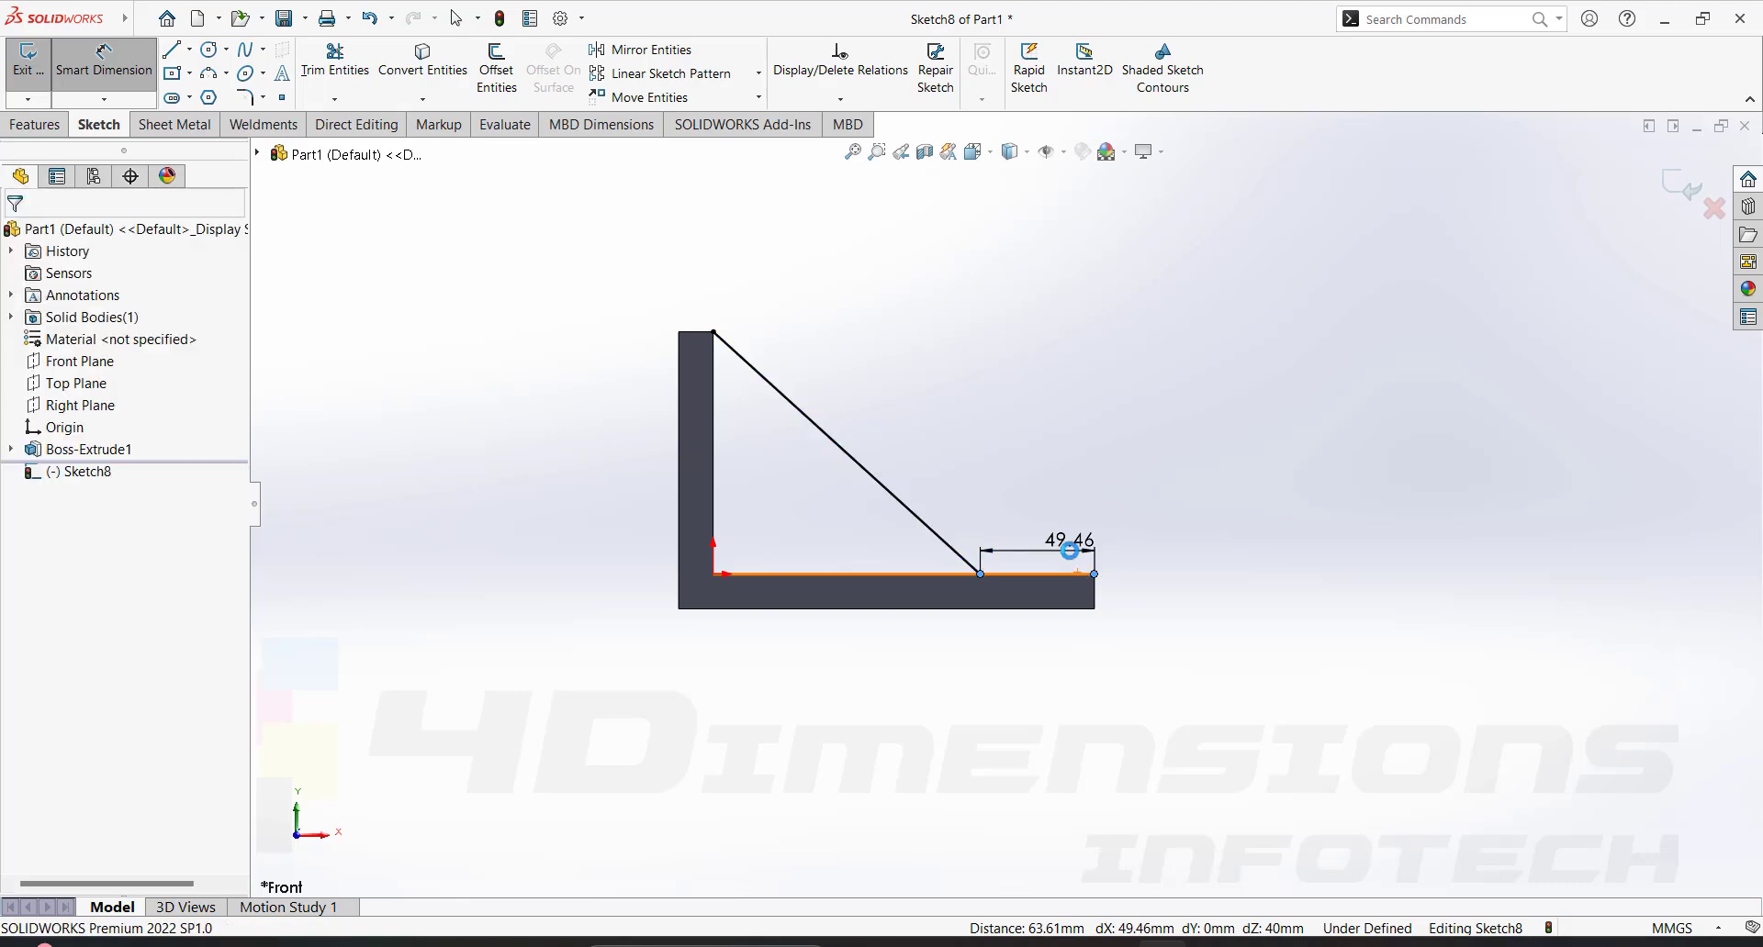
Set the distance between the sloped line's lower endpoint and the base plate's outer end to 60 mm.
{"action": "type", "text": "60"}
{"action": "key", "text": "Return"}
{"action": "left_click", "coordinate": [1142, 411]}
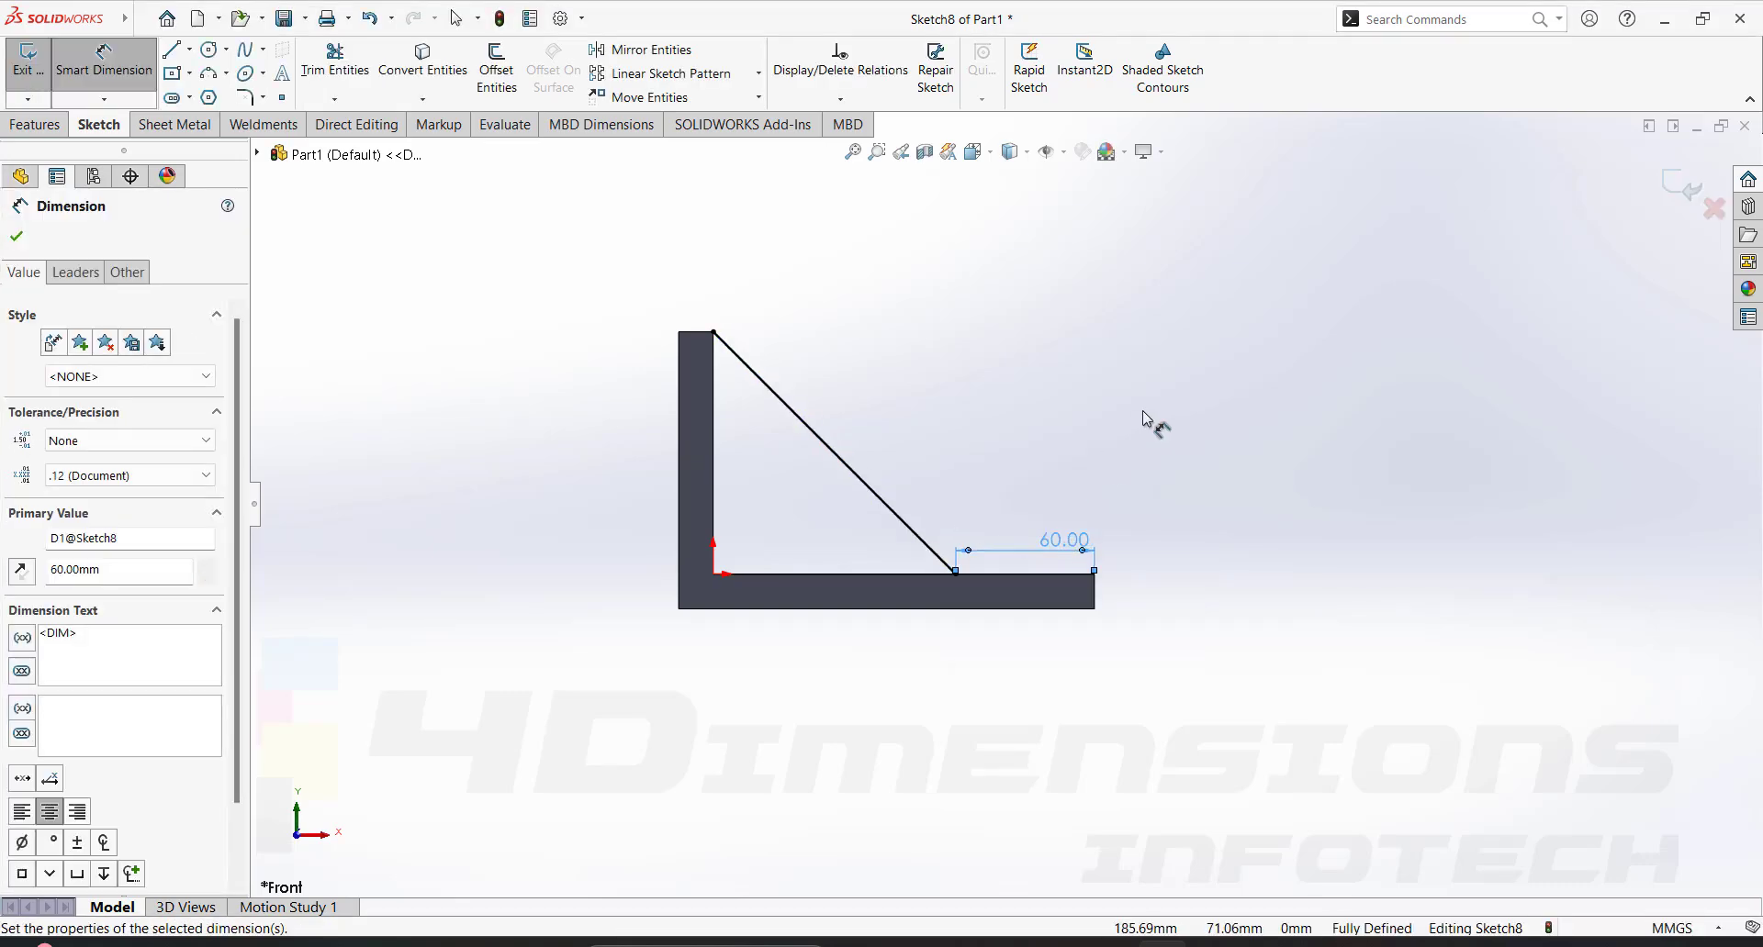
Create a 10 mm thick rib from the sloped line, previewing each thickness side and keeping Both Sides.
{"action": "middle_click_drag", "start_coordinate": [1142, 411], "coordinate": [1036, 554]}
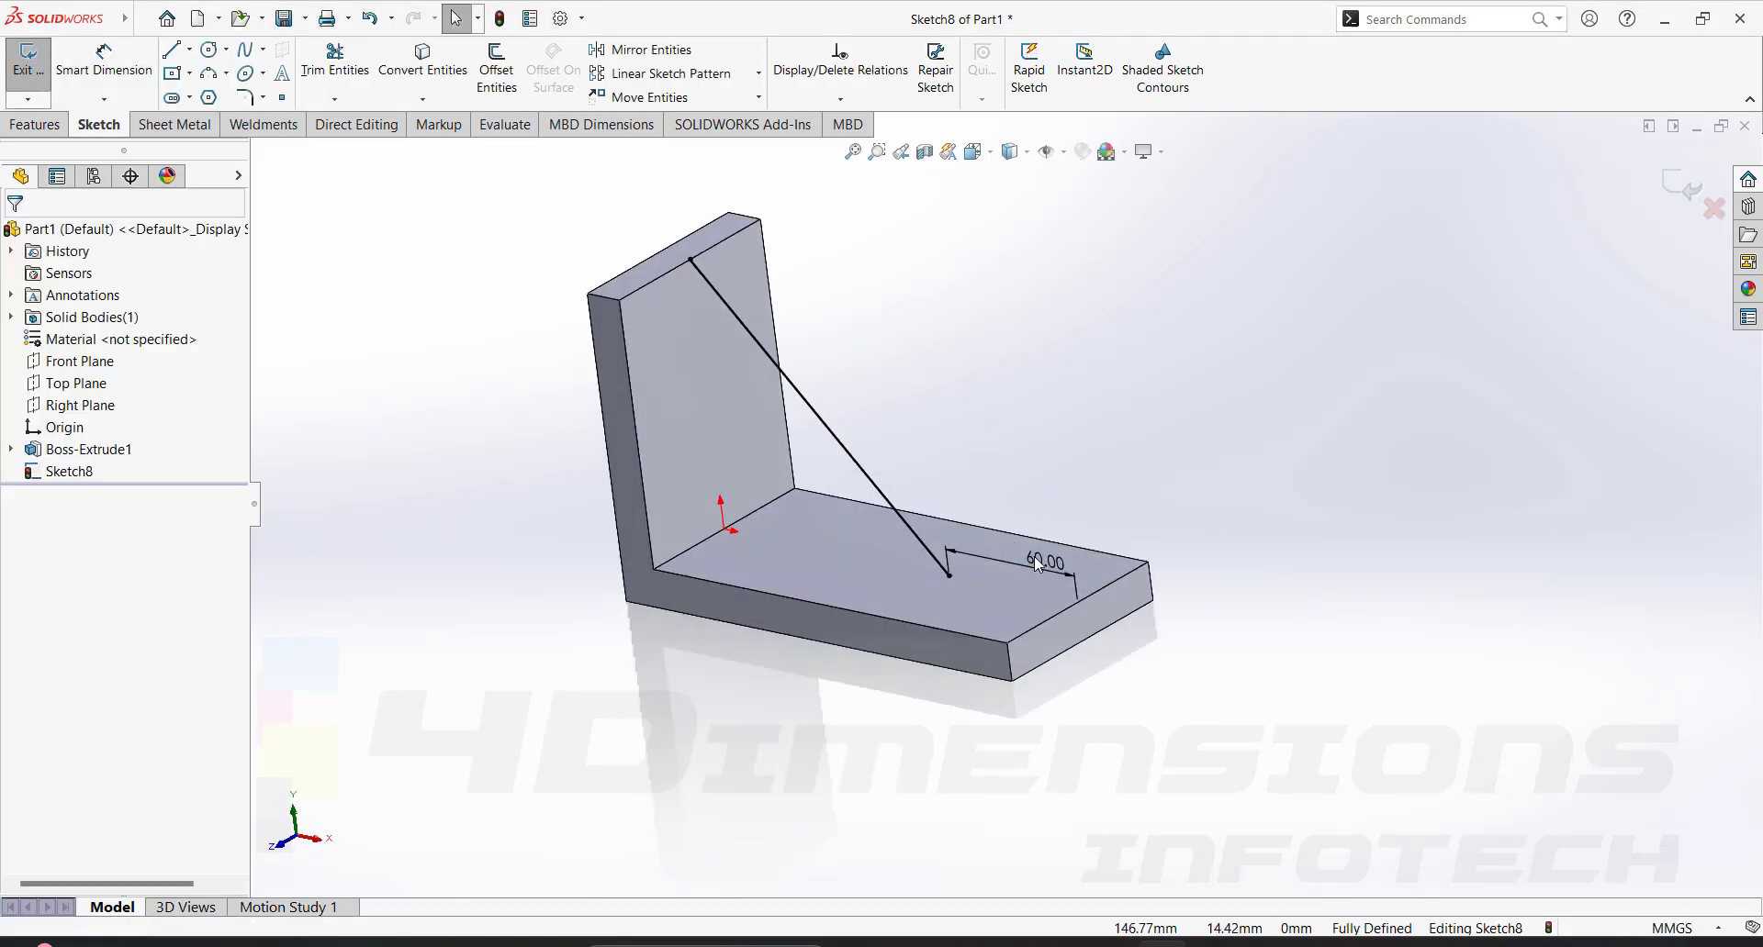
{"action": "middle_click_drag", "start_coordinate": [1165, 363], "coordinate": [1122, 383]}
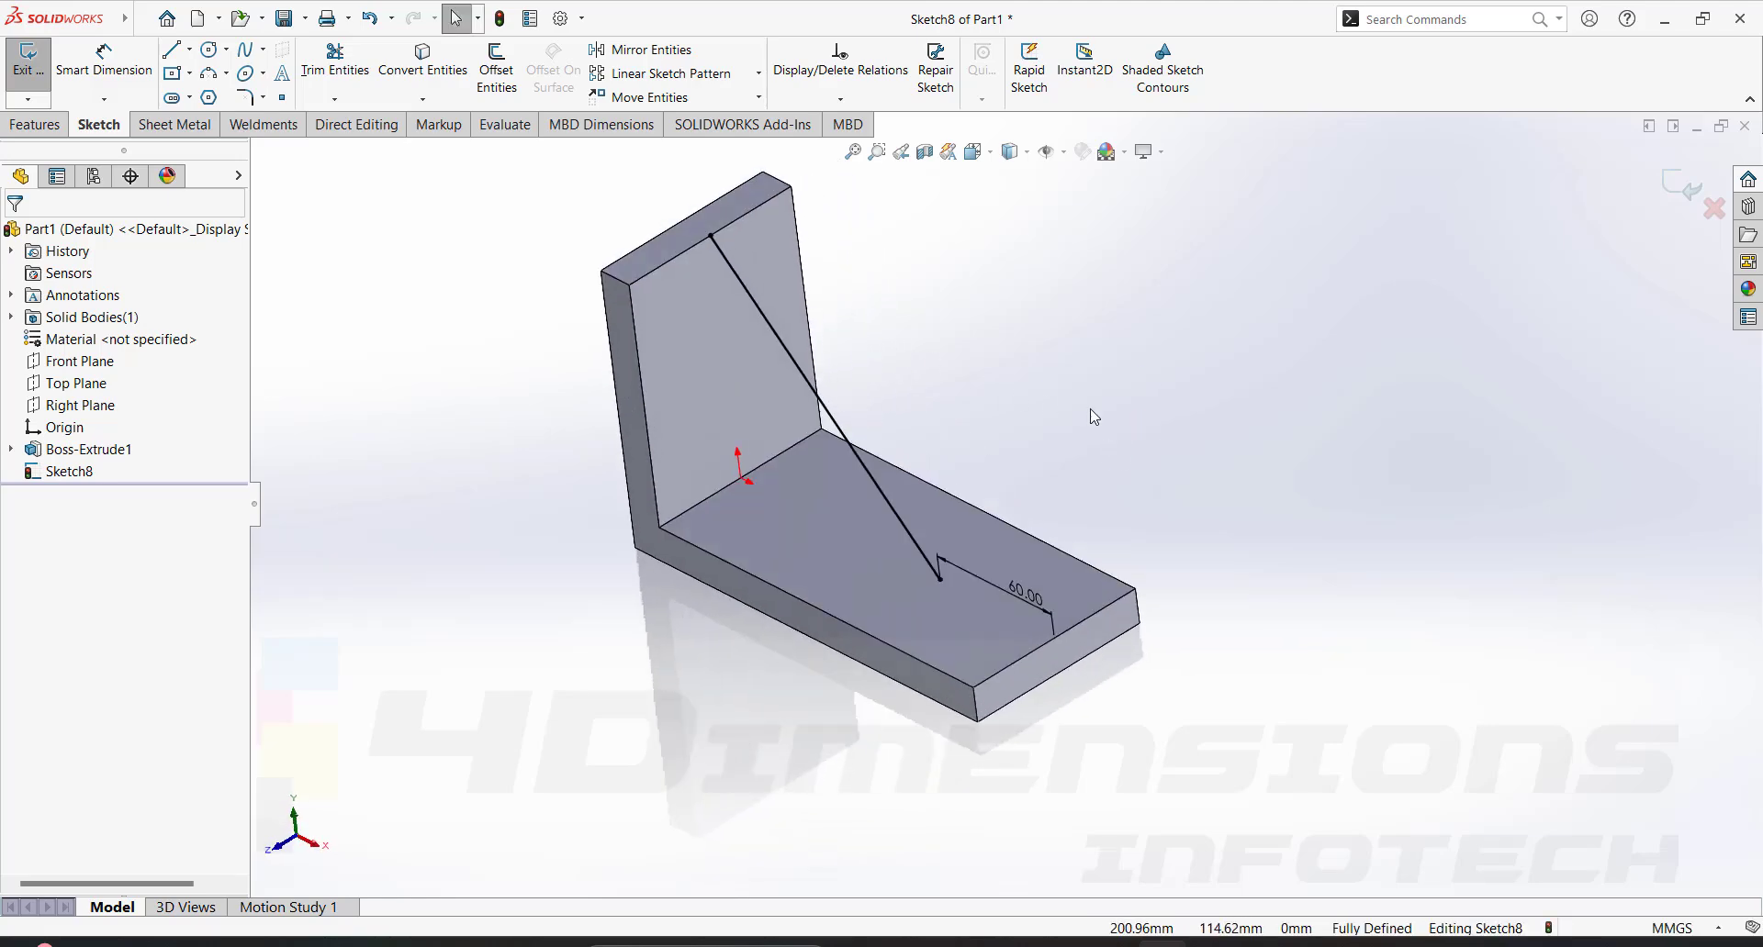
{"action": "scroll", "coordinate": [1010, 496], "scroll_direction": "up", "scroll_amount": 3}
{"action": "middle_click_drag", "start_coordinate": [850, 383], "coordinate": [872, 368]}
{"action": "scroll", "coordinate": [830, 350], "scroll_direction": "down", "scroll_amount": 1}
{"action": "left_click", "coordinate": [42, 130]}
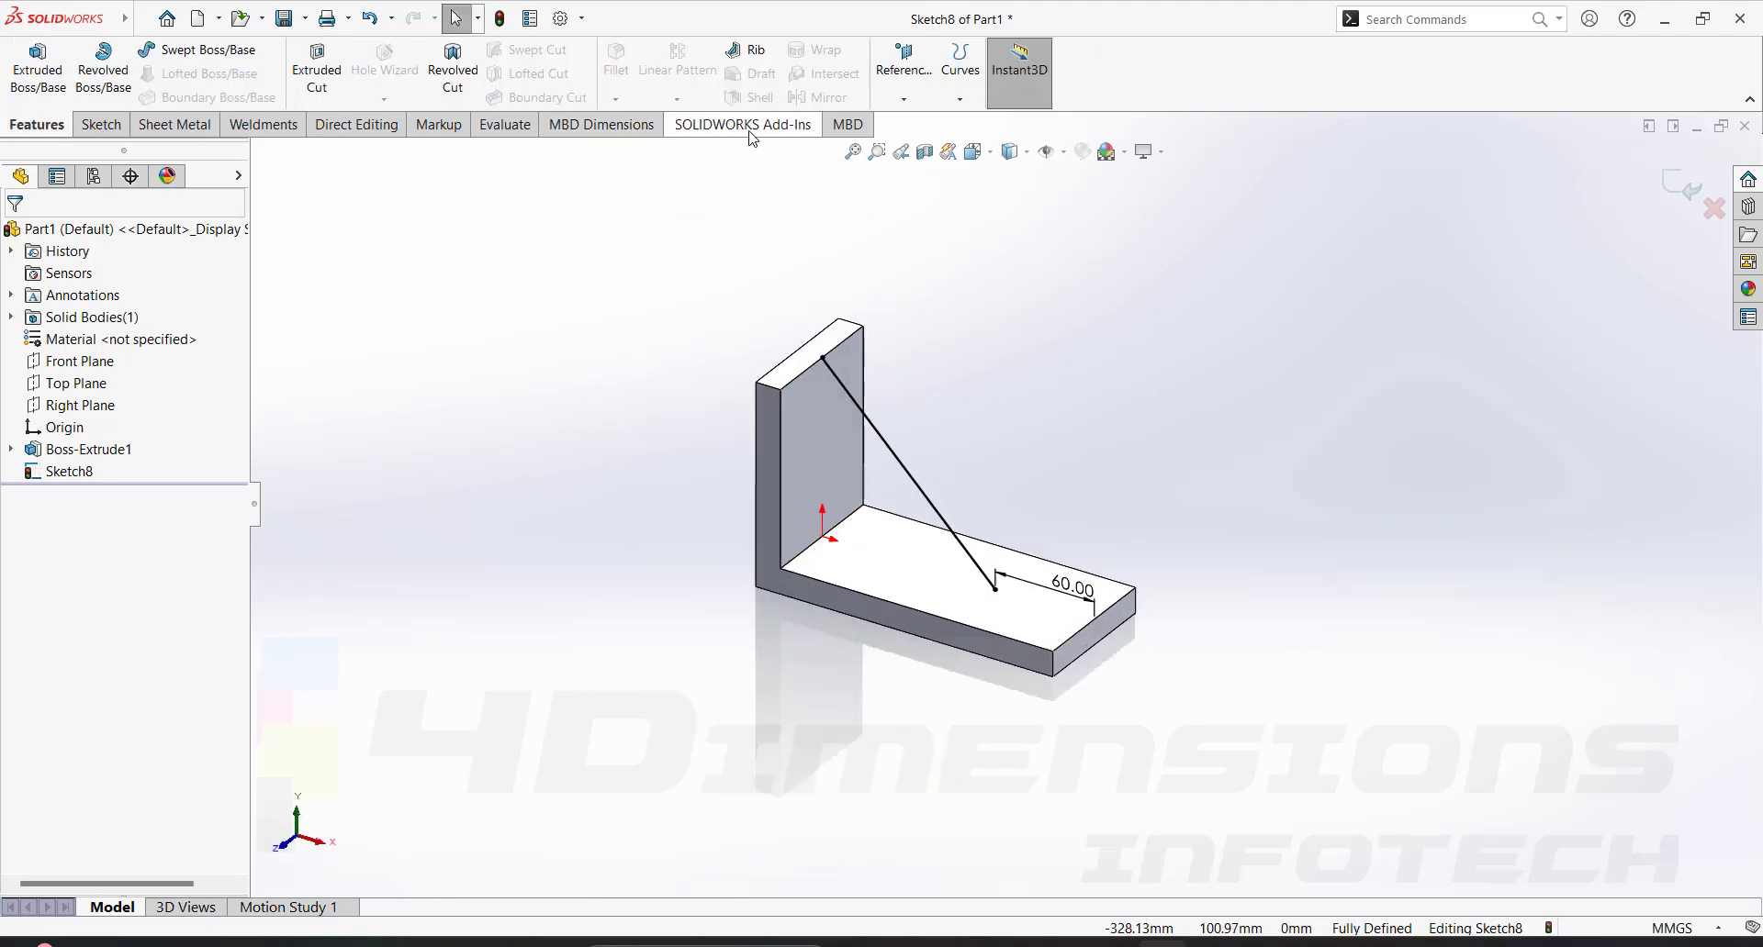
{"action": "left_click", "coordinate": [745, 51]}
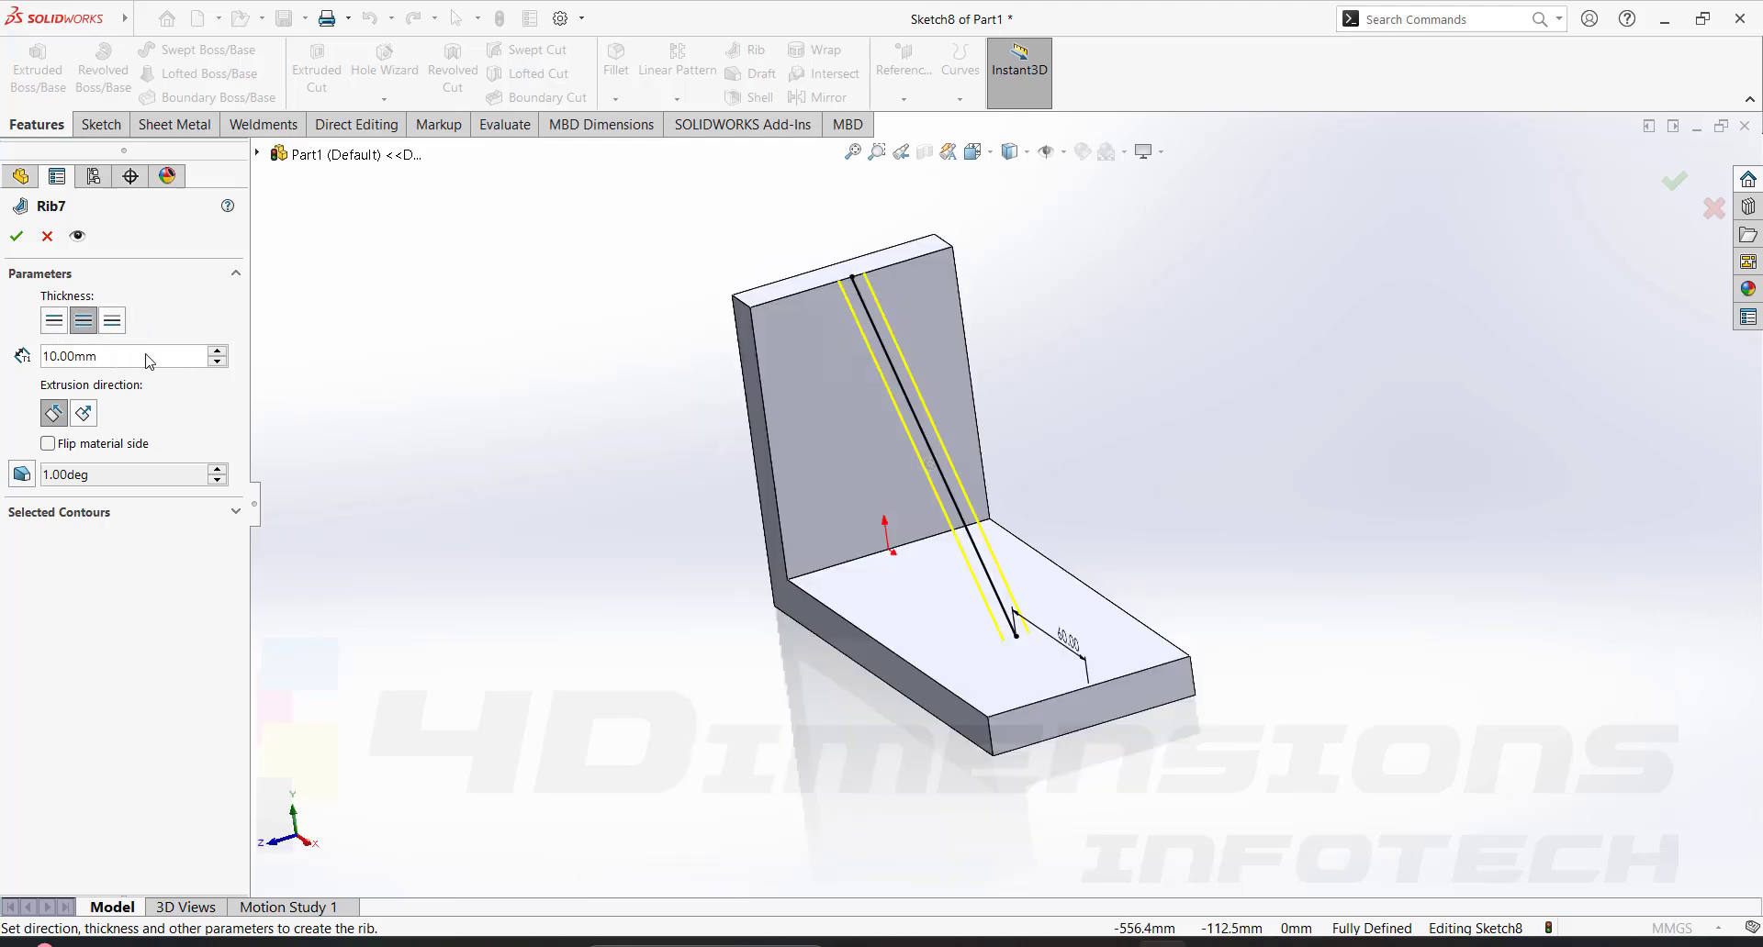
{"action": "left_click", "coordinate": [53, 322]}
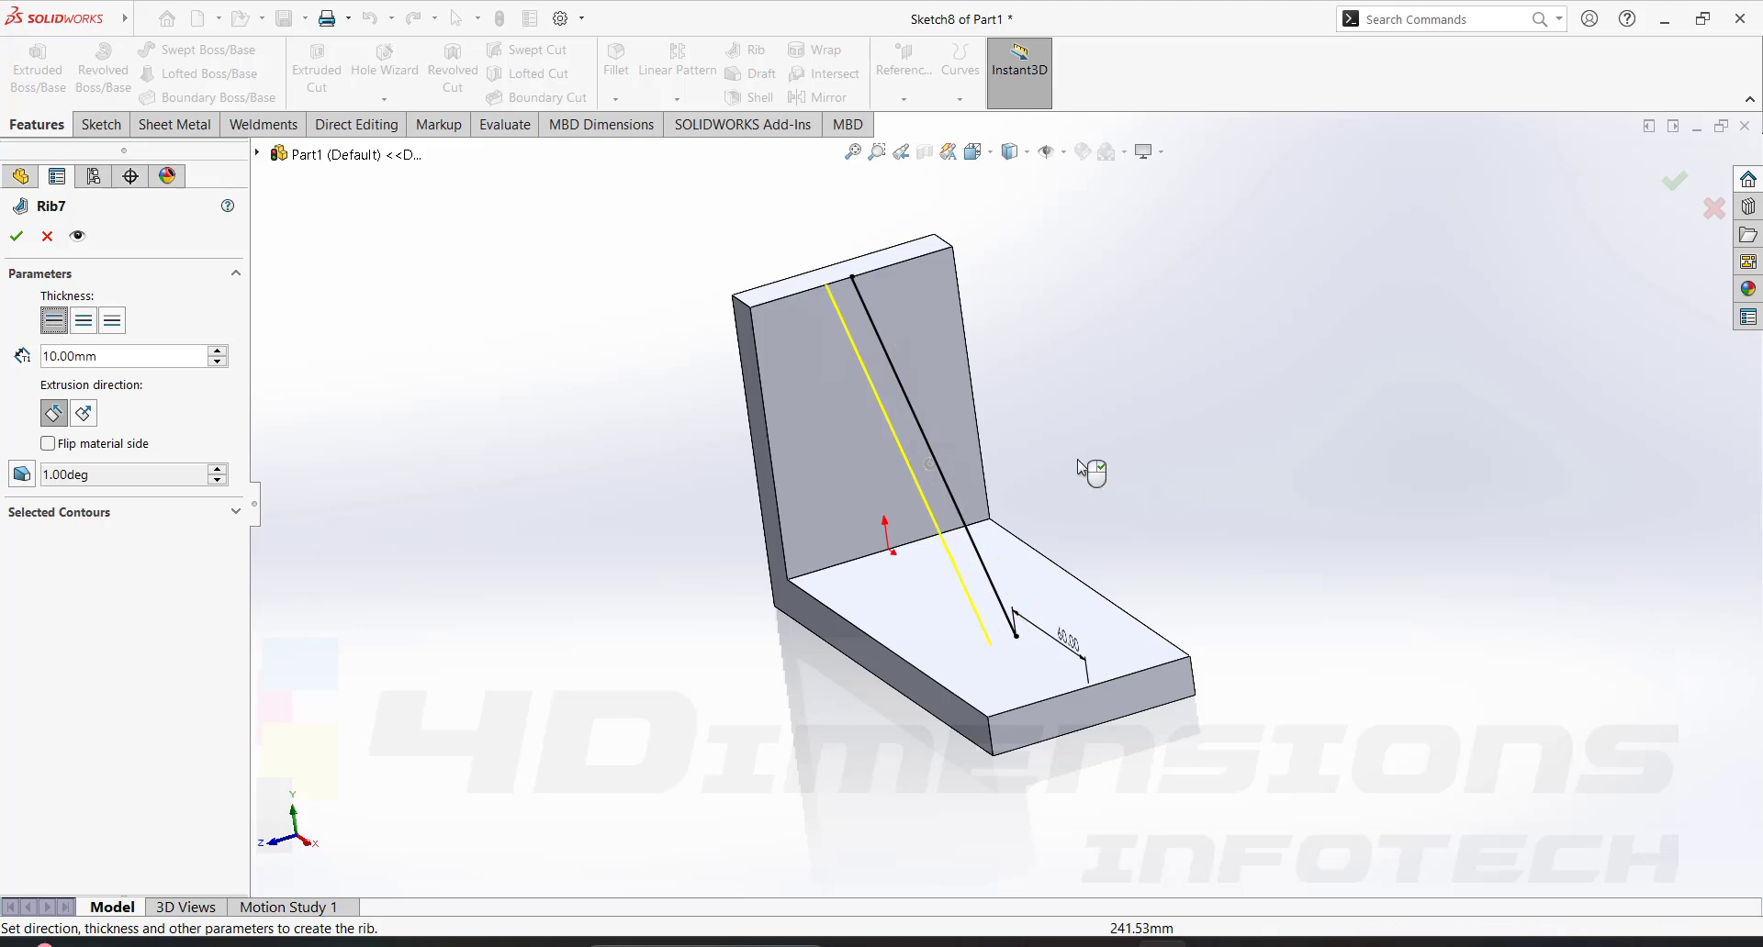
{"action": "left_click", "coordinate": [83, 323]}
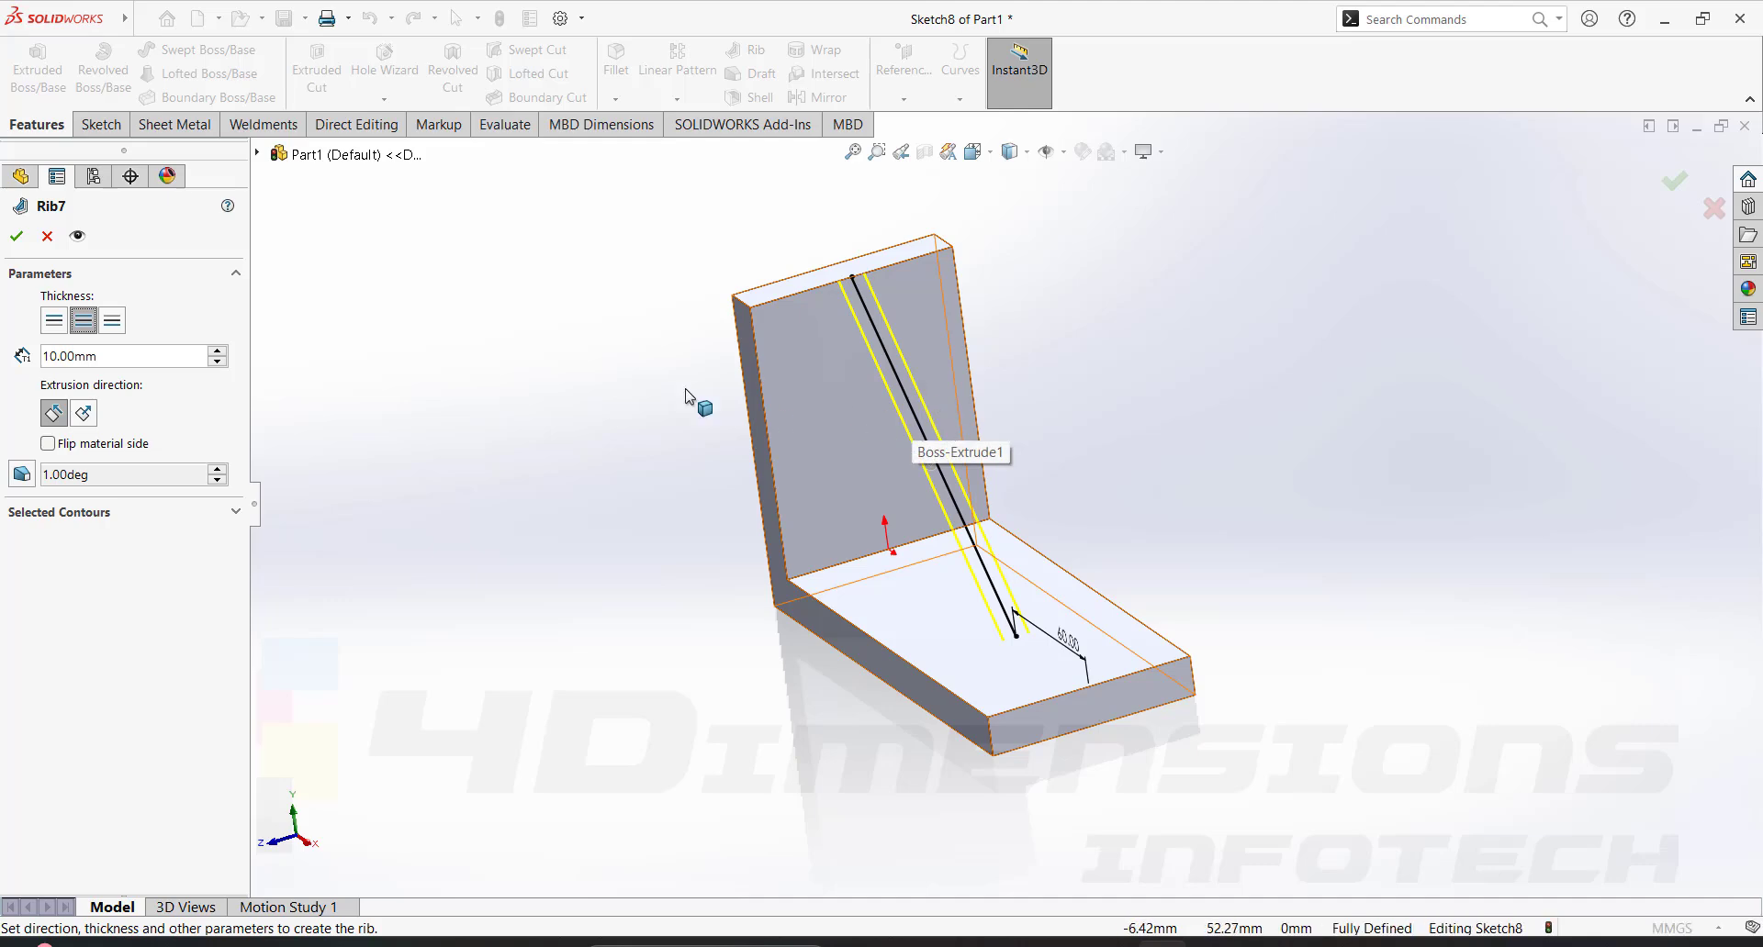
{"action": "left_click", "coordinate": [114, 322]}
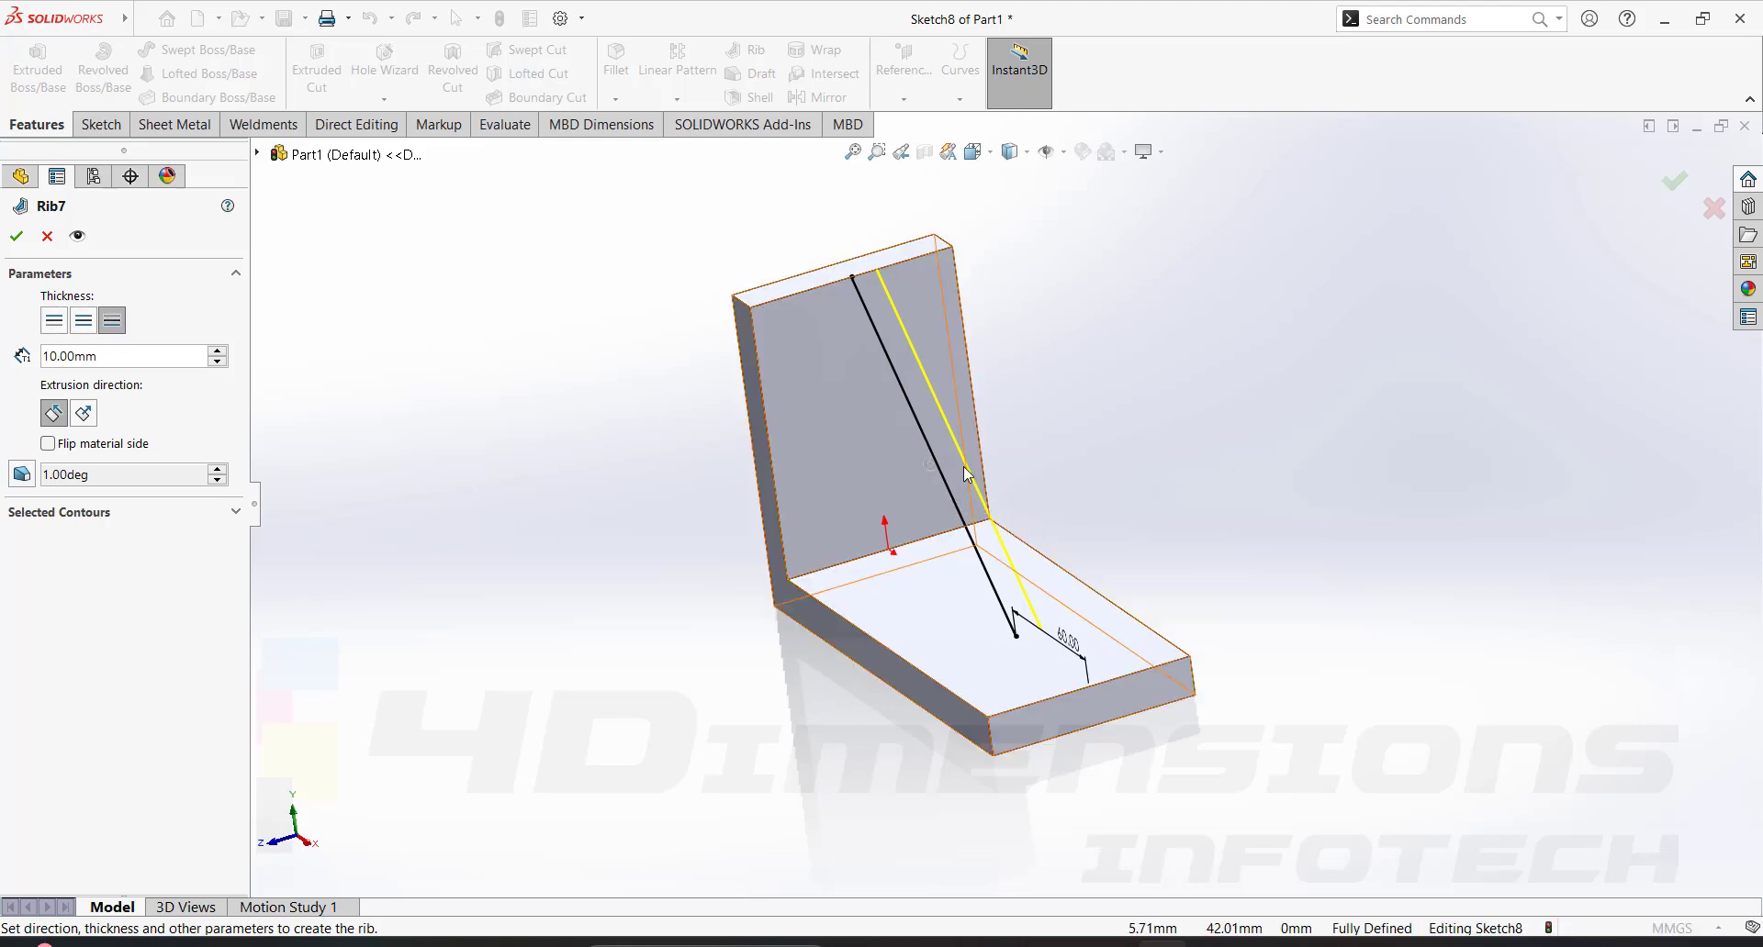
{"action": "left_click", "coordinate": [84, 322]}
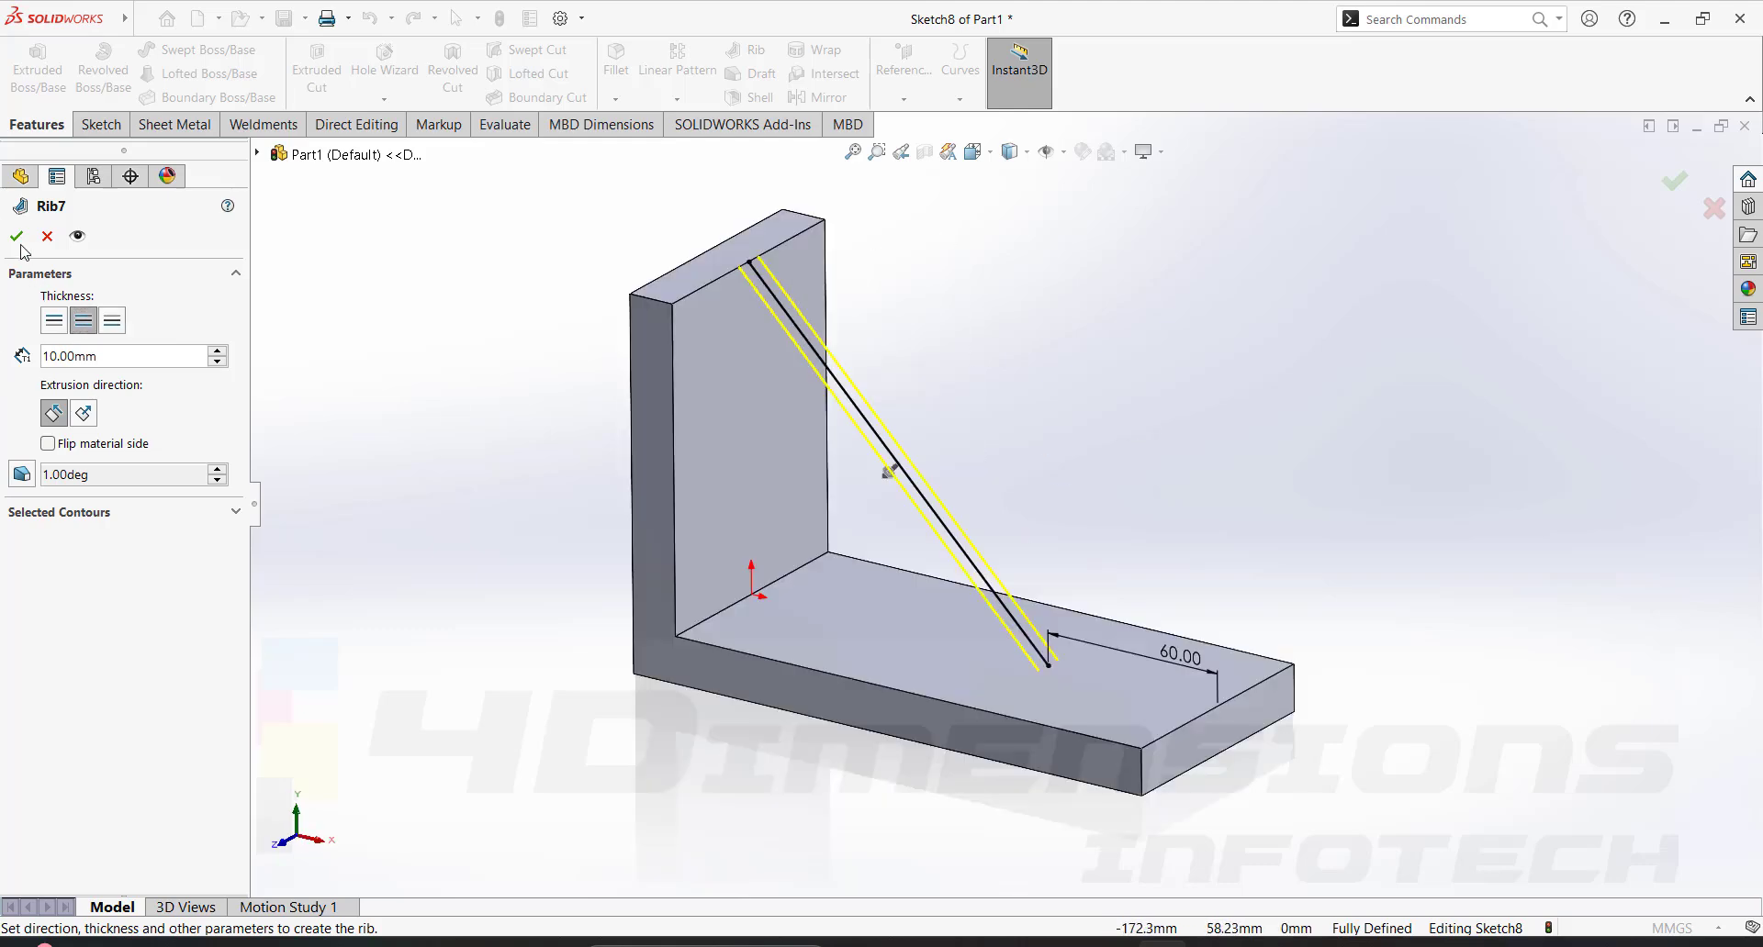
{"action": "left_click", "coordinate": [17, 236]}
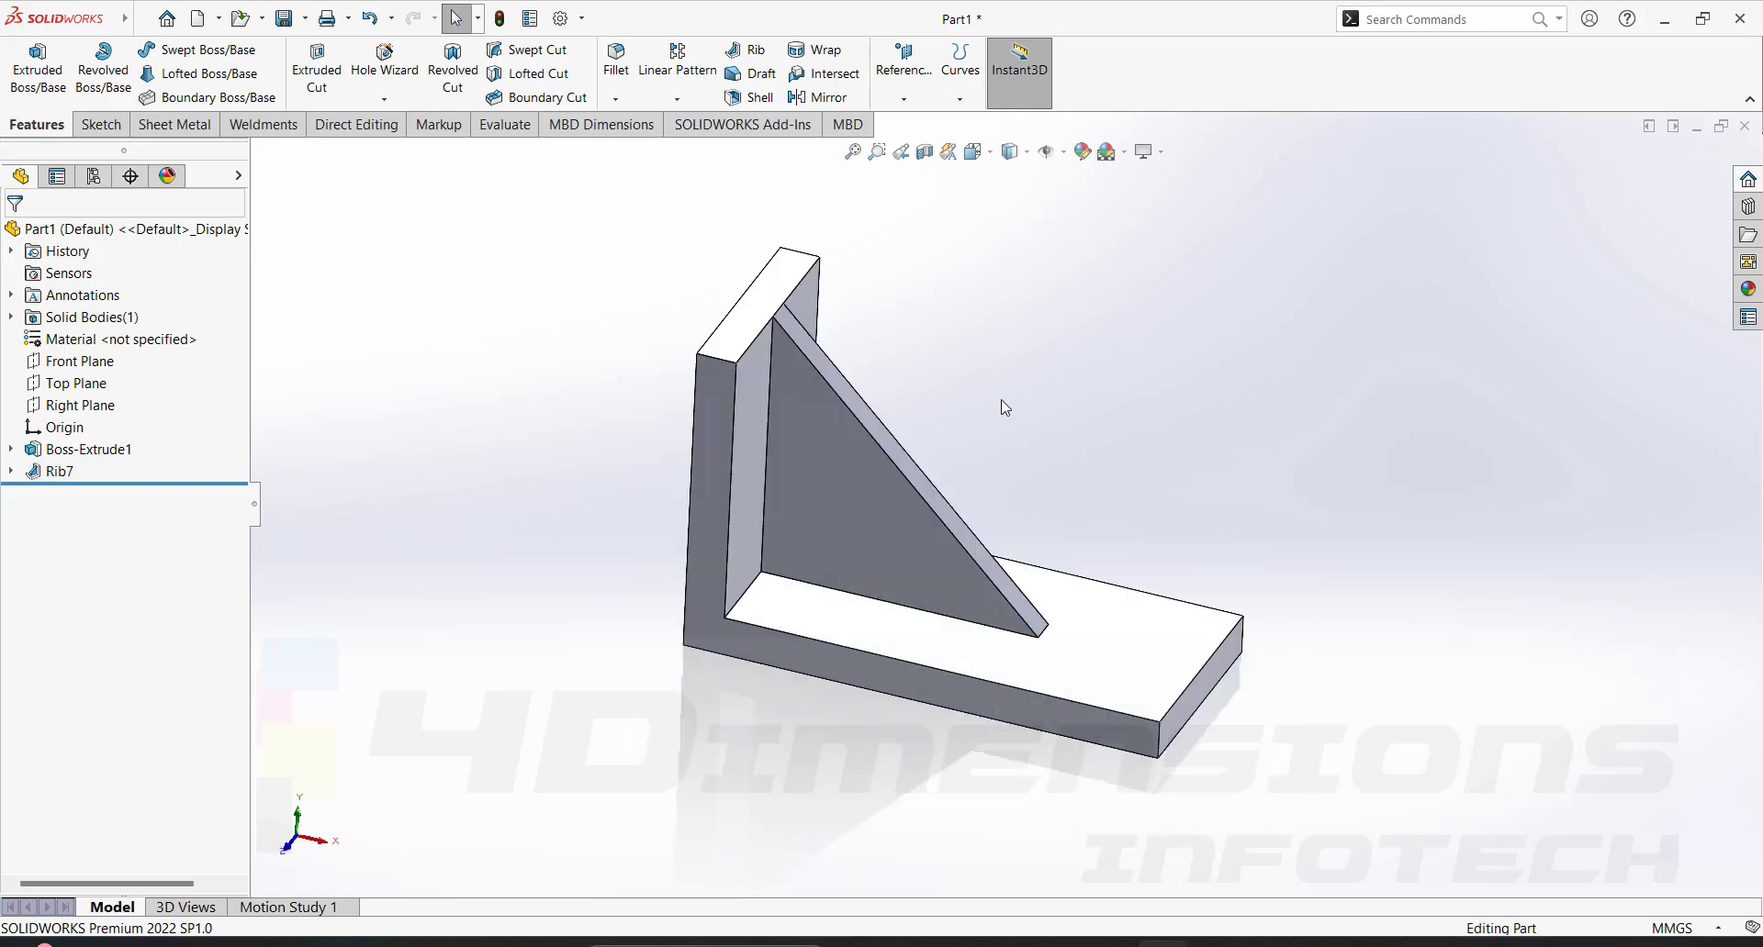
Examine the triangular rib between the upright and base plates from several angles.
{"action": "middle_click_drag", "start_coordinate": [1003, 407], "coordinate": [689, 307]}
{"action": "scroll", "coordinate": [1208, 547], "scroll_direction": "up", "scroll_amount": 3}
{"action": "scroll", "coordinate": [851, 415], "scroll_direction": "down", "scroll_amount": 2}
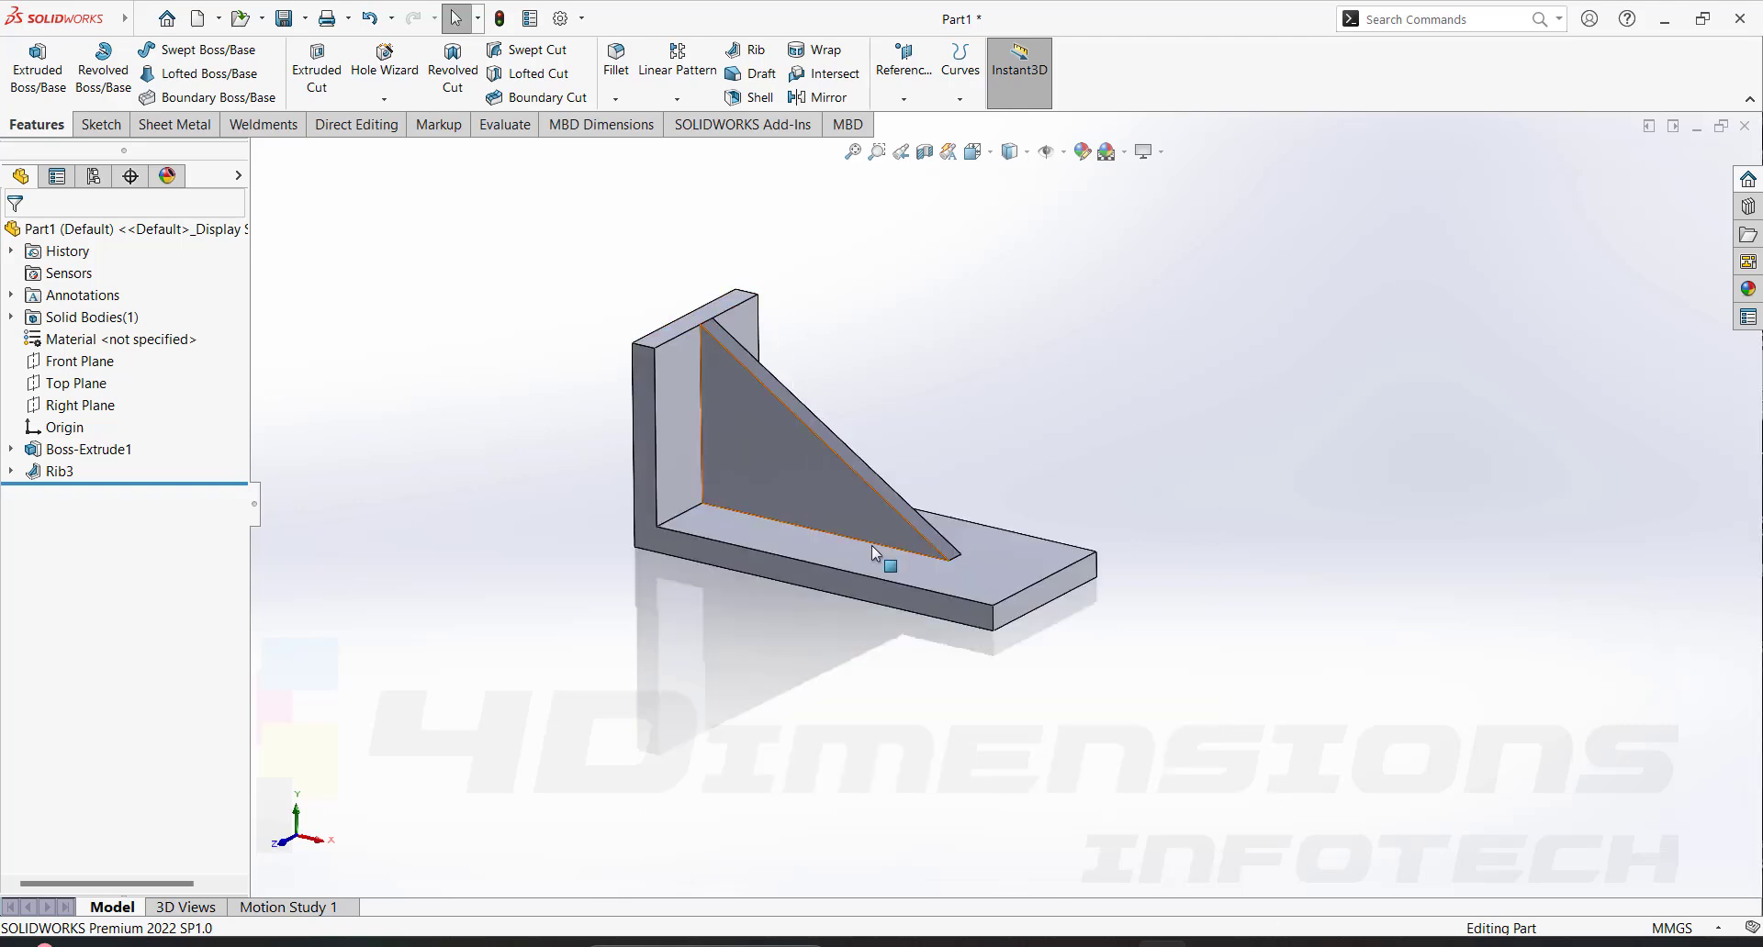
{"action": "scroll", "coordinate": [896, 459], "scroll_direction": "down", "scroll_amount": 4}
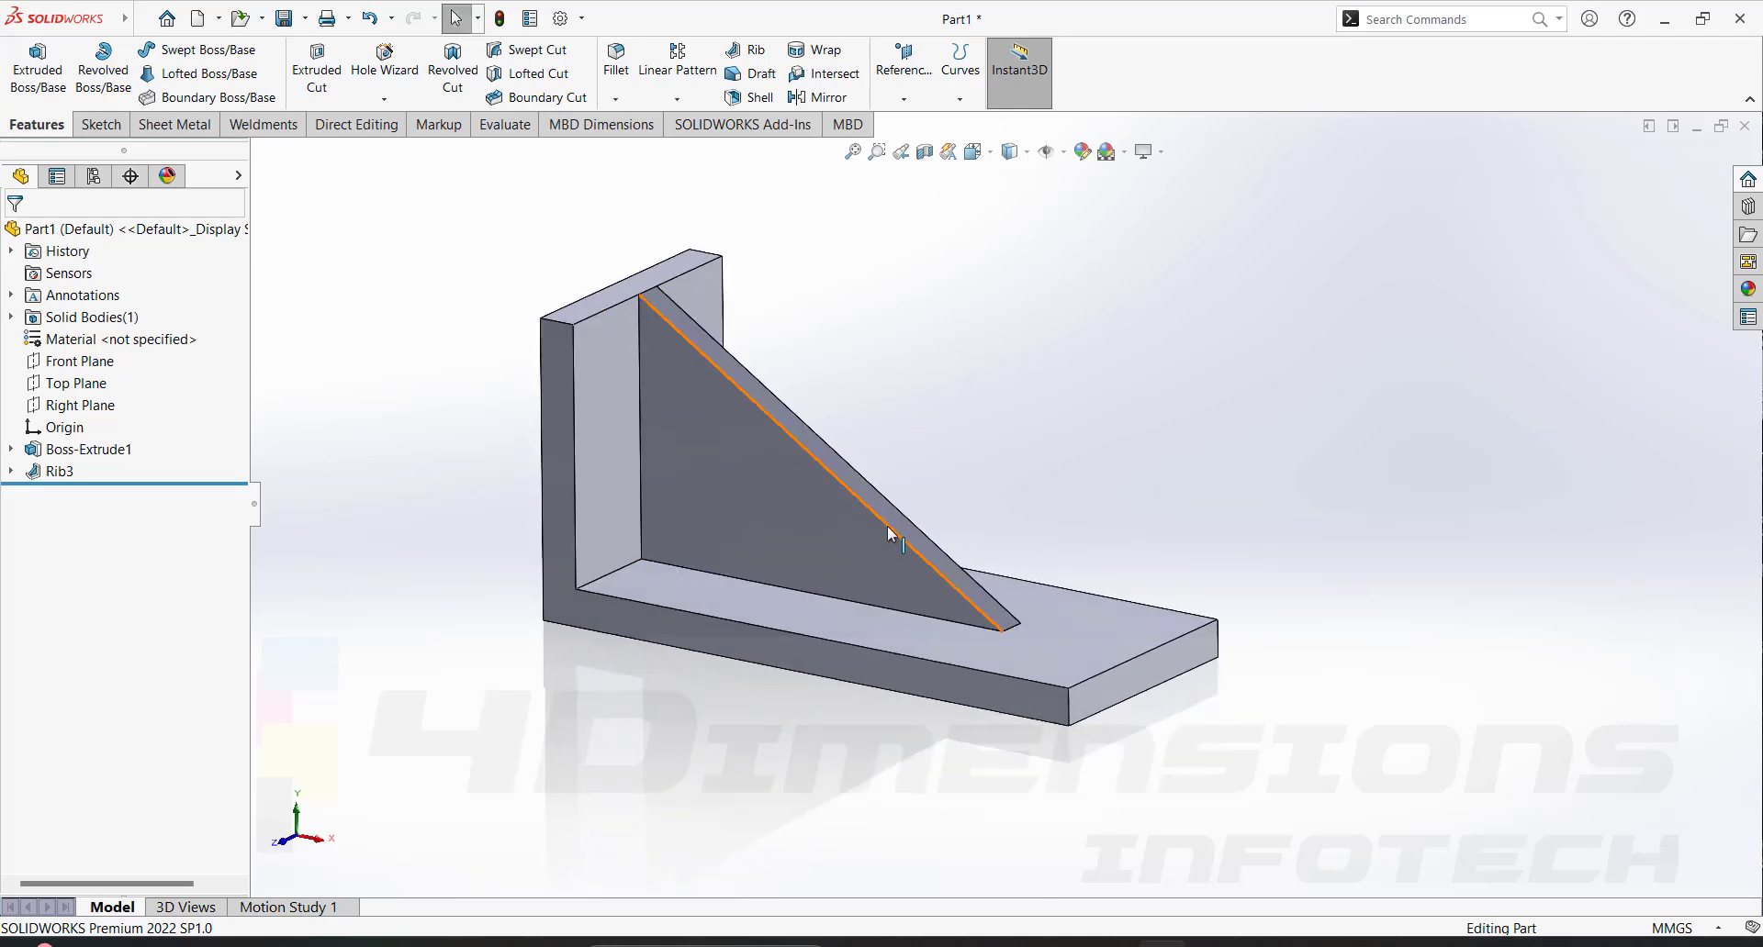
{"action": "scroll", "coordinate": [1175, 466], "scroll_direction": "up", "scroll_amount": 2}
{"action": "middle_click_drag", "start_coordinate": [1181, 465], "coordinate": [1003, 510]}
{"action": "scroll", "coordinate": [867, 487], "scroll_direction": "down", "scroll_amount": 3}
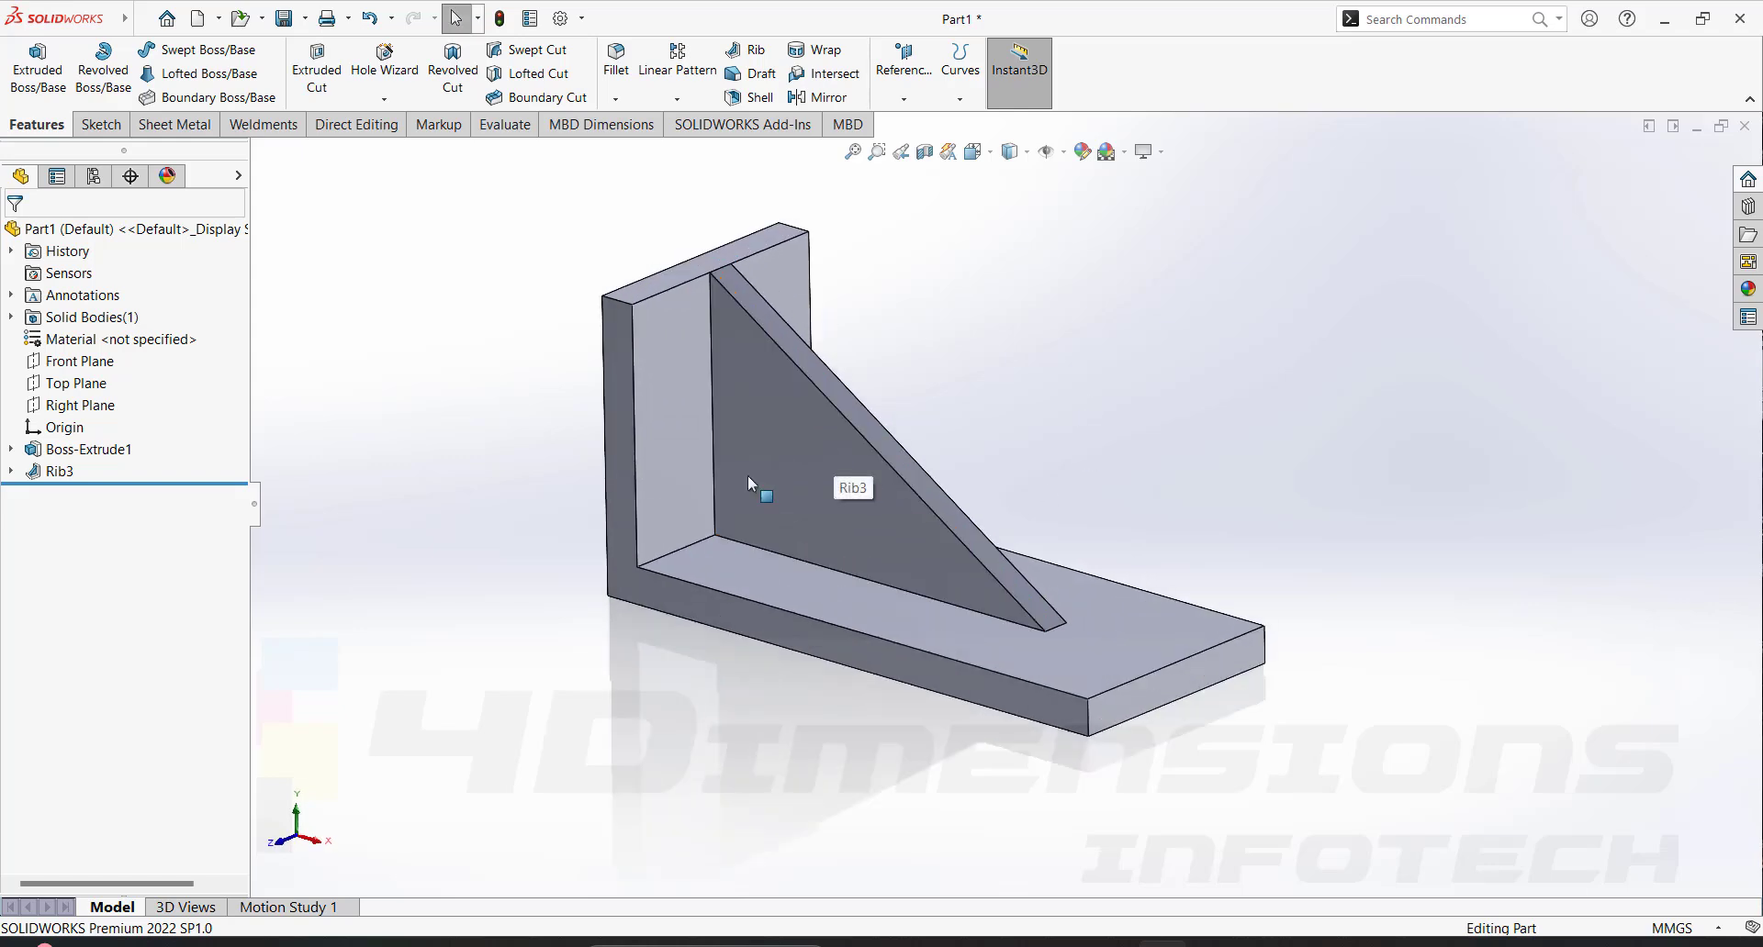
Open the sketch of Rib3 for editing and delete its 60 mm dimension.
{"action": "left_click", "coordinate": [10, 471]}
{"action": "left_click", "coordinate": [93, 494]}
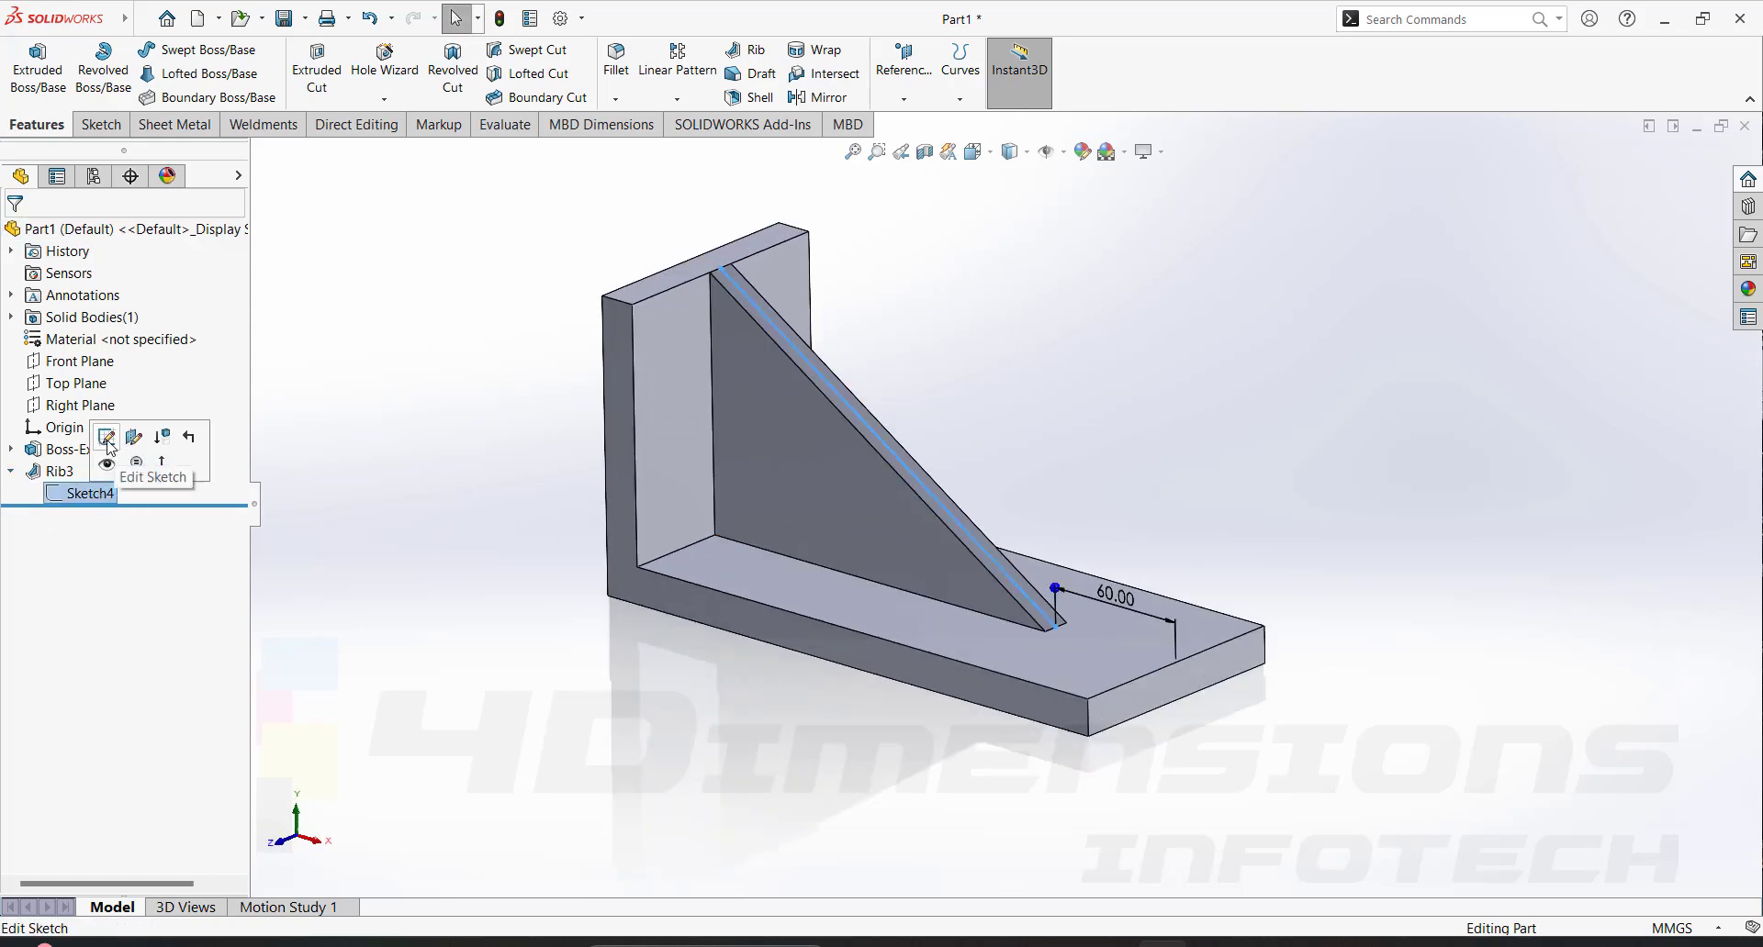
{"action": "left_click", "coordinate": [106, 438]}
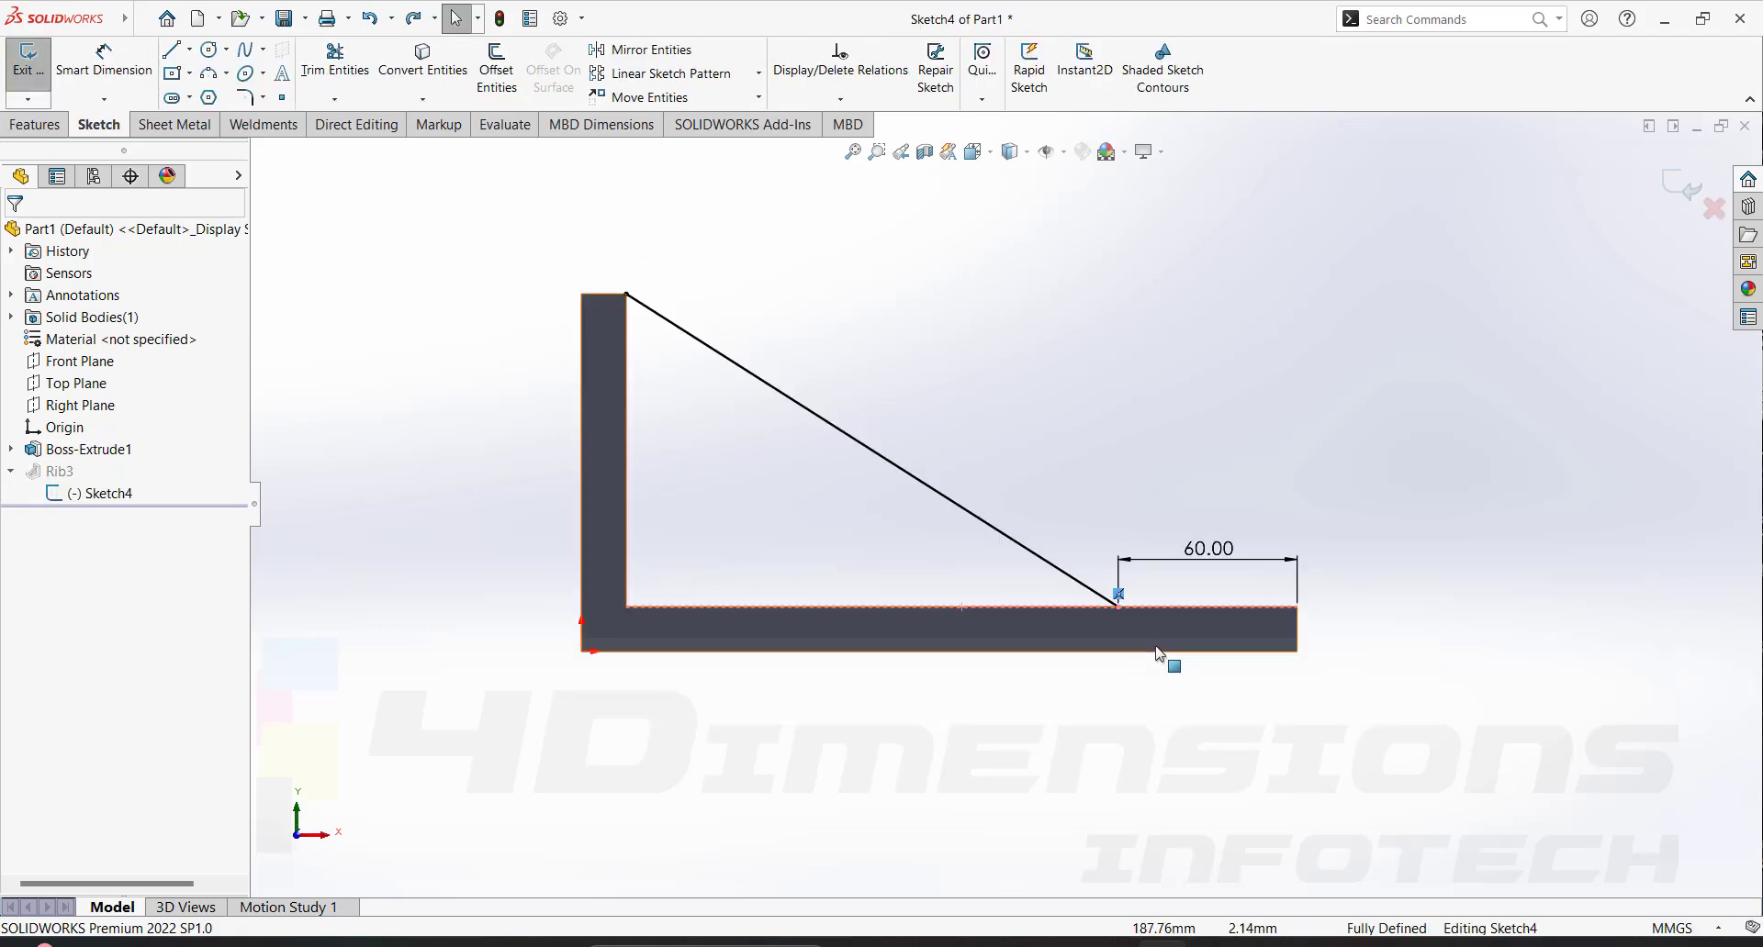
{"action": "left_click", "coordinate": [1291, 558]}
{"action": "key", "text": "Delete"}
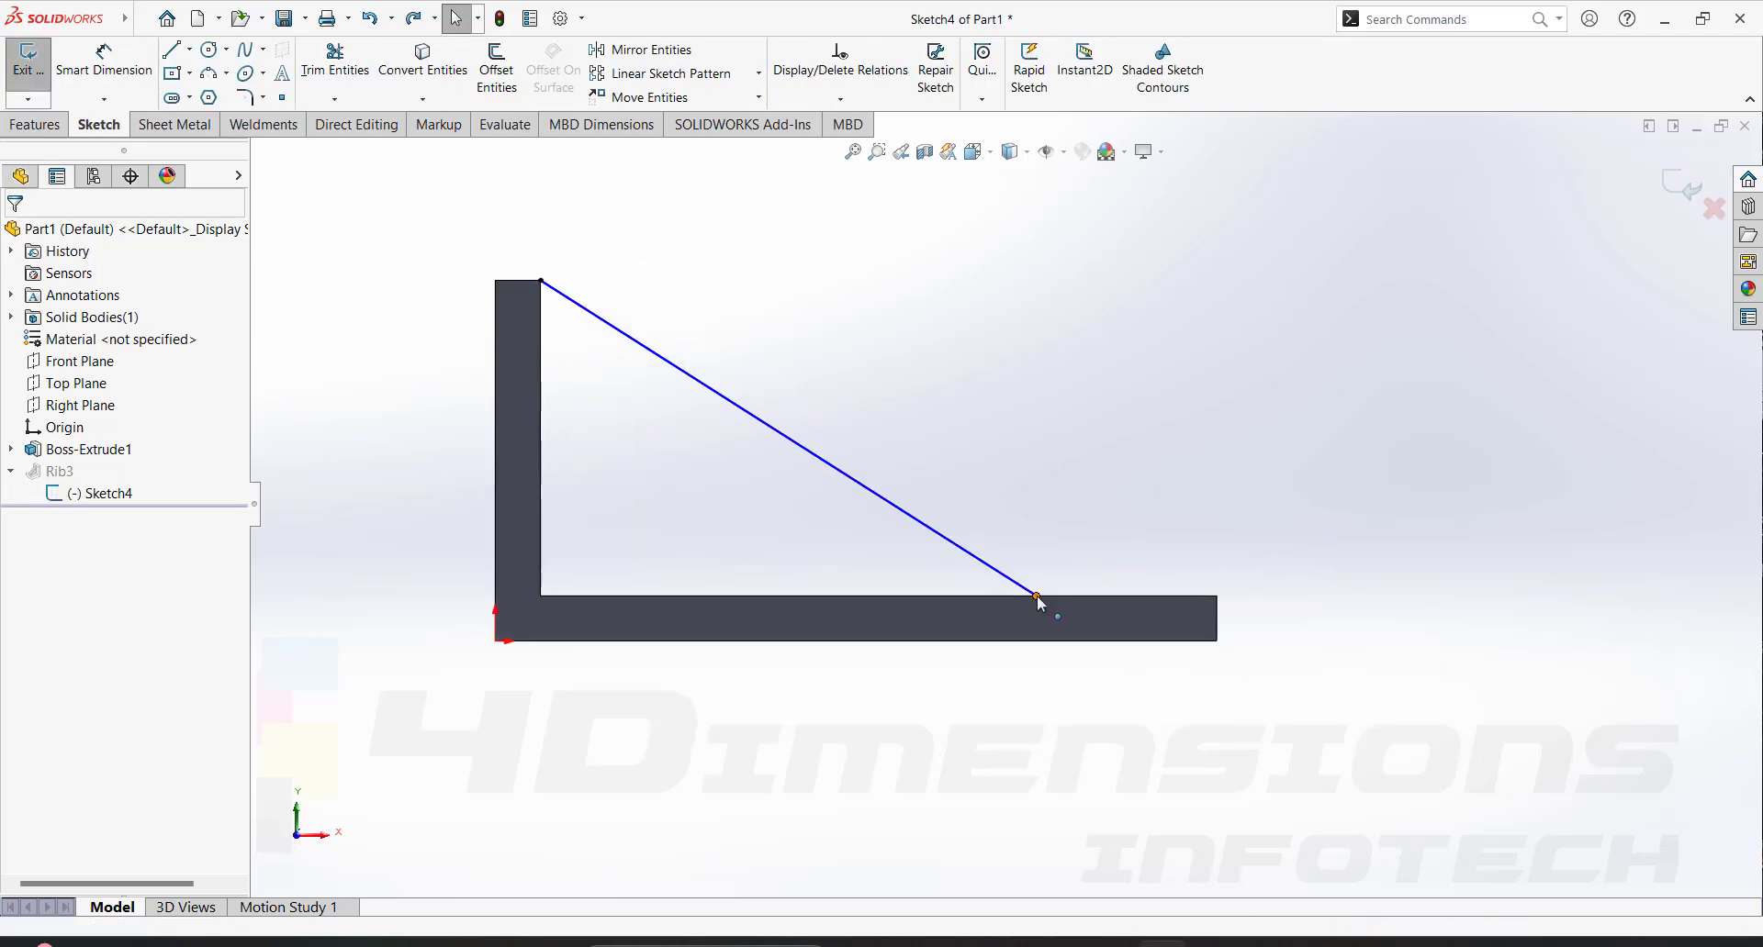
Lift the sloped line's lower endpoint off the base and draw a vertical line about 16 mm long down to the base edge.
{"action": "left_click_drag", "start_coordinate": [1037, 597], "coordinate": [1030, 549]}
{"action": "key", "text": "l"}
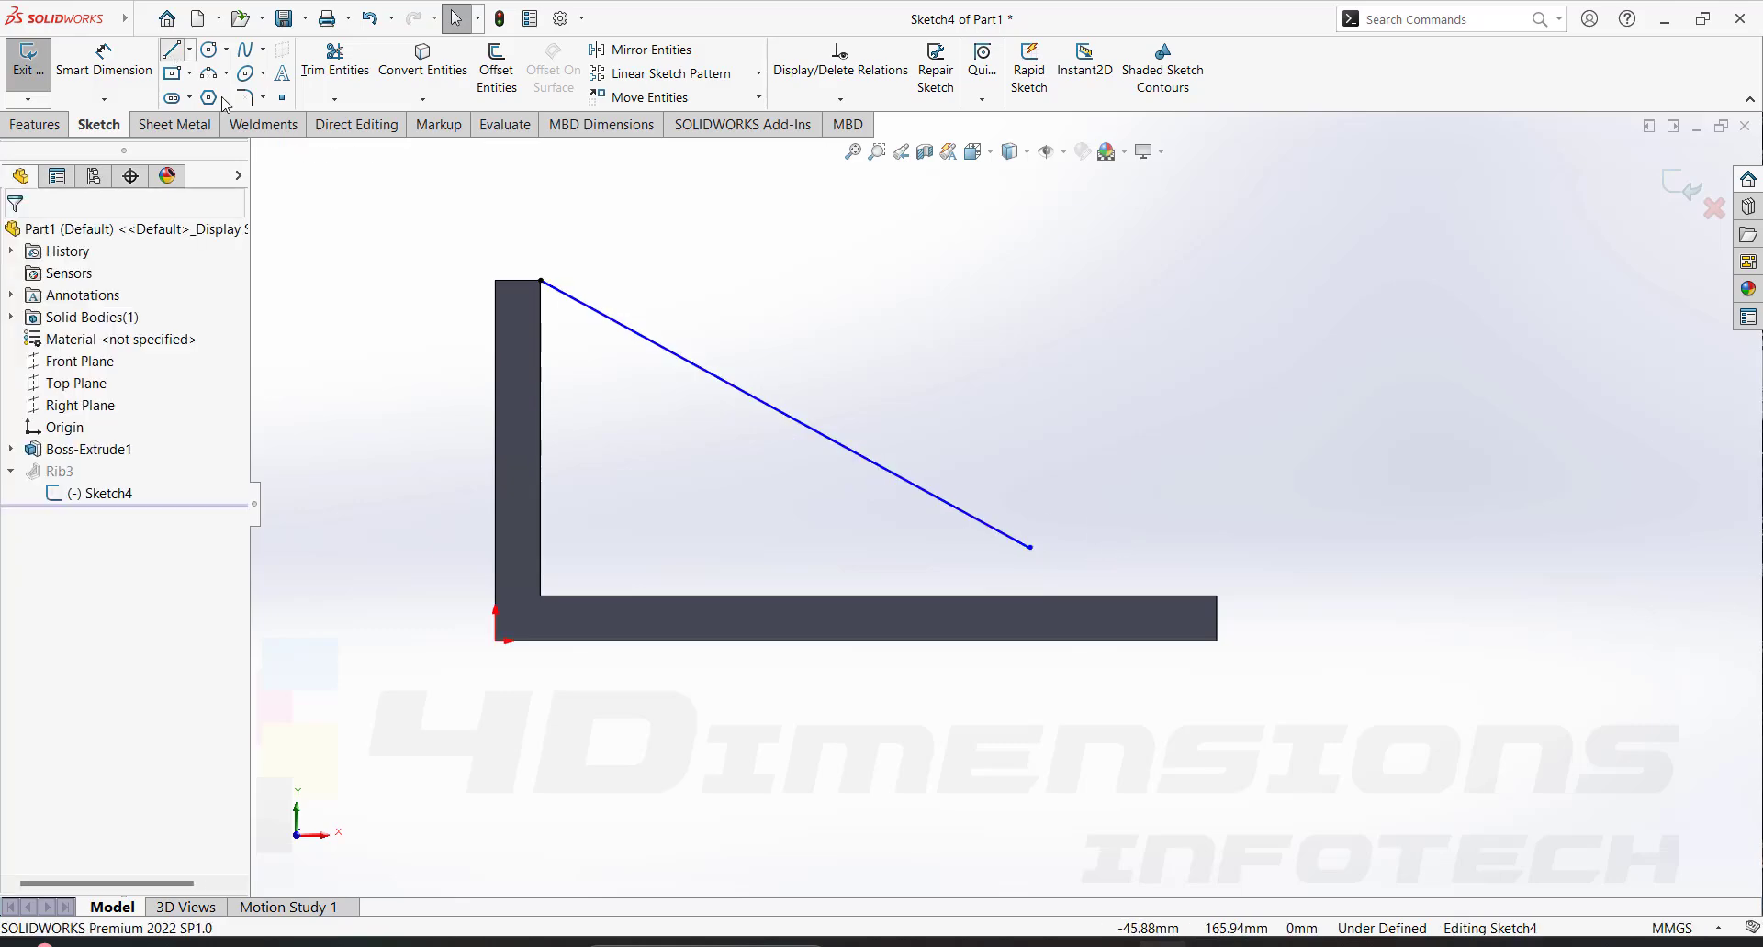
{"action": "left_click", "coordinate": [1029, 548]}
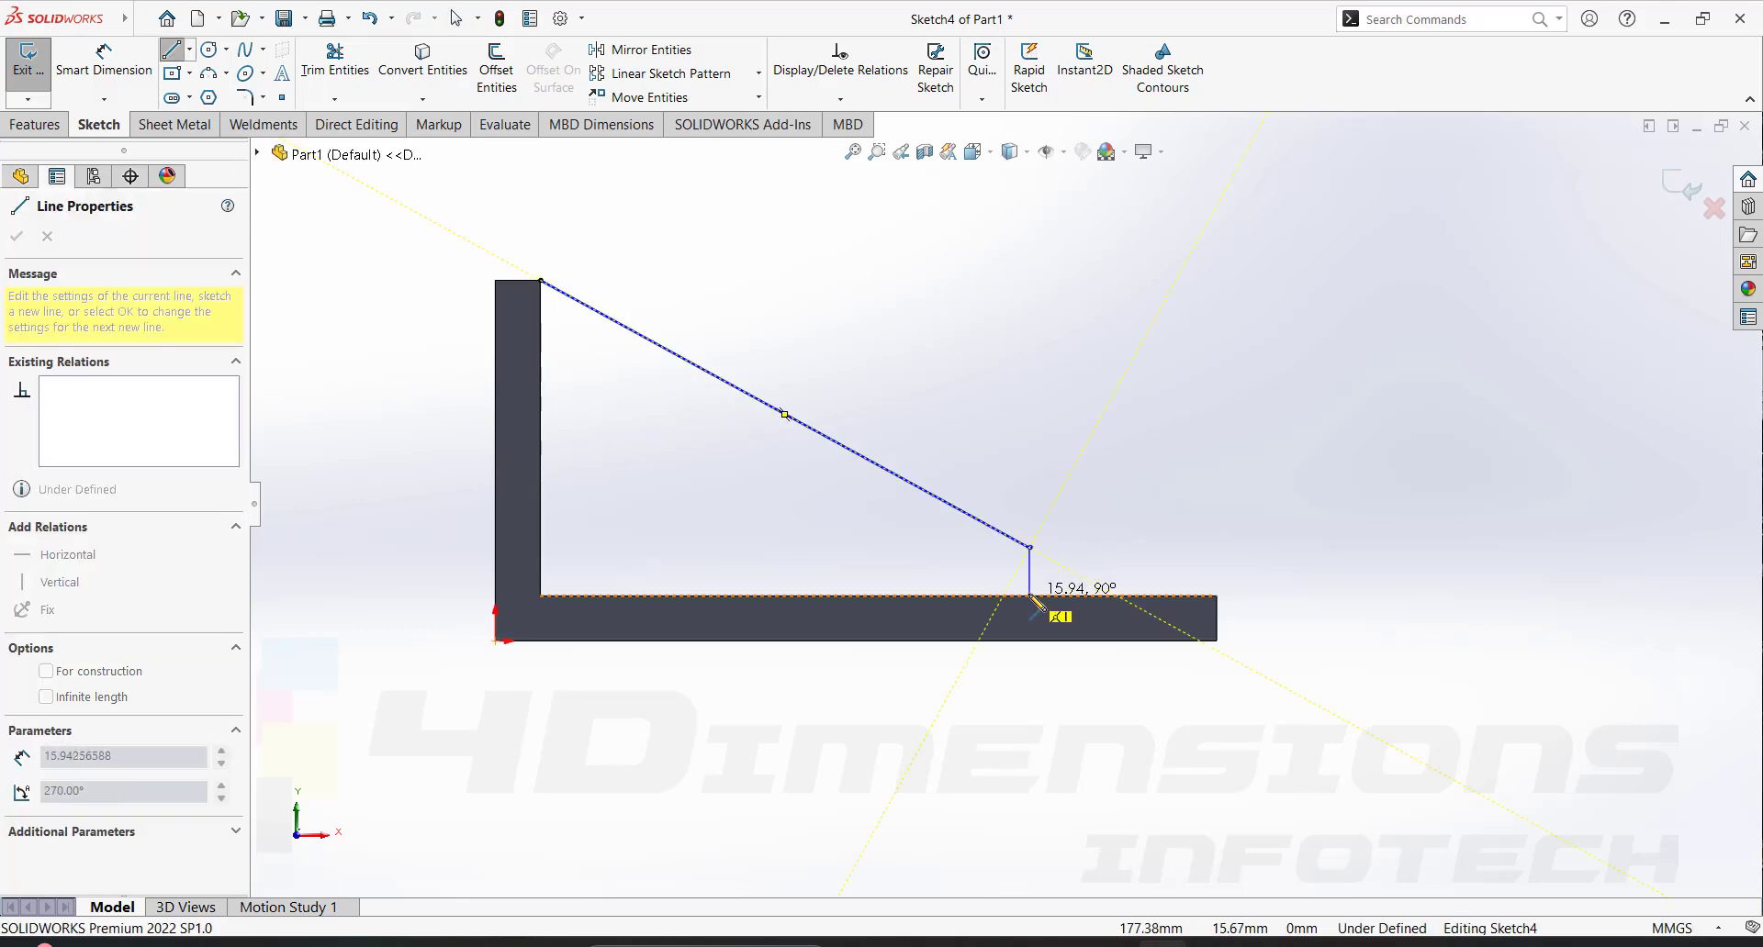
{"action": "left_click", "coordinate": [1029, 596]}
{"action": "key", "text": "Escape"}
{"action": "left_click", "coordinate": [1029, 596]}
{"action": "left_click", "coordinate": [1011, 597], "text": "ctrl"}
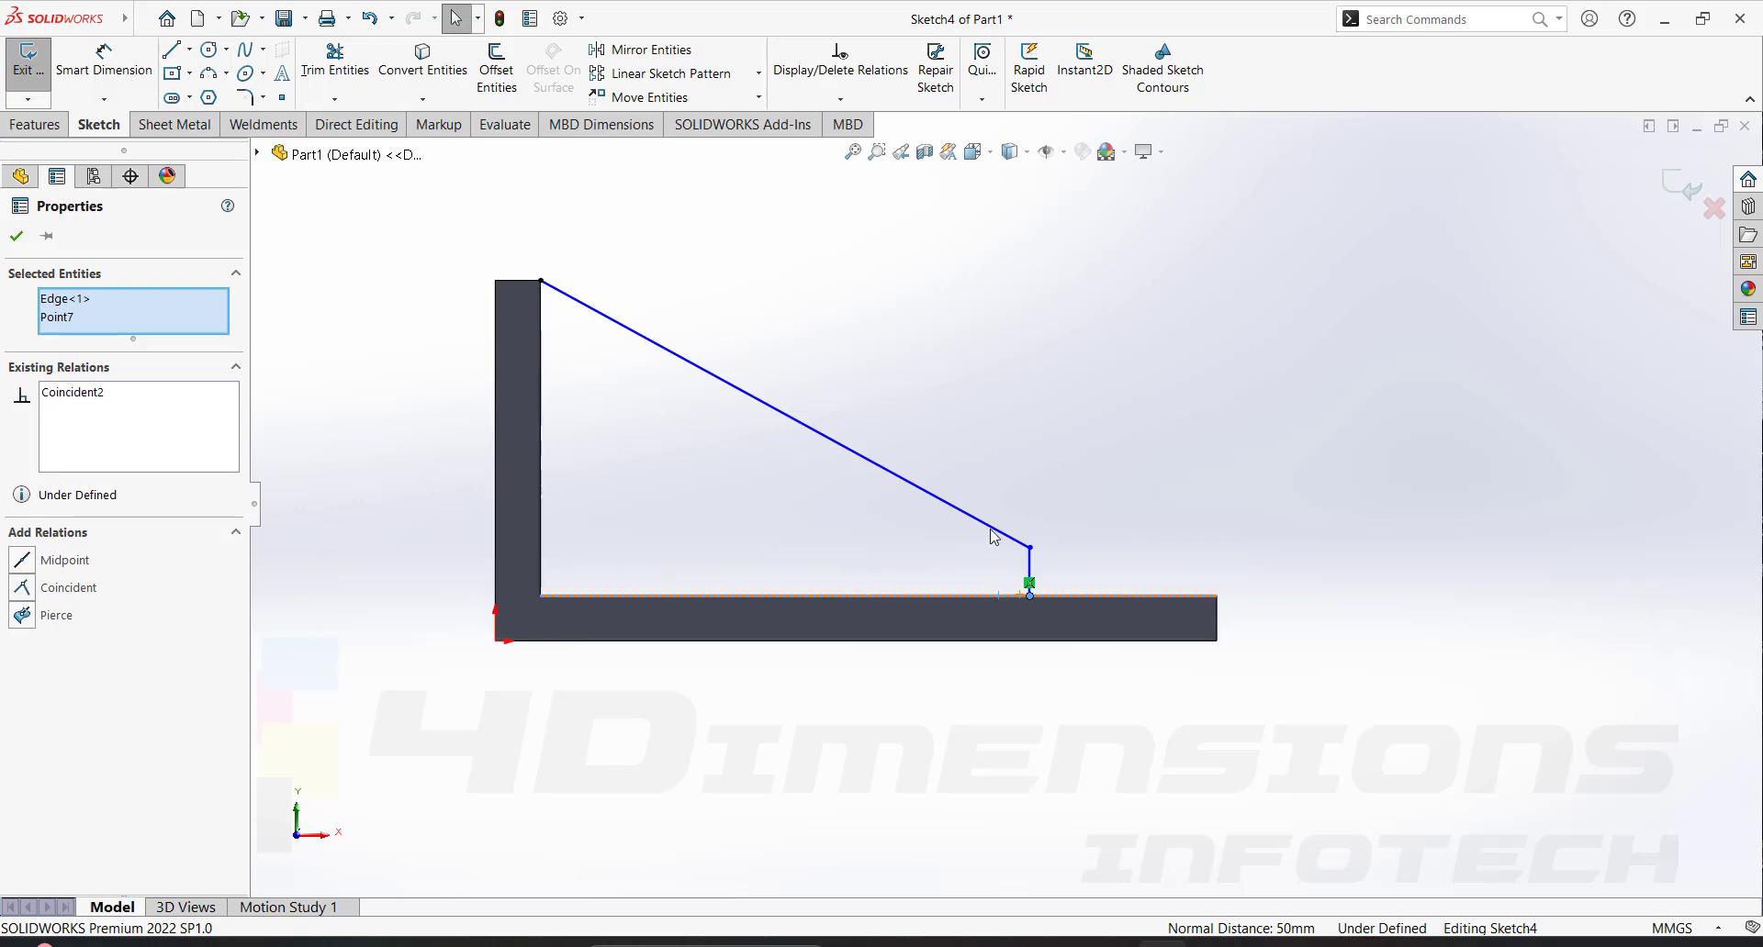
Move the vertical line closer to the upright plate and raise its corner with the sloped line.
{"action": "left_click_drag", "start_coordinate": [1029, 548], "coordinate": [1024, 504]}
{"action": "left_click_drag", "start_coordinate": [1024, 596], "coordinate": [879, 598]}
{"action": "left_click_drag", "start_coordinate": [878, 437], "coordinate": [879, 468]}
Dimension the angle between the sloped and vertical lines at 120° and exit the sketch to rebuild the rib.
{"action": "right_click_drag", "start_coordinate": [1001, 548], "coordinate": [996, 496]}
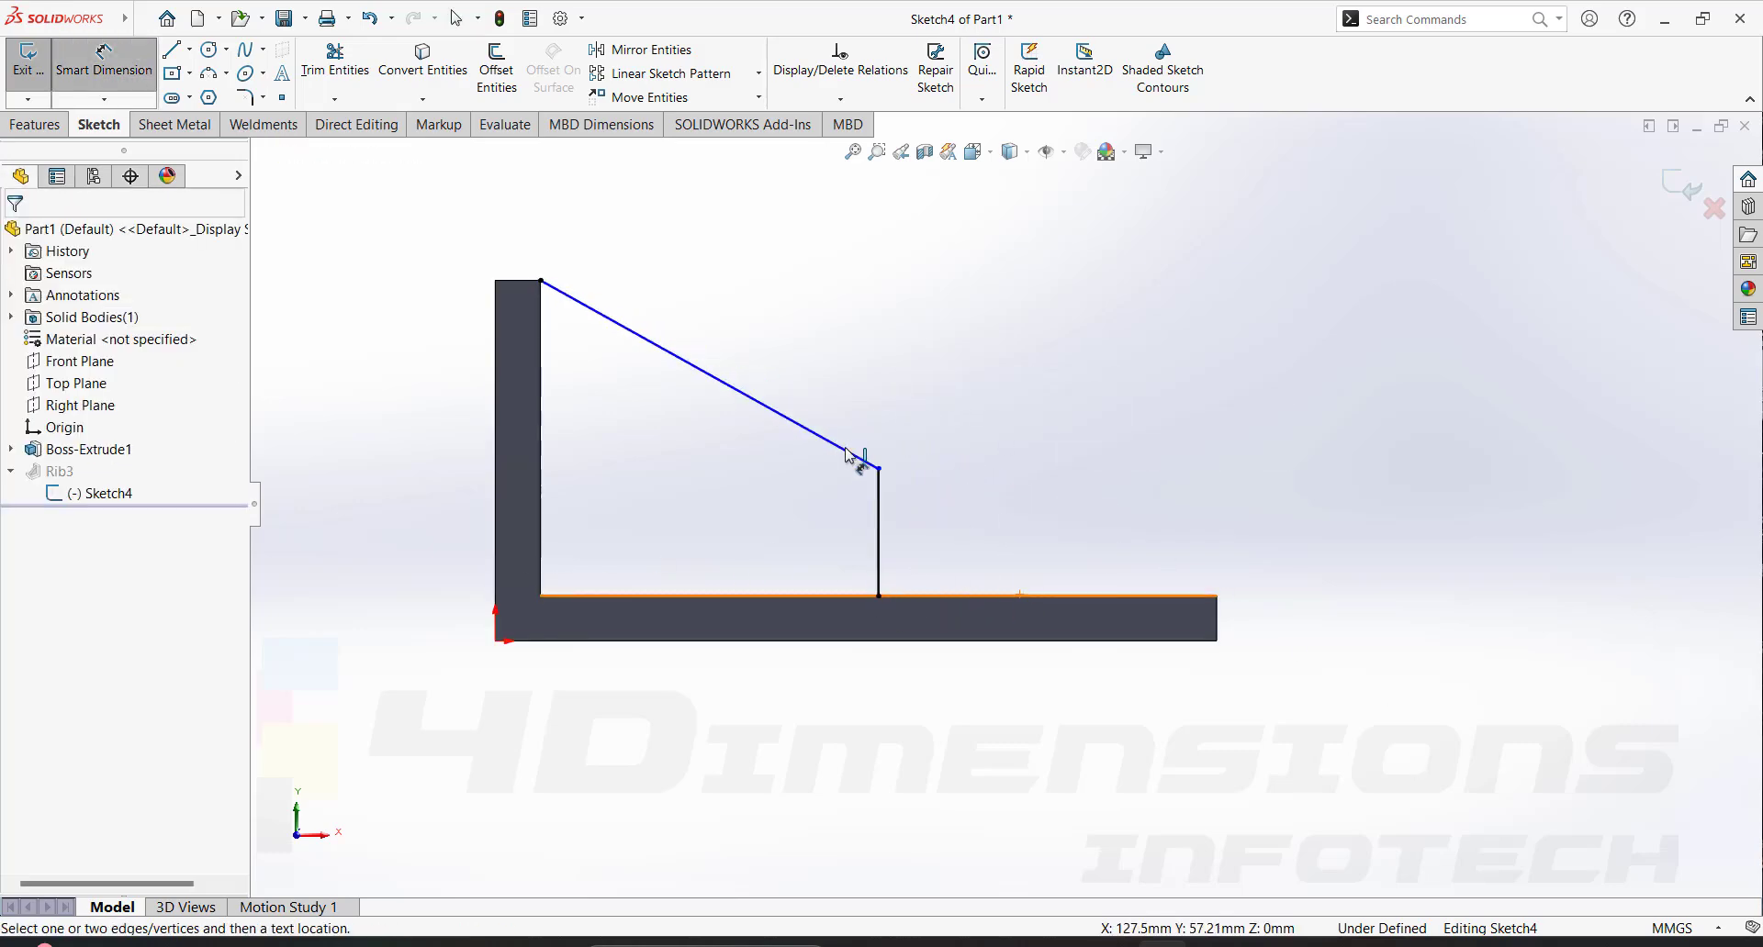
{"action": "left_click", "coordinate": [848, 456]}
{"action": "left_click", "coordinate": [879, 519]}
{"action": "left_click", "coordinate": [867, 556]}
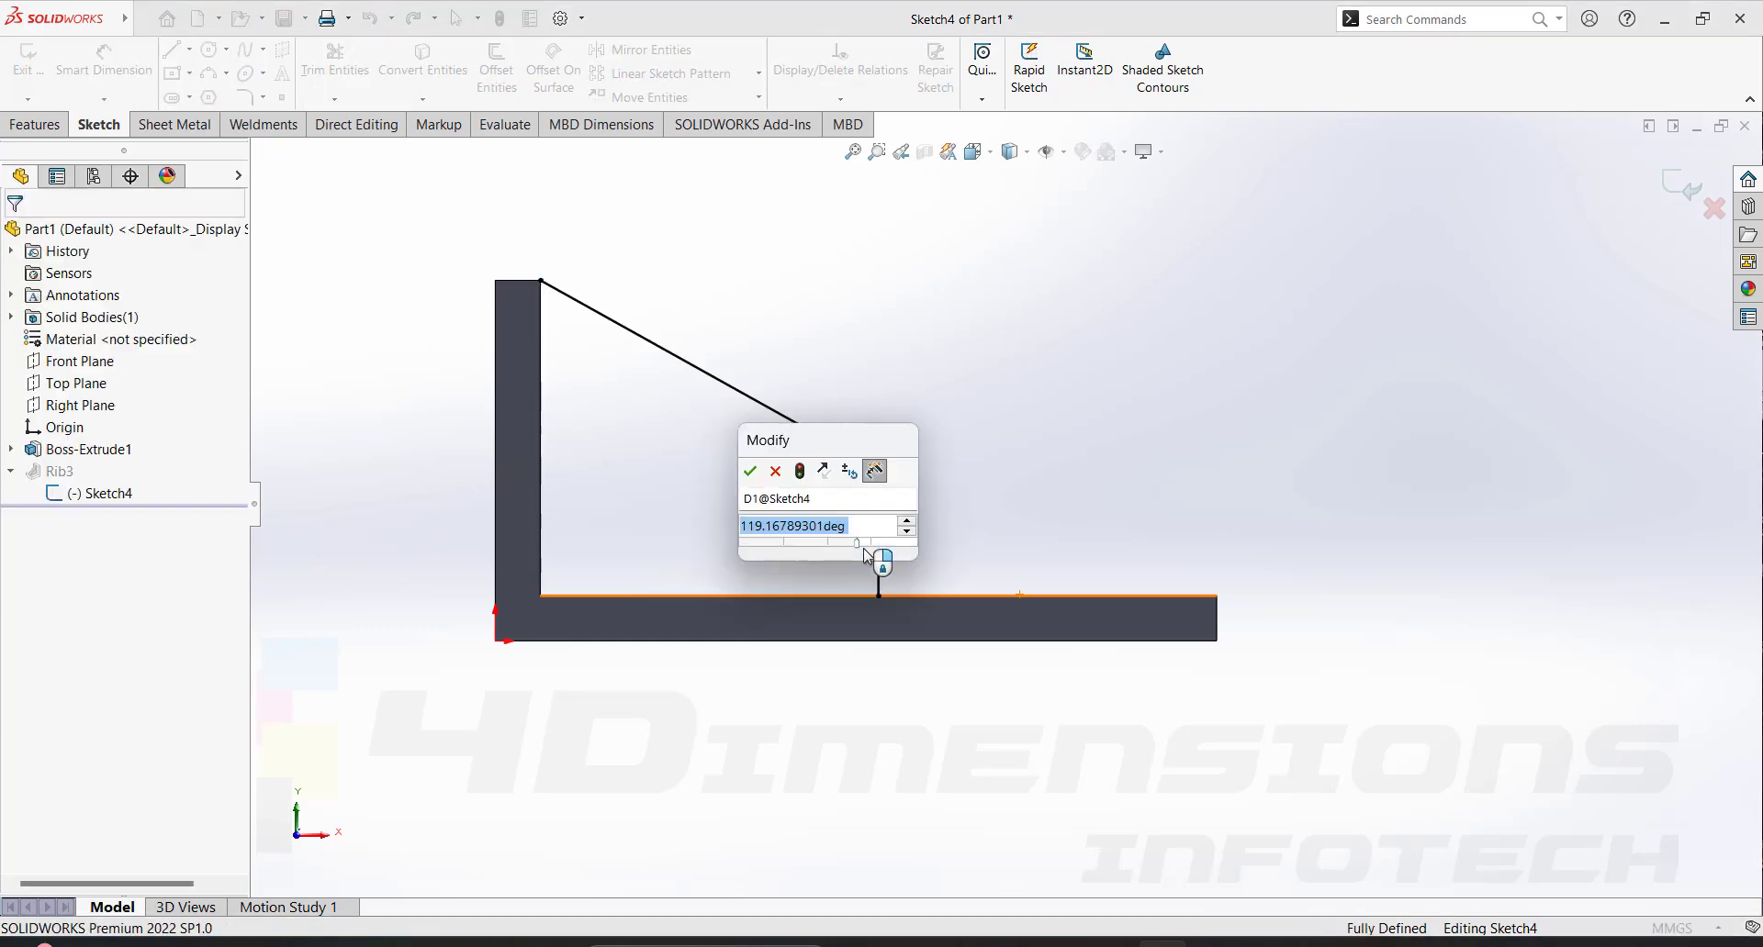
{"action": "type", "text": "120"}
{"action": "key", "text": "Return"}
{"action": "key", "text": "ctrl+7"}
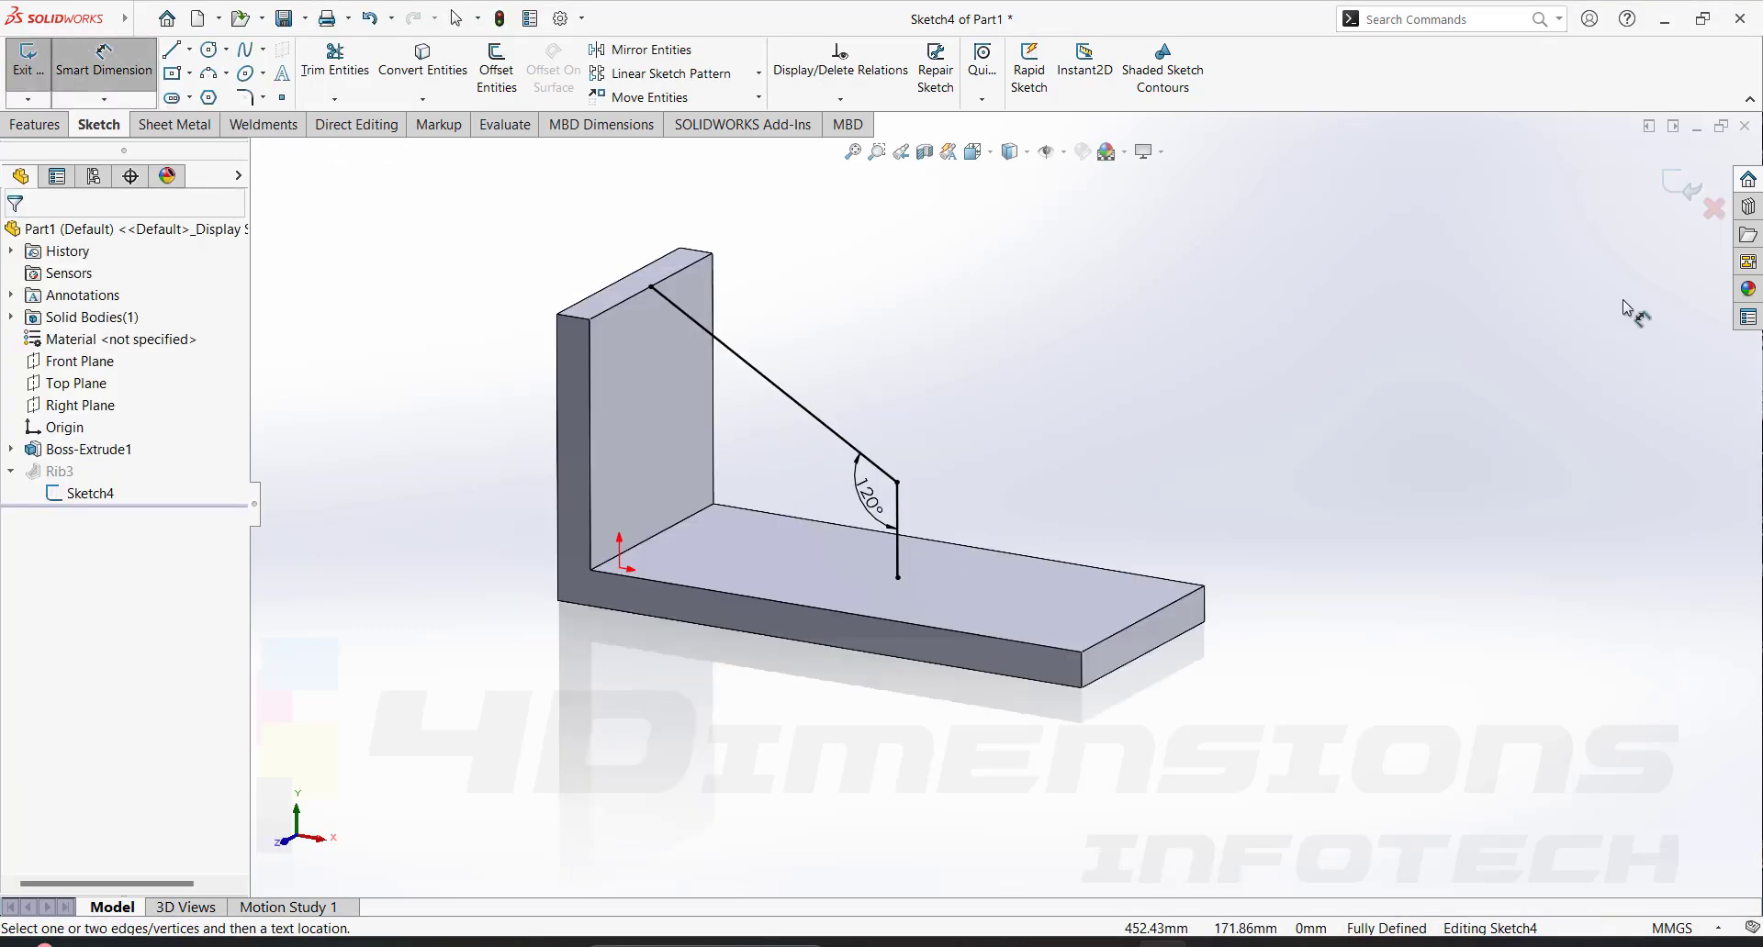
{"action": "left_click", "coordinate": [1682, 187]}
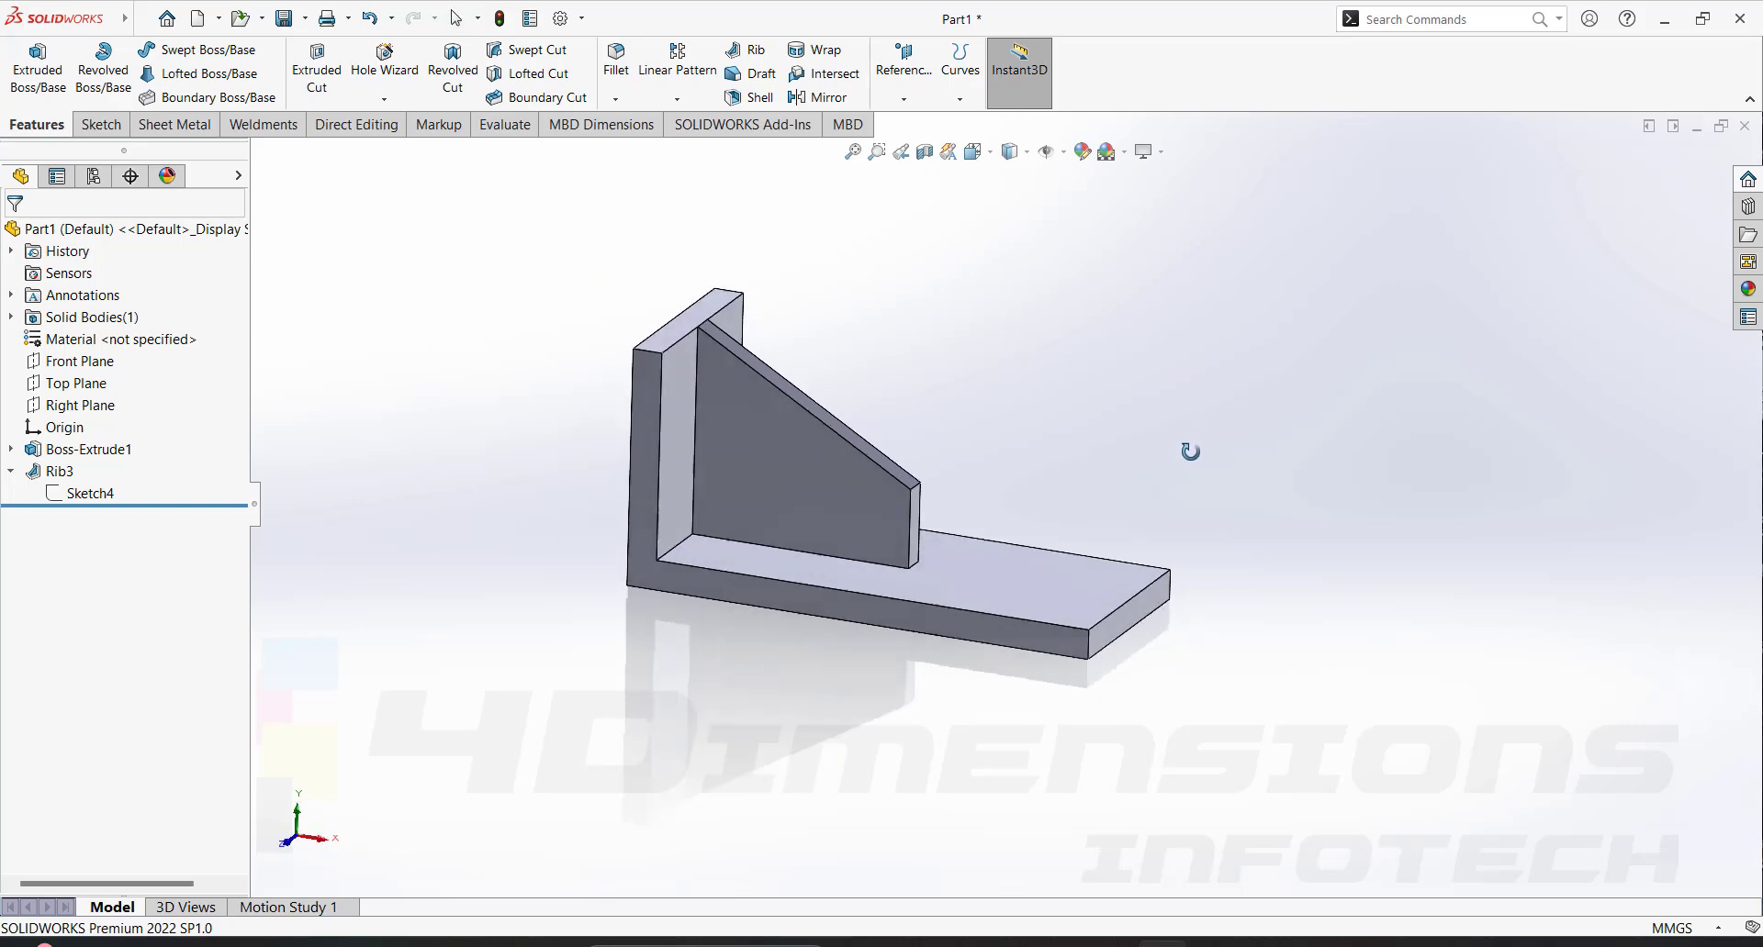
Examine the reshaped rib's sloped top and vertical end face from several angles.
{"action": "middle_click_drag", "start_coordinate": [1190, 452], "coordinate": [982, 560]}
{"action": "scroll", "coordinate": [860, 498], "scroll_direction": "down", "scroll_amount": 3}
{"action": "middle_click_drag", "start_coordinate": [918, 477], "coordinate": [1231, 496]}
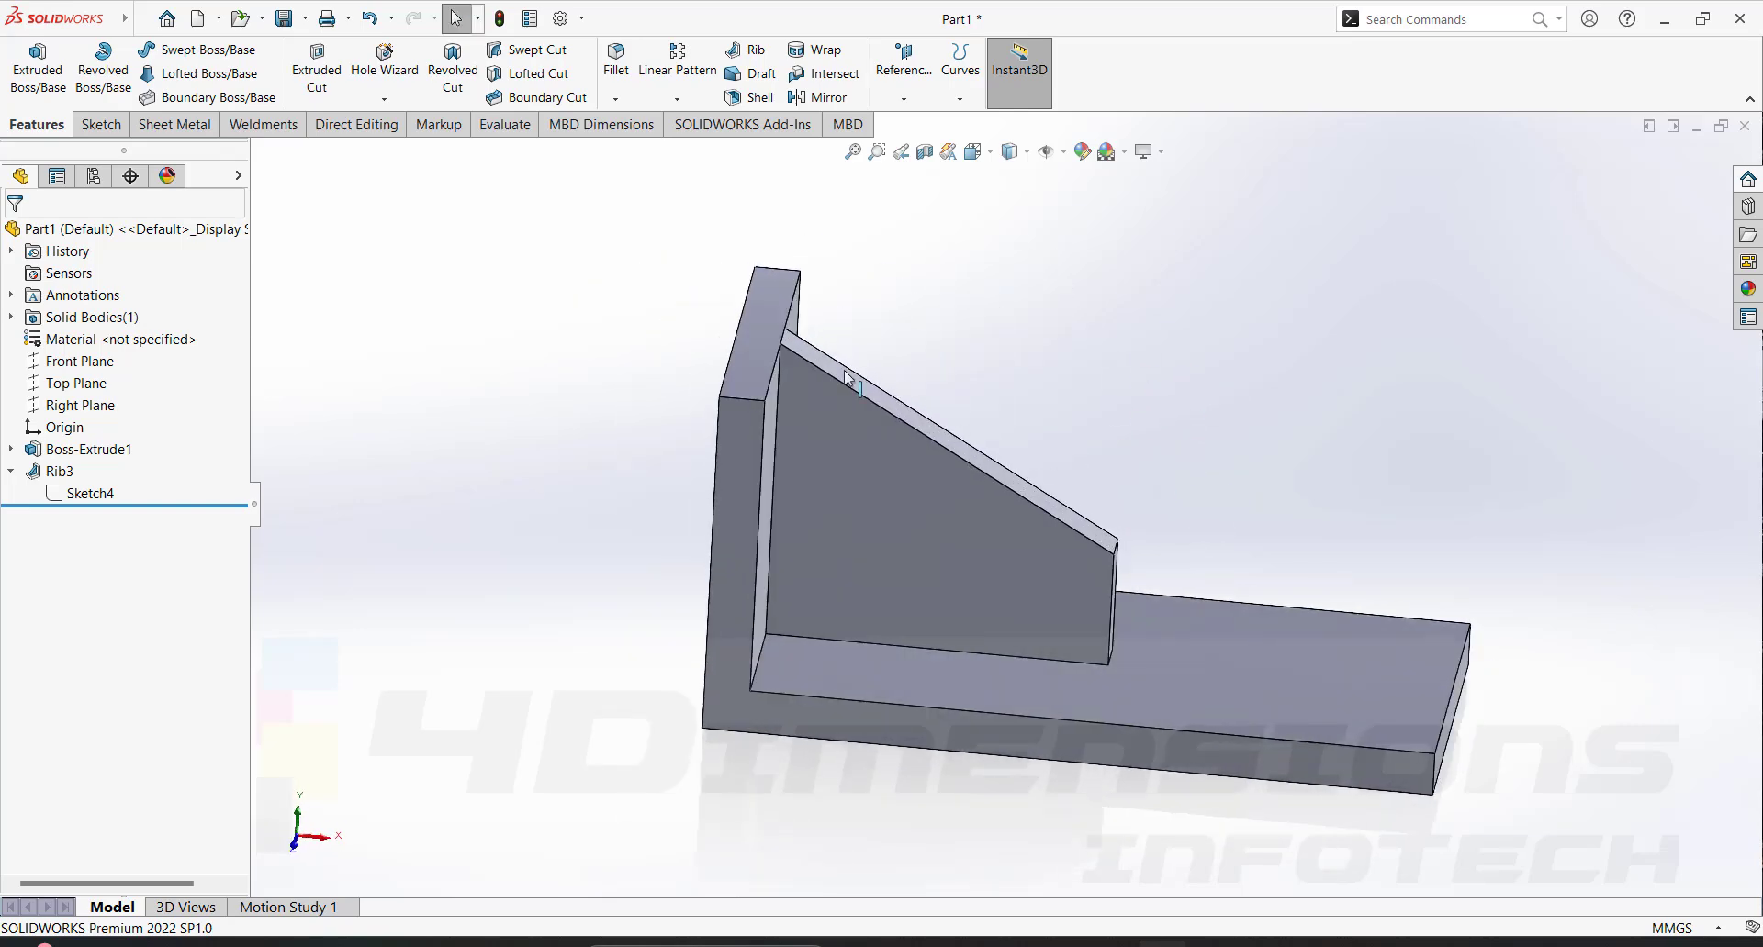
{"action": "middle_click_drag", "start_coordinate": [1421, 409], "coordinate": [1285, 485]}
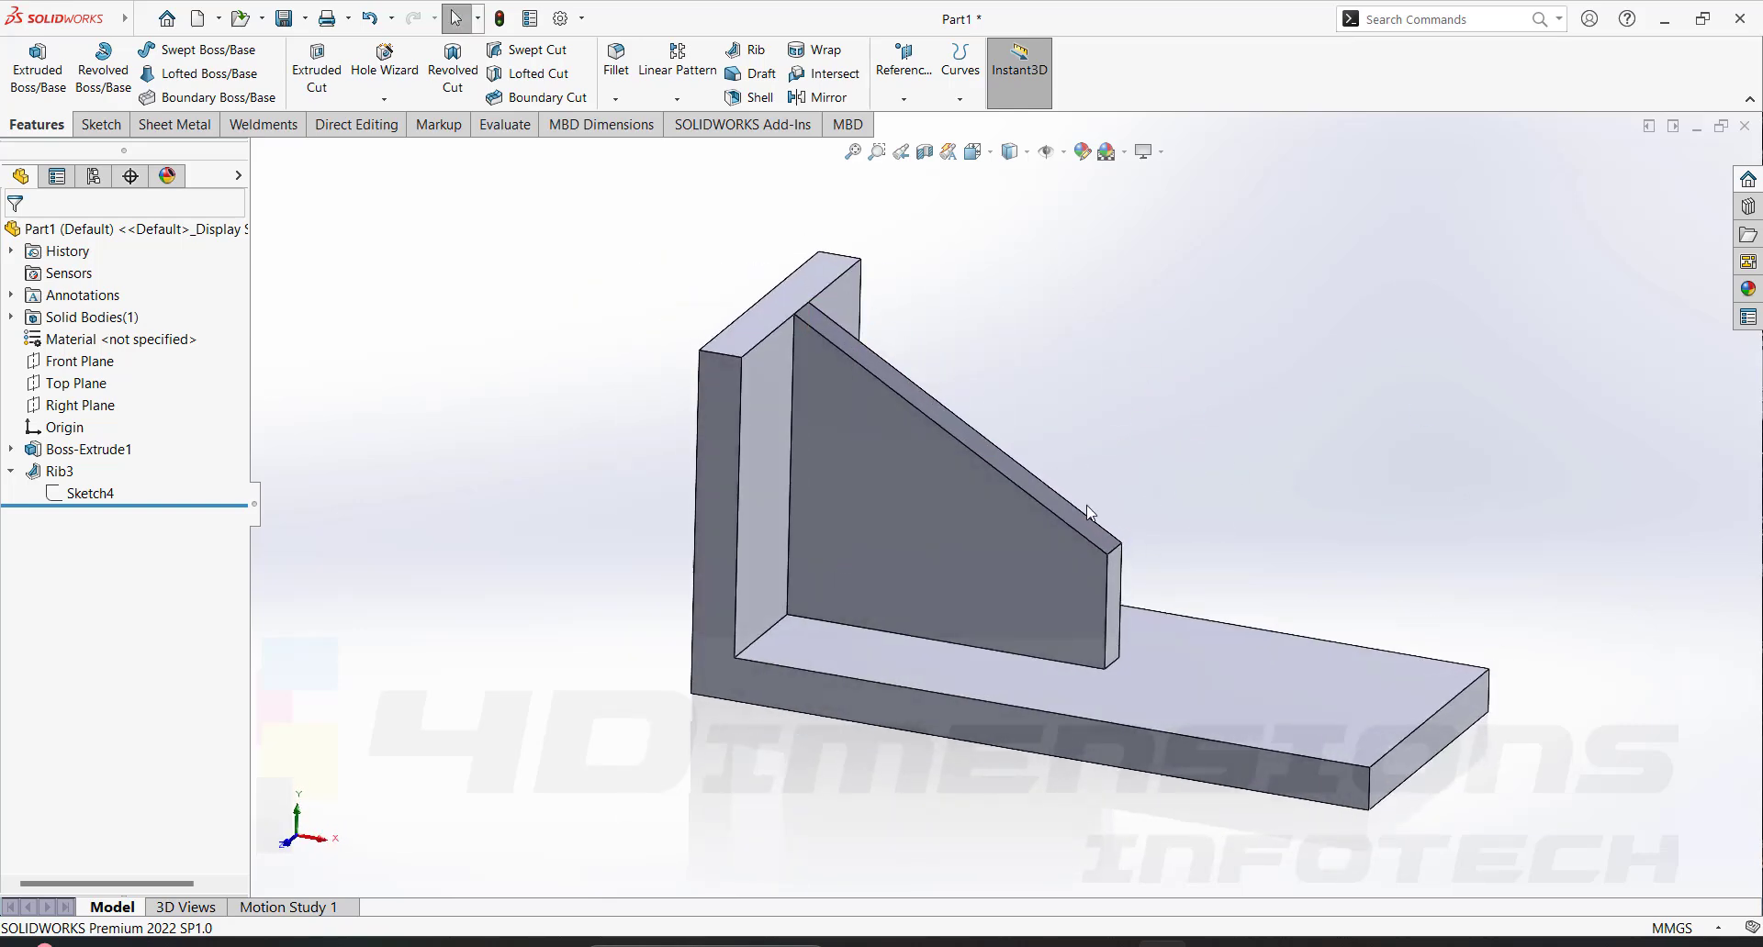
{"action": "middle_click_drag", "start_coordinate": [1149, 680], "coordinate": [833, 376]}
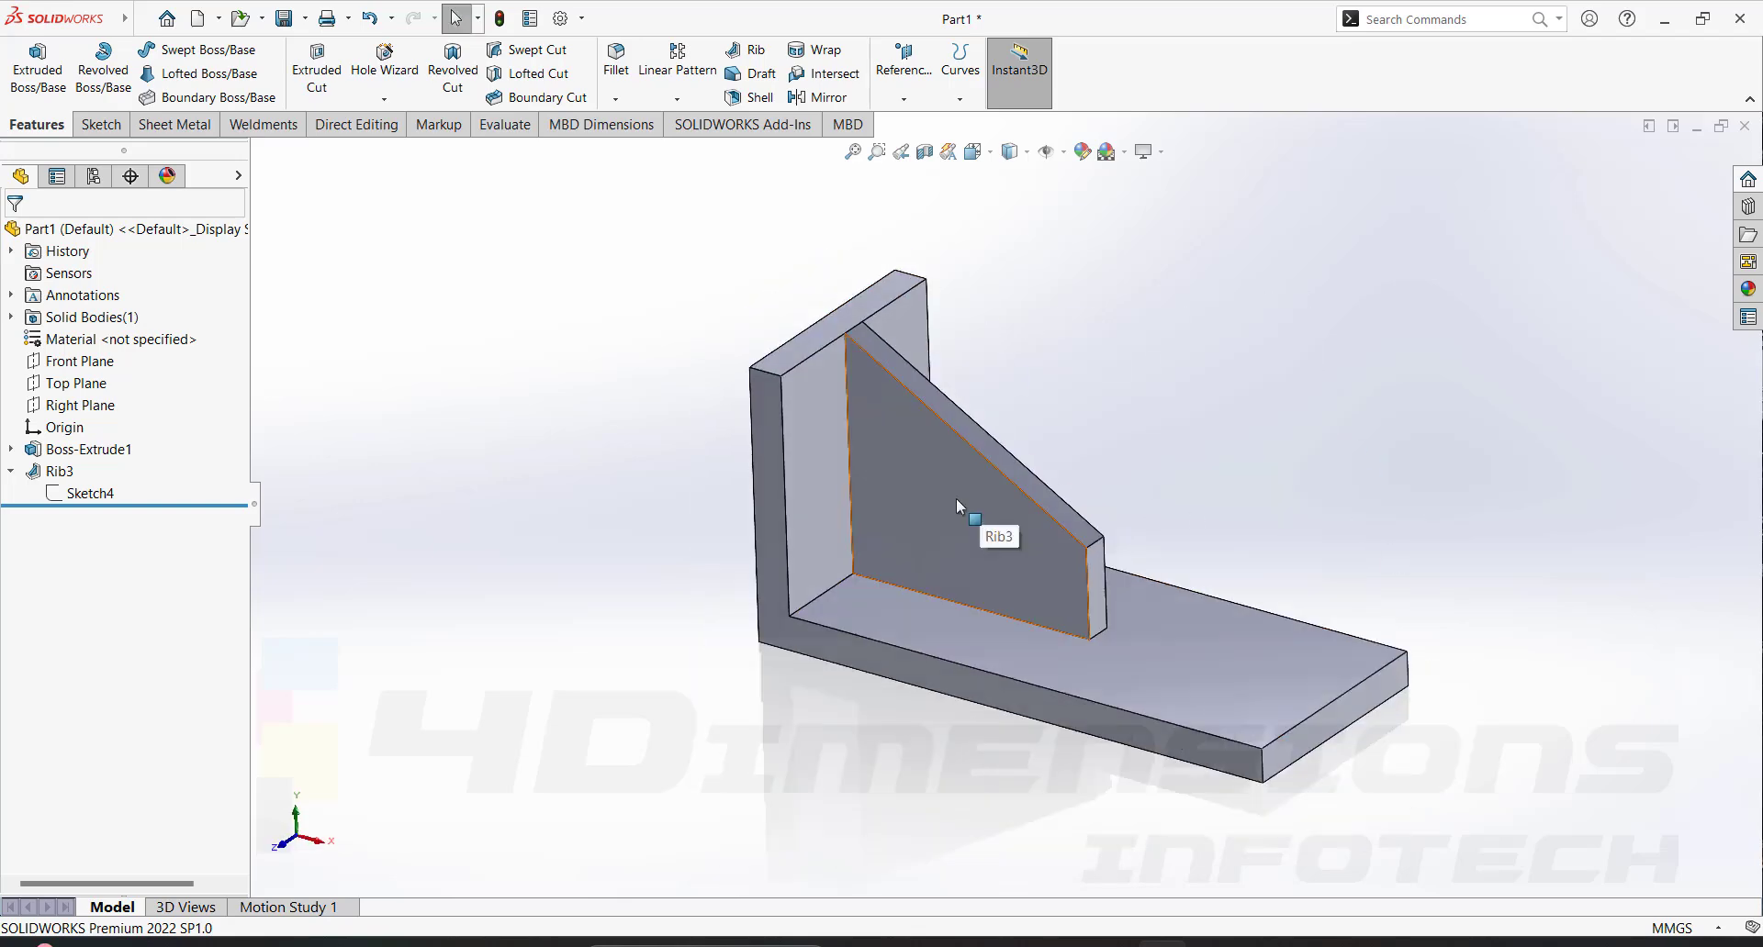
{"action": "scroll", "coordinate": [1100, 586], "scroll_direction": "down", "scroll_amount": 2}
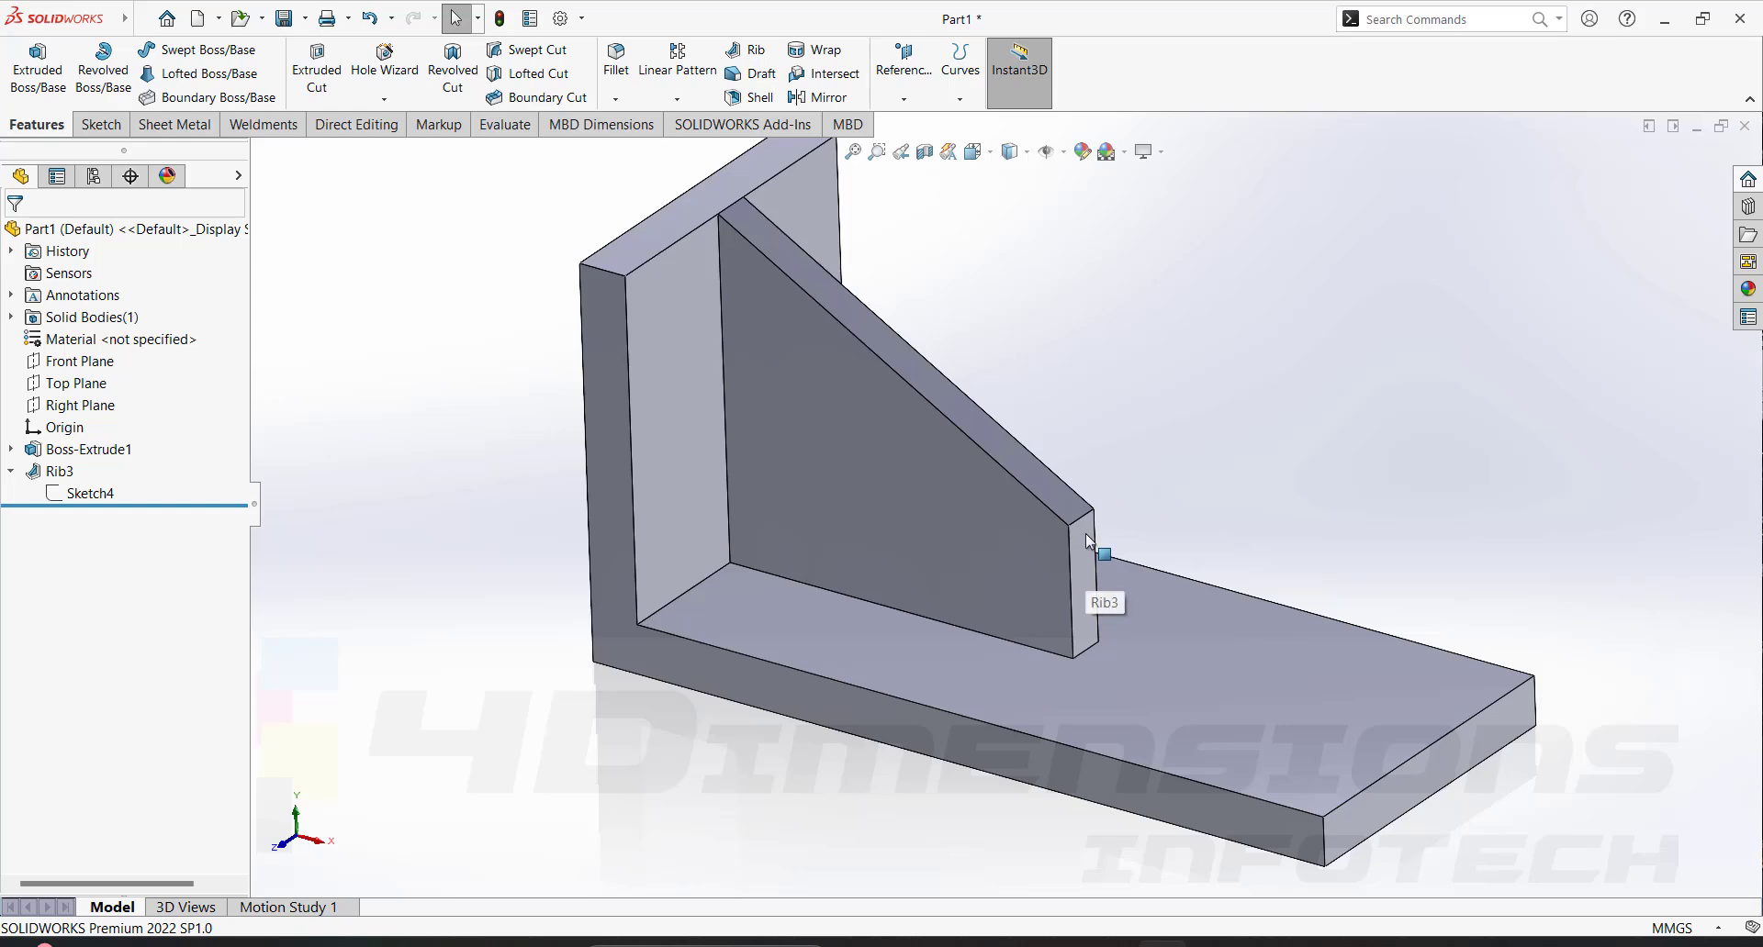
{"action": "scroll", "coordinate": [1271, 481], "scroll_direction": "up", "scroll_amount": 4}
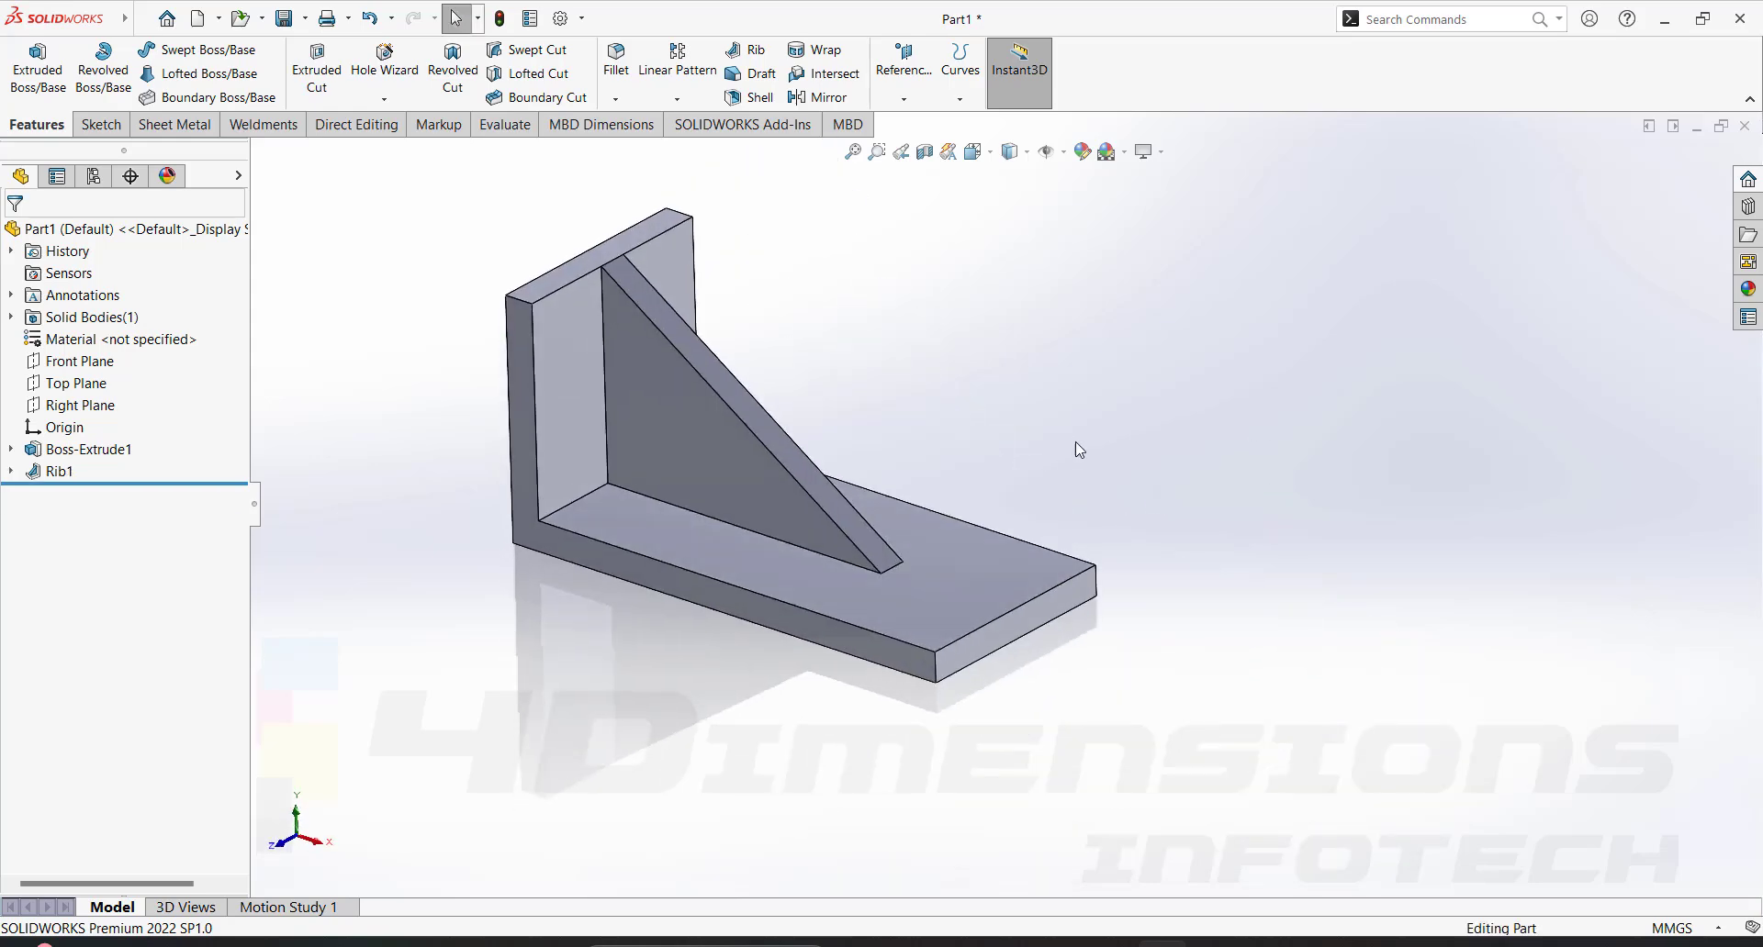
Delete the Rib1 feature while keeping its sketch.
{"action": "left_click", "coordinate": [59, 471]}
{"action": "right_click", "coordinate": [57, 472]}
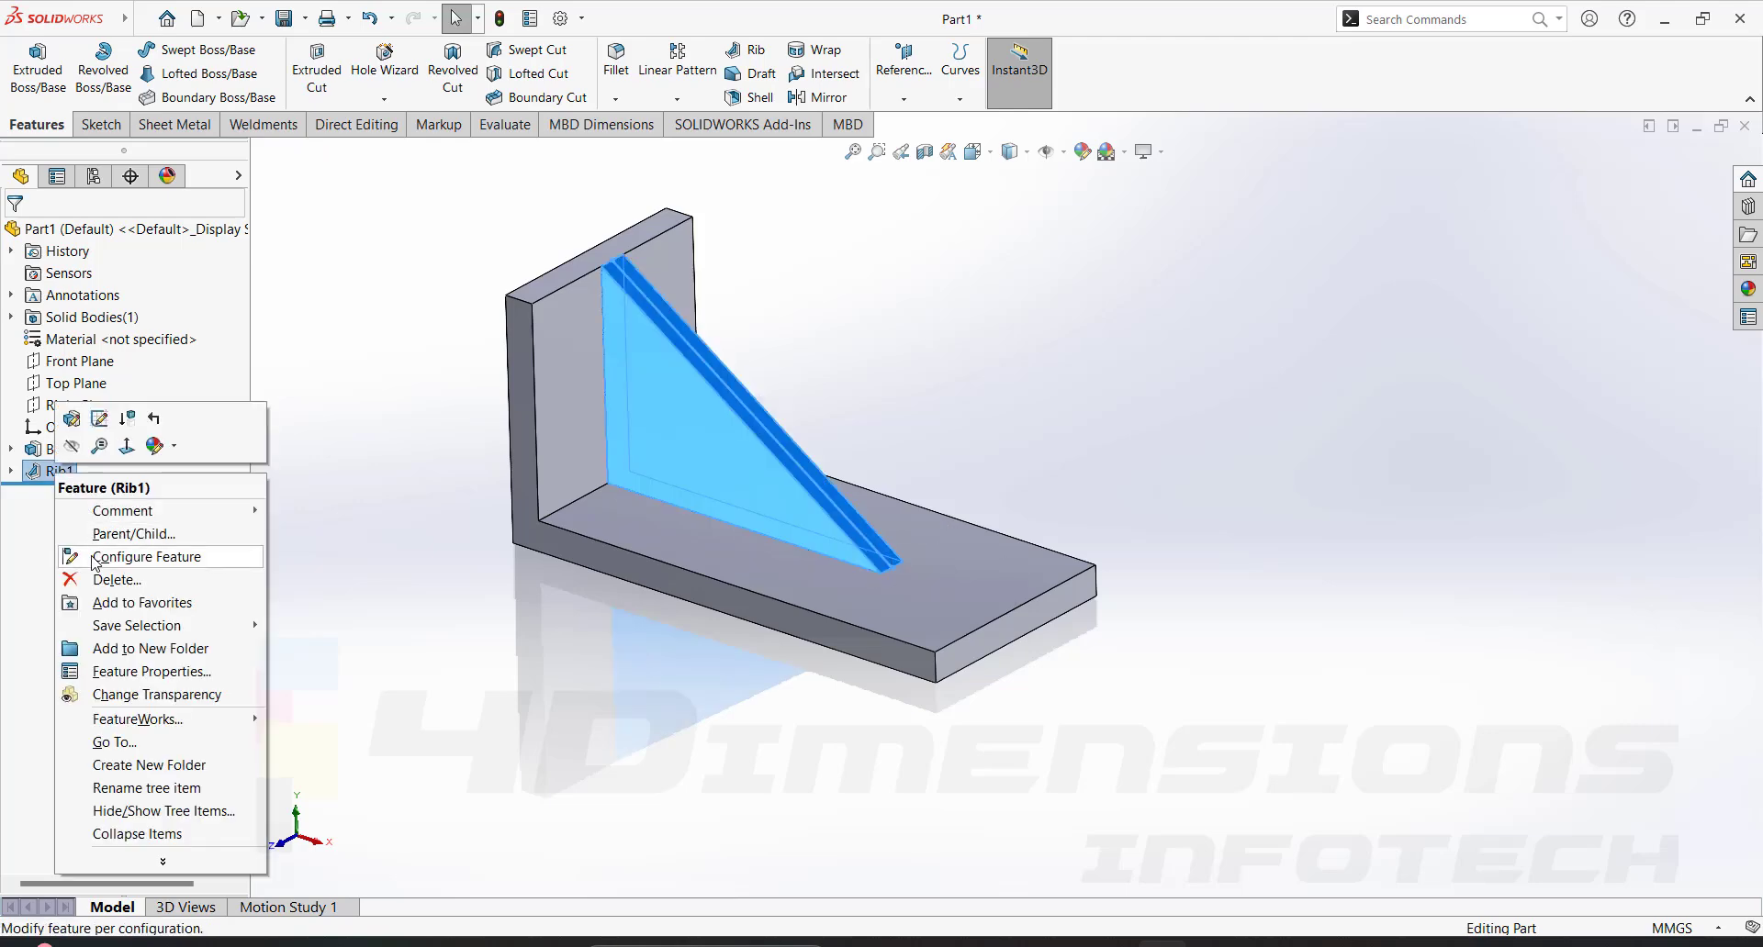
{"action": "left_click", "coordinate": [171, 580]}
{"action": "left_click", "coordinate": [1016, 357]}
Open the remaining rib sketch for editing and delete the sloped line along with its dimension.
{"action": "scroll", "coordinate": [945, 592], "scroll_direction": "down", "scroll_amount": 2}
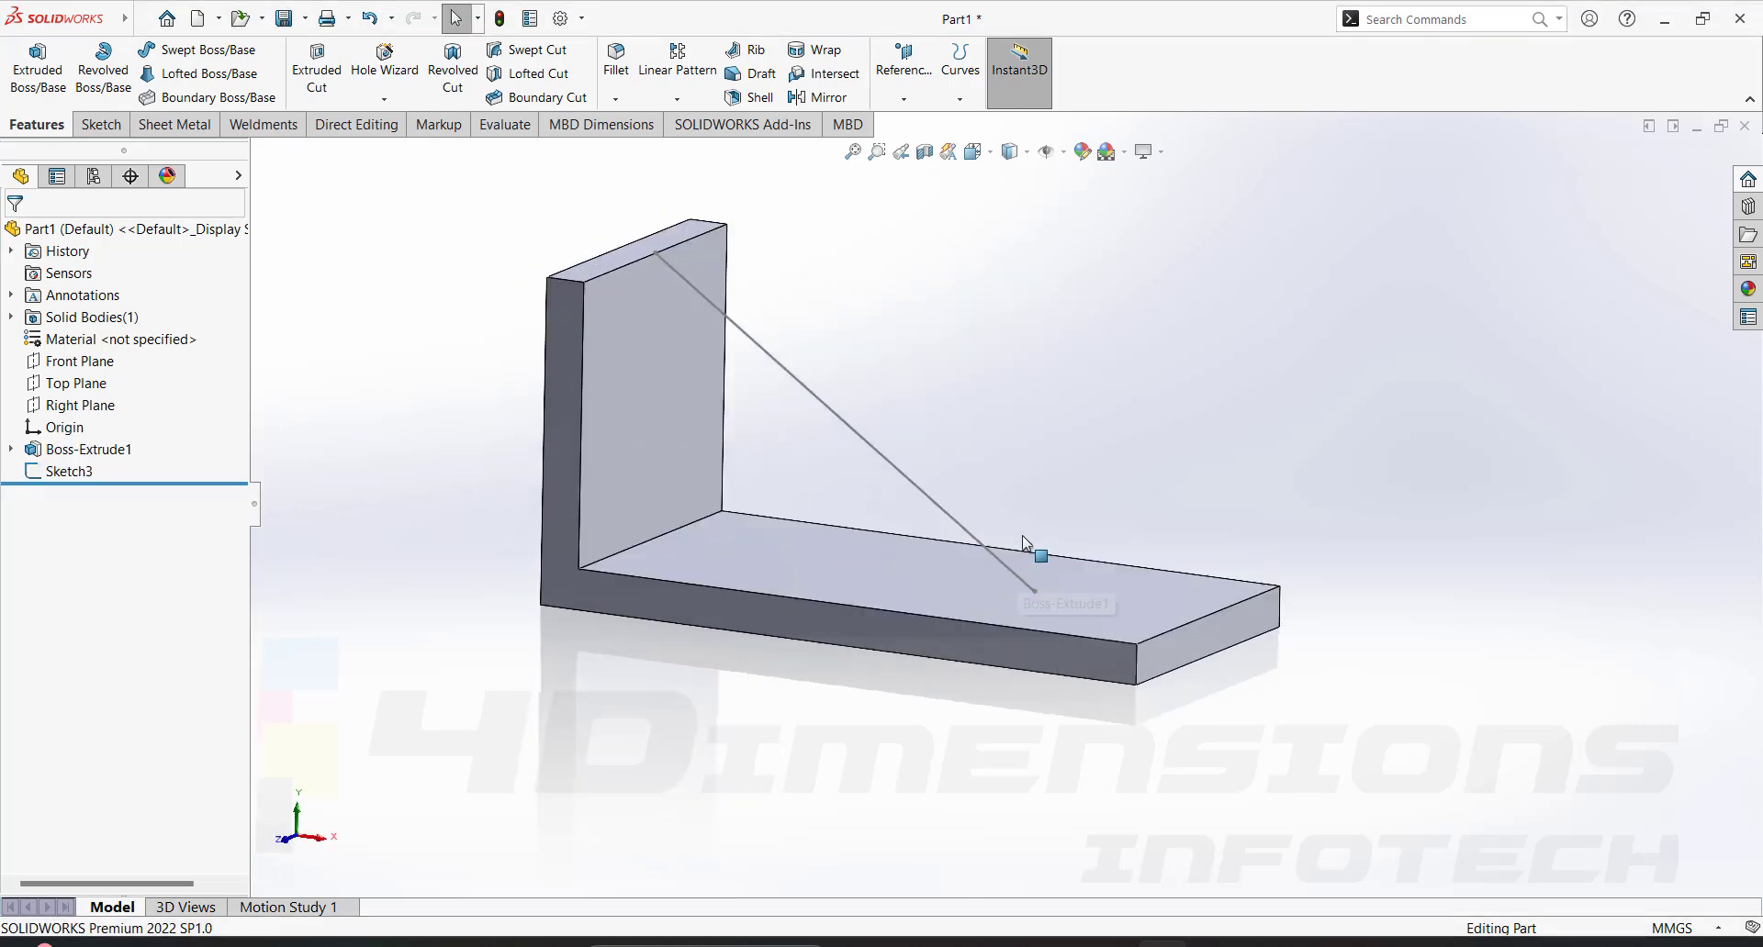
{"action": "left_click", "coordinate": [875, 450]}
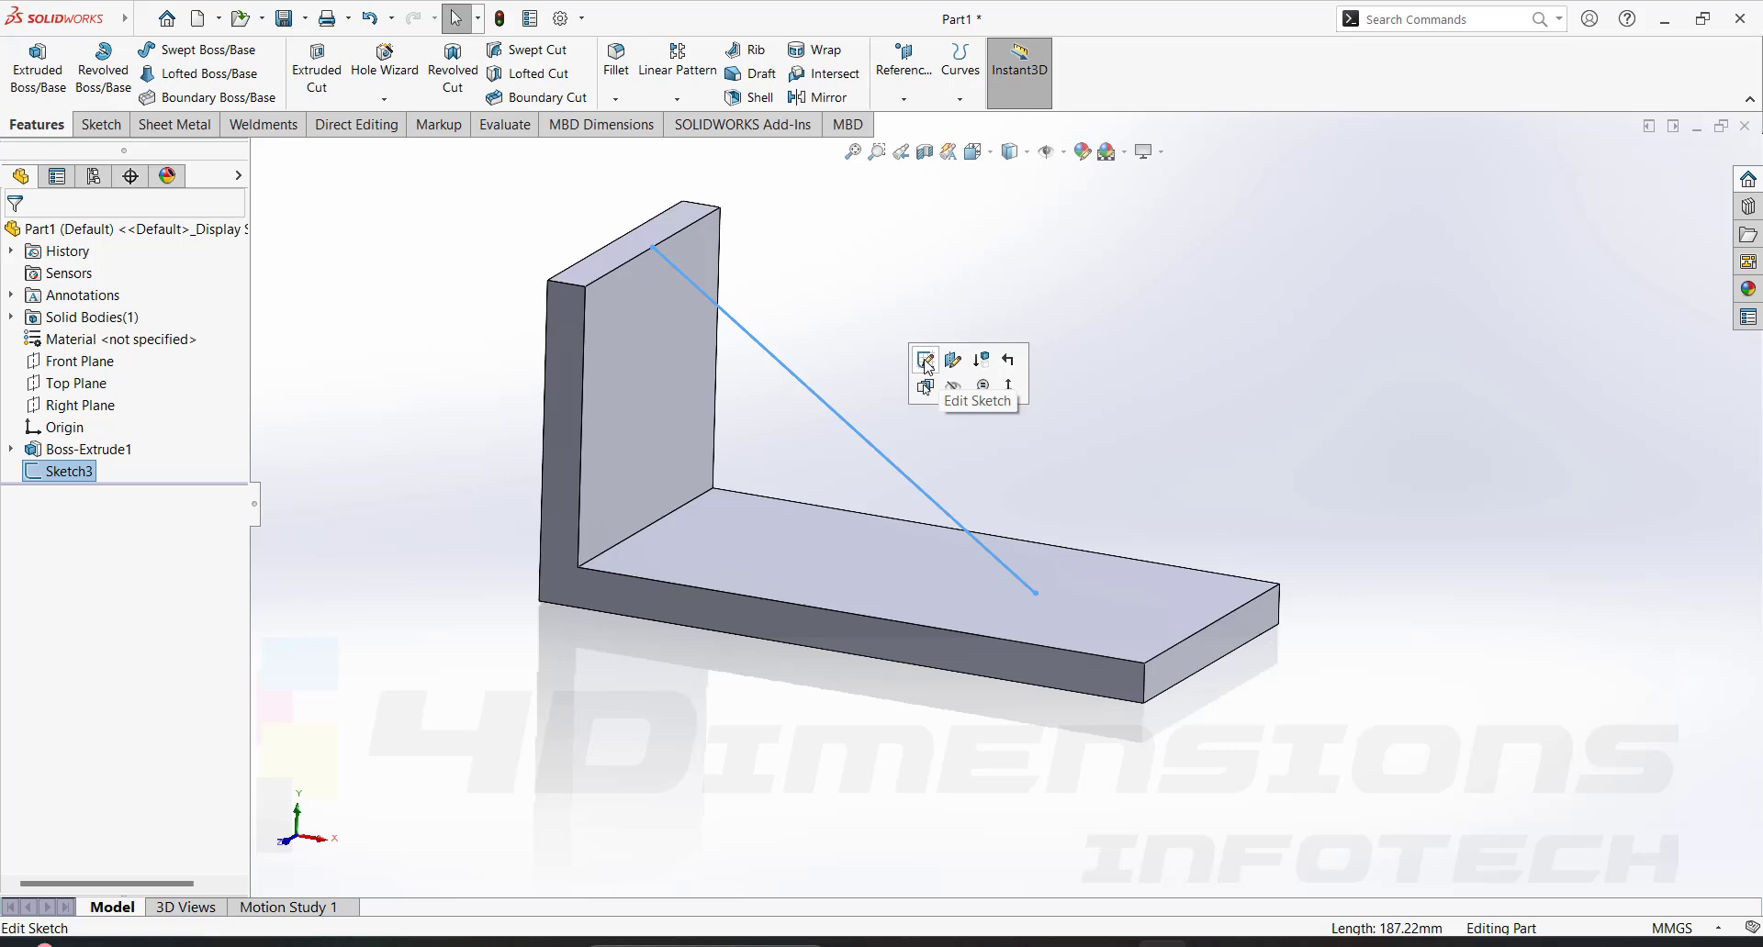
{"action": "left_click", "coordinate": [926, 364]}
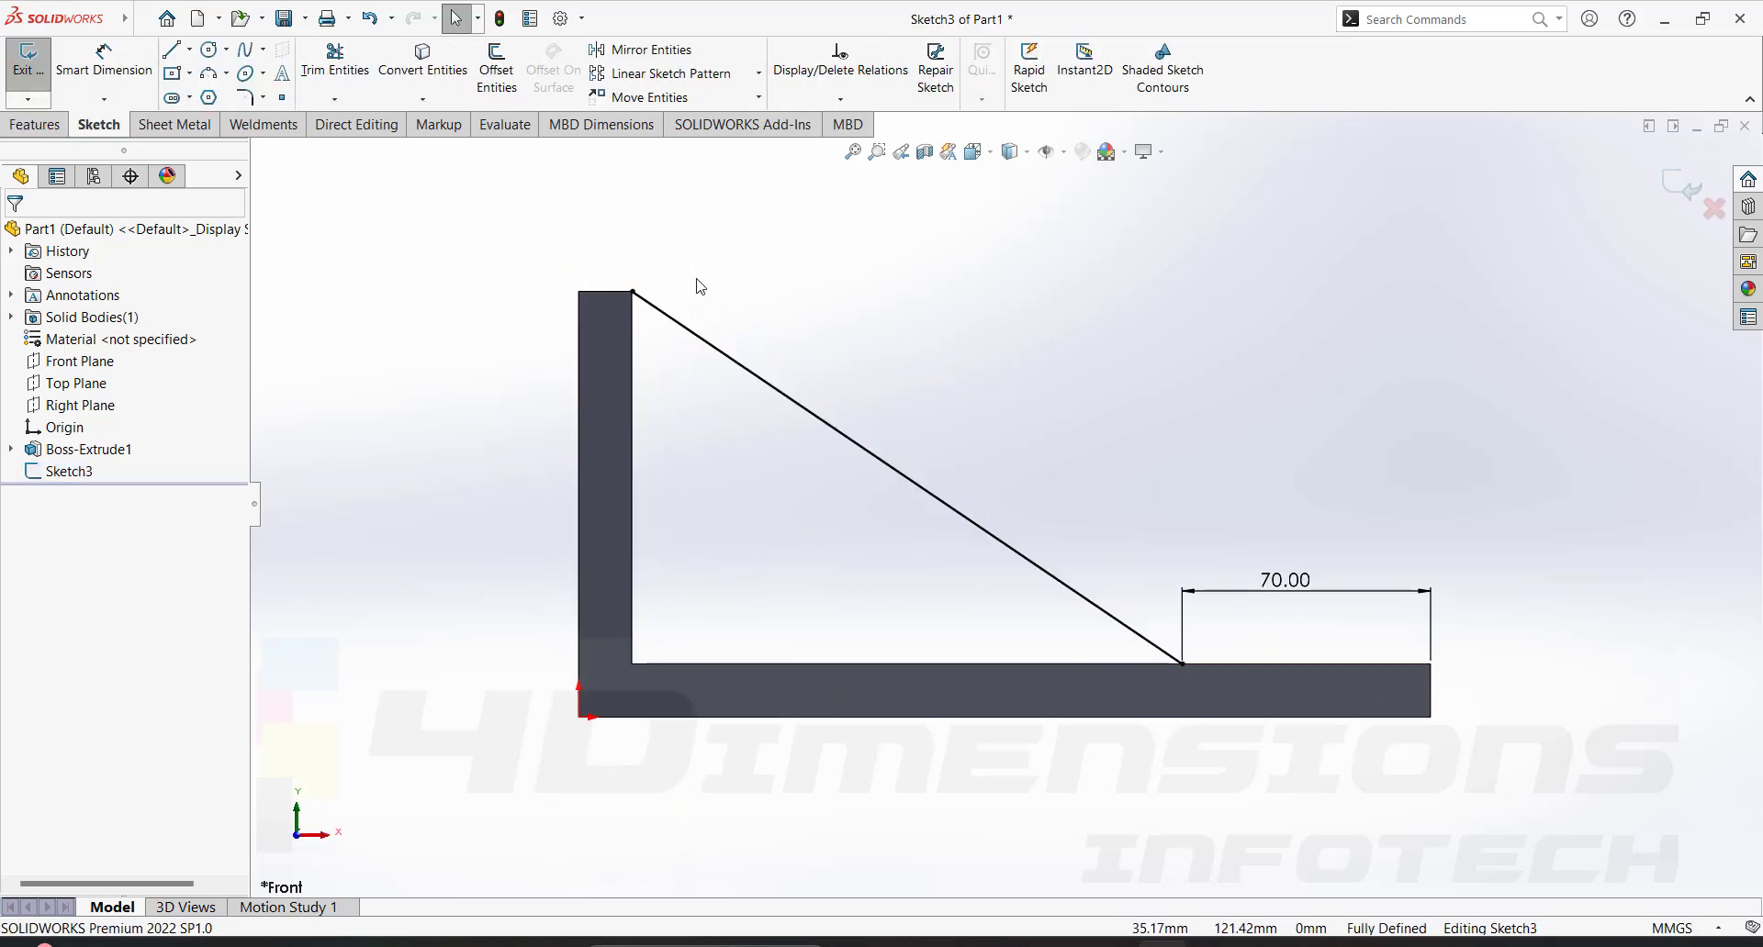
{"action": "left_click", "coordinate": [765, 381]}
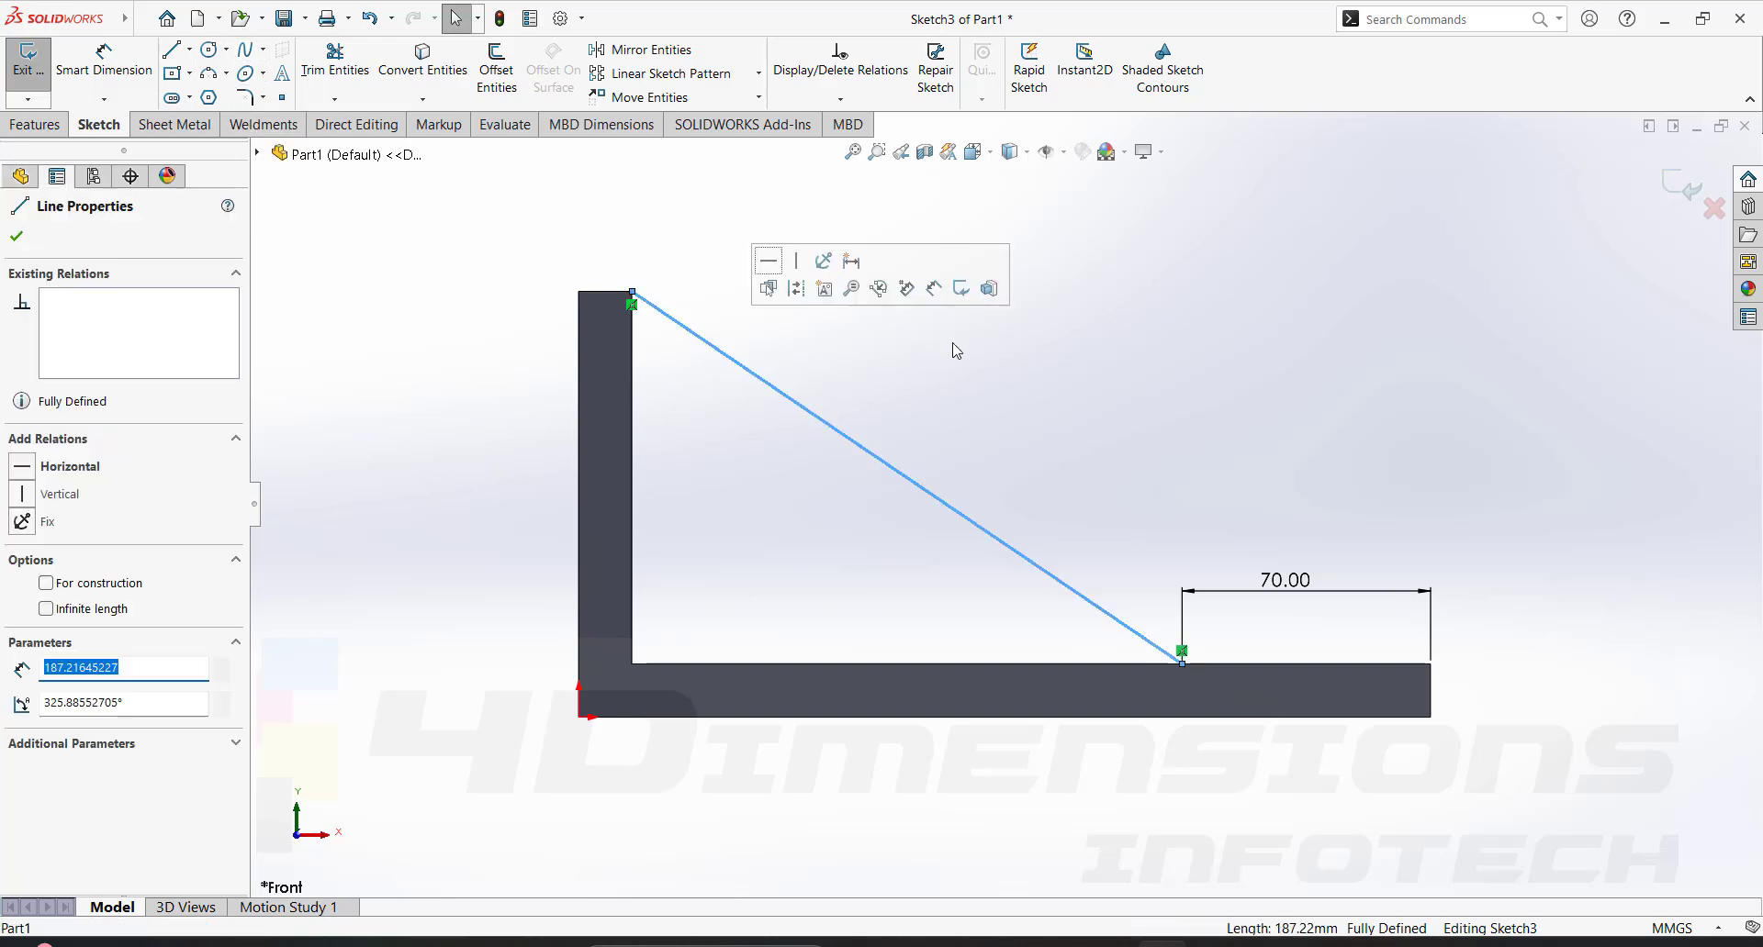
{"action": "key", "text": "Delete"}
{"action": "left_click", "coordinate": [763, 480]}
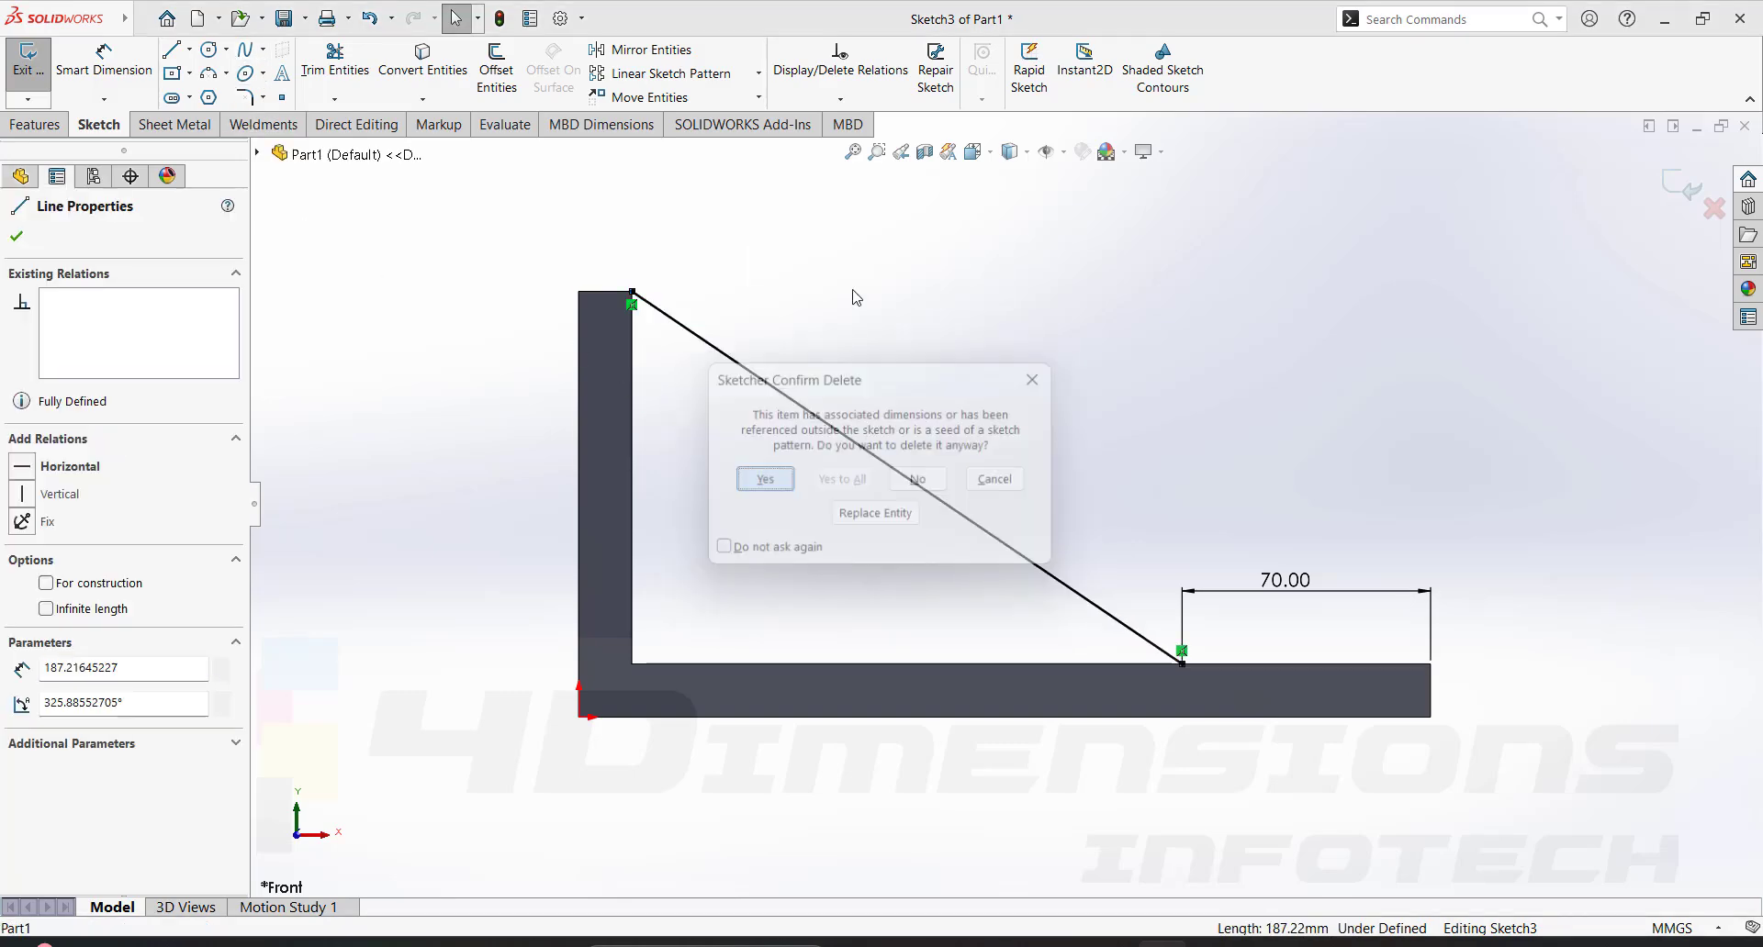
Sketch a three-point arc, about 201 mm in radius, from the vertical leg's top inner corner to the base's top edge, curving toward the inside corner.
{"action": "key", "text": "a"}
{"action": "left_click", "coordinate": [641, 292]}
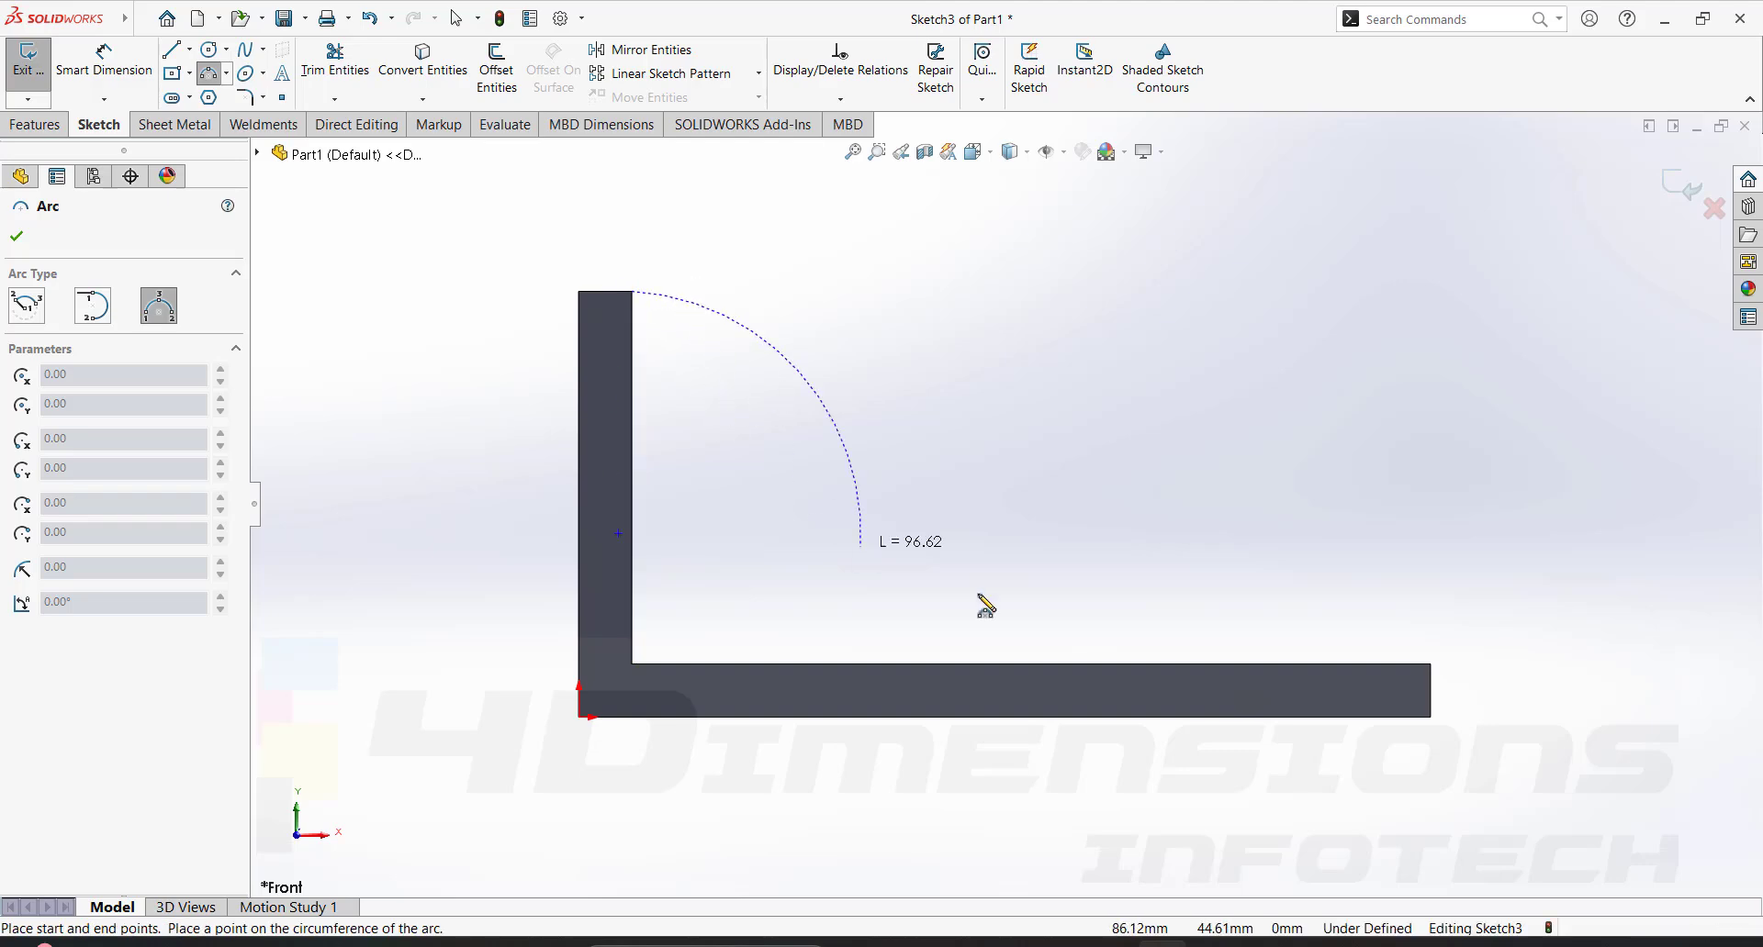
{"action": "left_click", "coordinate": [1235, 663]}
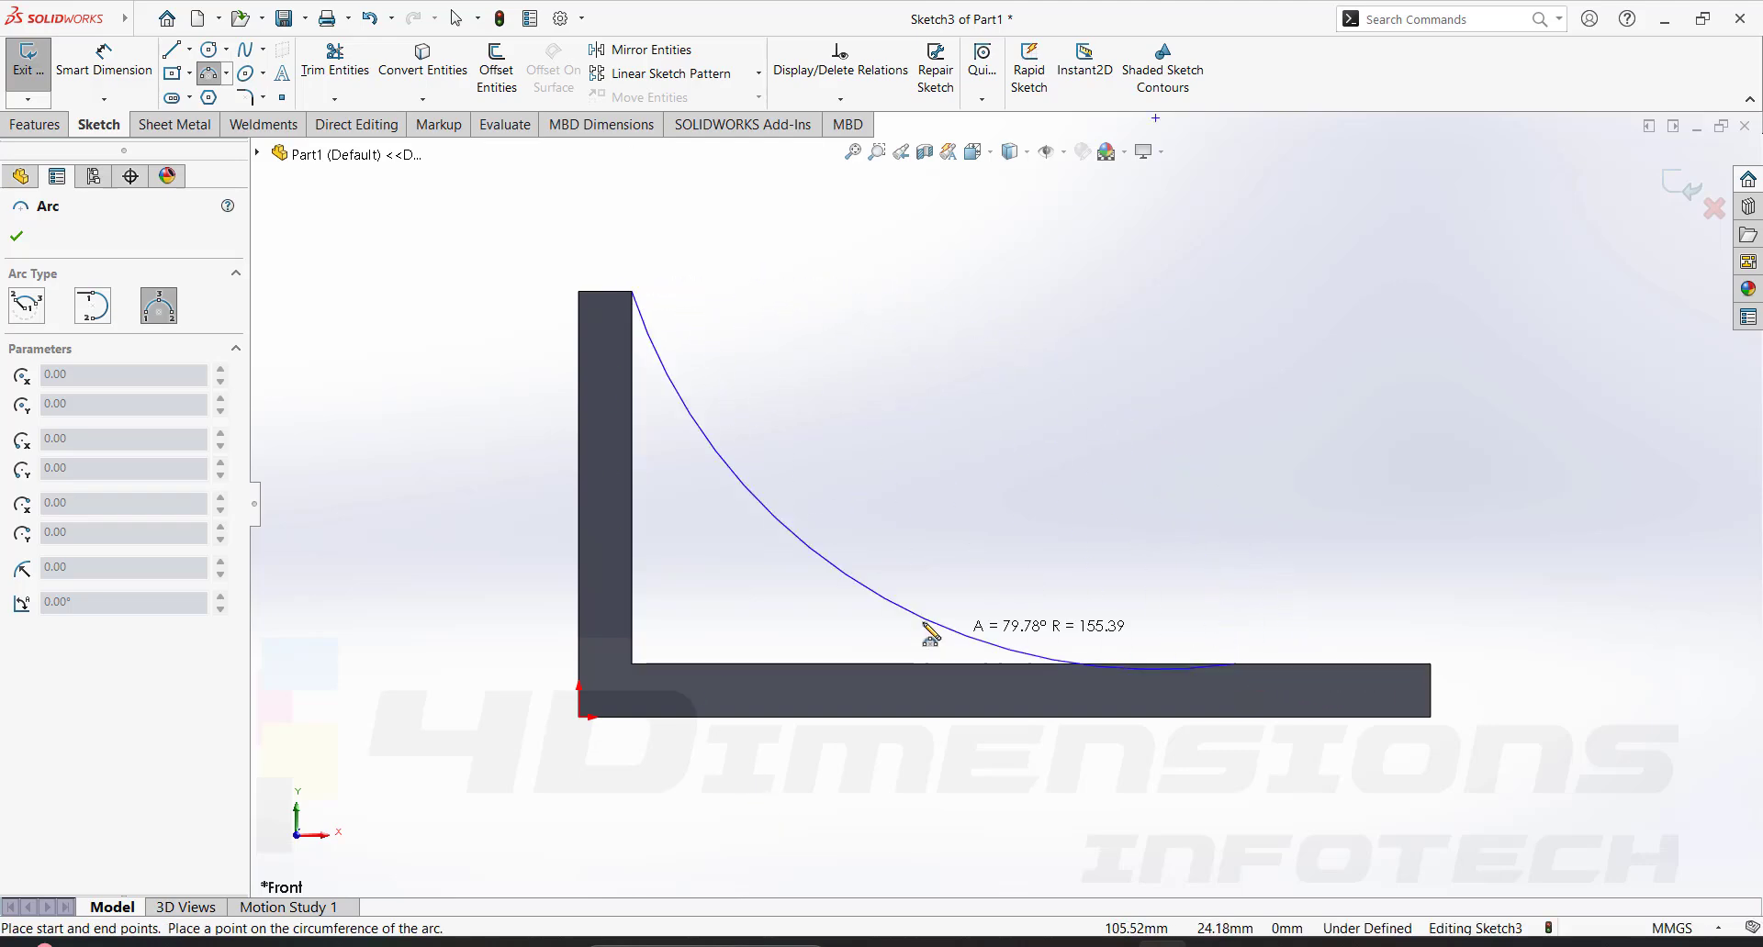
{"action": "left_click", "coordinate": [889, 563]}
Dimension the arc's radius at 200 mm and its lower endpoint at 50 mm from the base's free end, and exit the sketch.
{"action": "left_click", "coordinate": [927, 505]}
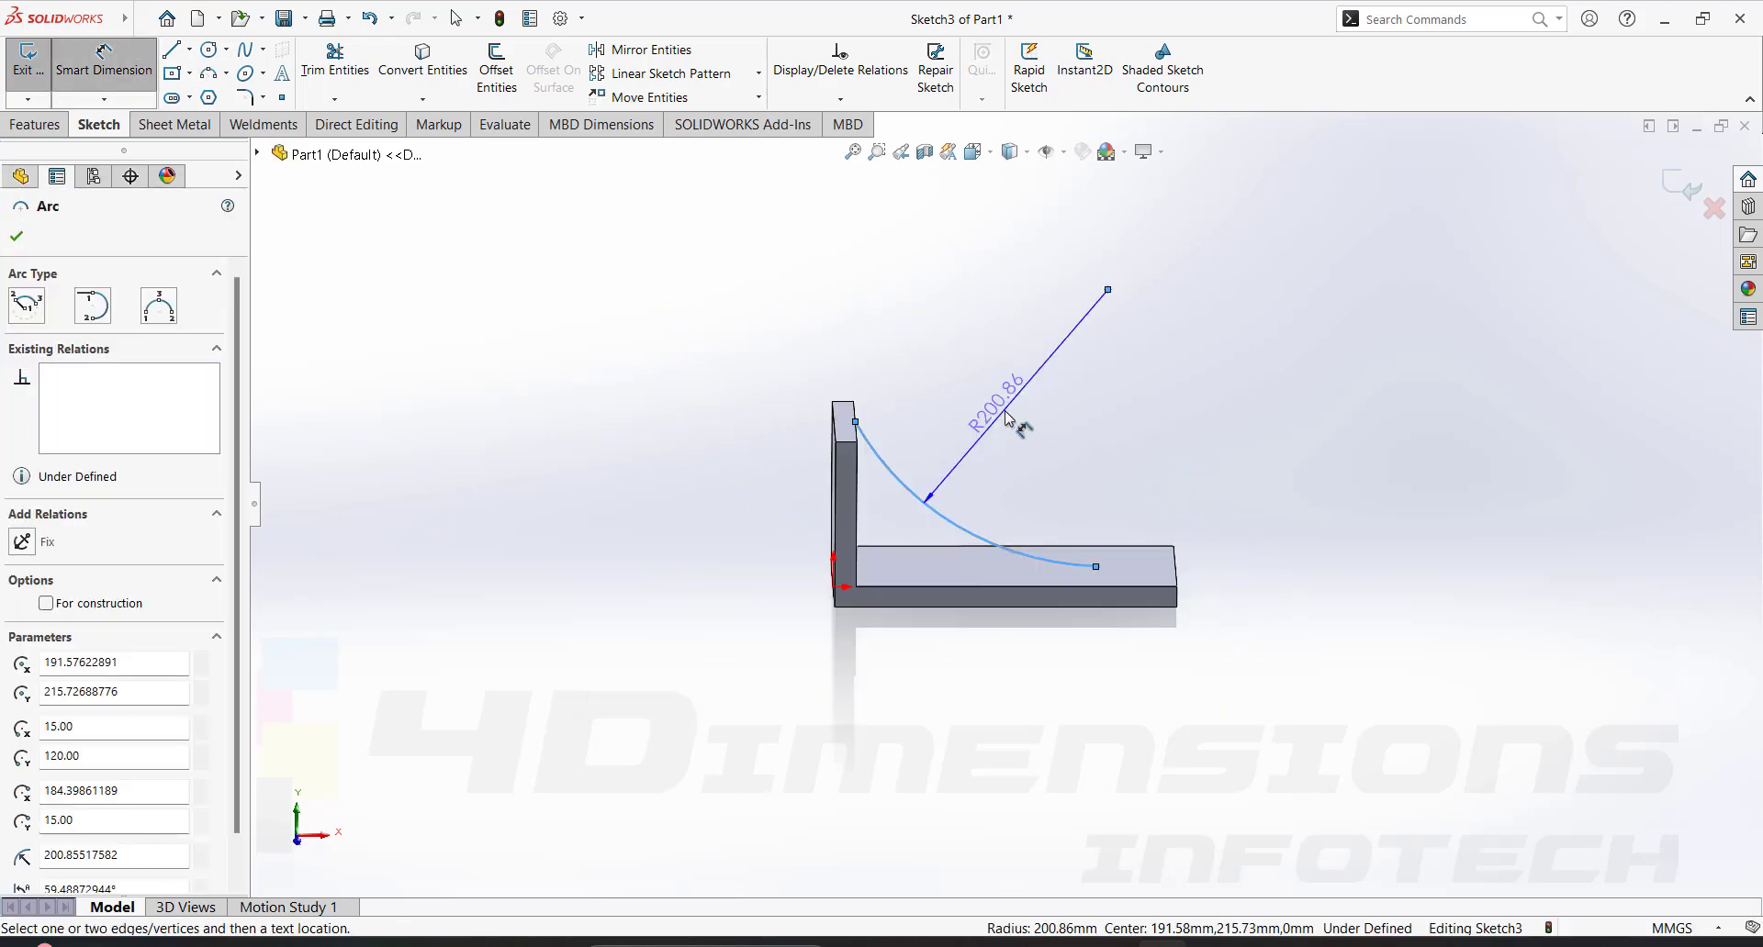
{"action": "left_click", "coordinate": [914, 444]}
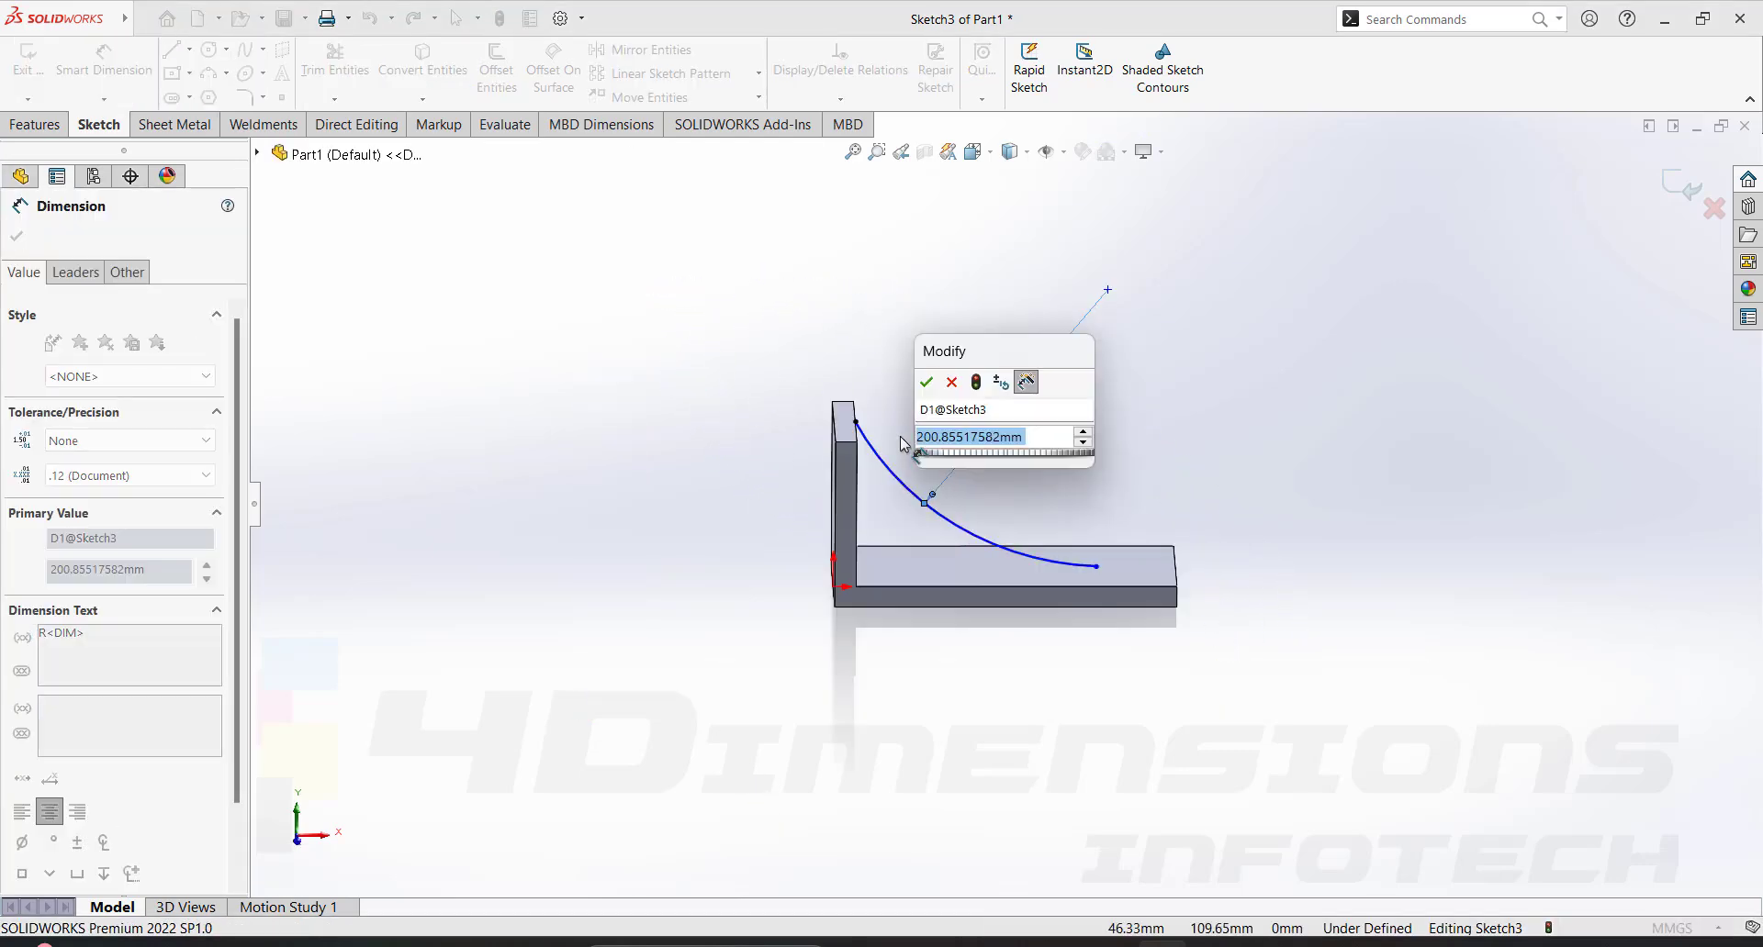
{"action": "type", "text": "200"}
{"action": "key", "text": "Return"}
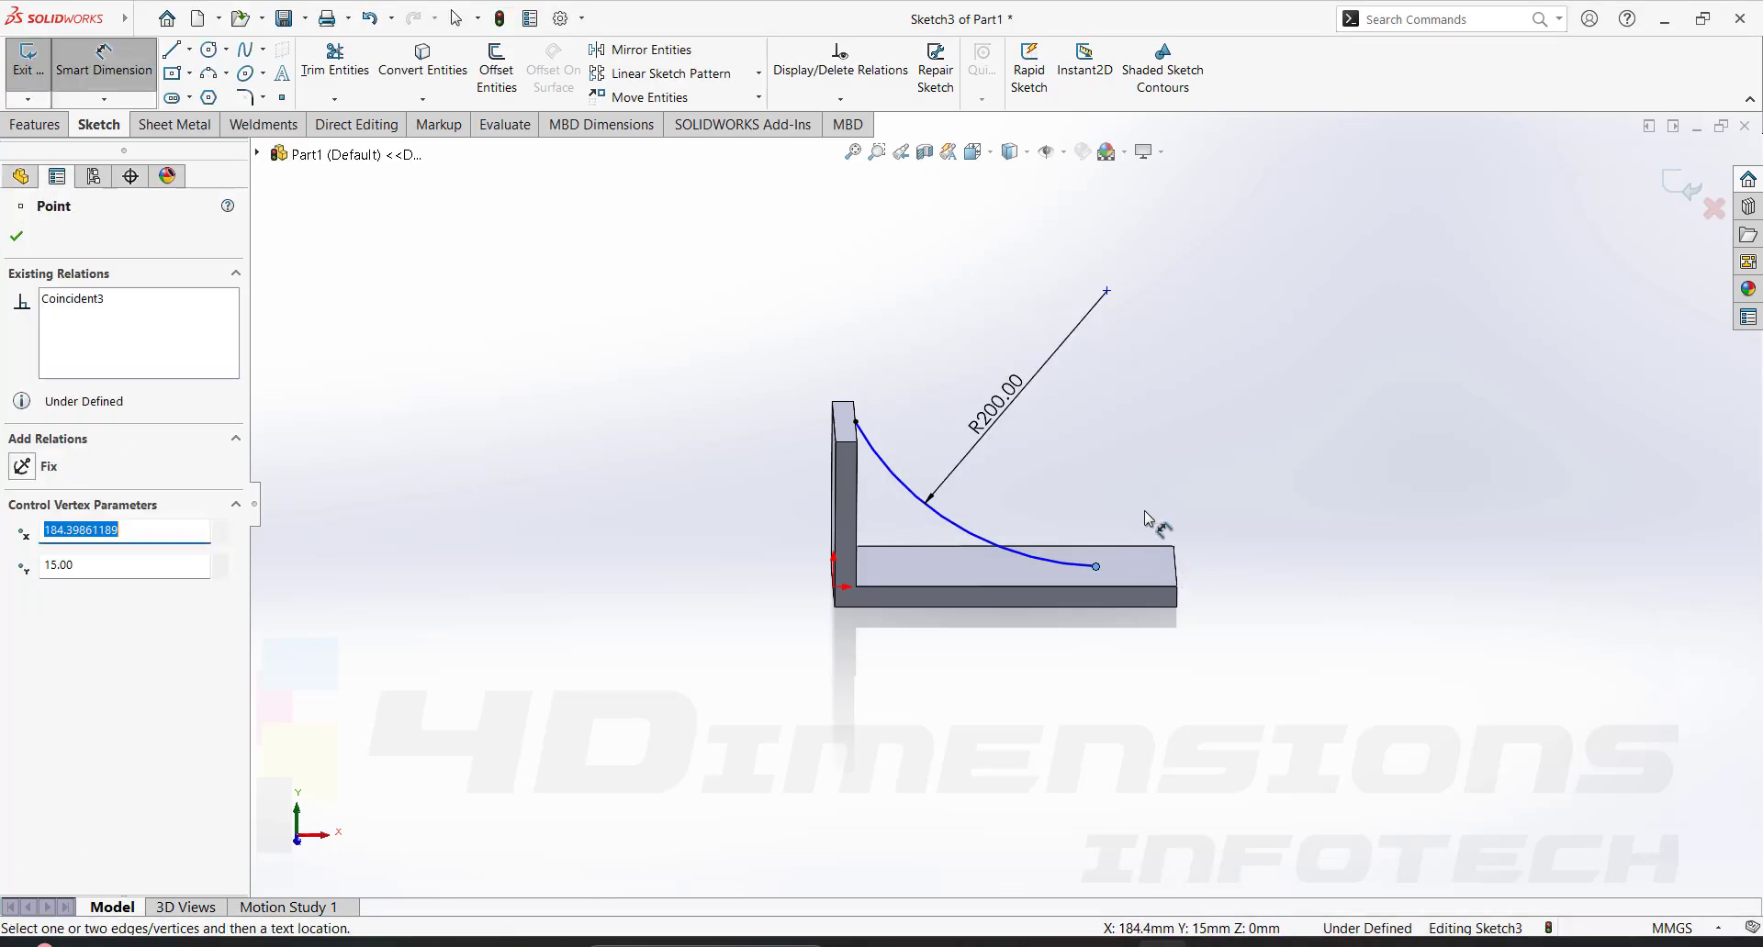
{"action": "left_click", "coordinate": [1175, 571]}
{"action": "left_click", "coordinate": [1393, 739]}
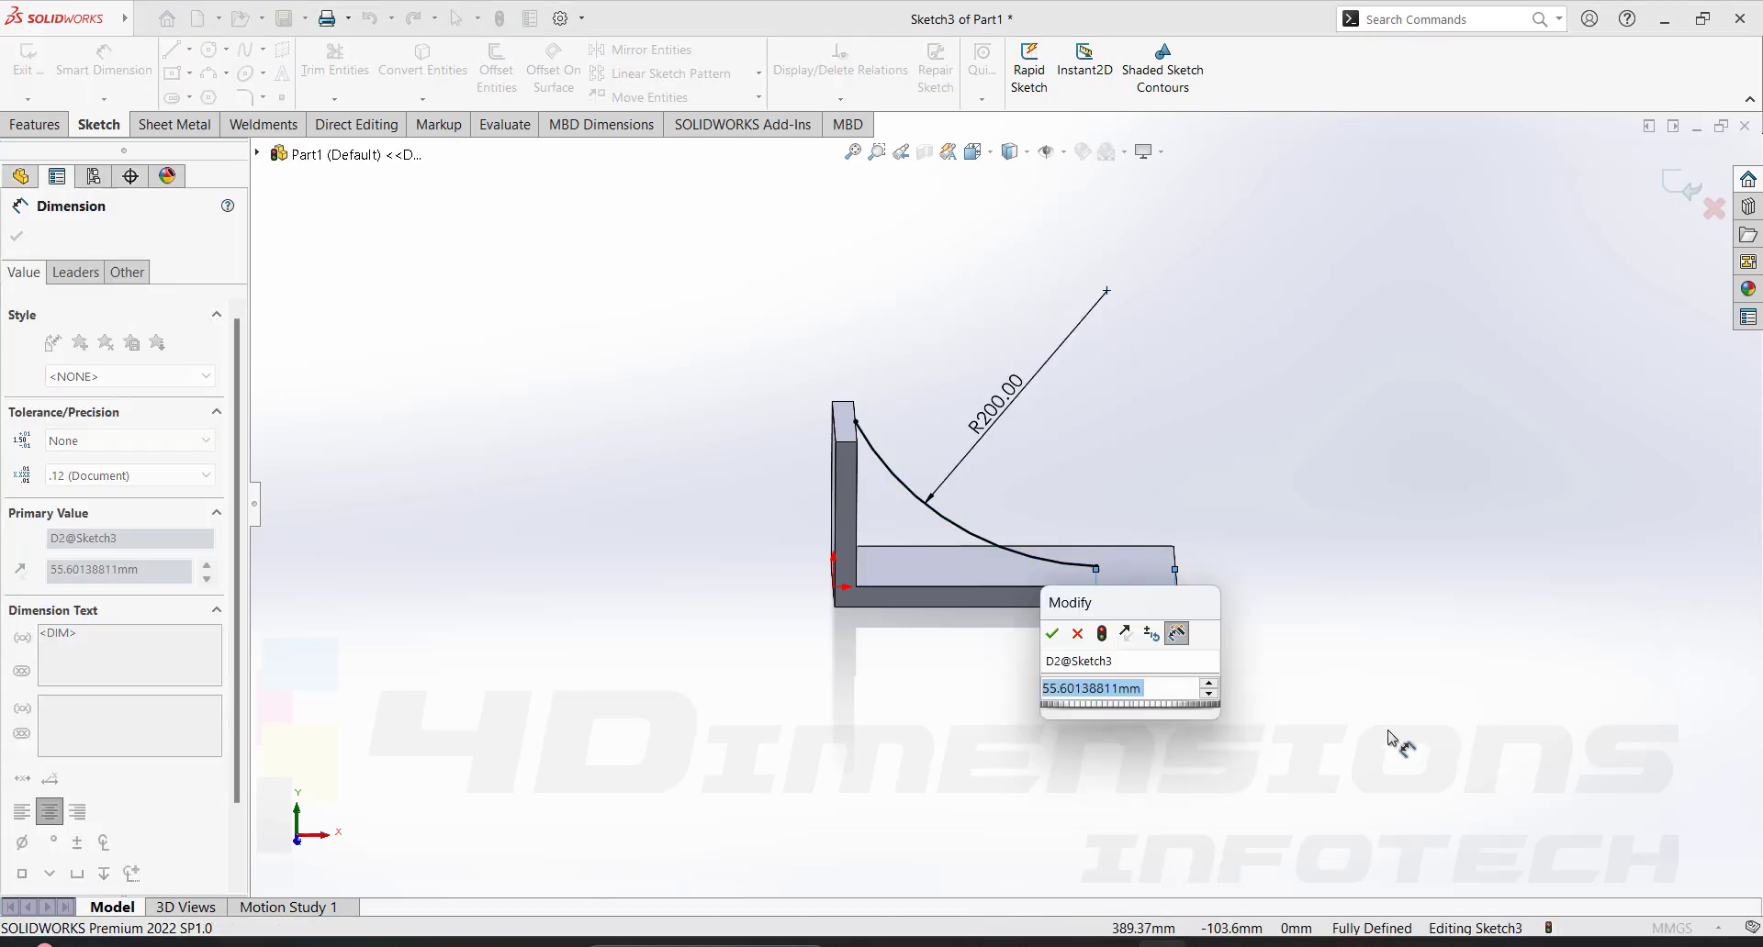
{"action": "type", "text": "50"}
{"action": "key", "text": "Return"}
{"action": "key", "text": "Escape"}
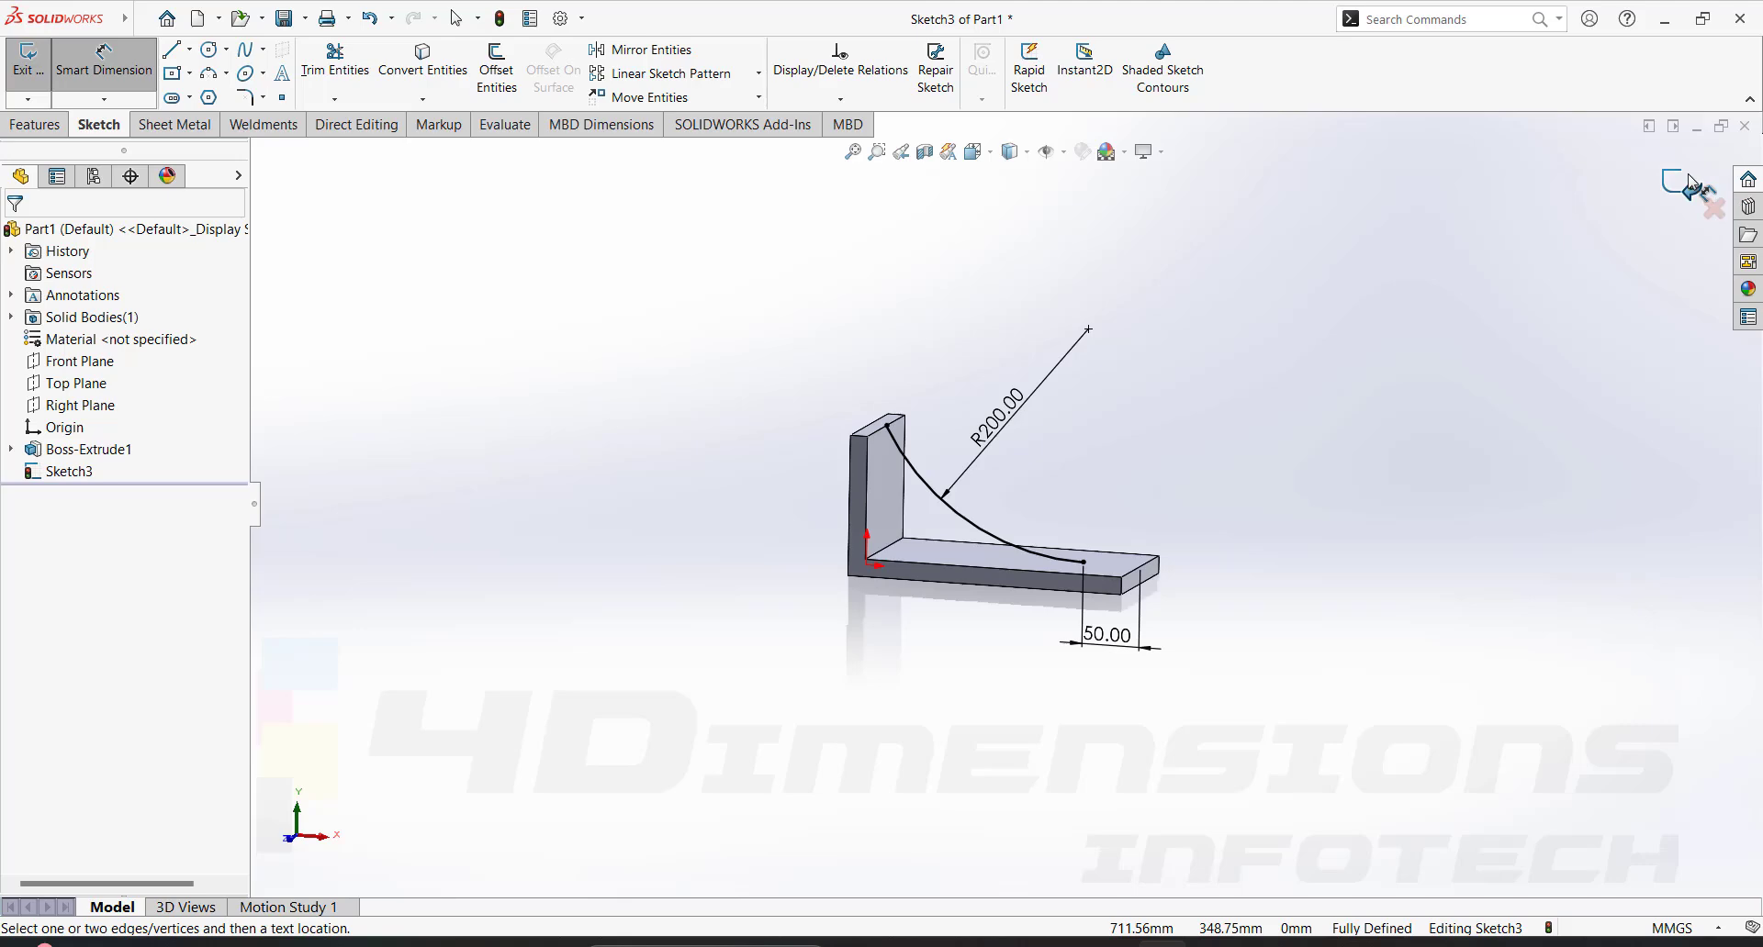
{"action": "left_click", "coordinate": [1687, 184]}
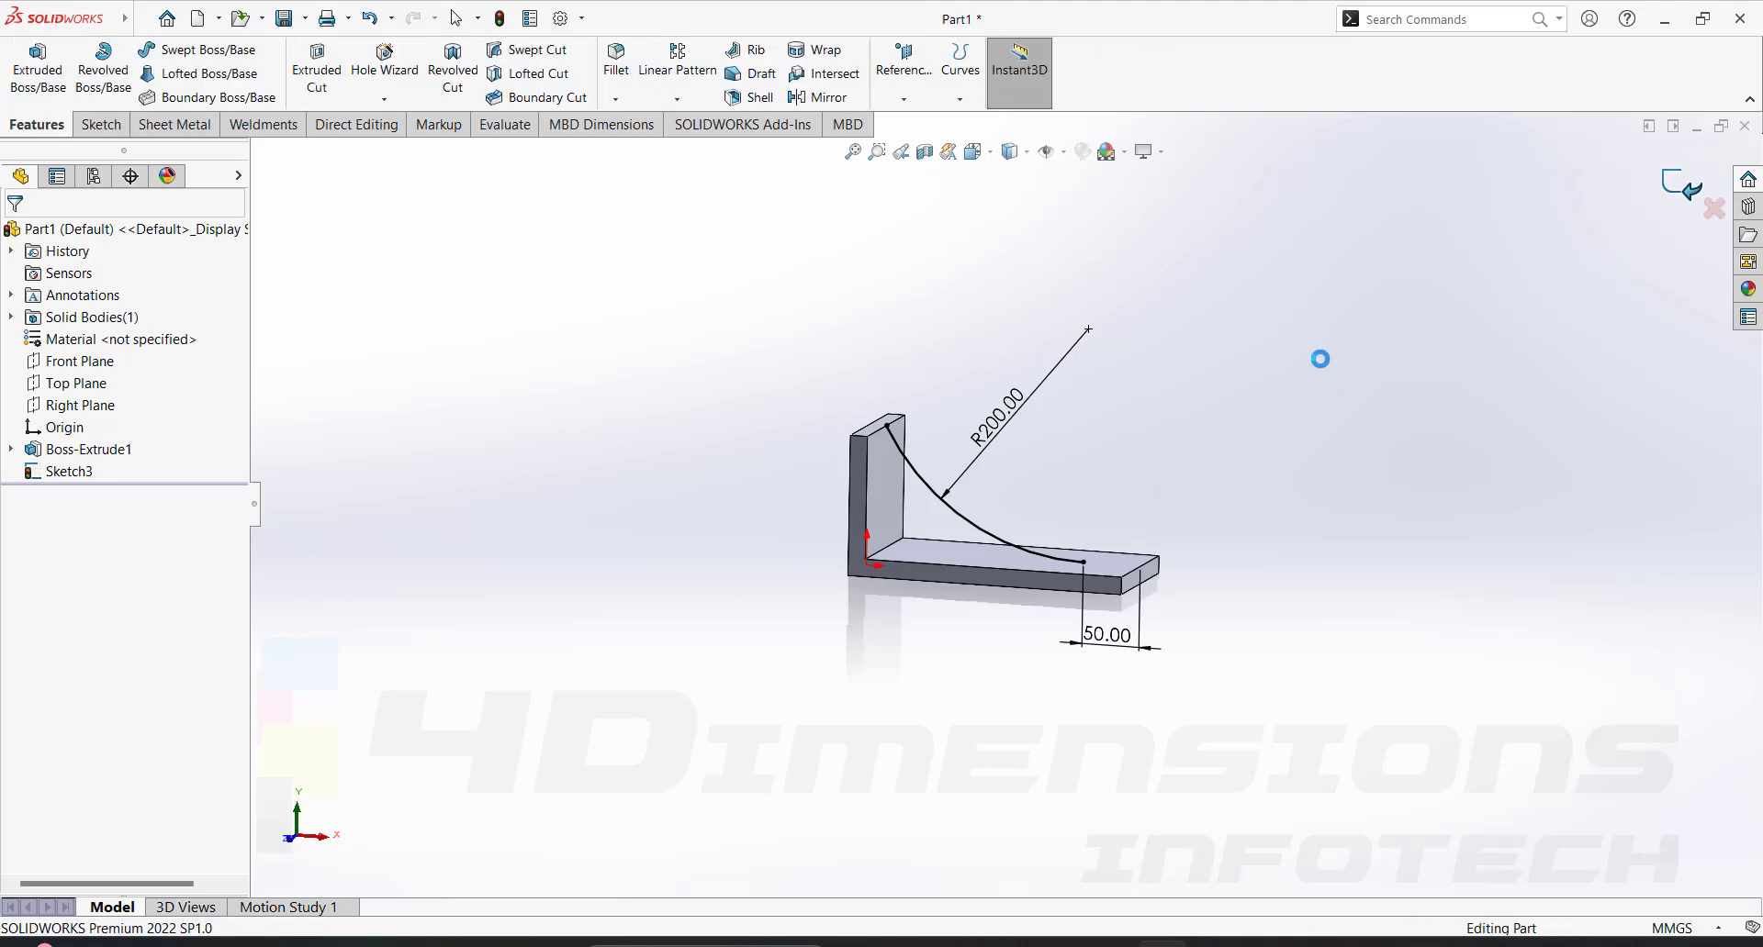
Create a 10 mm thick rib from the arc sketch, with thickness on both sides and extrusion parallel to the sketch.
{"action": "left_click", "coordinate": [754, 51]}
{"action": "left_click", "coordinate": [774, 575]}
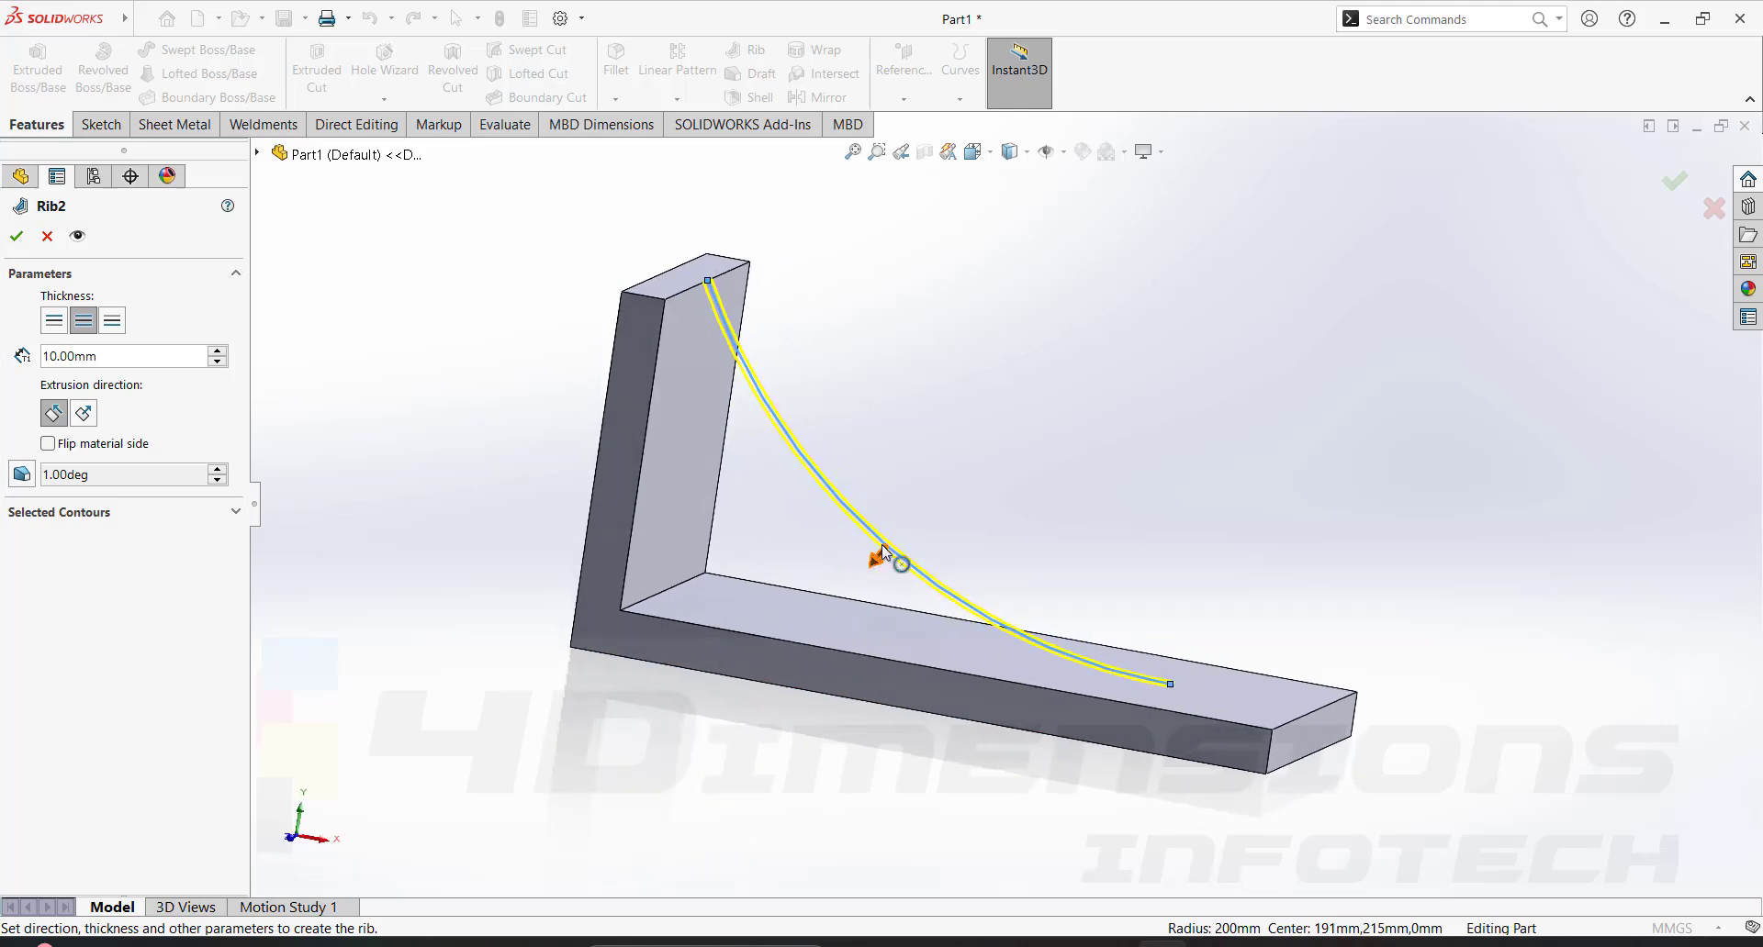
{"action": "middle_click_drag", "start_coordinate": [996, 472], "coordinate": [953, 470]}
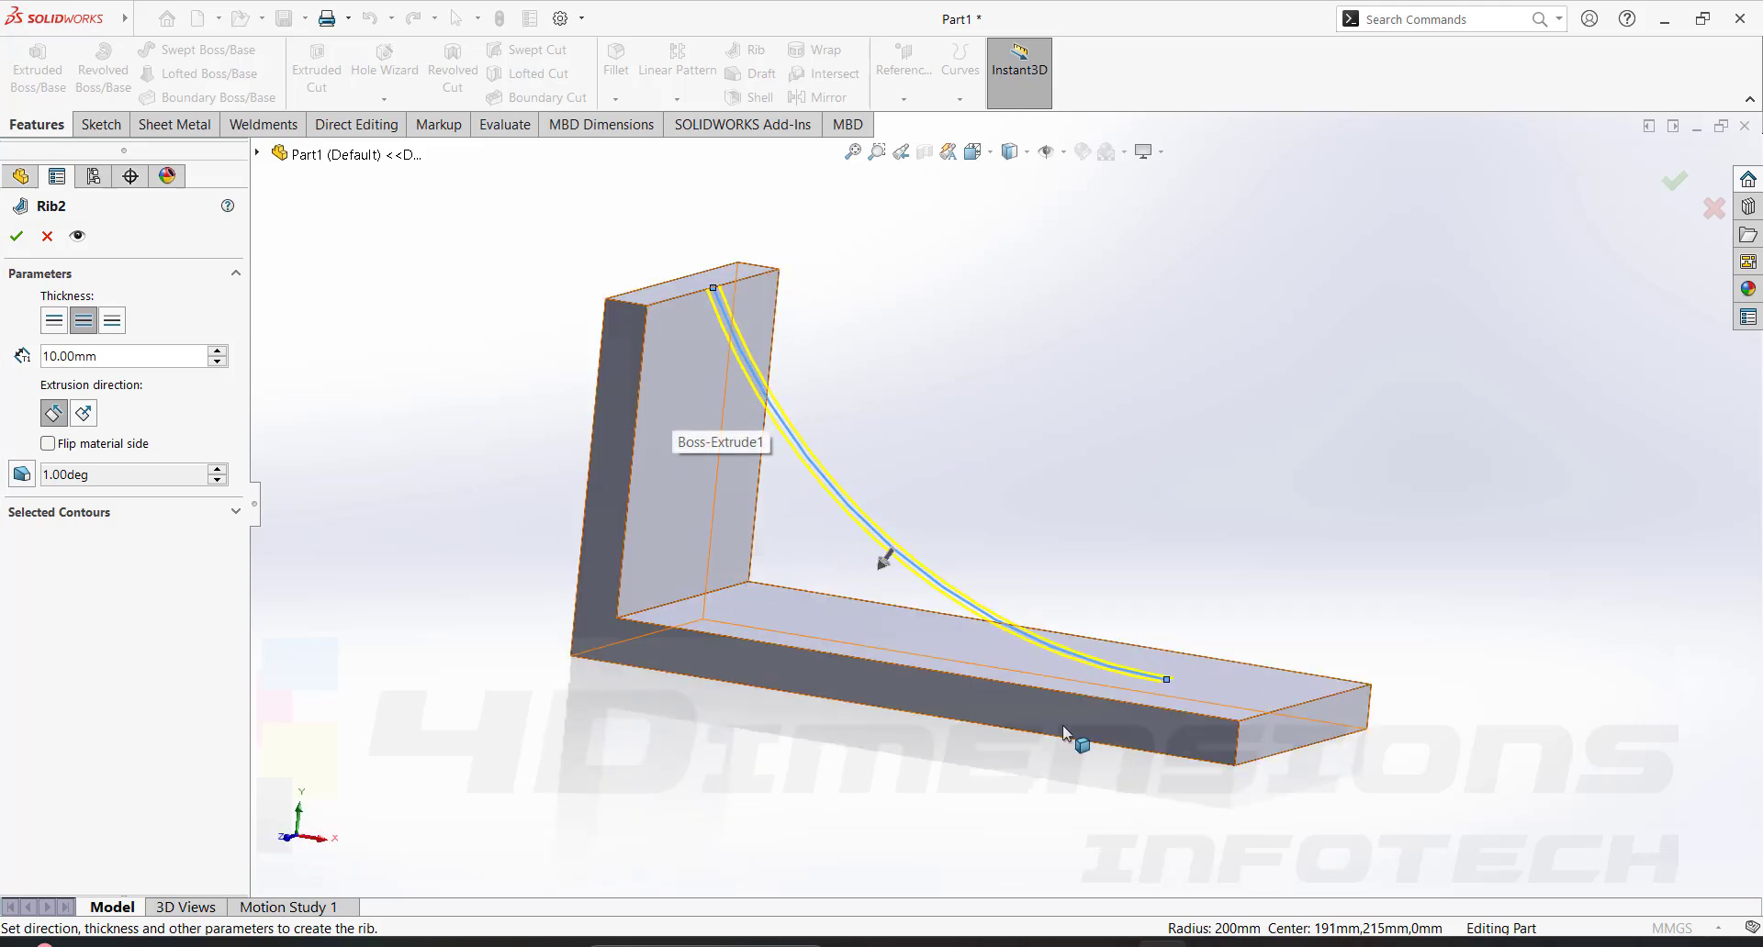
{"action": "scroll", "coordinate": [871, 588], "scroll_direction": "down", "scroll_amount": 2}
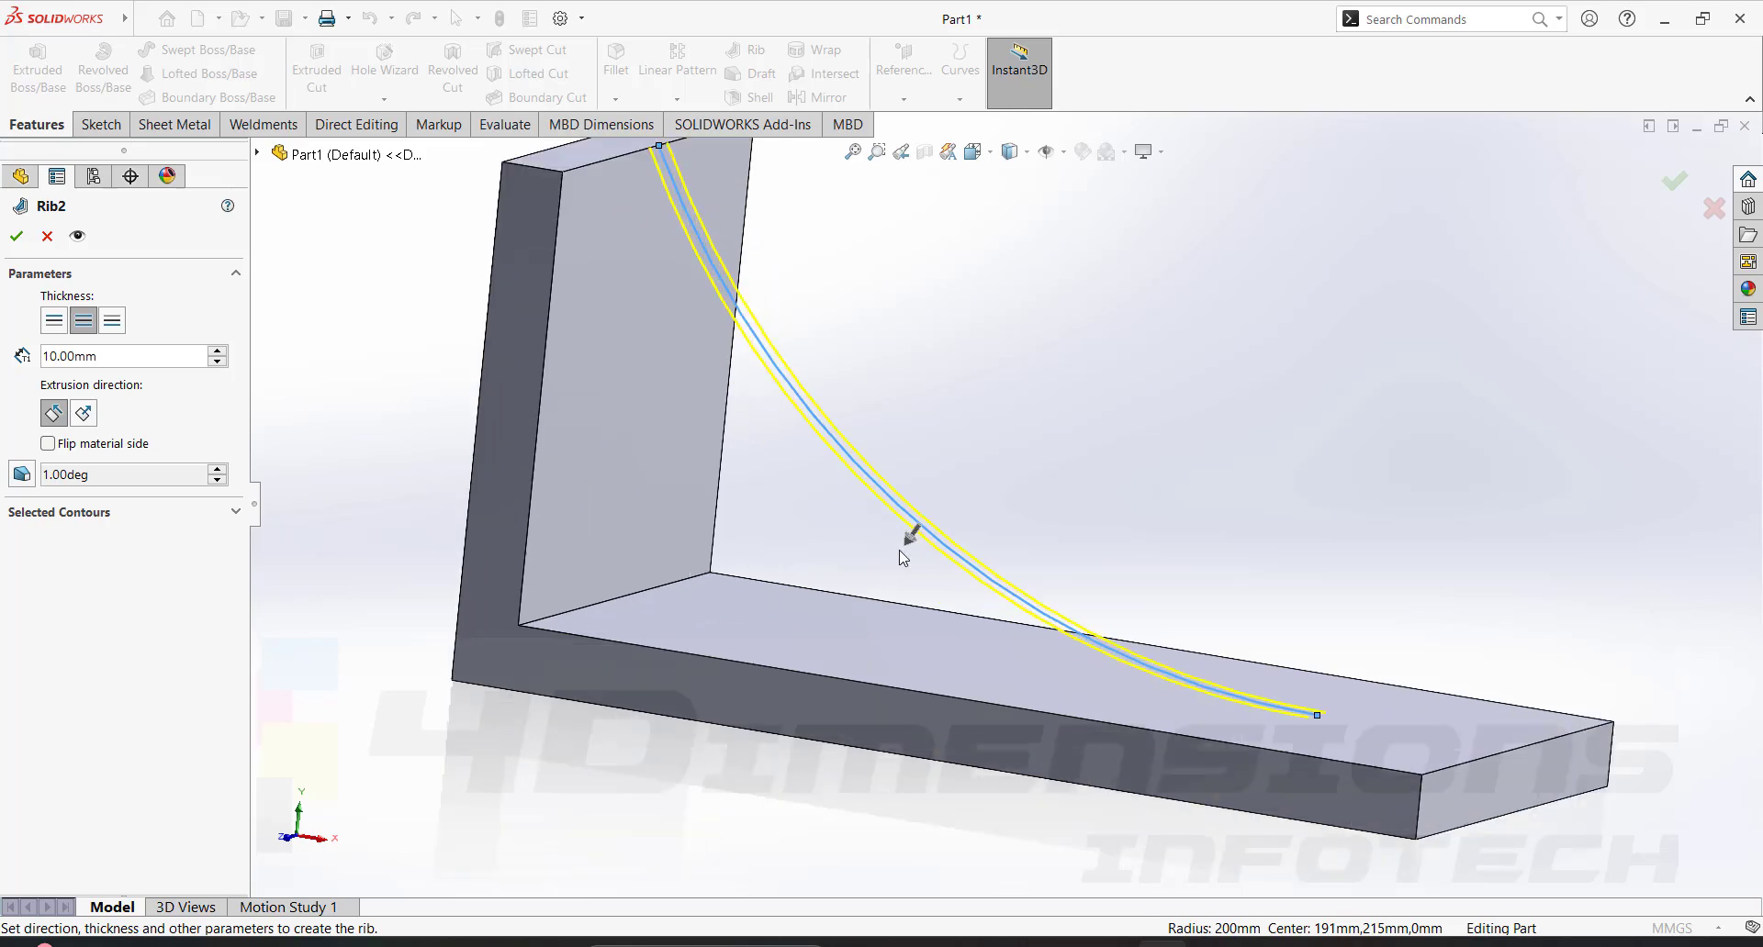
{"action": "left_click", "coordinate": [16, 239]}
Edit the arc rib, try its thickness on each single side and a flipped material side, and restore both-sides thickness with the flip off.
{"action": "middle_click_drag", "start_coordinate": [1010, 624], "coordinate": [964, 443]}
{"action": "scroll", "coordinate": [966, 439], "scroll_direction": "up", "scroll_amount": 1}
{"action": "scroll", "coordinate": [968, 437], "scroll_direction": "down", "scroll_amount": 2}
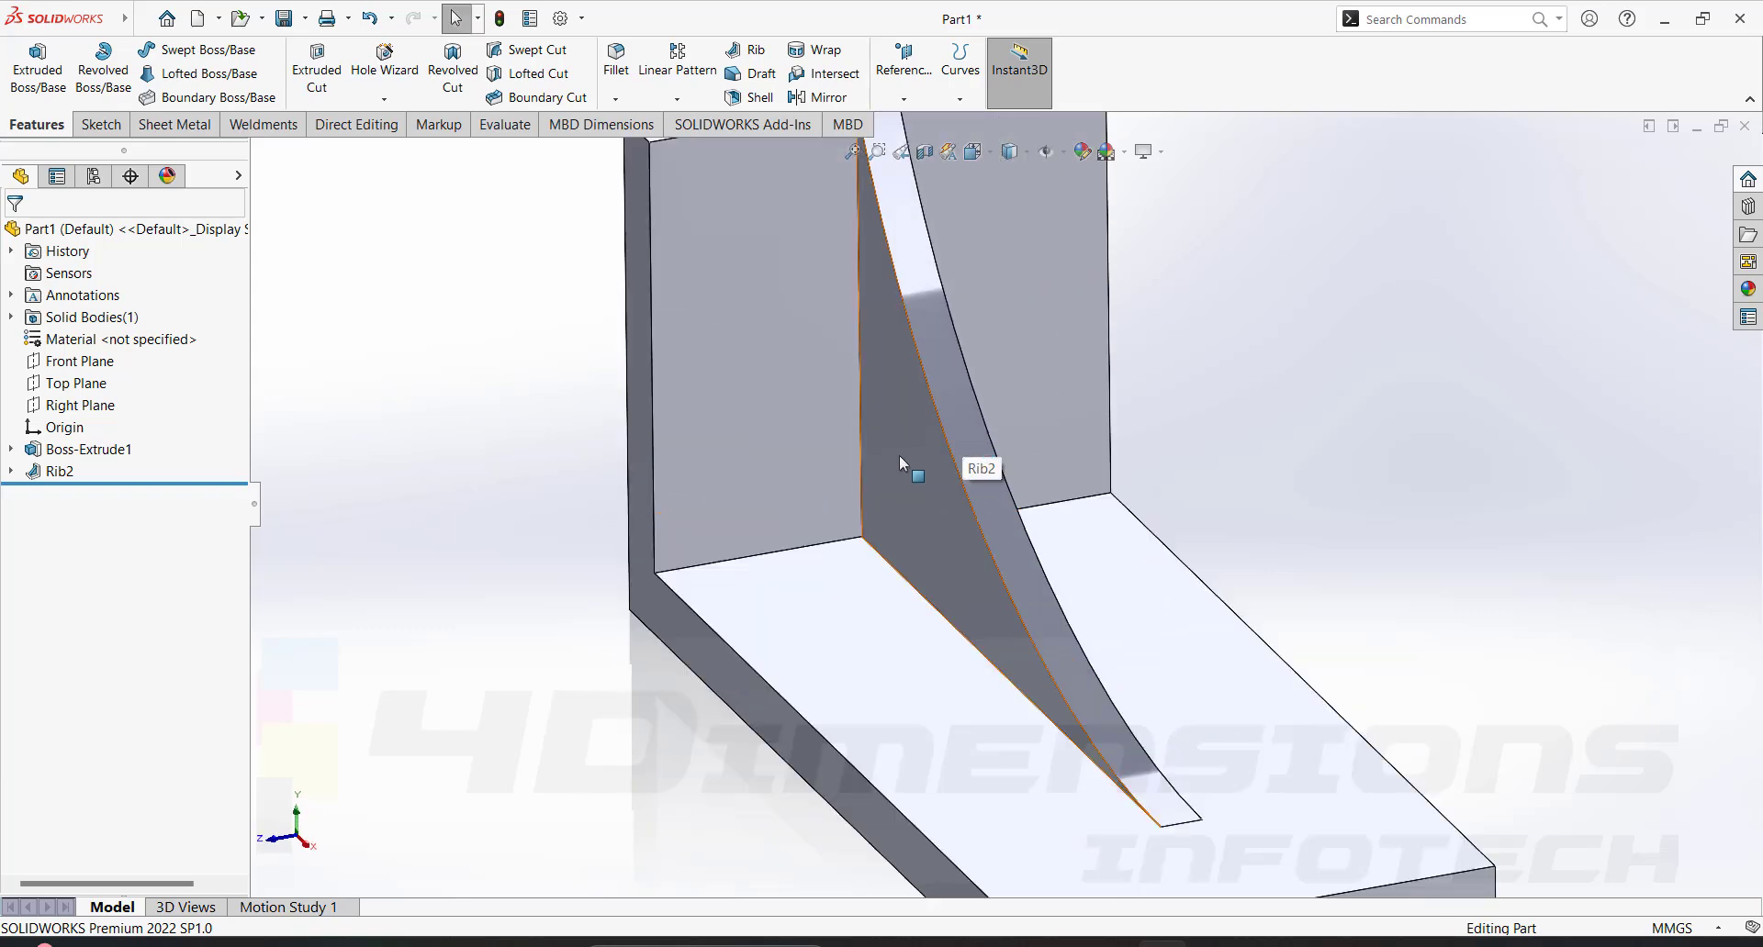
{"action": "scroll", "coordinate": [1214, 562], "scroll_direction": "up", "scroll_amount": 4}
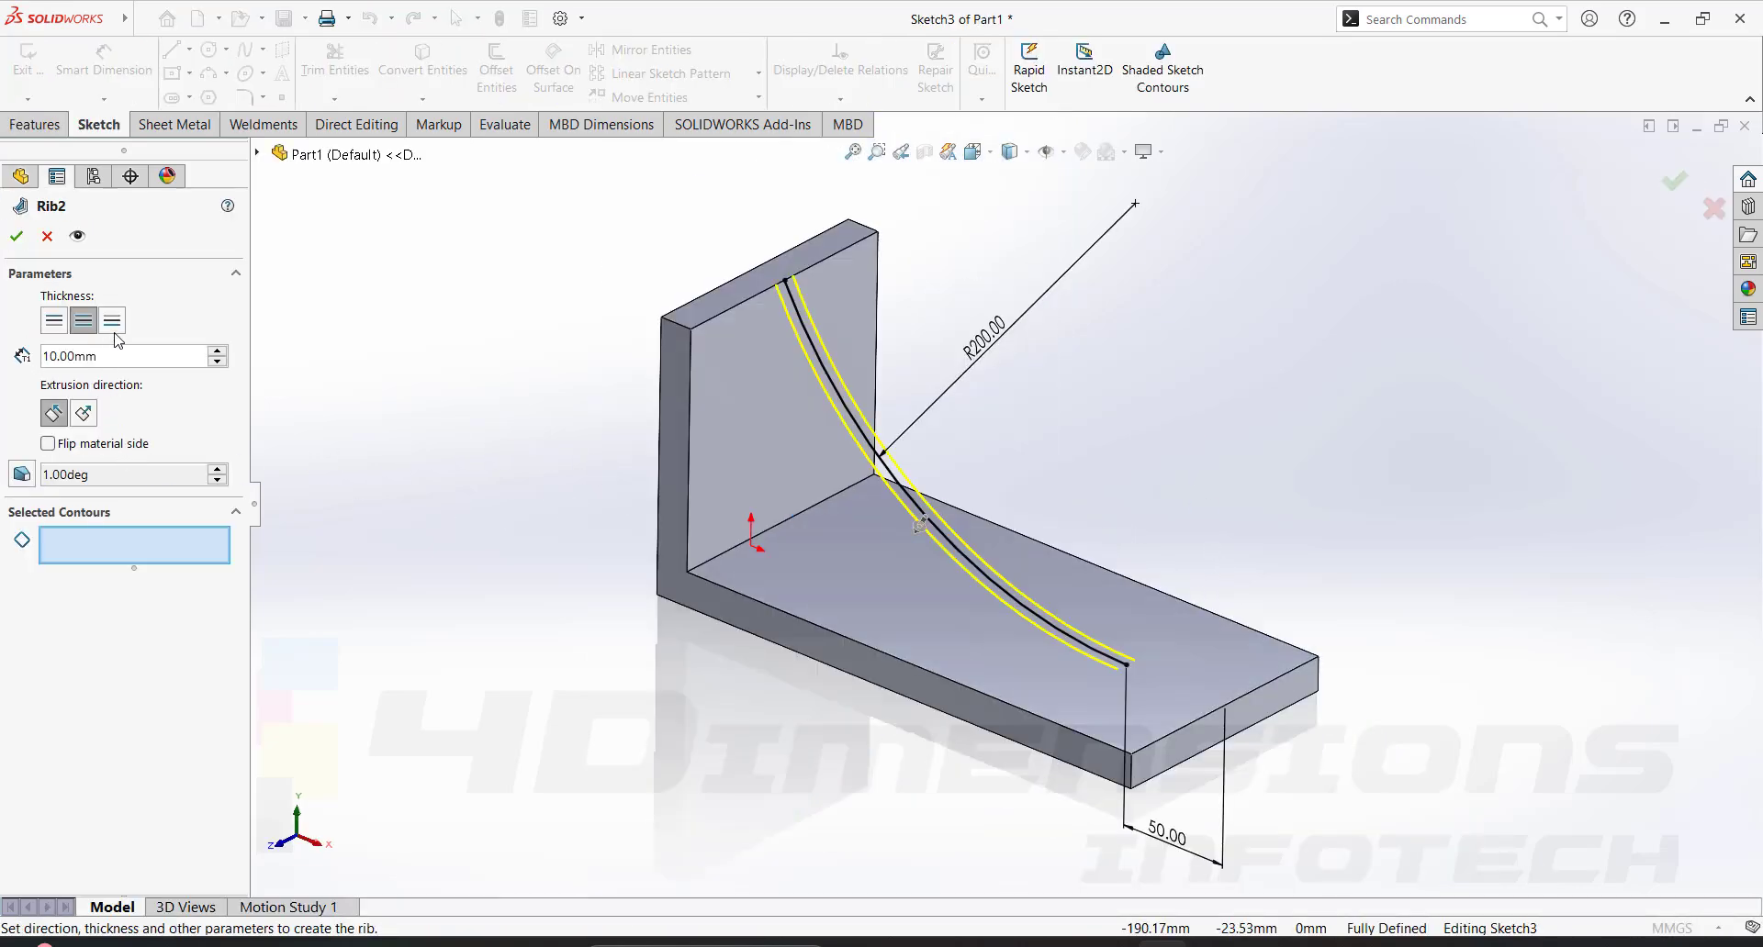
{"action": "middle_click_drag", "start_coordinate": [1321, 617], "coordinate": [1332, 732]}
{"action": "left_click", "coordinate": [113, 321]}
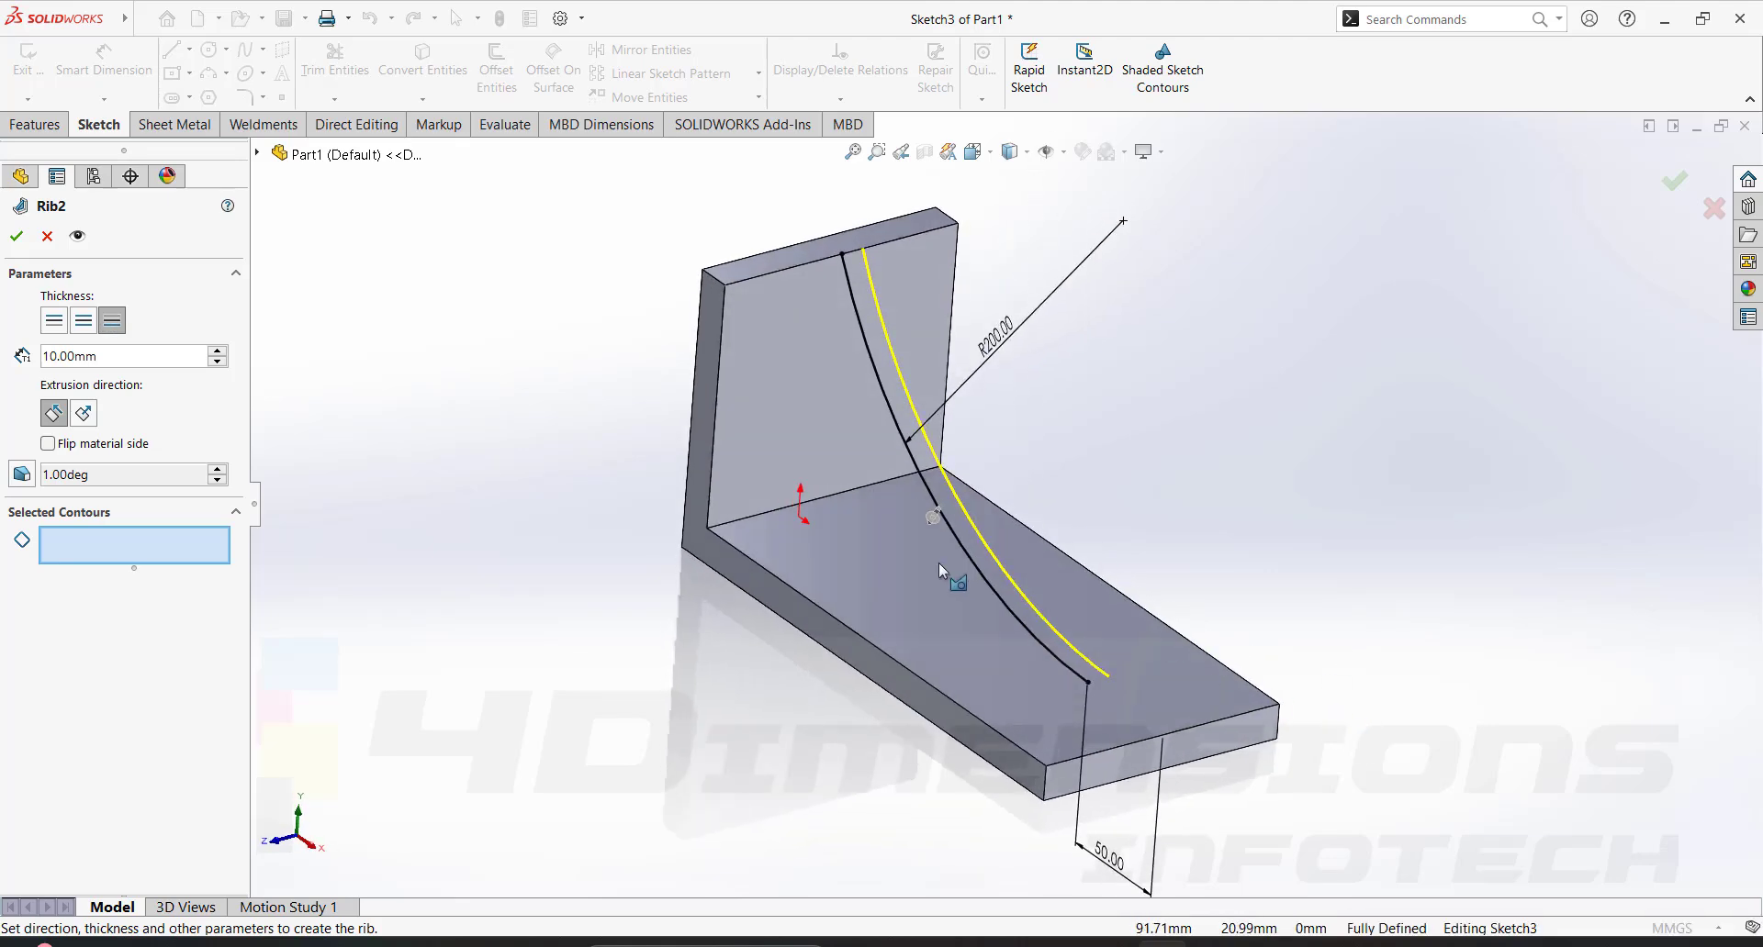
{"action": "left_click", "coordinate": [54, 321]}
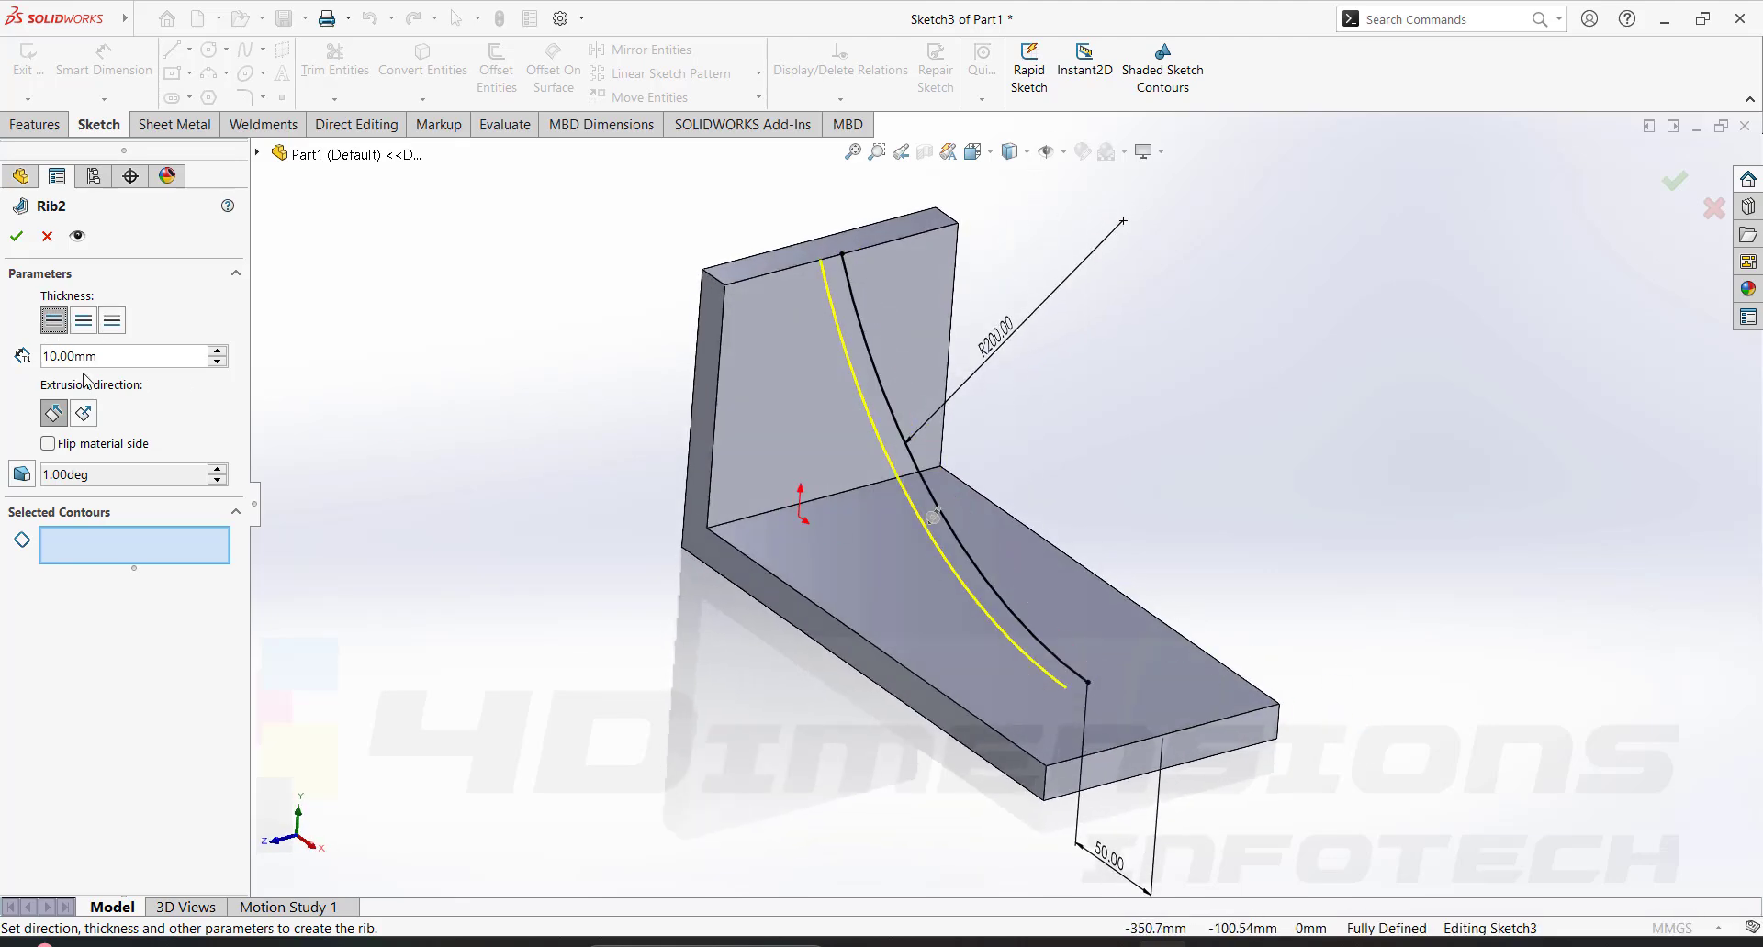
{"action": "left_click", "coordinate": [85, 324]}
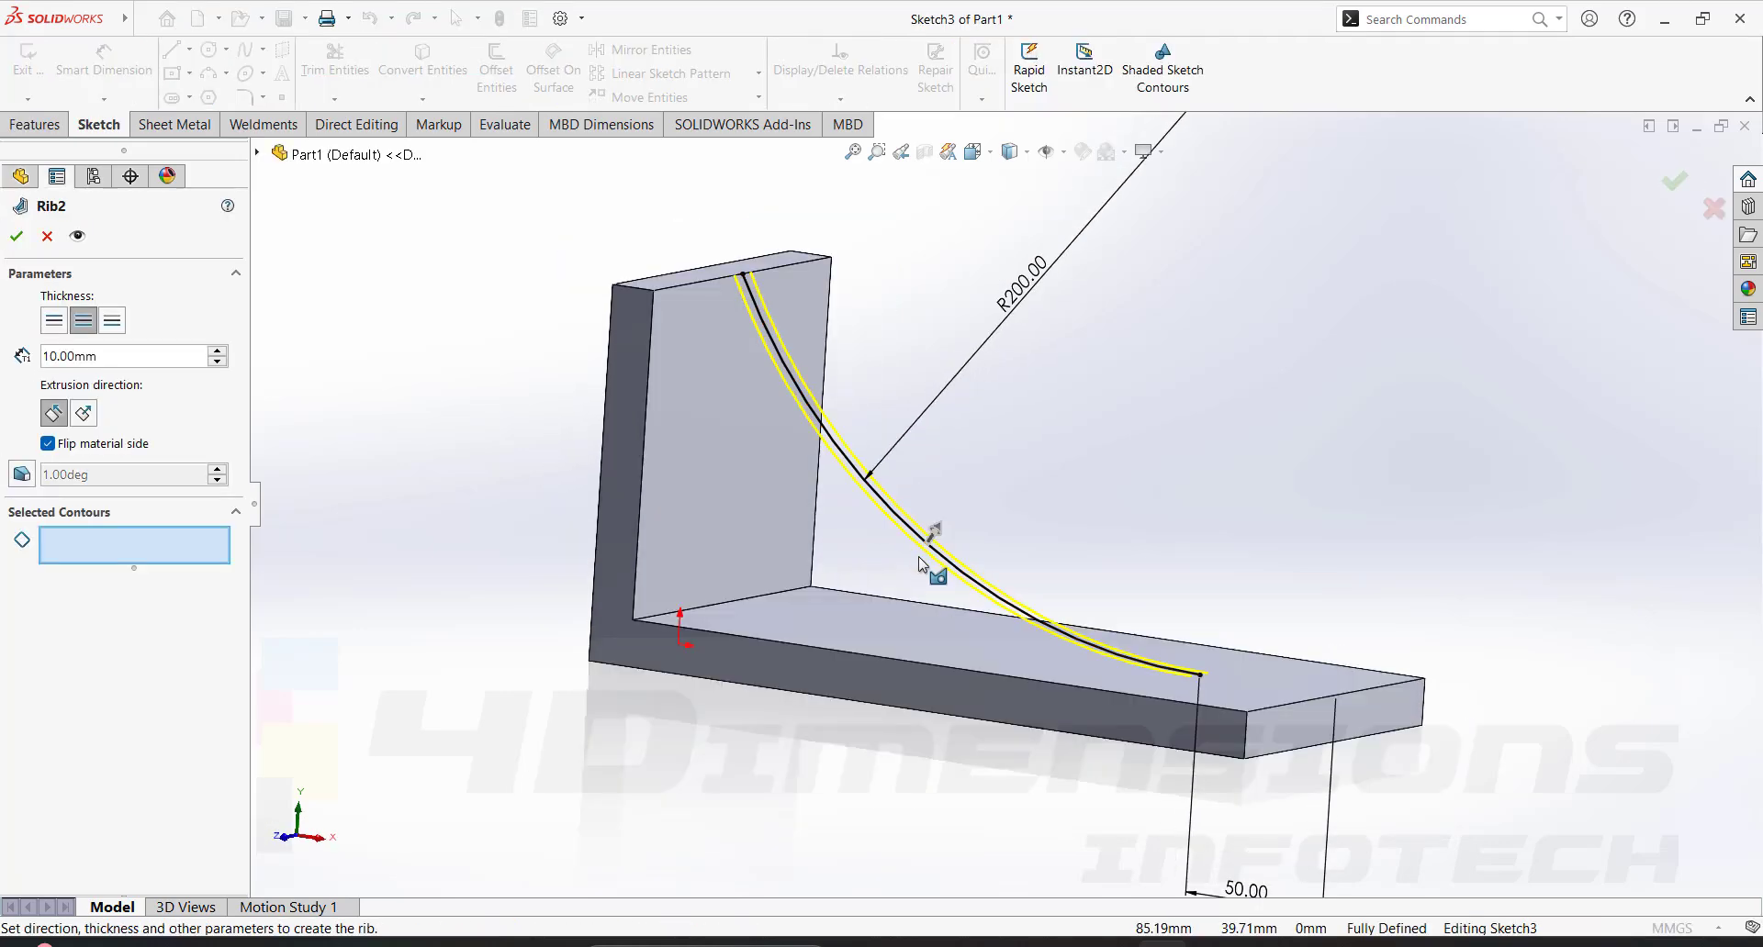
{"action": "left_click", "coordinate": [85, 445]}
{"action": "left_click", "coordinate": [20, 238]}
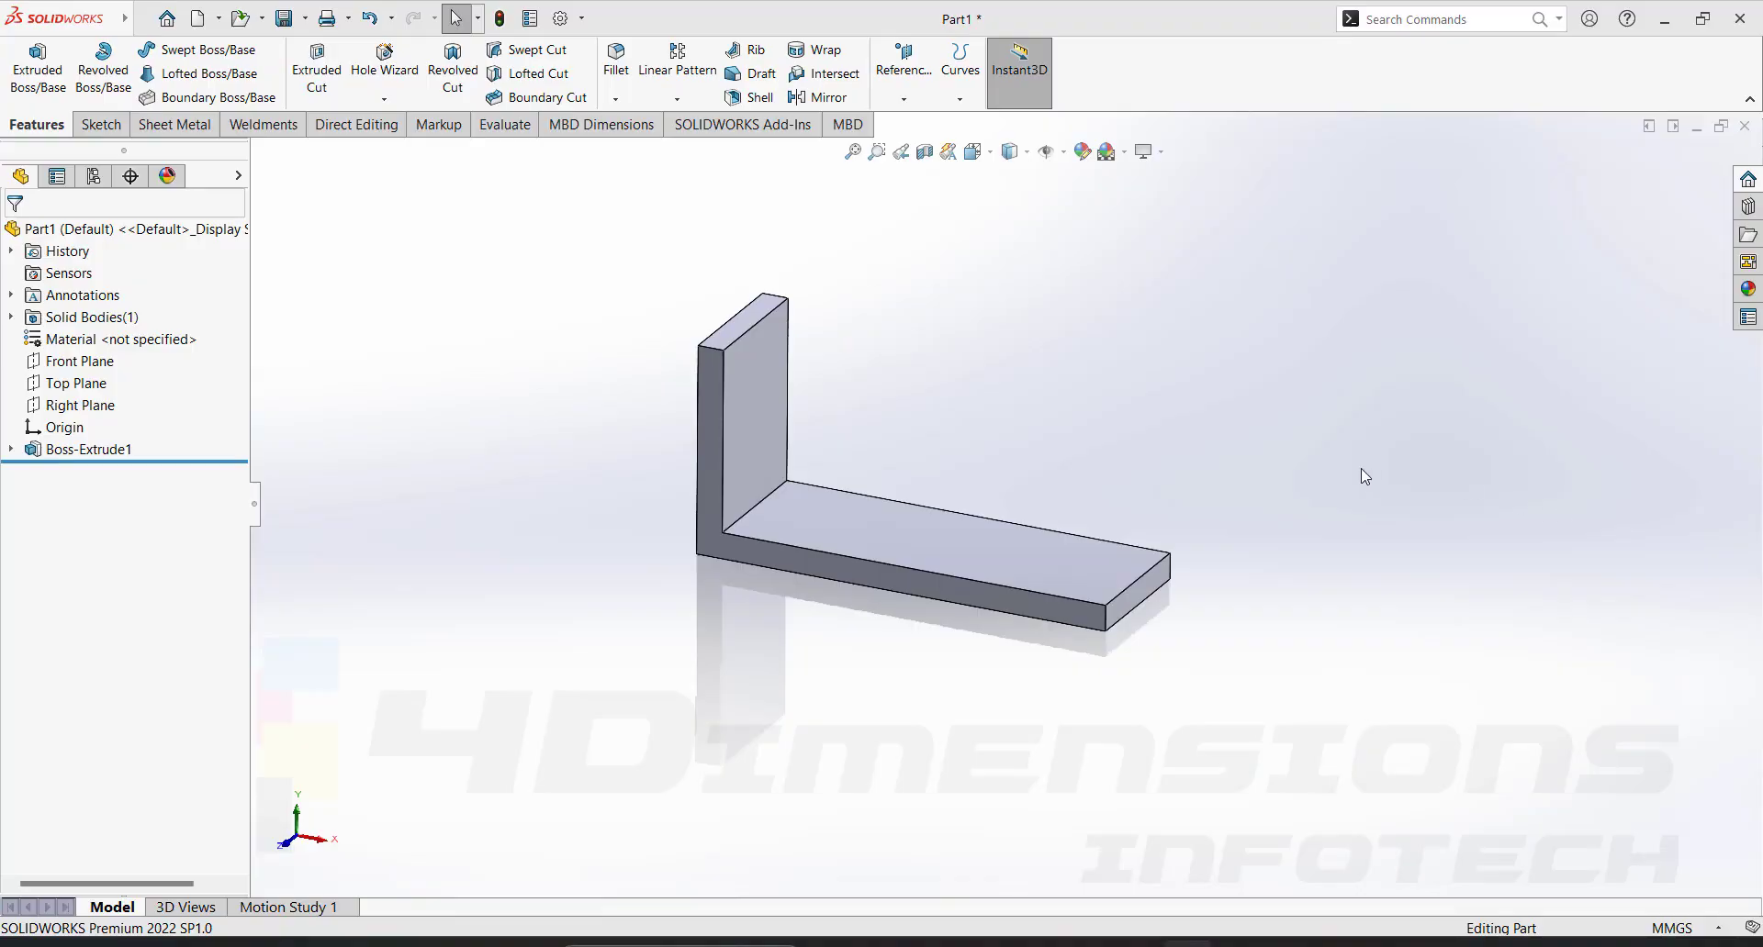
Start a sketch on the base's top face and draw a circle about 52 mm in diameter near the middle of the face.
{"action": "scroll", "coordinate": [1361, 468], "scroll_direction": "down", "scroll_amount": 5}
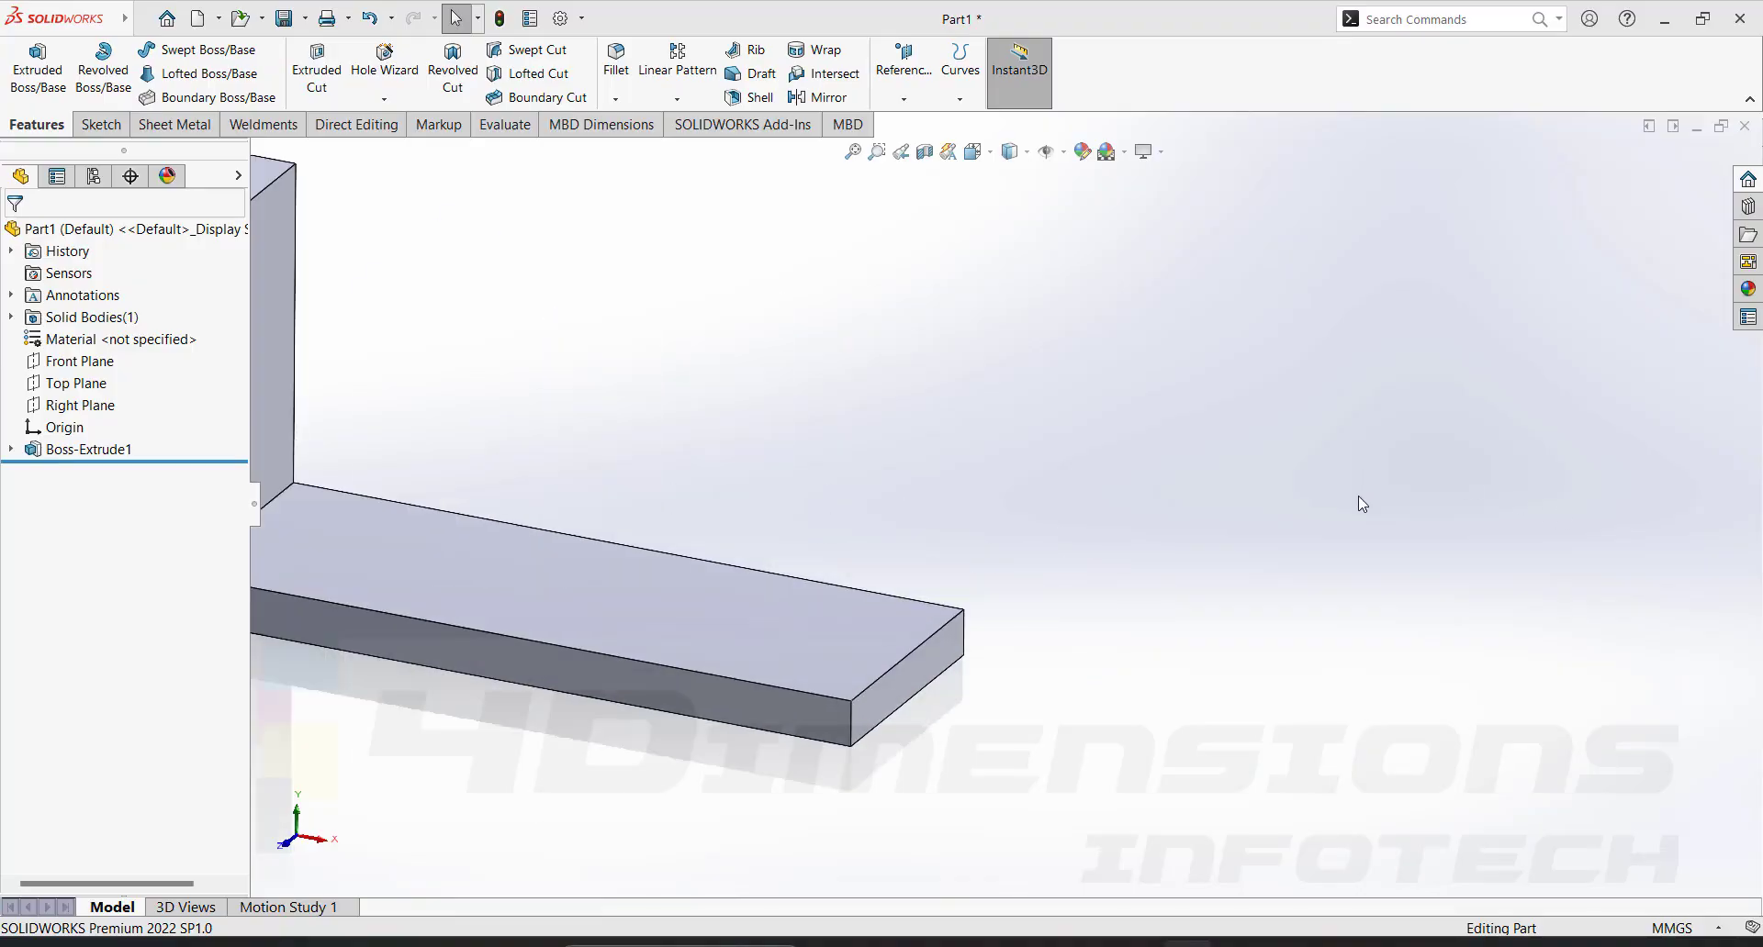
{"action": "scroll", "coordinate": [988, 468], "scroll_direction": "up", "scroll_amount": 7}
{"action": "scroll", "coordinate": [799, 439], "scroll_direction": "down", "scroll_amount": 2}
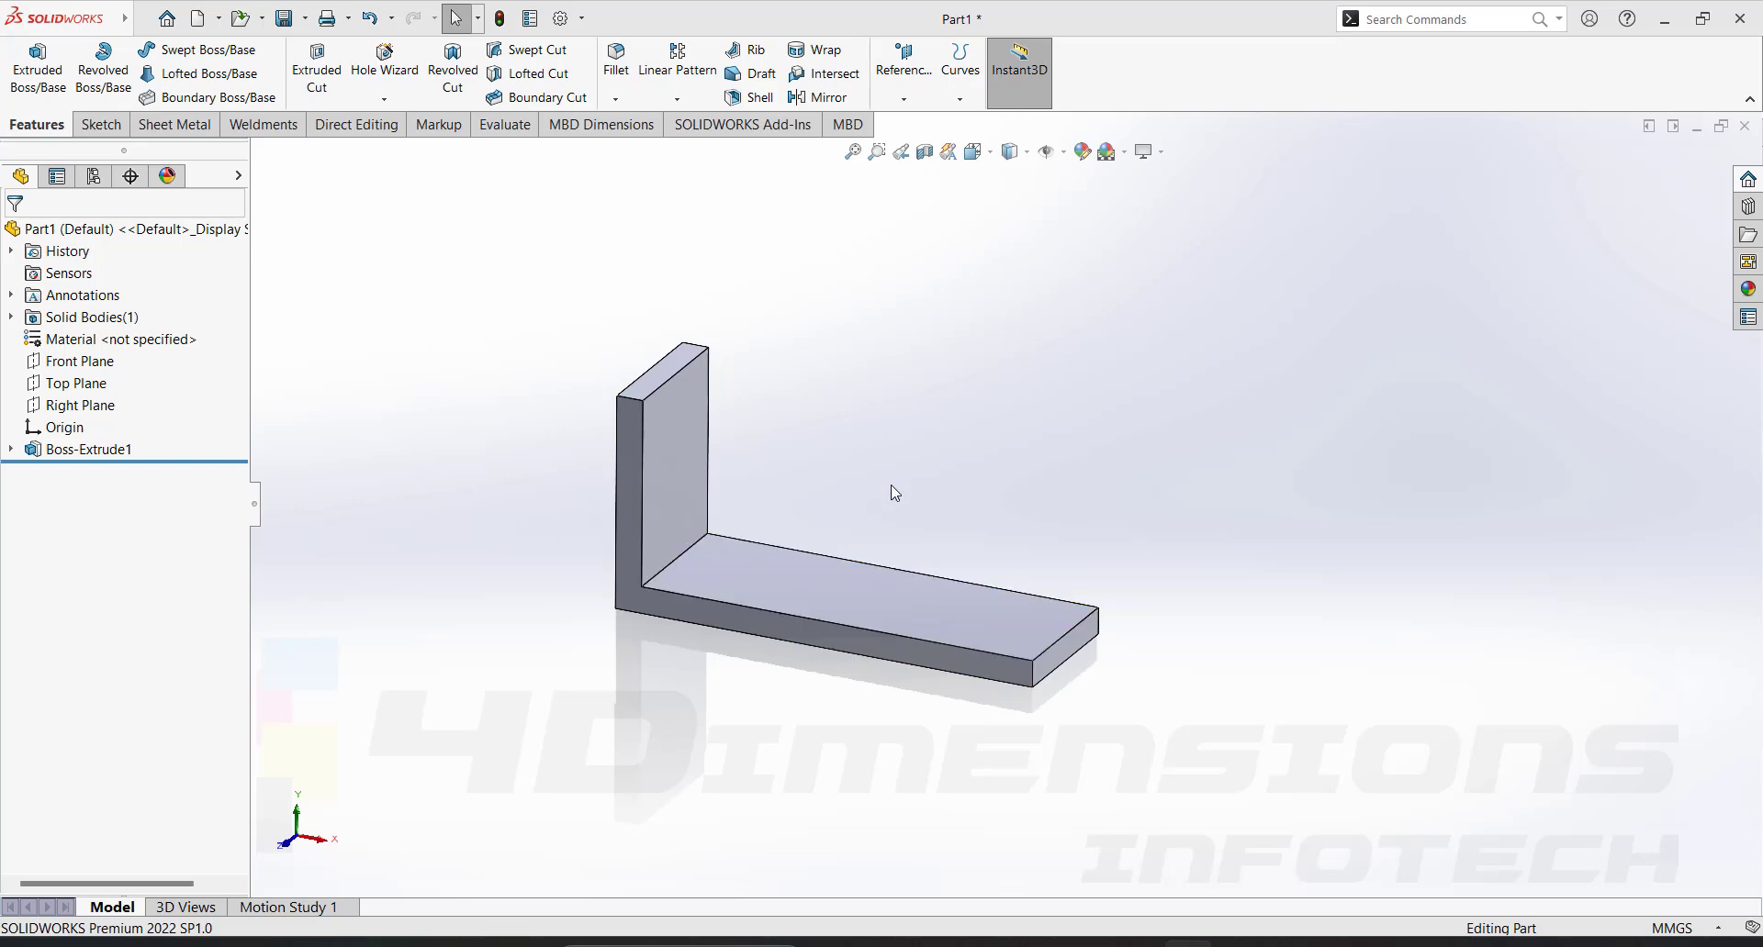
{"action": "middle_click_drag", "start_coordinate": [904, 652], "coordinate": [876, 576]}
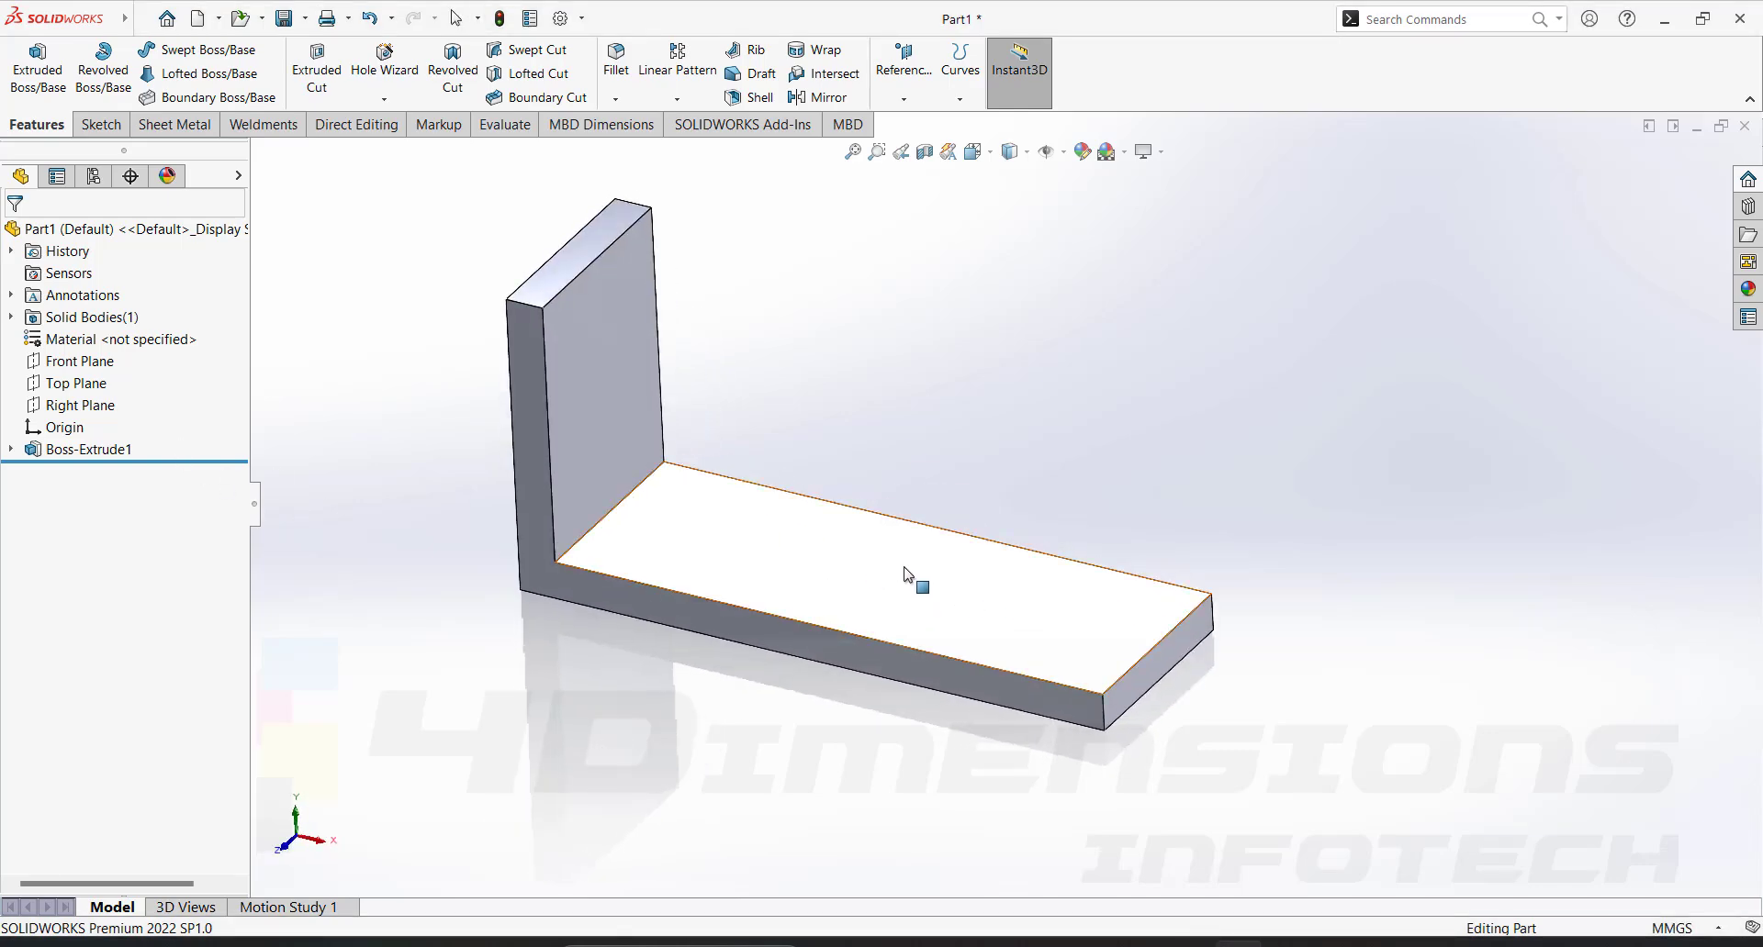
{"action": "left_click", "coordinate": [918, 574]}
{"action": "left_click", "coordinate": [987, 518]}
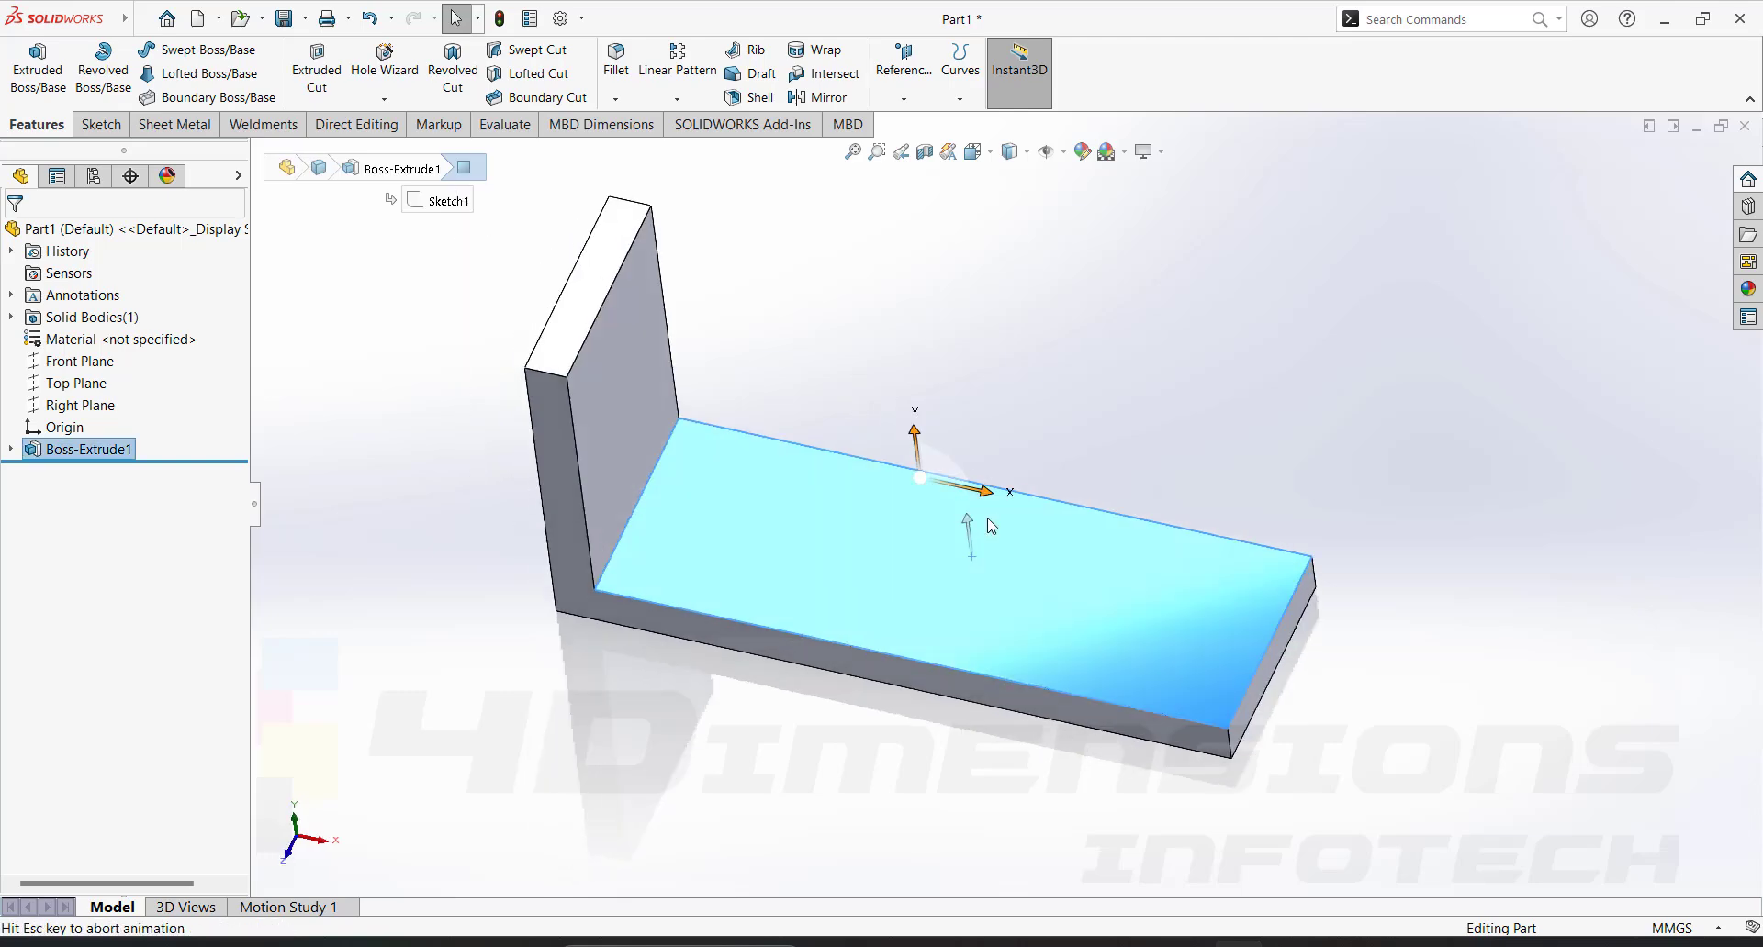
{"action": "key", "text": "c"}
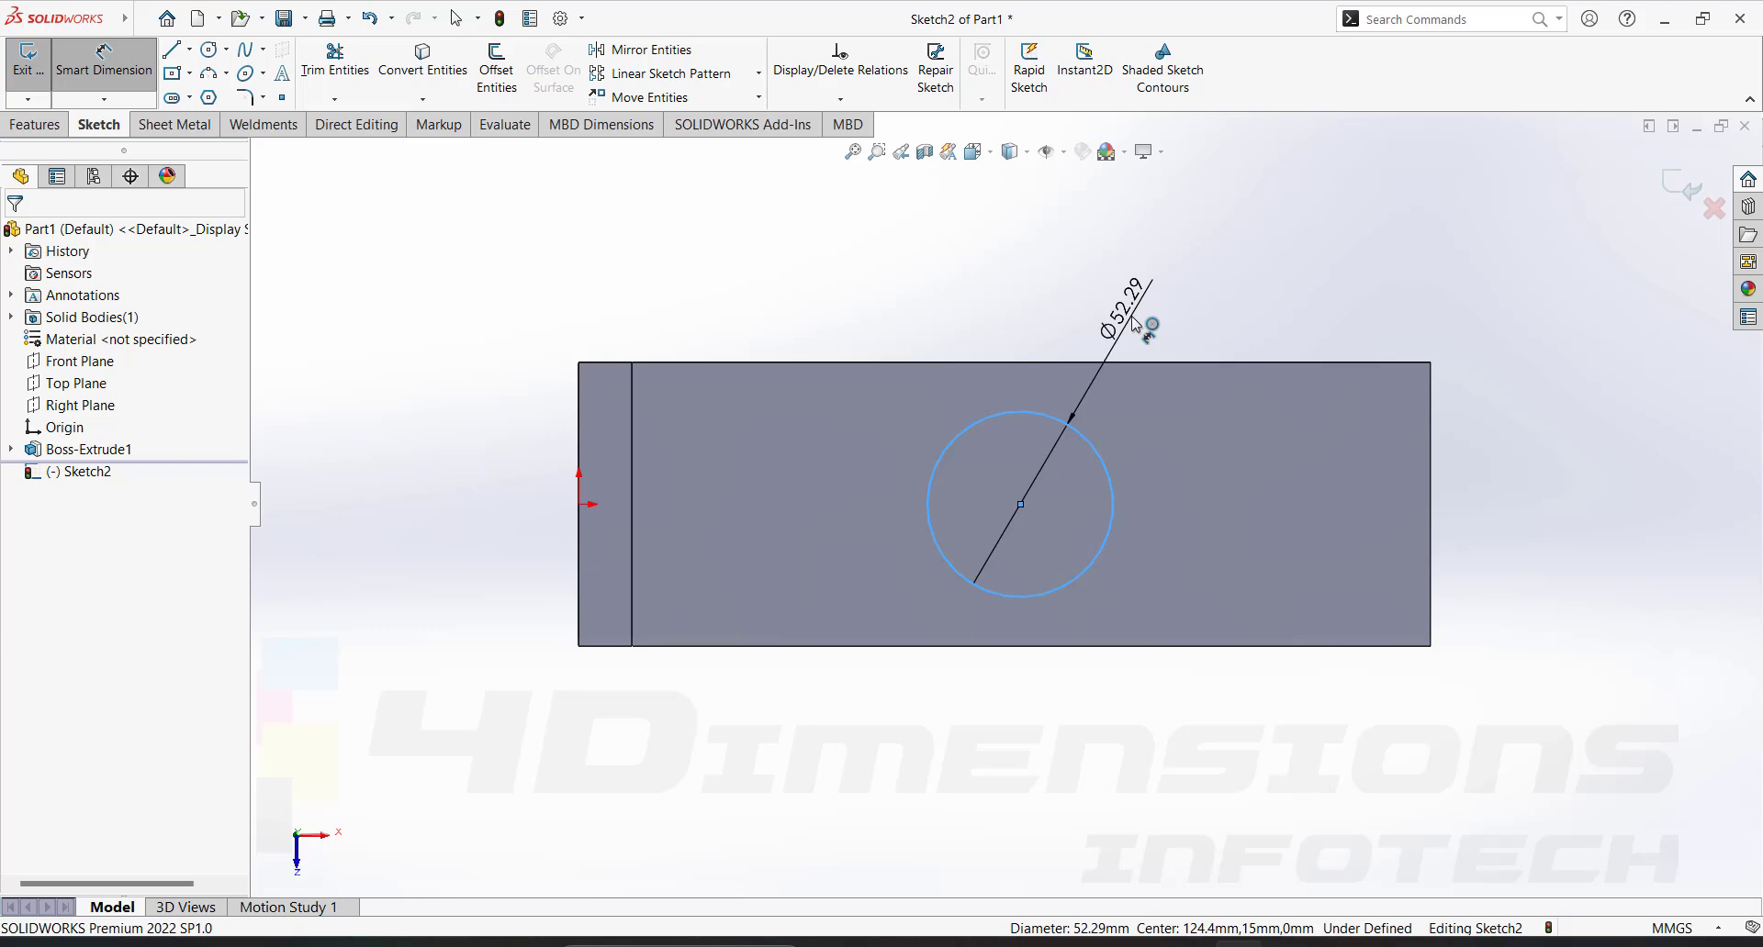
Set the circle's diameter to 59 mm and locate its center relative to the origin.
{"action": "left_click", "coordinate": [1136, 324]}
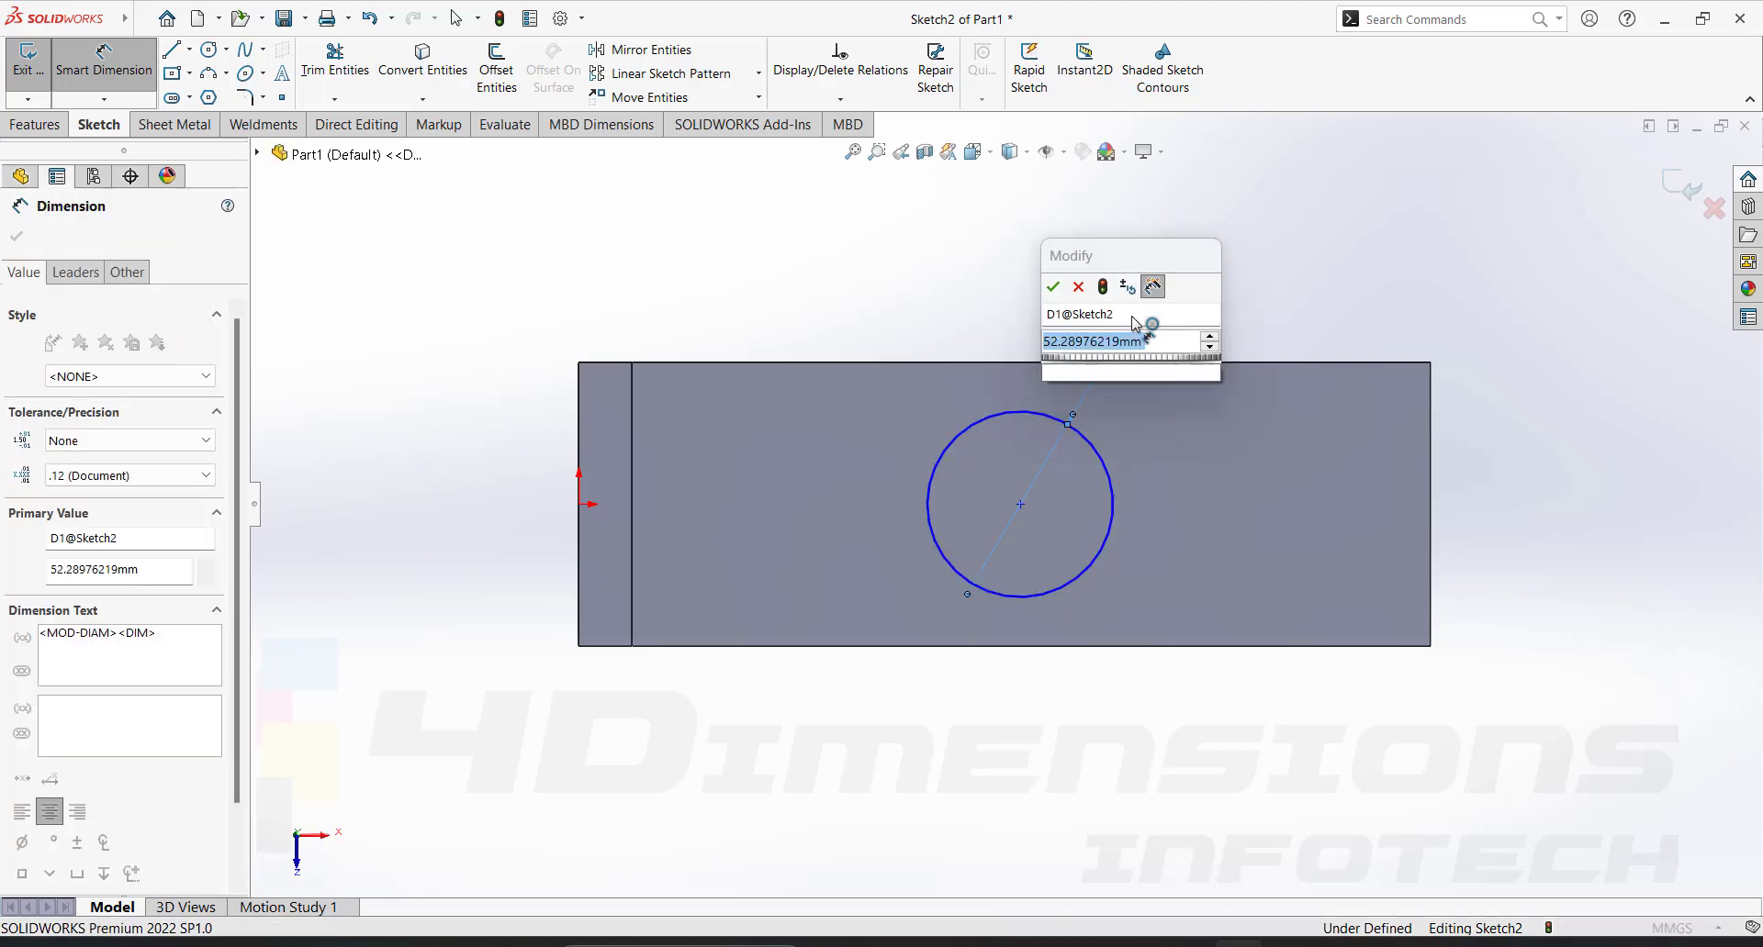
{"action": "type", "text": "59"}
{"action": "key", "text": "Return"}
{"action": "key", "text": "Escape"}
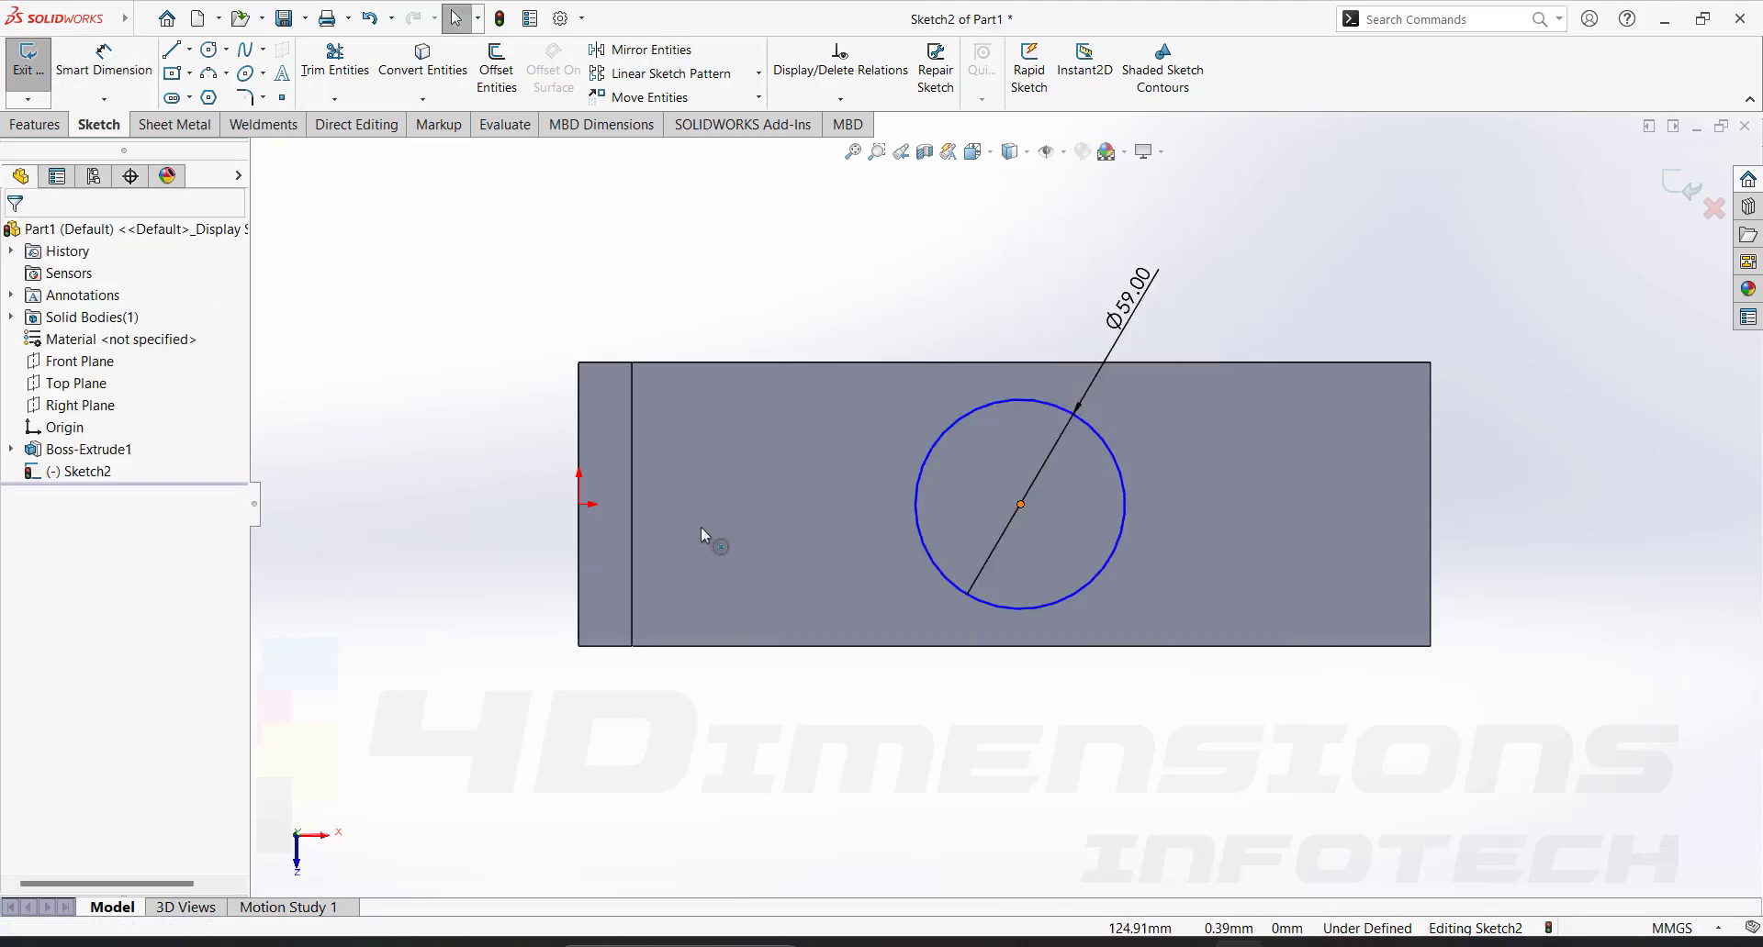
{"action": "left_click", "coordinate": [581, 506]}
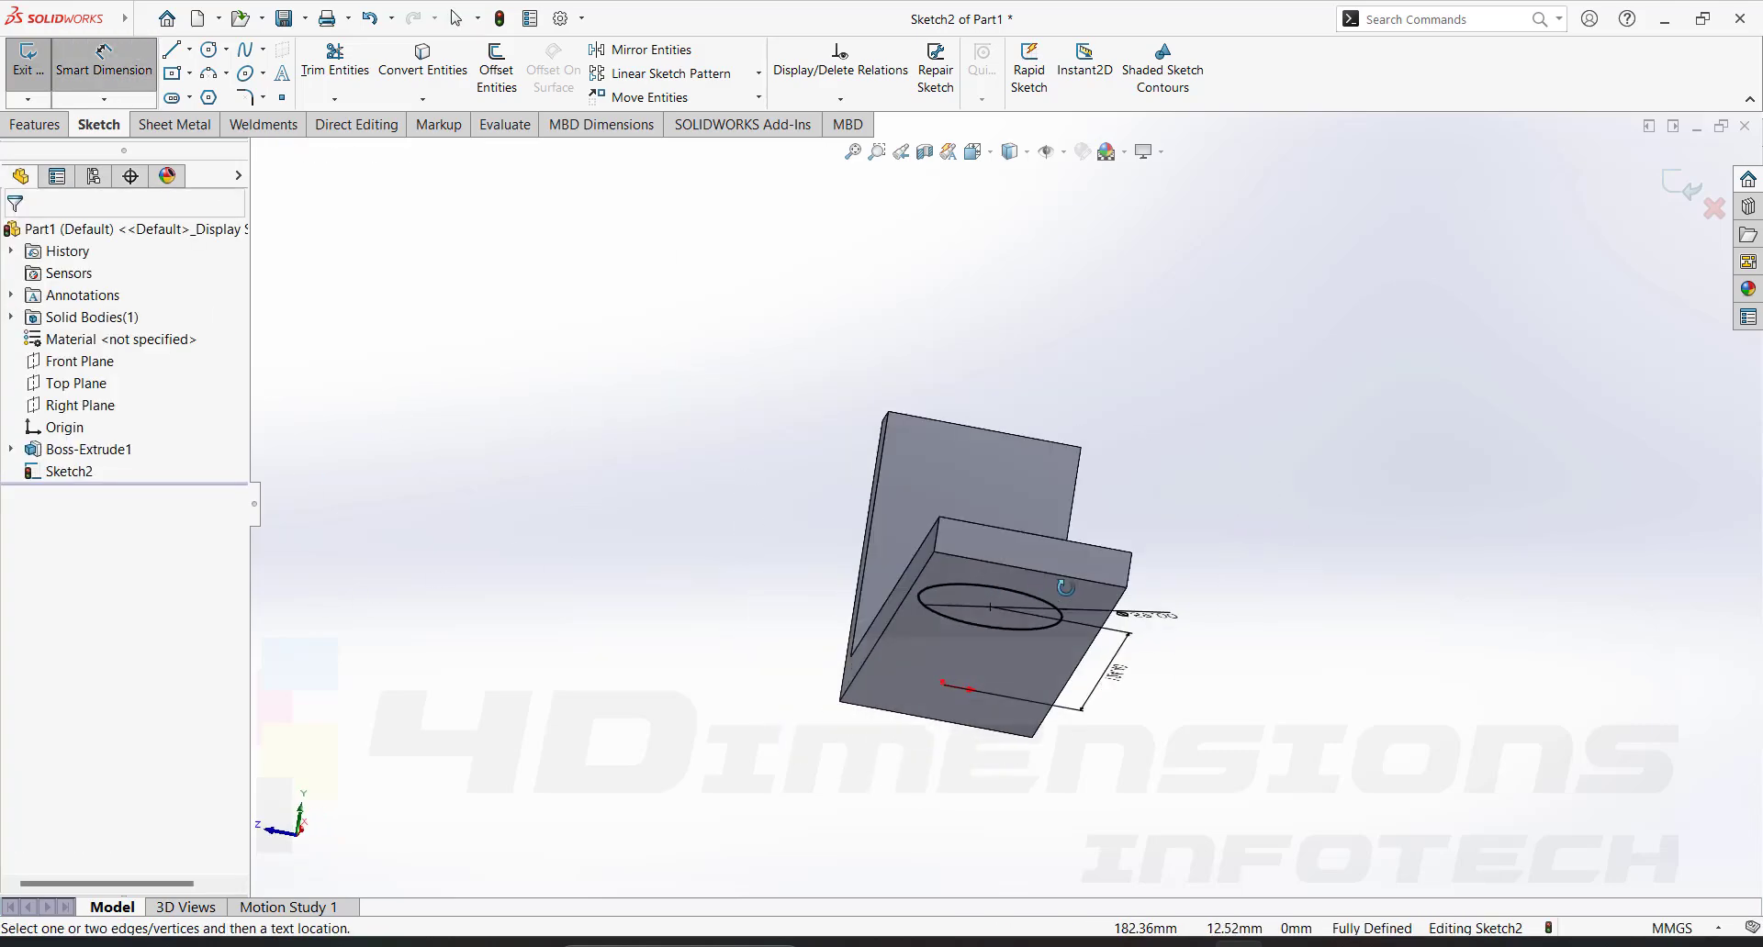
Extrude the circle upward as a boss with a Blind end condition and a depth of 80 mm.
{"action": "mouse_move", "coordinate": [1143, 624]}
{"action": "middle_mouse_down"}
{"action": "mouse_move", "coordinate": [1133, 759]}
{"action": "mouse_move", "coordinate": [1178, 601]}
{"action": "mouse_move", "coordinate": [1124, 595]}
{"action": "middle_mouse_up"}
{"action": "left_click", "coordinate": [36, 125]}
{"action": "left_click", "coordinate": [28, 76]}
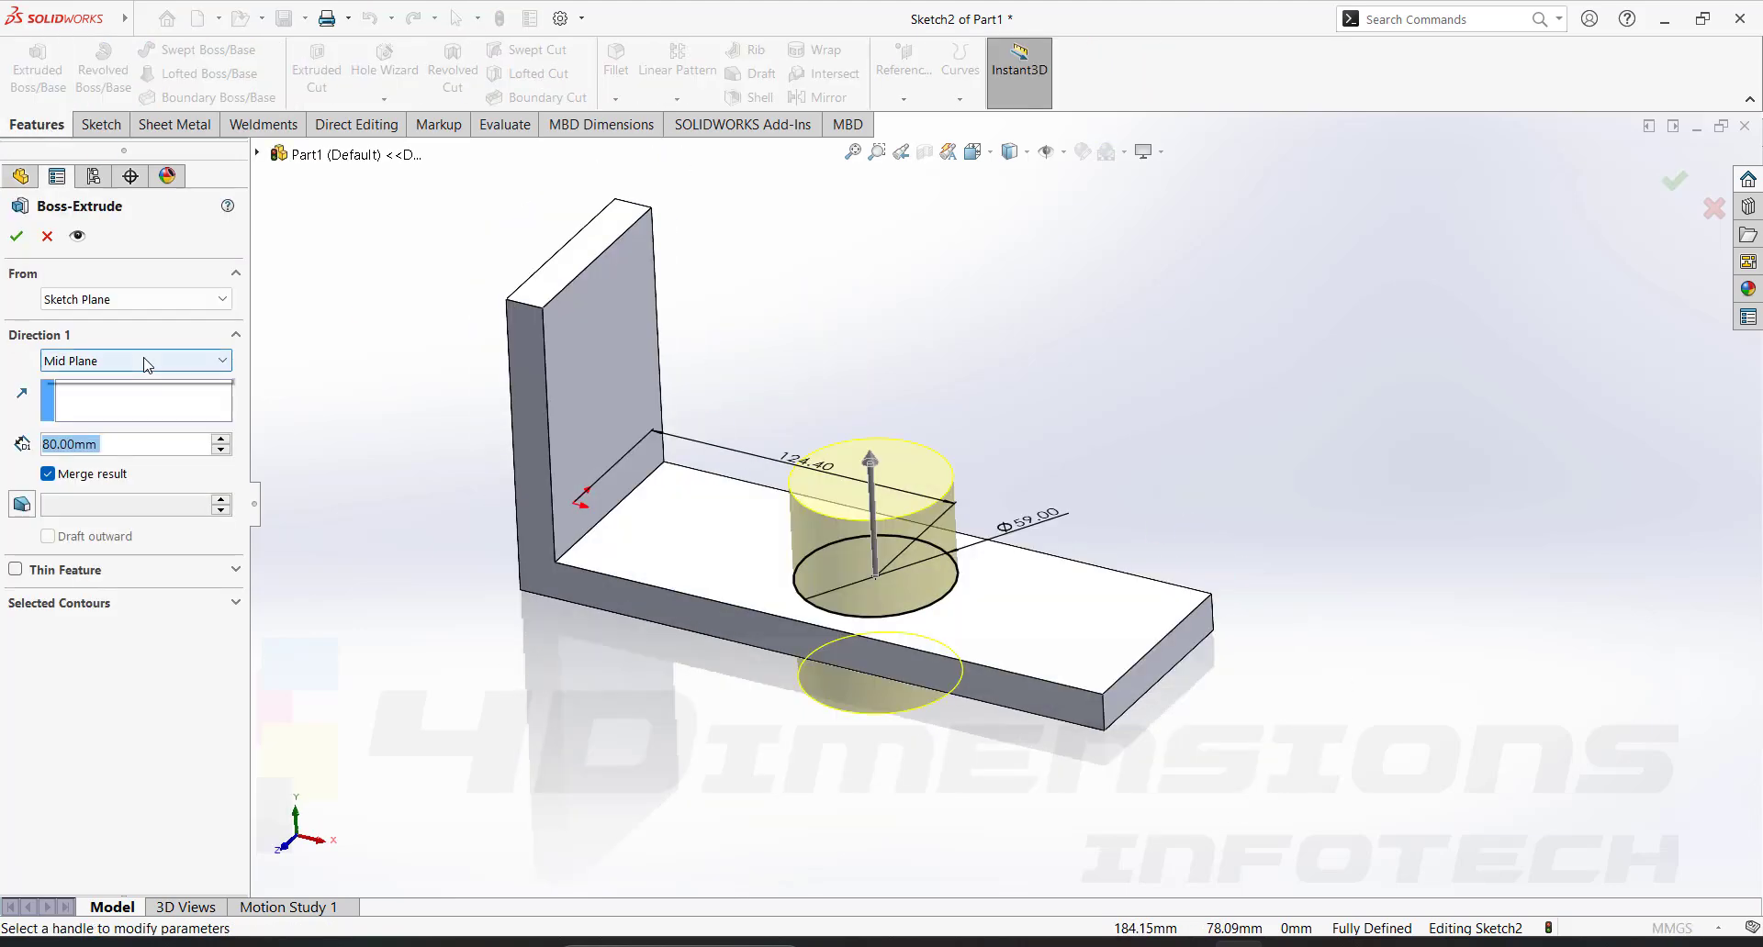
{"action": "left_click", "coordinate": [147, 364]}
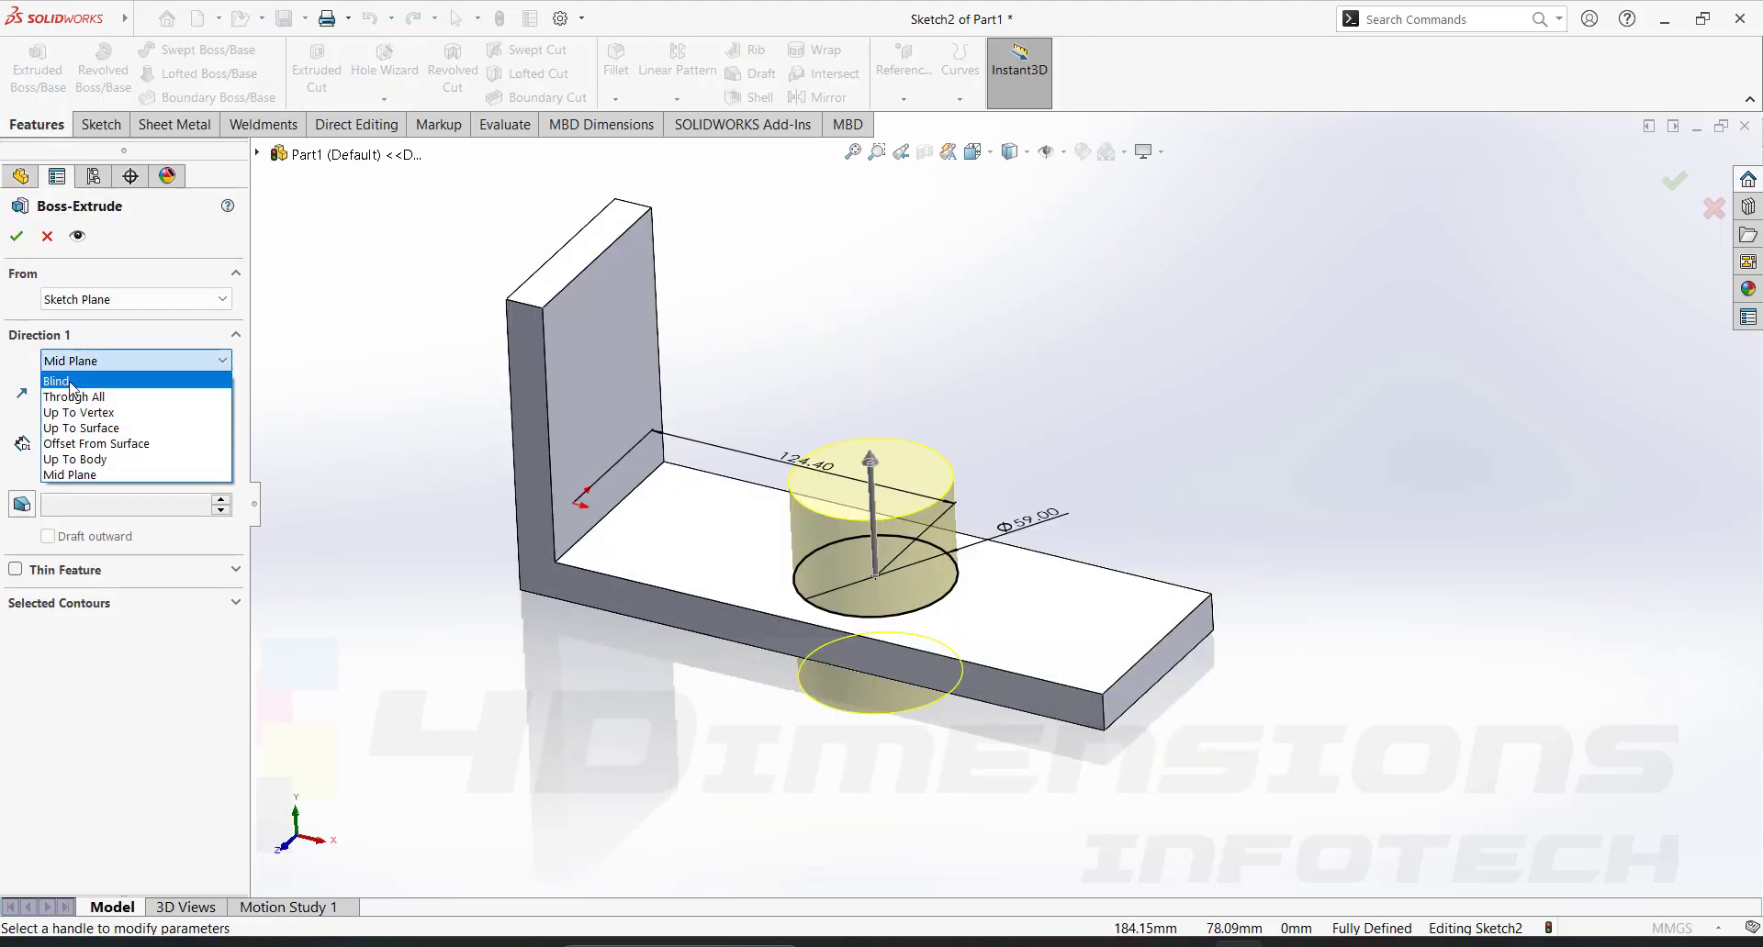
{"action": "left_click", "coordinate": [72, 381]}
{"action": "left_click", "coordinate": [17, 237]}
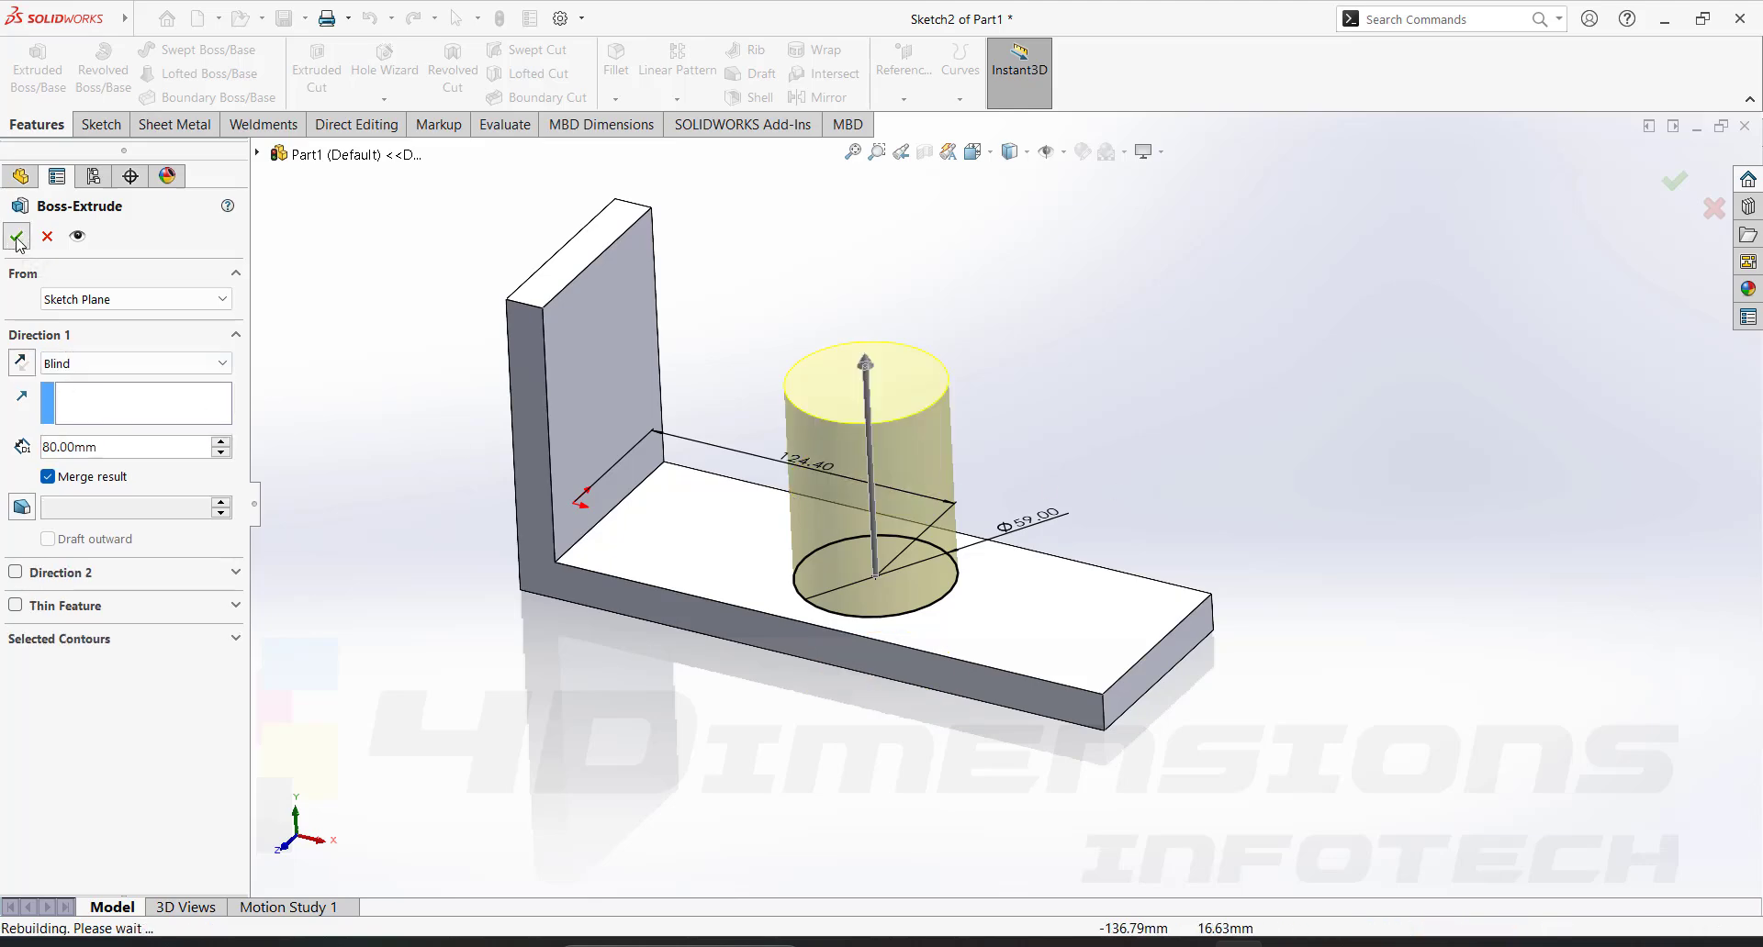
Examine the cylindrical boss on the base and its position relative to the vertical leg from several angles.
{"action": "scroll", "coordinate": [918, 441], "scroll_direction": "down", "scroll_amount": 2}
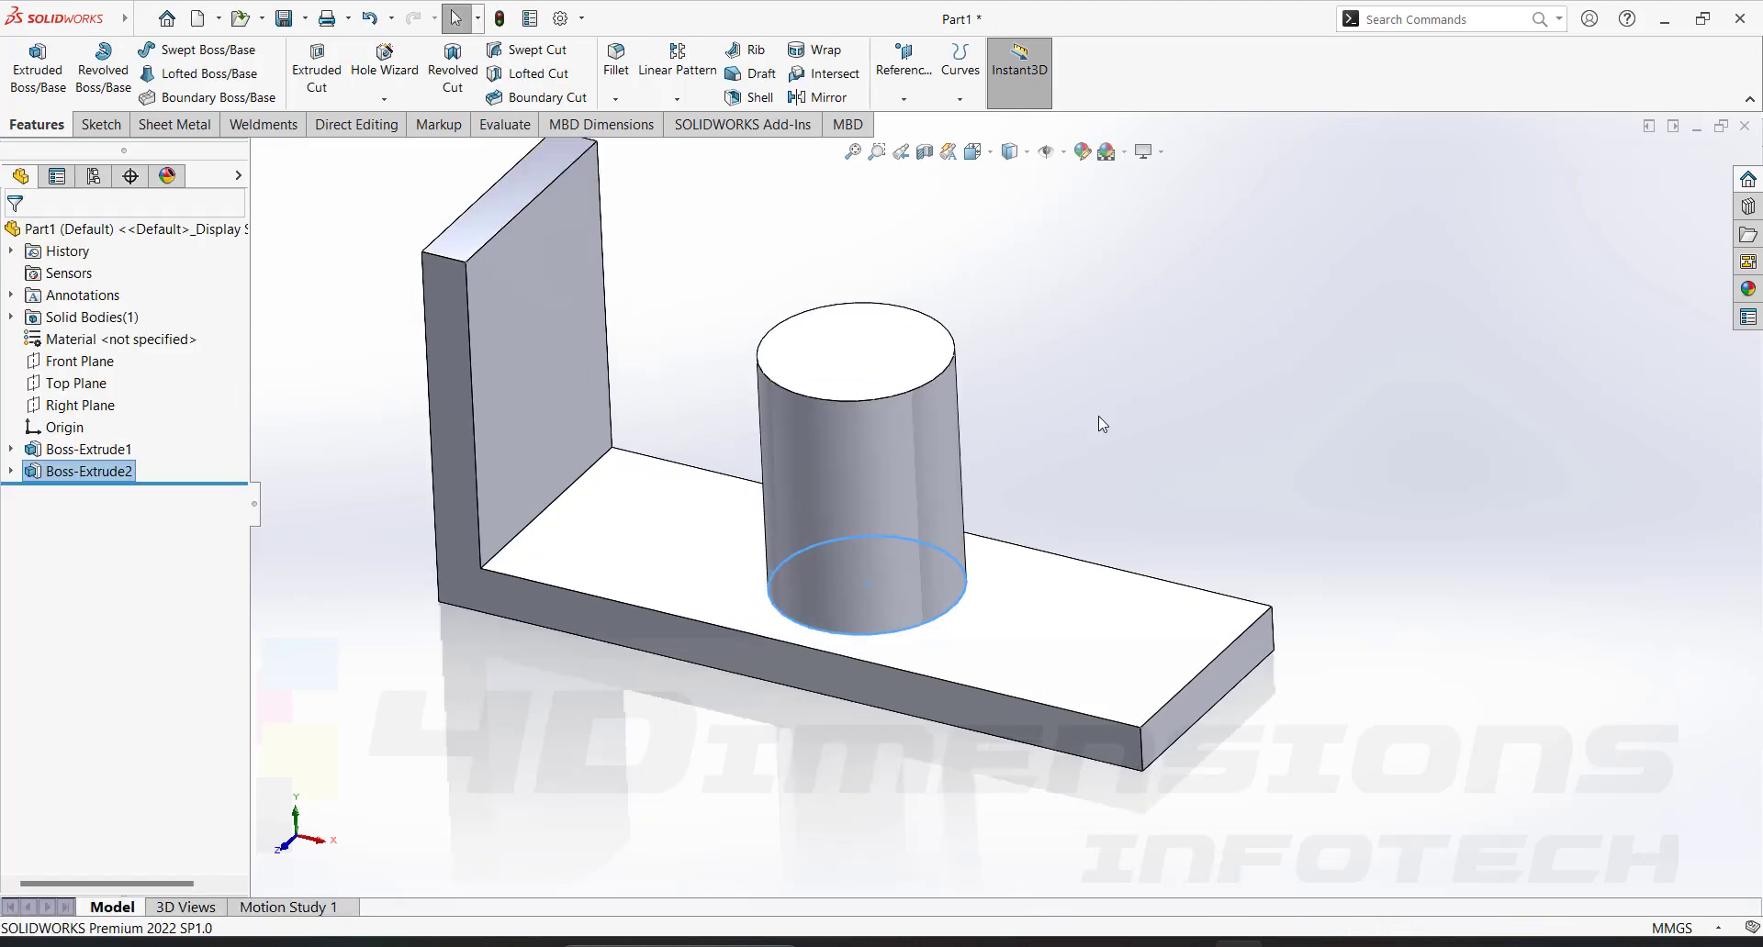
{"action": "left_click", "coordinate": [1098, 415]}
{"action": "middle_click_drag", "start_coordinate": [1081, 355], "coordinate": [1035, 546]}
{"action": "scroll", "coordinate": [996, 549], "scroll_direction": "down", "scroll_amount": 3}
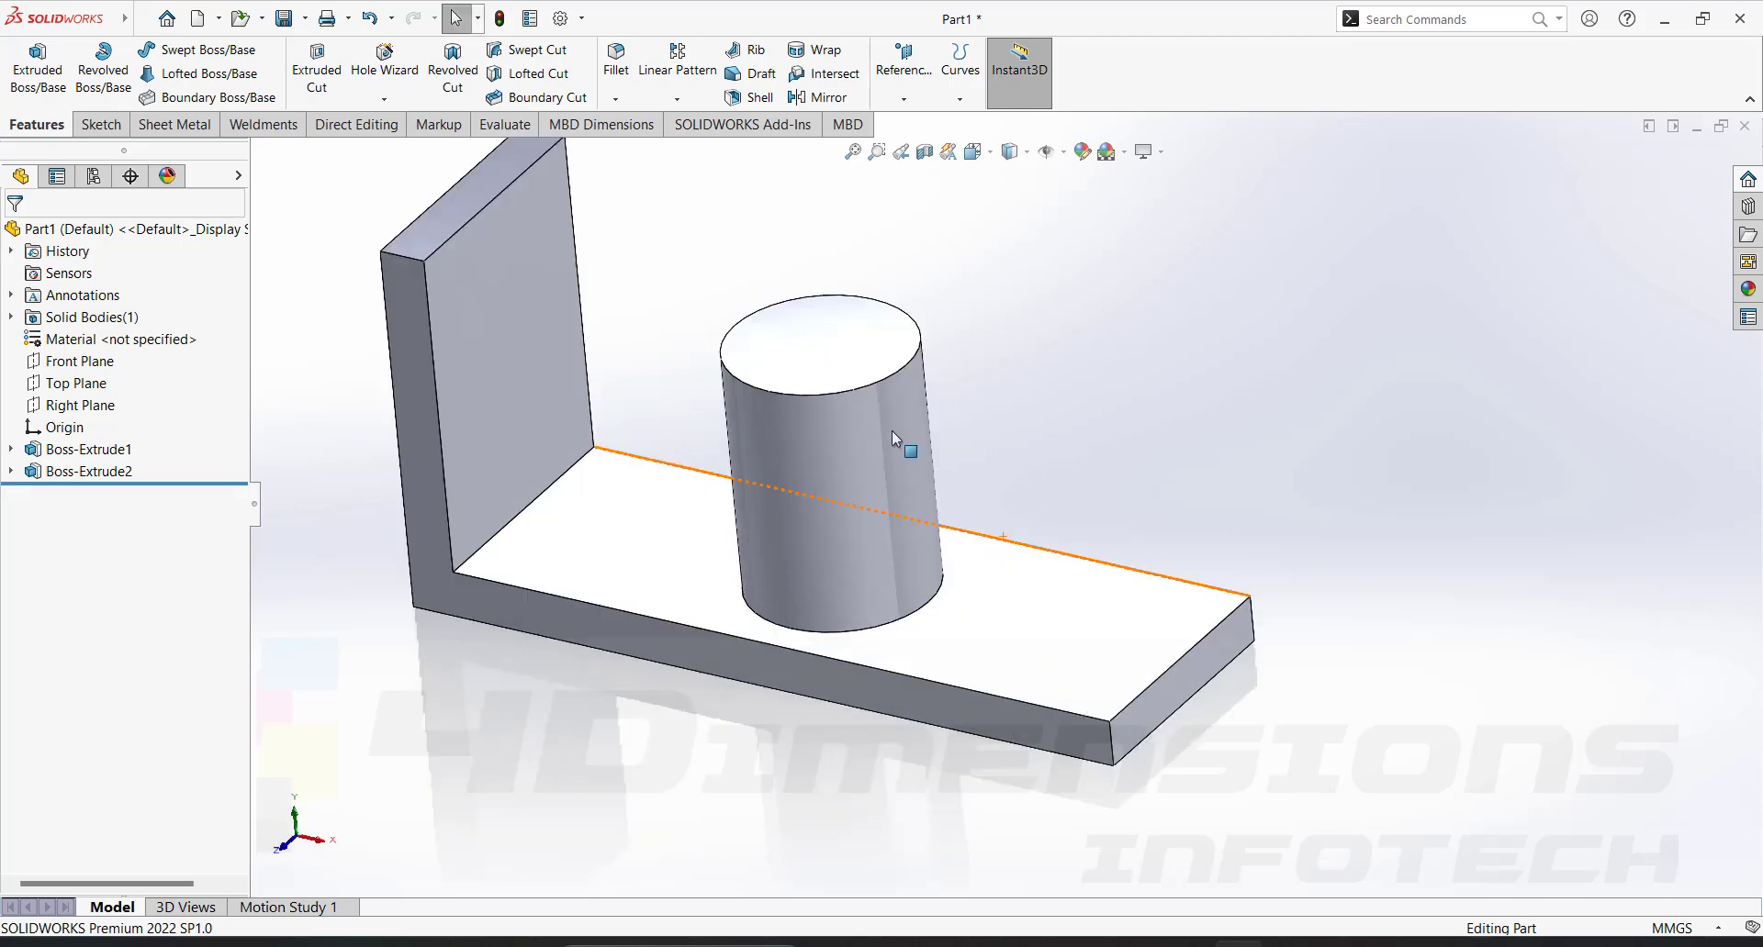
{"action": "scroll", "coordinate": [1131, 581], "scroll_direction": "up", "scroll_amount": 4}
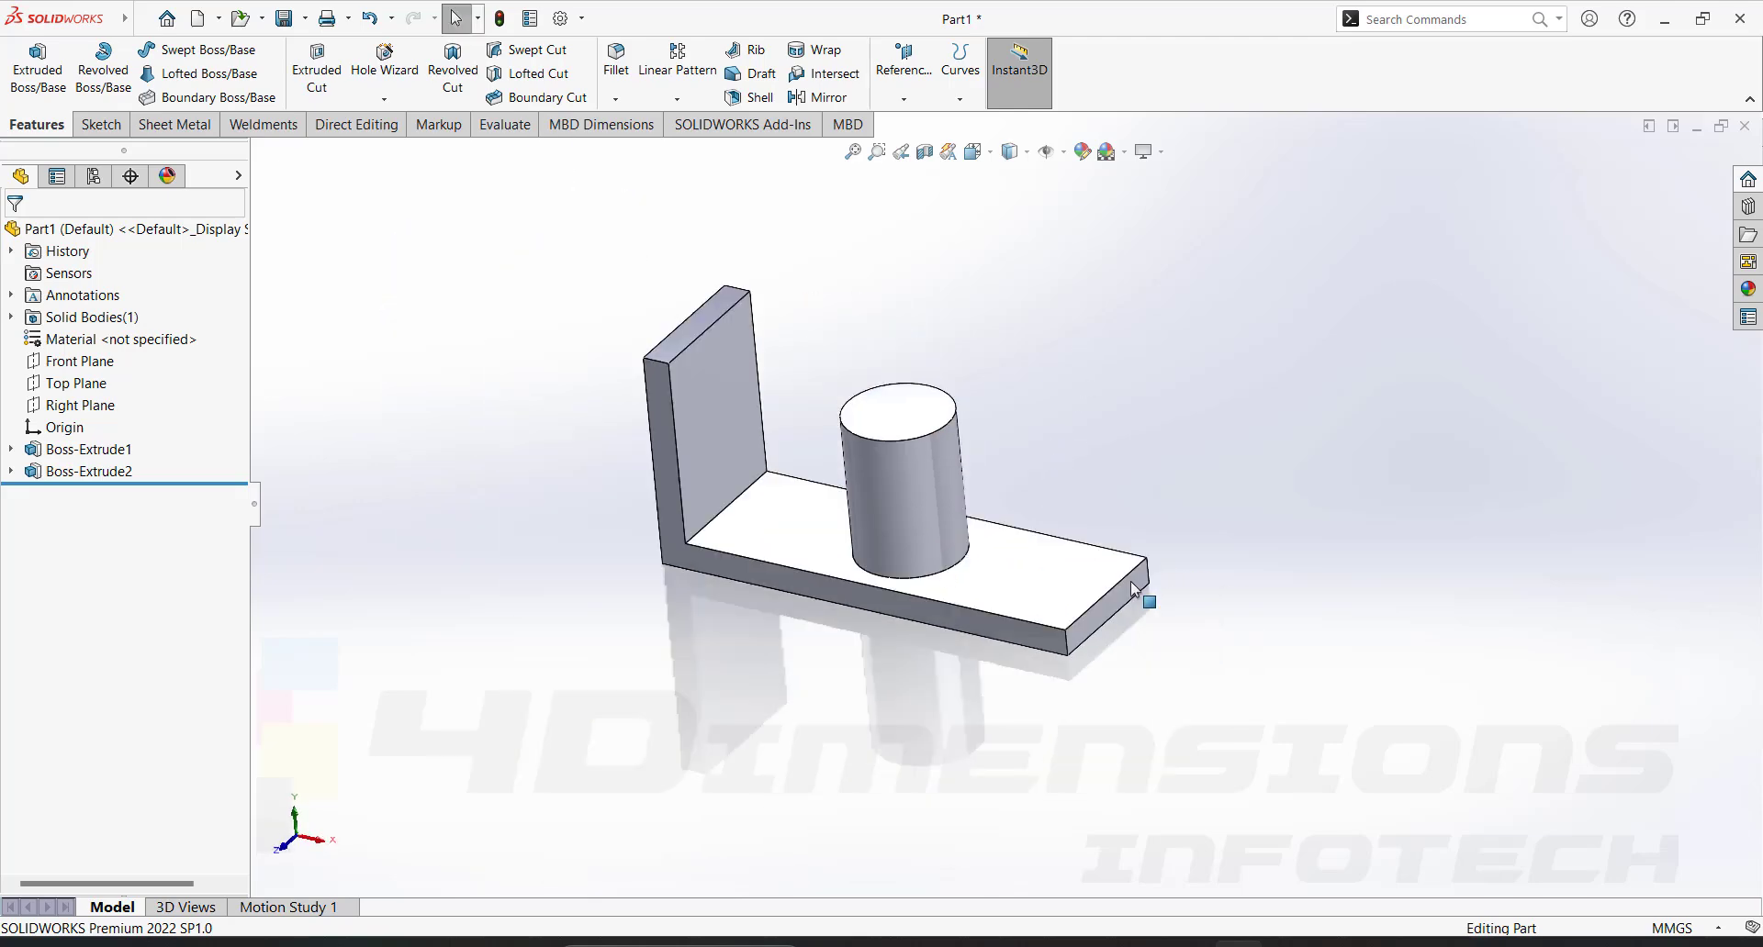
{"action": "scroll", "coordinate": [826, 464], "scroll_direction": "down", "scroll_amount": 3}
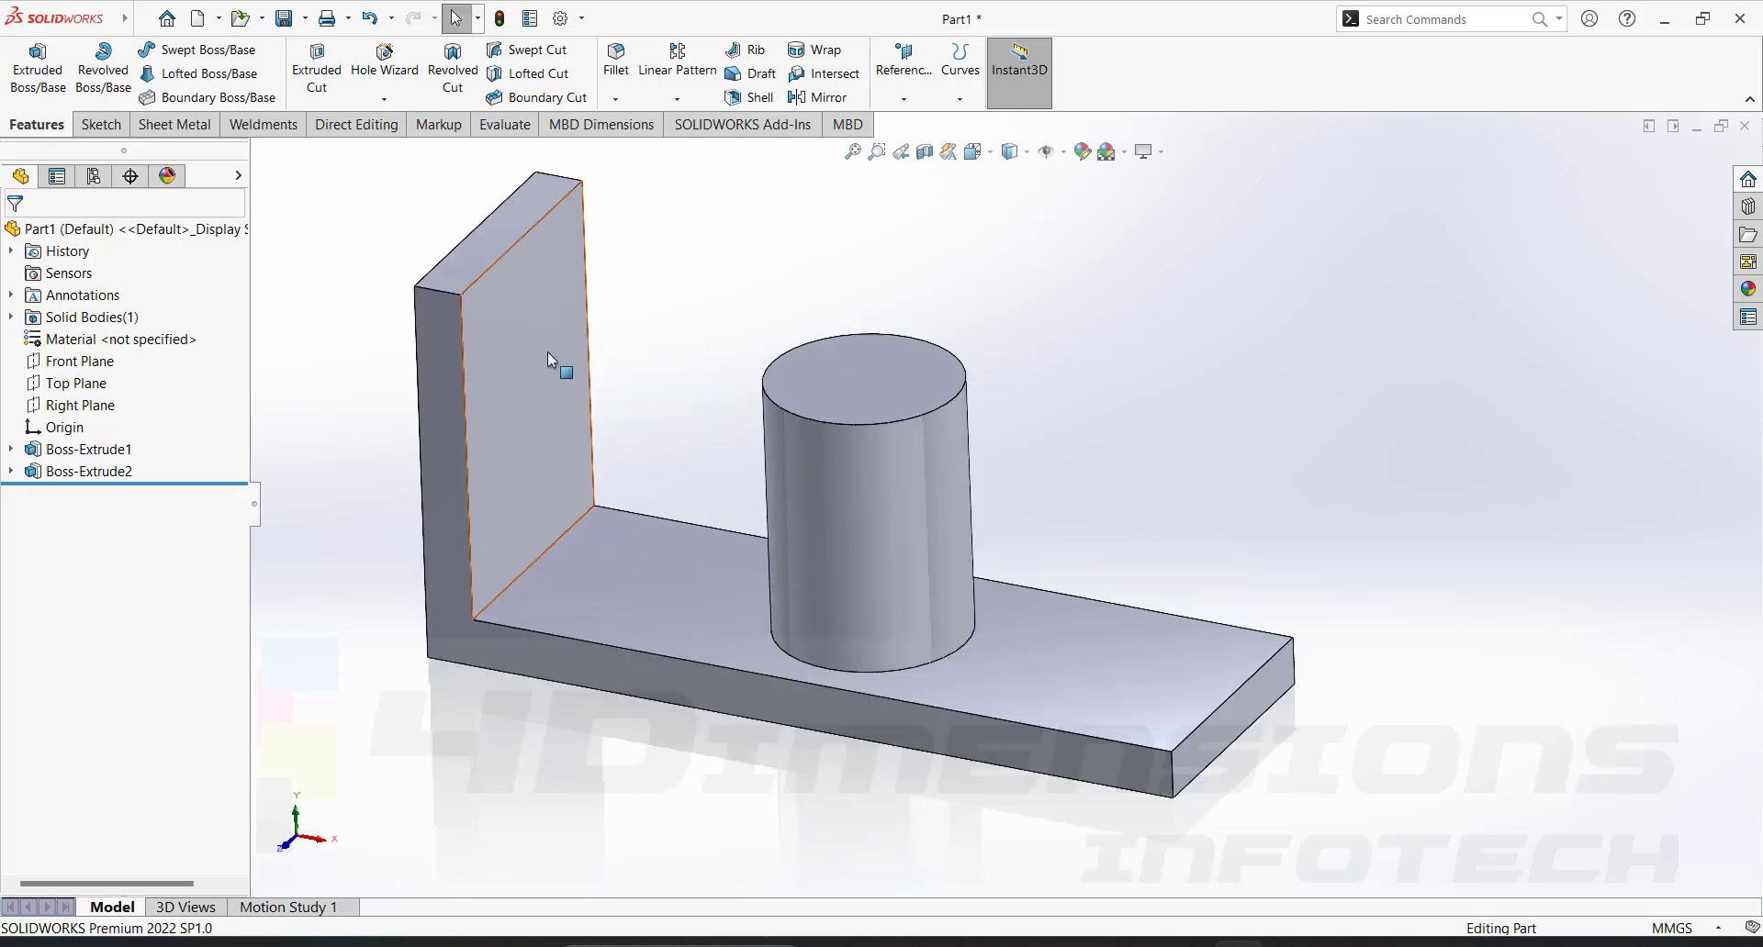
{"action": "scroll", "coordinate": [1015, 503], "scroll_direction": "down", "scroll_amount": 5}
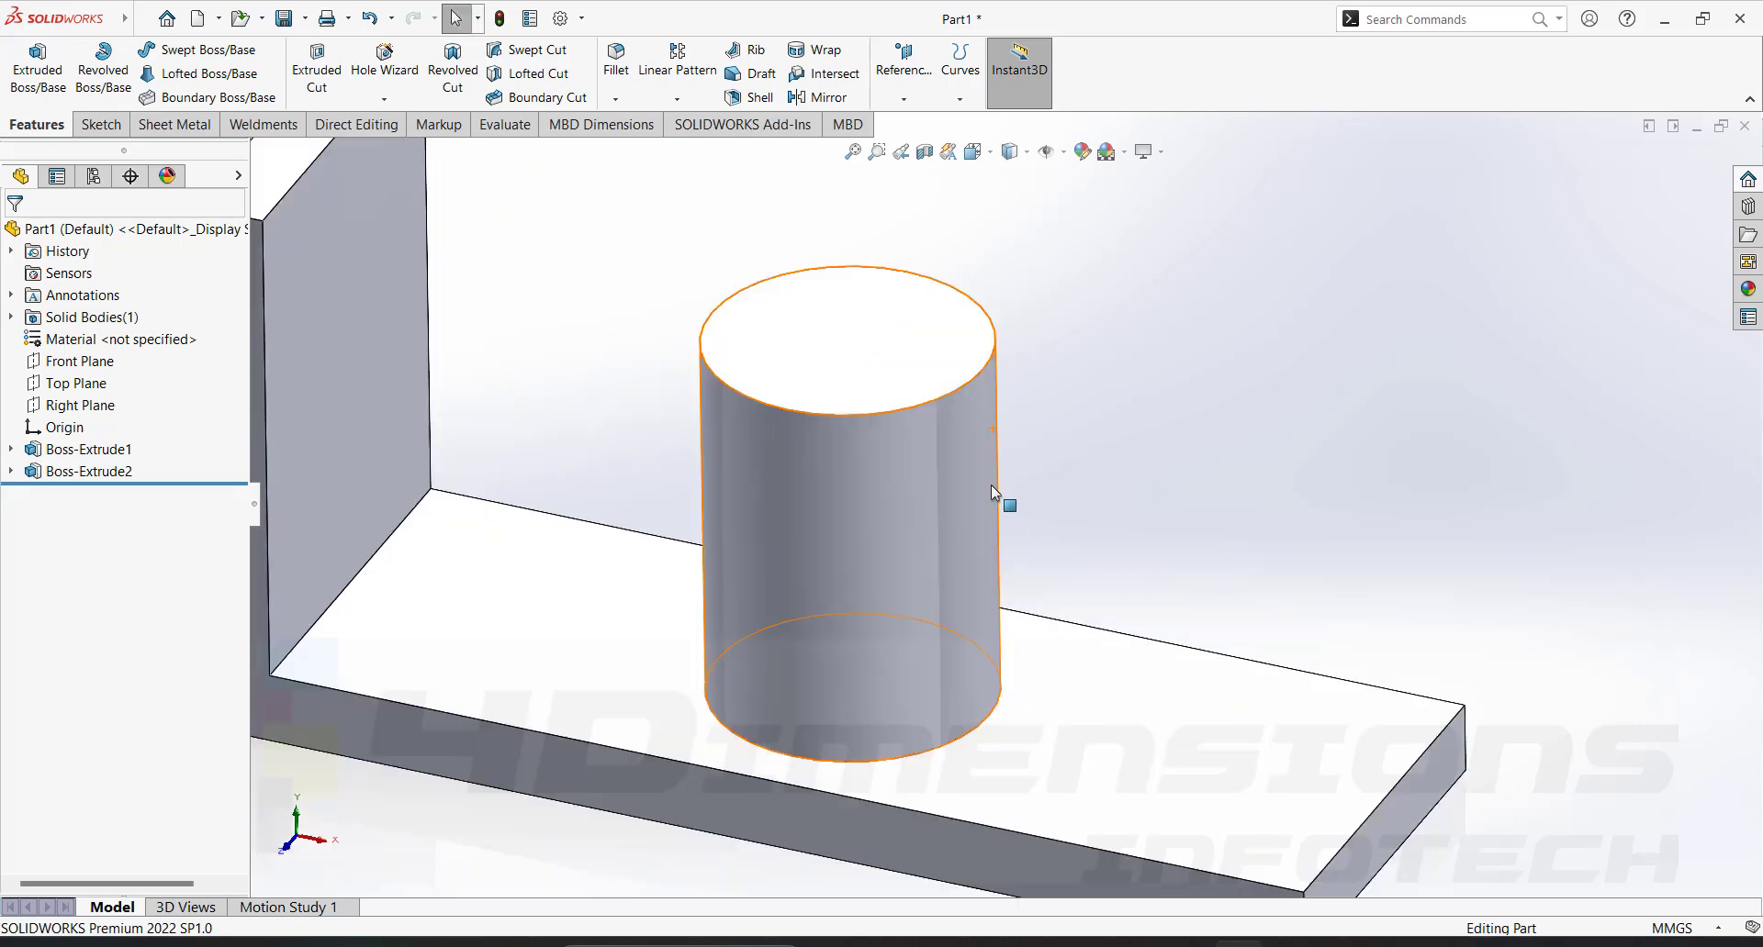
{"action": "scroll", "coordinate": [1011, 488], "scroll_direction": "up", "scroll_amount": 4}
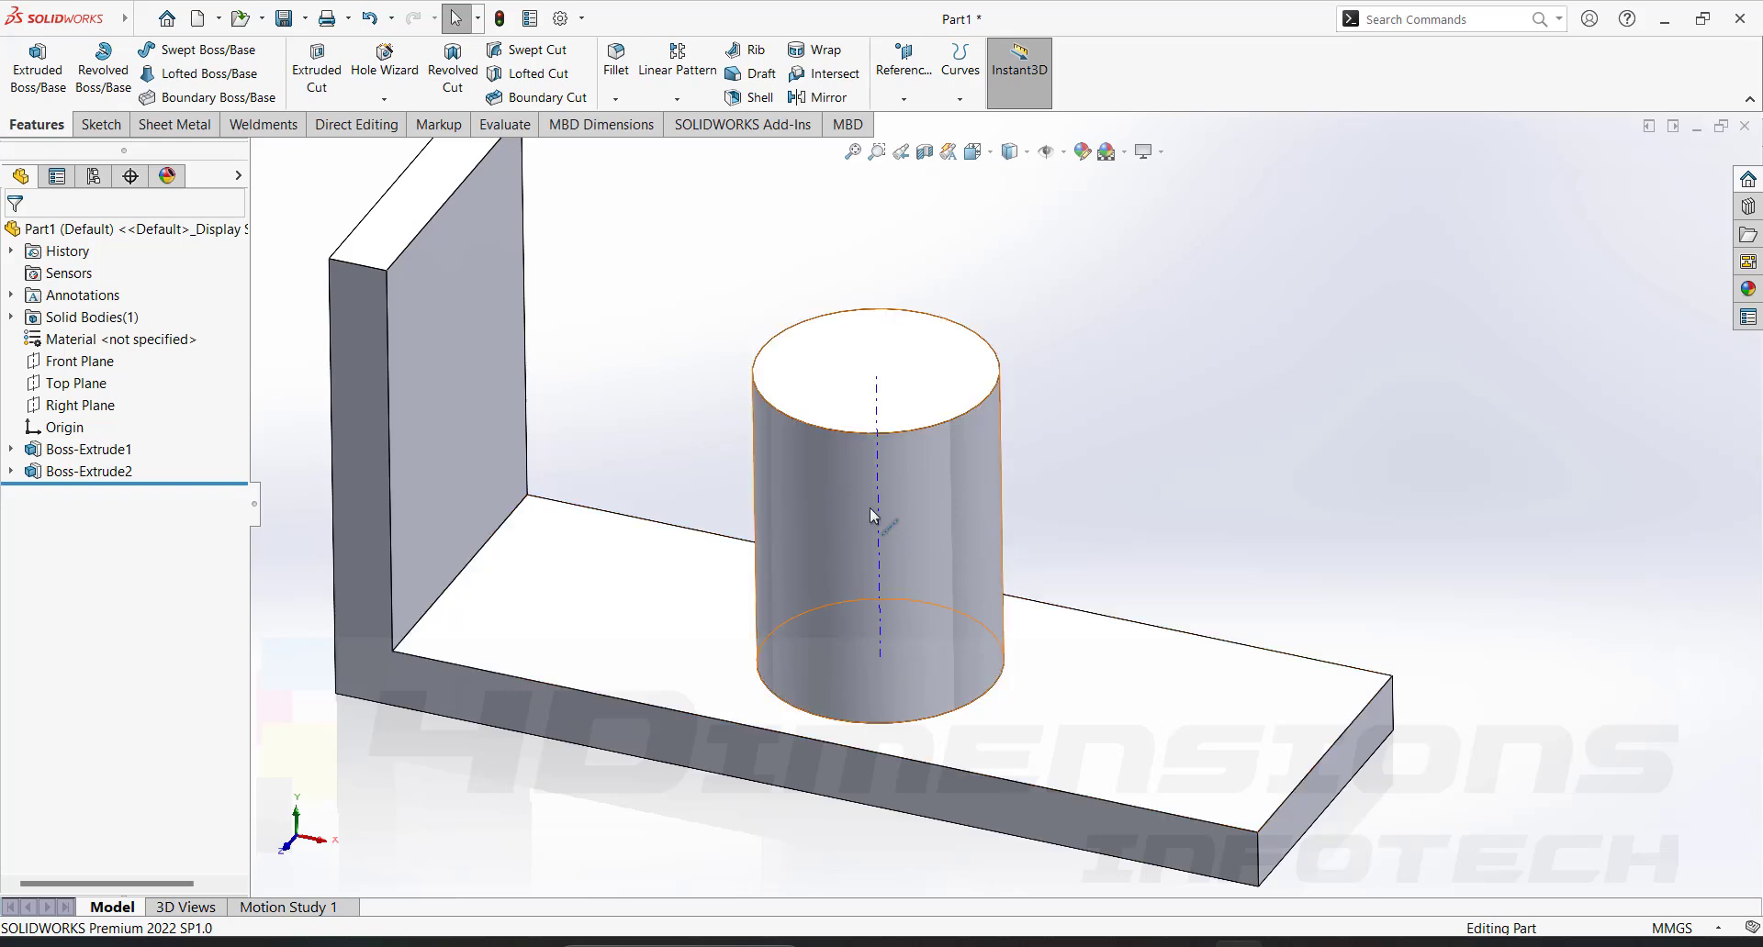
{"action": "middle_click_drag", "start_coordinate": [1046, 436], "coordinate": [1109, 538]}
{"action": "scroll", "coordinate": [1056, 489], "scroll_direction": "up", "scroll_amount": 3}
{"action": "scroll", "coordinate": [1108, 538], "scroll_direction": "down", "scroll_amount": 2}
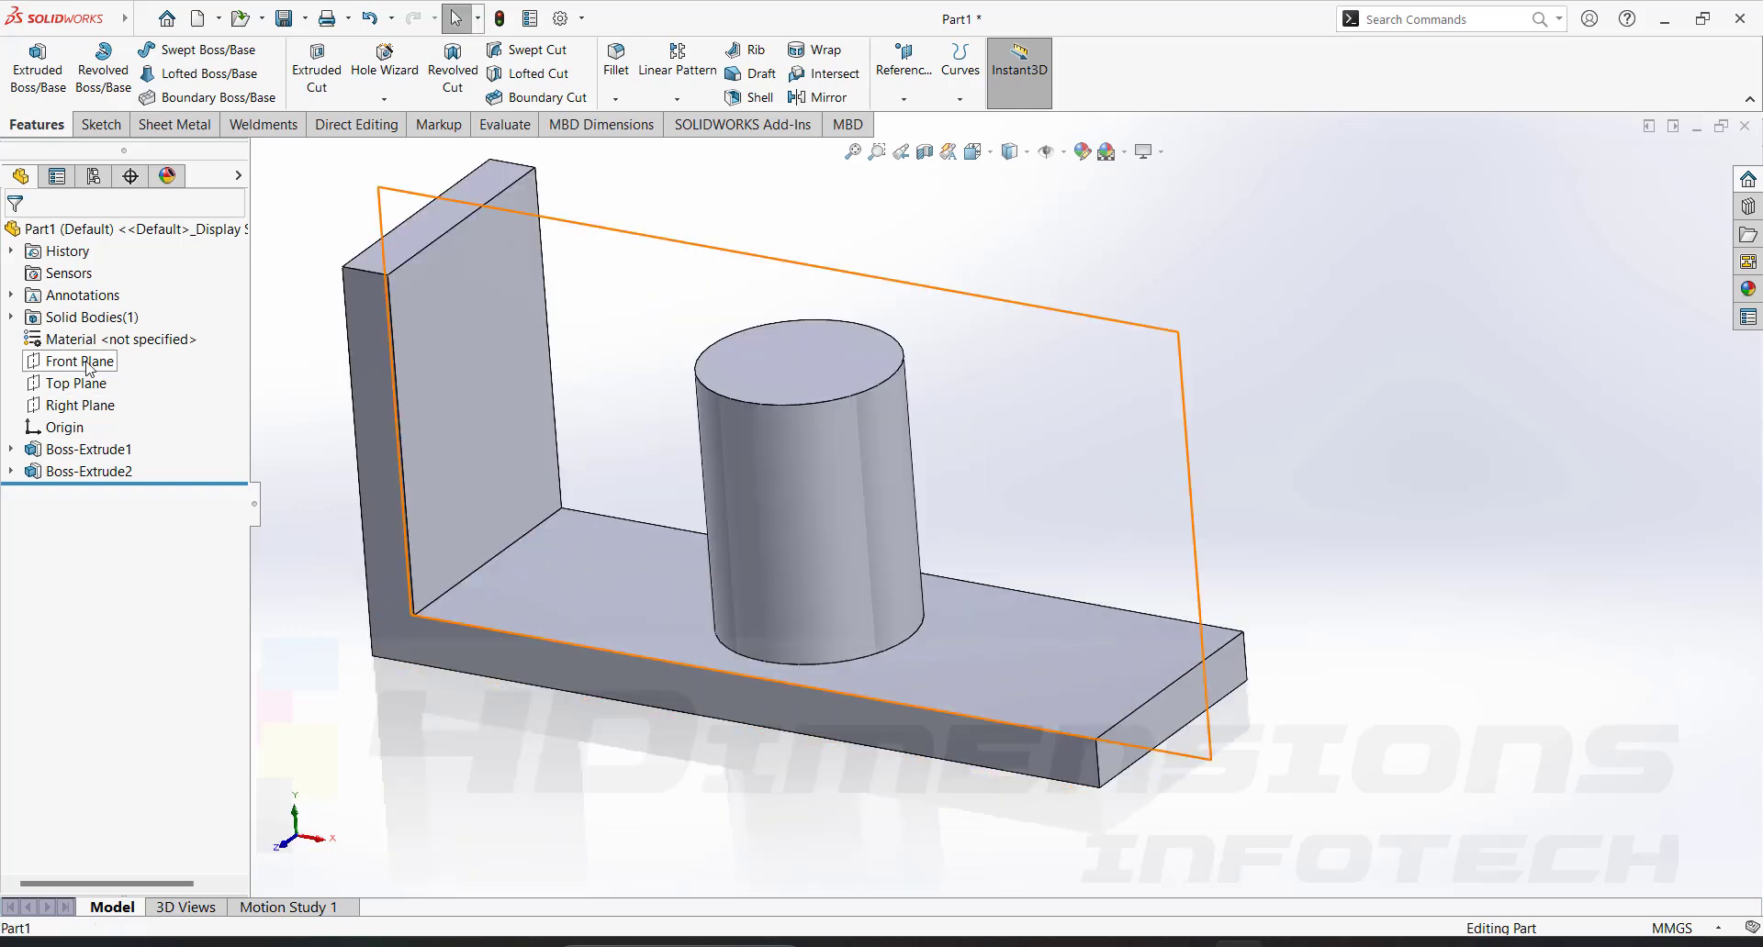
Start a sketch on the Front Plane and draw a sloping line about 93 mm long from the cylinder's outer side down to the base's top edge.
{"action": "left_click", "coordinate": [87, 364]}
{"action": "left_click", "coordinate": [146, 332]}
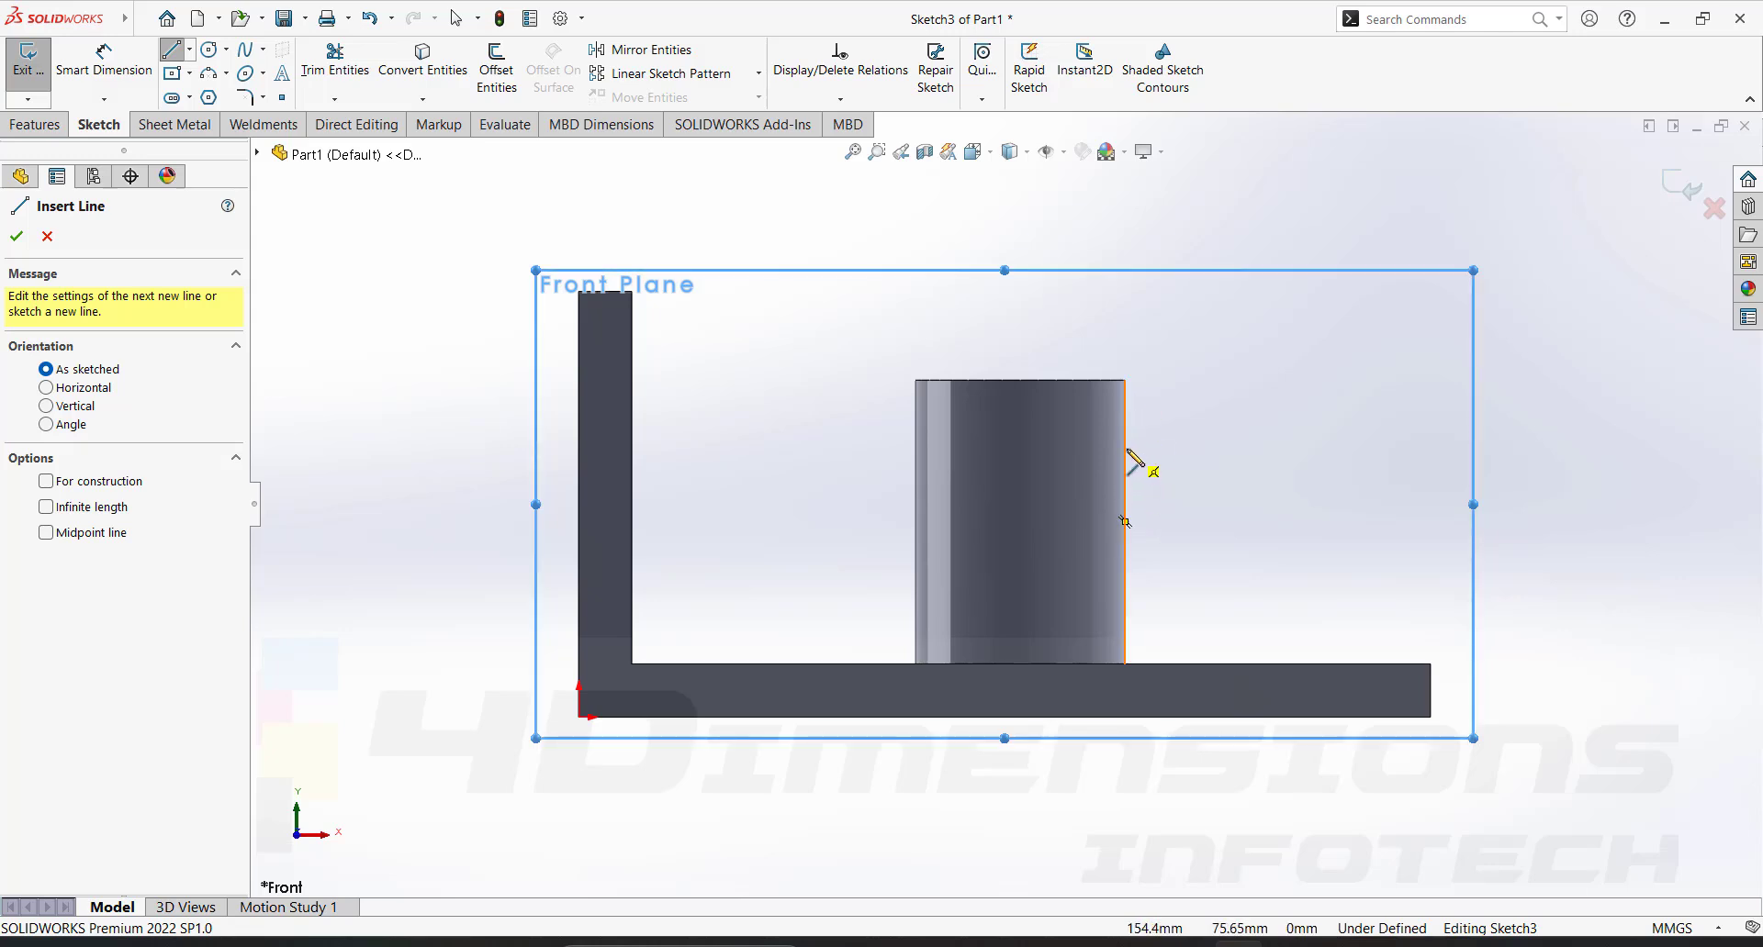
{"action": "left_click", "coordinate": [1125, 440]}
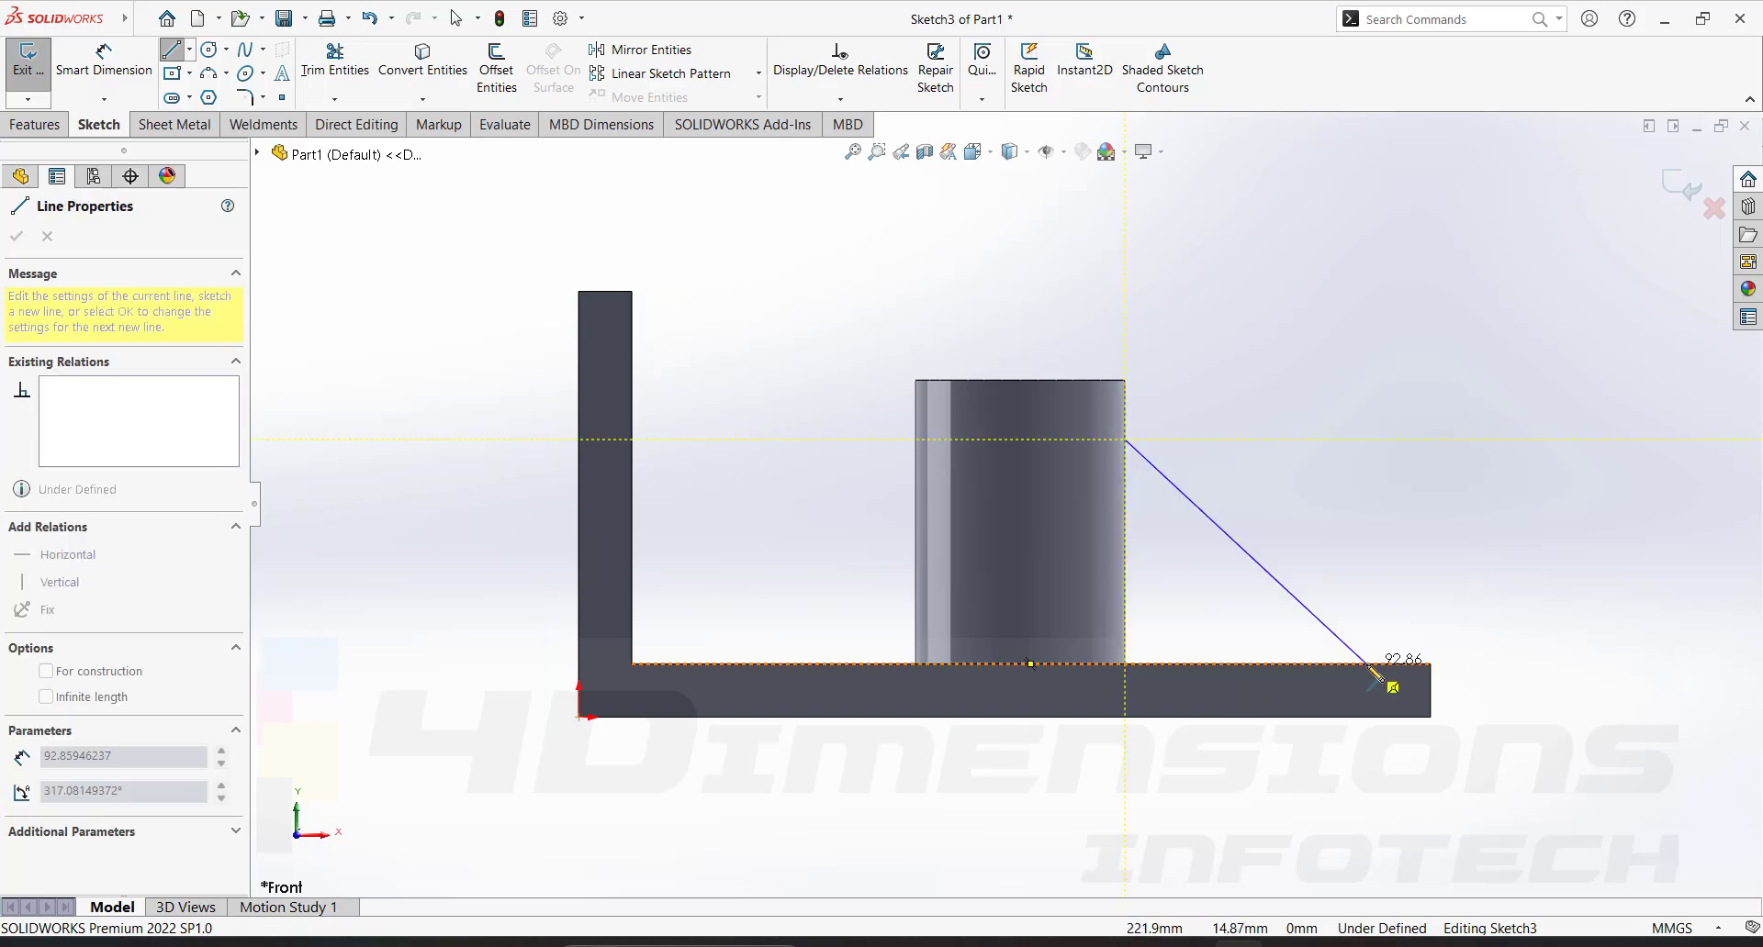
{"action": "left_click", "coordinate": [1368, 665]}
Dimension the height of the line's upper endpoint above the base's top edge and set it to 65 mm.
{"action": "right_click_drag", "start_coordinate": [1196, 822], "coordinate": [1089, 808]}
{"action": "left_click", "coordinate": [88, 66]}
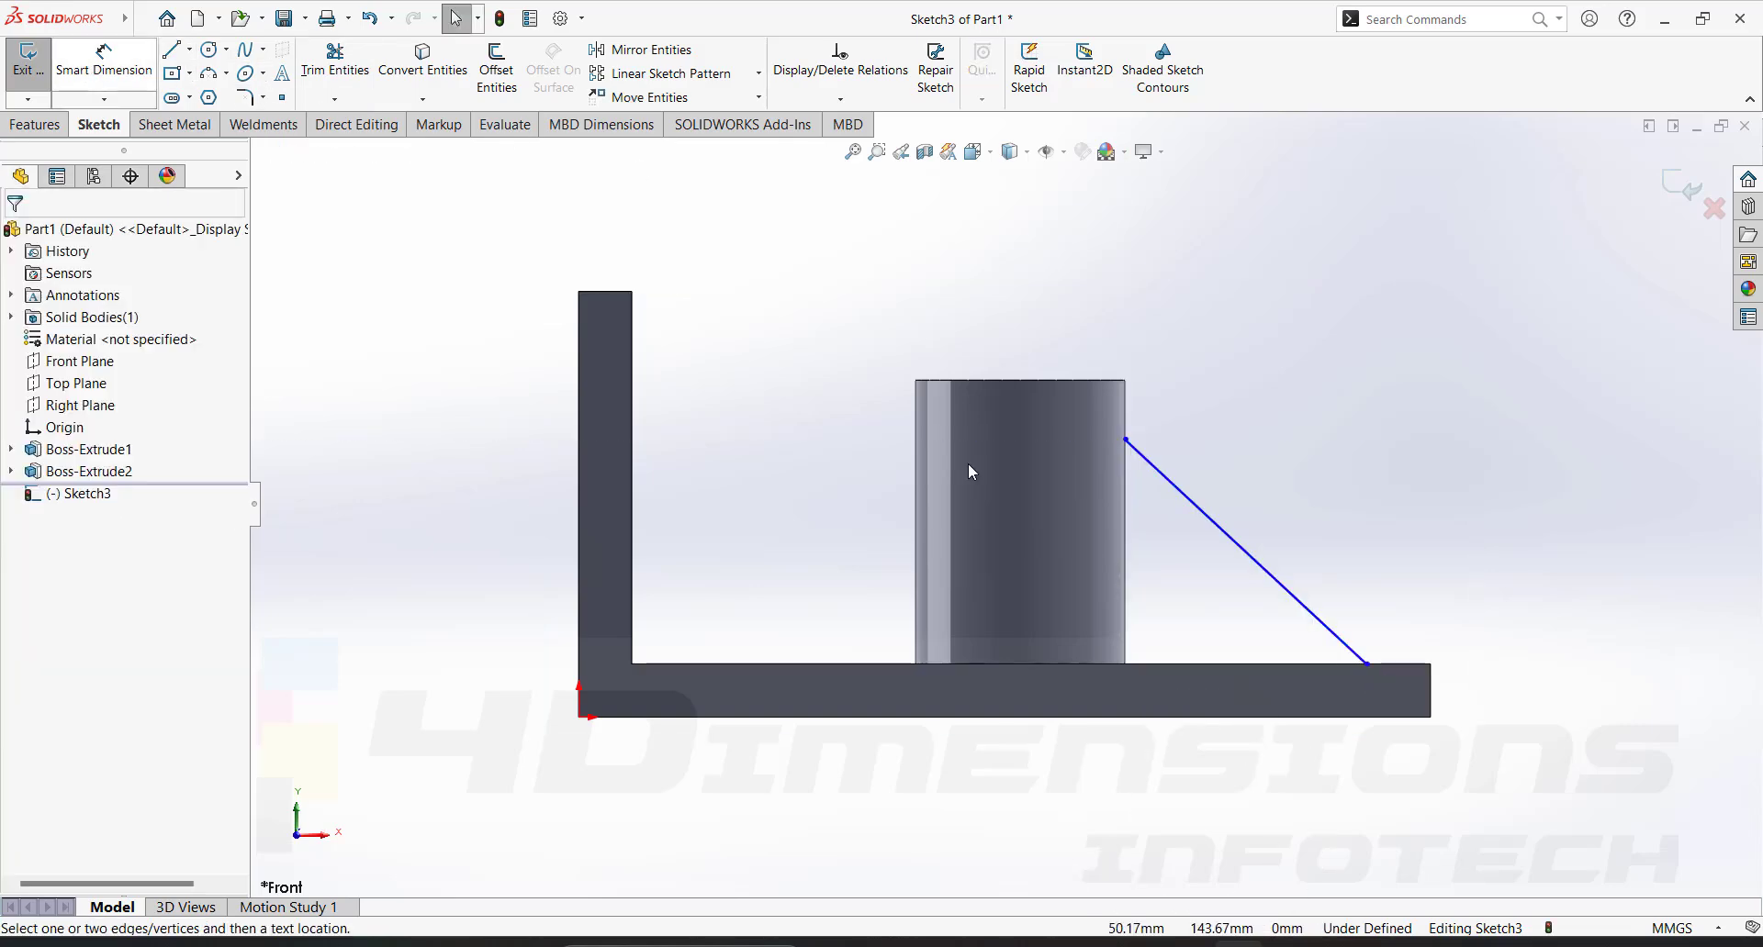
{"action": "left_click", "coordinate": [1126, 441]}
{"action": "left_click", "coordinate": [1047, 664]}
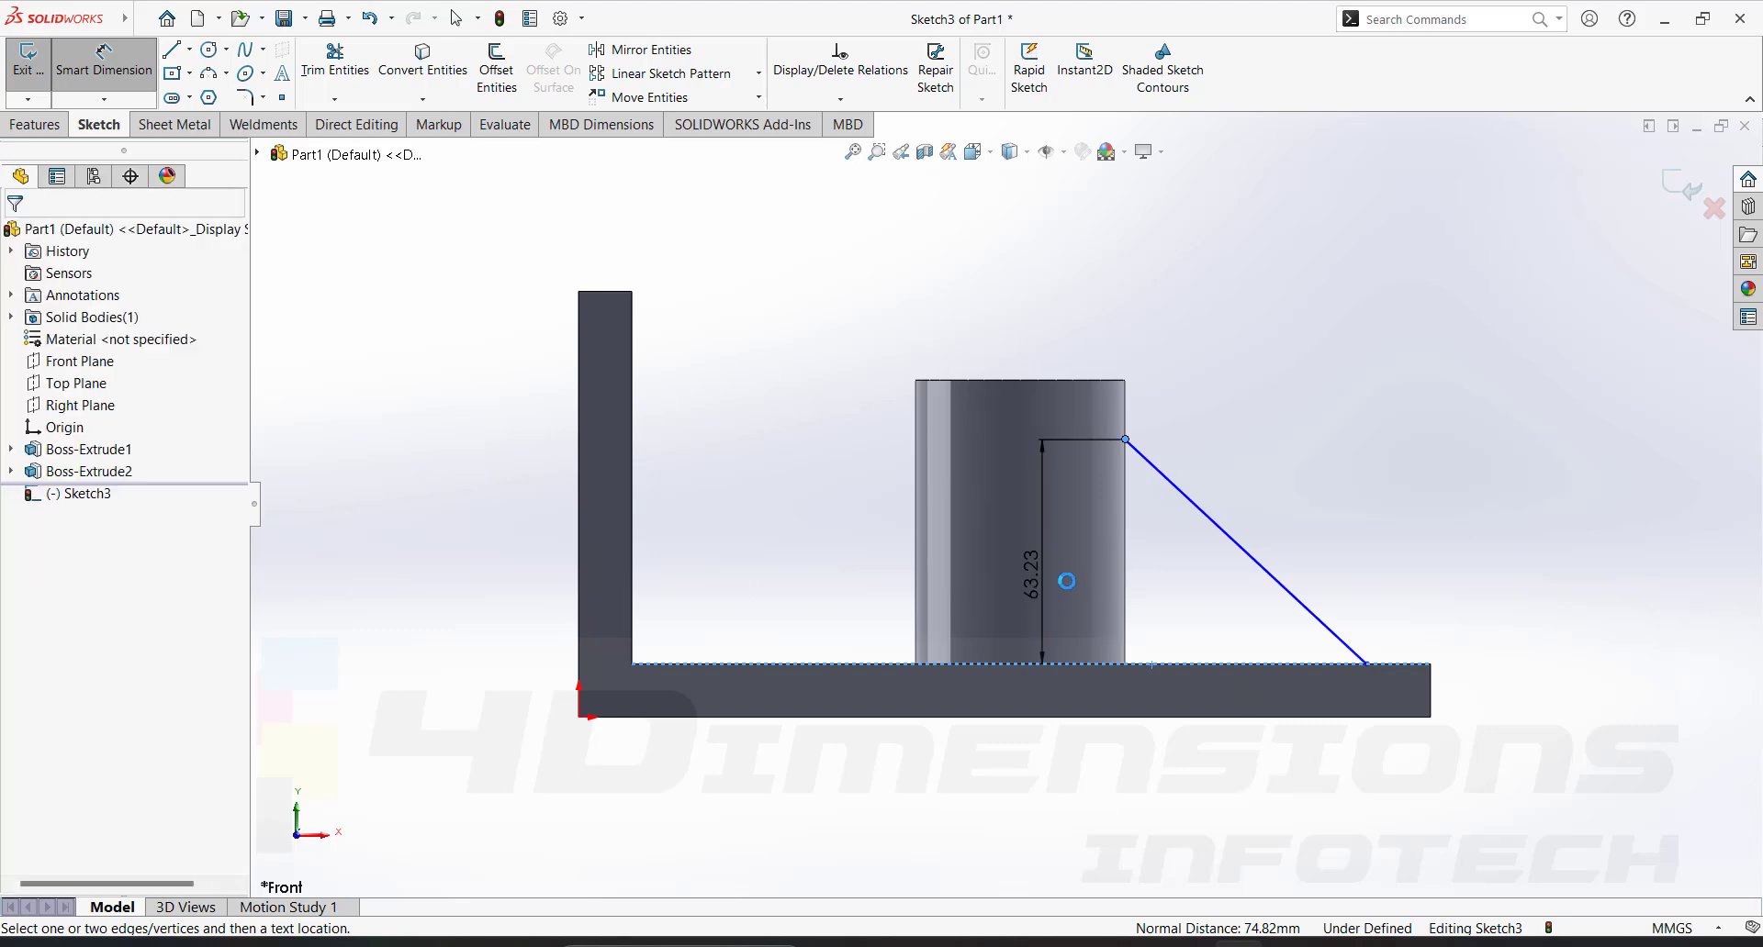
{"action": "left_click", "coordinate": [1038, 586]}
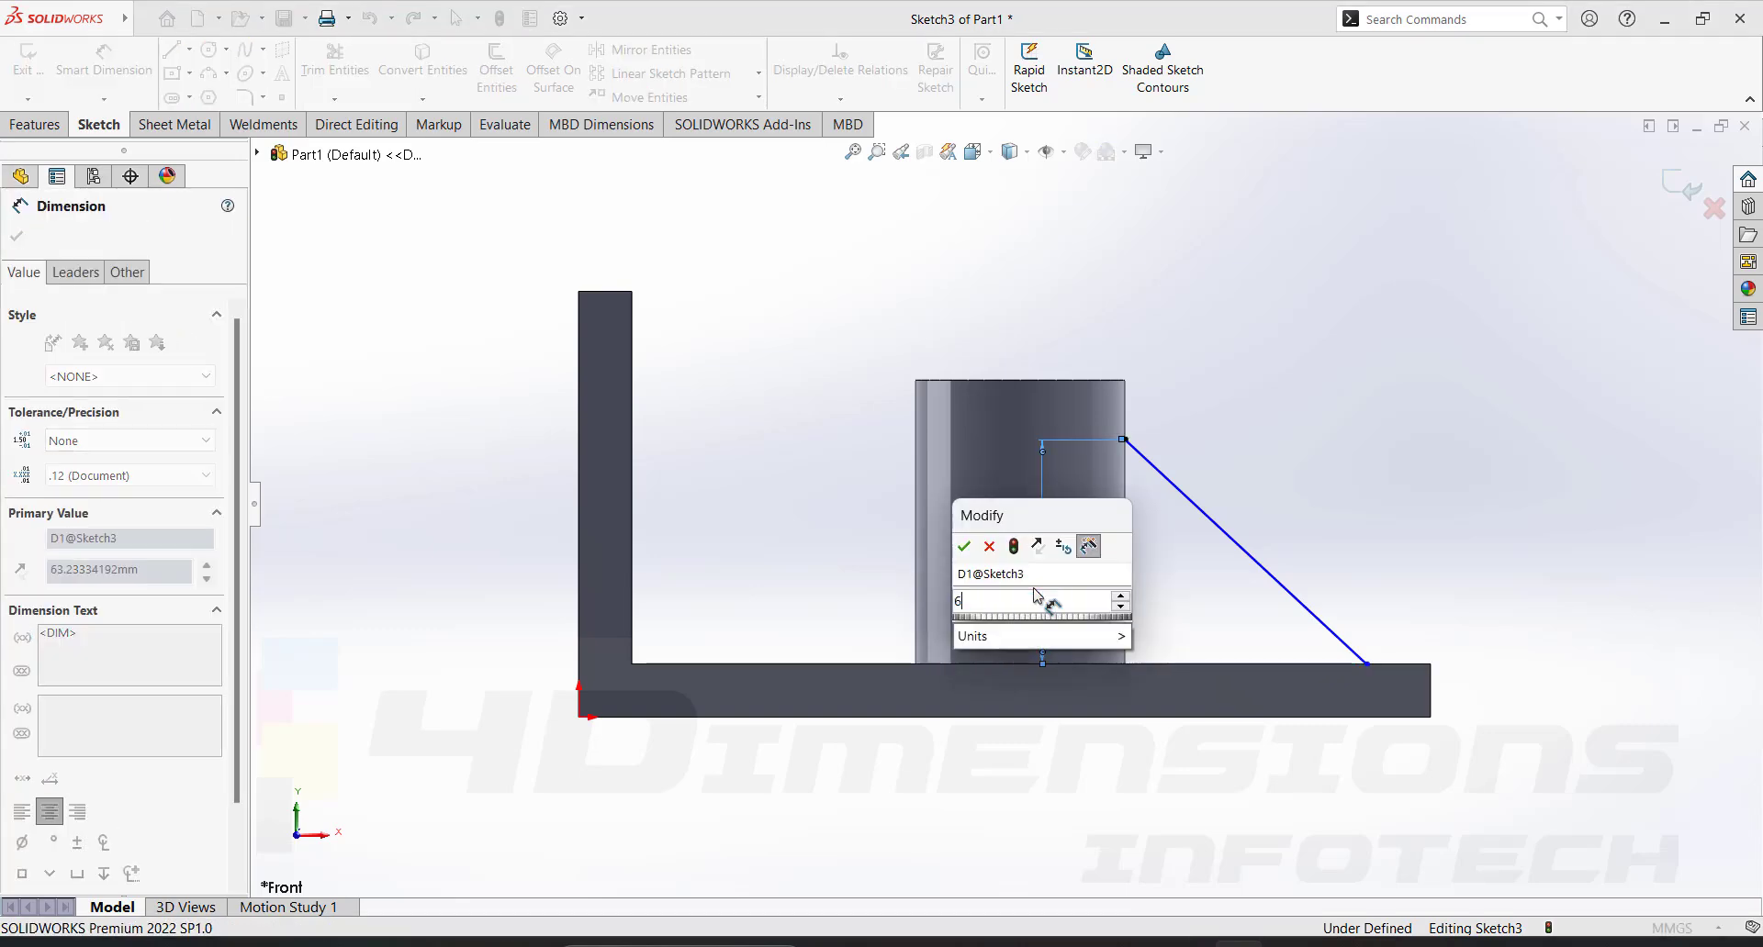
{"action": "key", "text": "Return"}
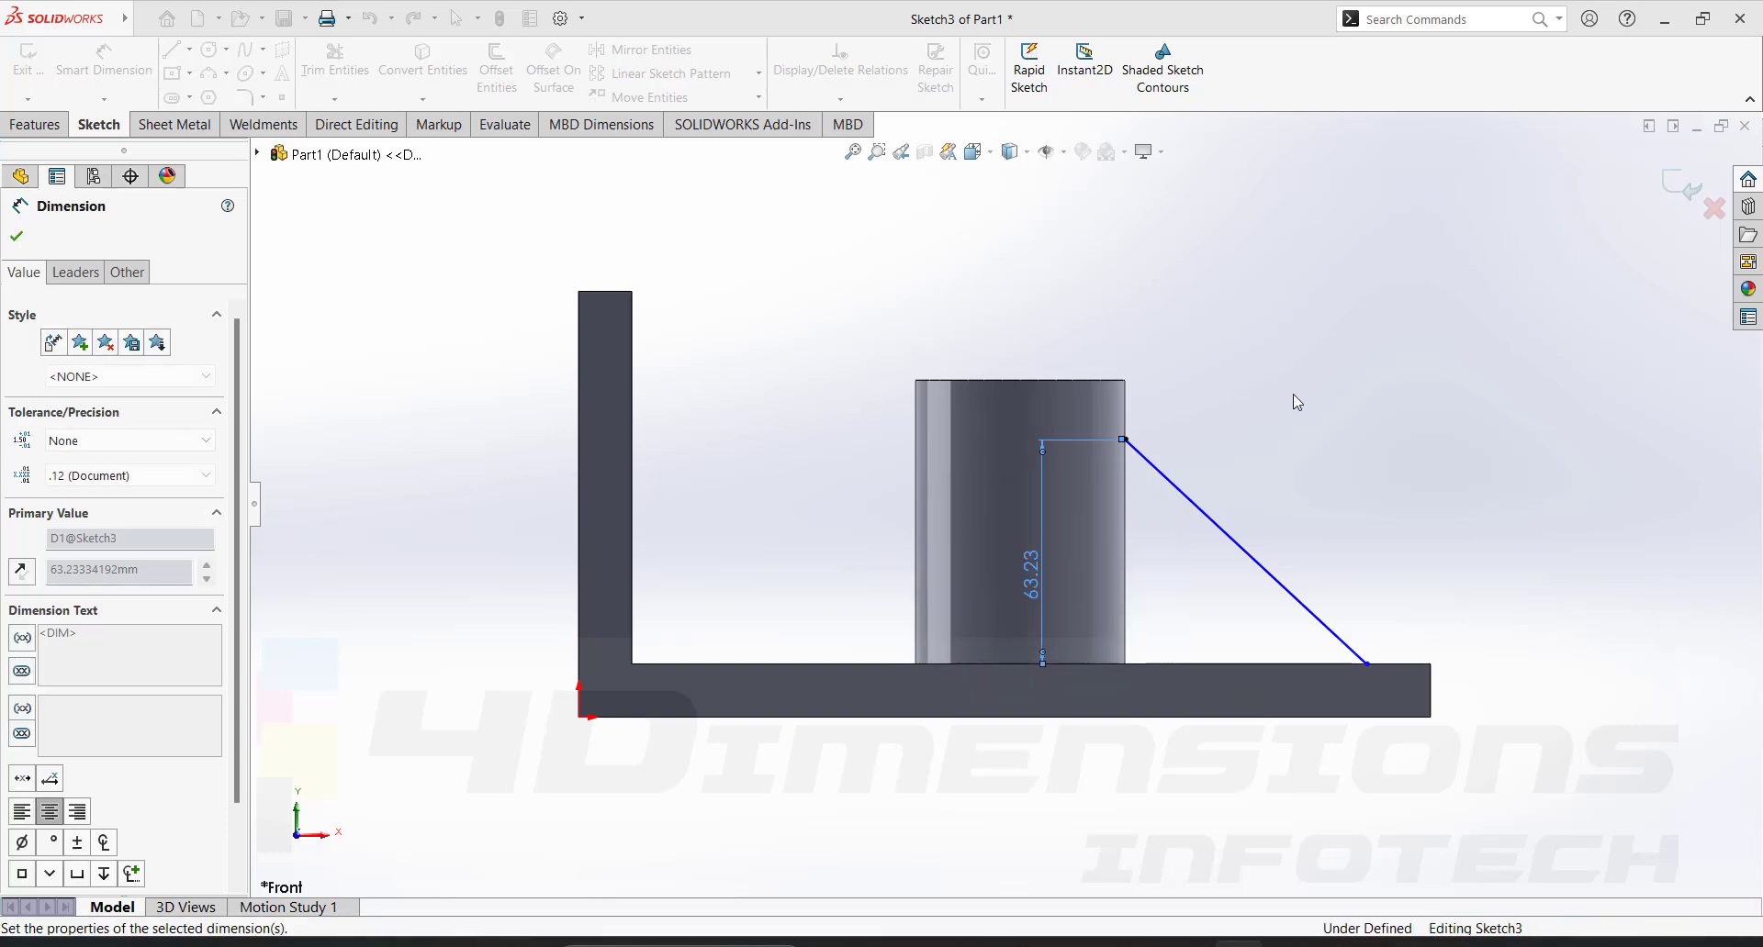
{"action": "key", "text": "Escape"}
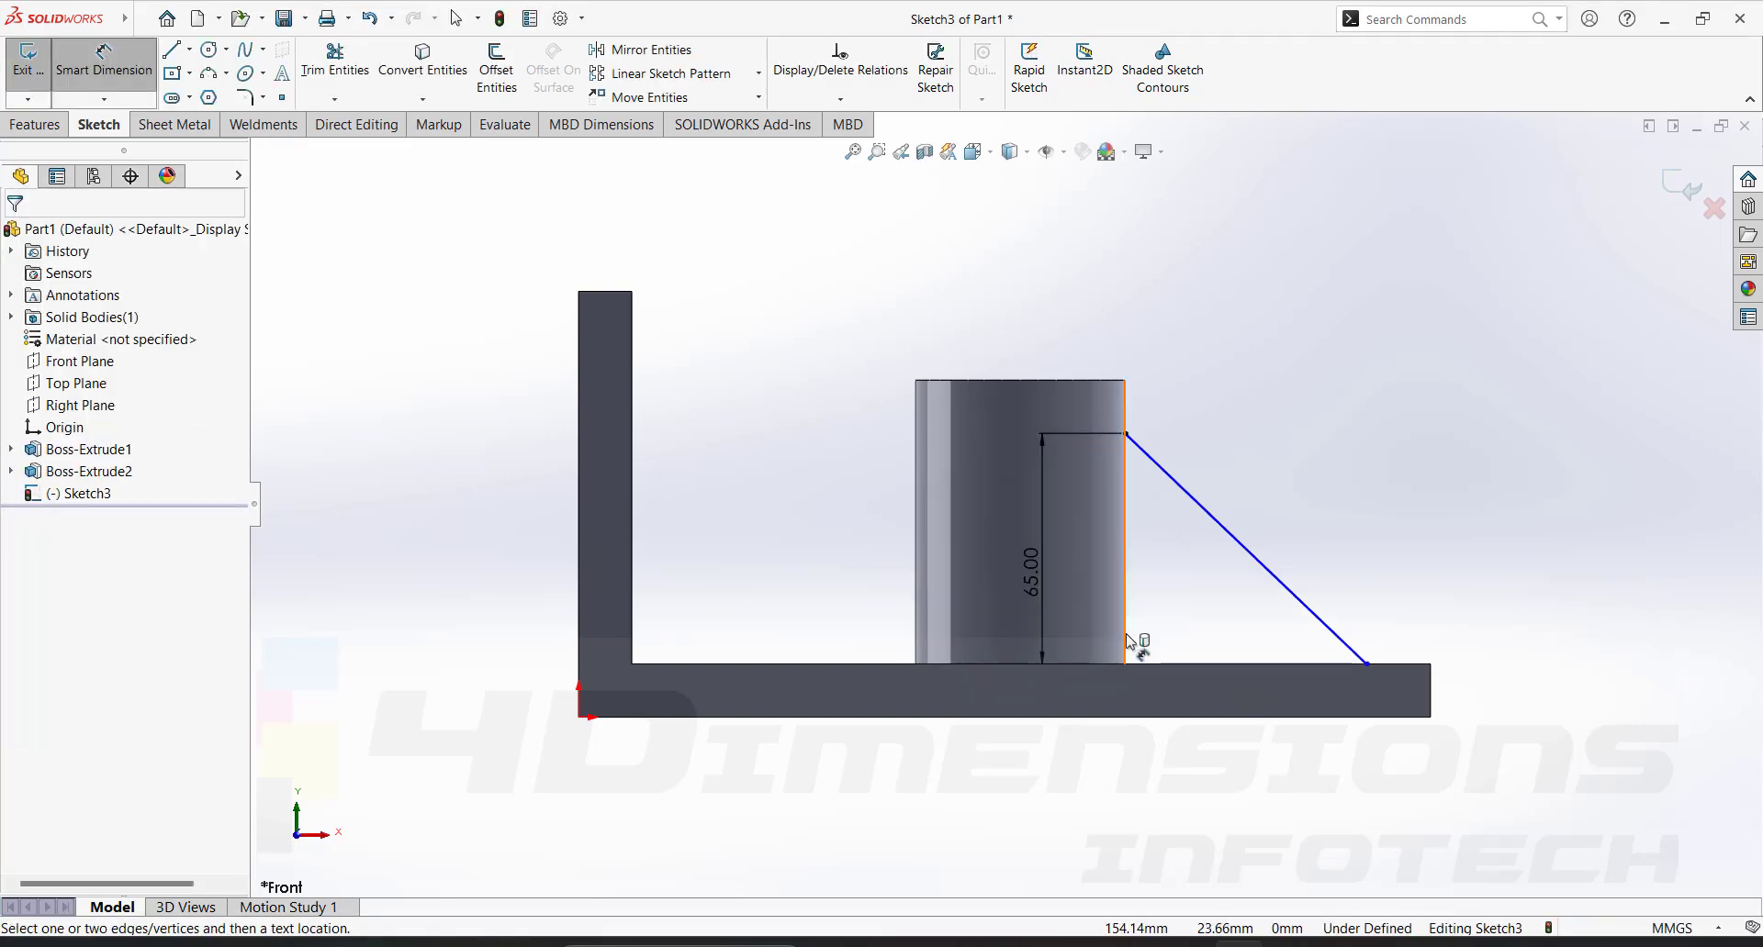
Dimension the horizontal distance from the cylinder's side to the line's lower endpoint and show the model in isometric view.
{"action": "left_click", "coordinate": [1127, 633]}
{"action": "left_click", "coordinate": [1366, 664]}
{"action": "left_click", "coordinate": [1212, 687]}
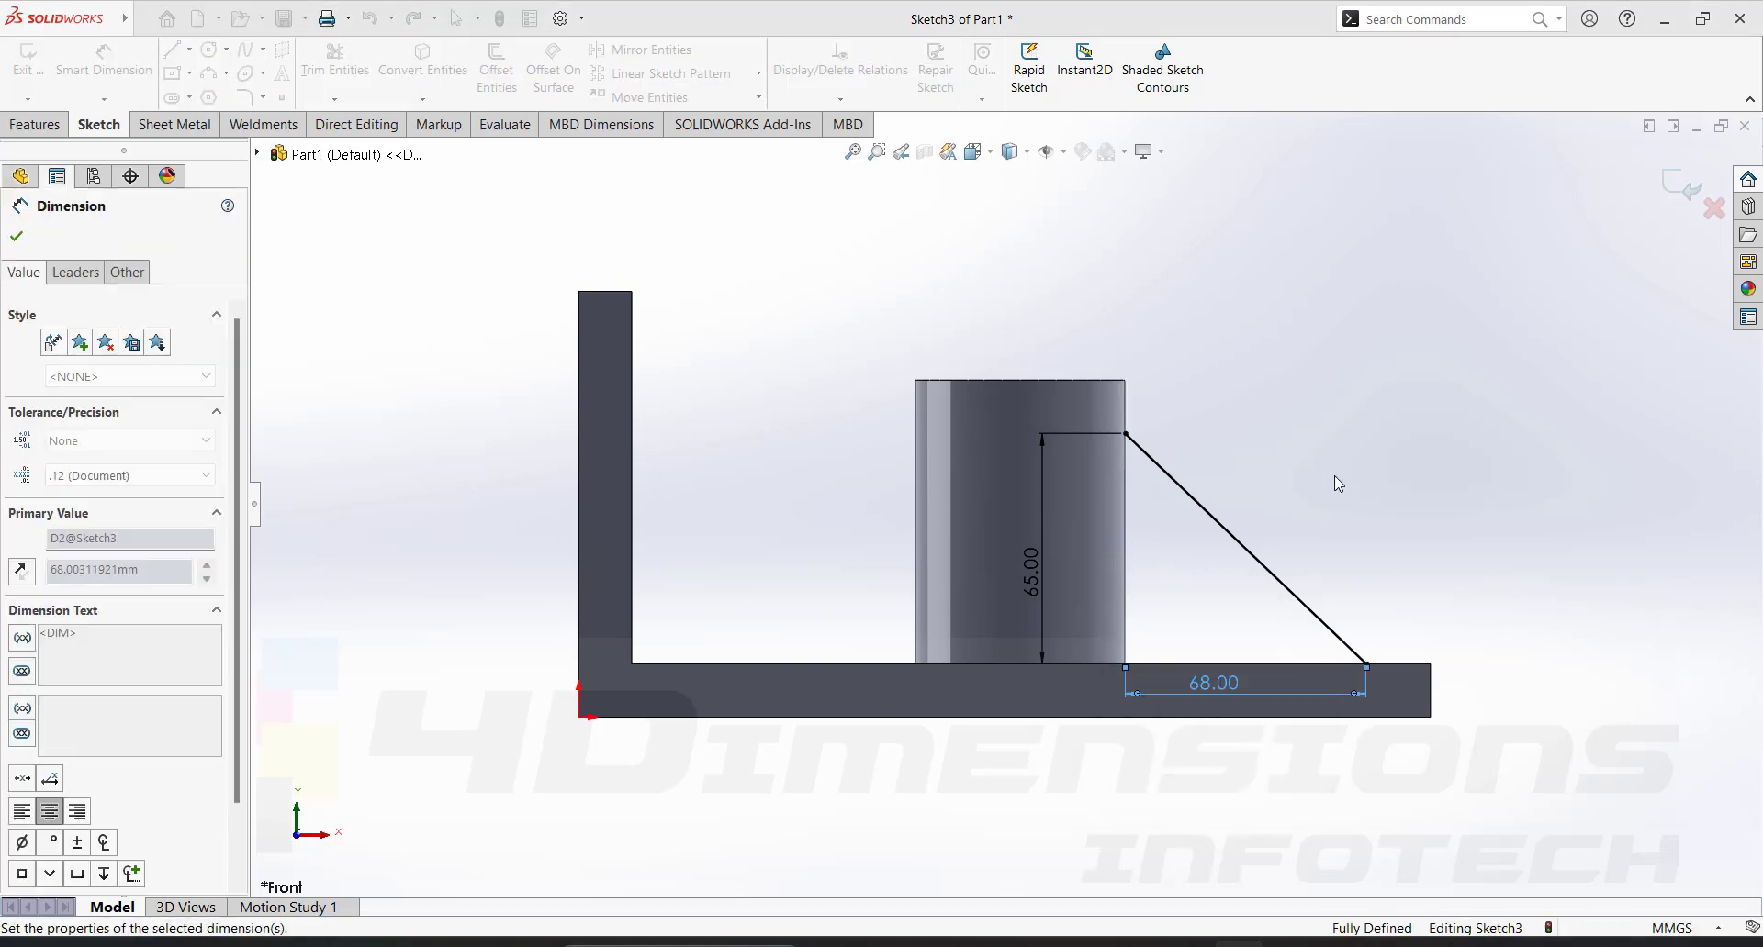
{"action": "key", "text": "Escape"}
{"action": "key", "text": "ctrl+7"}
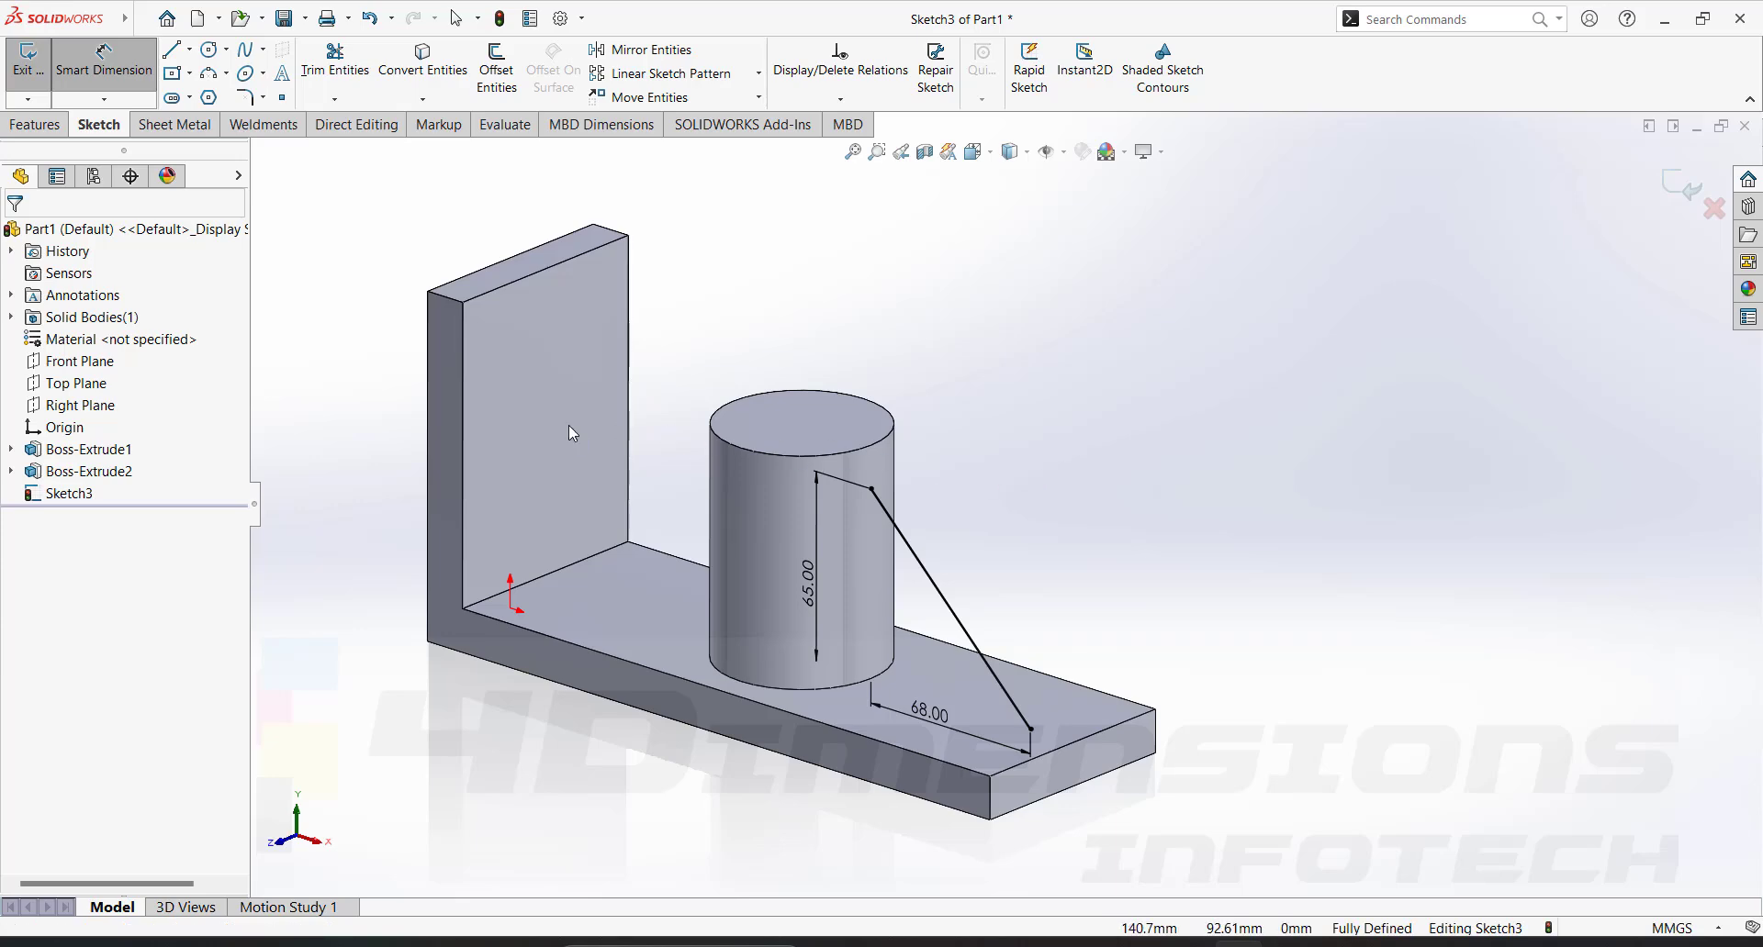
{"action": "key", "text": "Escape"}
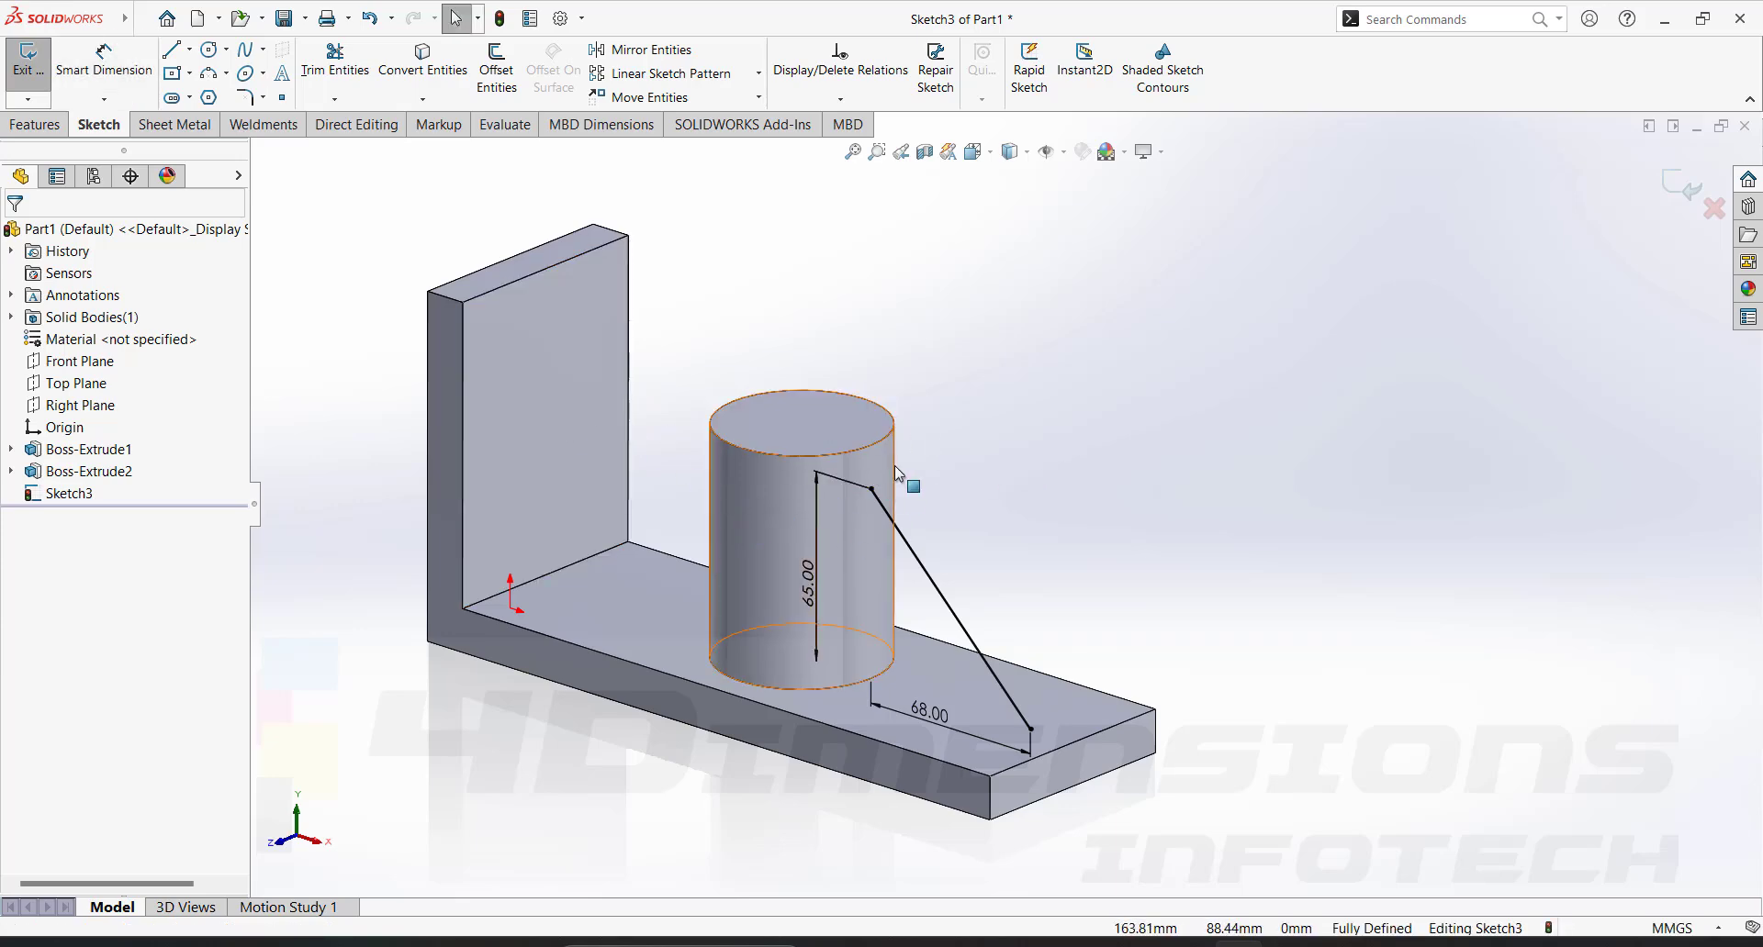
Create a rib from the sloping line between the cylinder and the base, with a thickness of 14 mm applied to both sides.
{"action": "left_click", "coordinate": [36, 125]}
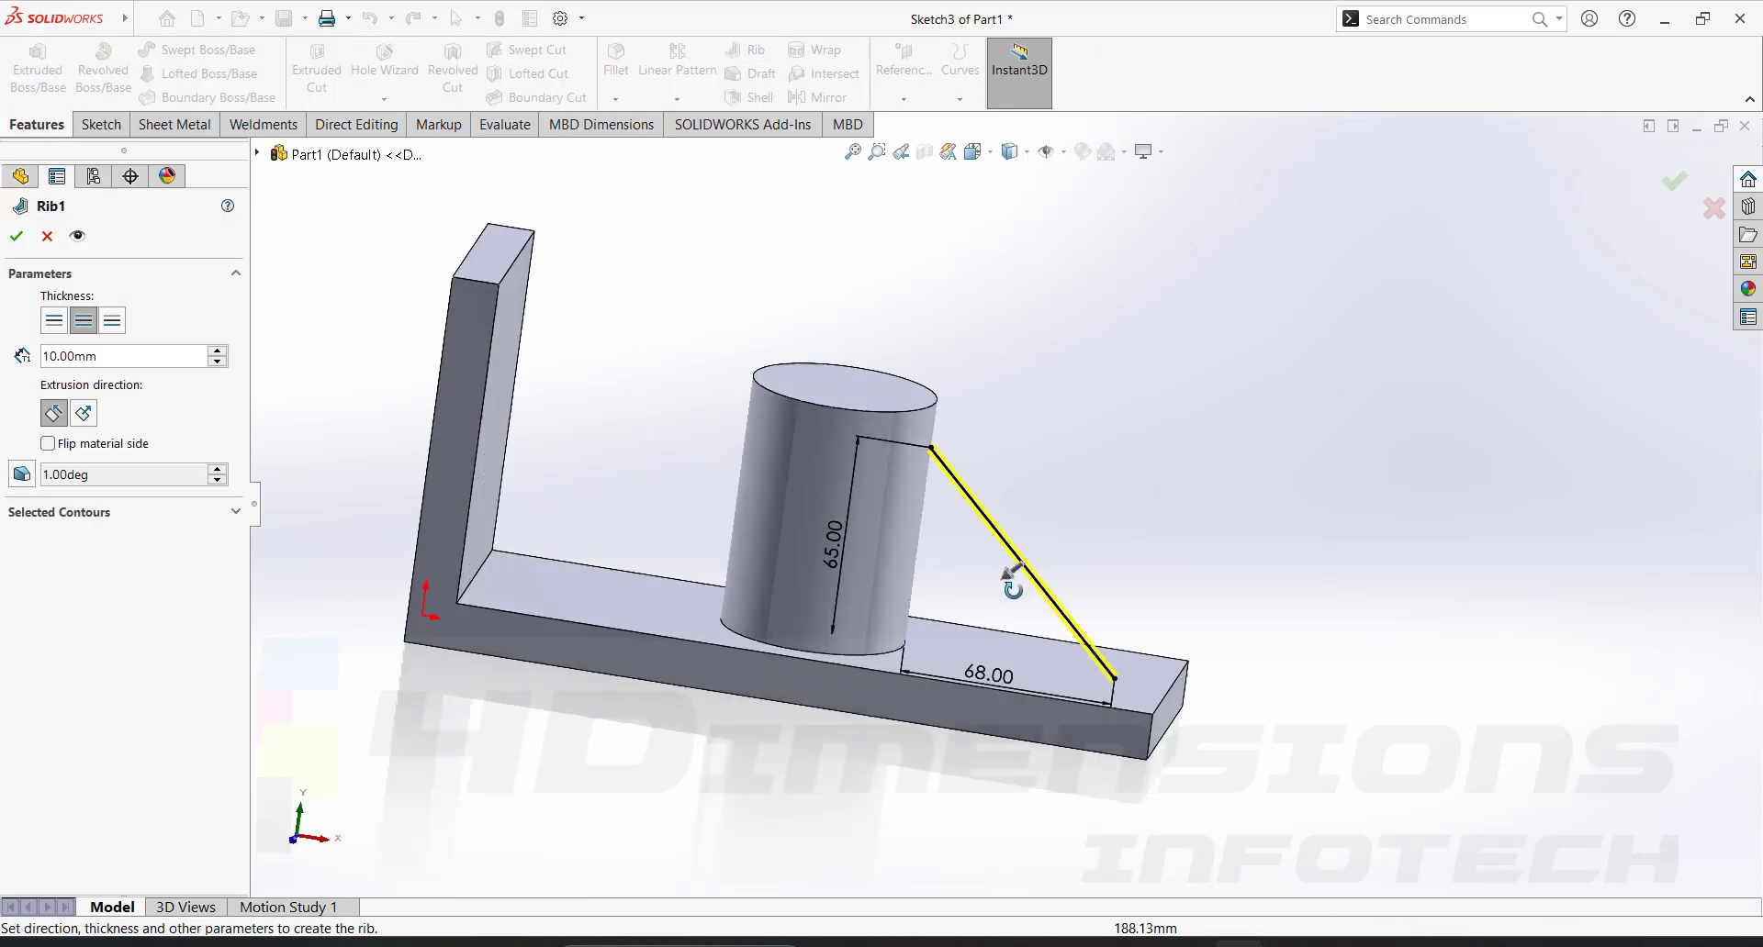
{"action": "scroll", "coordinate": [1010, 569], "scroll_direction": "down", "scroll_amount": 3}
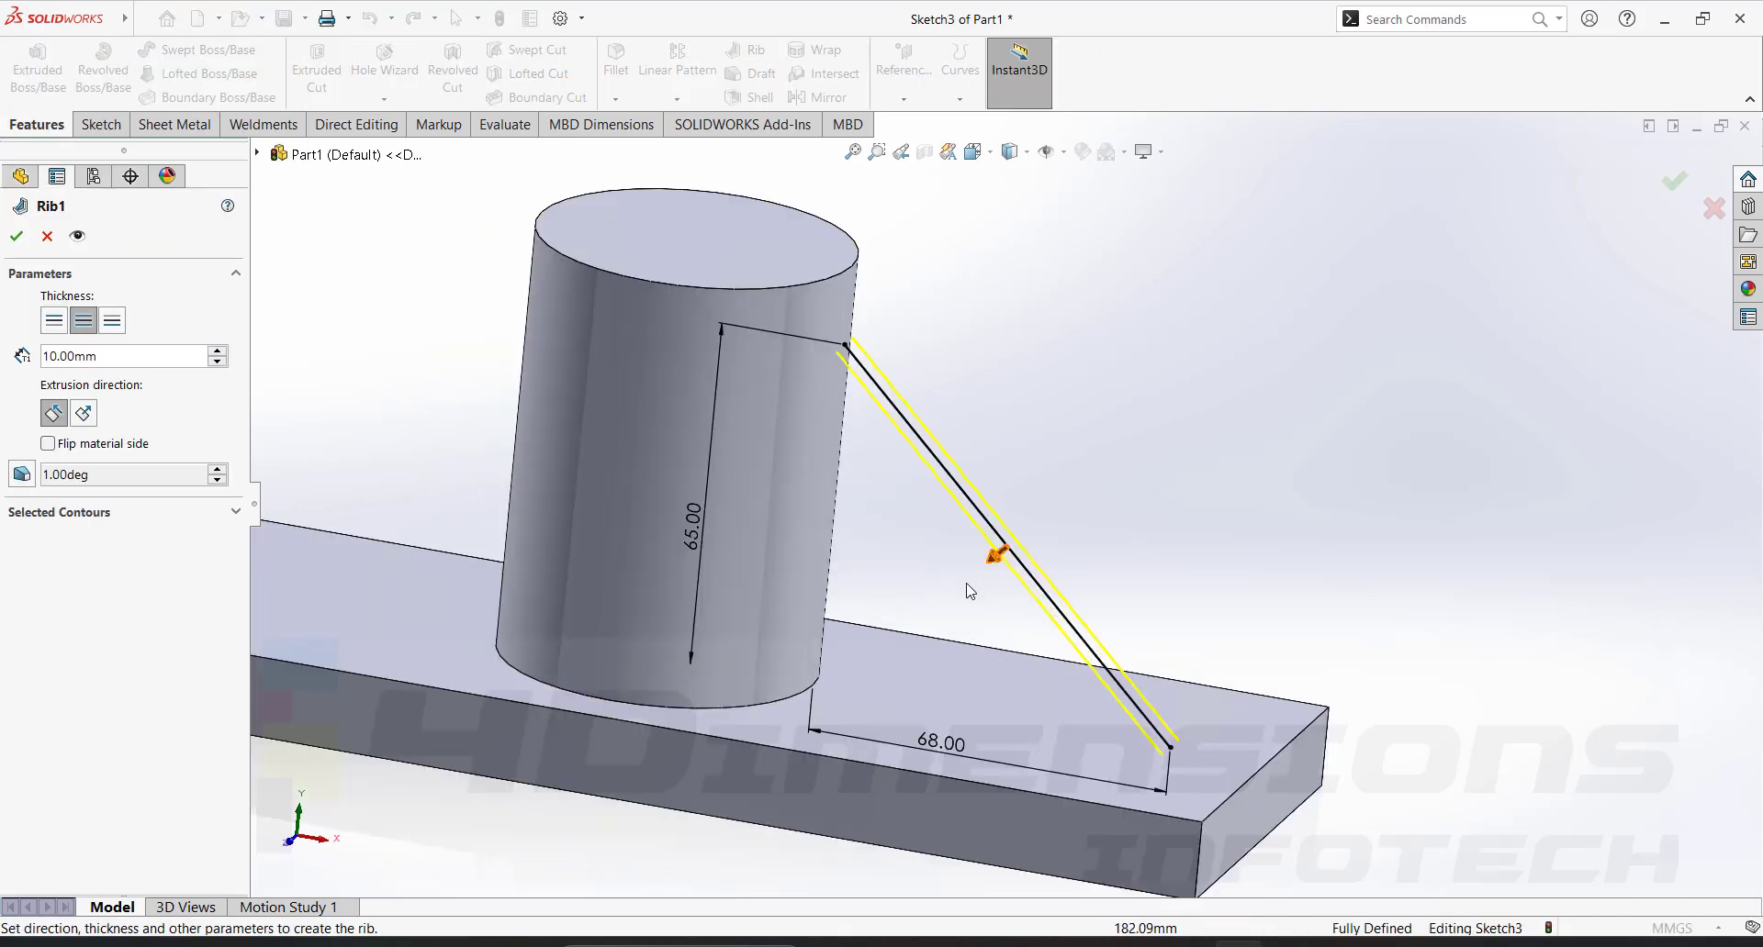
{"action": "scroll", "coordinate": [986, 541], "scroll_direction": "up", "scroll_amount": 2}
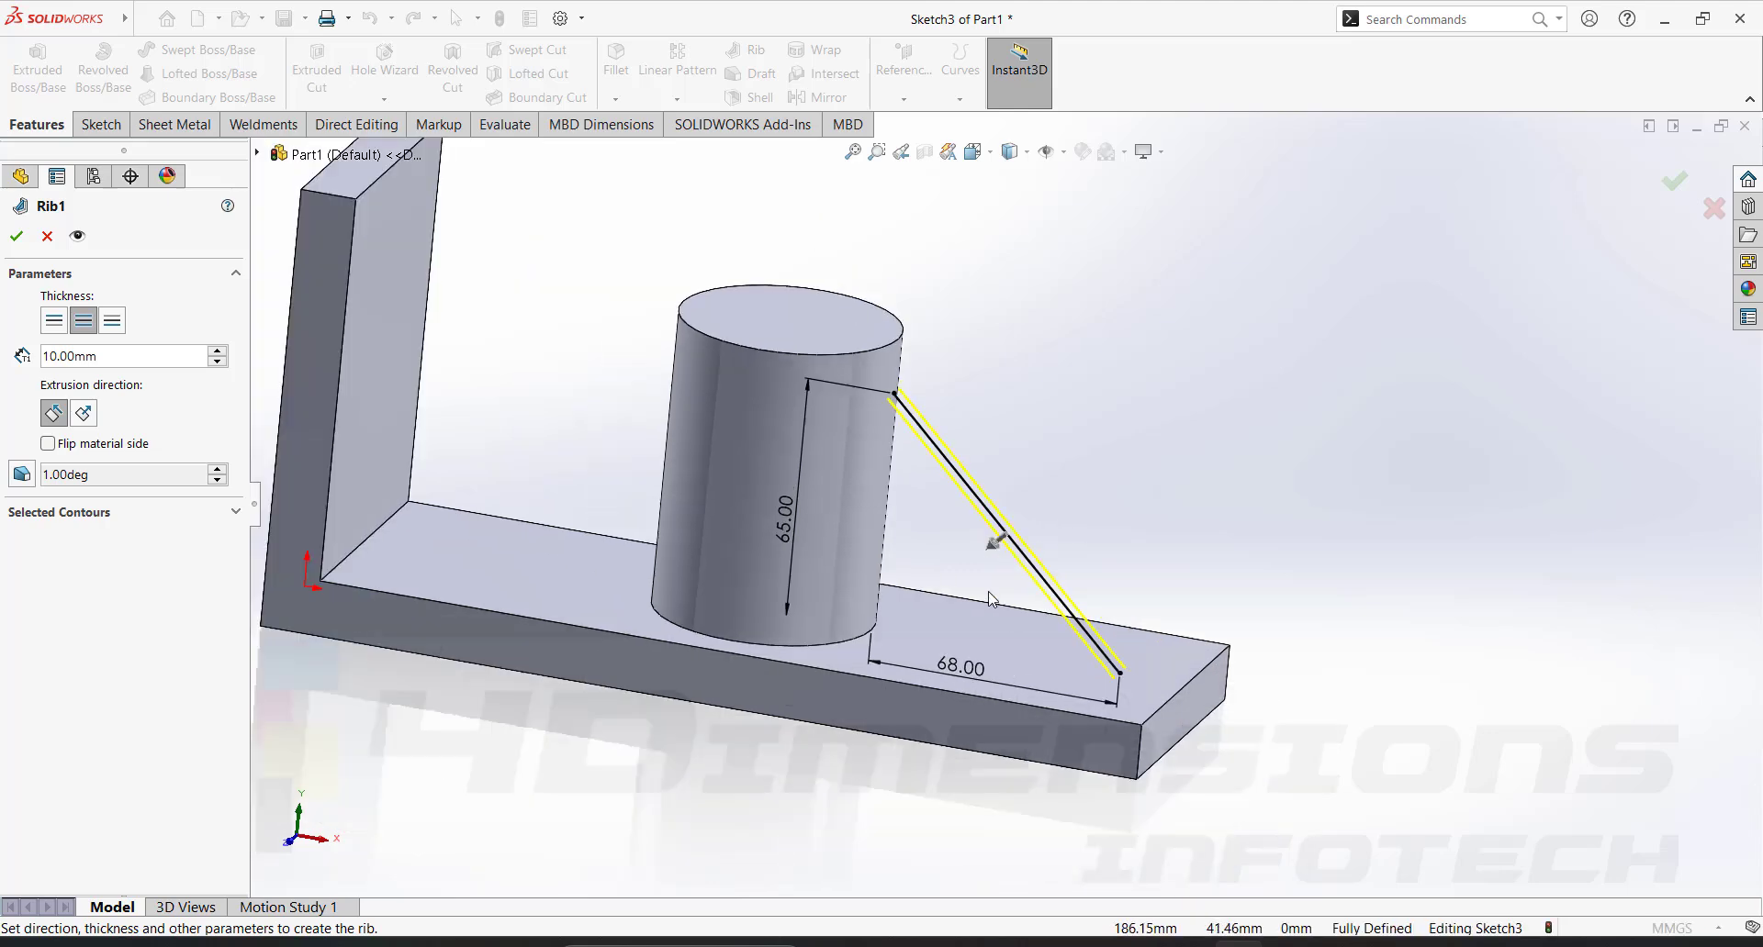
{"action": "middle_click_drag", "start_coordinate": [1062, 488], "coordinate": [872, 478]}
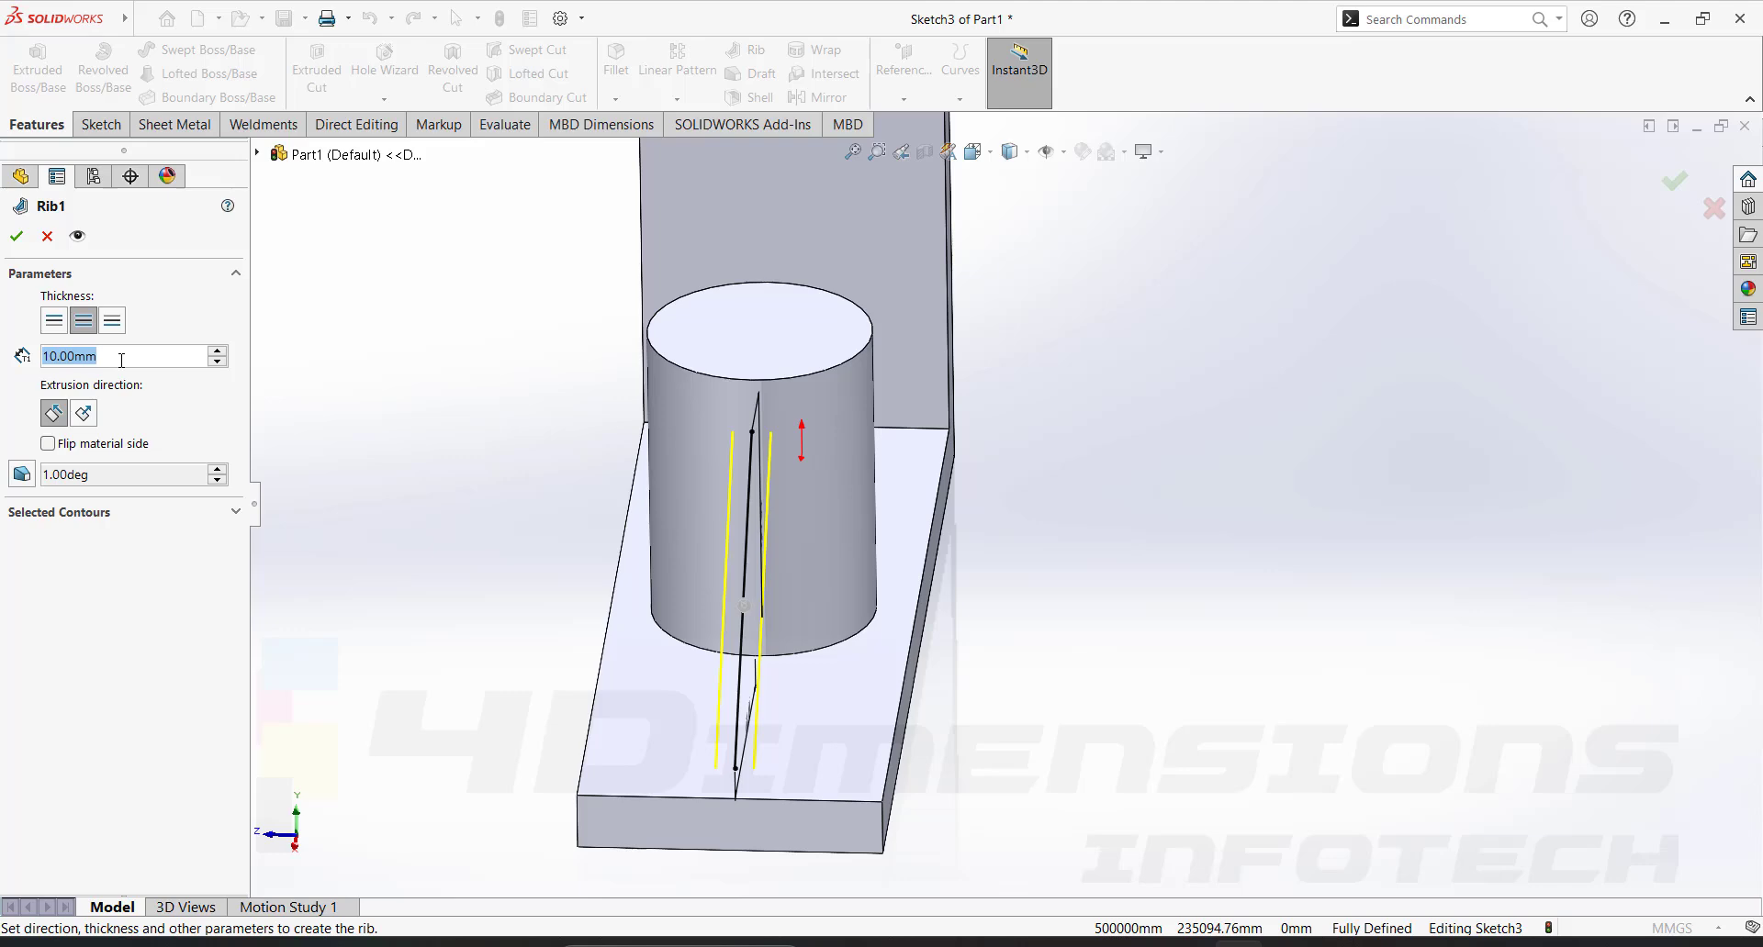
{"action": "type", "text": "14"}
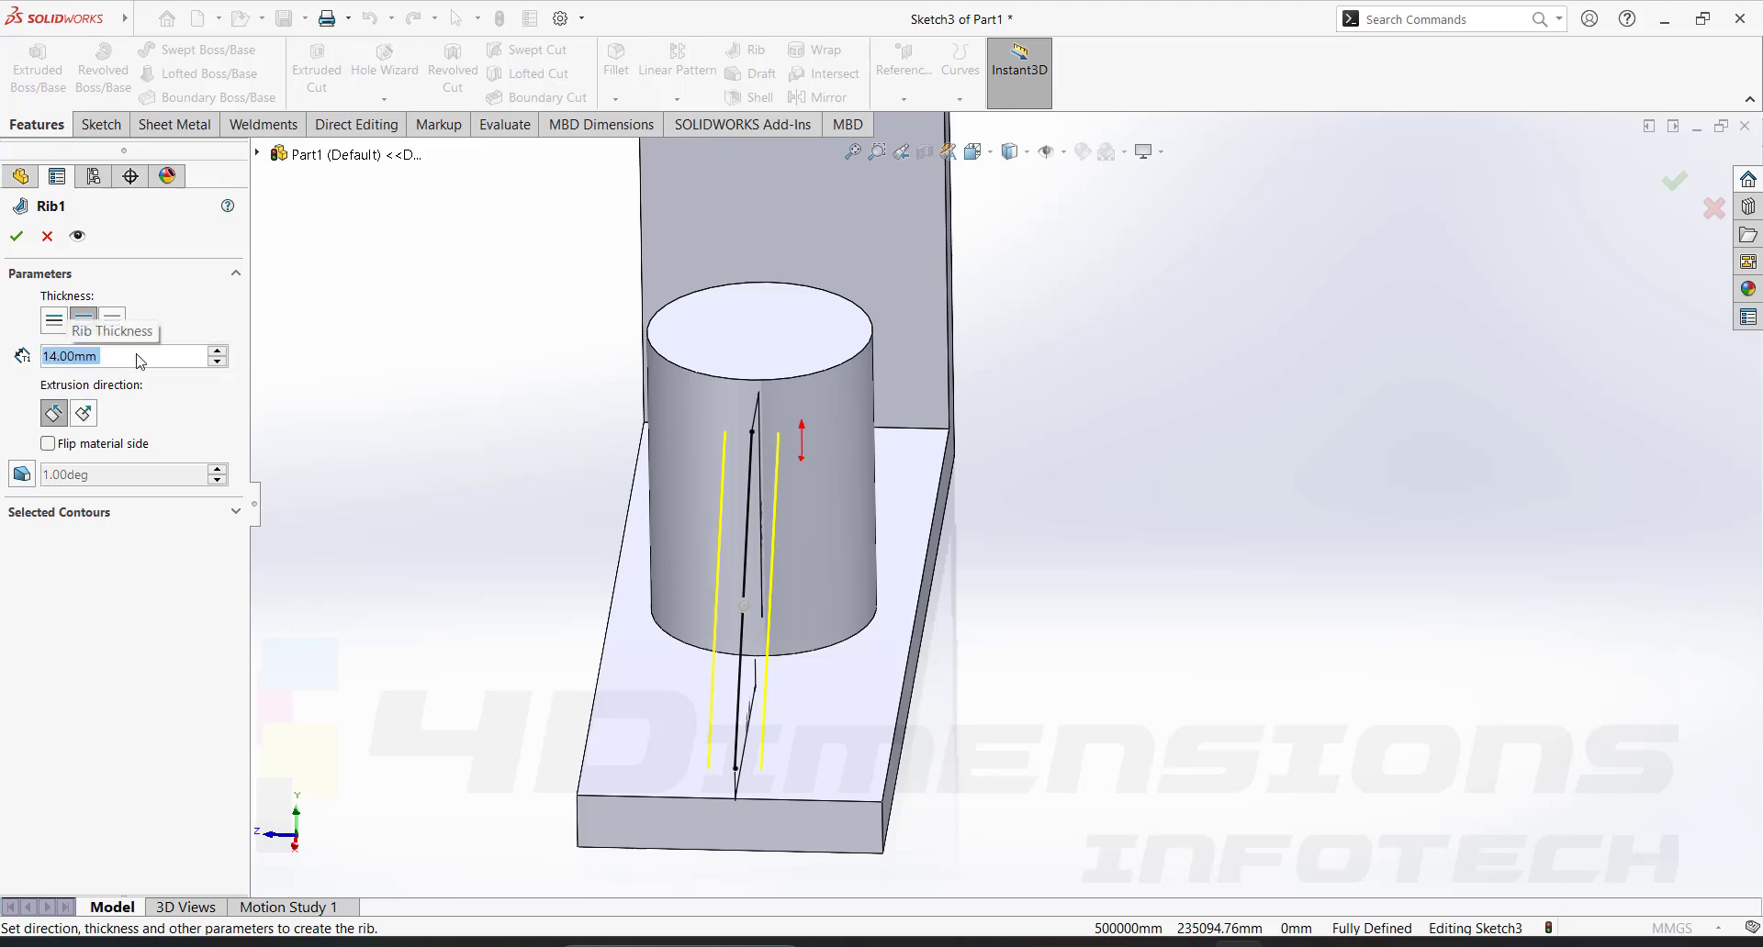
{"action": "scroll", "coordinate": [1017, 439], "scroll_direction": "down", "scroll_amount": 5}
{"action": "mouse_move", "coordinate": [1017, 439]}
{"action": "middle_mouse_down"}
{"action": "mouse_move", "coordinate": [1063, 402]}
{"action": "mouse_move", "coordinate": [951, 416]}
{"action": "mouse_move", "coordinate": [1023, 393]}
{"action": "middle_mouse_up"}
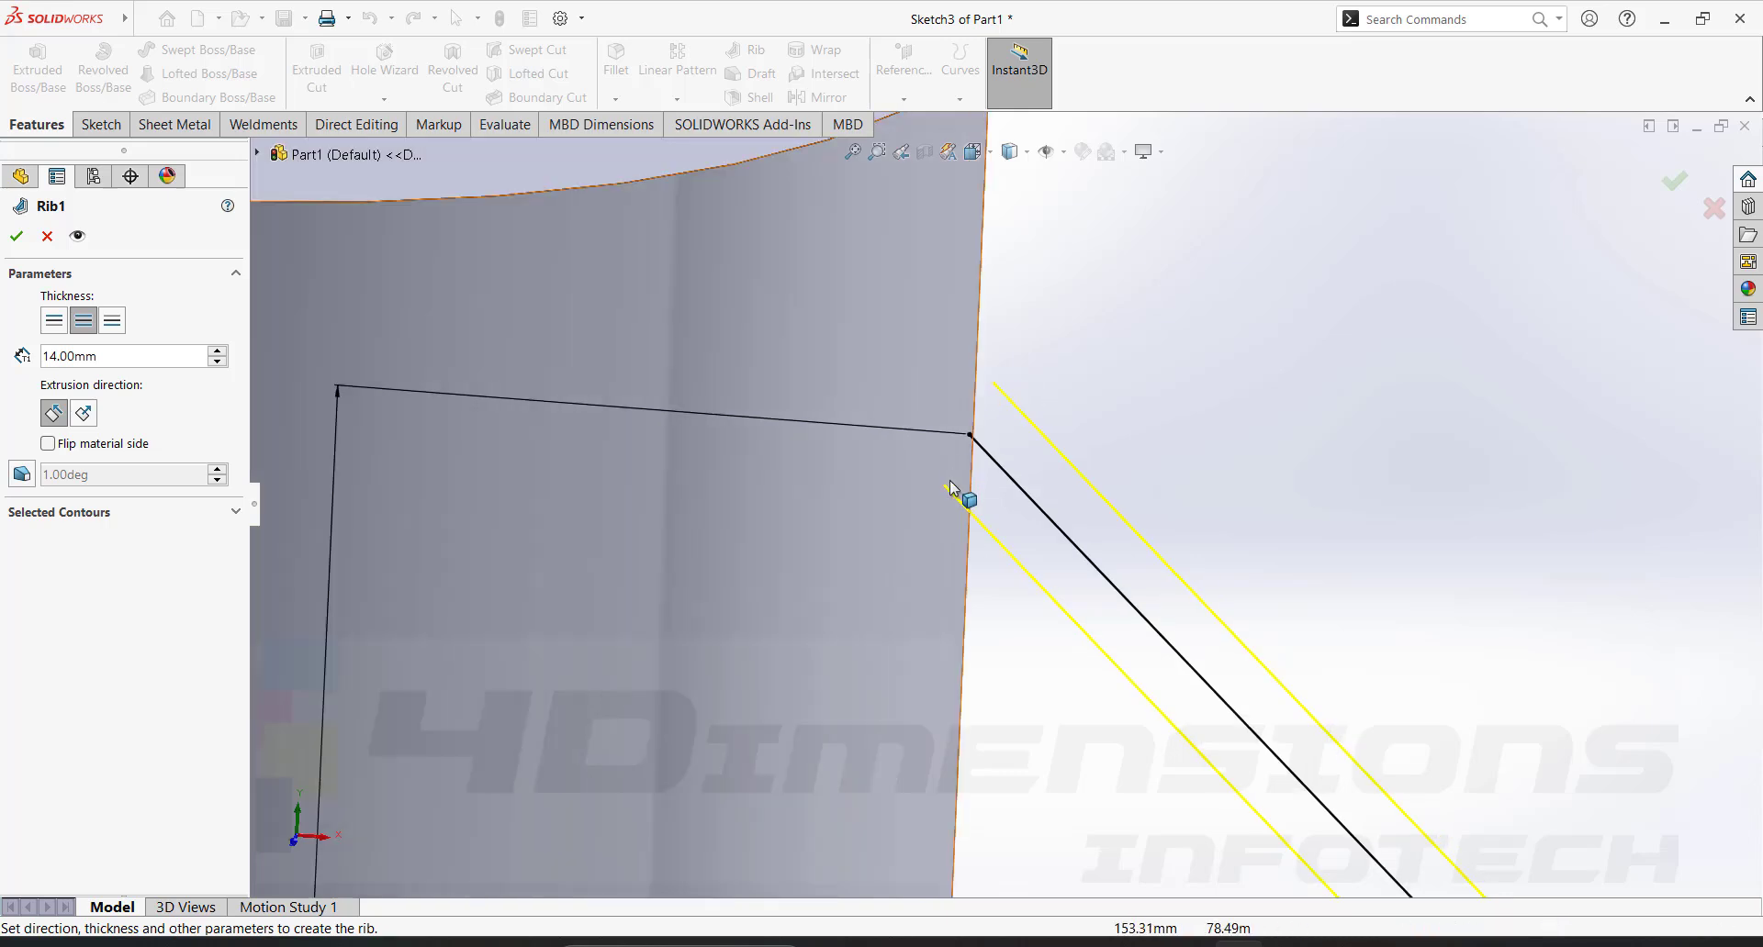
{"action": "mouse_move", "coordinate": [1070, 404]}
{"action": "middle_mouse_down"}
{"action": "mouse_move", "coordinate": [1055, 445]}
{"action": "mouse_move", "coordinate": [1003, 425]}
{"action": "mouse_move", "coordinate": [1011, 500]}
{"action": "mouse_move", "coordinate": [985, 441]}
{"action": "middle_mouse_up"}
{"action": "left_click", "coordinate": [923, 284]}
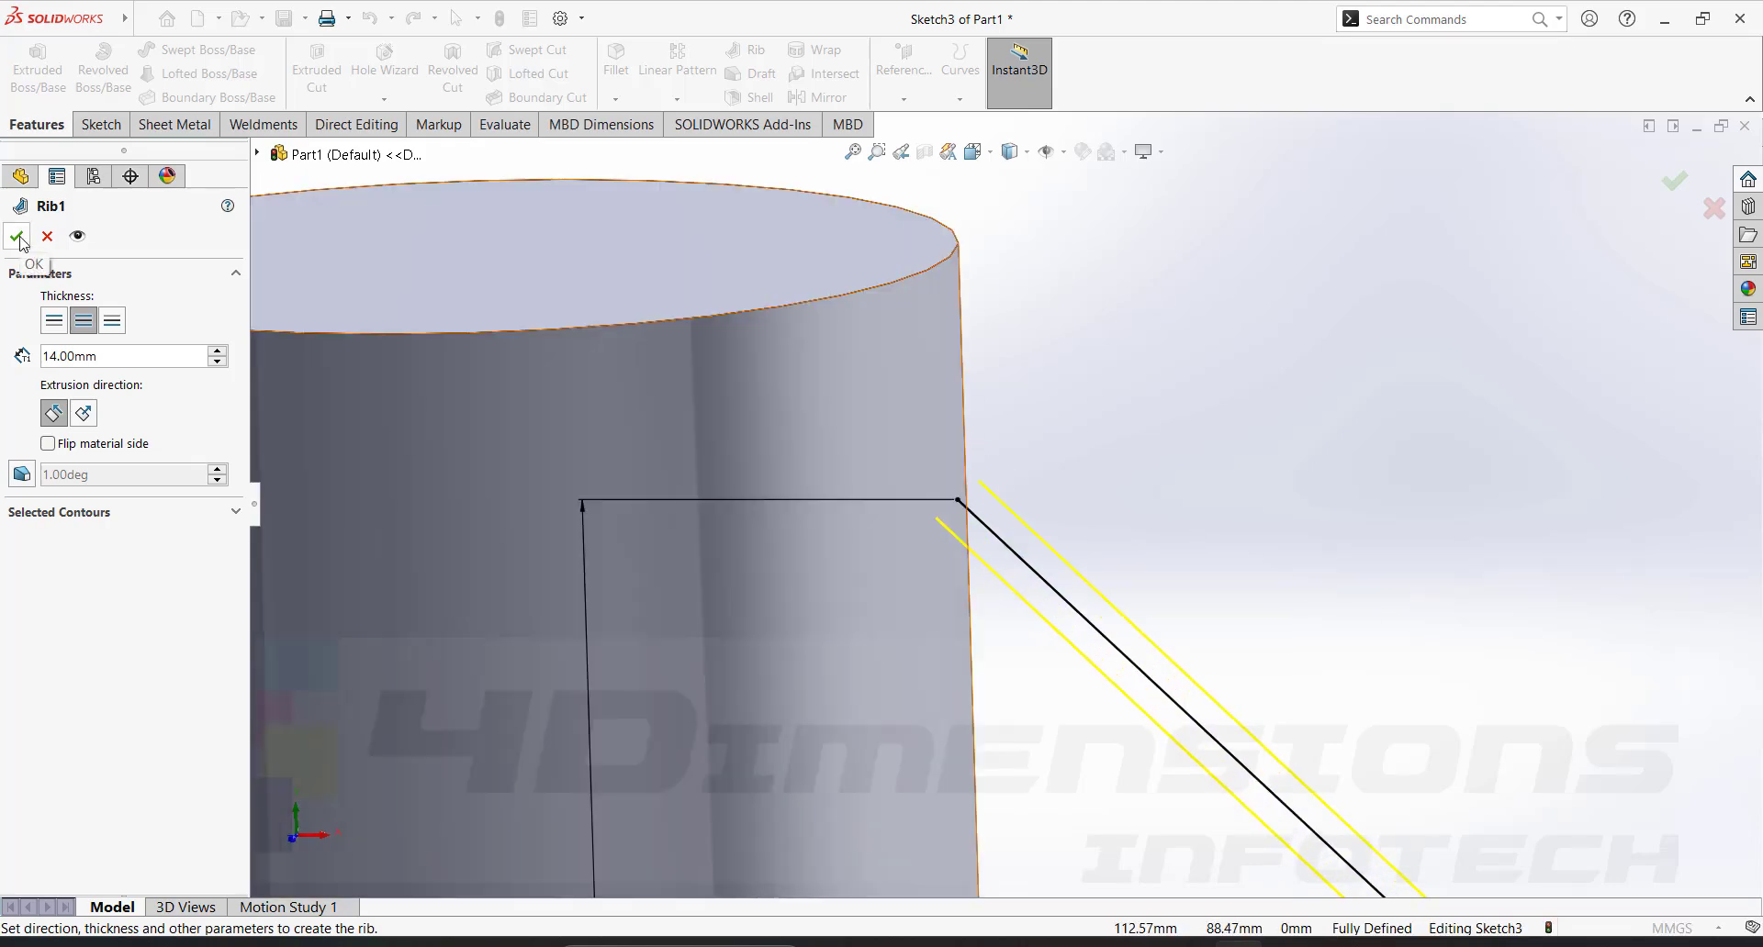
{"action": "left_click", "coordinate": [18, 237]}
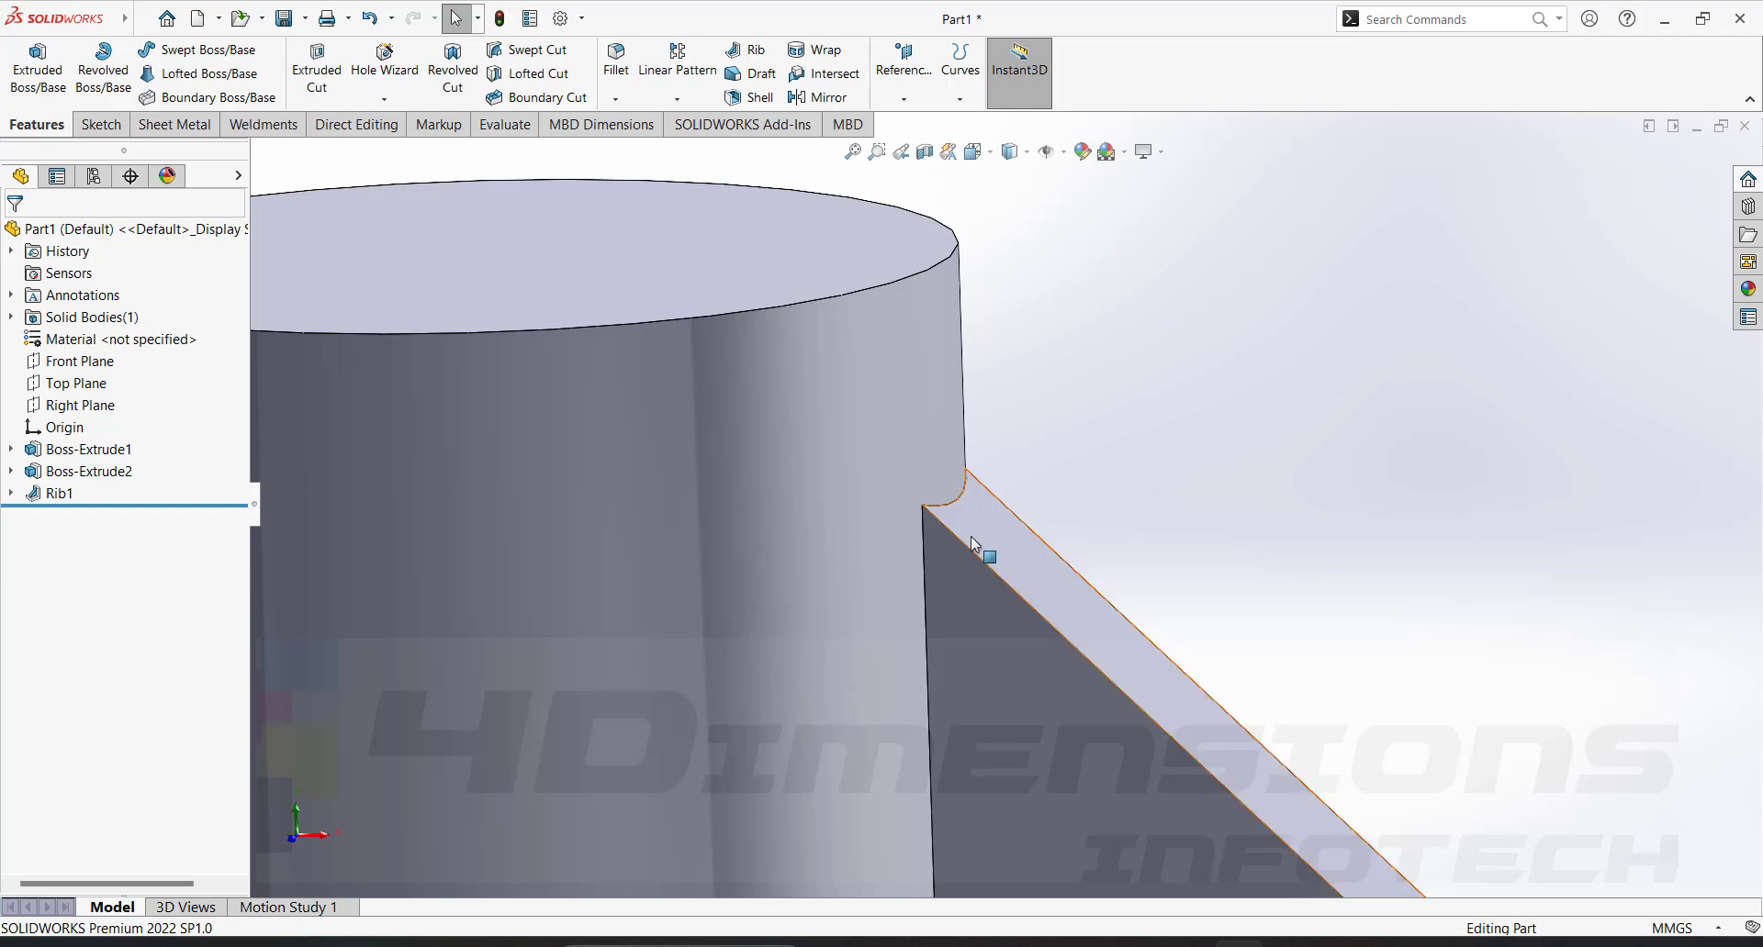
Examine how the rib's upper end meets the cylinder's curved face from different angles.
{"action": "scroll", "coordinate": [974, 488], "scroll_direction": "down", "scroll_amount": 2}
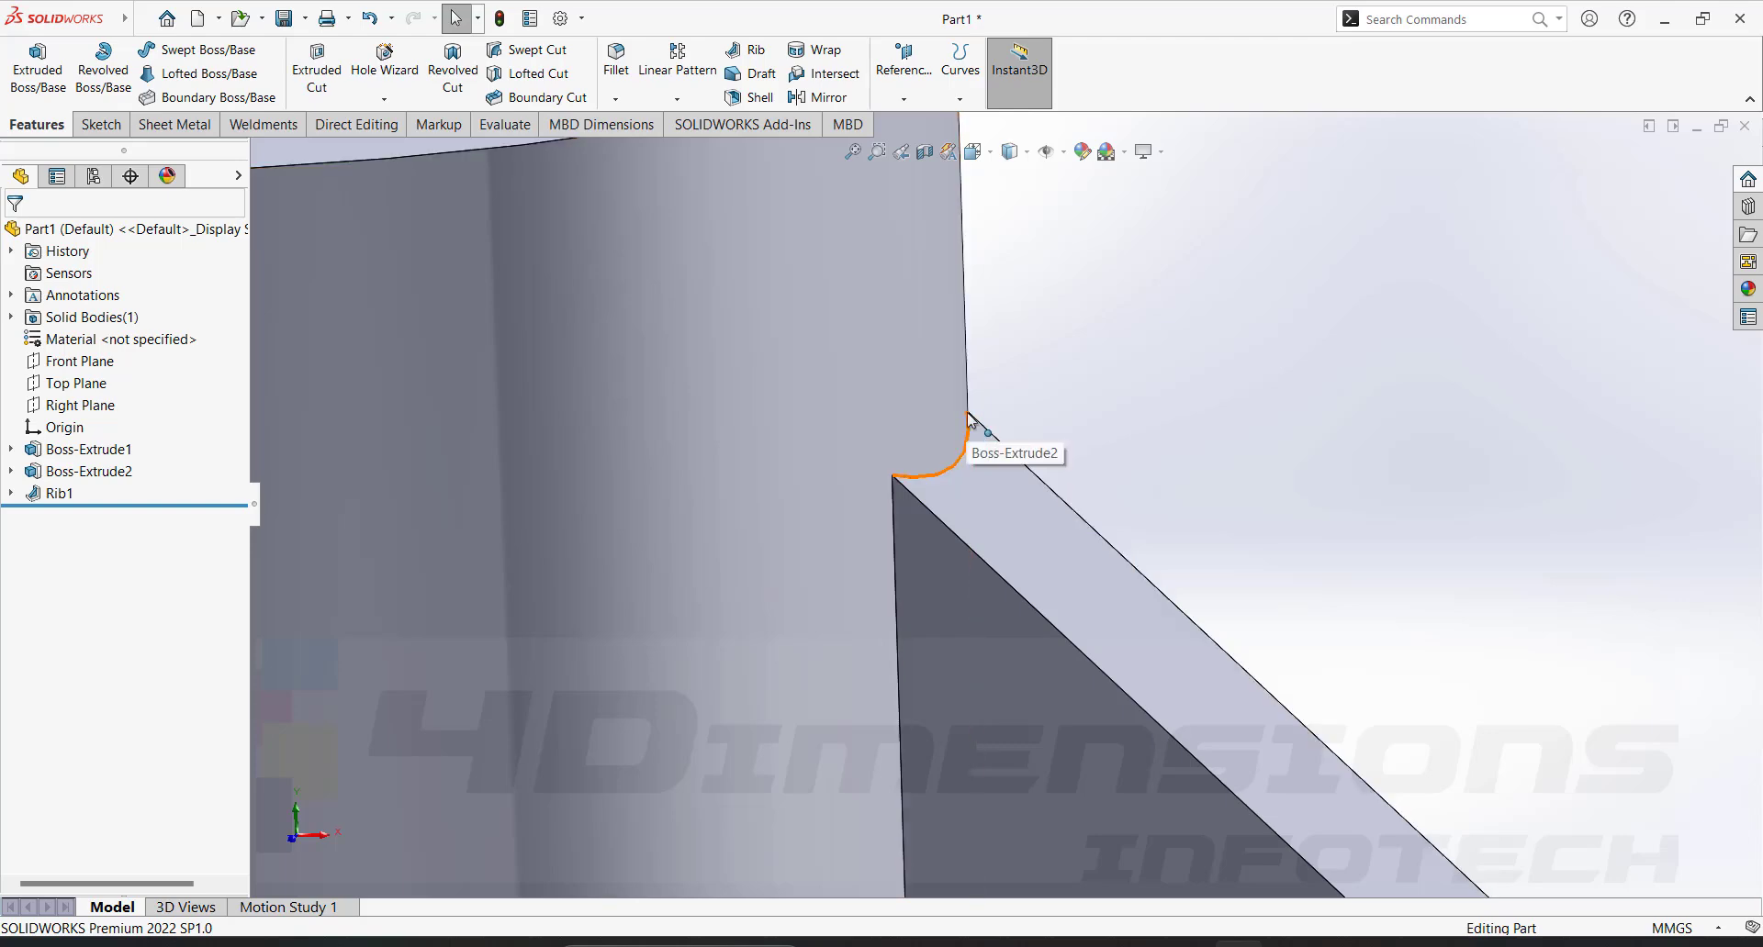
{"action": "scroll", "coordinate": [969, 420], "scroll_direction": "up", "scroll_amount": 5}
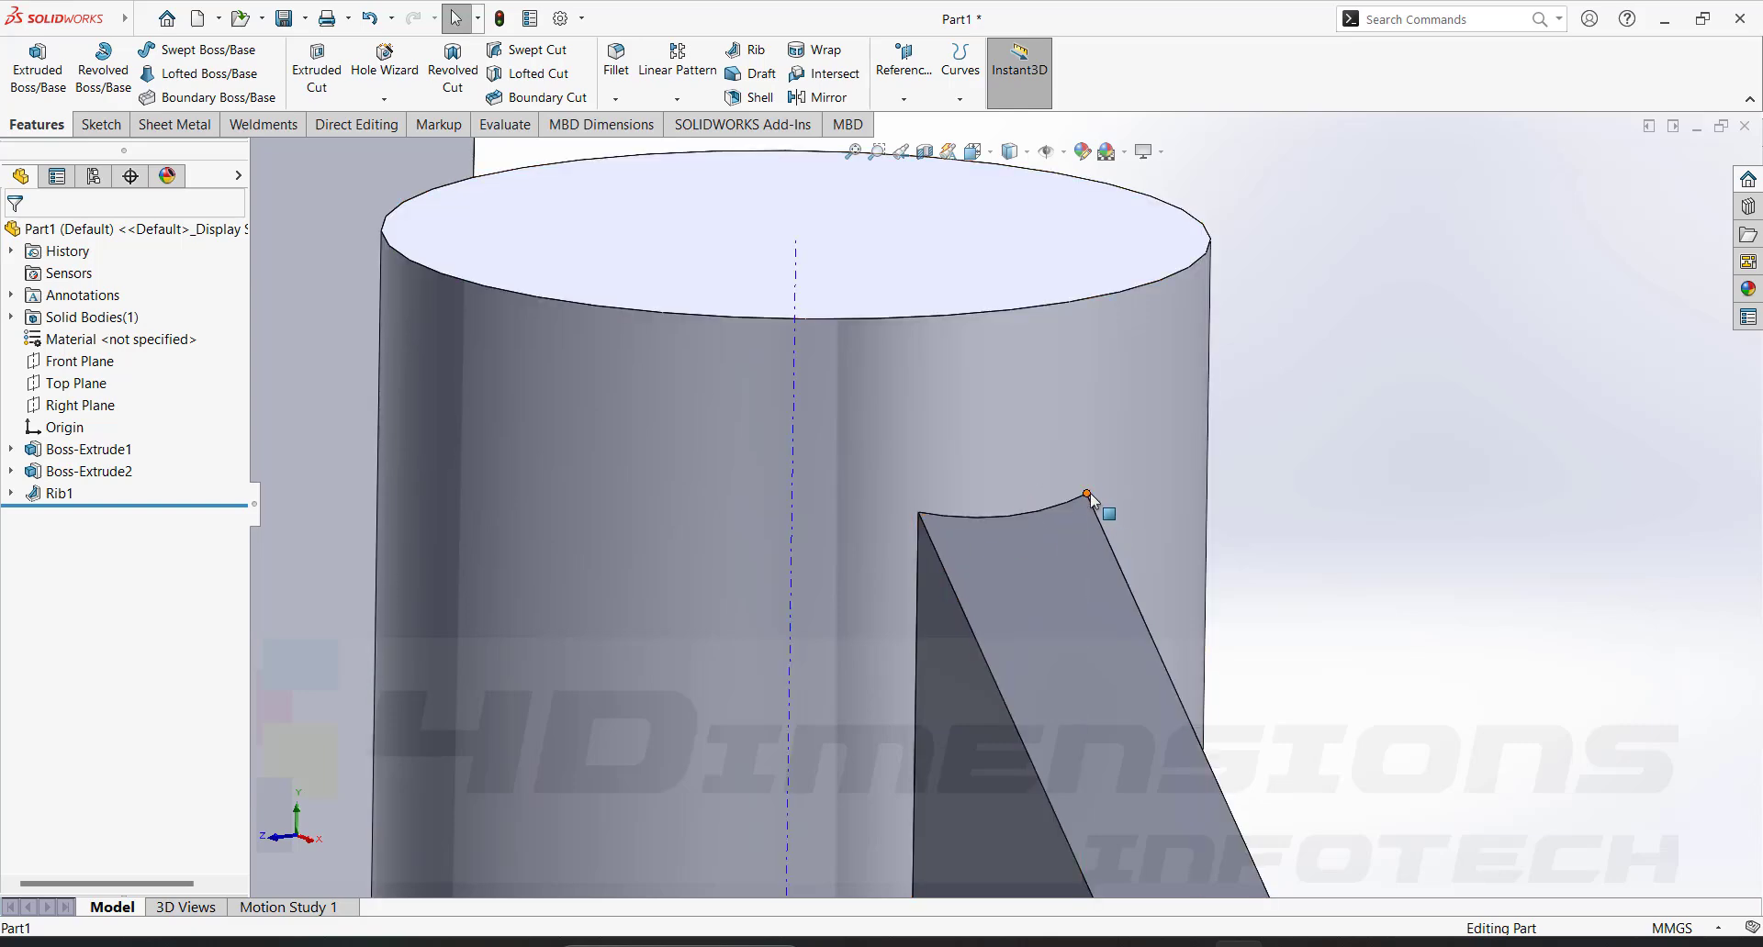
{"action": "scroll", "coordinate": [835, 450], "scroll_direction": "up", "scroll_amount": 3}
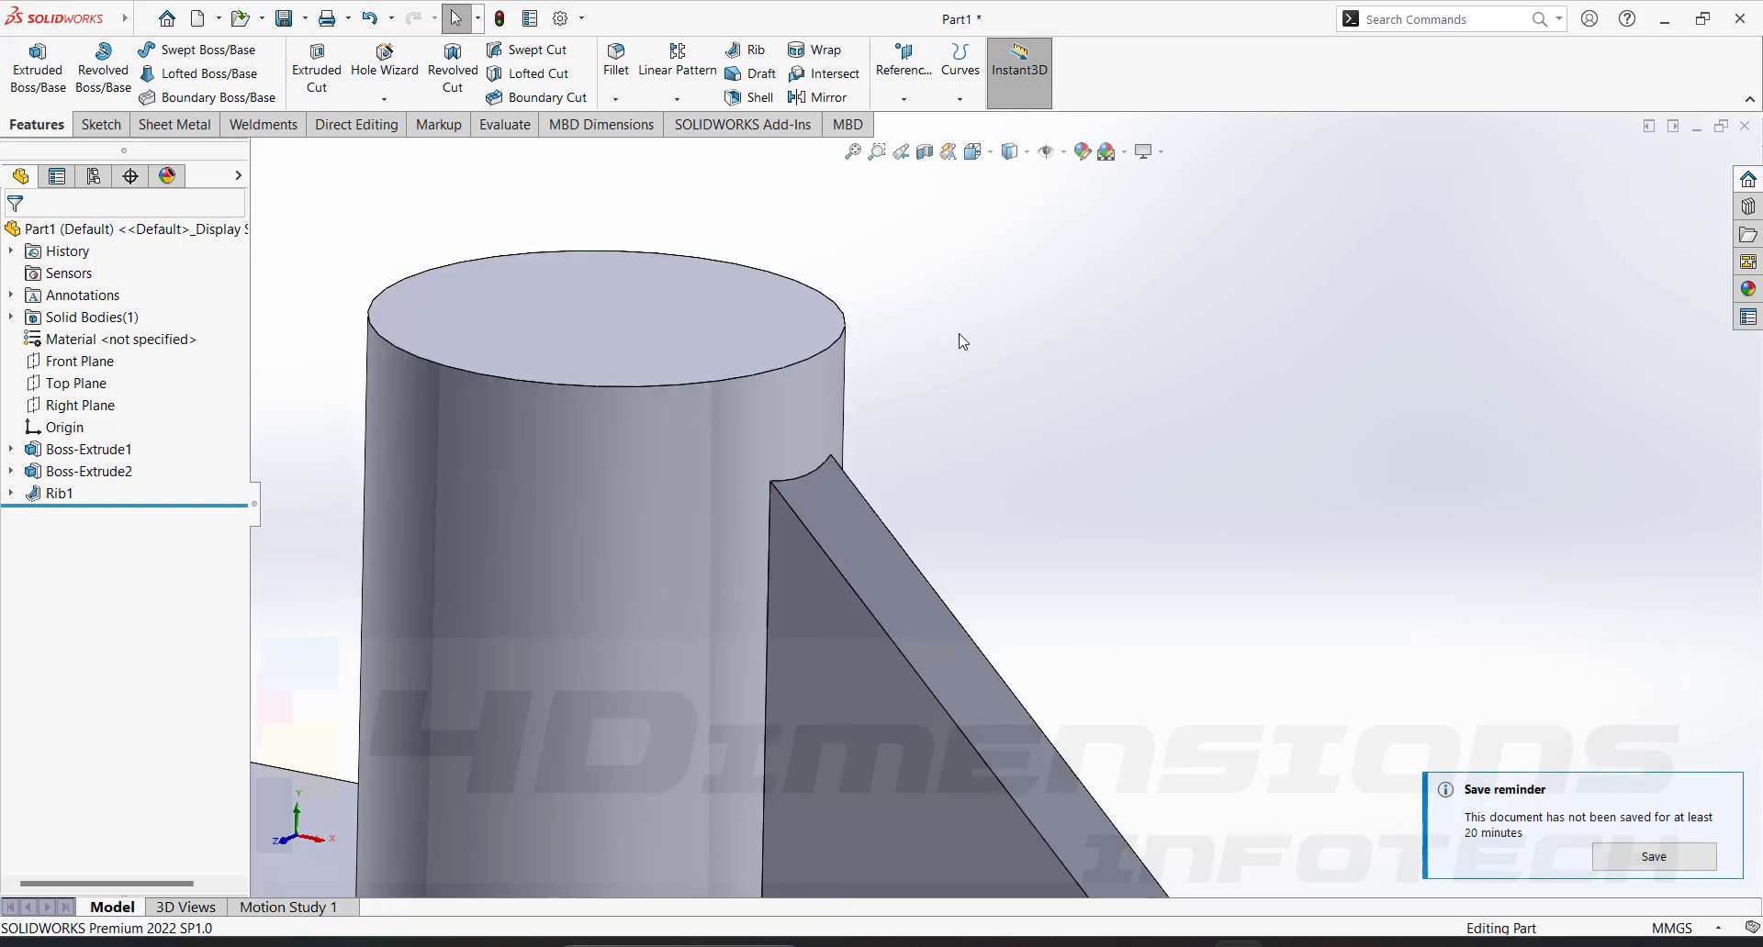
{"action": "key", "text": "f"}
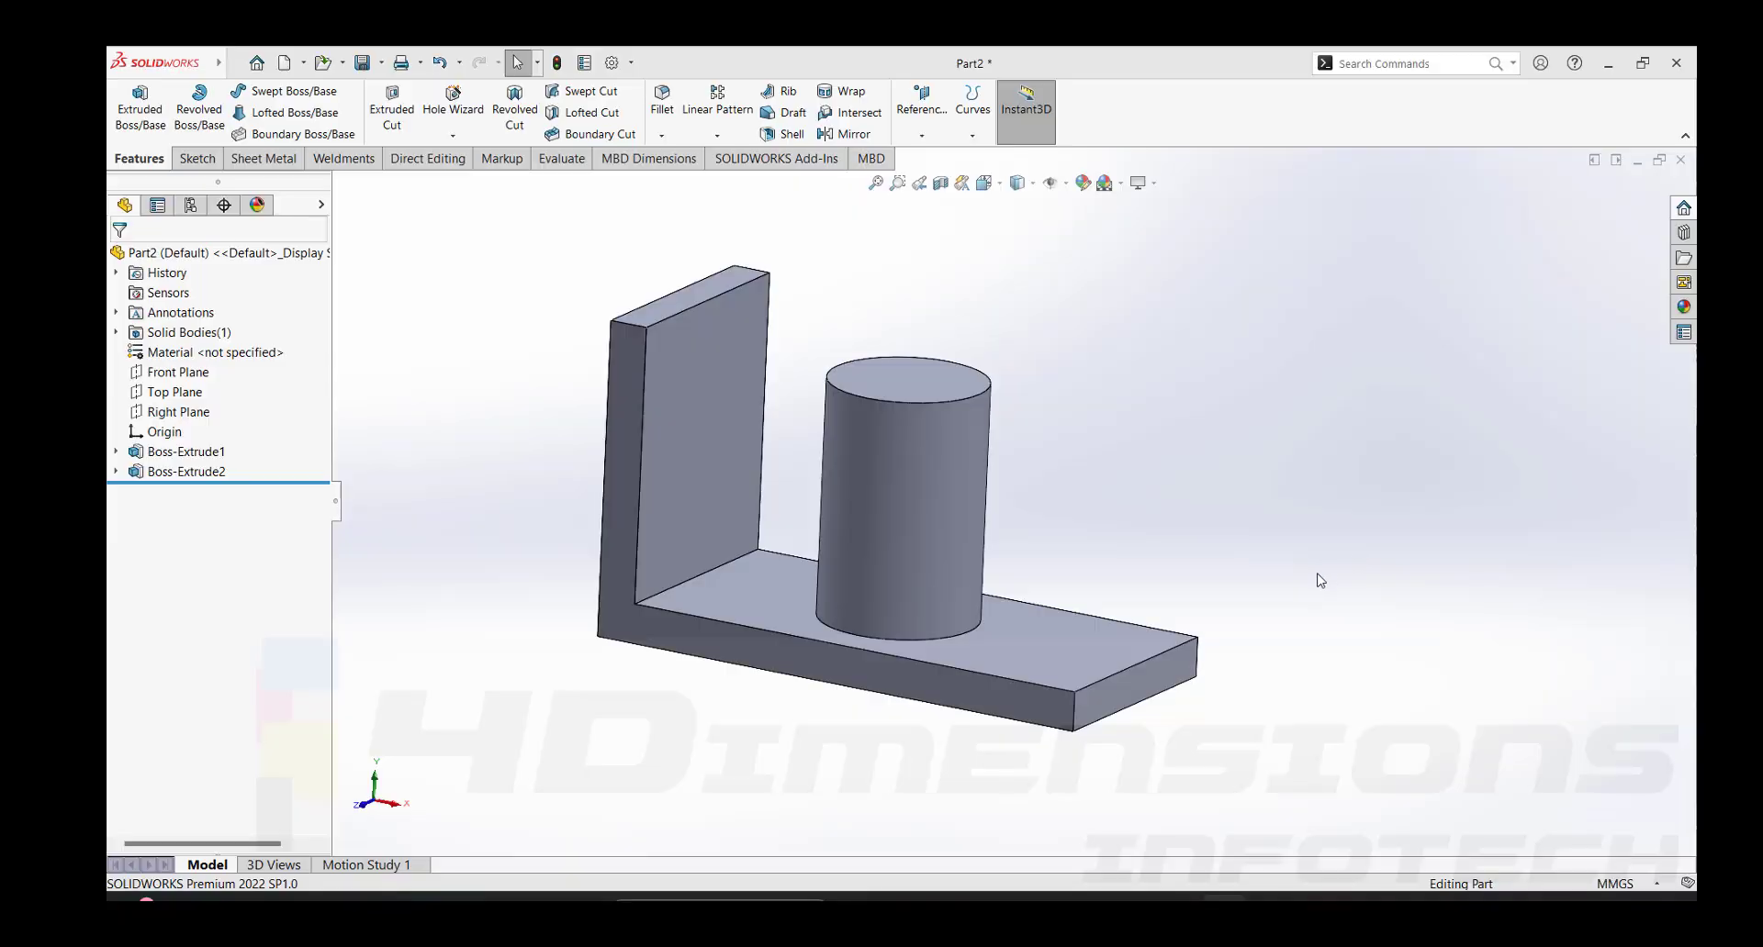
Sketch a line on the Front Plane from the cylinder's top corner to the base's far upper corner and exit the sketch.
{"action": "mouse_move", "coordinate": [1319, 580]}
{"action": "middle_mouse_down"}
{"action": "mouse_move", "coordinate": [1314, 508]}
{"action": "mouse_move", "coordinate": [1326, 572]}
{"action": "middle_mouse_up"}
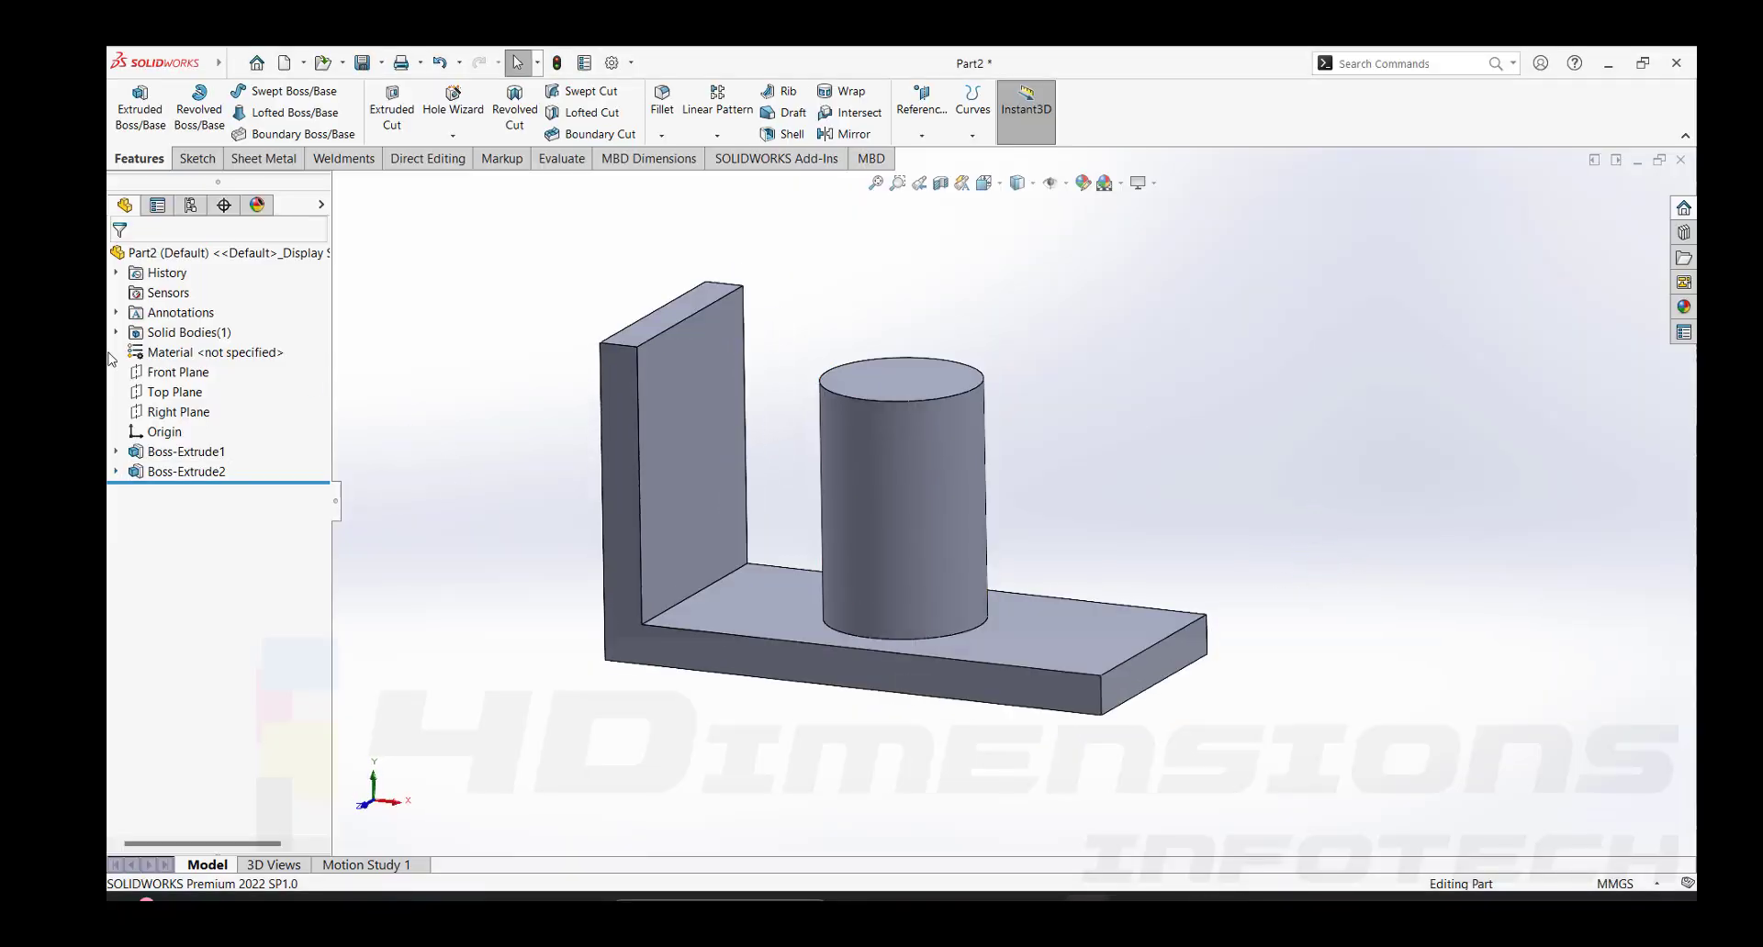
{"action": "left_click", "coordinate": [193, 375]}
{"action": "left_click", "coordinate": [1019, 345]}
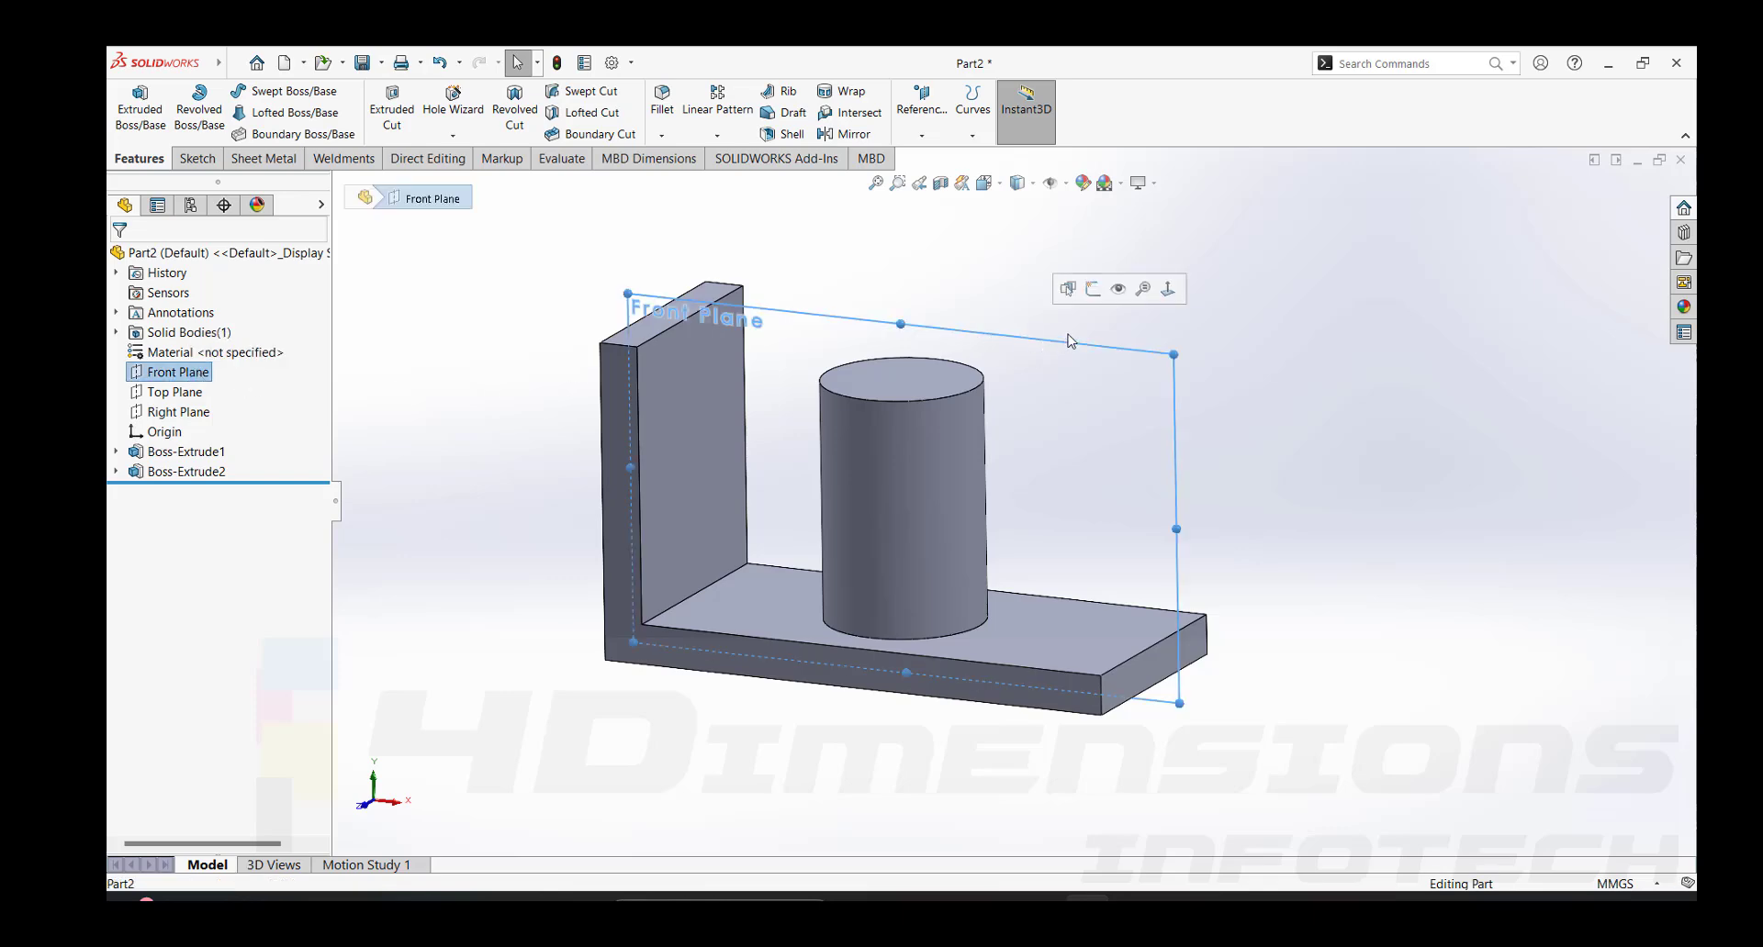
{"action": "left_click", "coordinate": [1095, 292]}
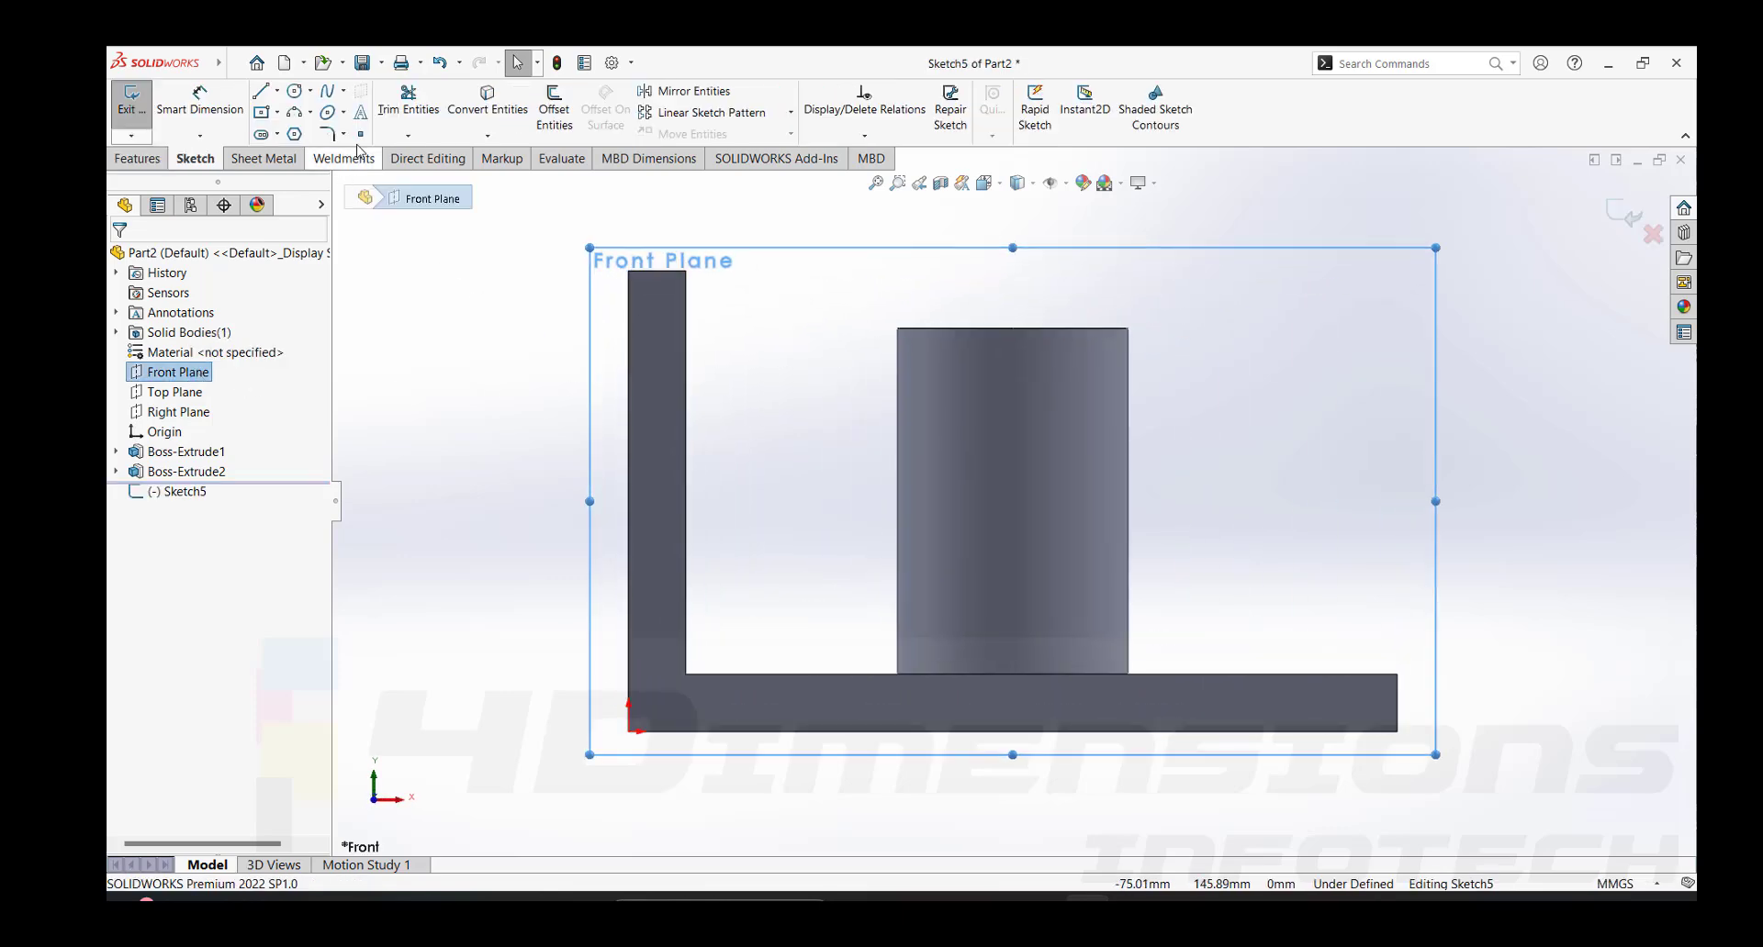
{"action": "key", "text": "l"}
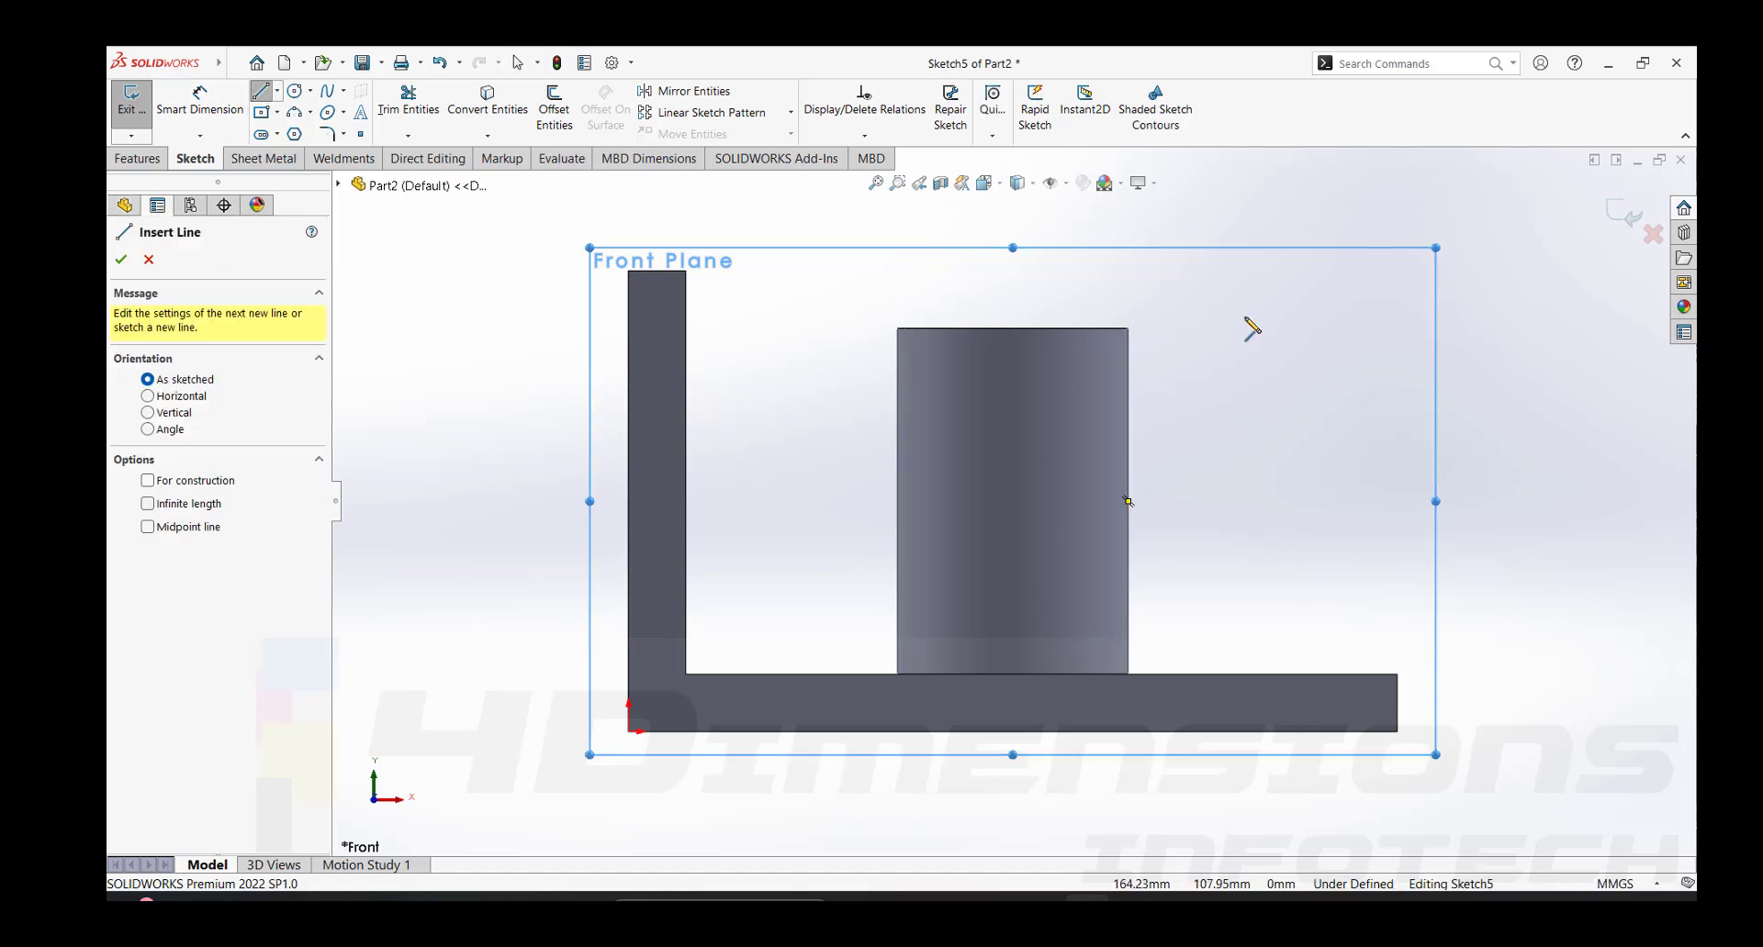
{"action": "left_click_drag", "start_coordinate": [1128, 328], "coordinate": [1397, 675]}
{"action": "key", "text": "Escape"}
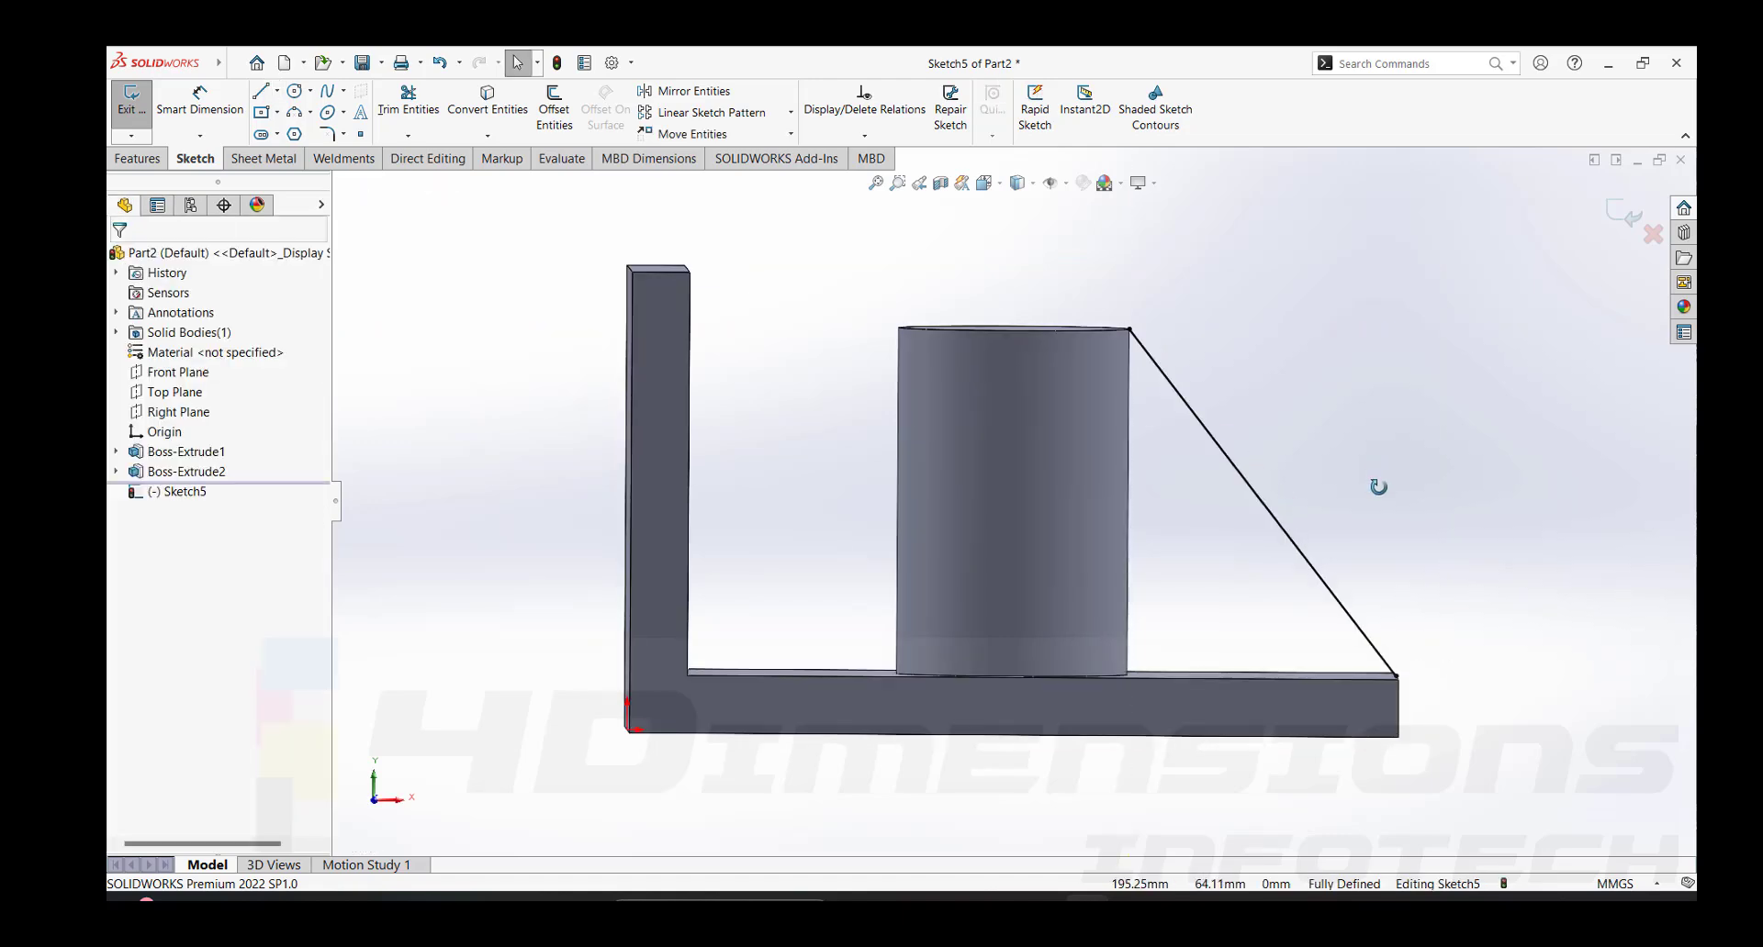
{"action": "scroll", "coordinate": [1147, 355], "scroll_direction": "down", "scroll_amount": 2}
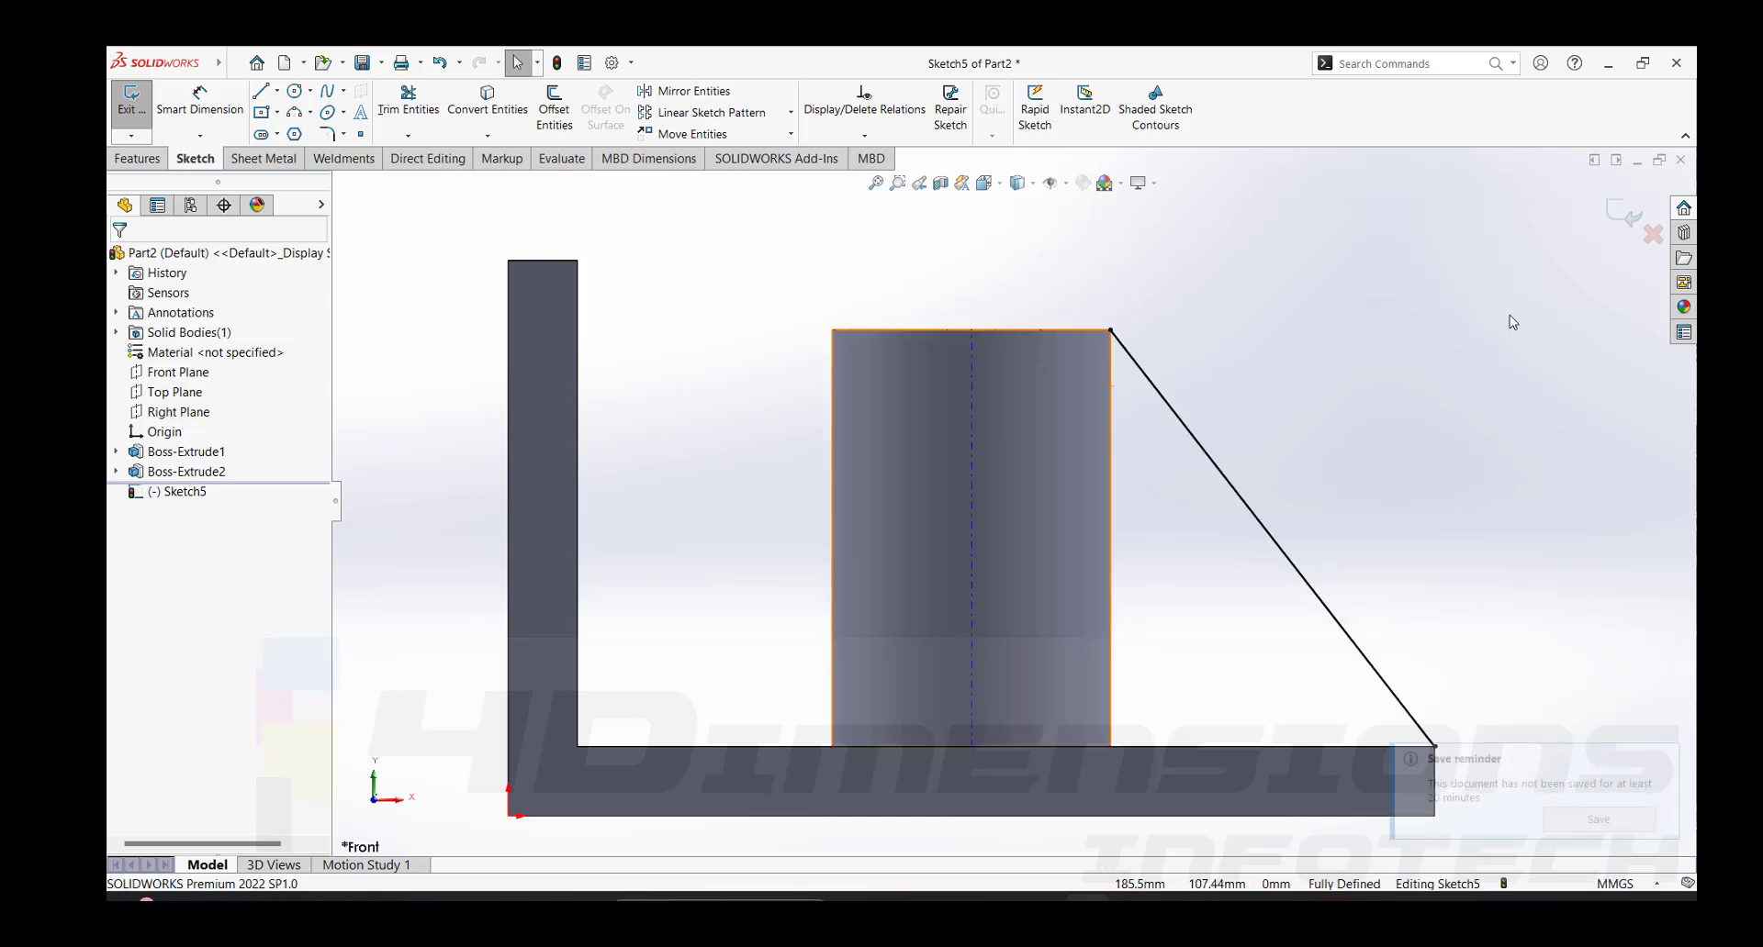
{"action": "left_click", "coordinate": [131, 101]}
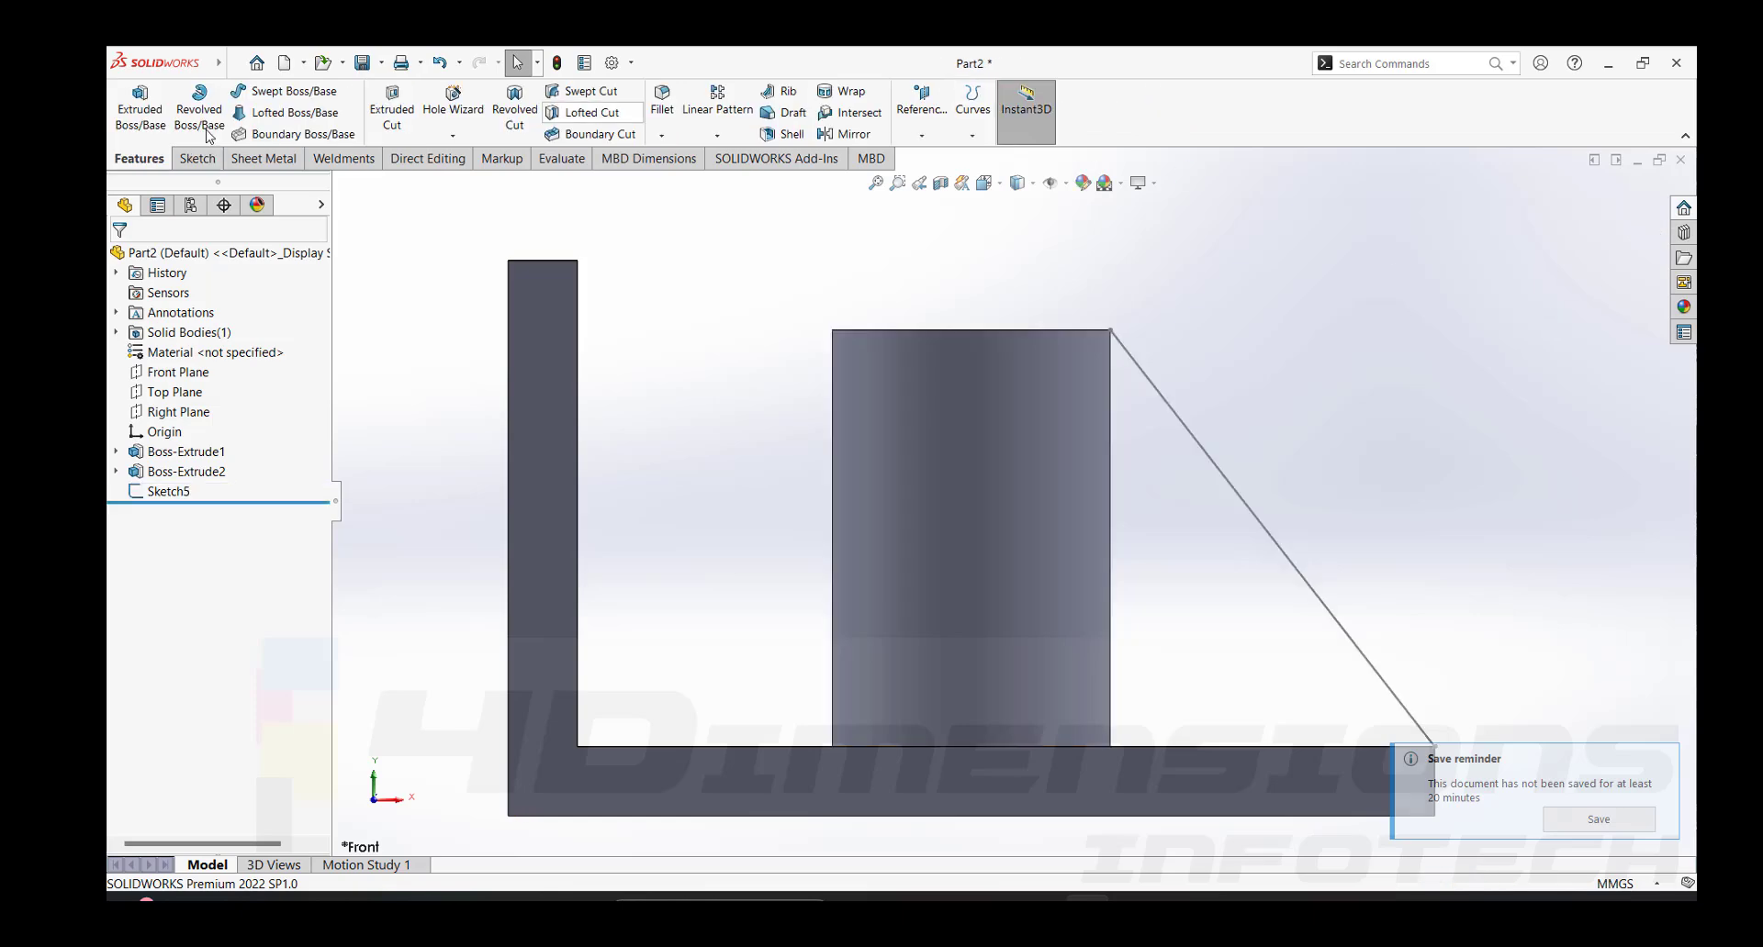
Try to create a rib from the corner-to-corner sketch line with a 10 mm thickness applied to both sides.
{"action": "left_click", "coordinate": [781, 92]}
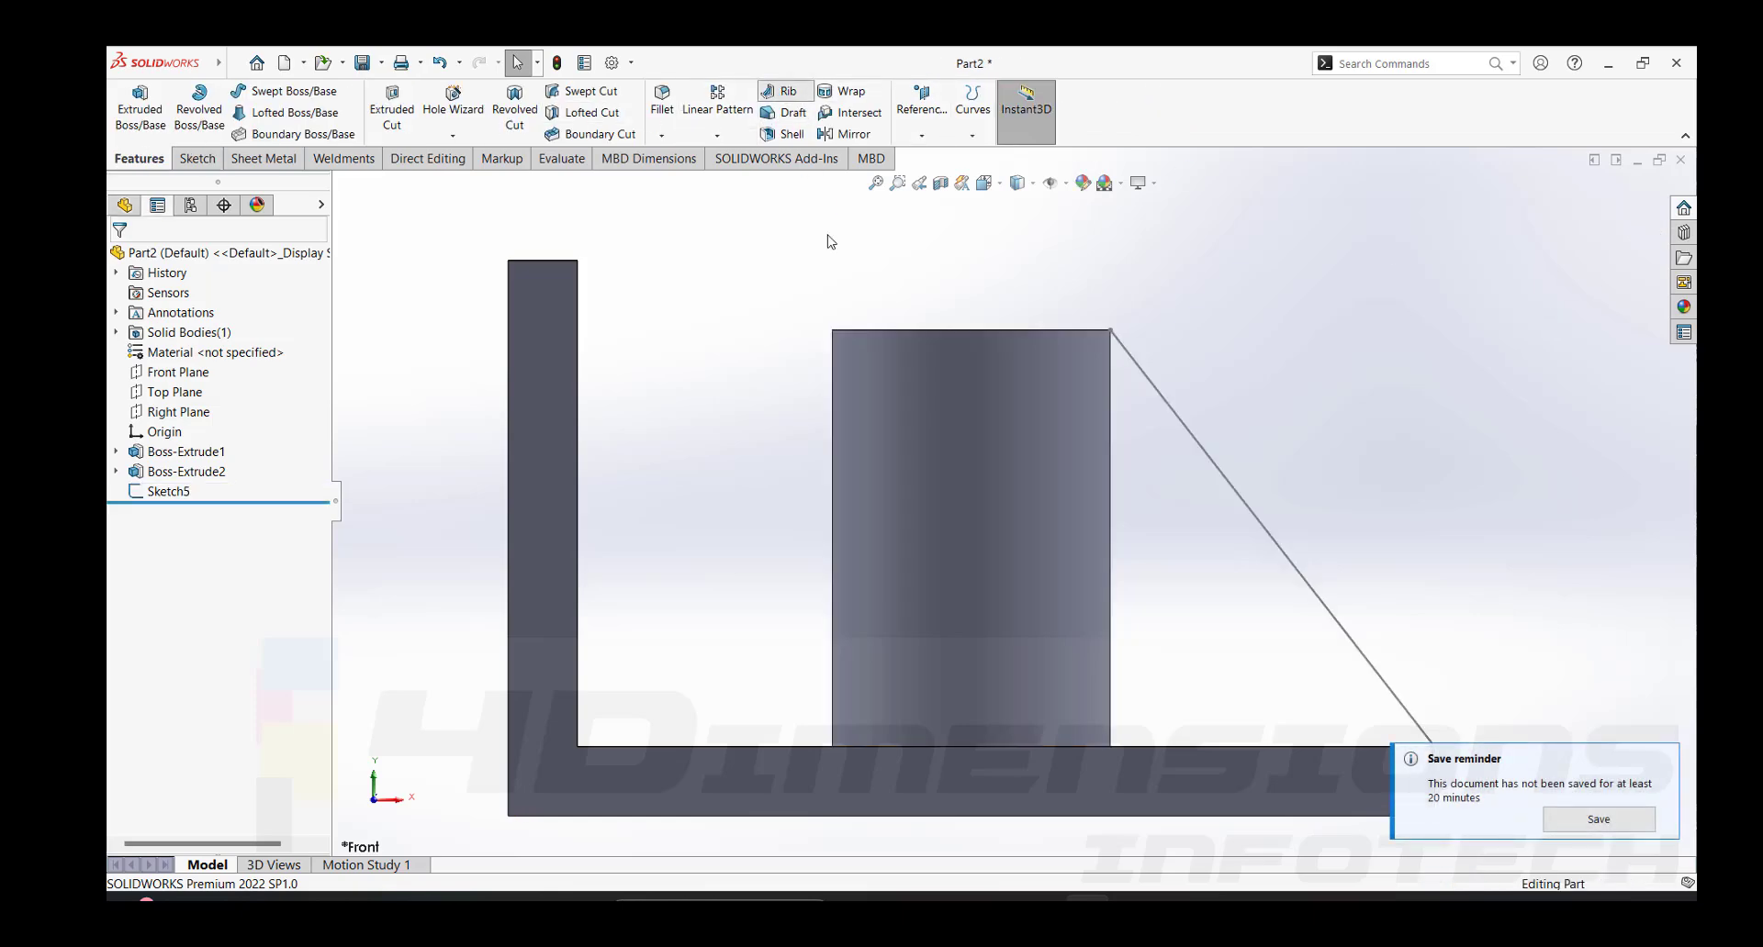
{"action": "middle_click_drag", "start_coordinate": [1399, 423], "coordinate": [1361, 448]}
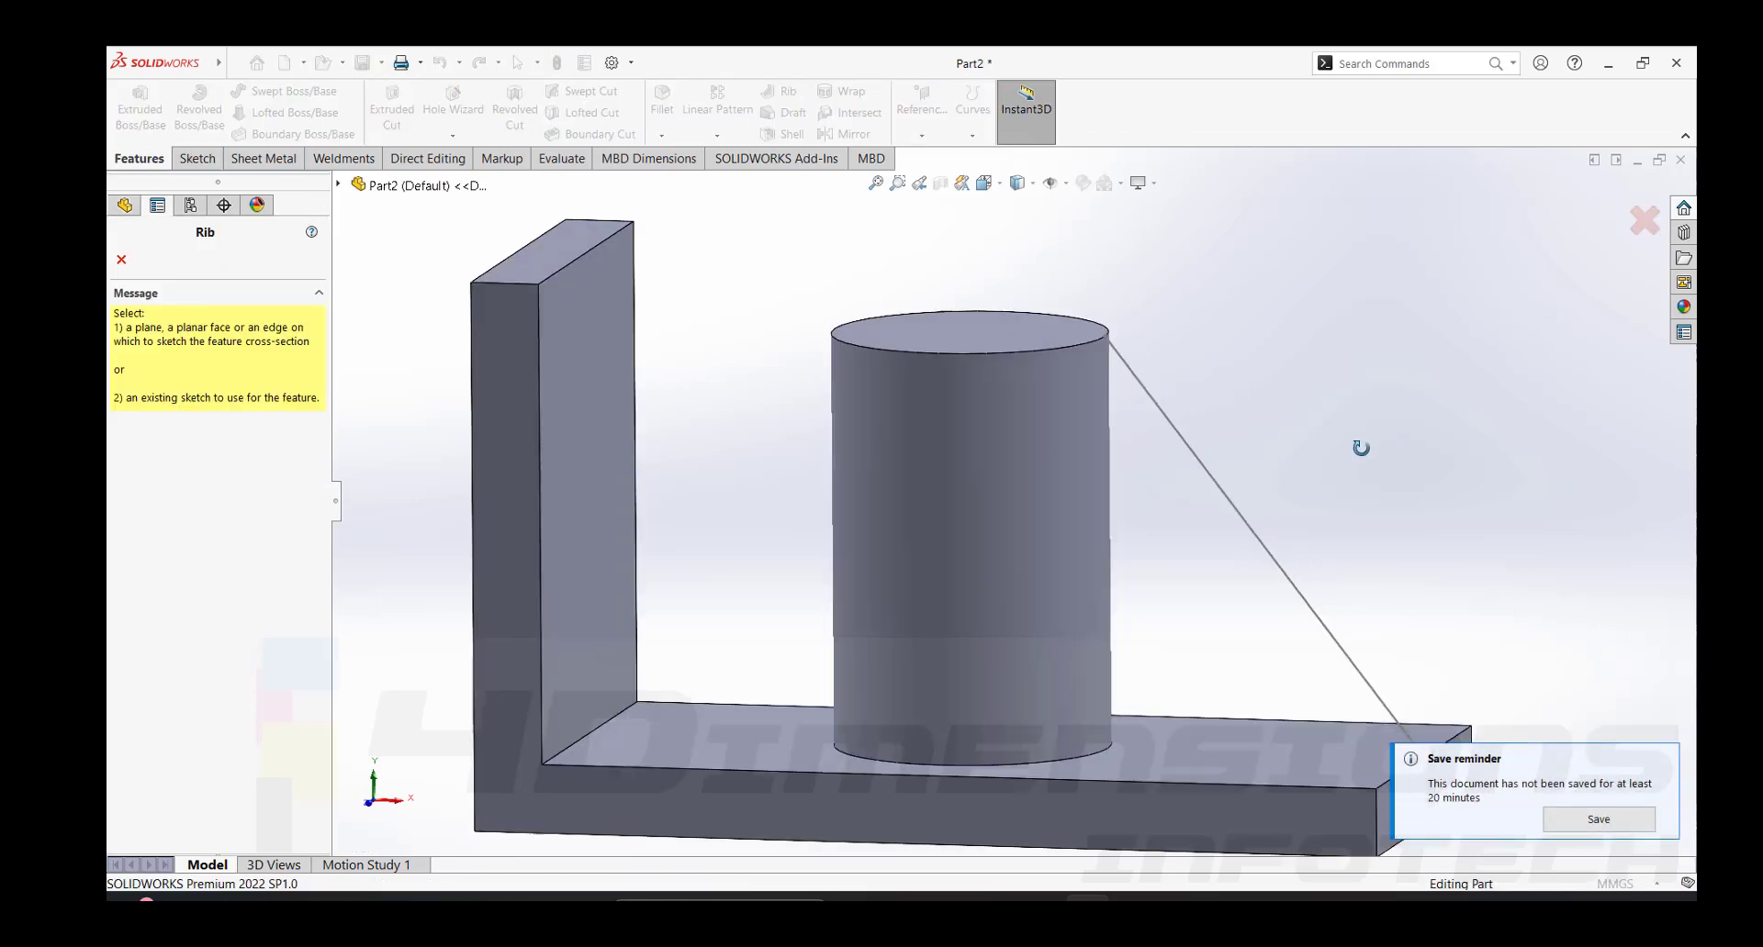
{"action": "left_click", "coordinate": [1206, 473]}
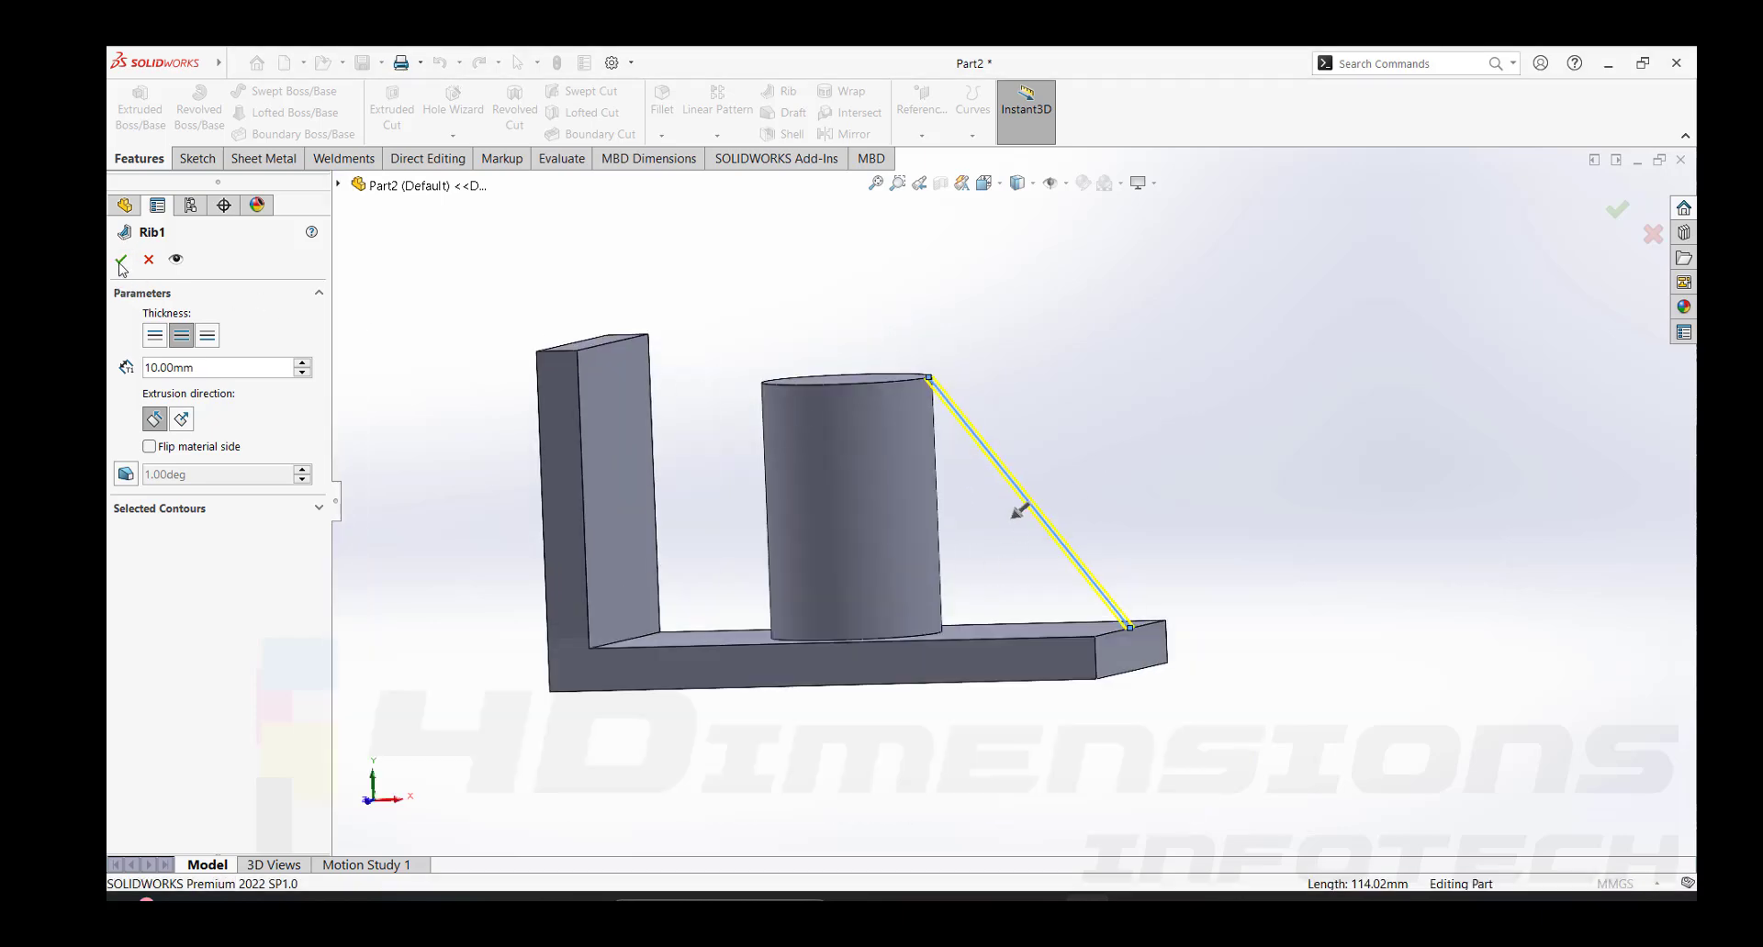
{"action": "left_click", "coordinate": [120, 262]}
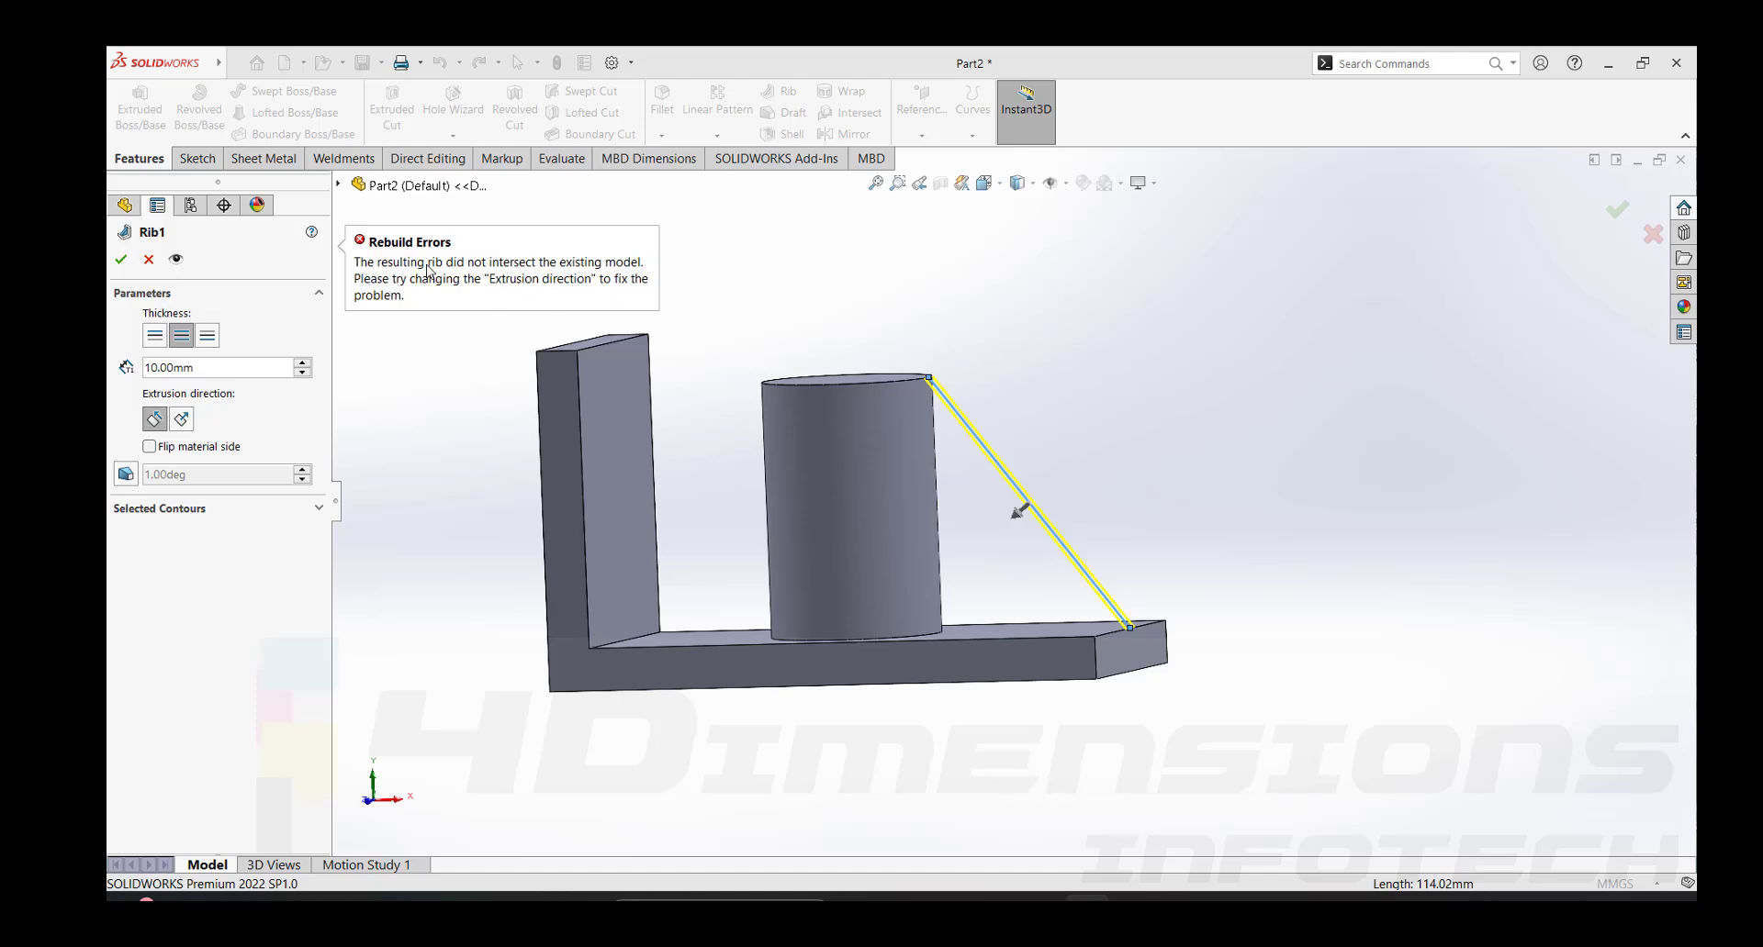
Examine how the rib preview's edges meet the cylinder's round top edge, and cancel the rib.
{"action": "scroll", "coordinate": [949, 413], "scroll_direction": "down", "scroll_amount": 3}
{"action": "scroll", "coordinate": [1015, 436], "scroll_direction": "up", "scroll_amount": 3}
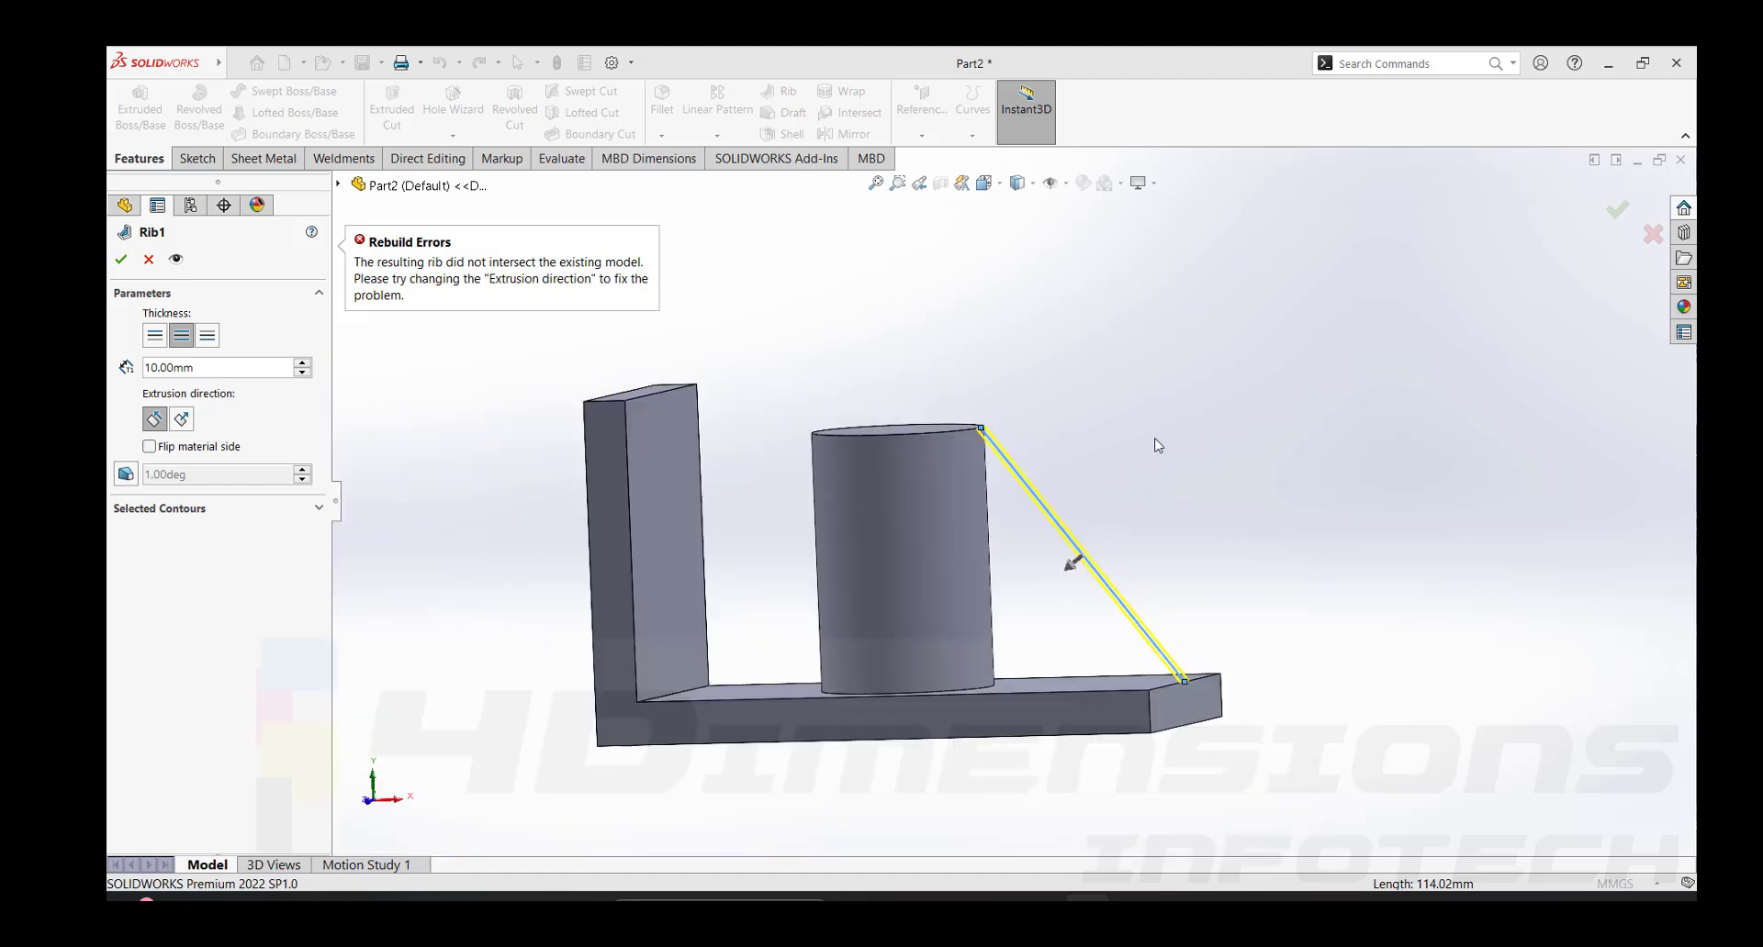
{"action": "scroll", "coordinate": [1074, 477], "scroll_direction": "down", "scroll_amount": 4}
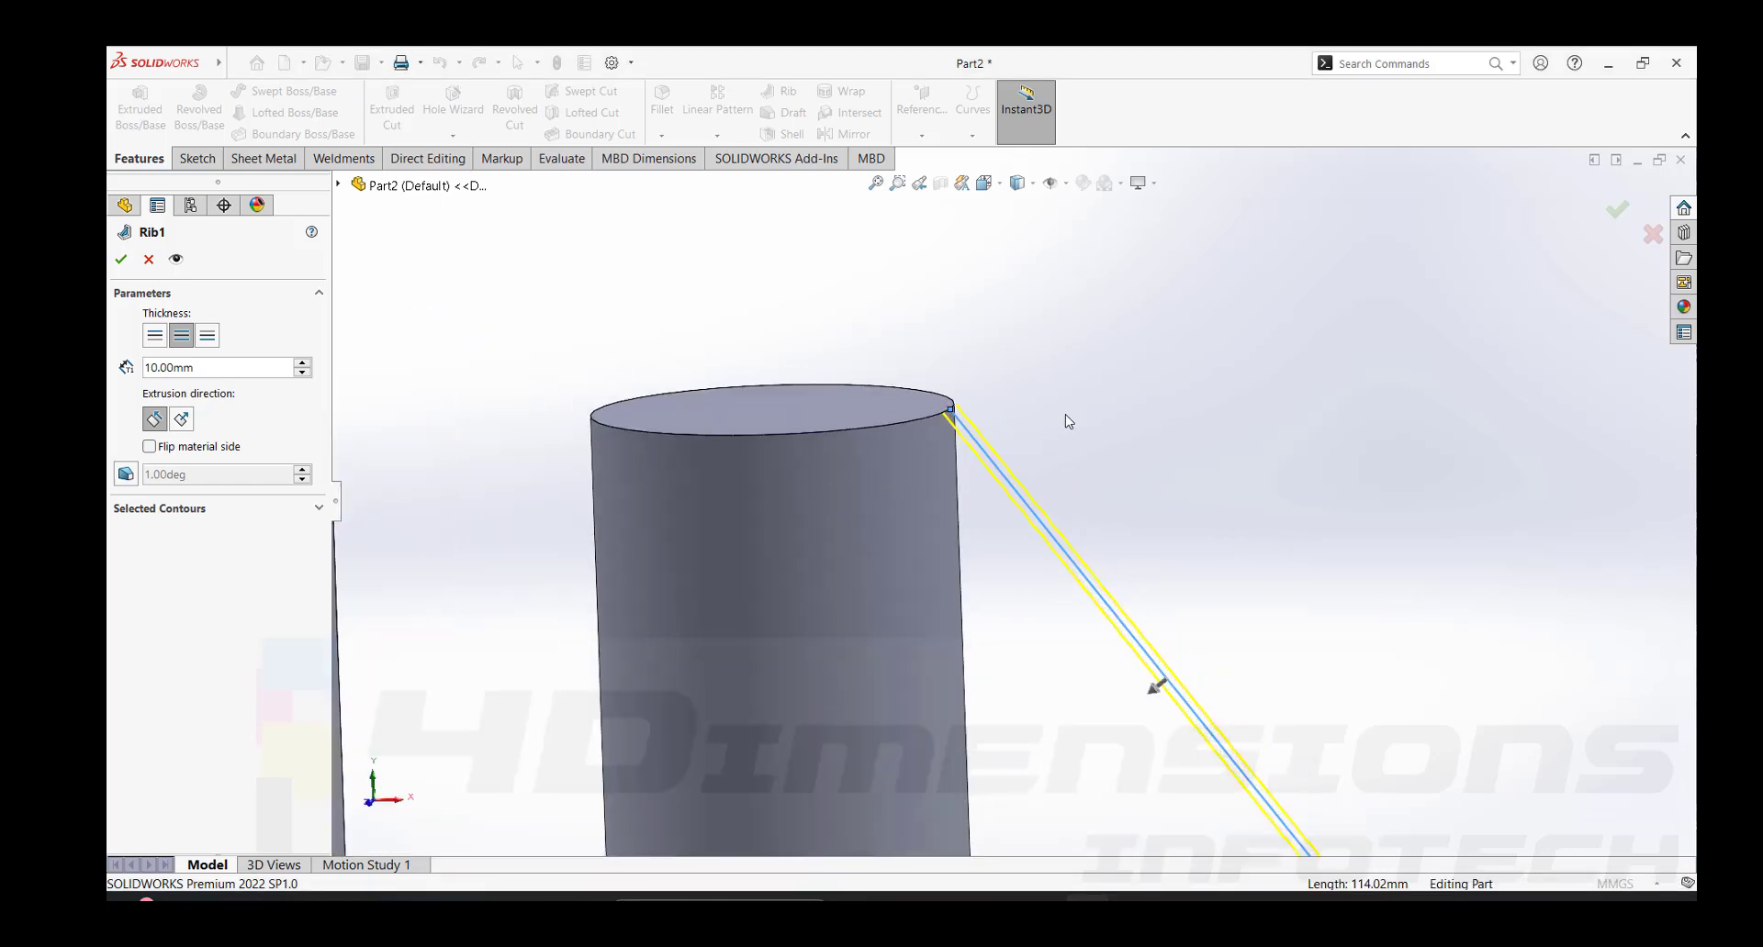
{"action": "scroll", "coordinate": [962, 433], "scroll_direction": "down", "scroll_amount": 2}
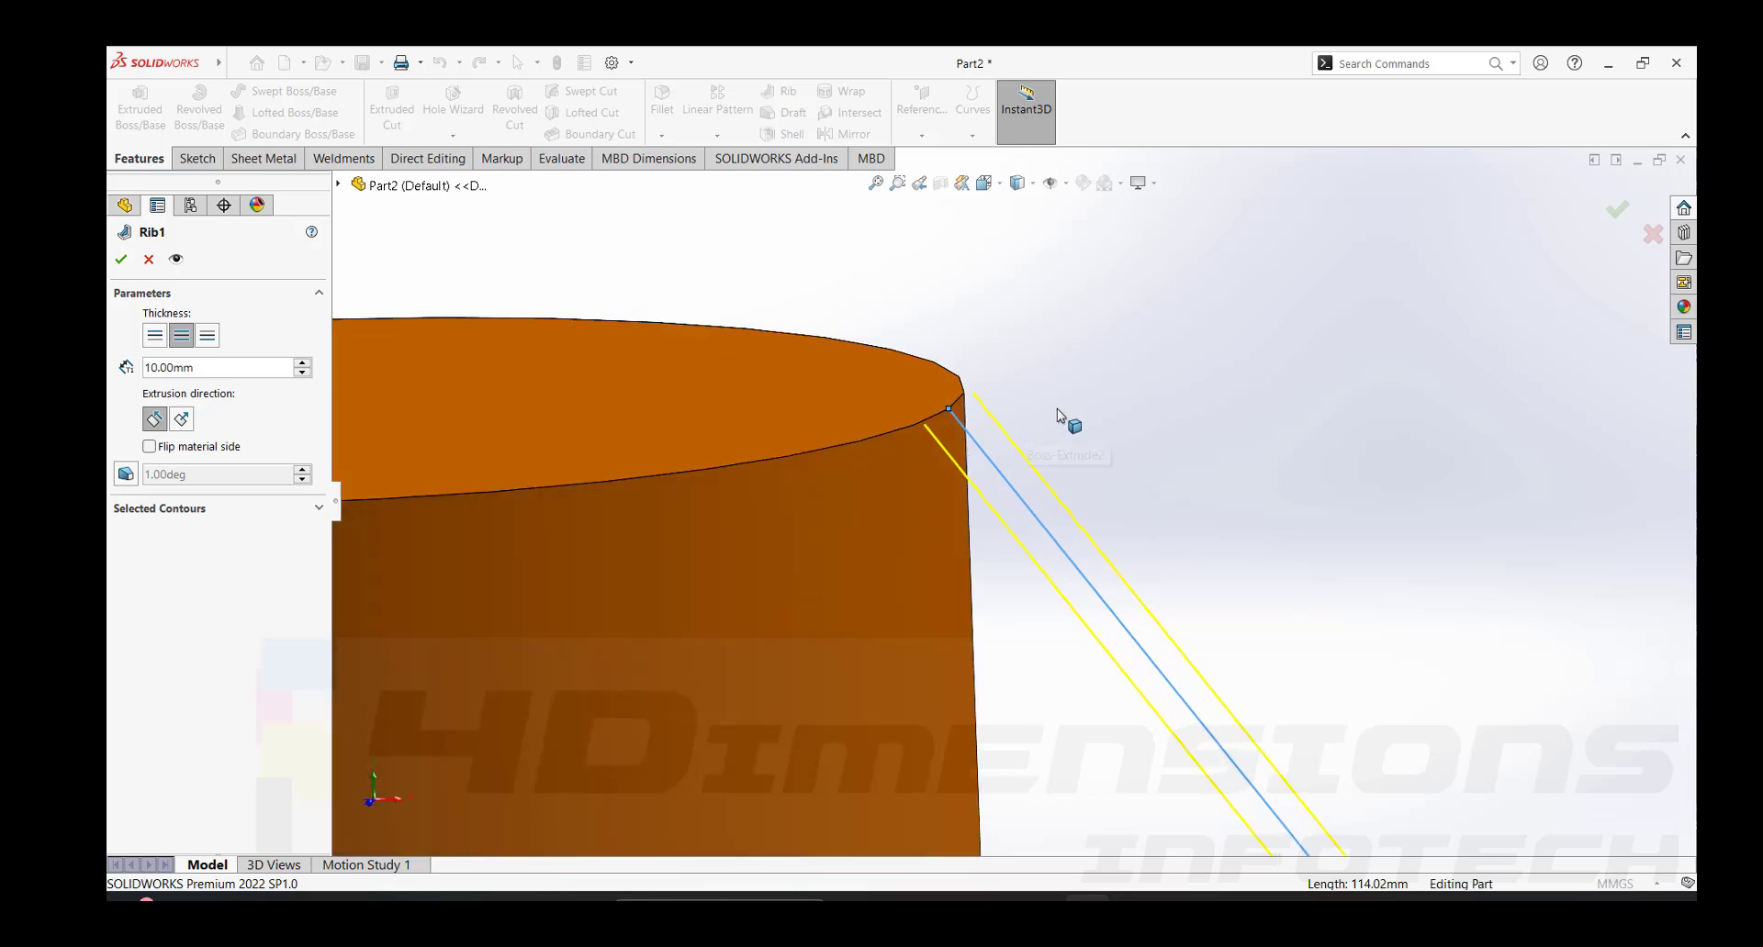
{"action": "scroll", "coordinate": [1062, 421], "scroll_direction": "up", "scroll_amount": 1}
{"action": "scroll", "coordinate": [938, 407], "scroll_direction": "down", "scroll_amount": 2}
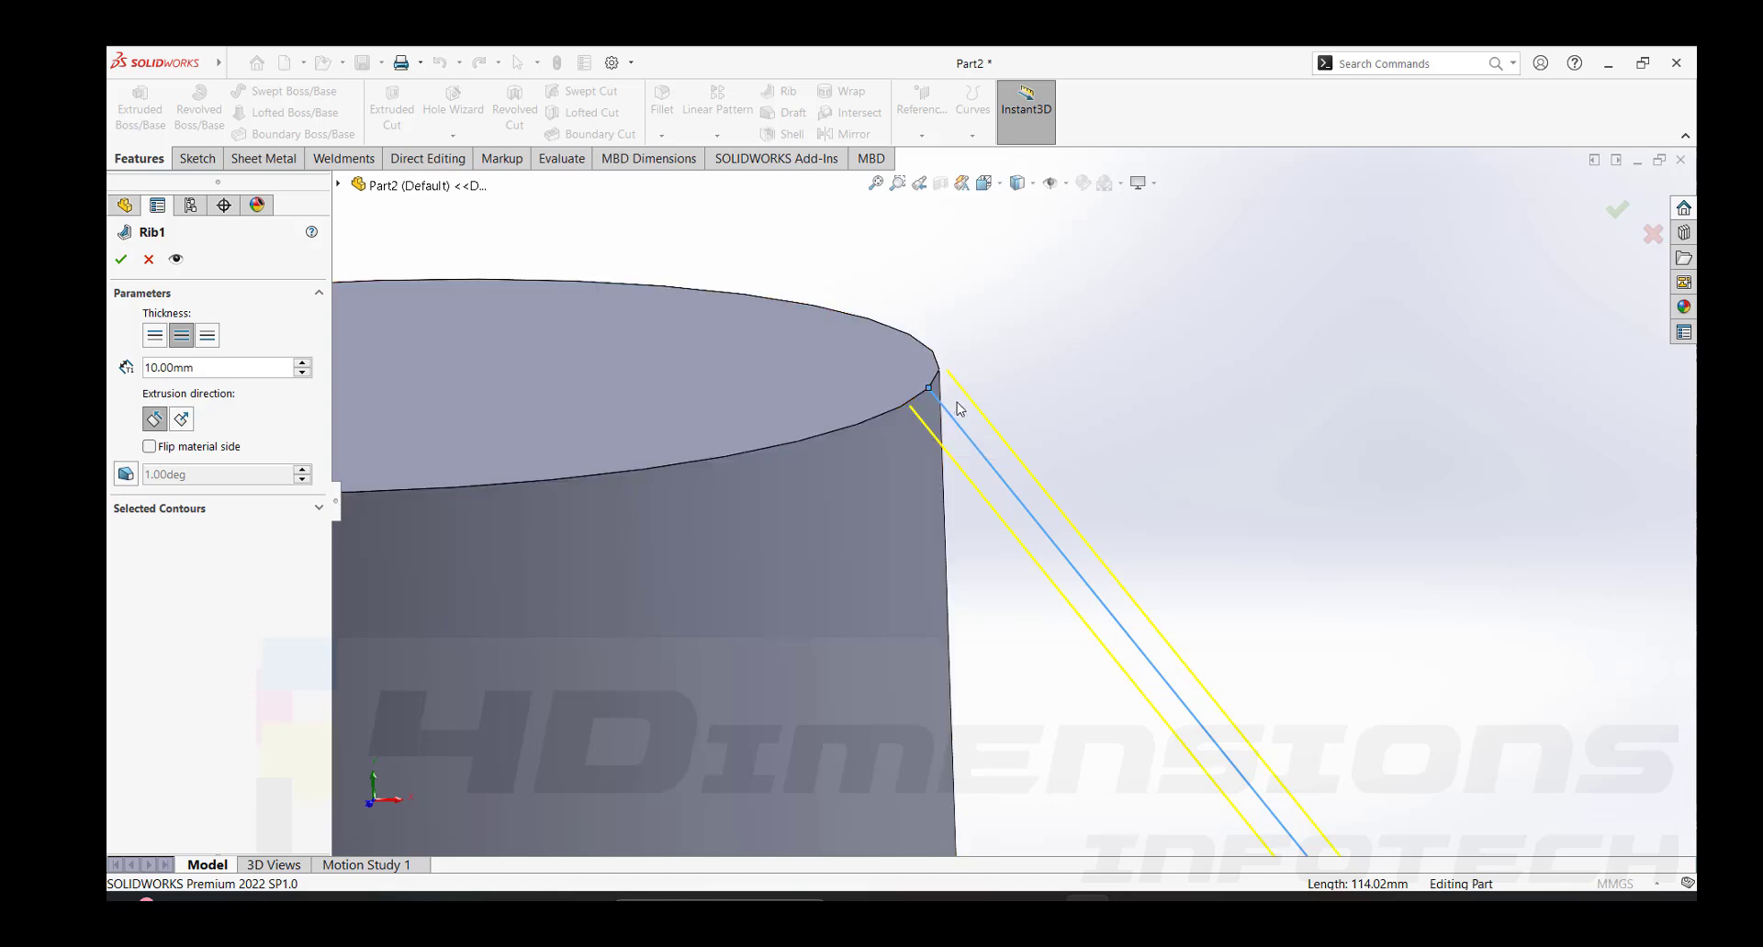
{"action": "mouse_move", "coordinate": [957, 408]}
{"action": "middle_mouse_down"}
{"action": "mouse_move", "coordinate": [964, 375]}
{"action": "mouse_move", "coordinate": [984, 374]}
{"action": "mouse_move", "coordinate": [988, 394]}
{"action": "mouse_move", "coordinate": [945, 397]}
{"action": "mouse_move", "coordinate": [970, 378]}
{"action": "mouse_move", "coordinate": [918, 404]}
{"action": "mouse_move", "coordinate": [1054, 468]}
{"action": "mouse_move", "coordinate": [961, 465]}
{"action": "mouse_move", "coordinate": [1082, 496]}
{"action": "mouse_move", "coordinate": [1086, 481]}
{"action": "mouse_move", "coordinate": [984, 482]}
{"action": "mouse_move", "coordinate": [1057, 505]}
{"action": "mouse_move", "coordinate": [985, 482]}
{"action": "middle_mouse_up"}
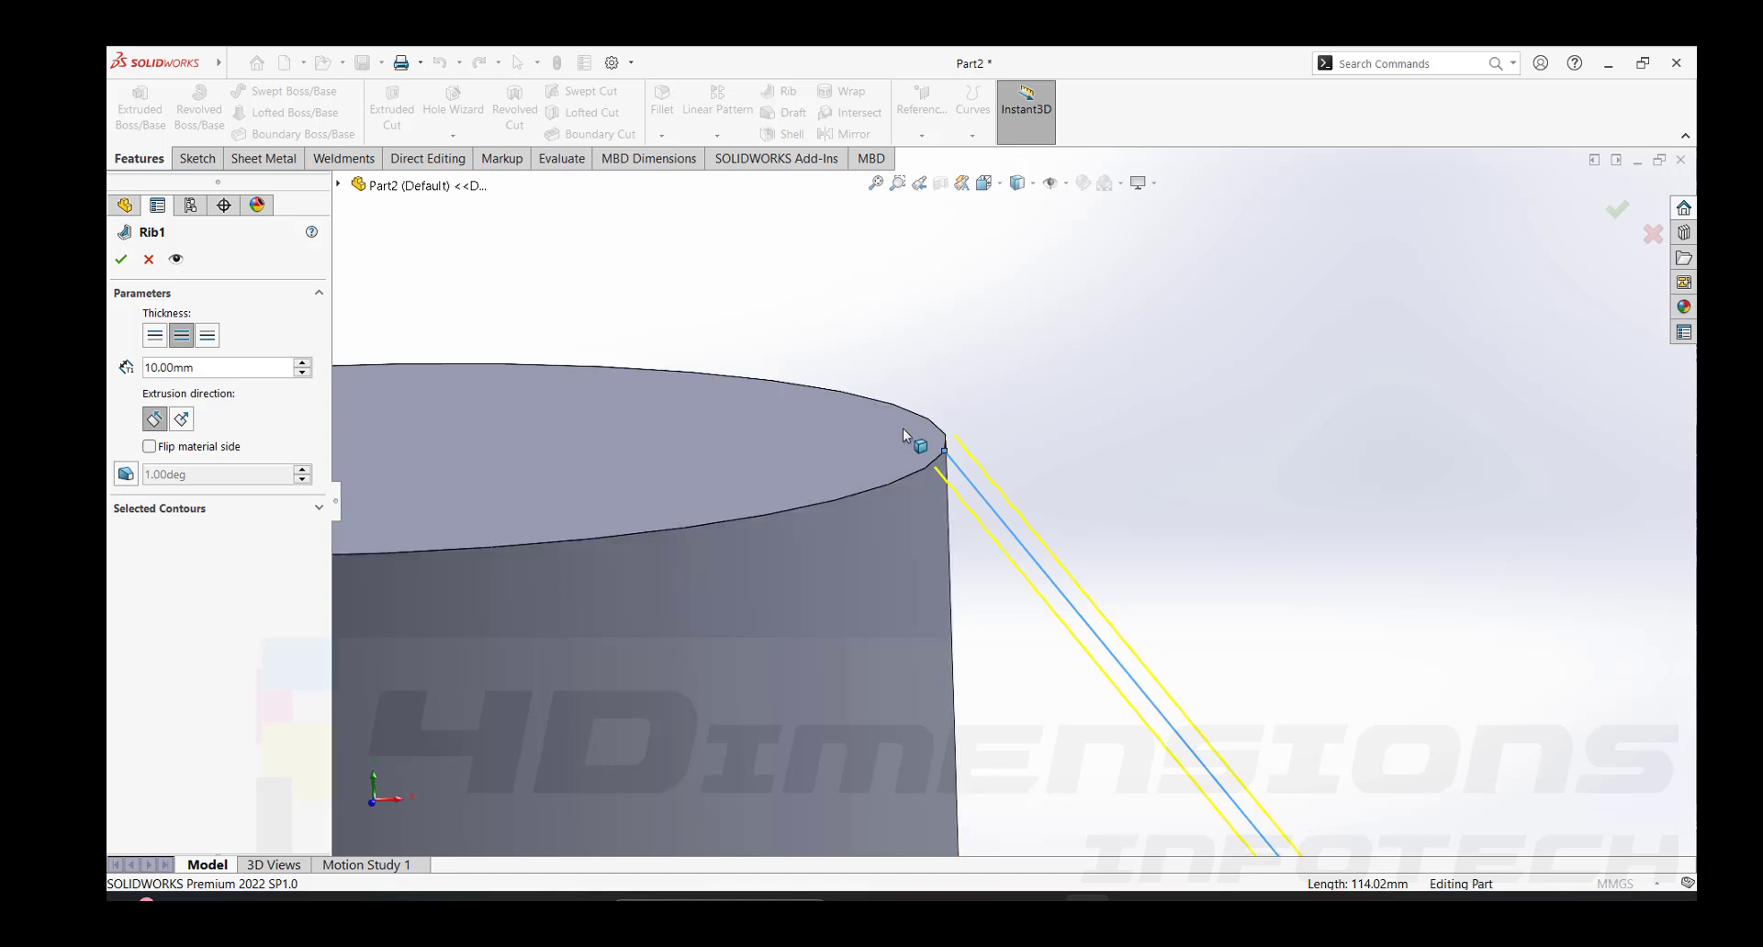
{"action": "left_click", "coordinate": [147, 261]}
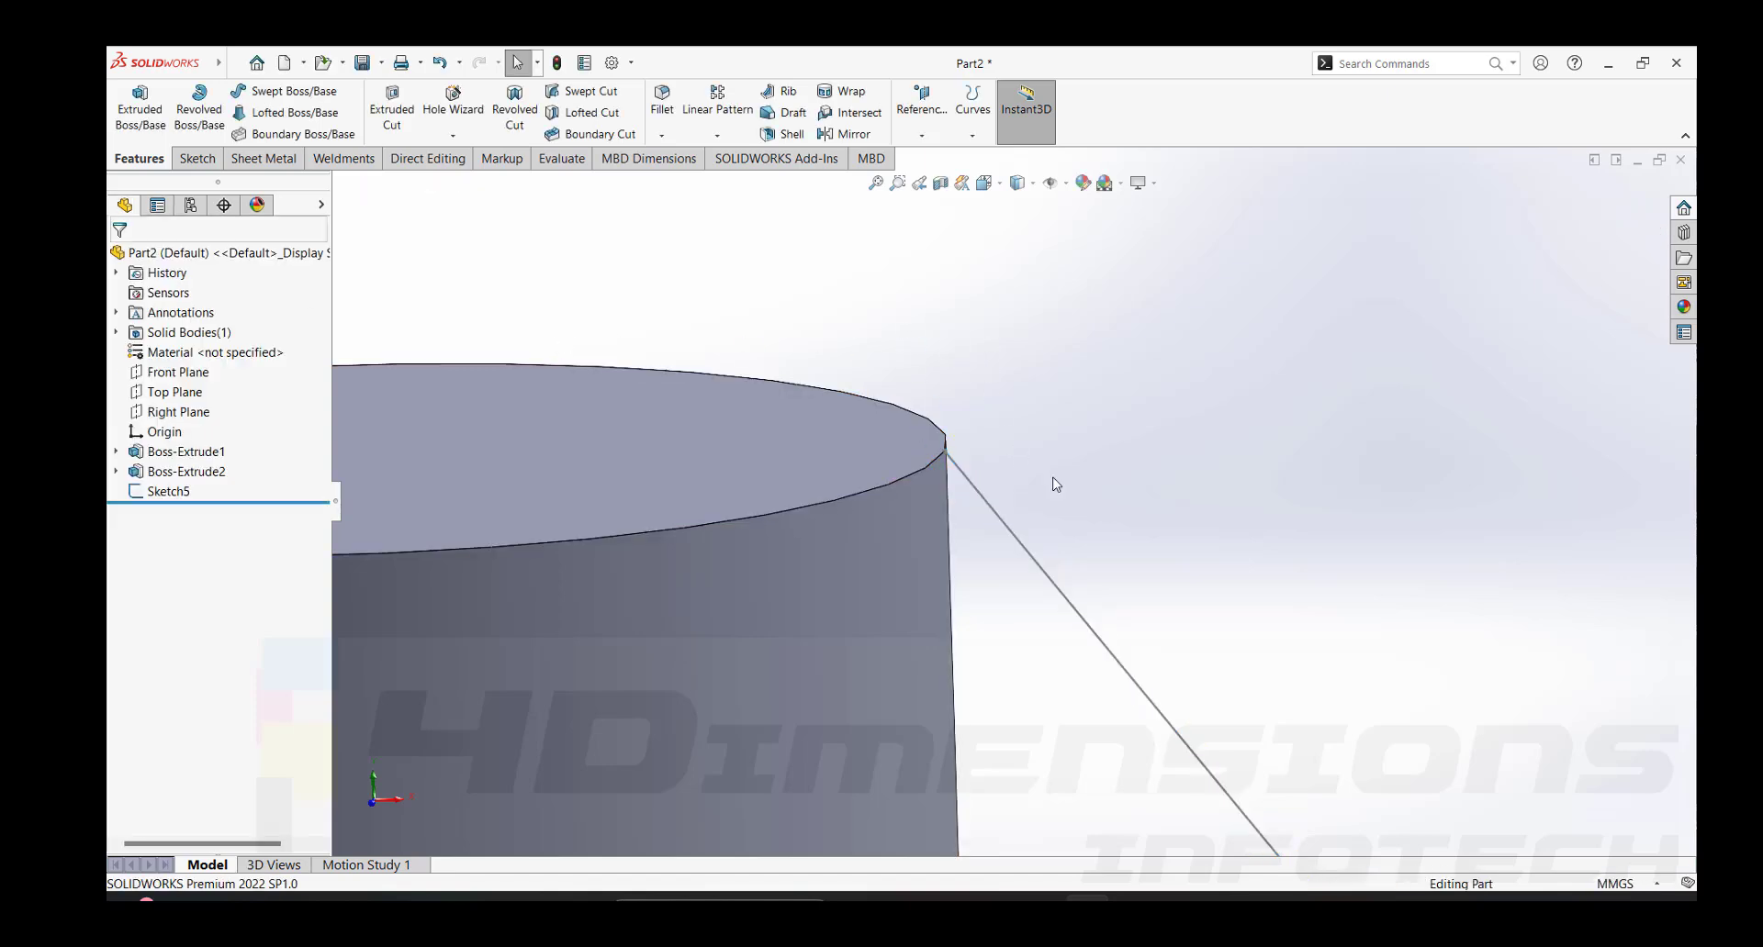
Edit the rib sketch to add a short horizontal line from the sloping line's upper endpoint inward along the cylinder's top, and exit the sketch.
{"action": "scroll", "coordinate": [1092, 505], "scroll_direction": "up", "scroll_amount": 4}
{"action": "left_click", "coordinate": [1047, 551]}
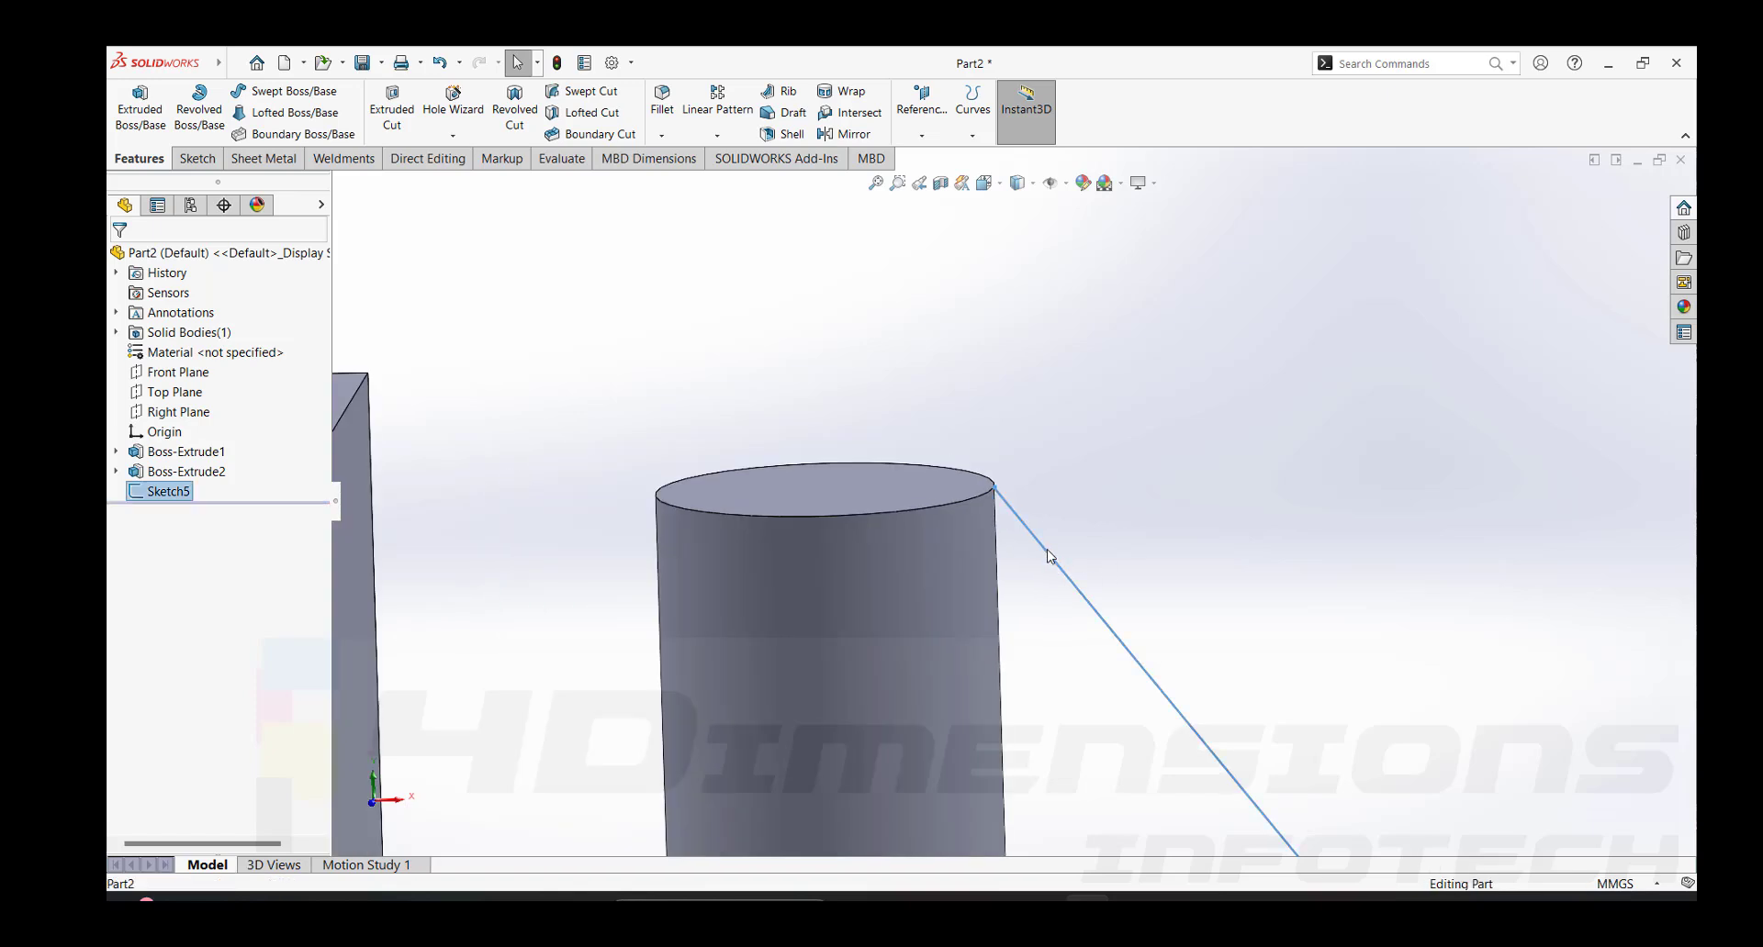
{"action": "left_click", "coordinate": [1092, 471]}
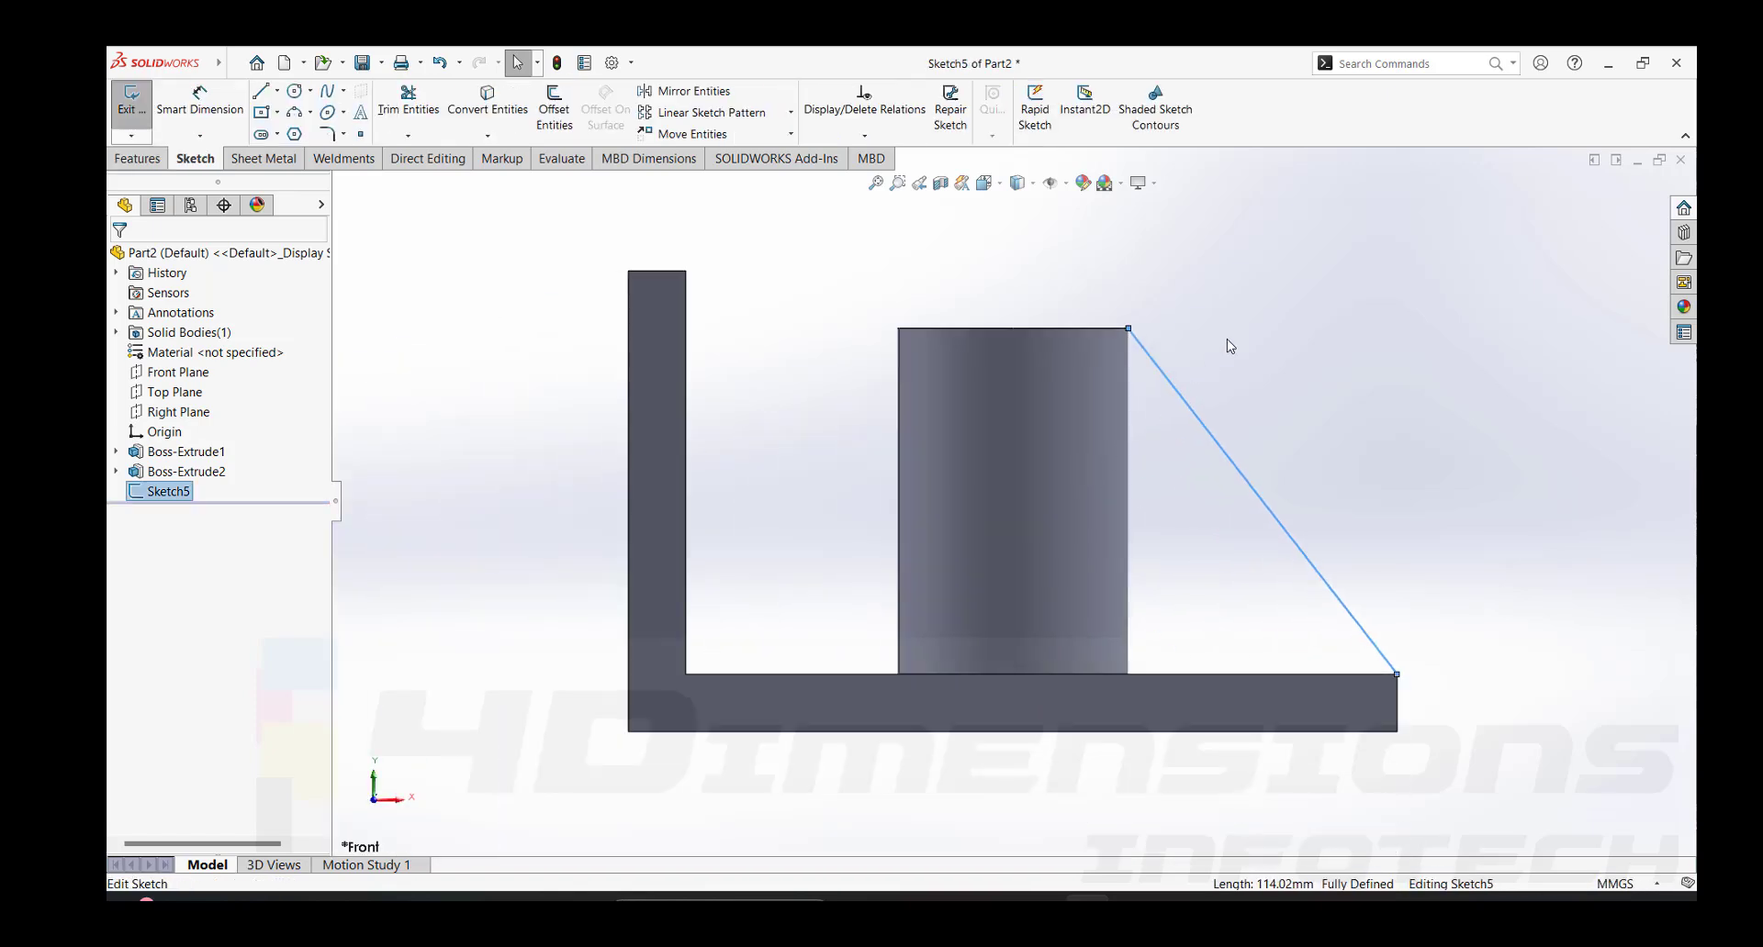
{"action": "left_click", "coordinate": [261, 92]}
{"action": "scroll", "coordinate": [1148, 335], "scroll_direction": "up", "scroll_amount": 5}
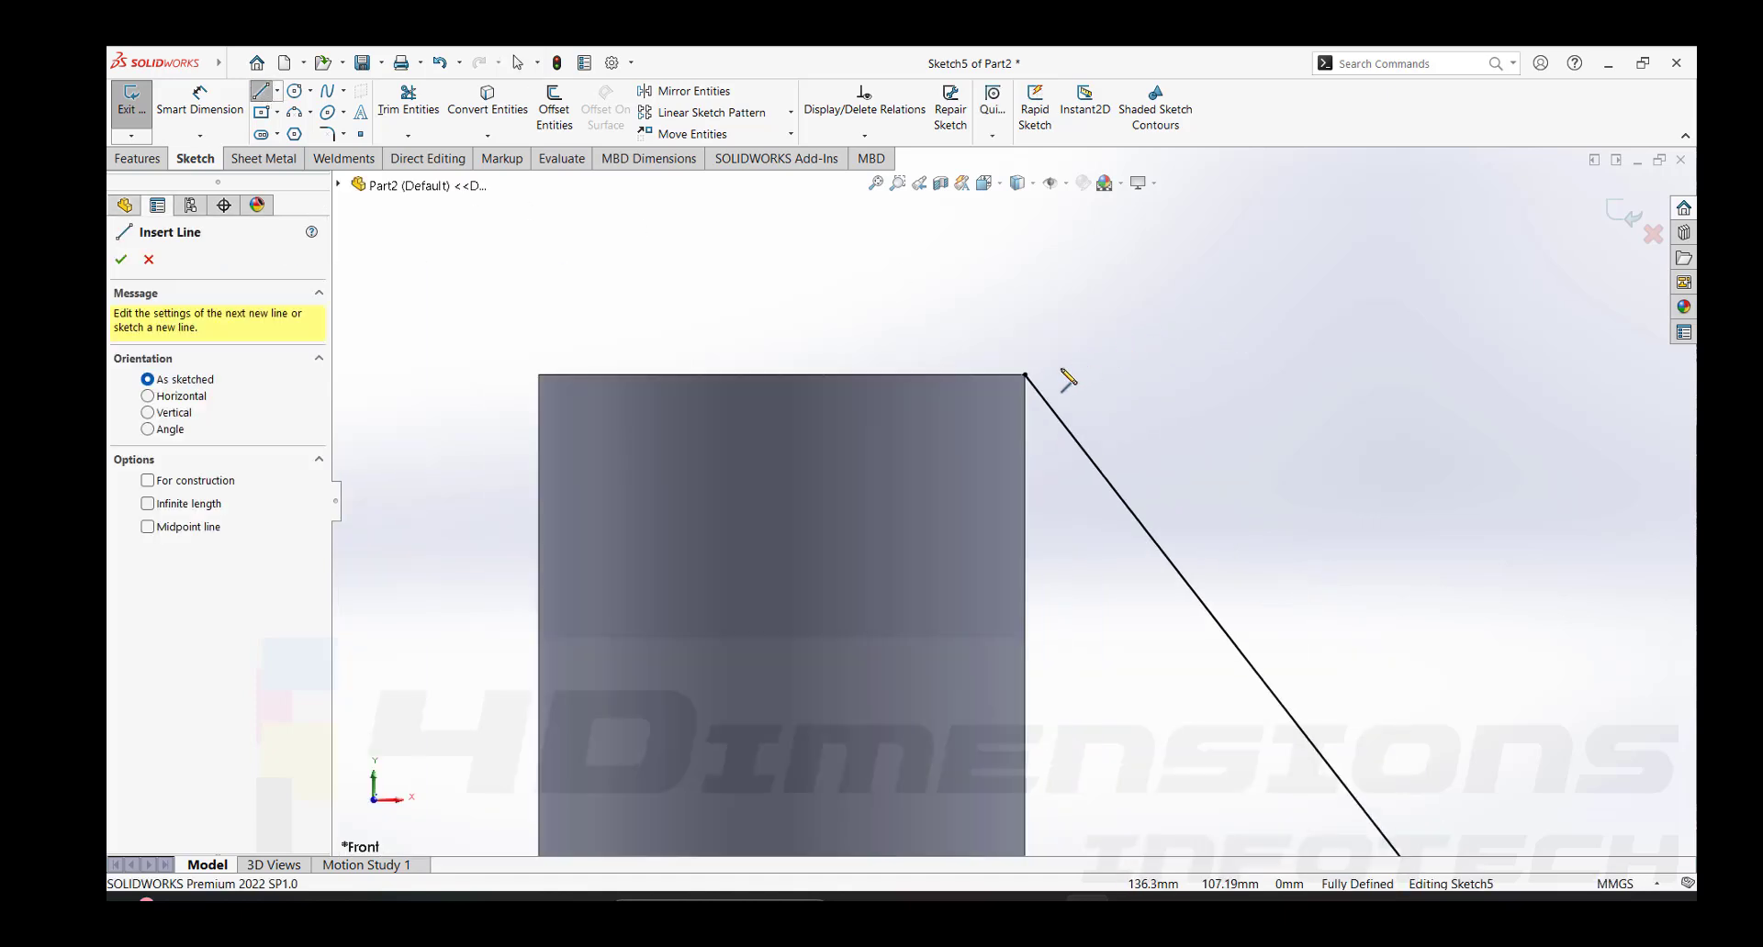
{"action": "scroll", "coordinate": [977, 418], "scroll_direction": "down", "scroll_amount": 3}
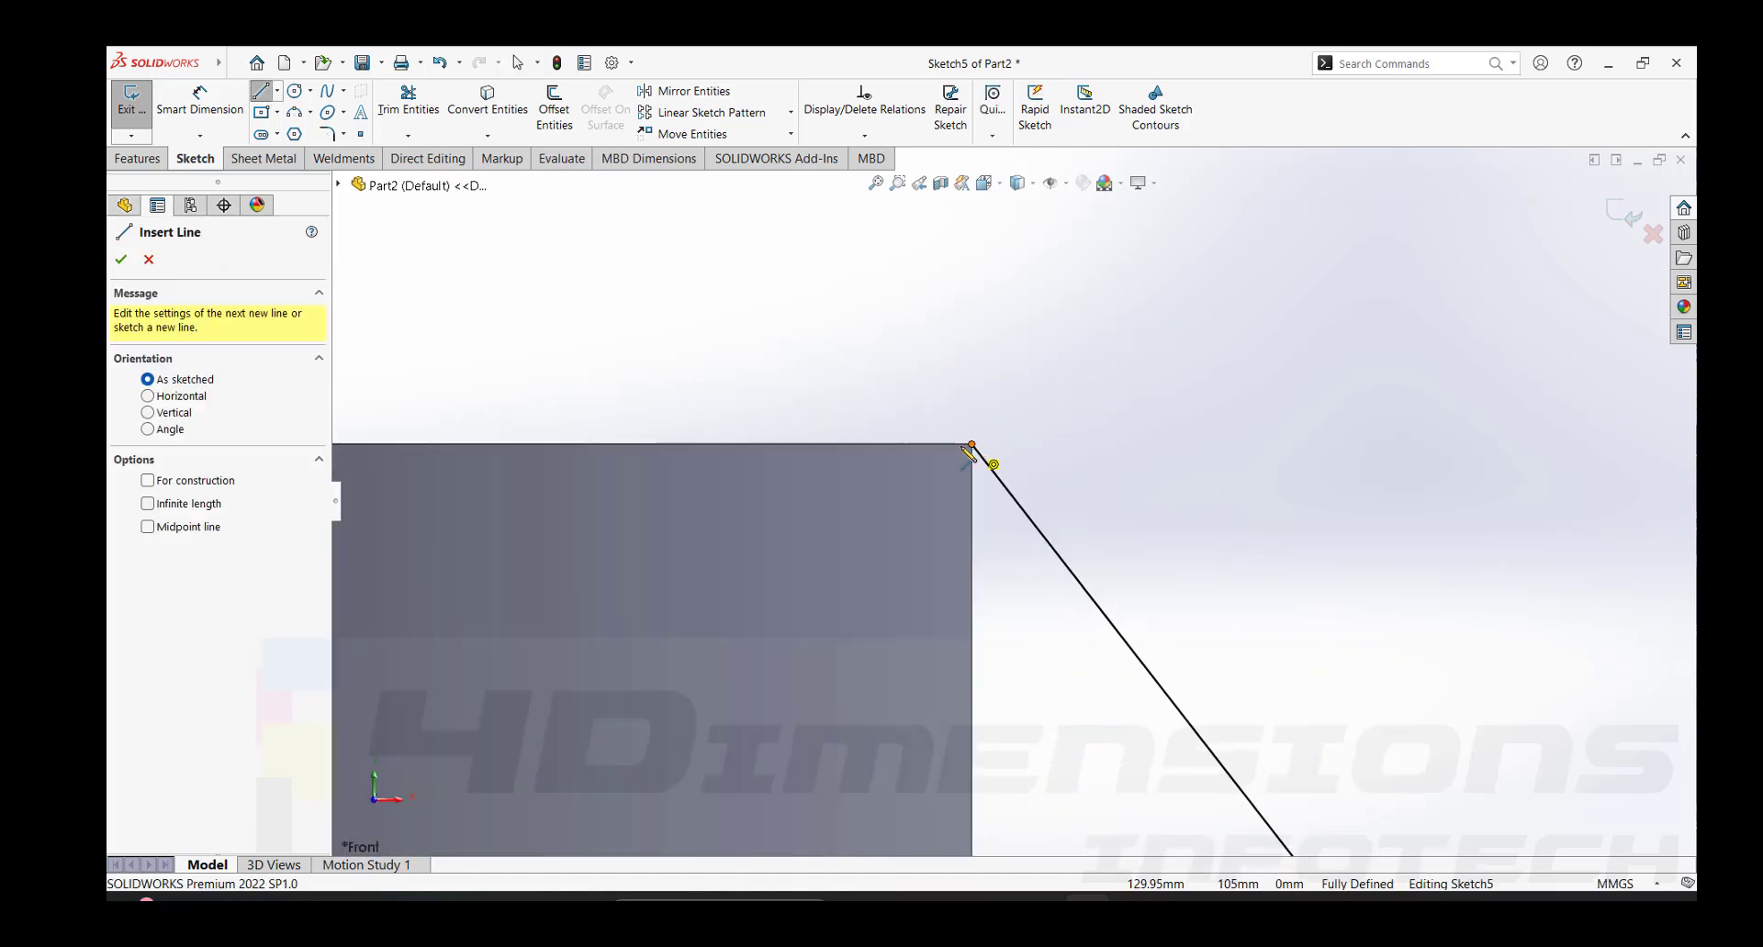
{"action": "left_click", "coordinate": [971, 446]}
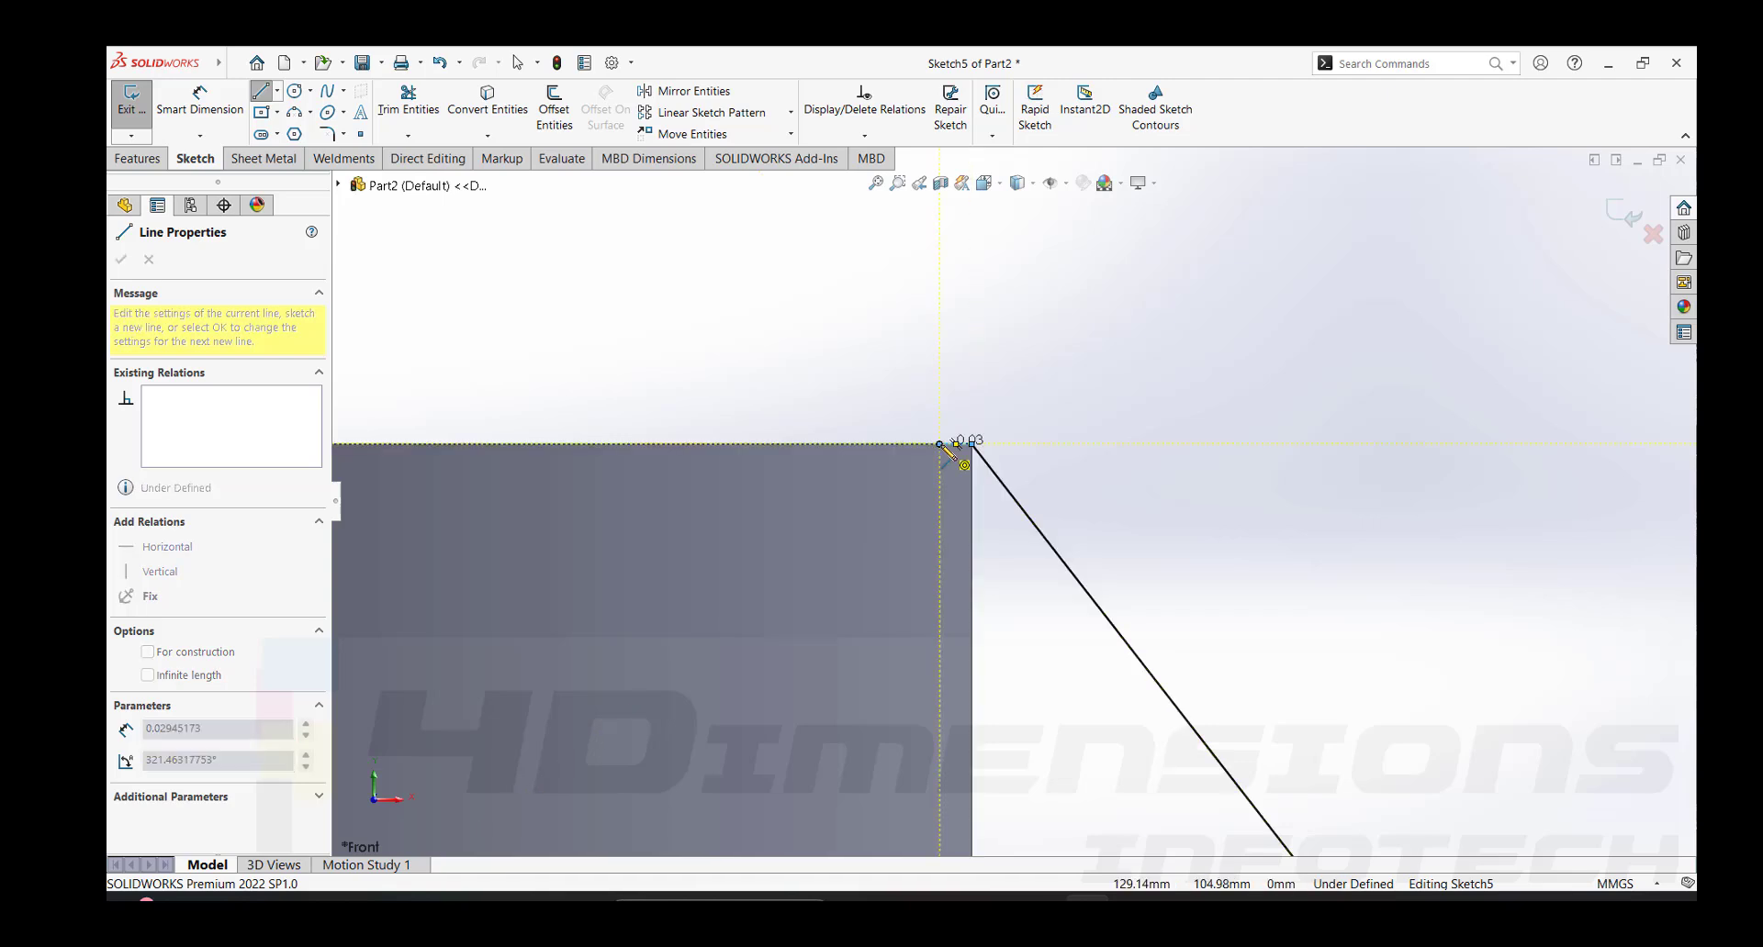
{"action": "key", "text": "Escape"}
{"action": "scroll", "coordinate": [990, 465], "scroll_direction": "down", "scroll_amount": 4}
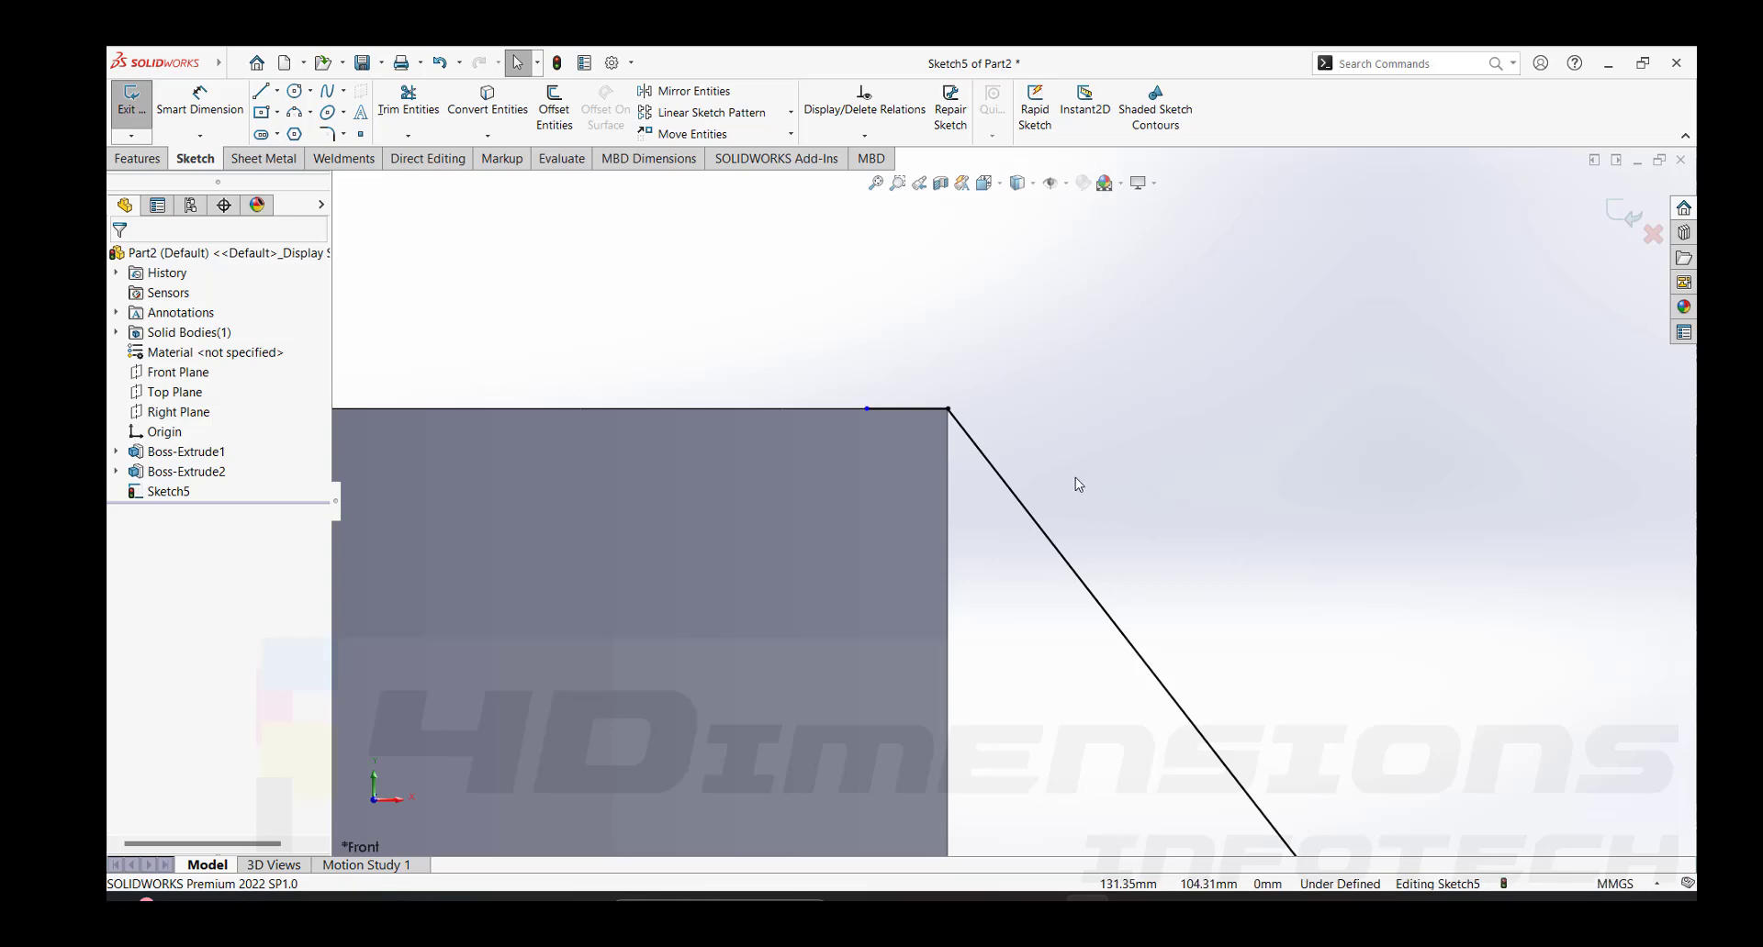
{"action": "middle_click_drag", "start_coordinate": [1077, 484], "coordinate": [1609, 282]}
{"action": "left_click", "coordinate": [1621, 213]}
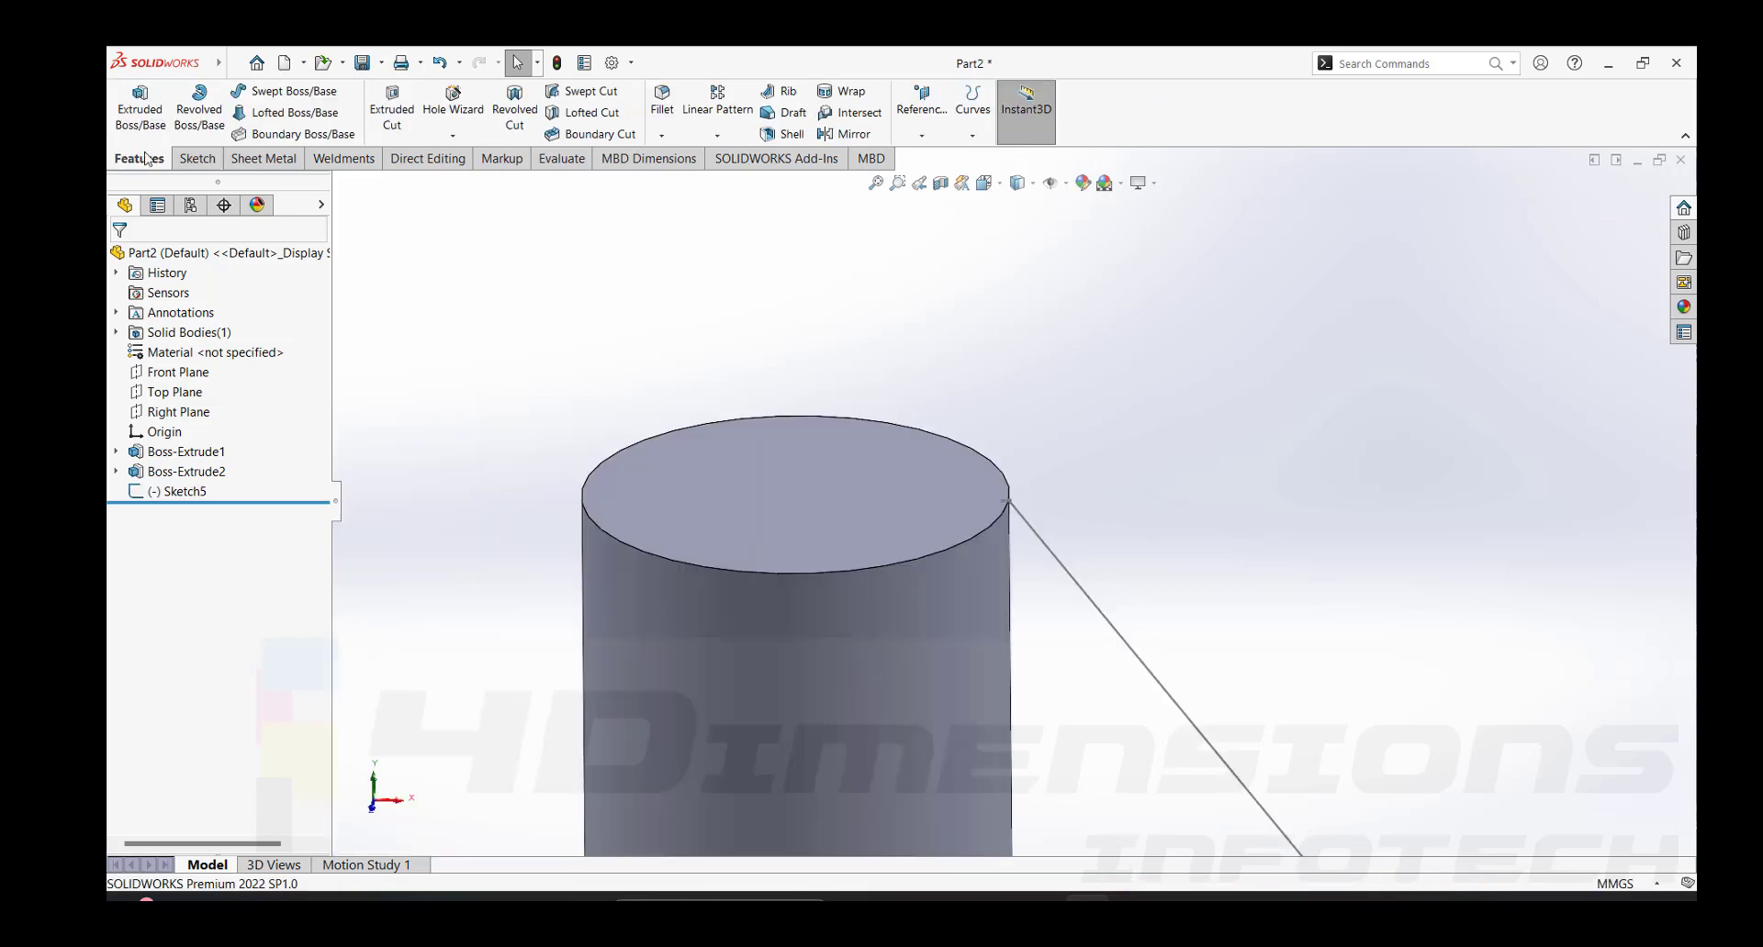
Create a rib from the extended sketch with a thickness of 10 mm applied to both sides.
{"action": "left_click", "coordinate": [787, 92]}
{"action": "left_click", "coordinate": [1085, 593]}
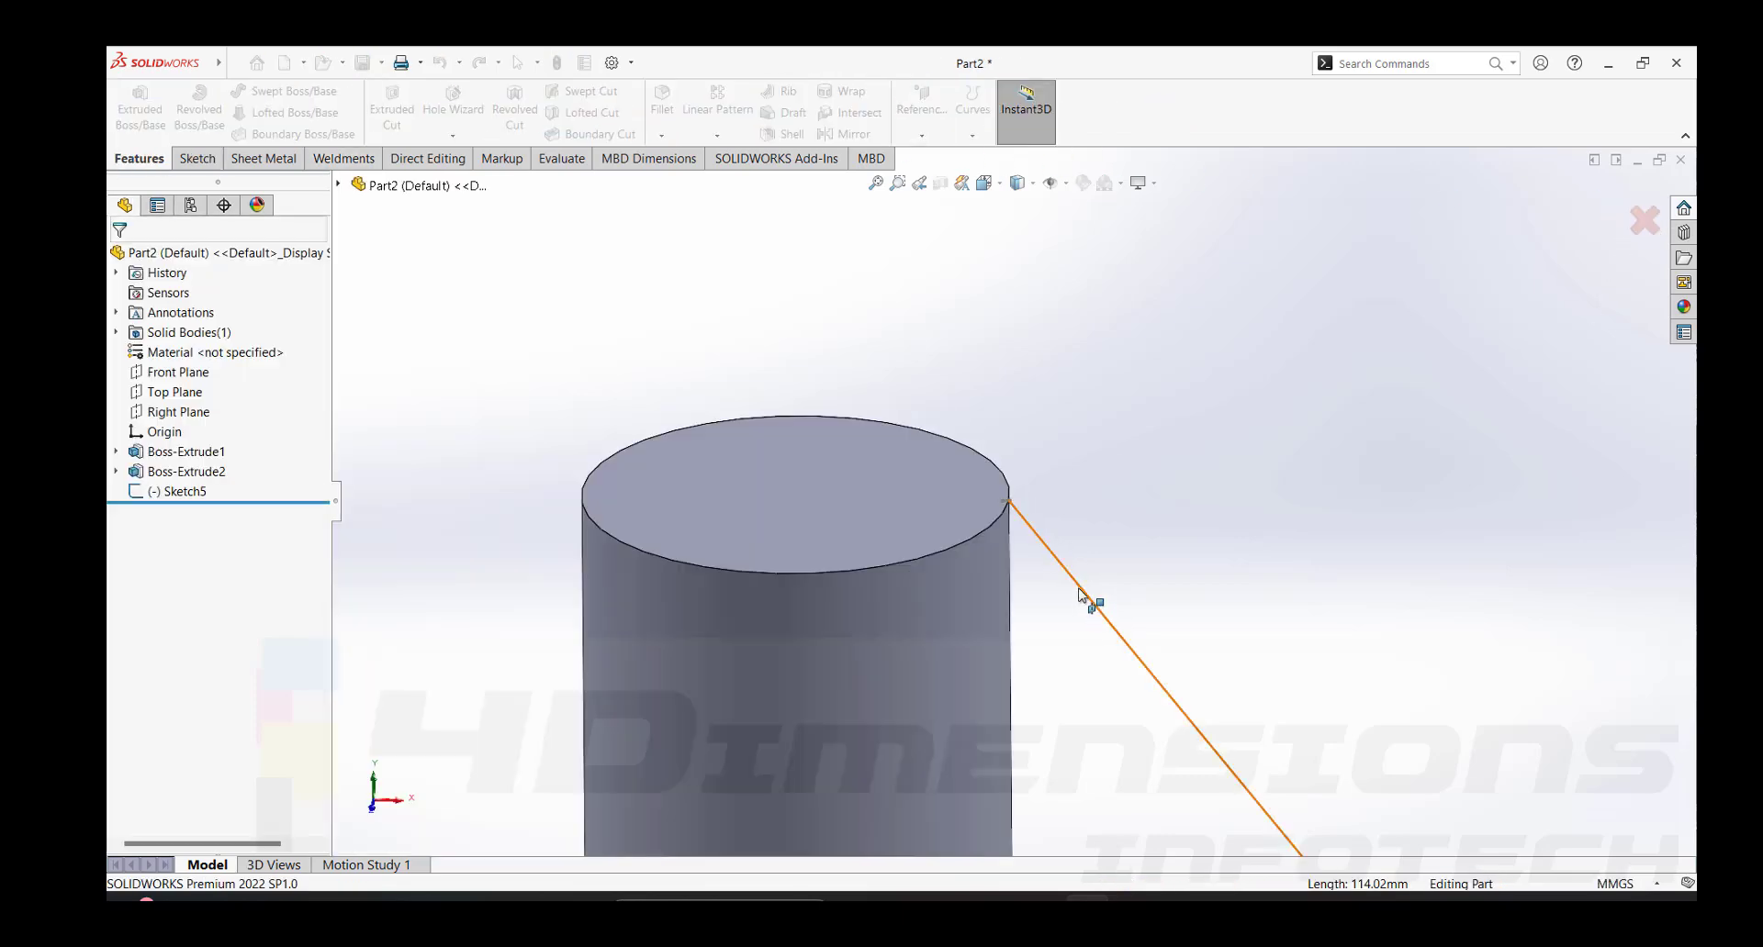
{"action": "scroll", "coordinate": [1056, 552], "scroll_direction": "down", "scroll_amount": 2}
{"action": "scroll", "coordinate": [1056, 547], "scroll_direction": "up", "scroll_amount": 1}
{"action": "scroll", "coordinate": [1002, 463], "scroll_direction": "down", "scroll_amount": 4}
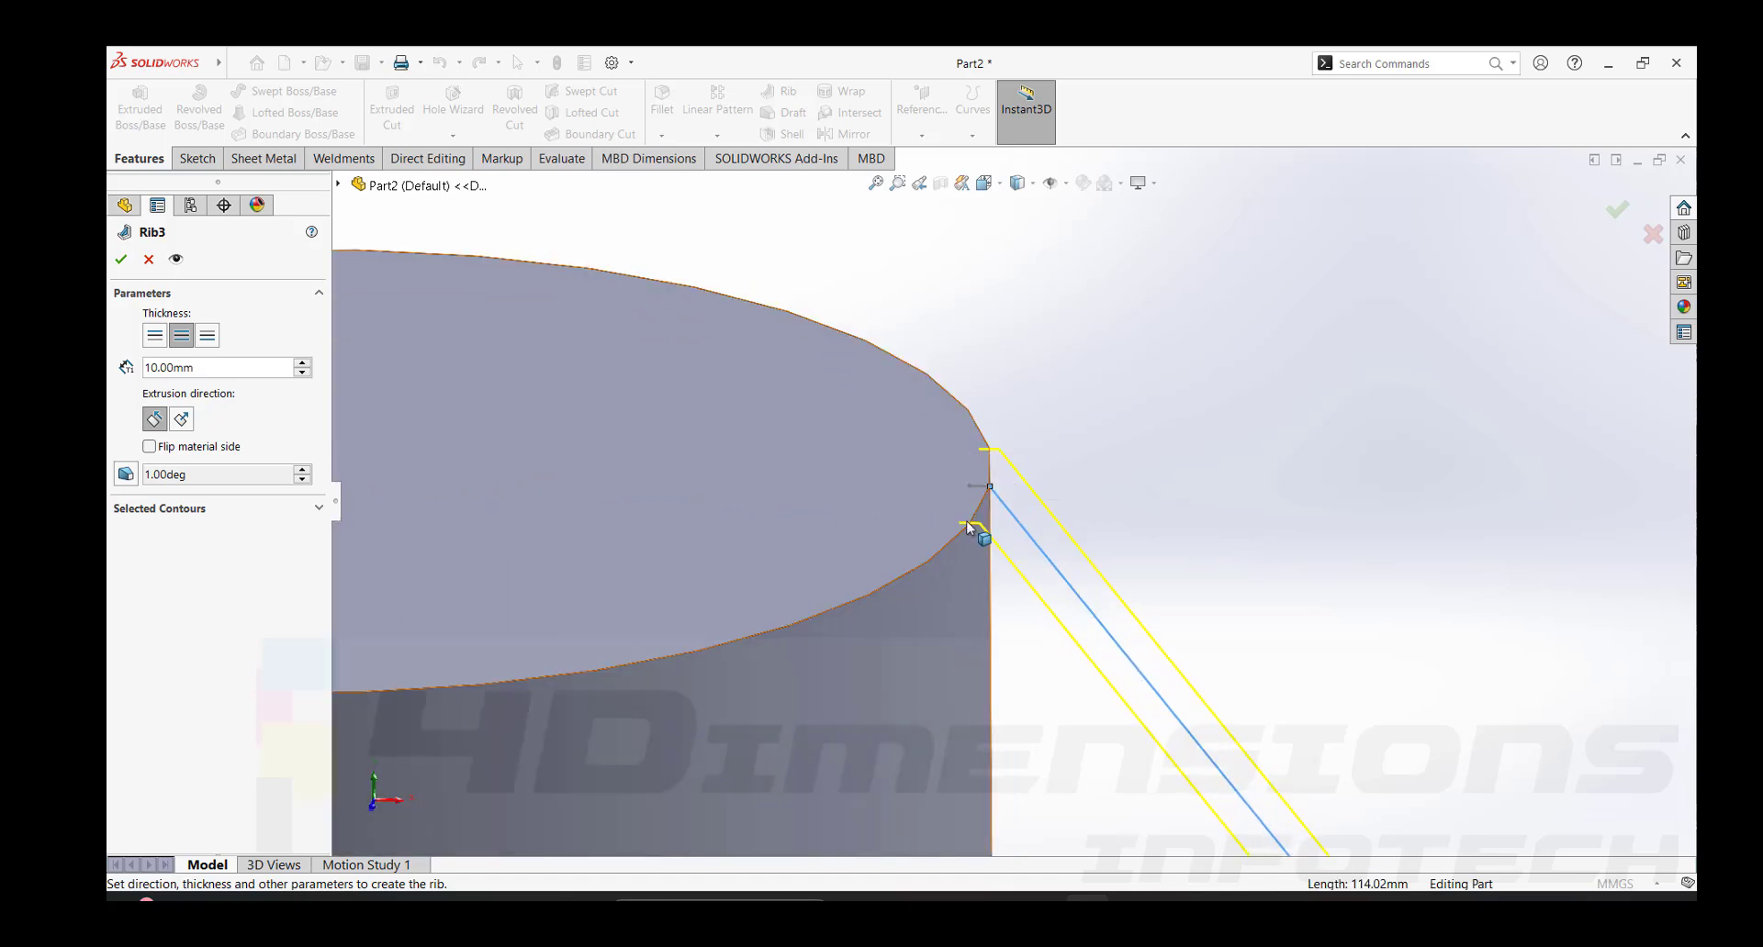
{"action": "scroll", "coordinate": [992, 497], "scroll_direction": "down", "scroll_amount": 1}
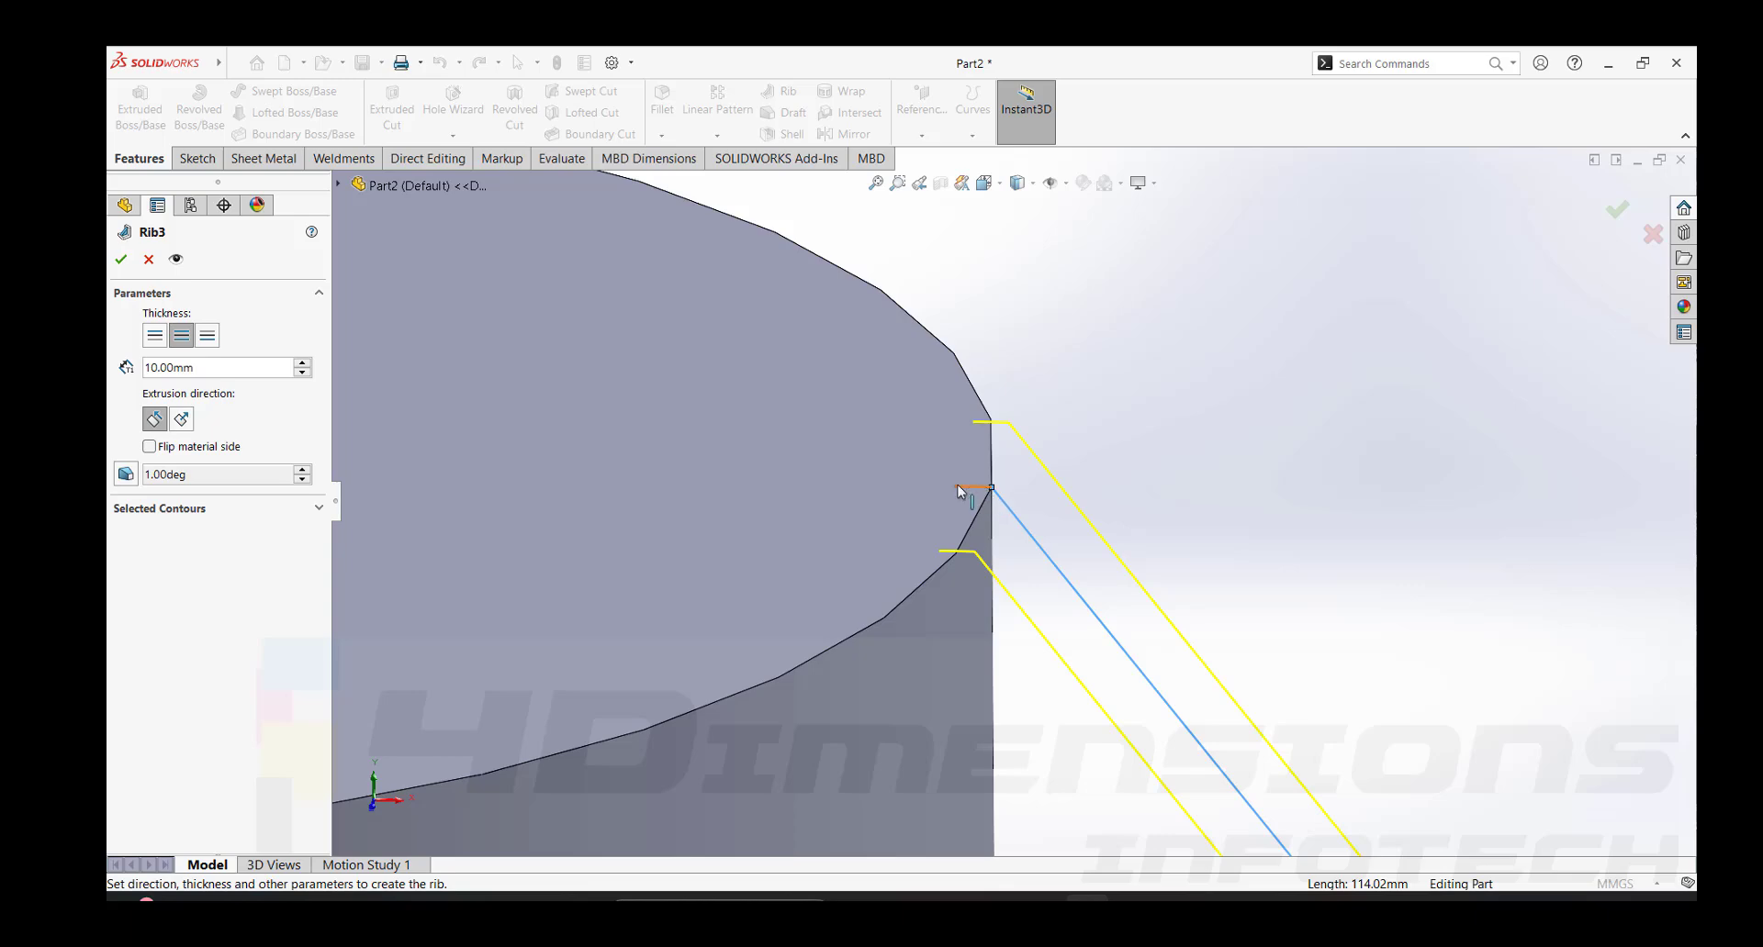
{"action": "scroll", "coordinate": [996, 500], "scroll_direction": "up", "scroll_amount": 2}
{"action": "left_click", "coordinate": [121, 260]}
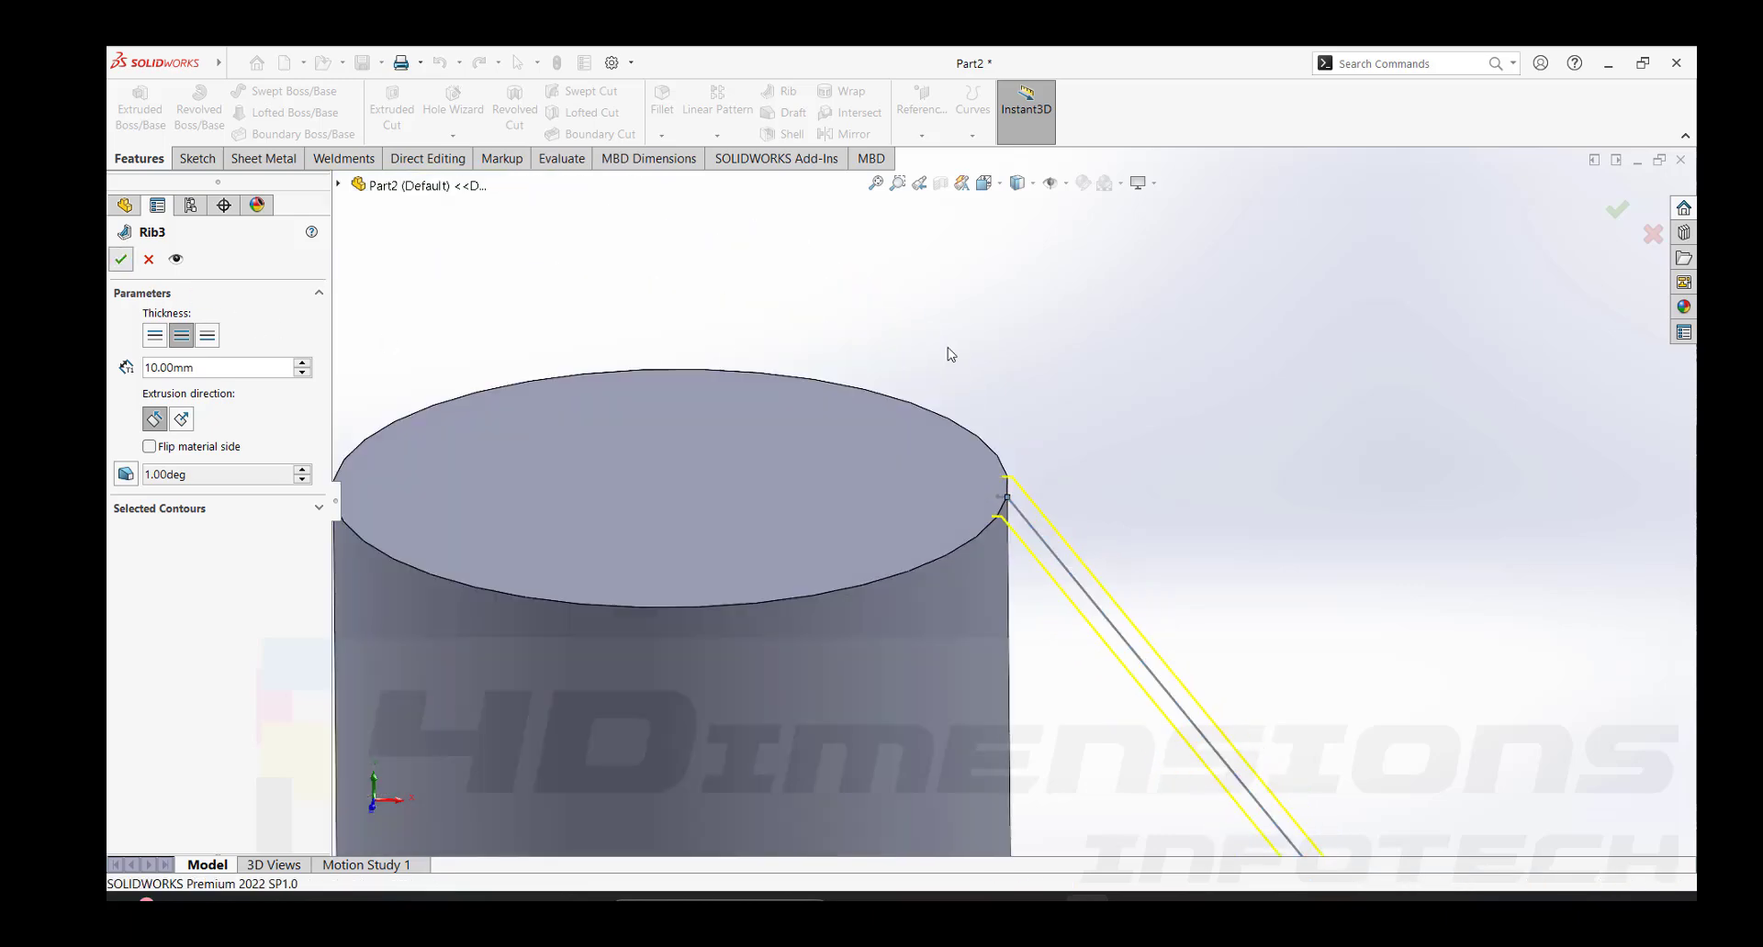
Examine how the rib's upper end joins the cylinder's top edge from different angles.
{"action": "scroll", "coordinate": [1109, 467], "scroll_direction": "up", "scroll_amount": 5}
{"action": "scroll", "coordinate": [1013, 505], "scroll_direction": "down", "scroll_amount": 5}
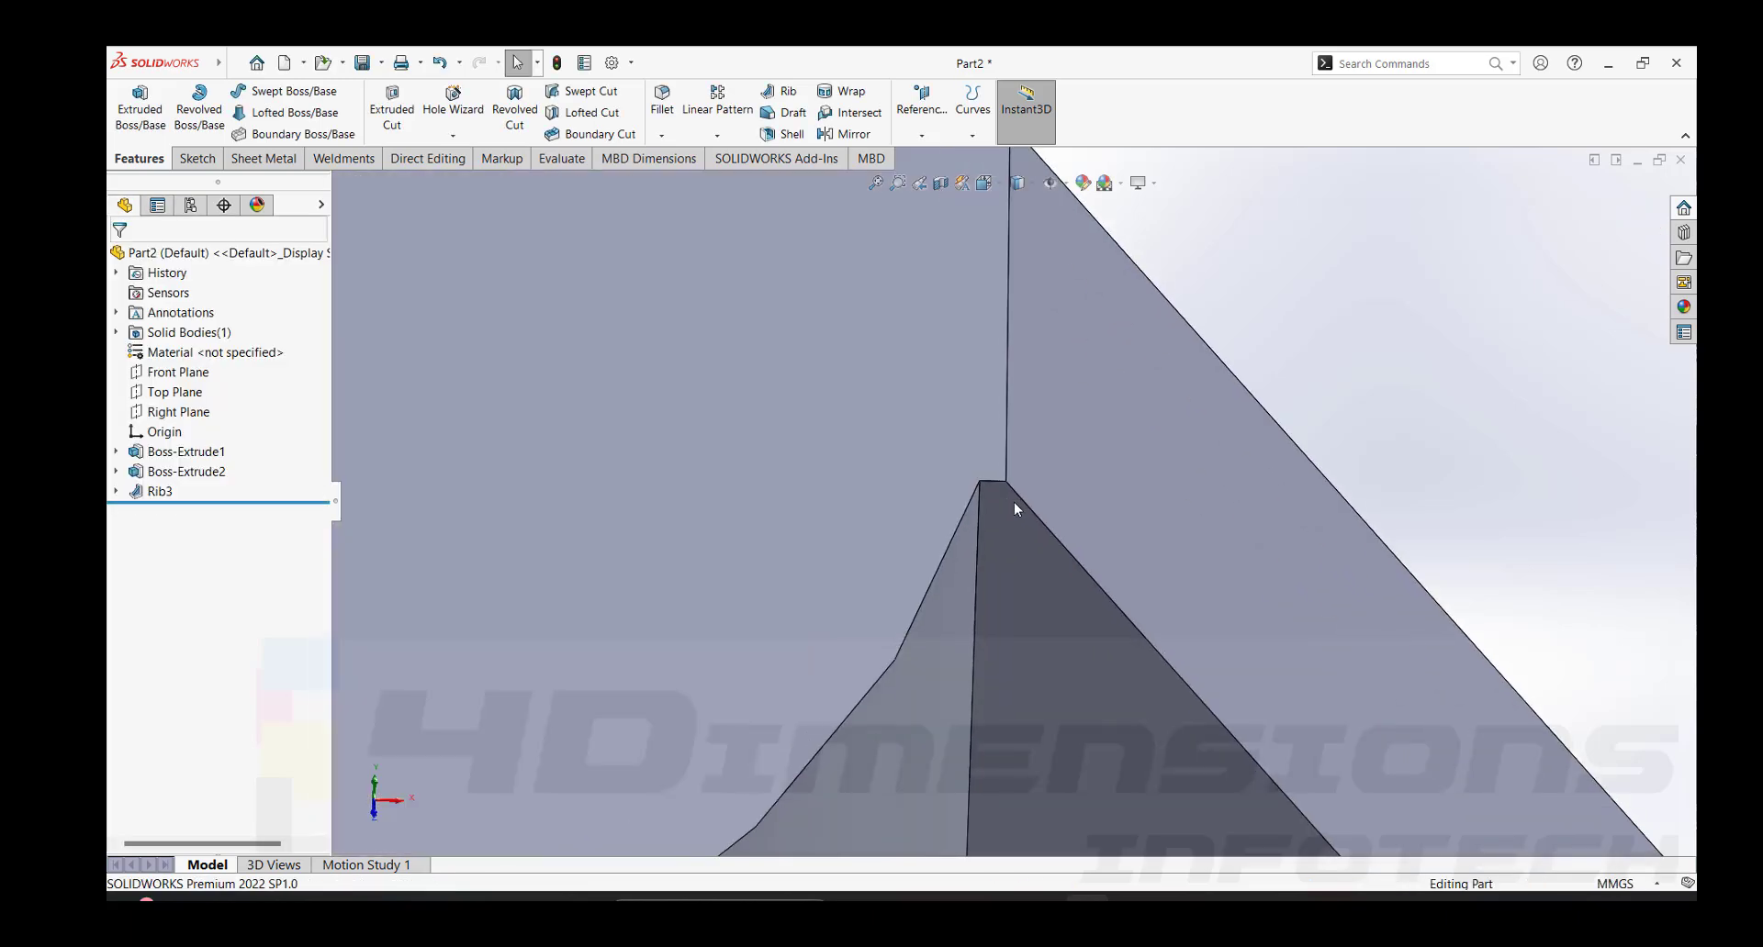
{"action": "left_click", "coordinate": [1000, 482]}
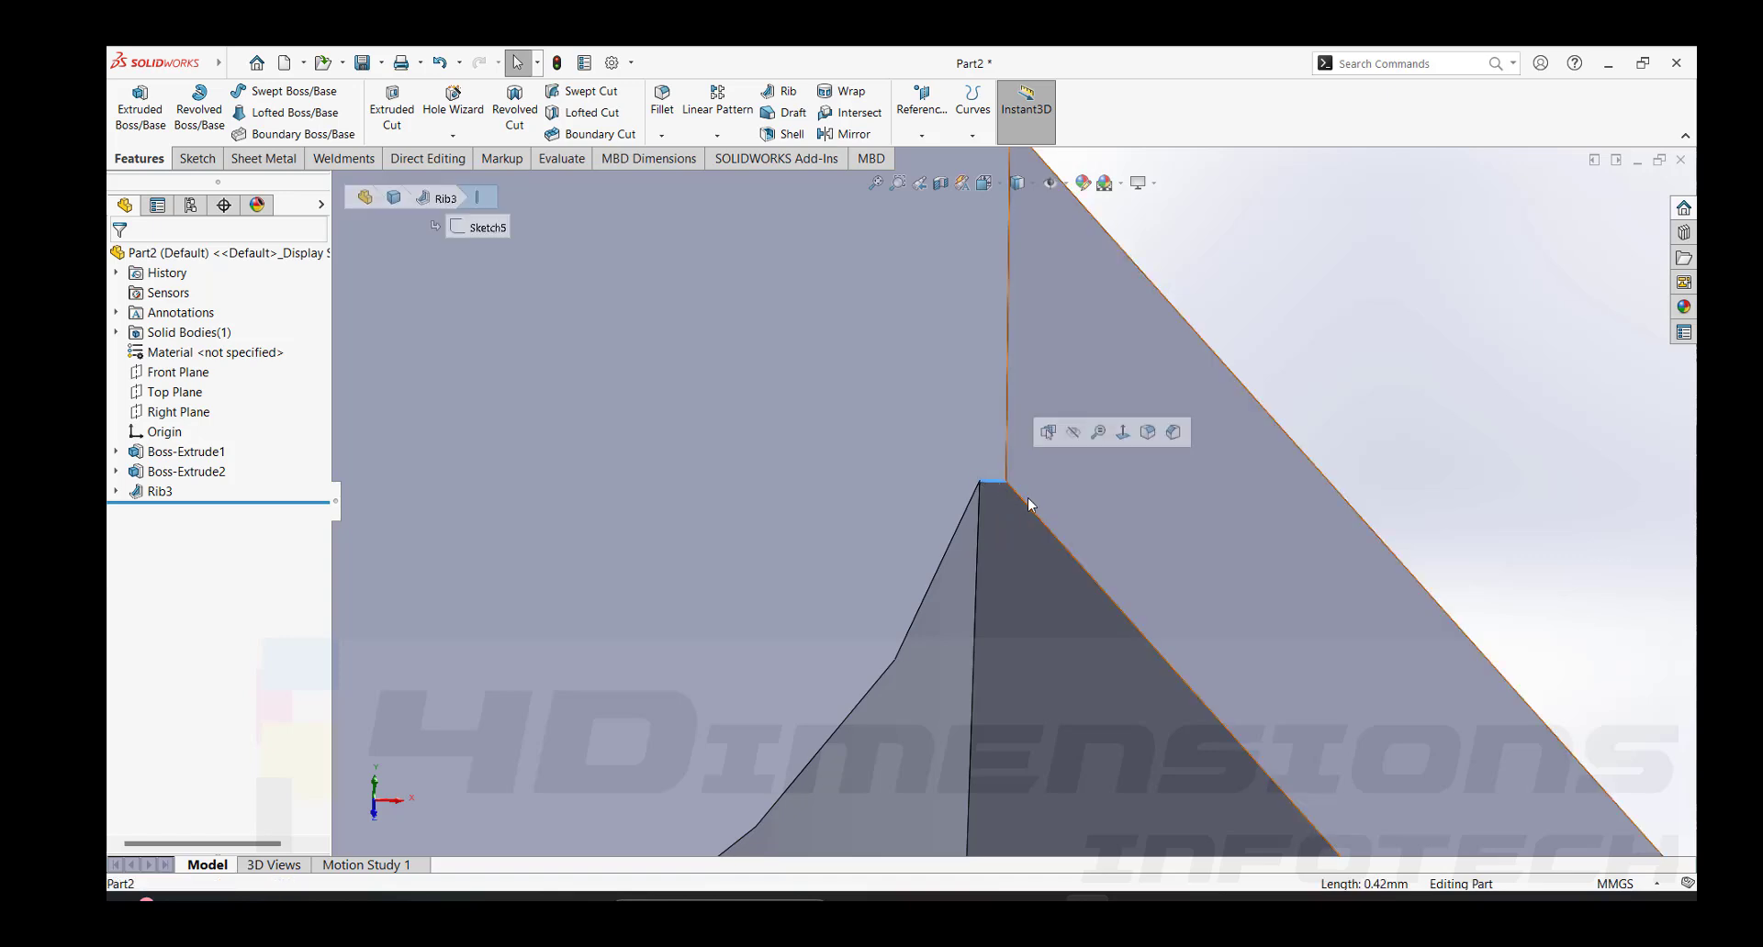
{"action": "scroll", "coordinate": [1176, 477], "scroll_direction": "up", "scroll_amount": 4}
{"action": "left_click", "coordinate": [1252, 411]}
{"action": "scroll", "coordinate": [1183, 436], "scroll_direction": "up", "scroll_amount": 5}
{"action": "scroll", "coordinate": [1184, 455], "scroll_direction": "up", "scroll_amount": 5}
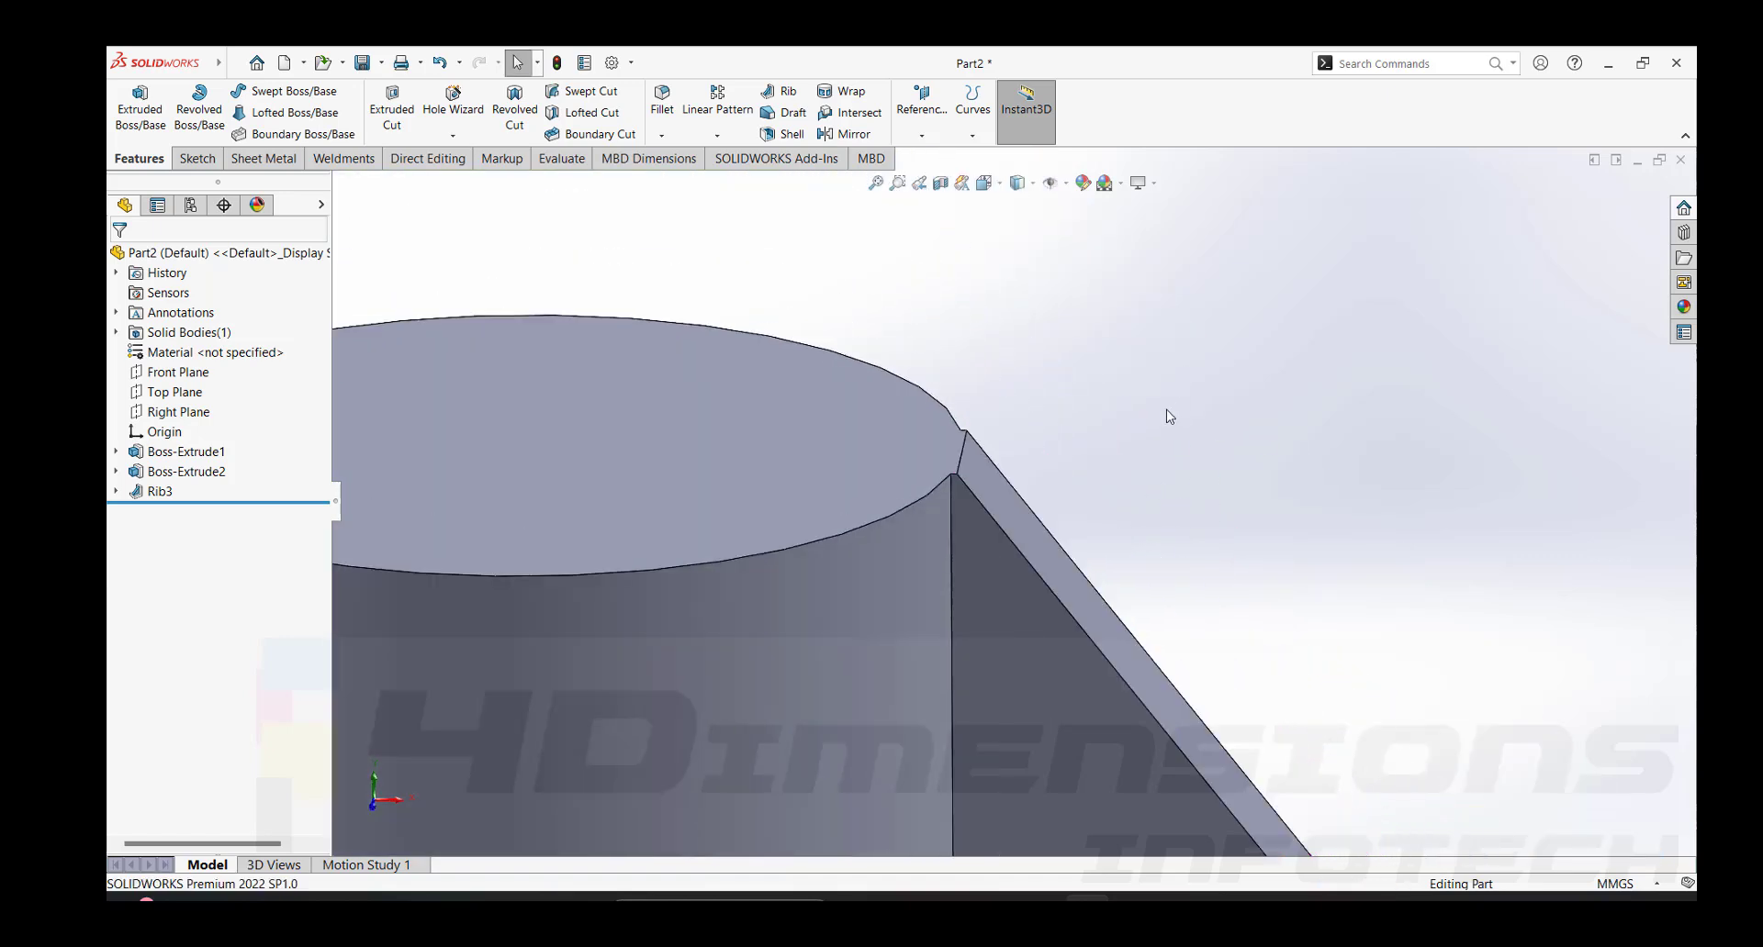
{"action": "scroll", "coordinate": [979, 427], "scroll_direction": "down", "scroll_amount": 3}
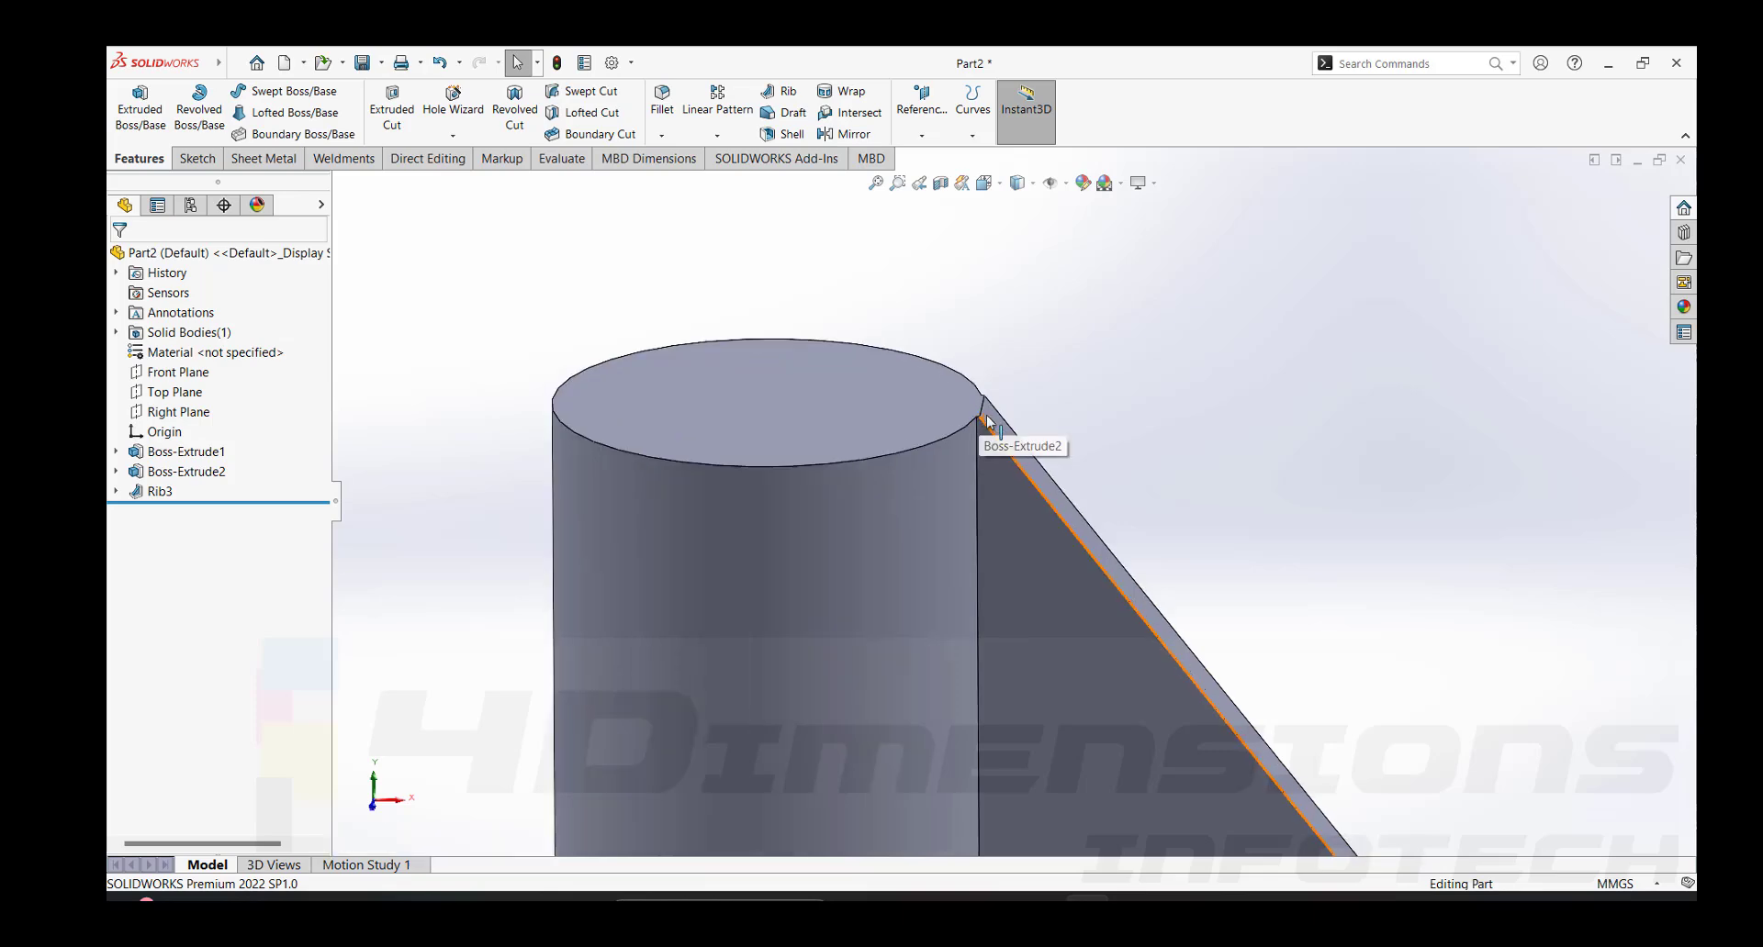
{"action": "scroll", "coordinate": [1093, 424], "scroll_direction": "up", "scroll_amount": 5}
{"action": "scroll", "coordinate": [1055, 450], "scroll_direction": "down", "scroll_amount": 1}
{"action": "mouse_move", "coordinate": [1033, 469]}
{"action": "middle_mouse_down"}
{"action": "mouse_move", "coordinate": [1066, 391]}
{"action": "mouse_move", "coordinate": [1012, 479]}
{"action": "mouse_move", "coordinate": [1007, 461]}
{"action": "middle_mouse_up"}
{"action": "scroll", "coordinate": [960, 402], "scroll_direction": "down", "scroll_amount": 2}
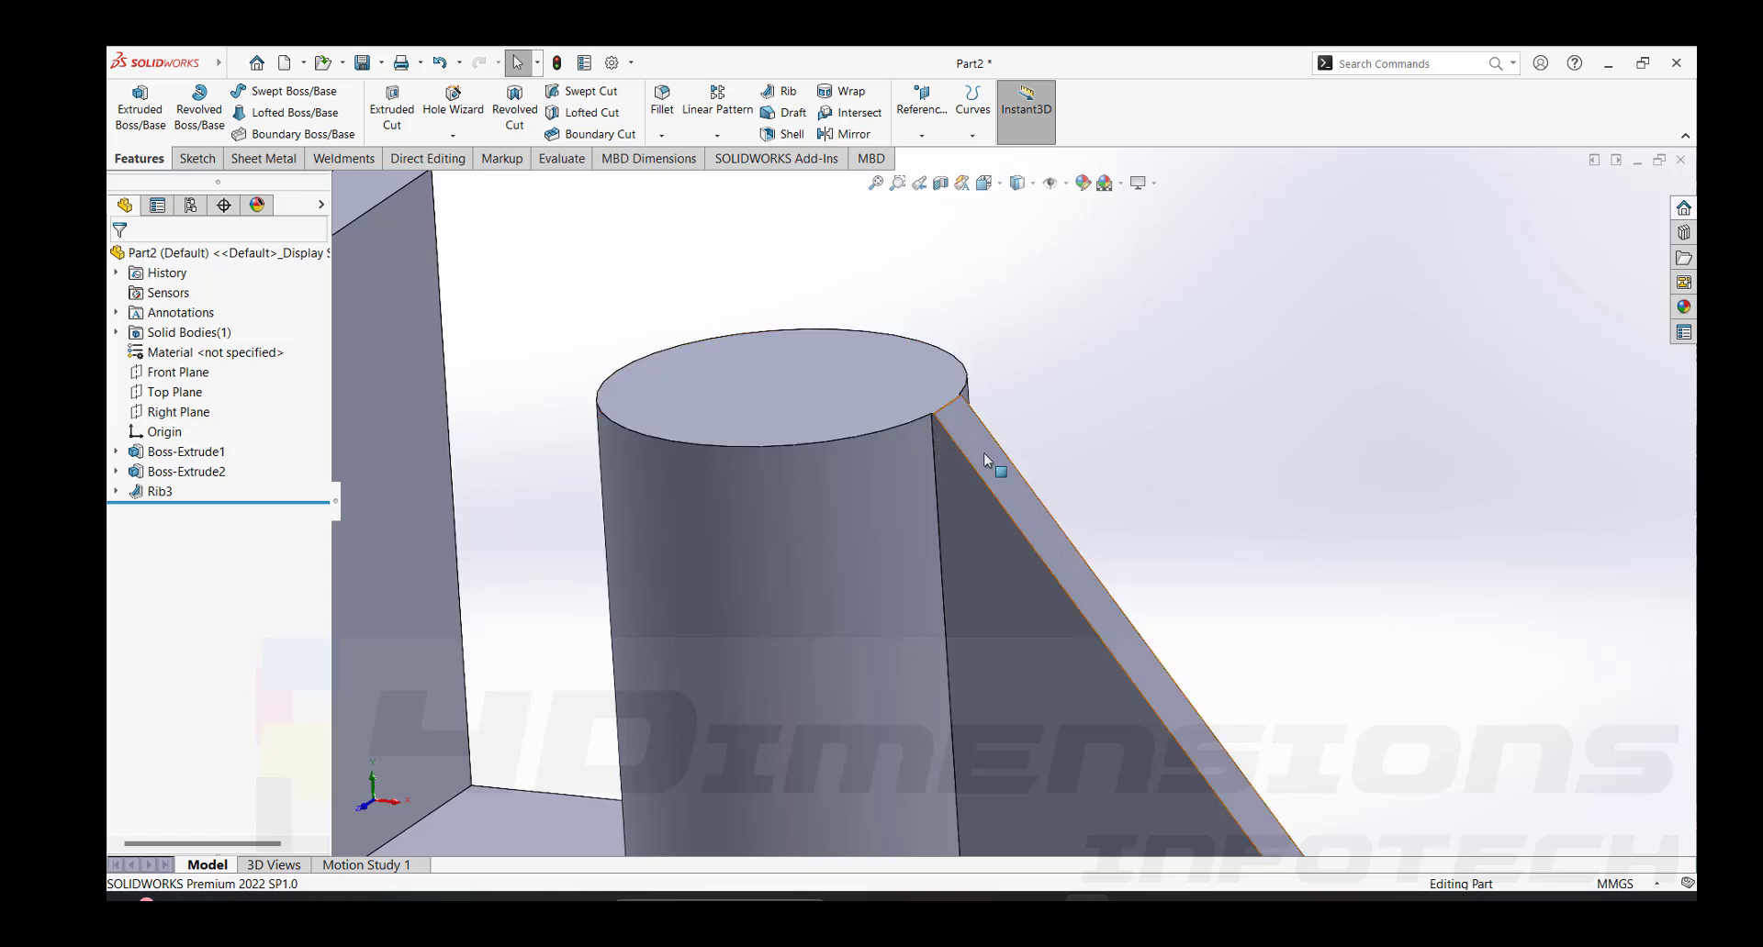
{"action": "scroll", "coordinate": [961, 439], "scroll_direction": "down", "scroll_amount": 4}
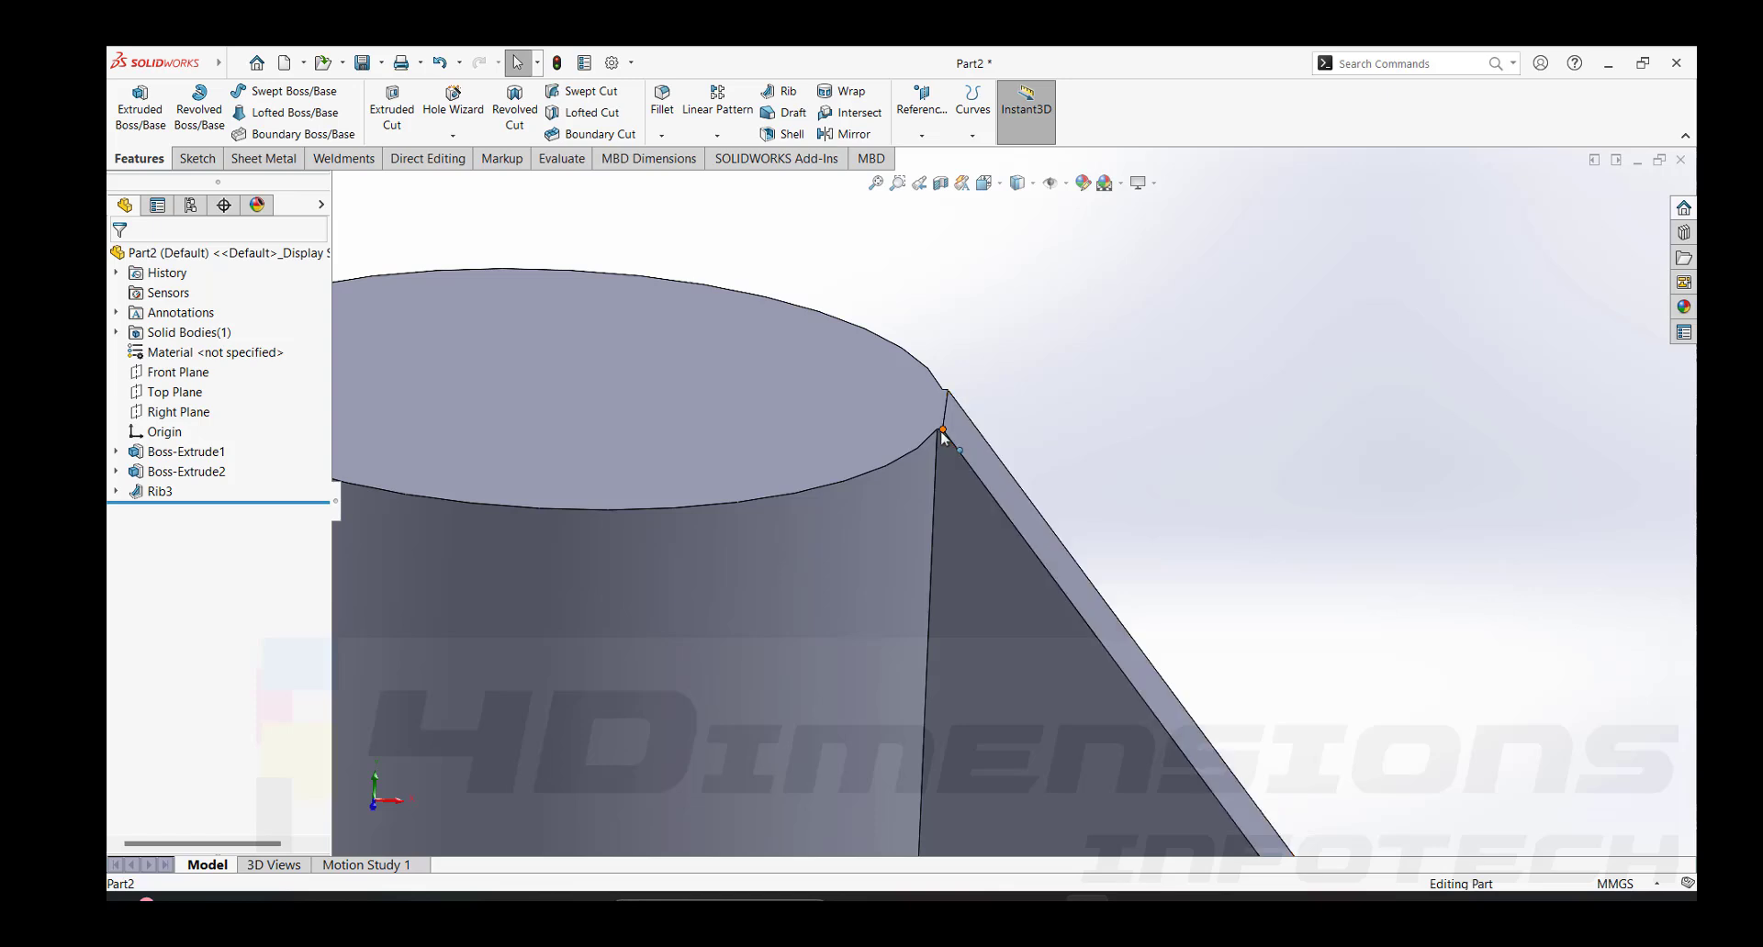
{"action": "scroll", "coordinate": [945, 439], "scroll_direction": "up", "scroll_amount": 3}
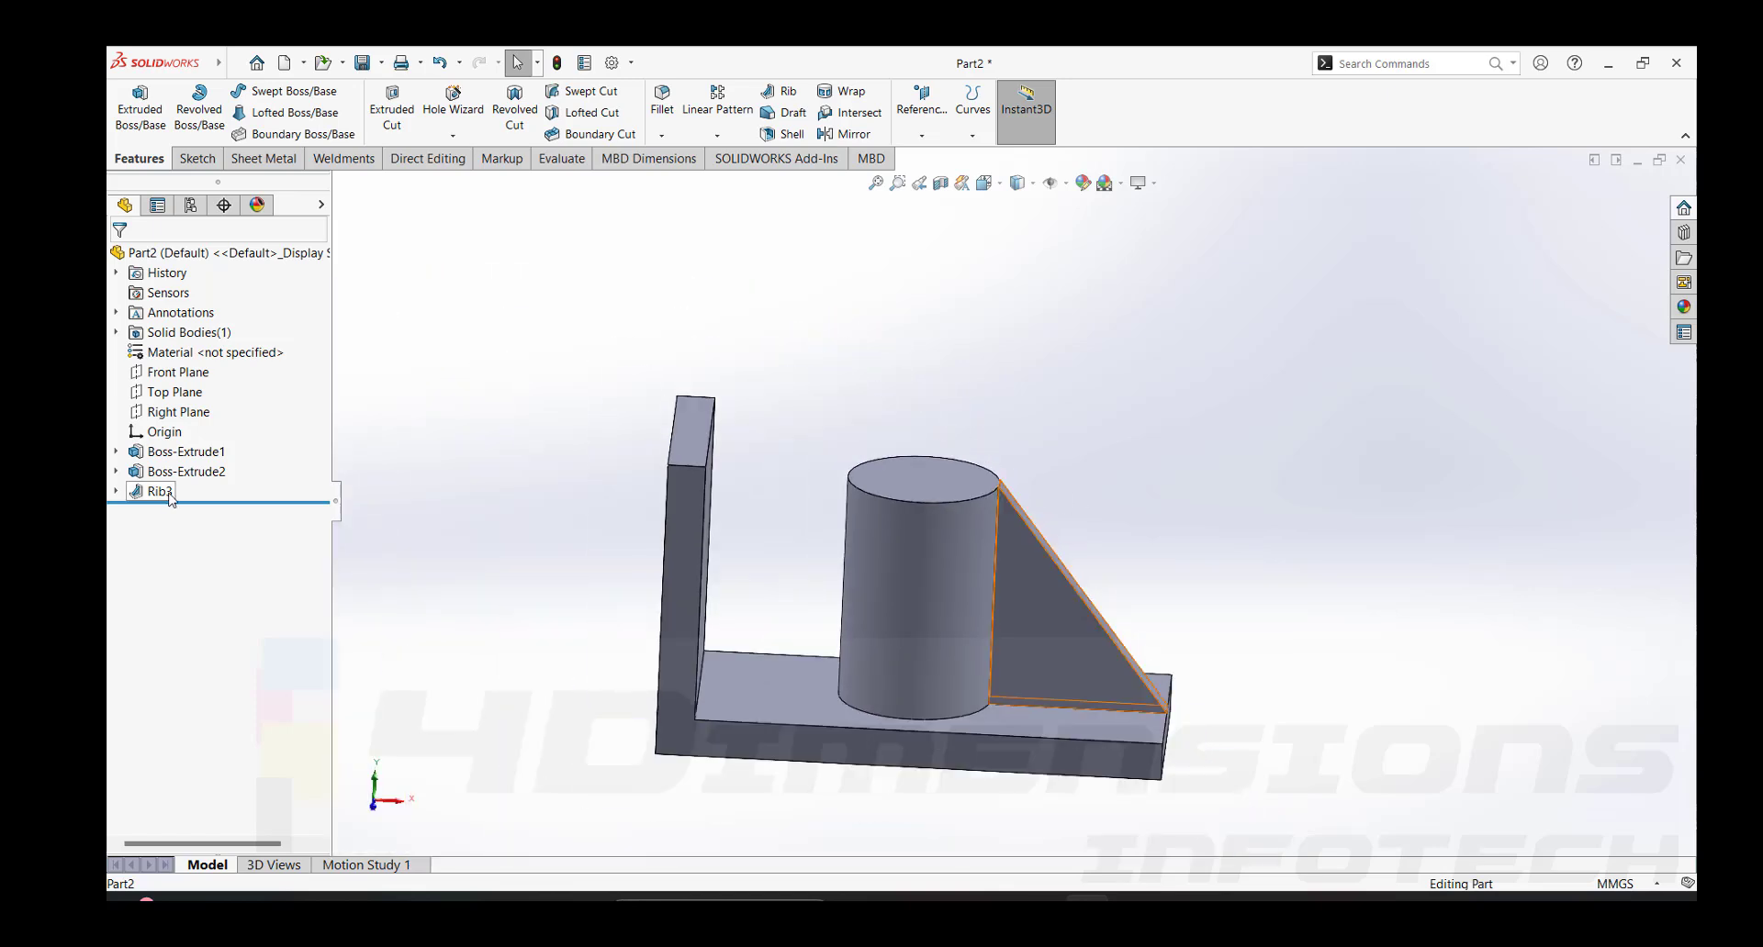
Review the short horizontal line in the rib's sketch, exit the sketch, and inspect the whole bracket with its rib.
{"action": "left_click", "coordinate": [160, 491]}
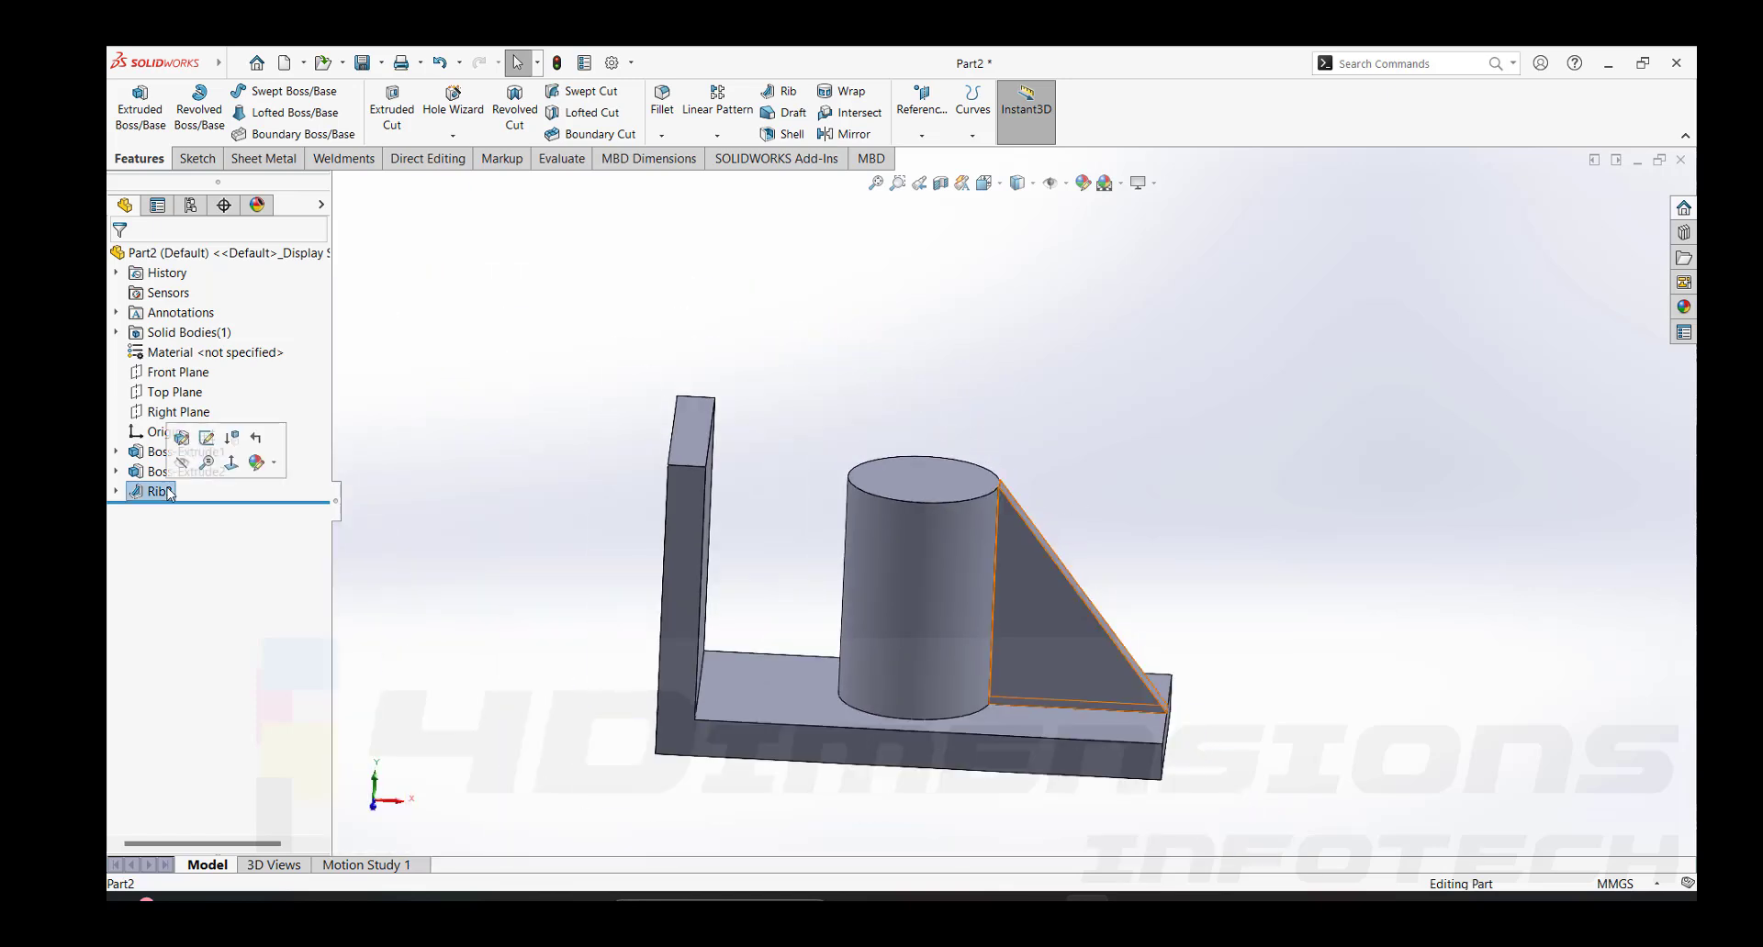
{"action": "left_click", "coordinate": [211, 447]}
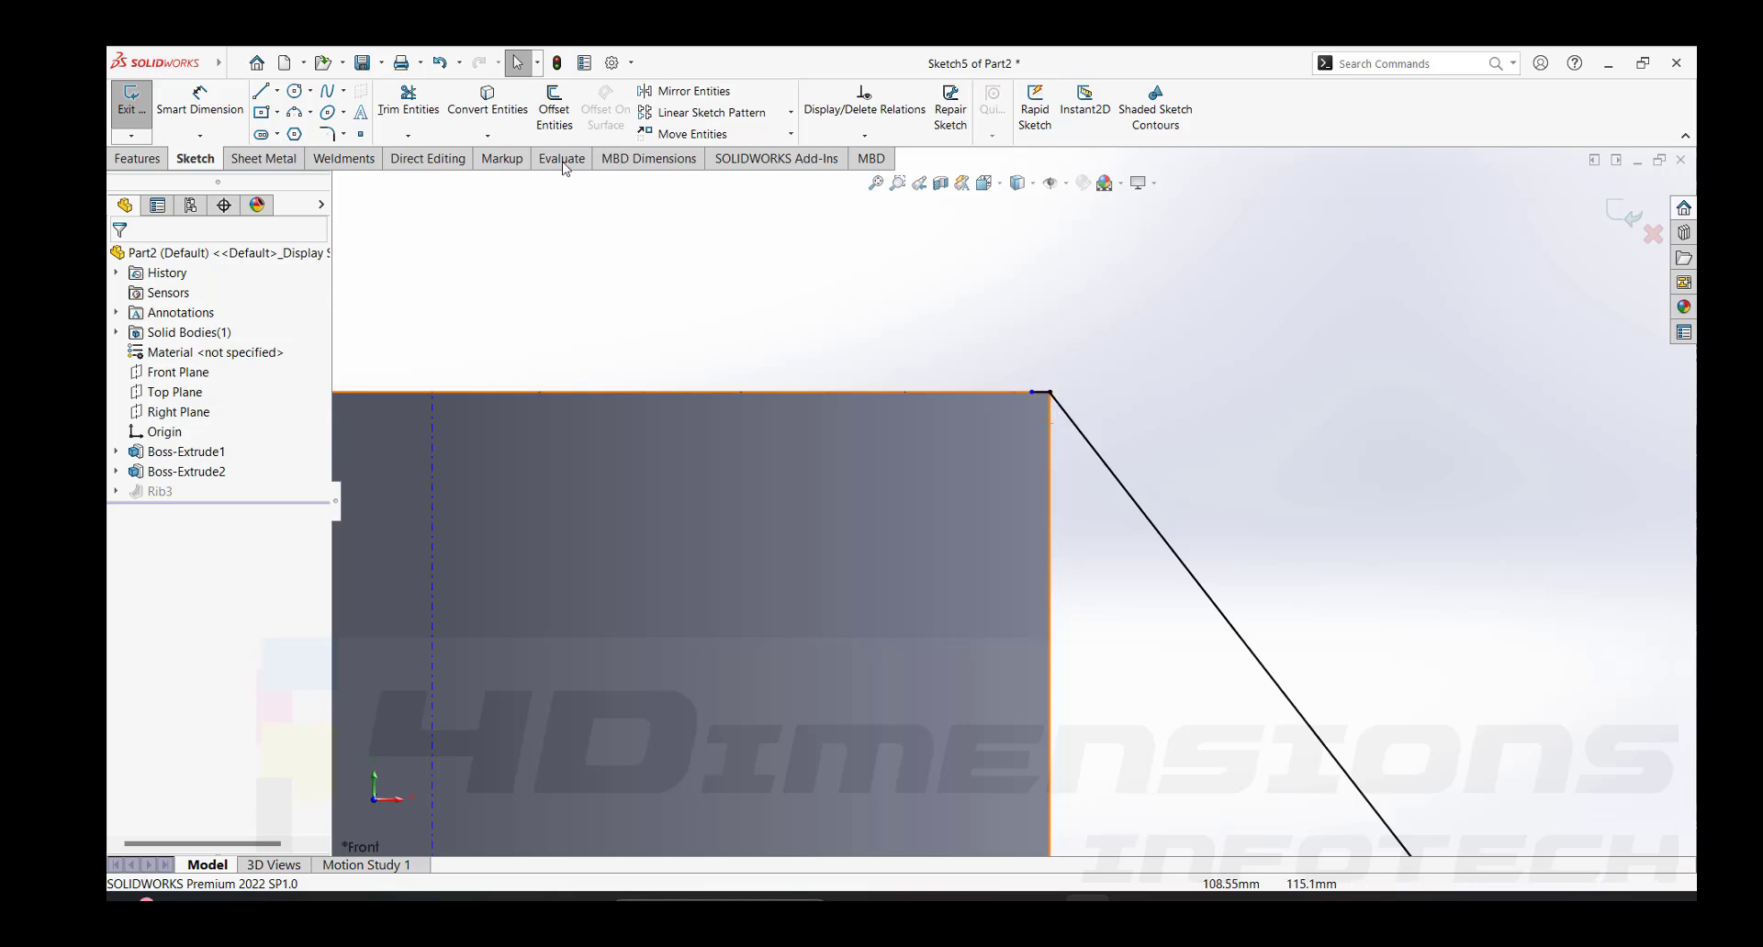
{"action": "left_click", "coordinate": [1625, 216]}
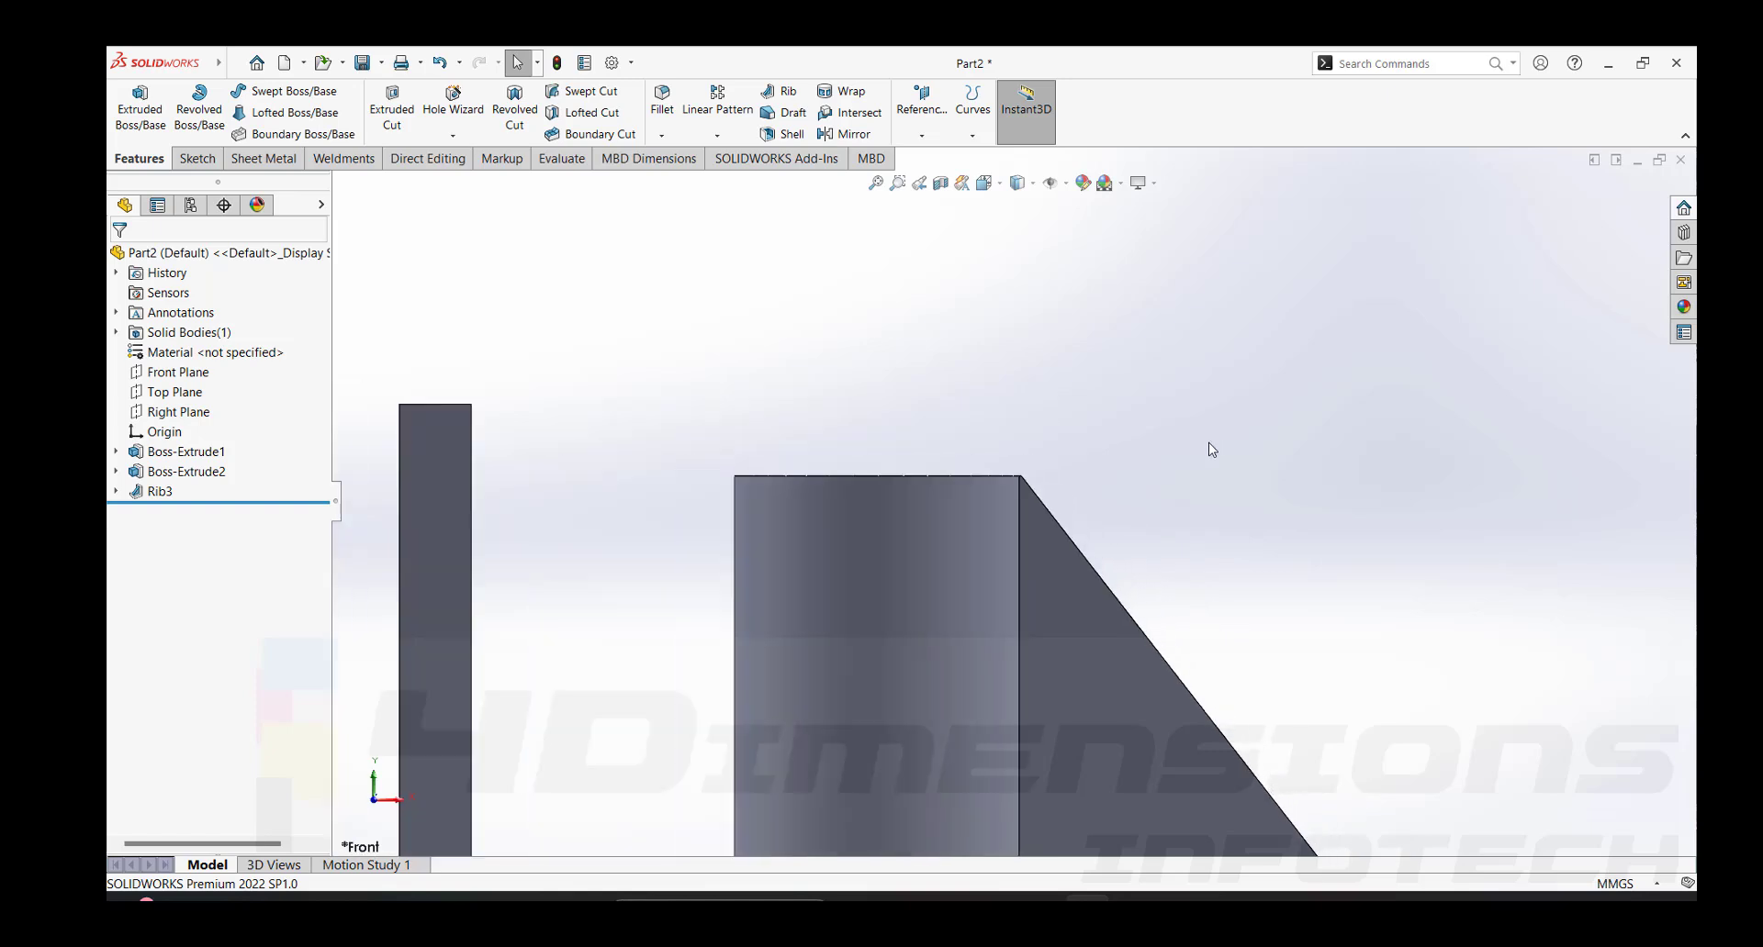
{"action": "middle_click_drag", "start_coordinate": [1082, 578], "coordinate": [900, 367]}
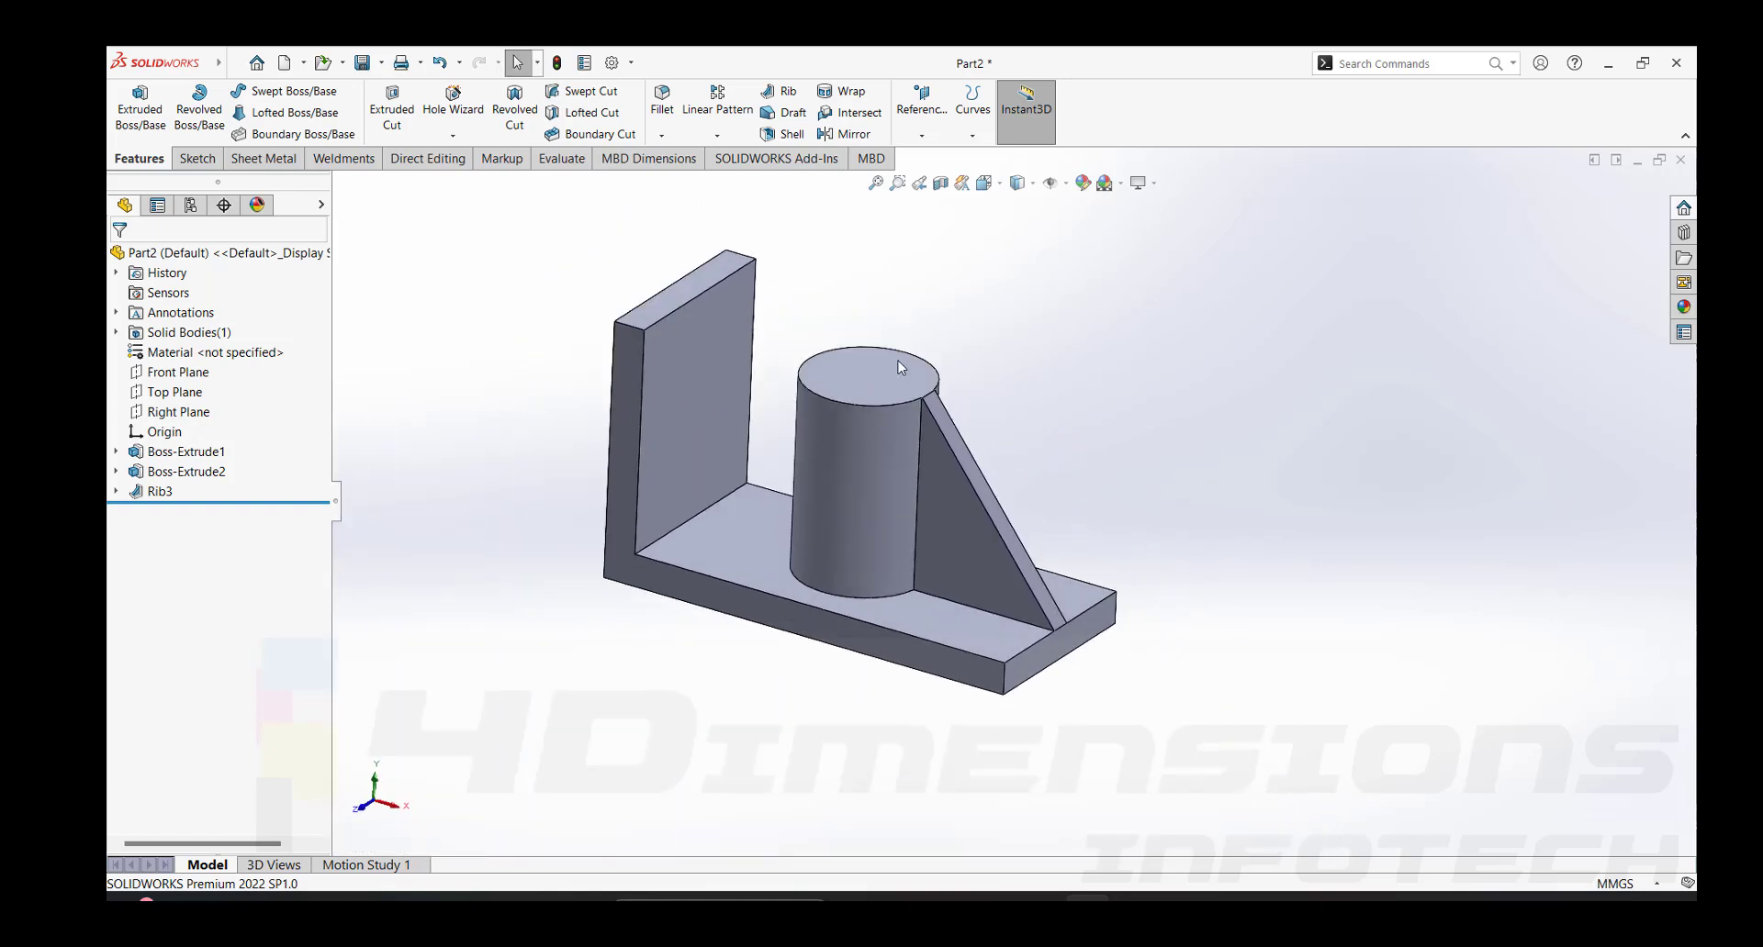
{"action": "scroll", "coordinate": [979, 479], "scroll_direction": "down", "scroll_amount": 2}
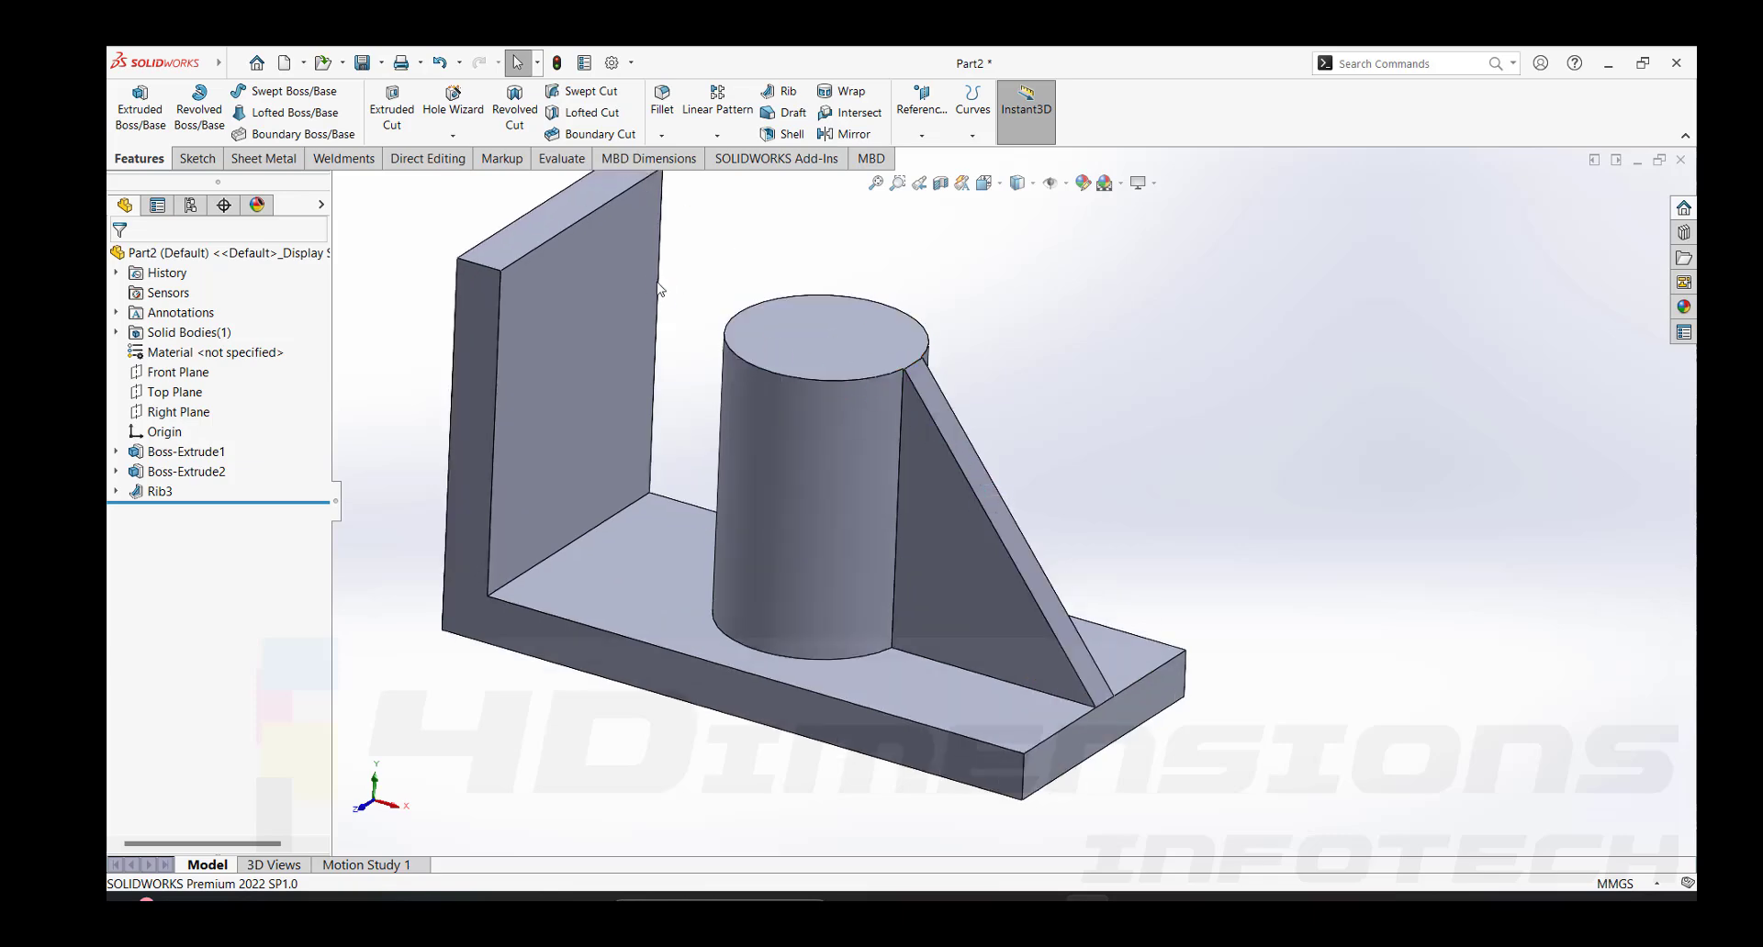
{"action": "key", "text": "f"}
{"action": "middle_click_drag", "start_coordinate": [1079, 415], "coordinate": [870, 421]}
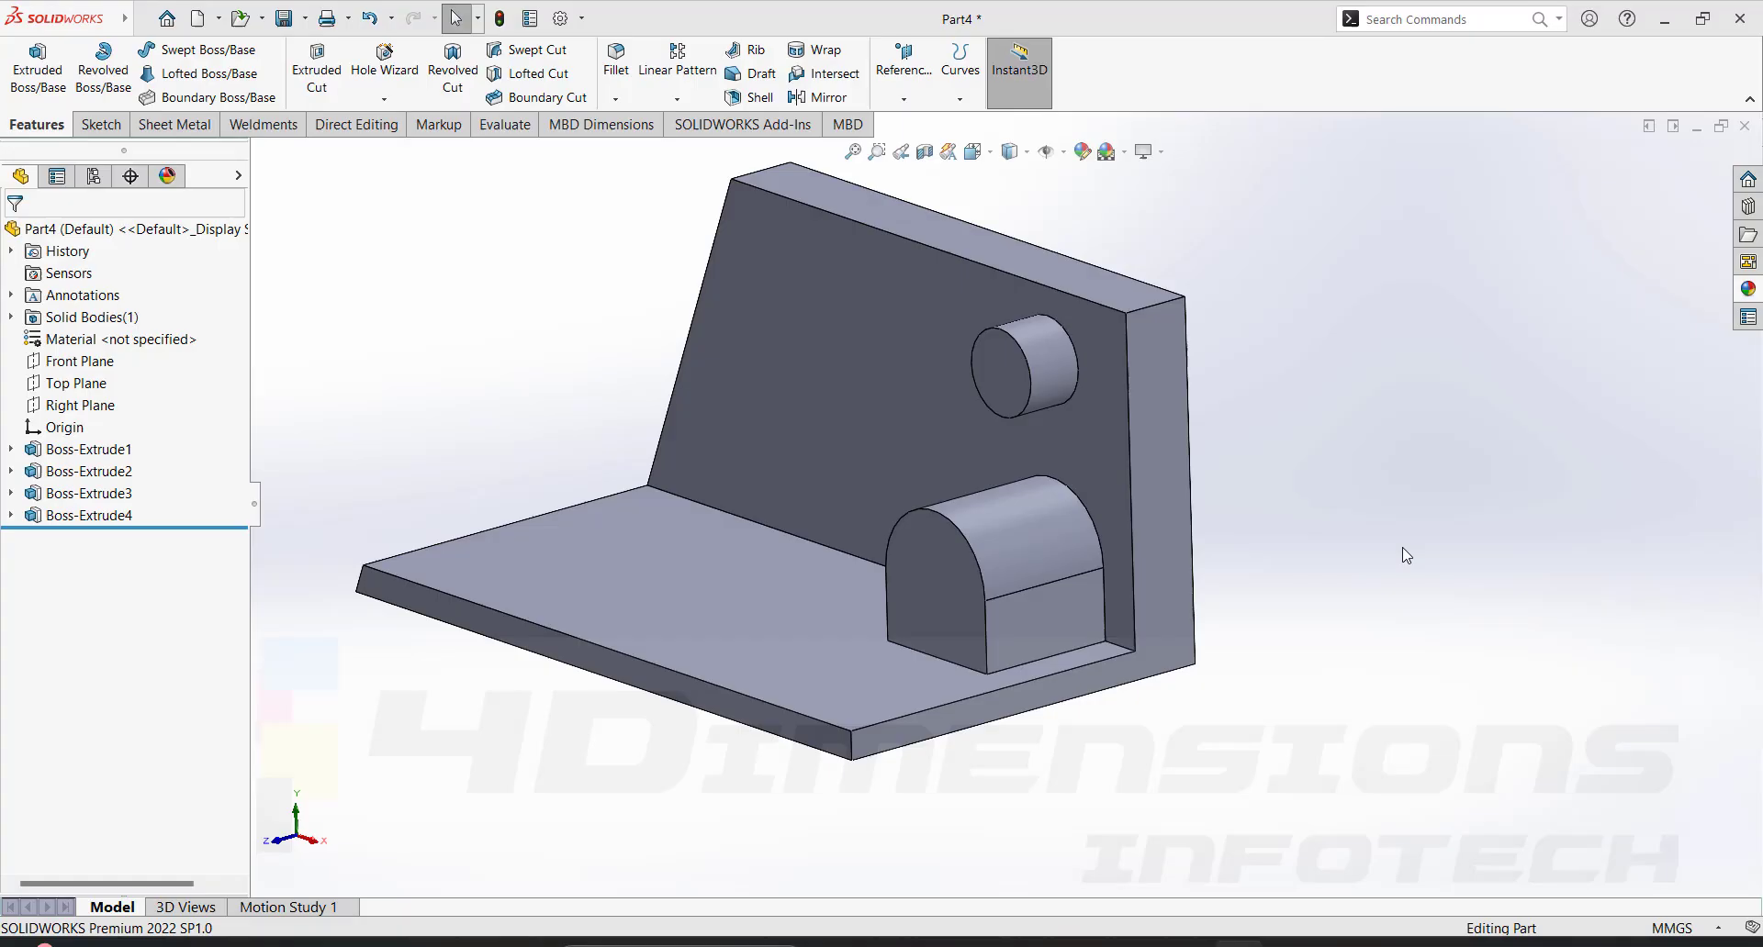
{"action": "middle_click_drag", "start_coordinate": [1305, 556], "coordinate": [1313, 512]}
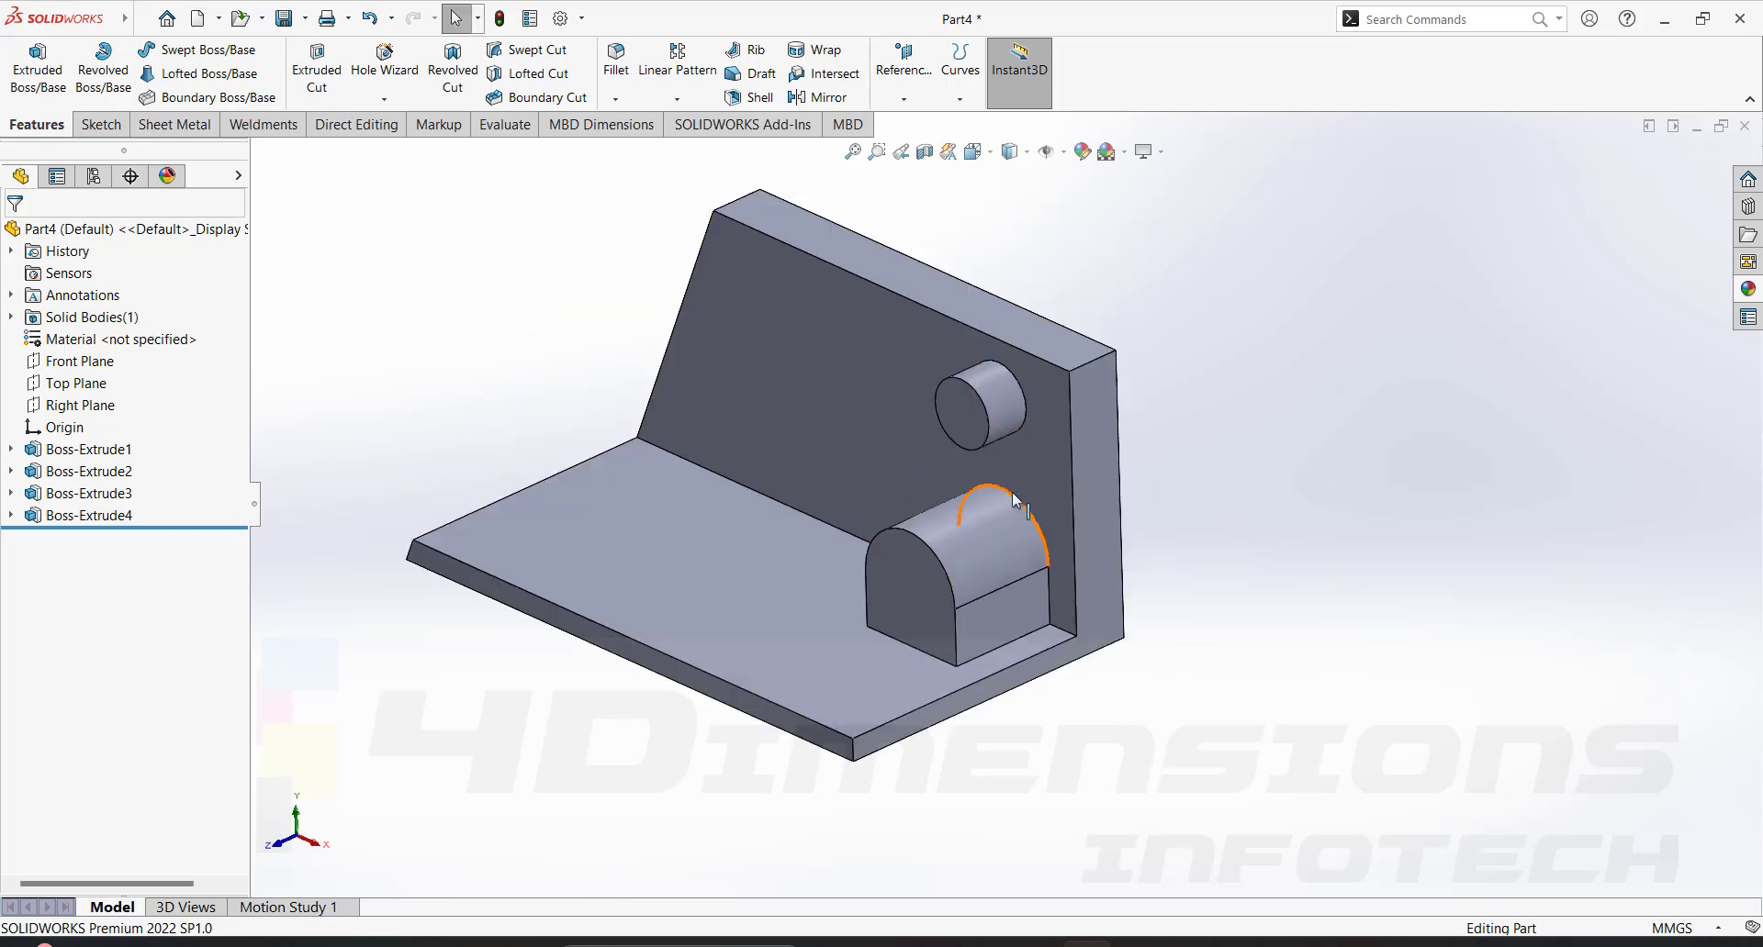
Sketch a vertical construction line about 50 mm long on the wall's inner face, from the small cylinder's lowest point to the rounded boss's top.
{"action": "scroll", "coordinate": [960, 430], "scroll_direction": "down", "scroll_amount": 3}
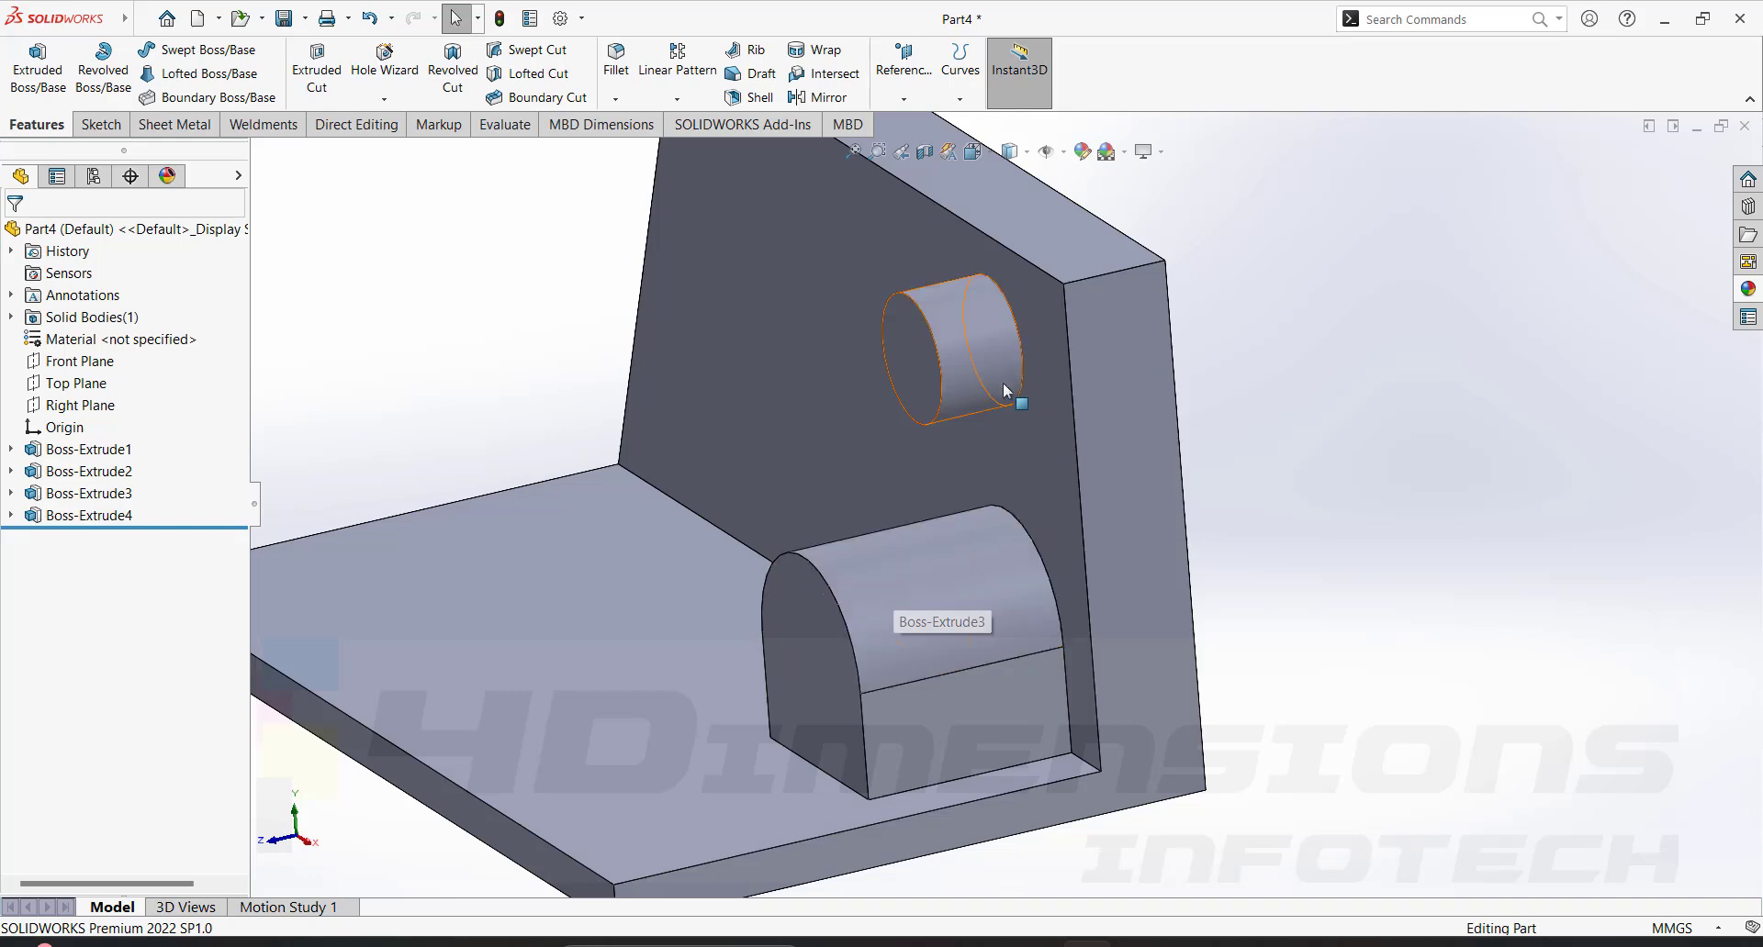
{"action": "middle_click_drag", "start_coordinate": [1310, 598], "coordinate": [1303, 560]}
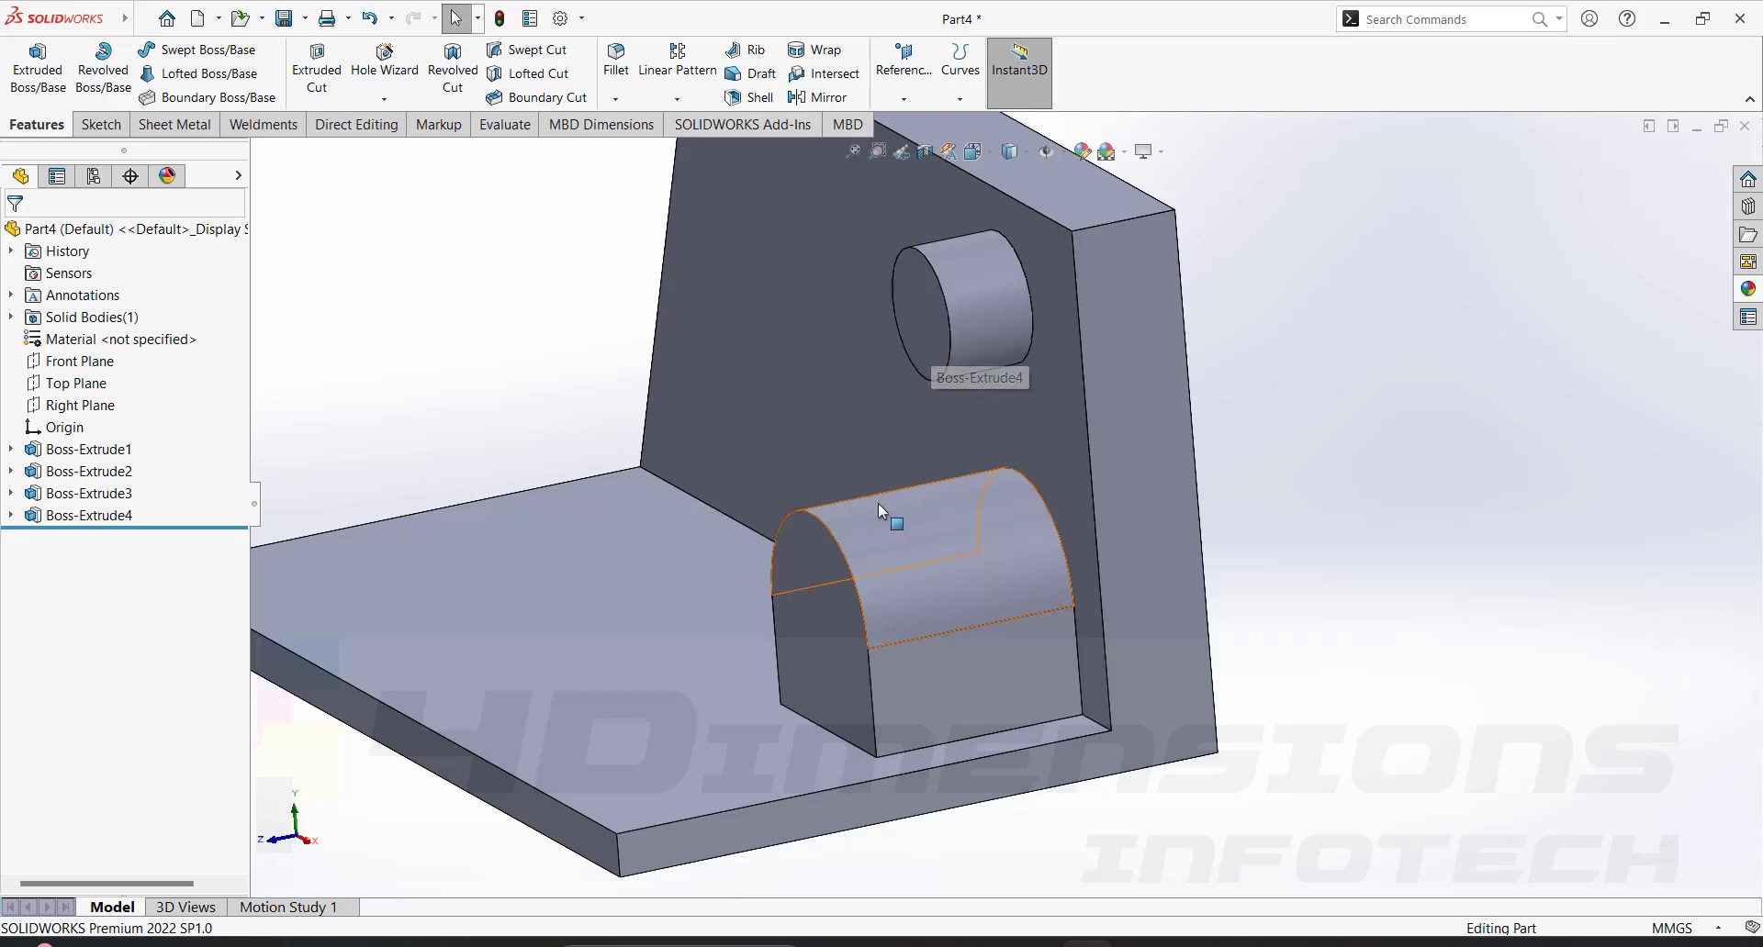
{"action": "middle_click_drag", "start_coordinate": [1459, 592], "coordinate": [1131, 398]}
{"action": "left_click", "coordinate": [1132, 398]}
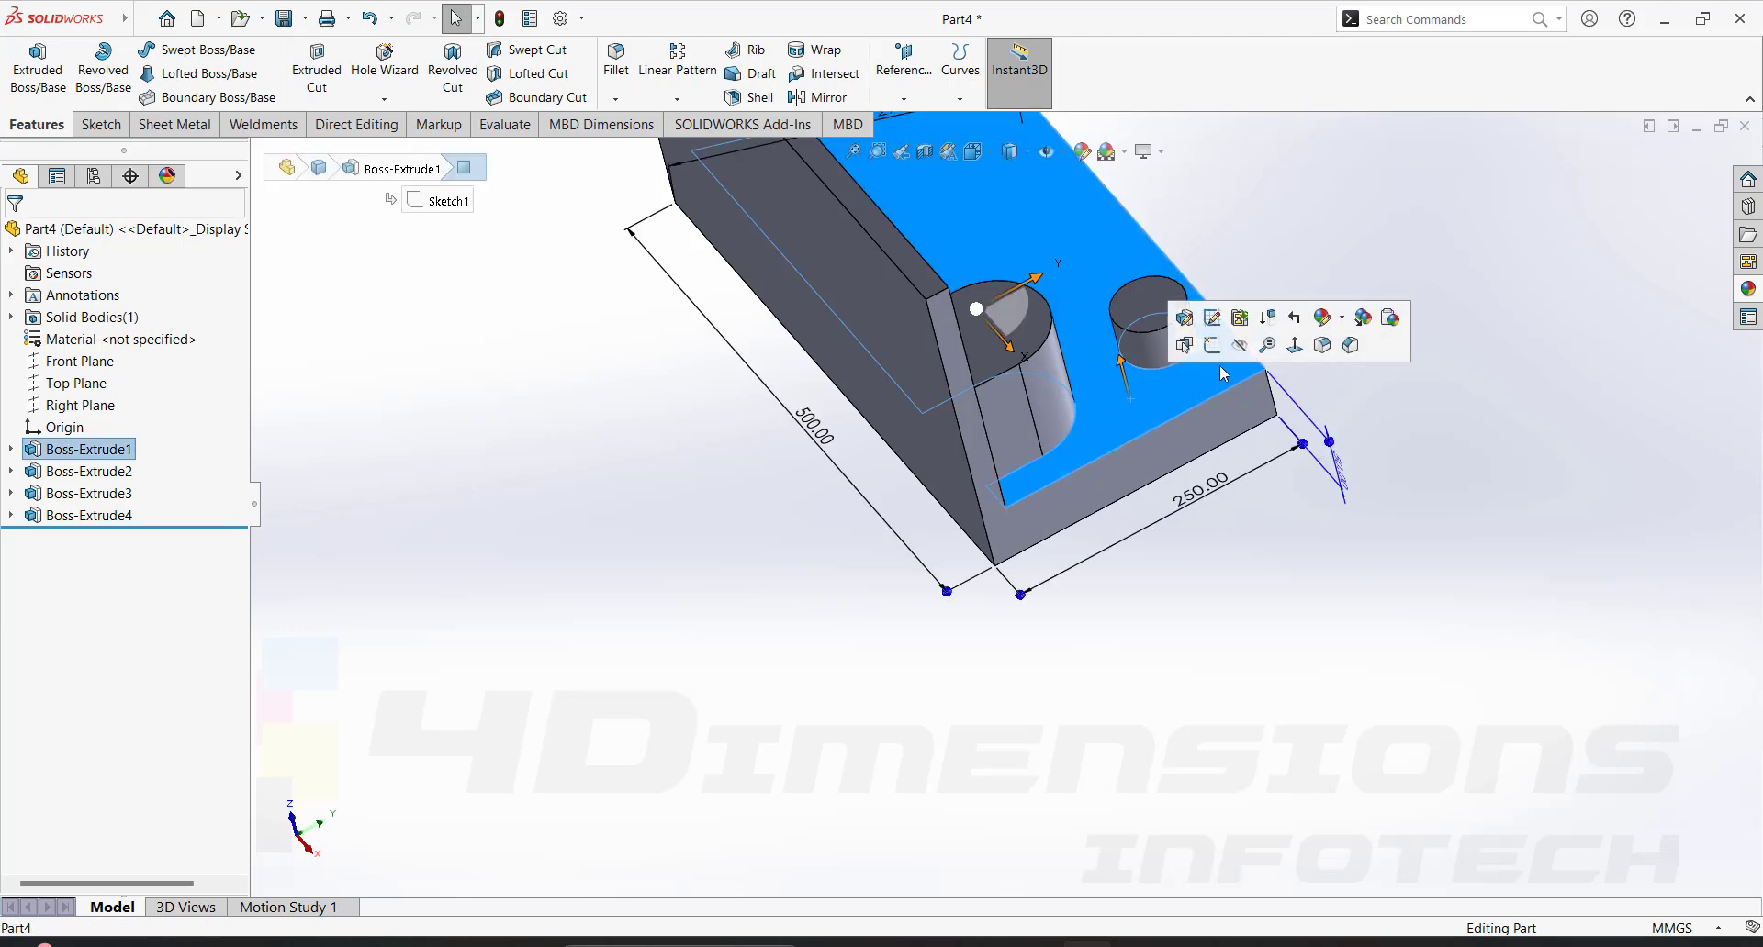
{"action": "left_click", "coordinate": [1213, 354]}
{"action": "key", "text": "l"}
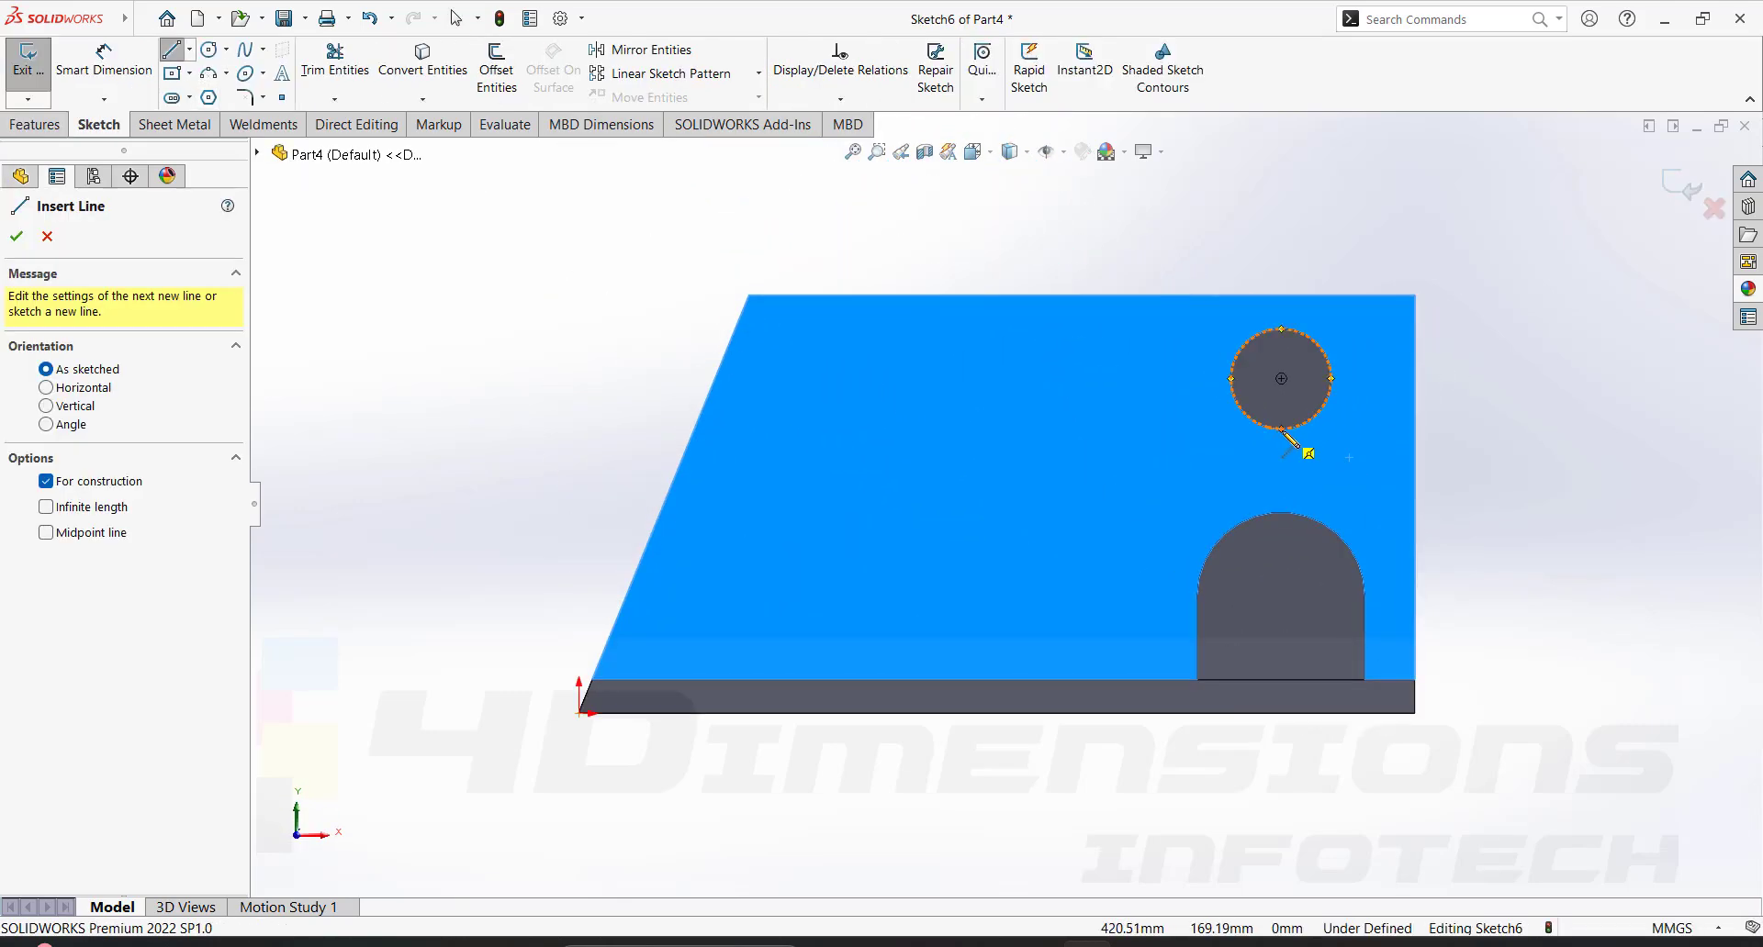
{"action": "left_click", "coordinate": [1282, 430]}
{"action": "left_click", "coordinate": [1281, 512]}
{"action": "key", "text": "Escape"}
{"action": "scroll", "coordinate": [1408, 448], "scroll_direction": "down", "scroll_amount": 3}
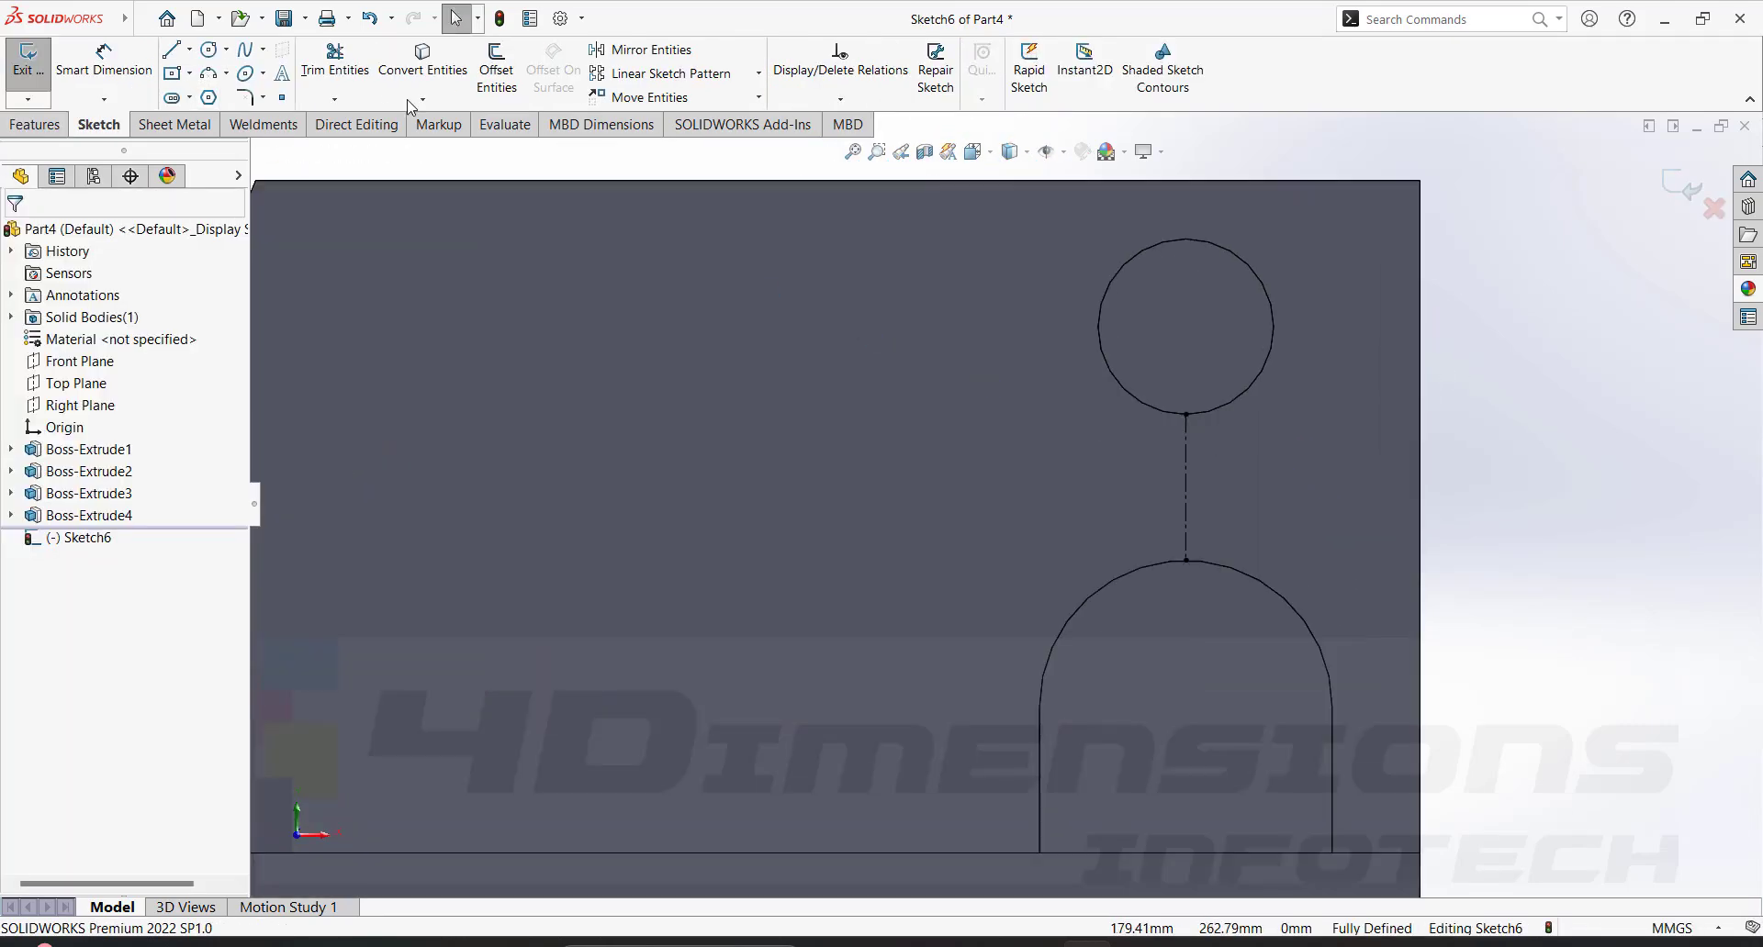
Offset the vertical construction line bi-directionally by 7 mm with dimensions added.
{"action": "left_click", "coordinate": [482, 78]}
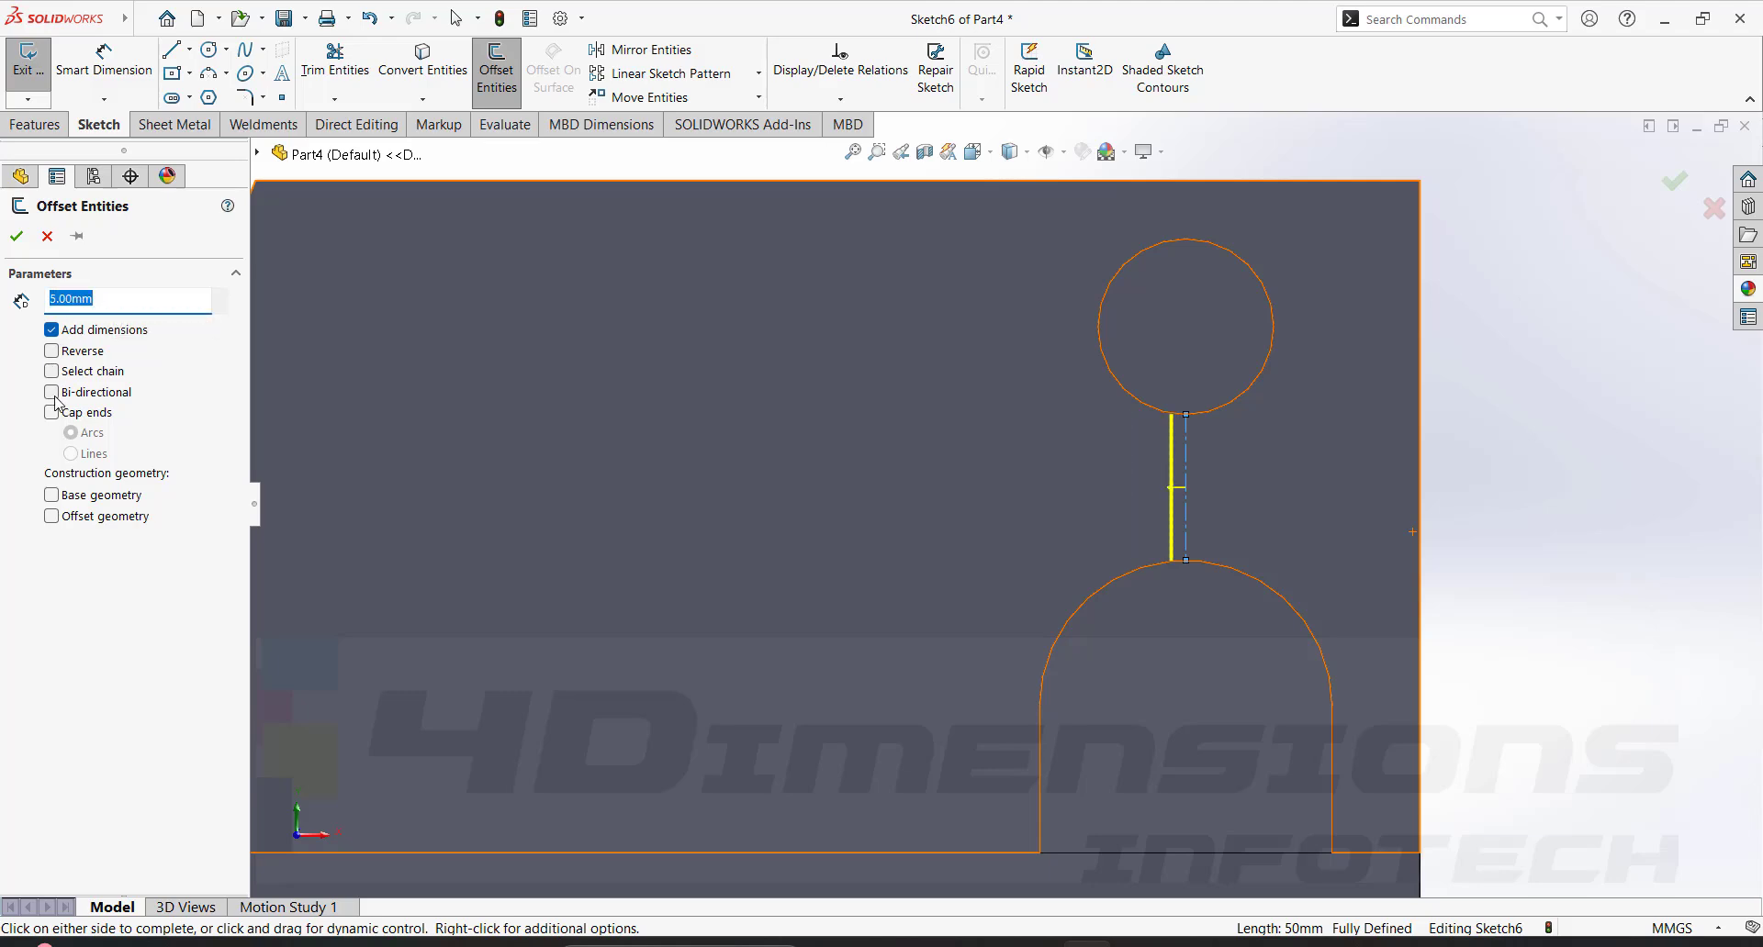
{"action": "scroll", "coordinate": [1262, 428], "scroll_direction": "down", "scroll_amount": 3}
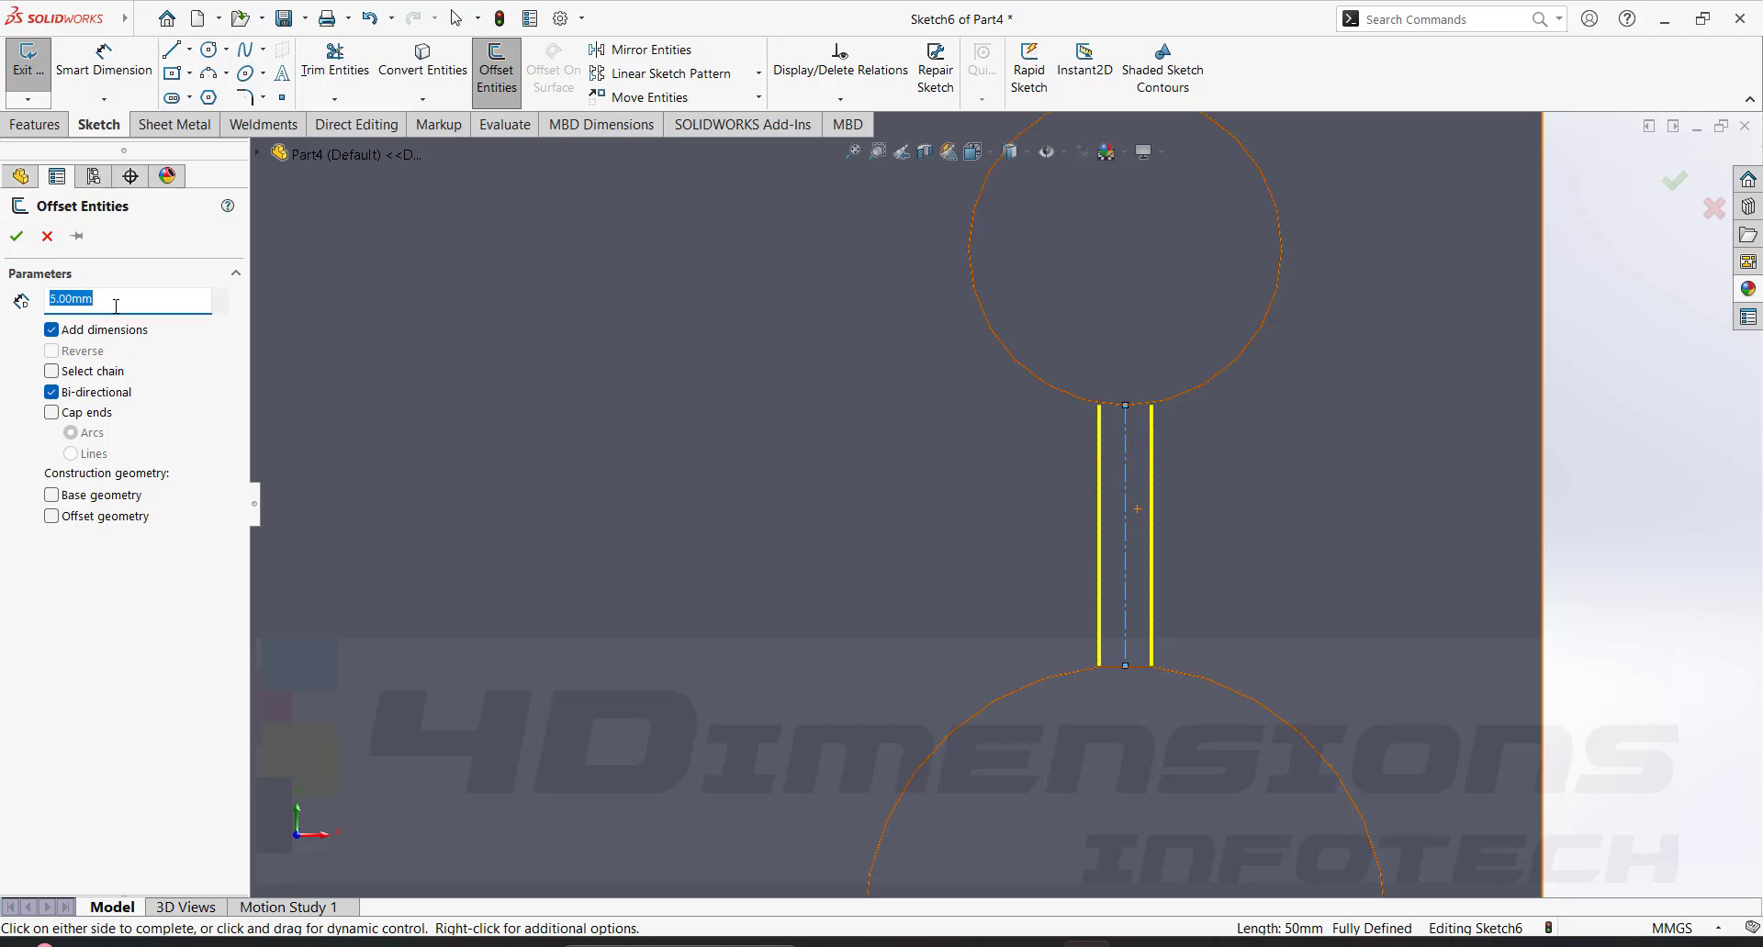
{"action": "type", "text": "7"}
{"action": "key", "text": "Return"}
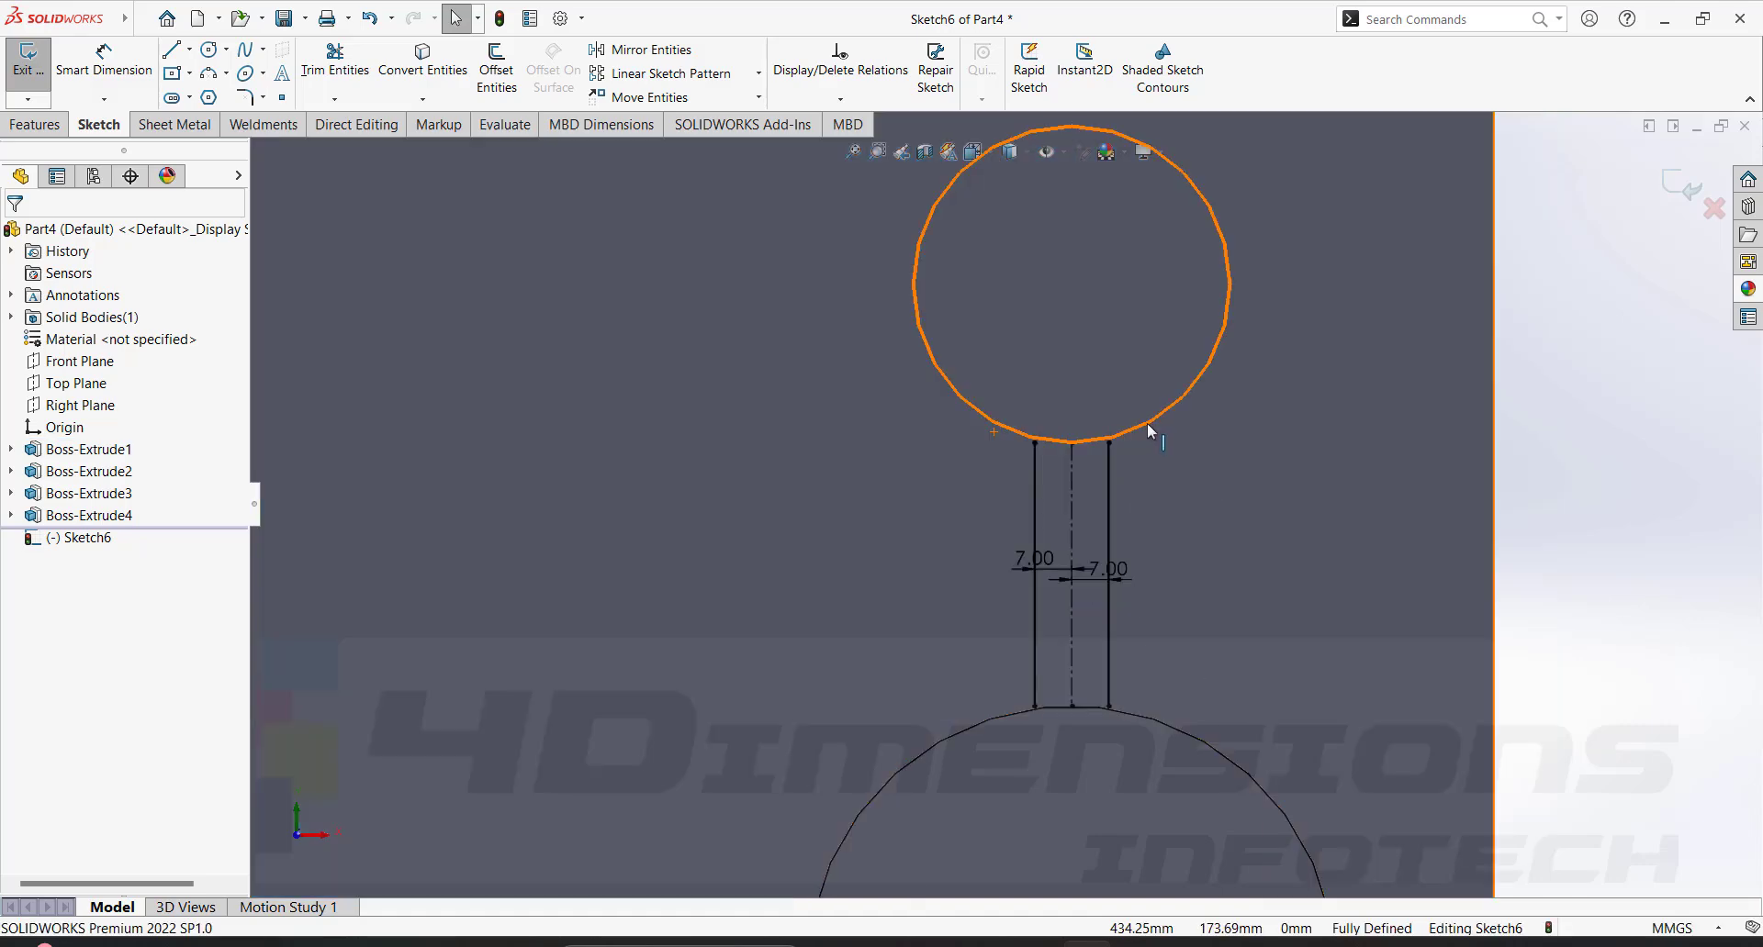
Convert the small cylinder's circular edge and the rounded boss's arc edge into sketch entities.
{"action": "left_click", "coordinate": [1148, 423]}
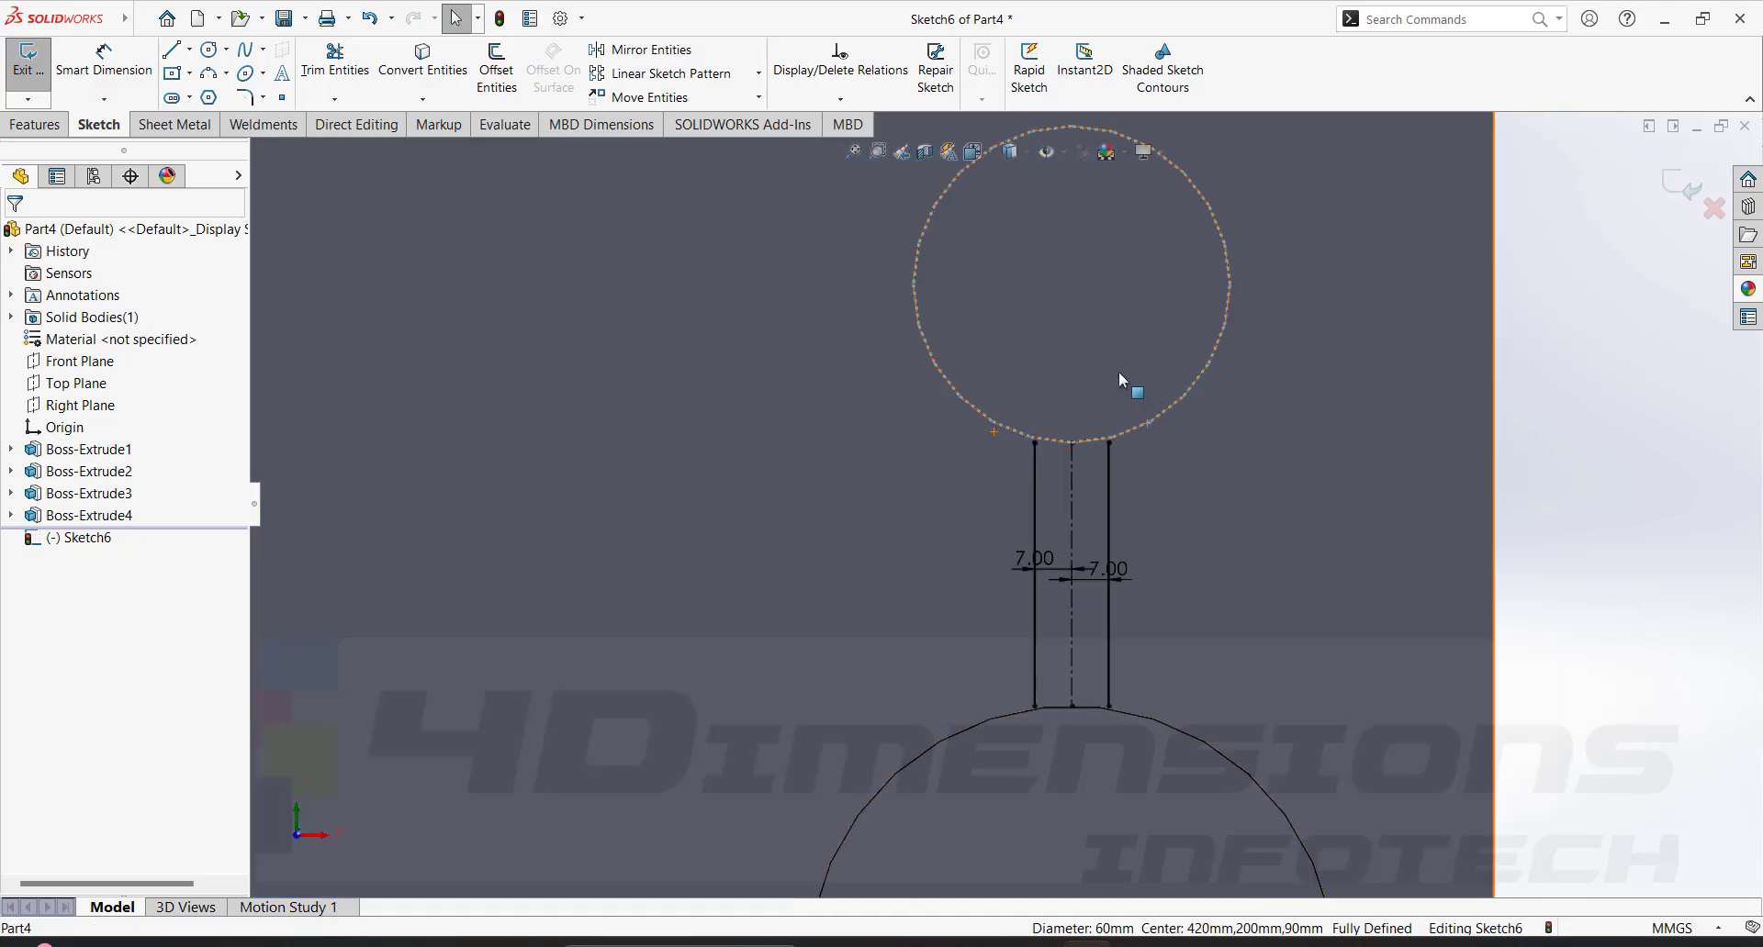
{"action": "left_click", "coordinate": [431, 78]}
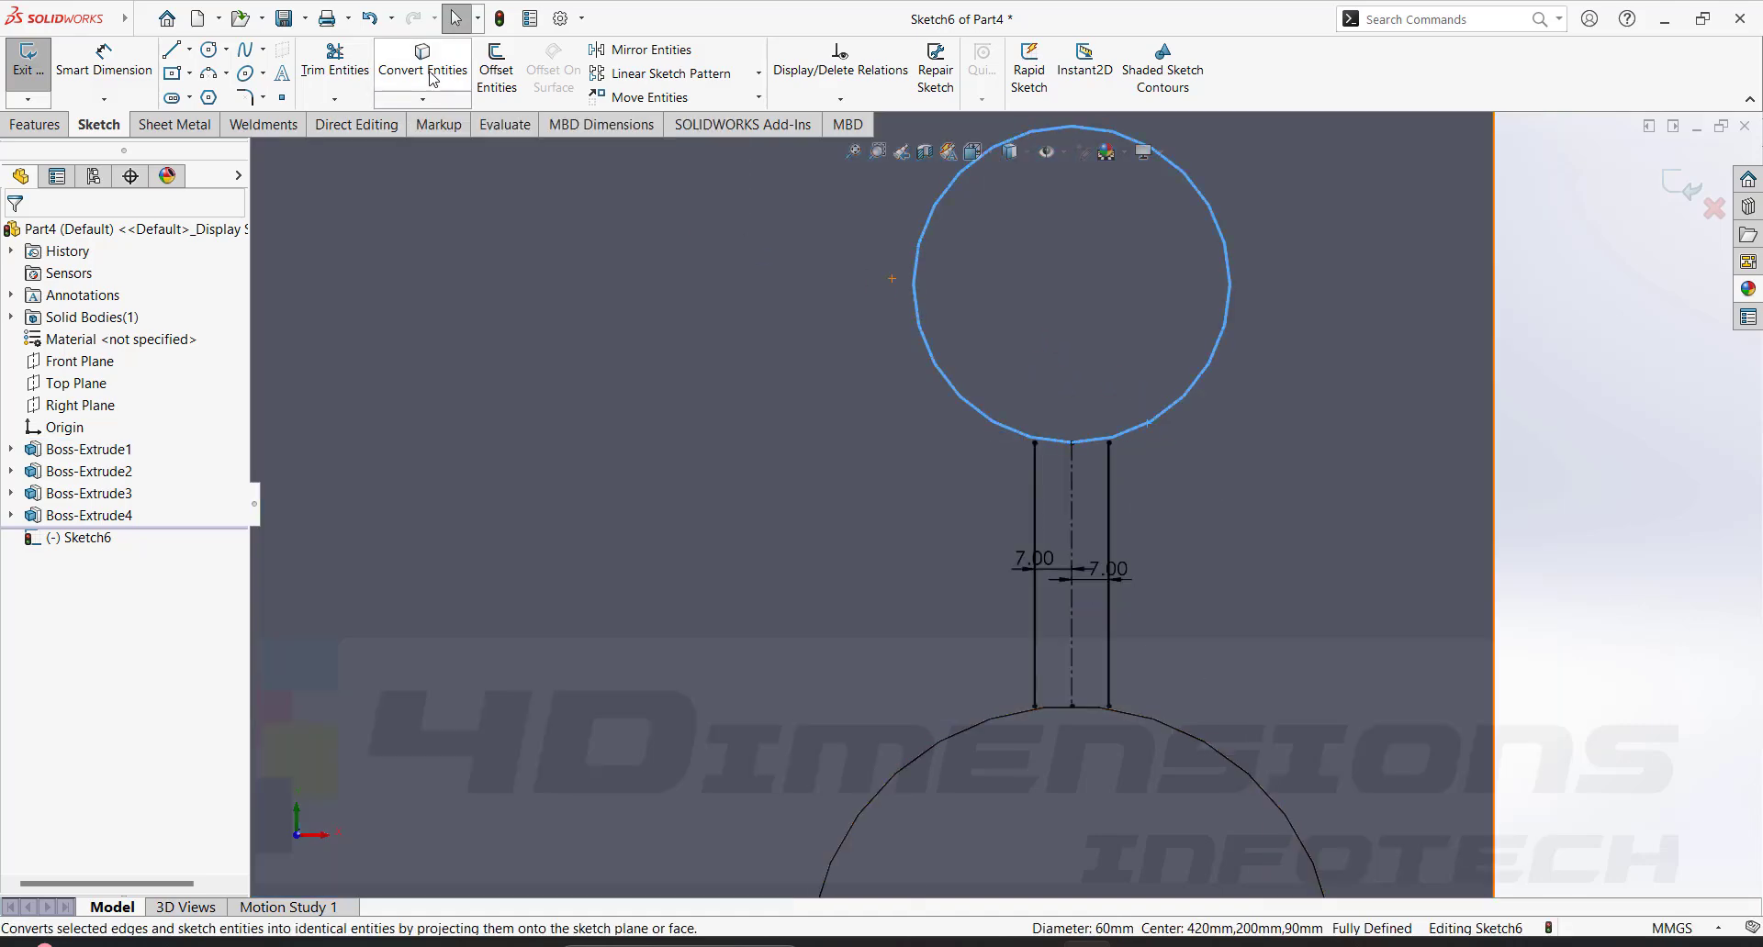
{"action": "left_click", "coordinate": [1146, 715]}
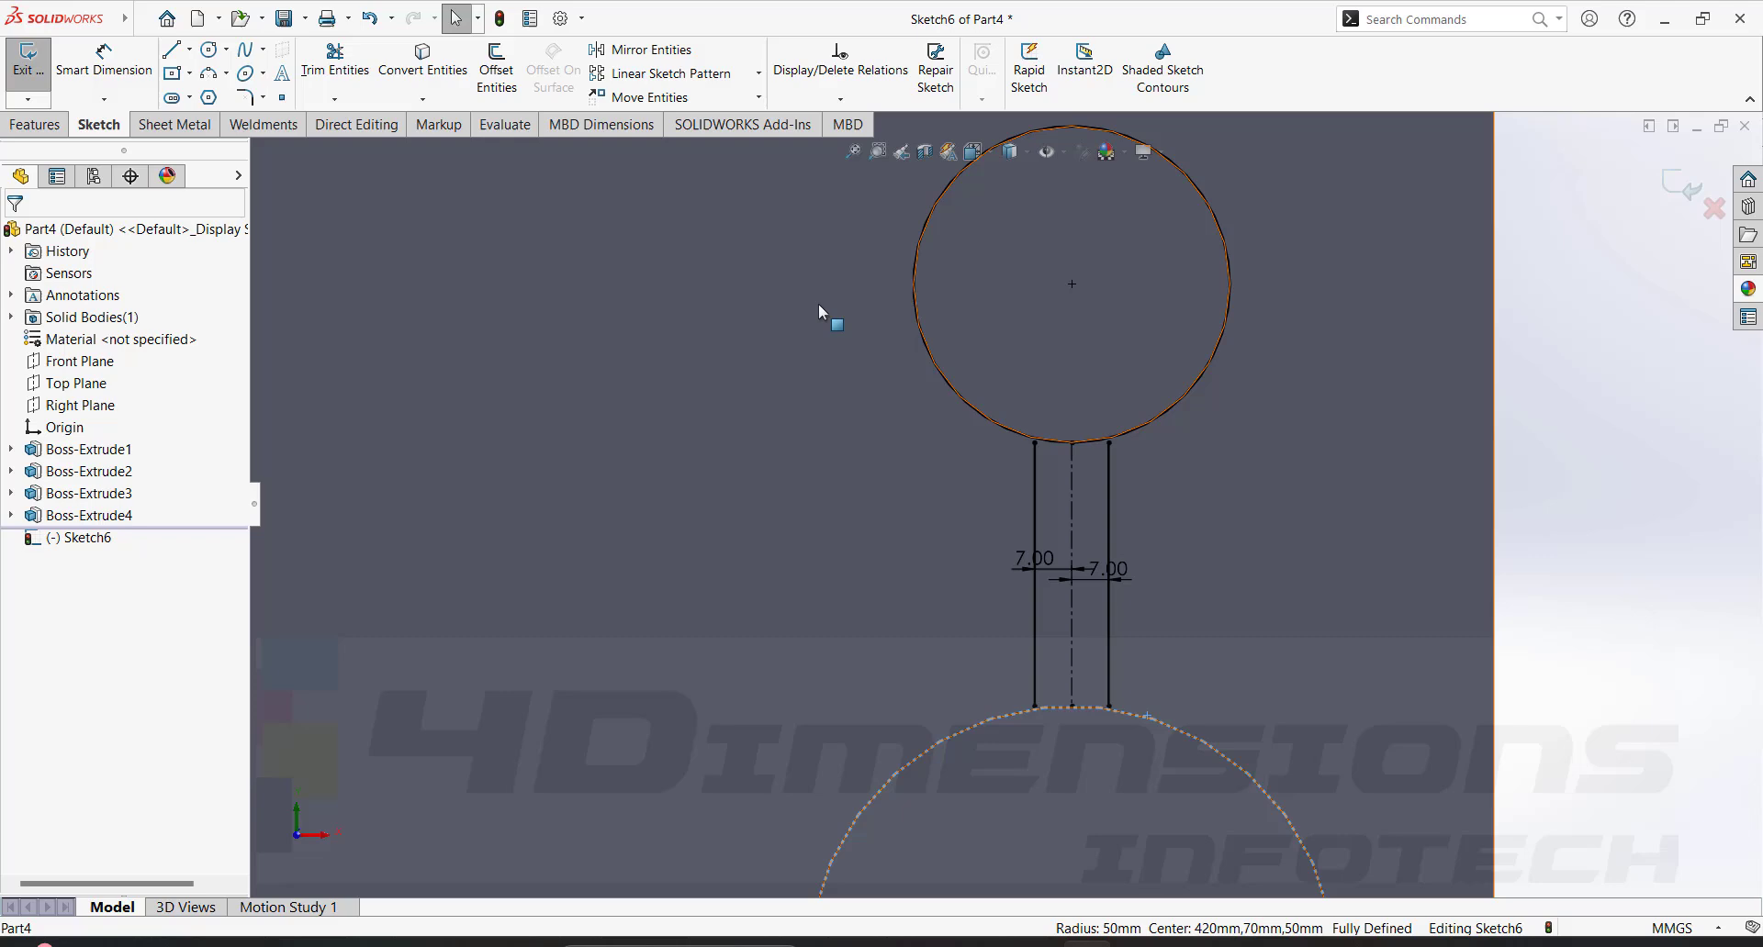
{"action": "left_click", "coordinate": [400, 62]}
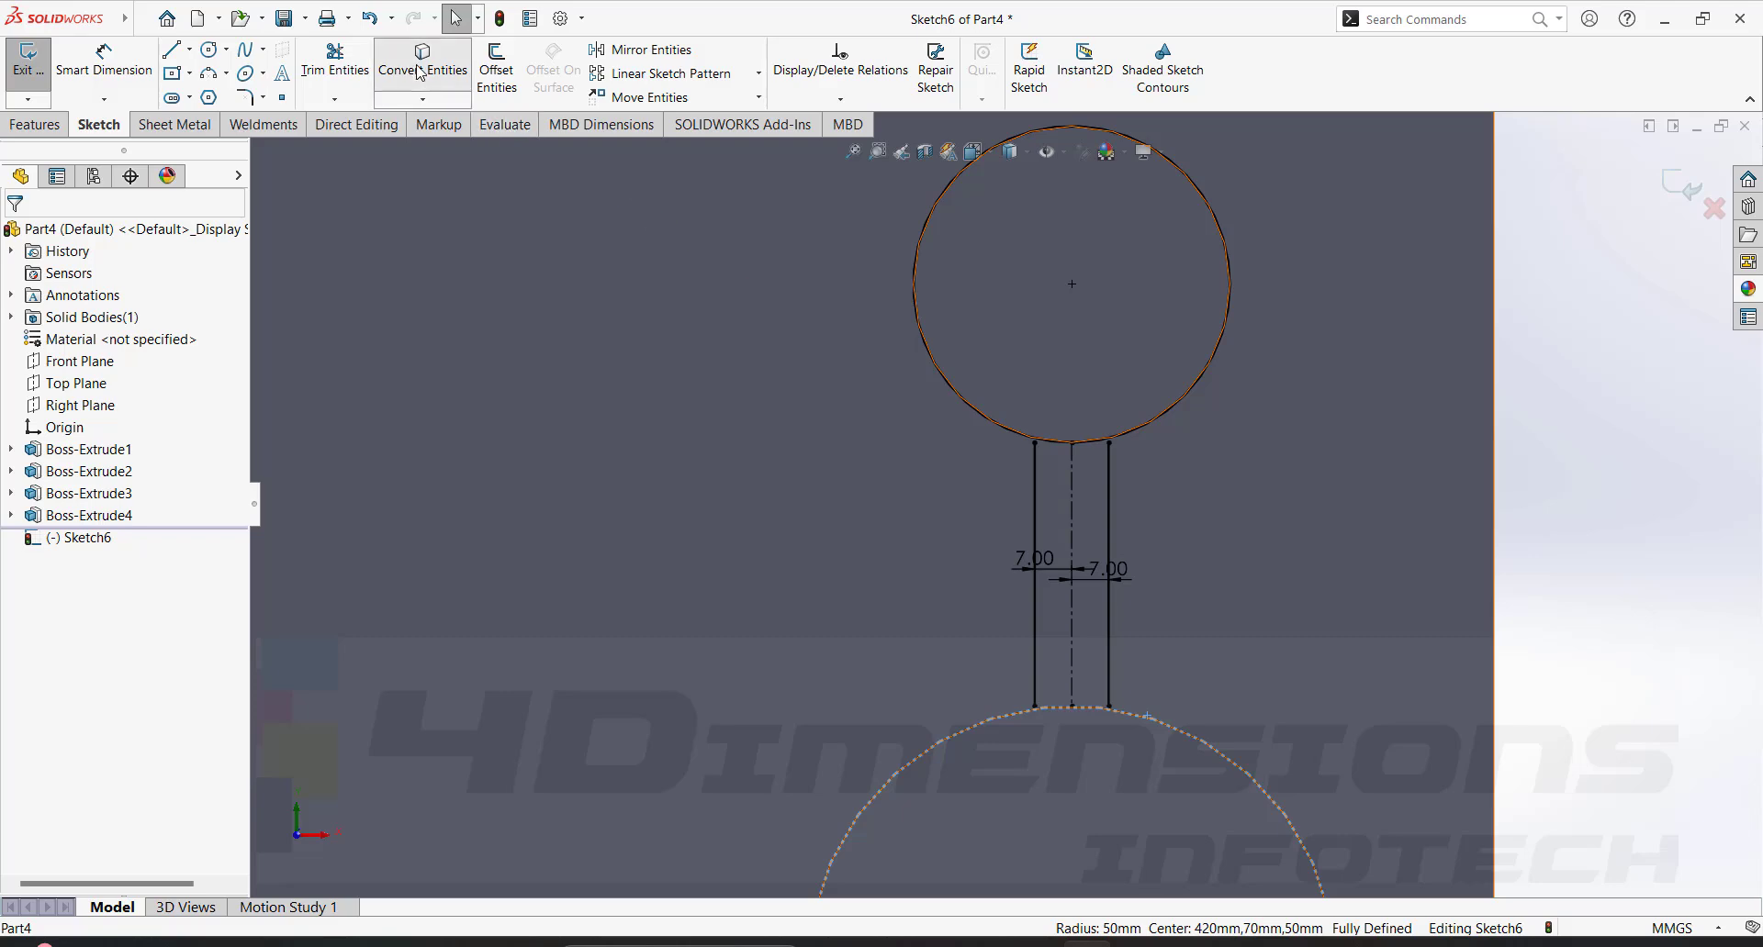
Power-trim the converted circle and arc so only the closed narrow strip between the two bosses remains.
{"action": "left_click", "coordinate": [334, 98]}
{"action": "left_click", "coordinate": [363, 122]}
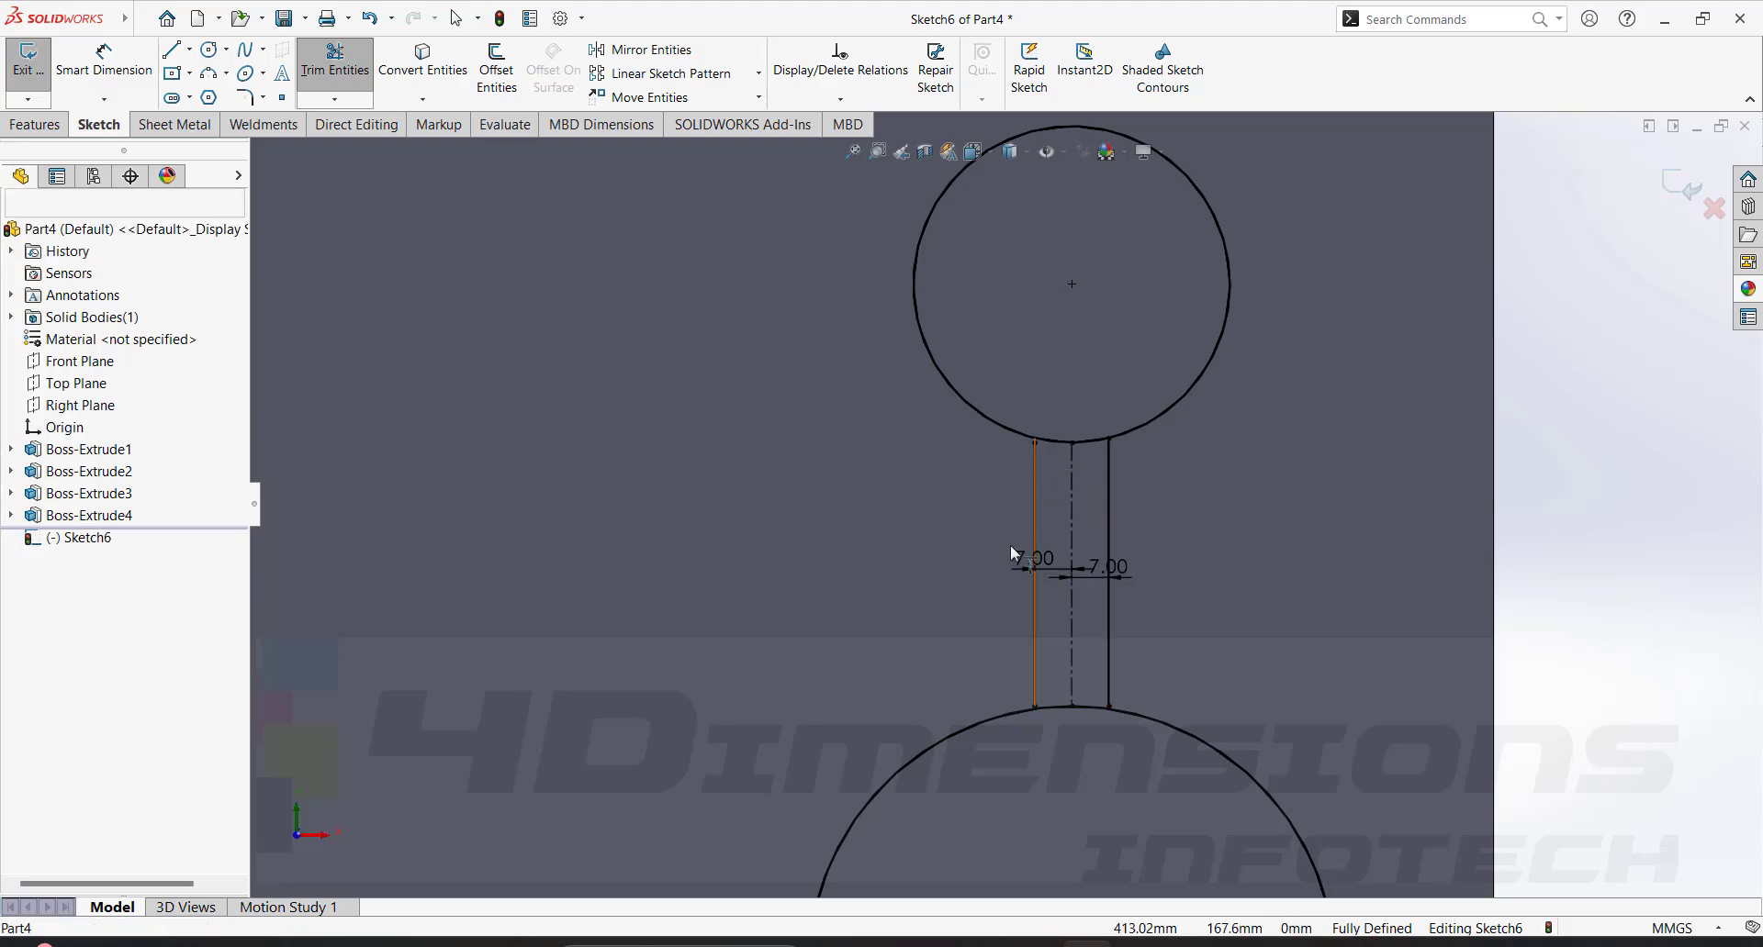
{"action": "left_click_drag", "start_coordinate": [883, 416], "coordinate": [1123, 356]}
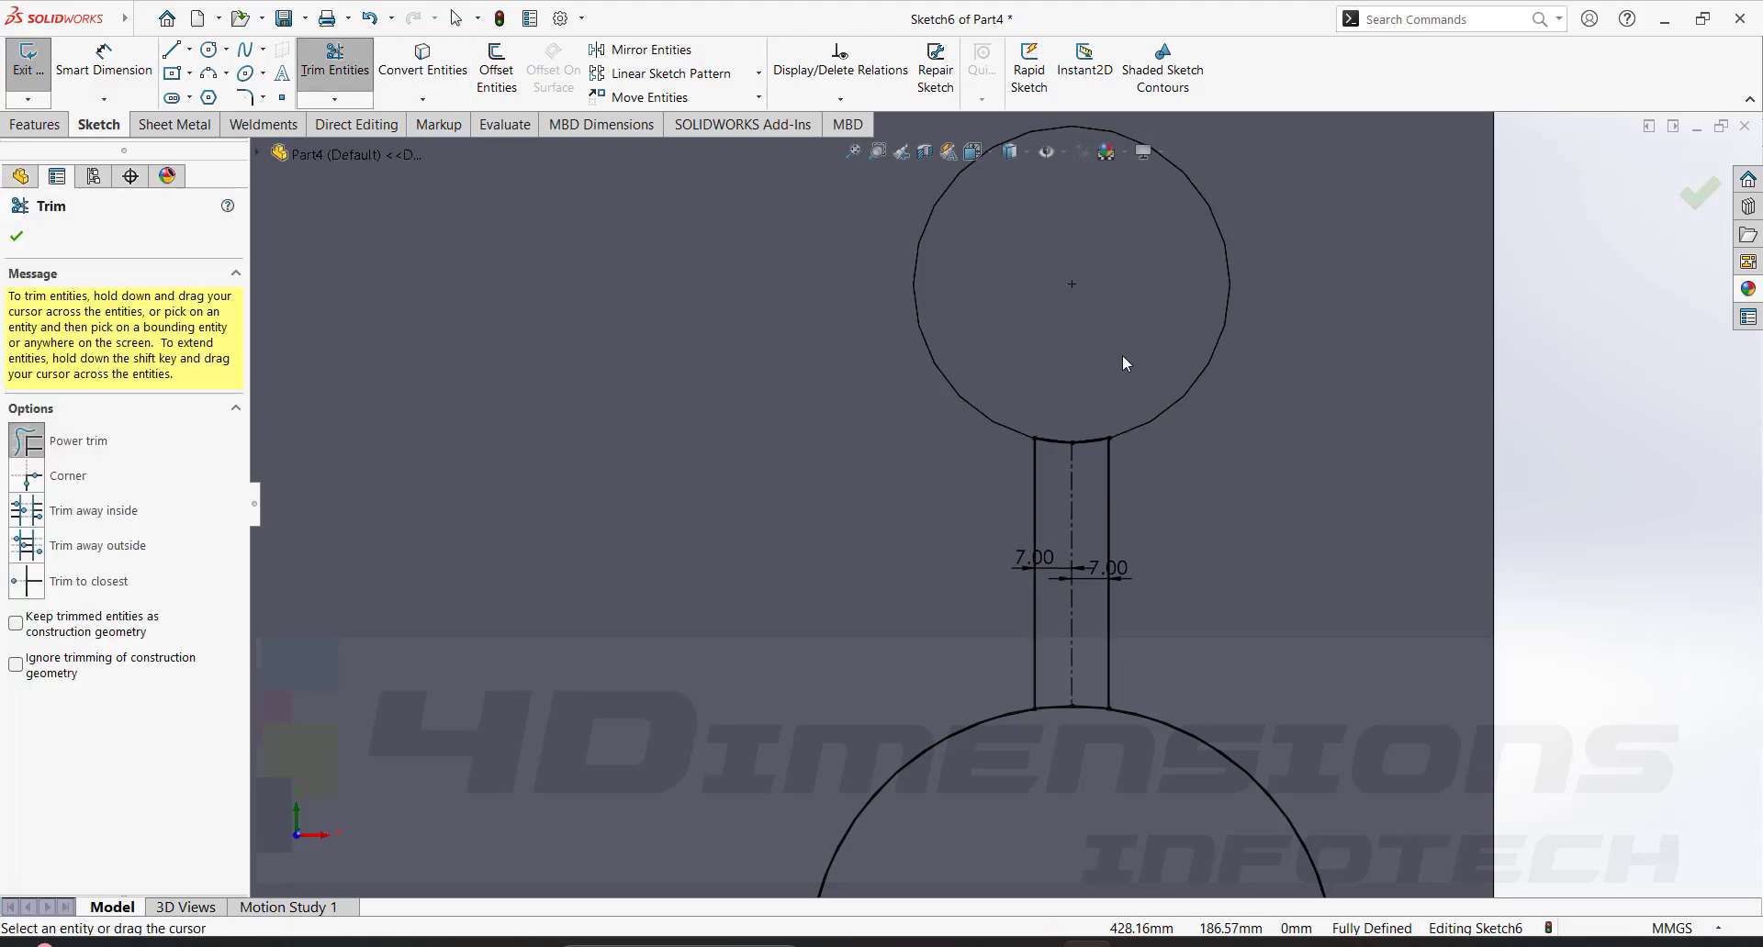
{"action": "middle_click_drag", "start_coordinate": [939, 677], "coordinate": [964, 514]}
{"action": "scroll", "coordinate": [1285, 688], "scroll_direction": "up", "scroll_amount": 3}
{"action": "middle_click_drag", "start_coordinate": [1306, 702], "coordinate": [1338, 675]}
{"action": "scroll", "coordinate": [1338, 675], "scroll_direction": "down", "scroll_amount": 6}
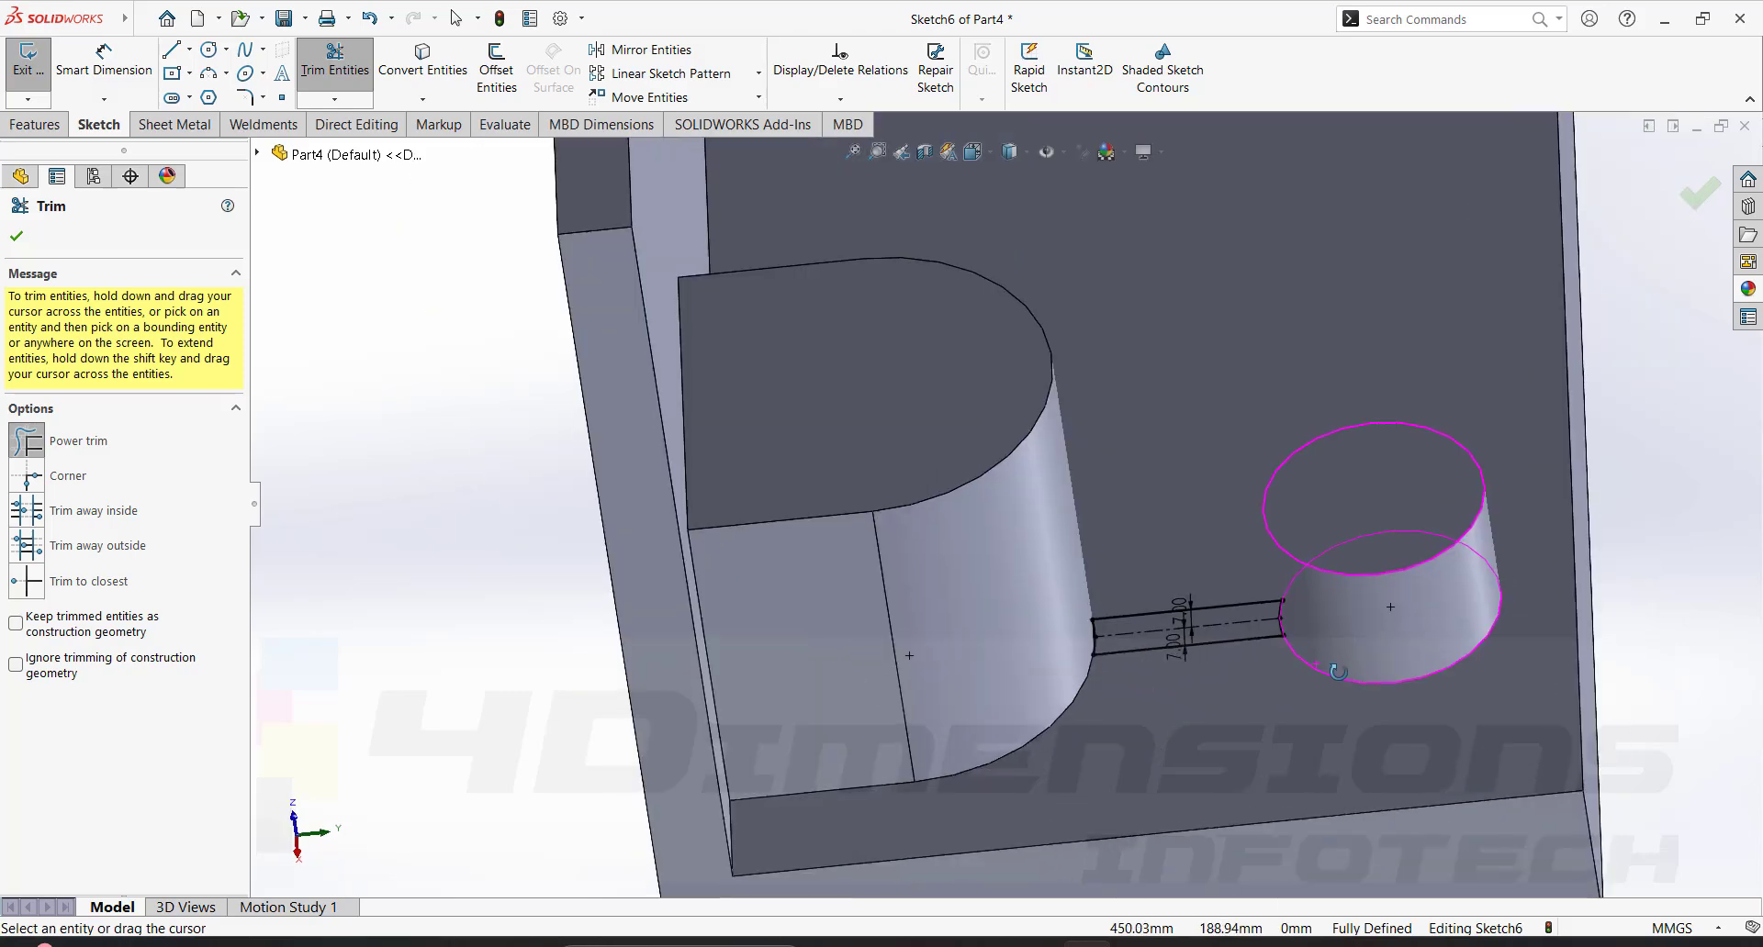
Extrude the narrow strip profile up to the small cylinder's end face, merging it with the part.
{"action": "mouse_move", "coordinate": [1152, 542]}
{"action": "middle_mouse_down"}
{"action": "mouse_move", "coordinate": [1158, 484]}
{"action": "mouse_move", "coordinate": [1184, 470]}
{"action": "middle_mouse_up"}
{"action": "scroll", "coordinate": [1181, 486], "scroll_direction": "up", "scroll_amount": 4}
{"action": "scroll", "coordinate": [1184, 470], "scroll_direction": "down", "scroll_amount": 1}
{"action": "left_click", "coordinate": [35, 124]}
{"action": "left_click", "coordinate": [39, 78]}
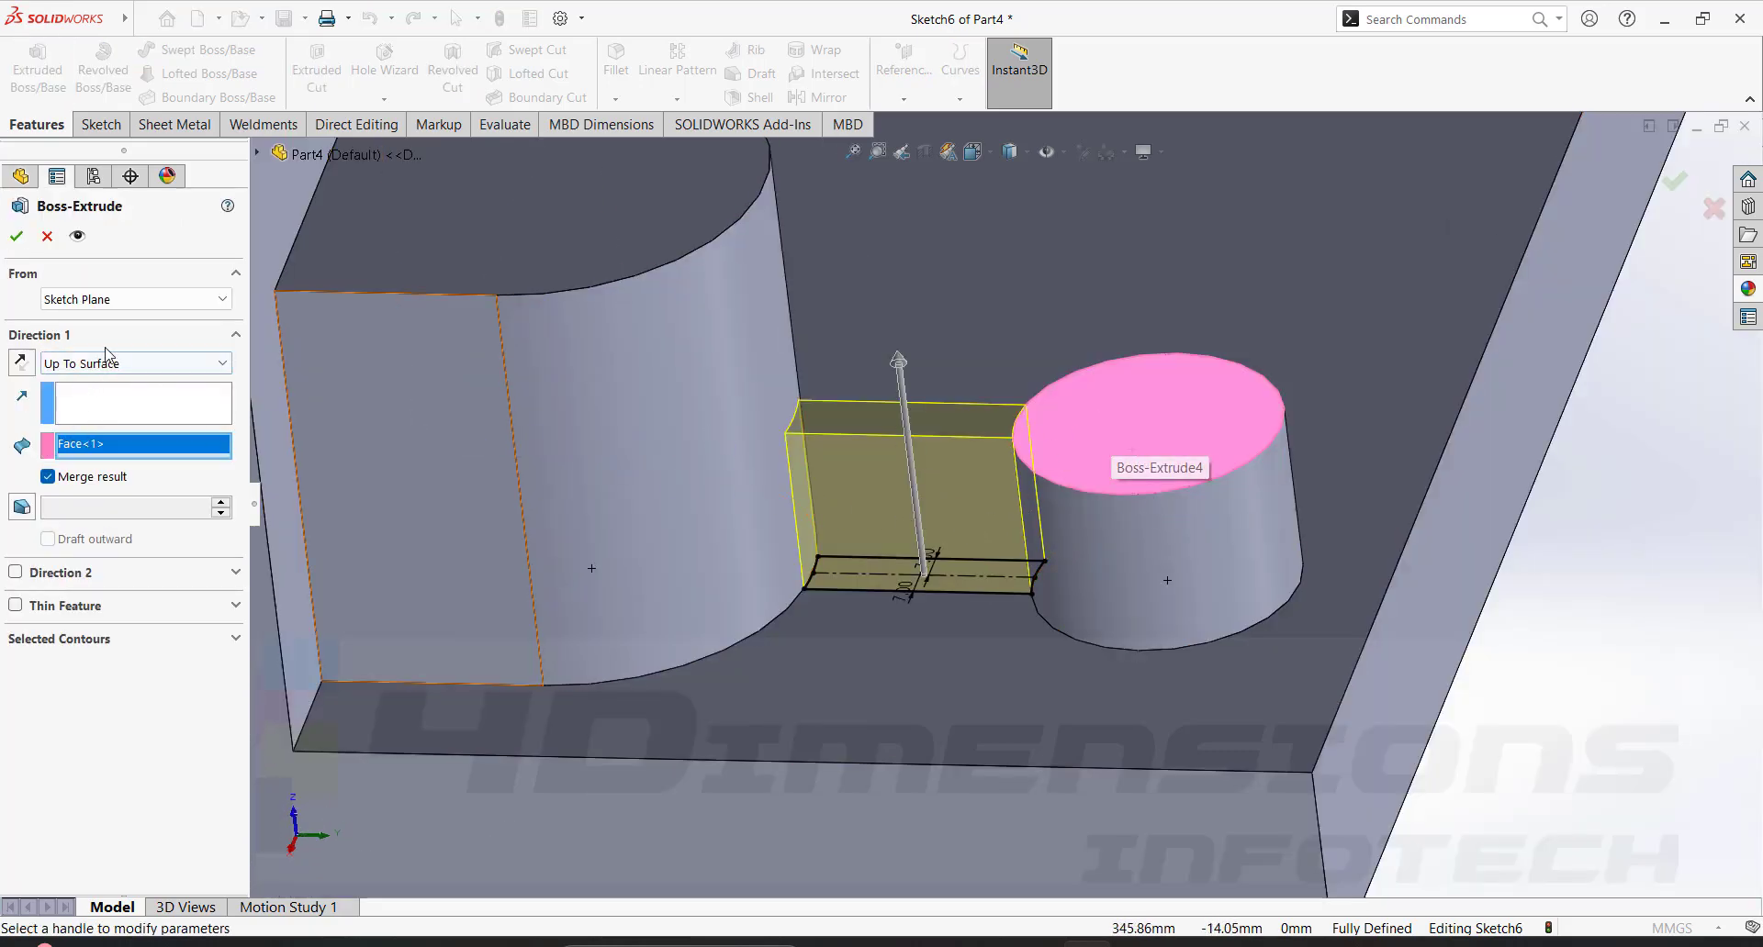
{"action": "key", "text": "Return"}
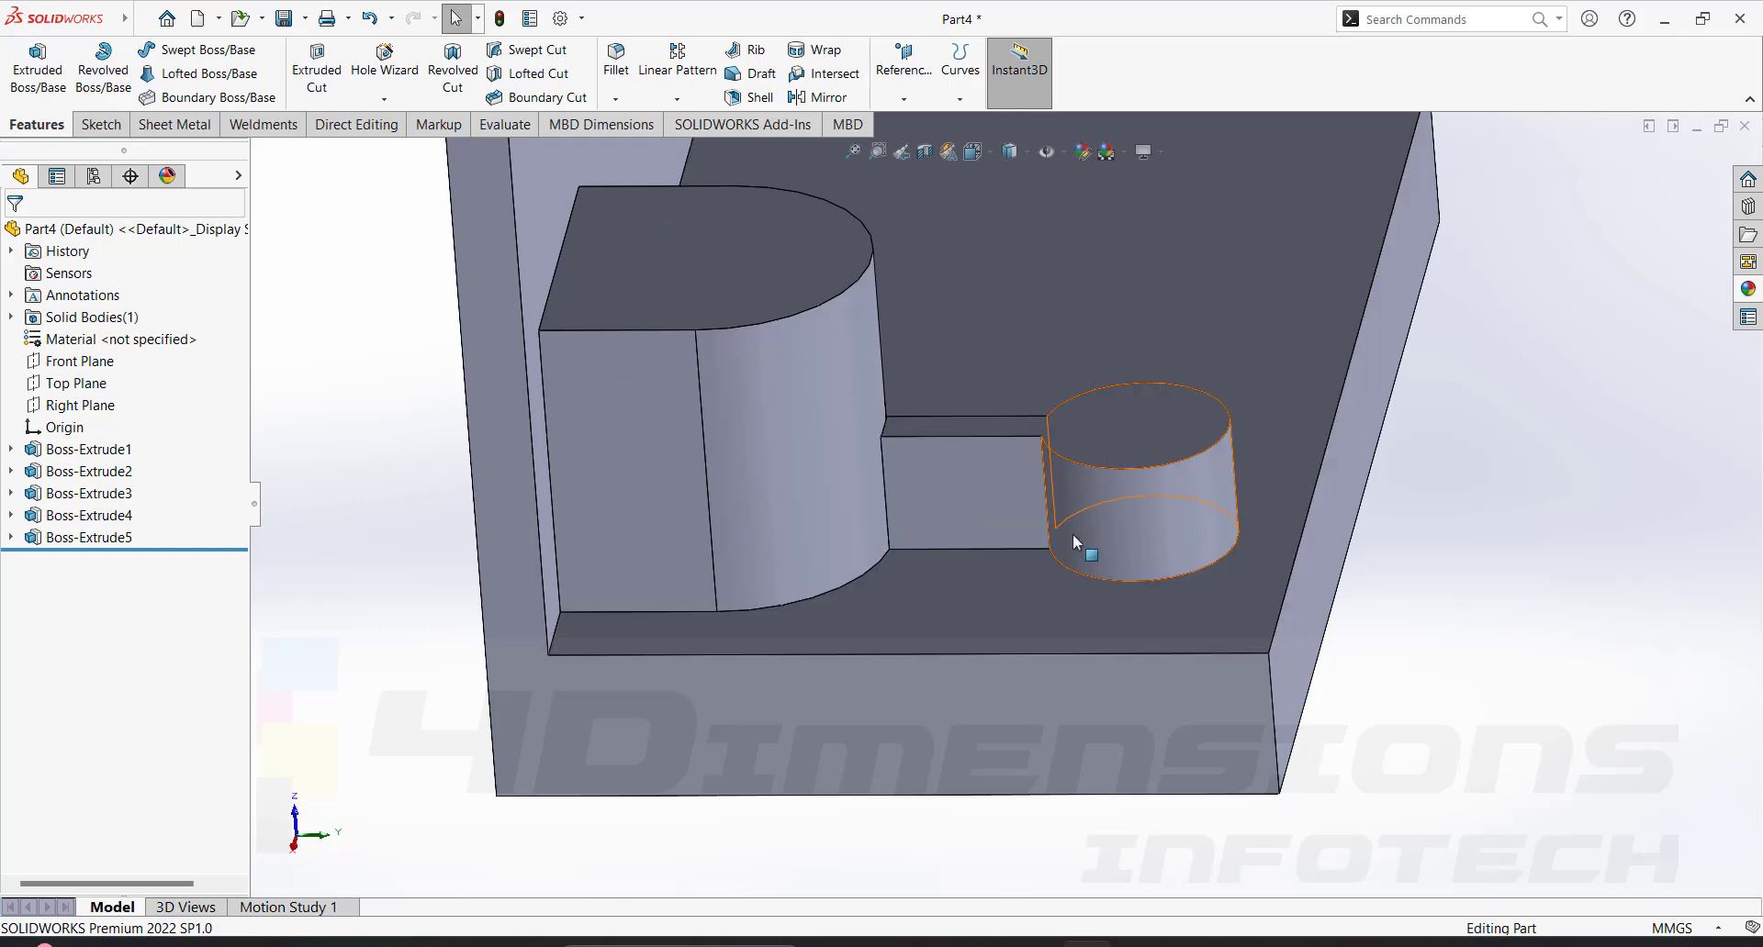
Create a mid plane between the two flat parallel side faces of the rounded boss.
{"action": "middle_click_drag", "start_coordinate": [1073, 532], "coordinate": [972, 491]}
{"action": "scroll", "coordinate": [1092, 367], "scroll_direction": "up", "scroll_amount": 6}
{"action": "middle_click", "coordinate": [1100, 370]}
{"action": "middle_click", "coordinate": [1101, 370]}
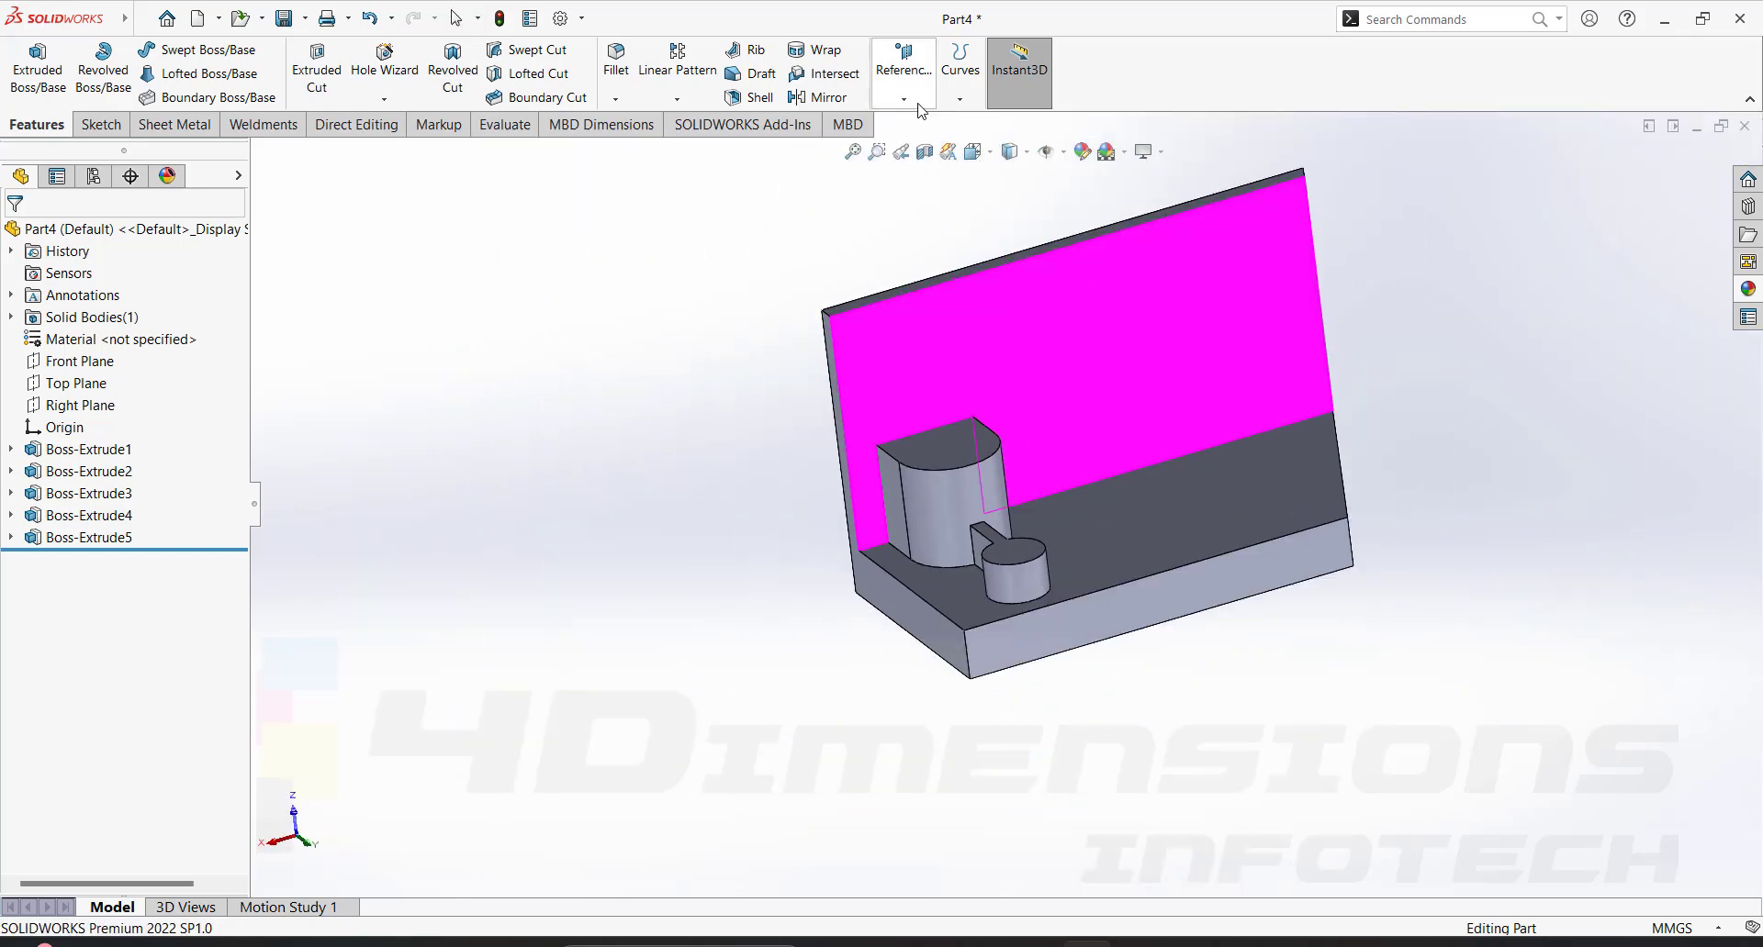
{"action": "scroll", "coordinate": [972, 457], "scroll_direction": "down", "scroll_amount": 3}
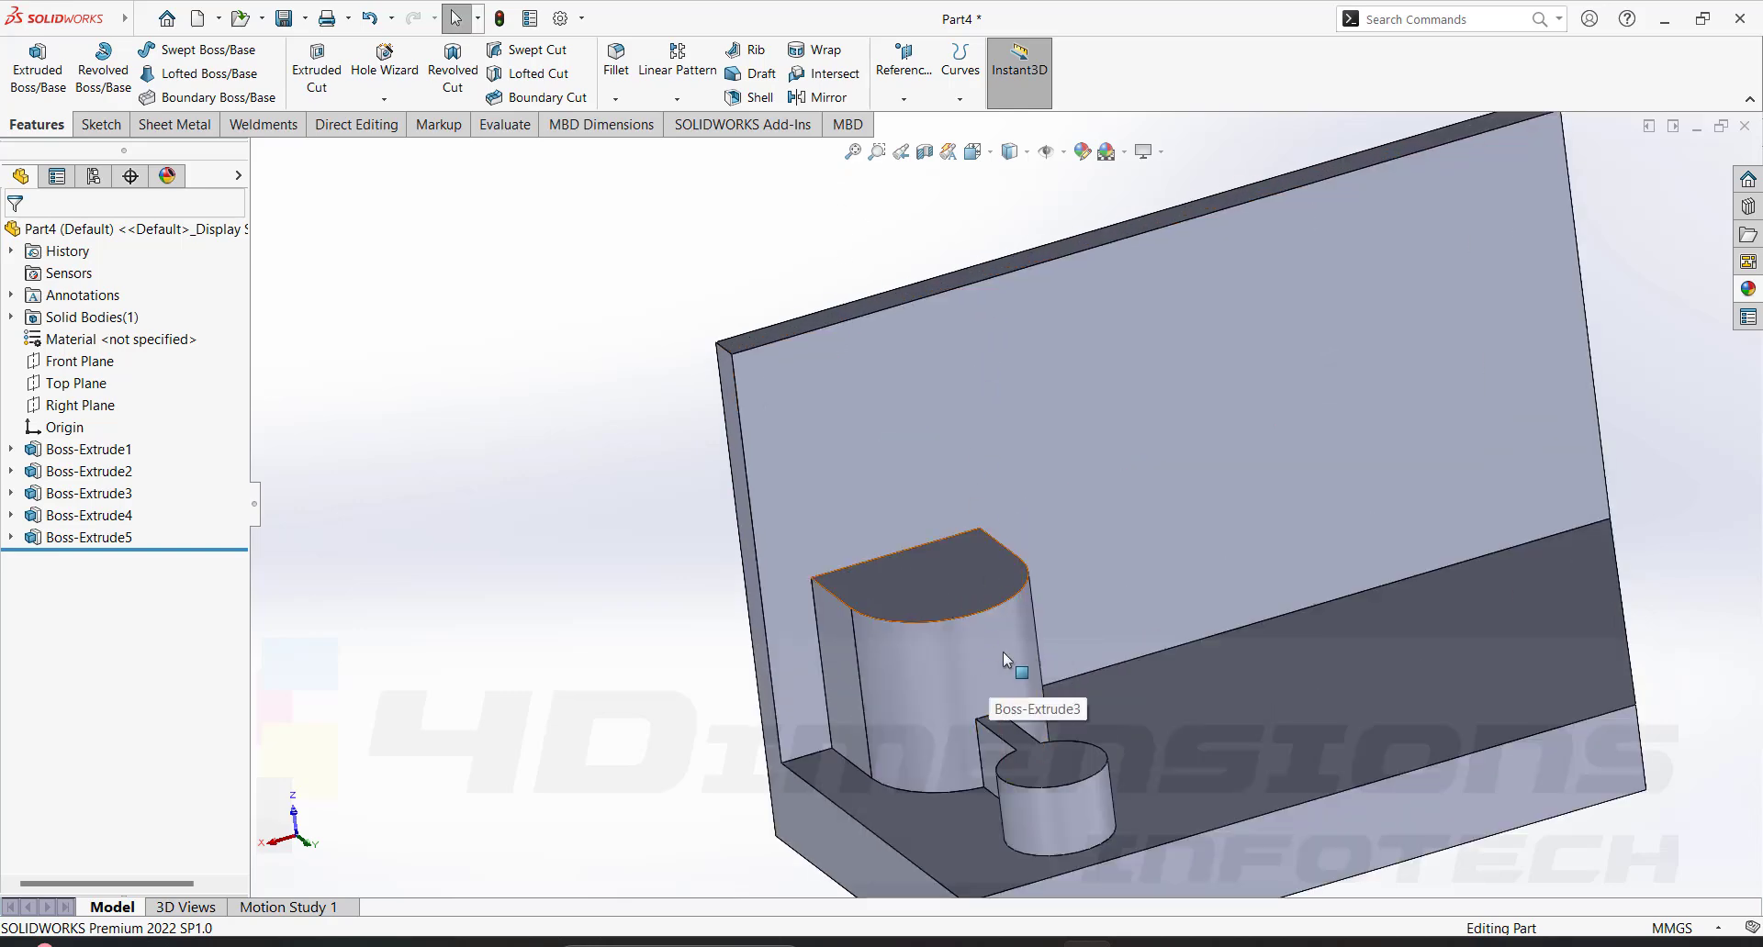
{"action": "left_click", "coordinate": [852, 152]}
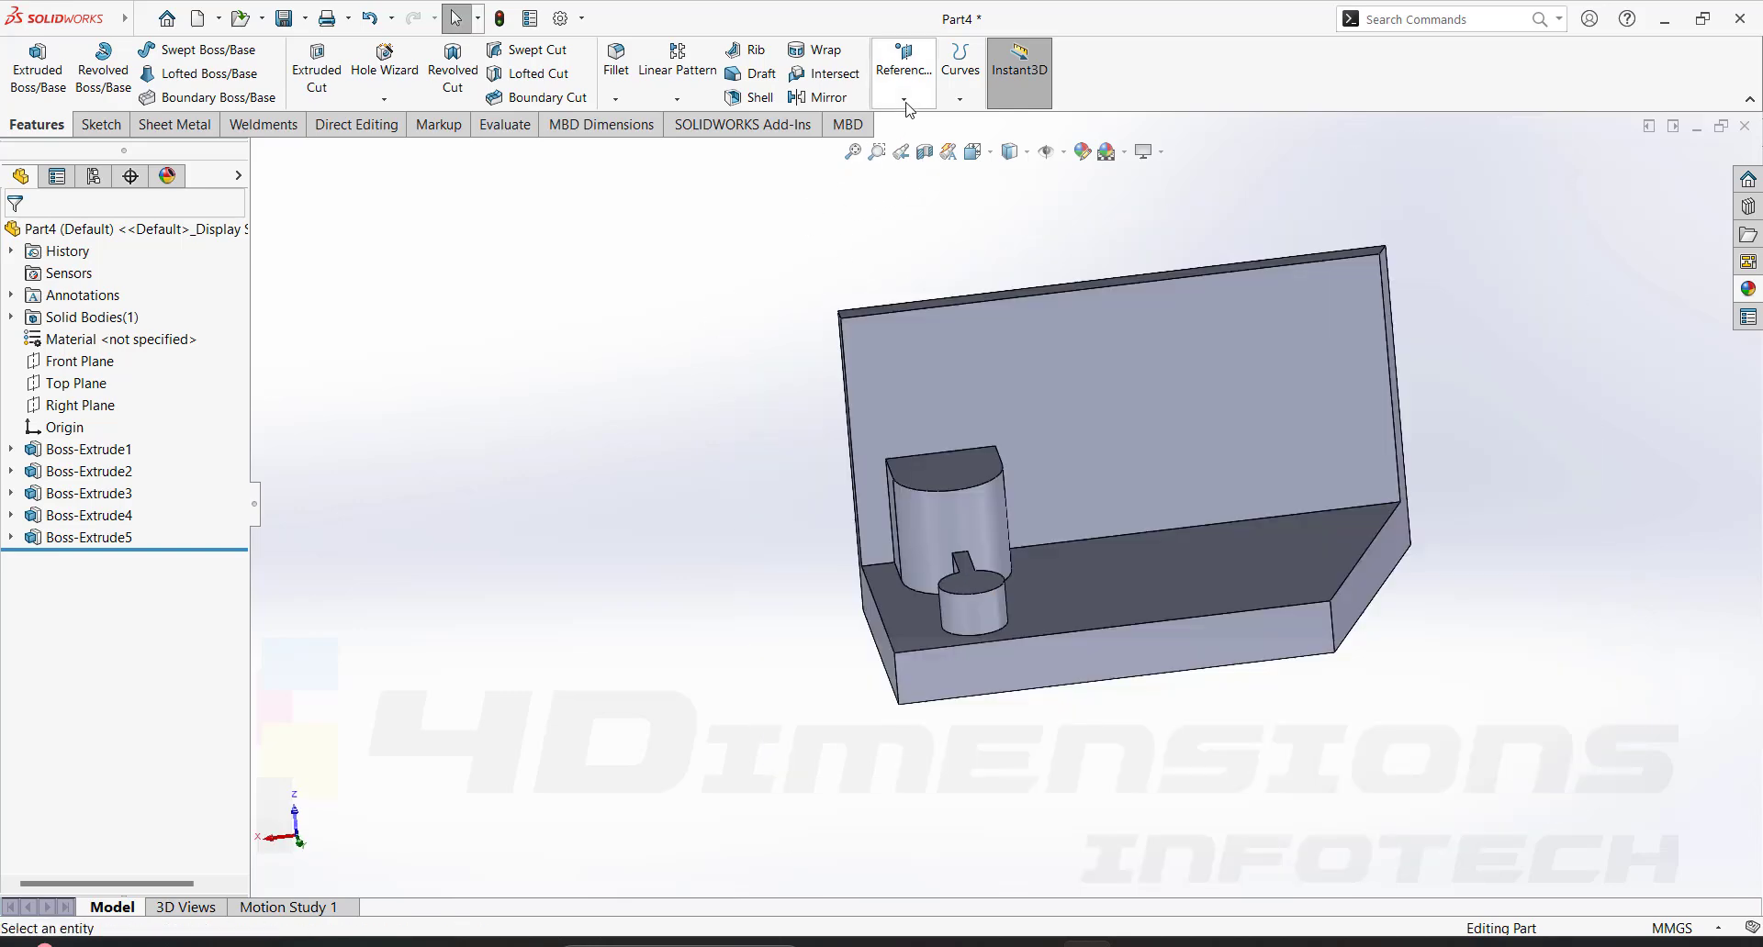
{"action": "left_click", "coordinate": [905, 64]}
{"action": "left_click", "coordinate": [918, 121]}
{"action": "middle_click_drag", "start_coordinate": [927, 540], "coordinate": [982, 536]}
{"action": "left_click", "coordinate": [888, 516]}
{"action": "left_click", "coordinate": [1102, 514]}
{"action": "scroll", "coordinate": [982, 537], "scroll_direction": "down", "scroll_amount": 3}
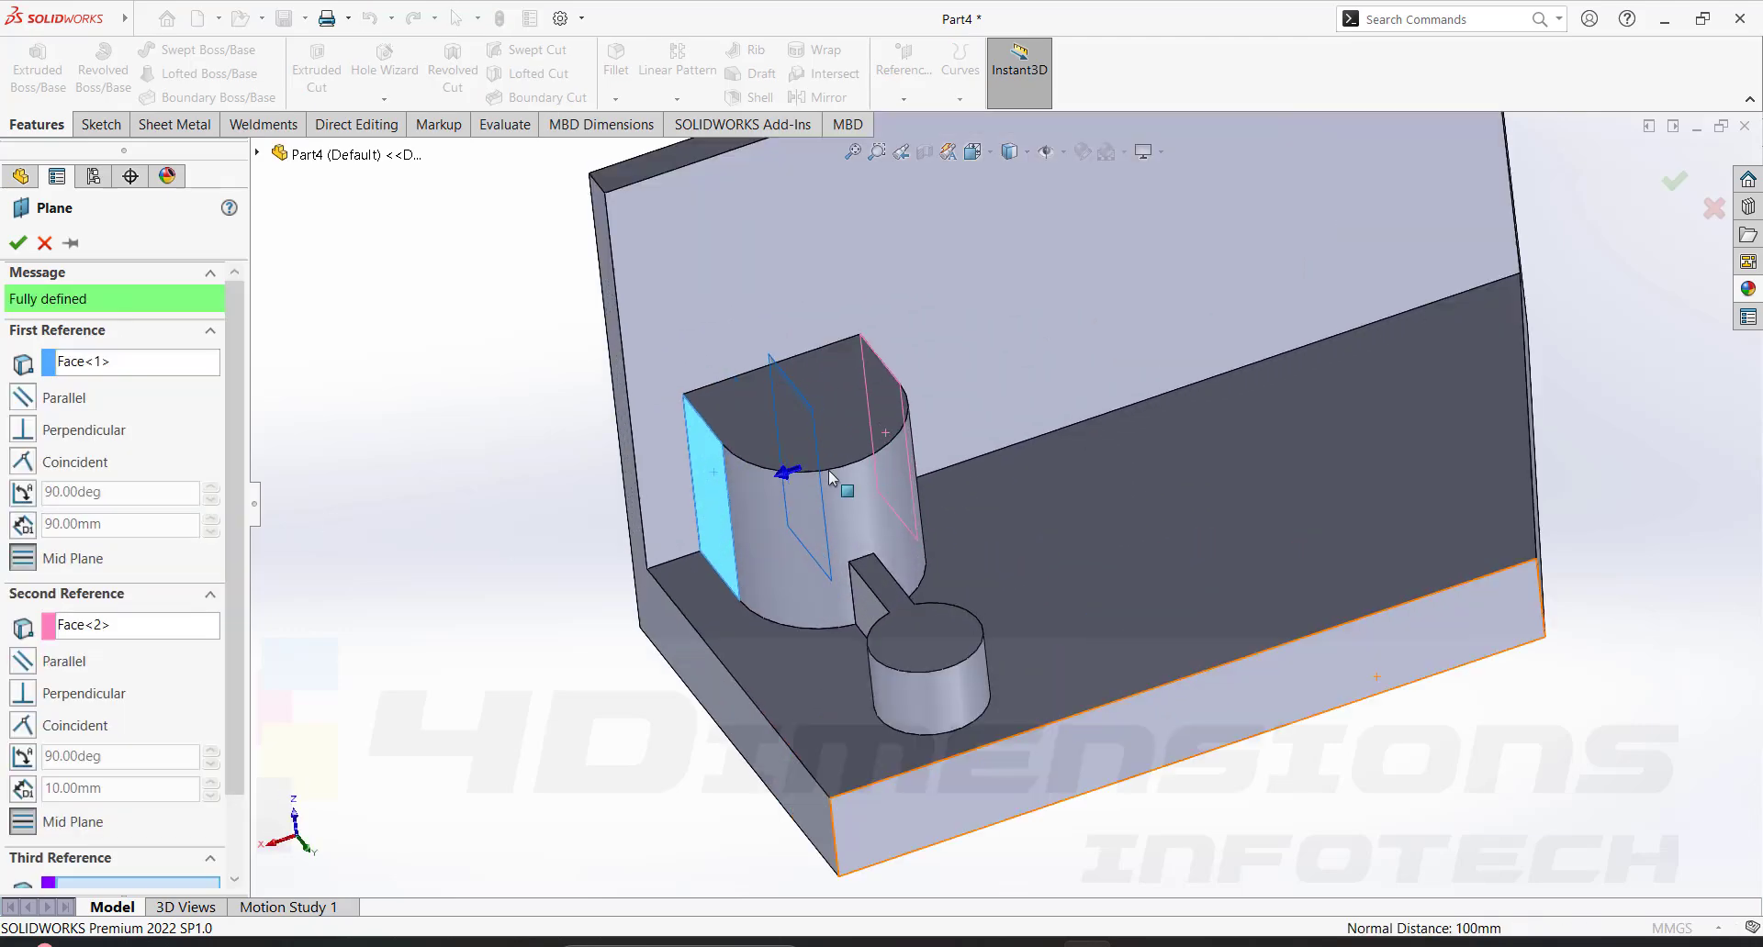
{"action": "scroll", "coordinate": [913, 630], "scroll_direction": "up", "scroll_amount": 5}
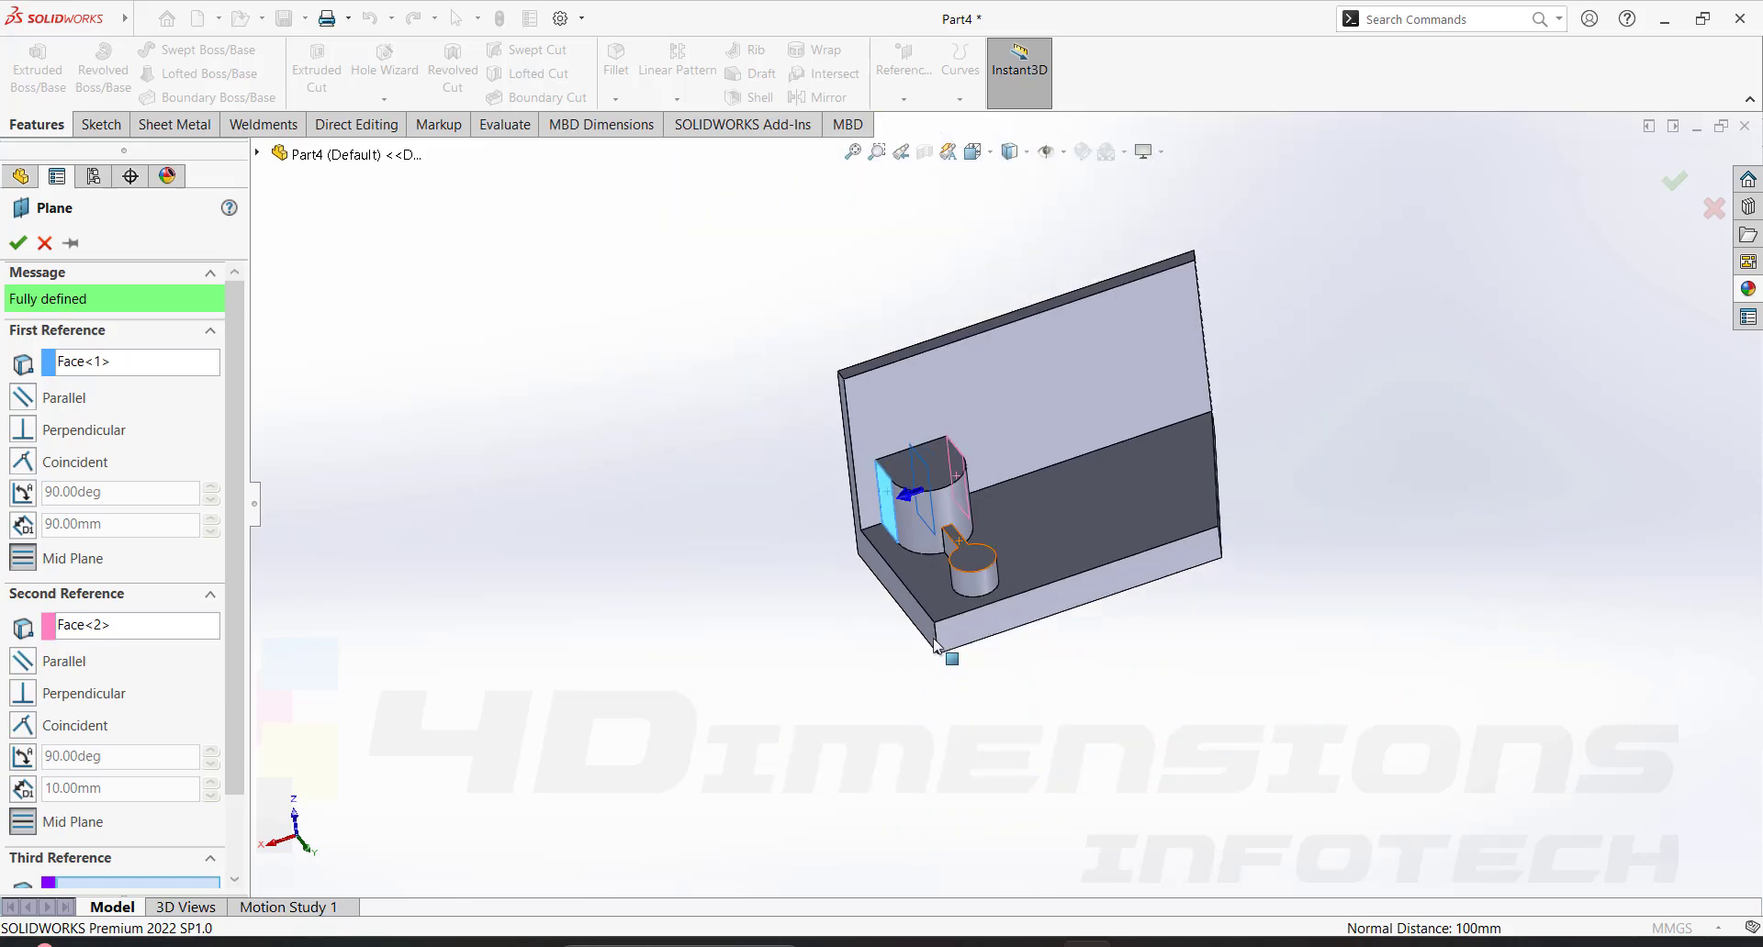
{"action": "left_click", "coordinate": [16, 246]}
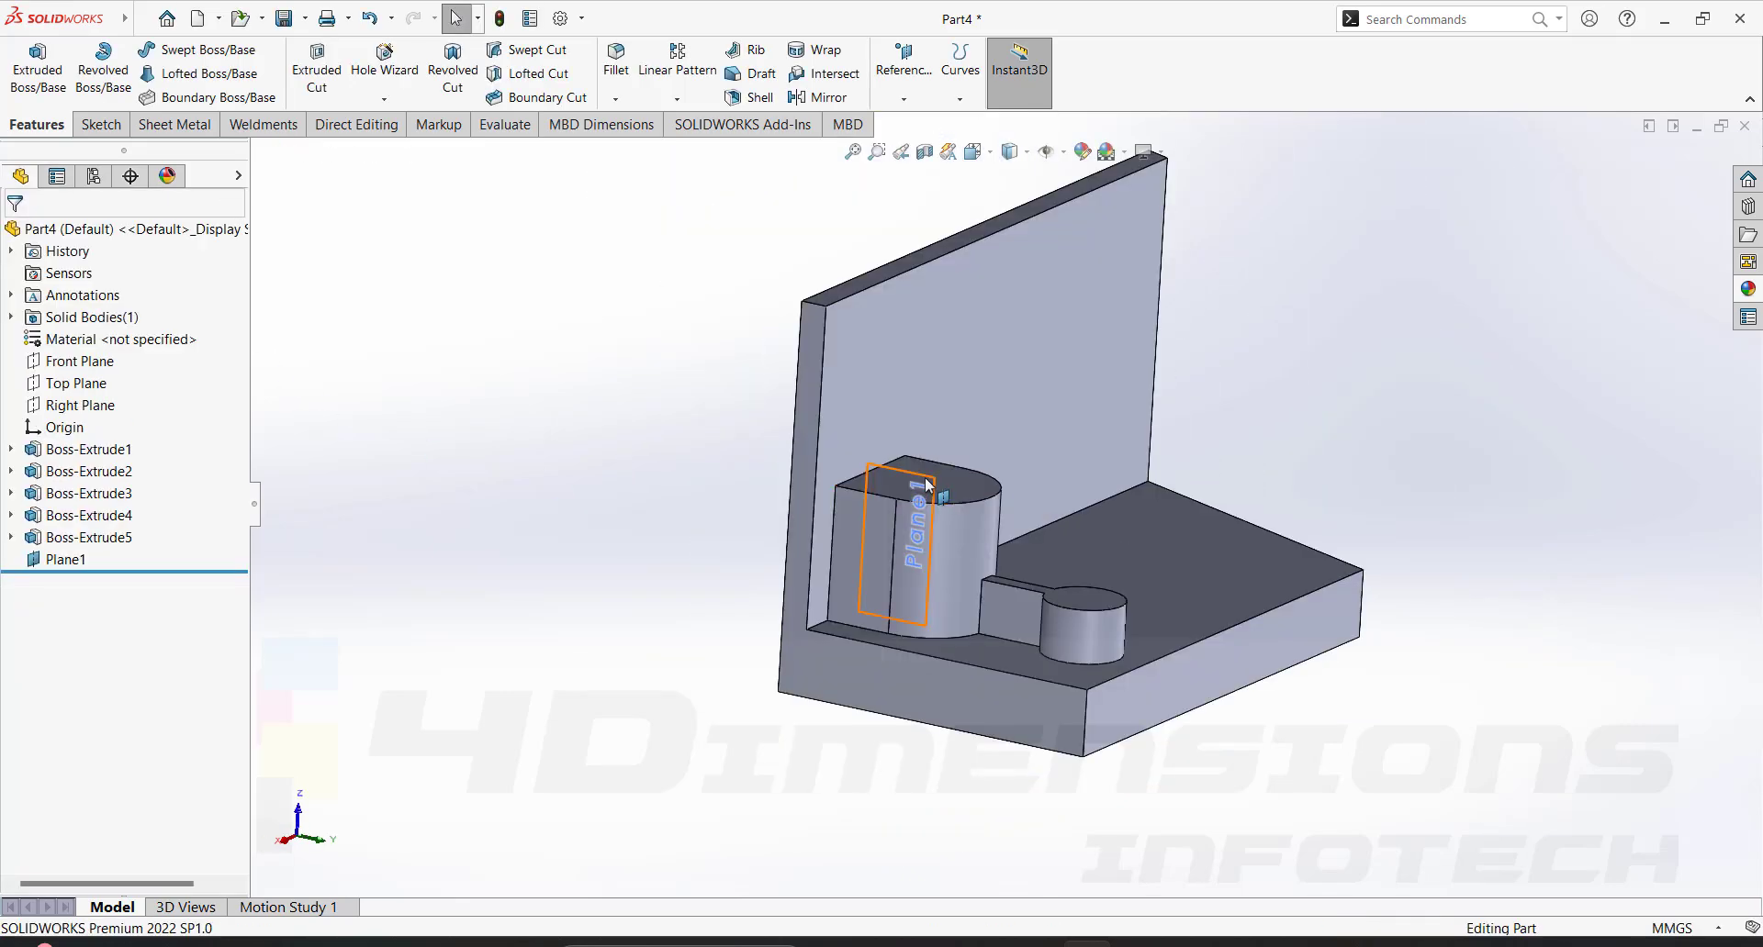
Sketch a sloping line on the mid plane from the rounded boss's front upper edge to the small cylinder's front lower edge, and exit the sketch.
{"action": "left_click", "coordinate": [929, 478]}
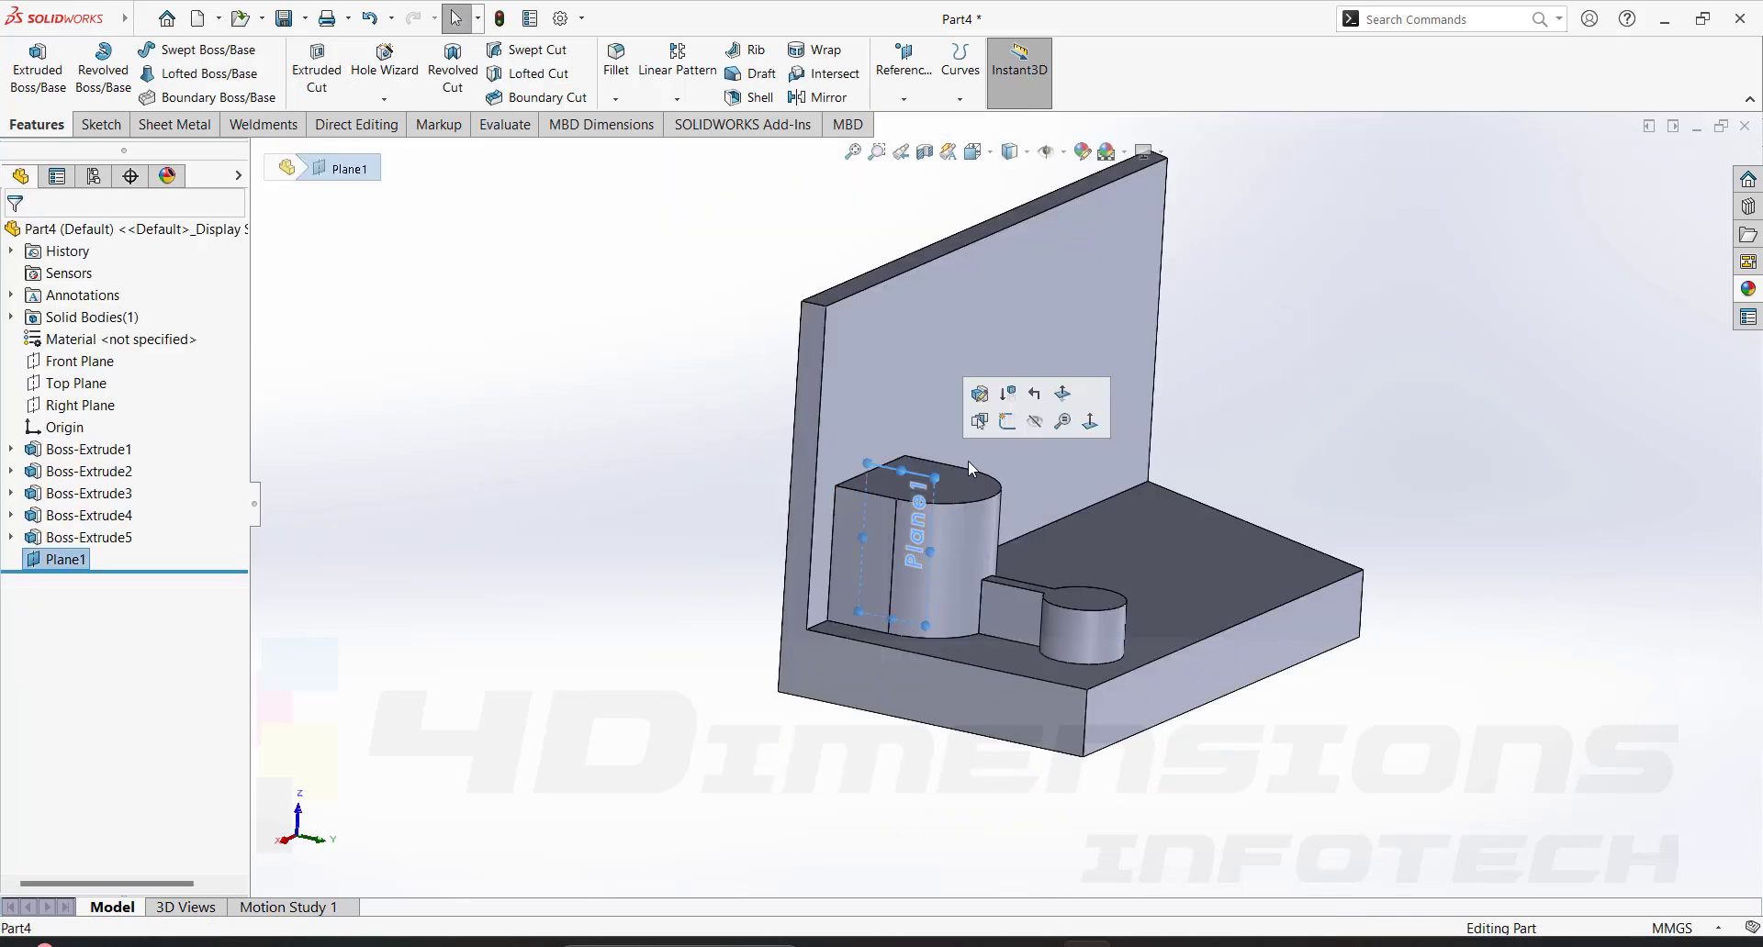
{"action": "left_click", "coordinate": [1002, 424]}
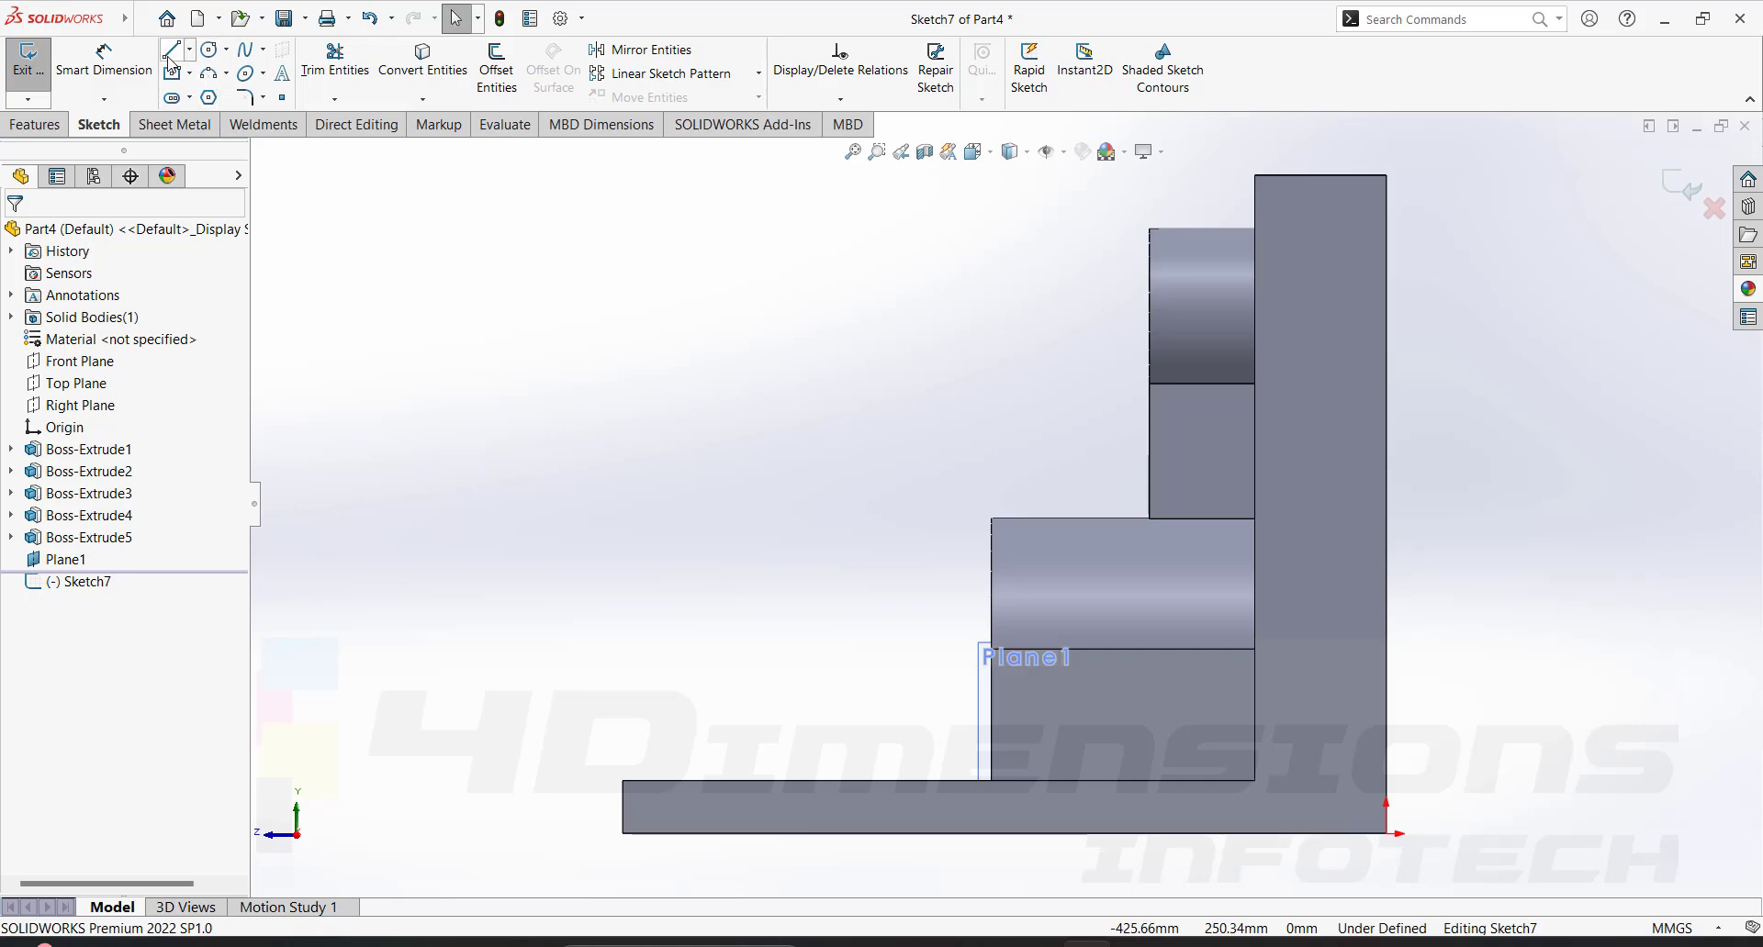
{"action": "left_click", "coordinate": [992, 520]}
{"action": "left_click", "coordinate": [1158, 384]}
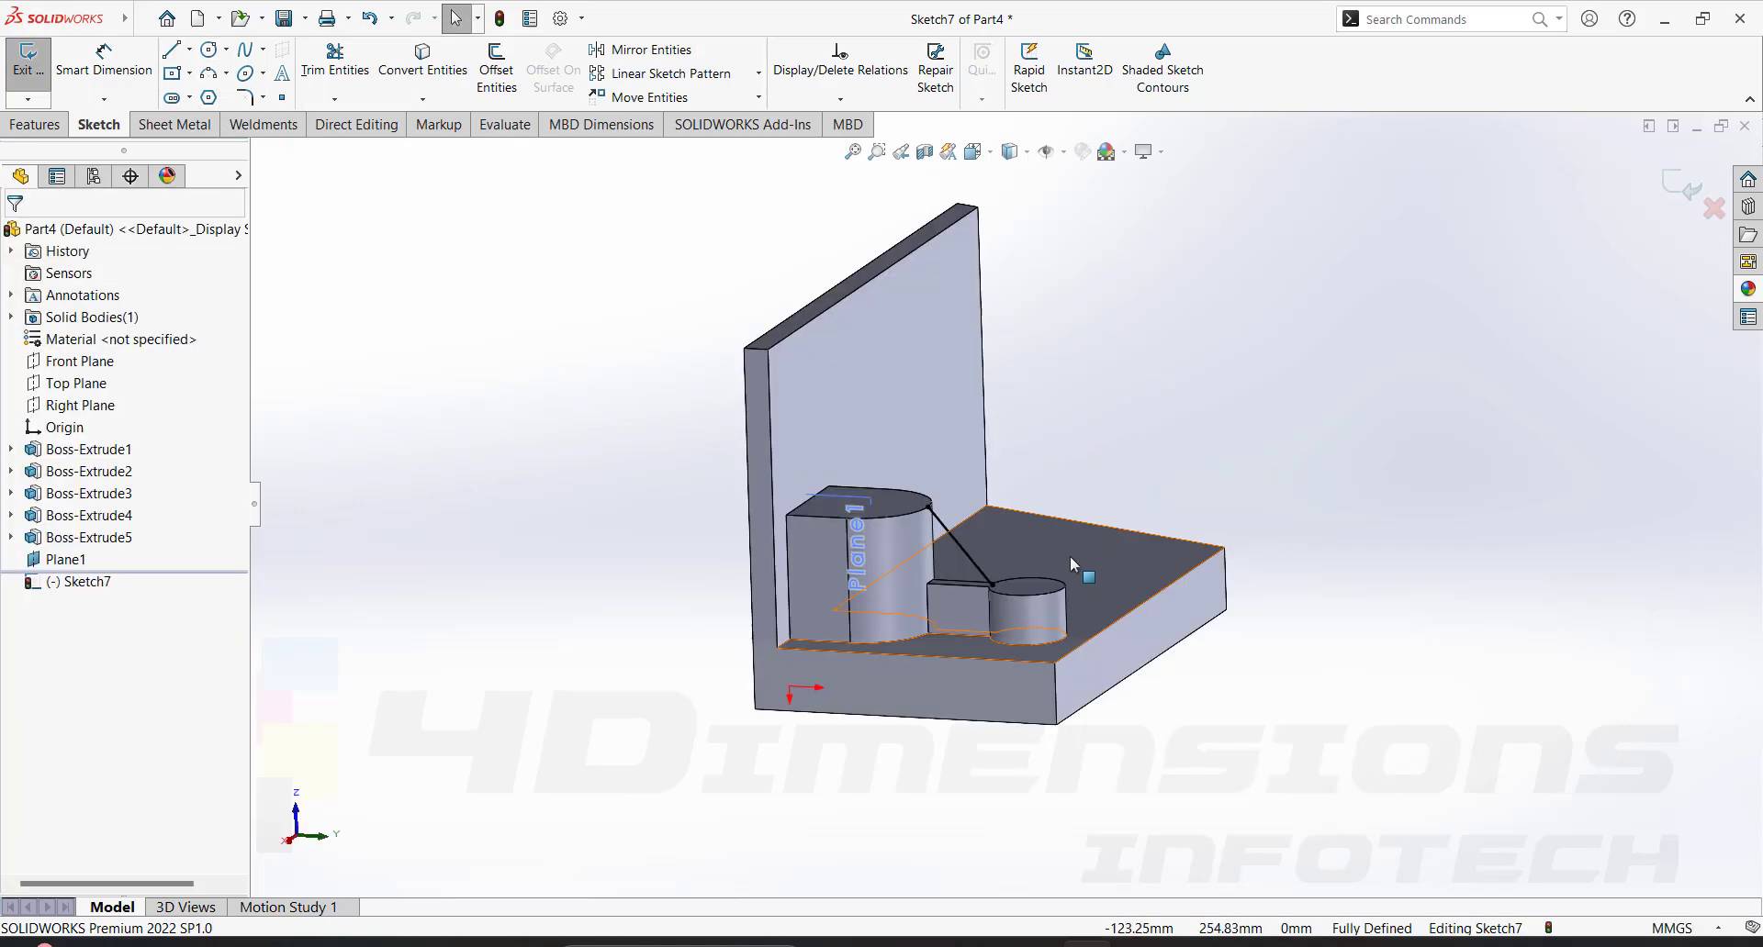
{"action": "middle_click_drag", "start_coordinate": [1136, 668], "coordinate": [1188, 493]}
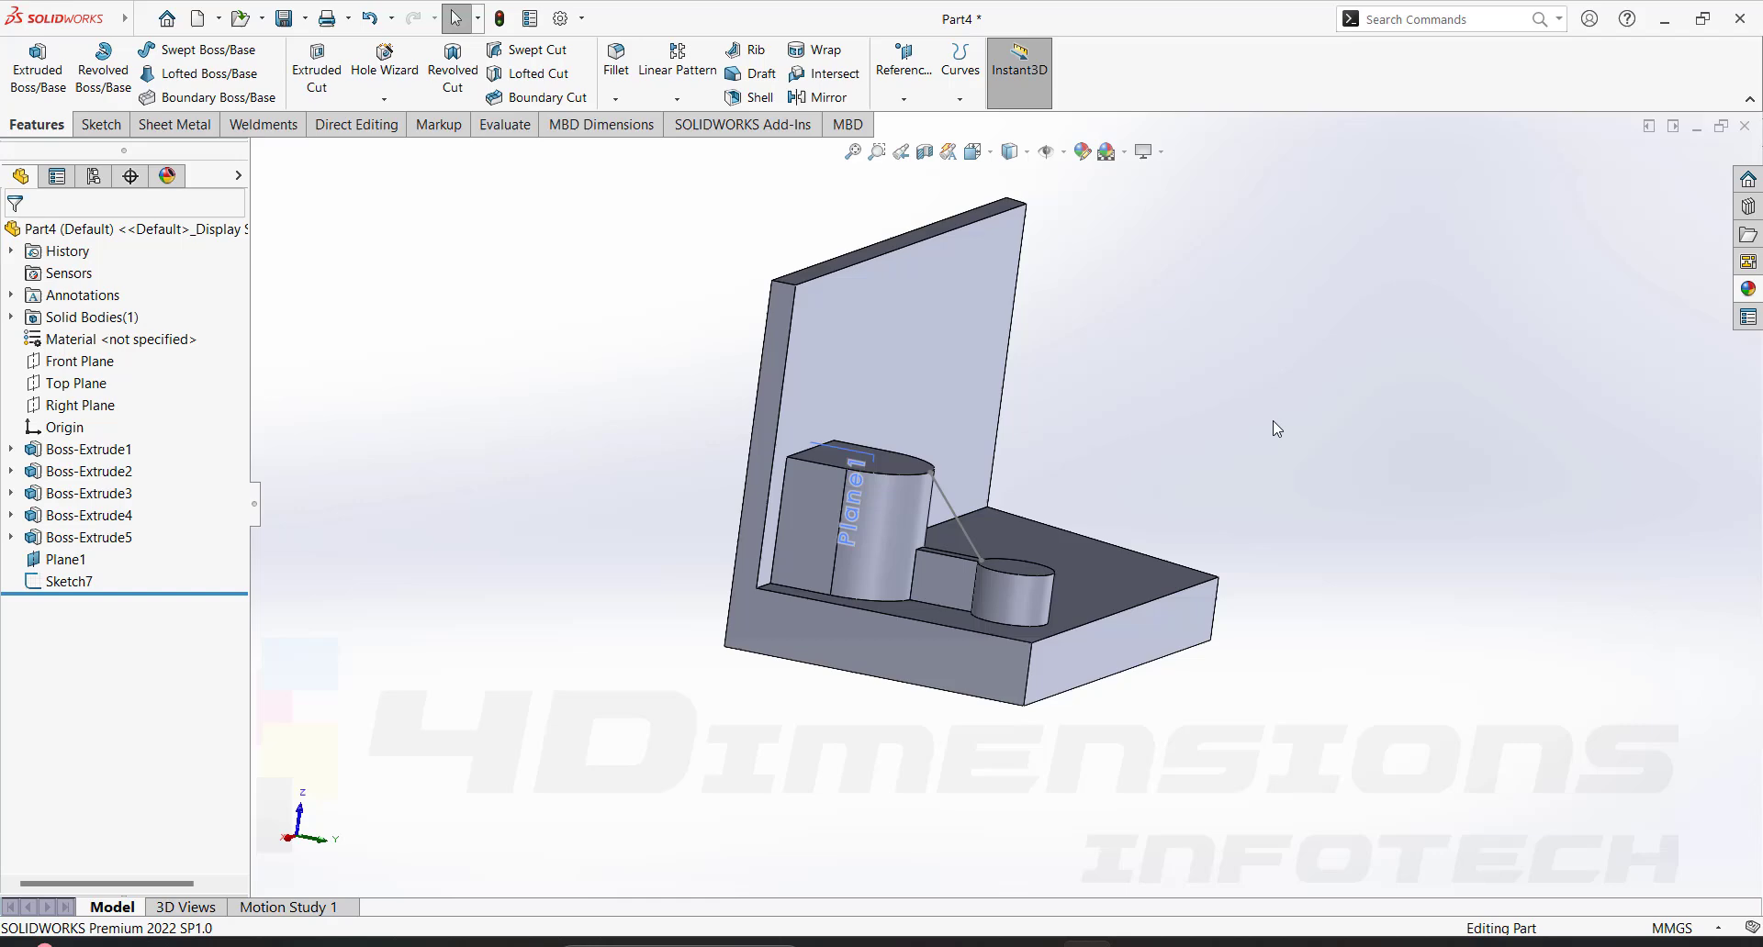
Create a rib from the sloping line with a thickness of 10 mm applied to both sides, extruded parallel to the sketch.
{"action": "scroll", "coordinate": [1273, 423], "scroll_direction": "down", "scroll_amount": 1}
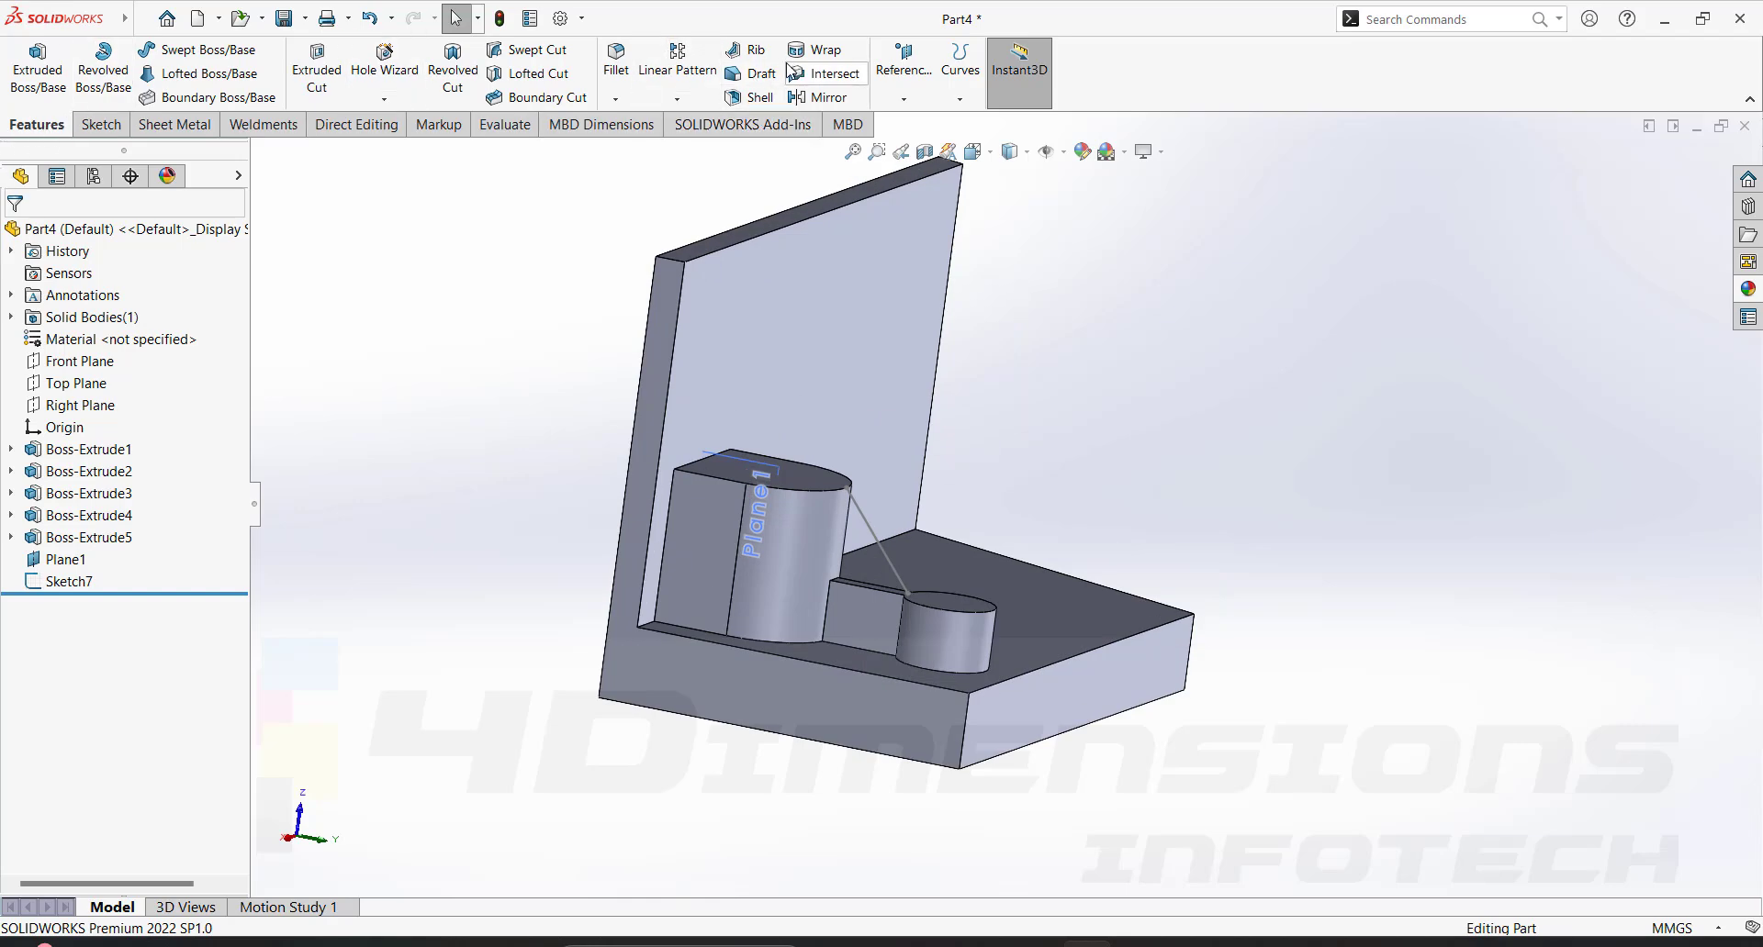
{"action": "left_click", "coordinate": [758, 60]}
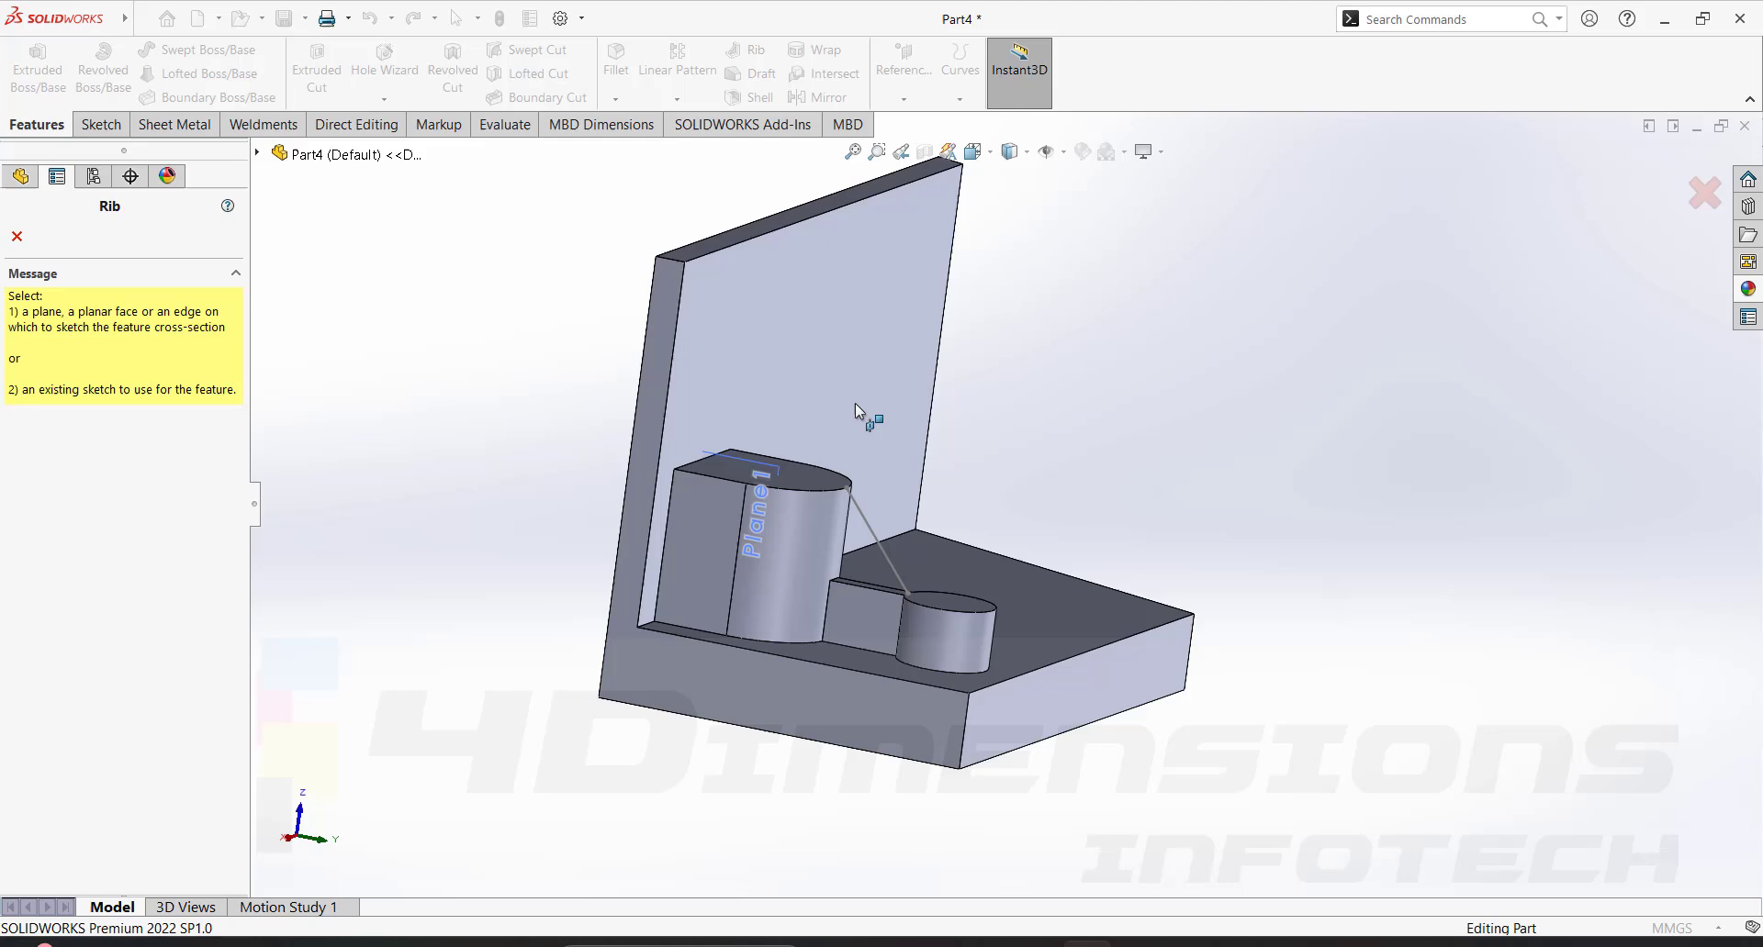
{"action": "left_click", "coordinate": [872, 537]}
{"action": "middle_click_drag", "start_coordinate": [907, 545], "coordinate": [905, 531]}
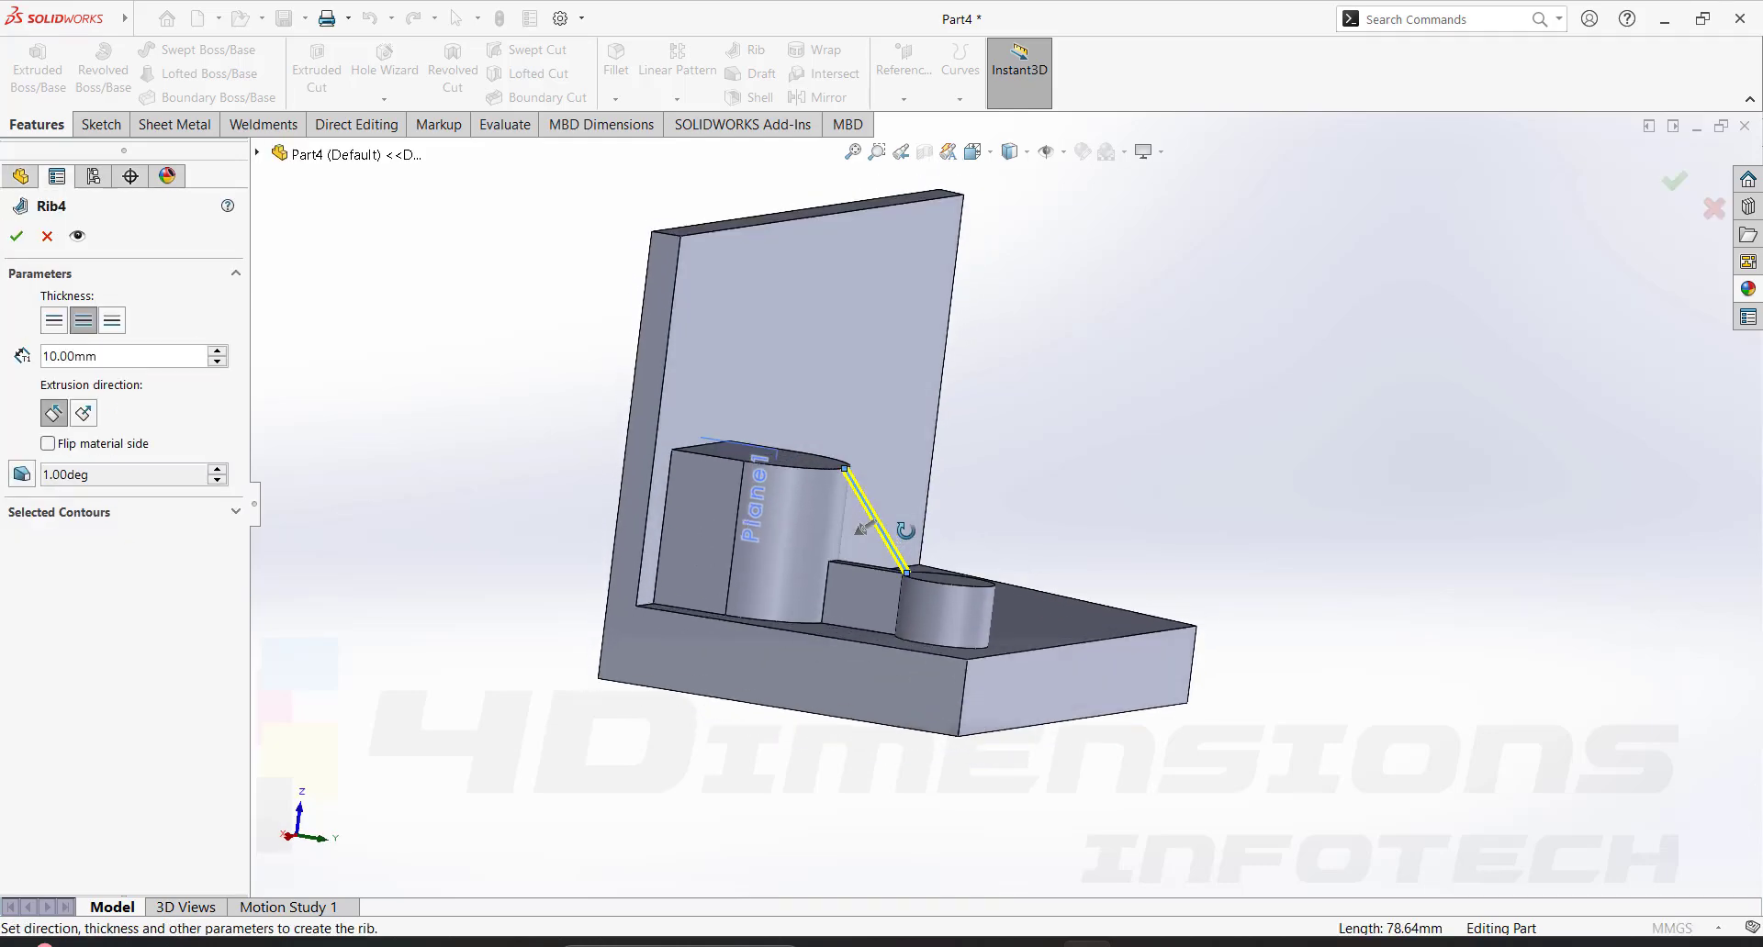
{"action": "scroll", "coordinate": [914, 558], "scroll_direction": "down", "scroll_amount": 2}
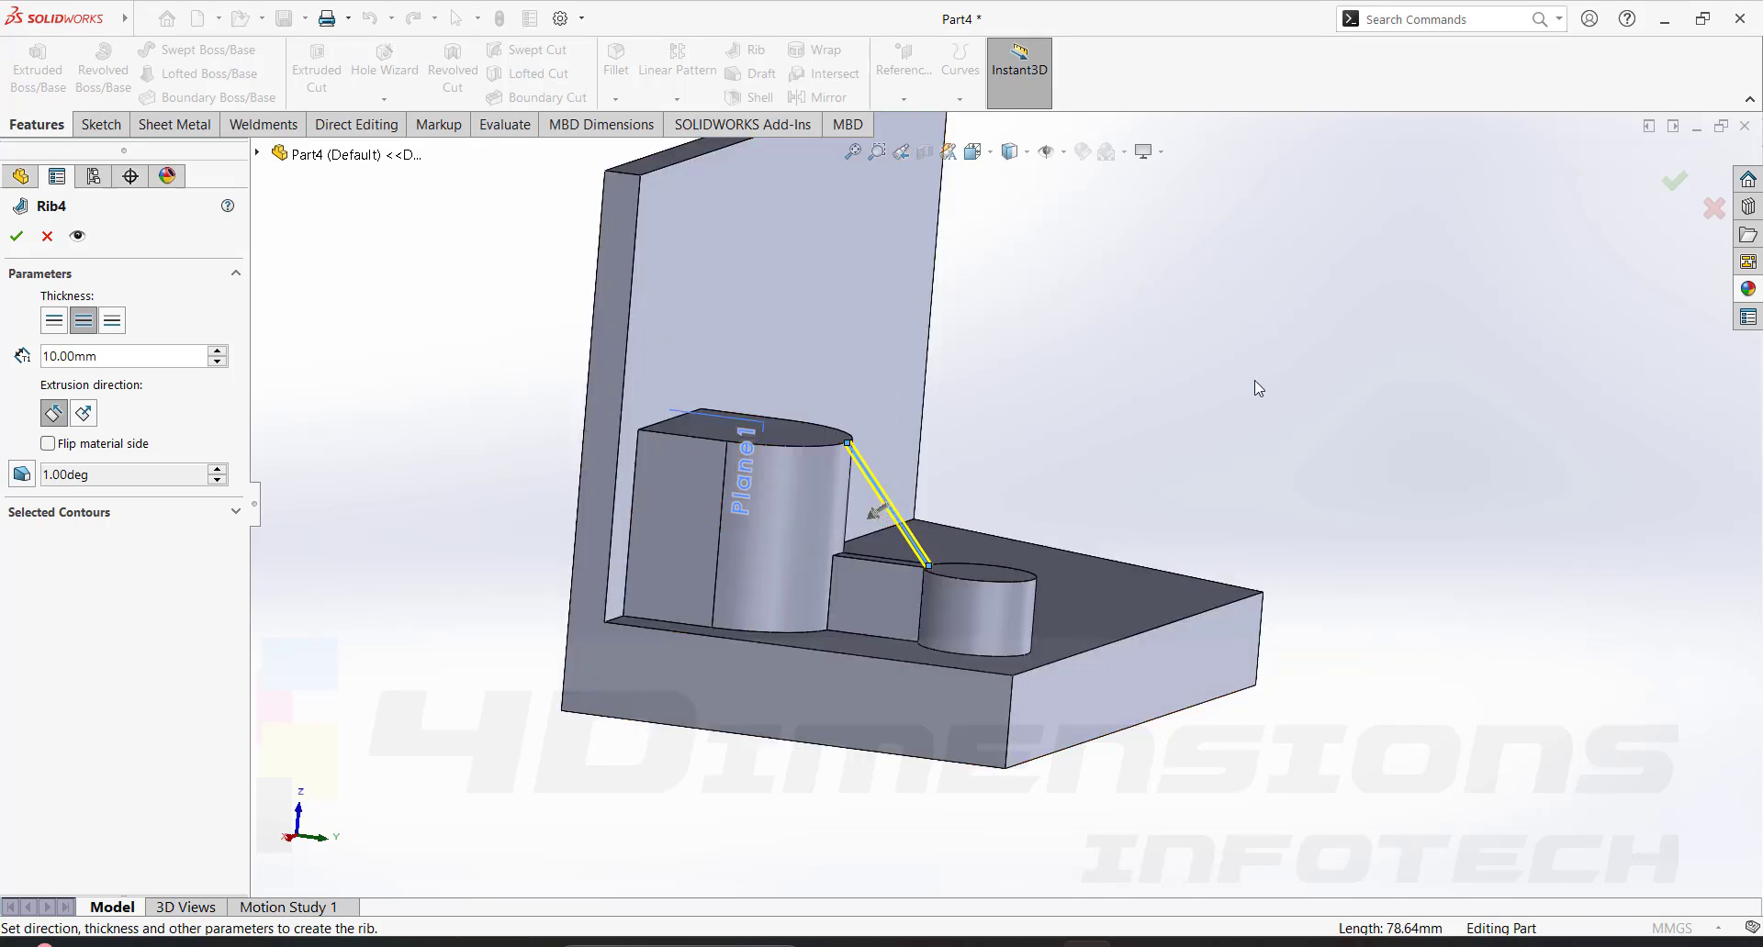
{"action": "left_click", "coordinate": [16, 238]}
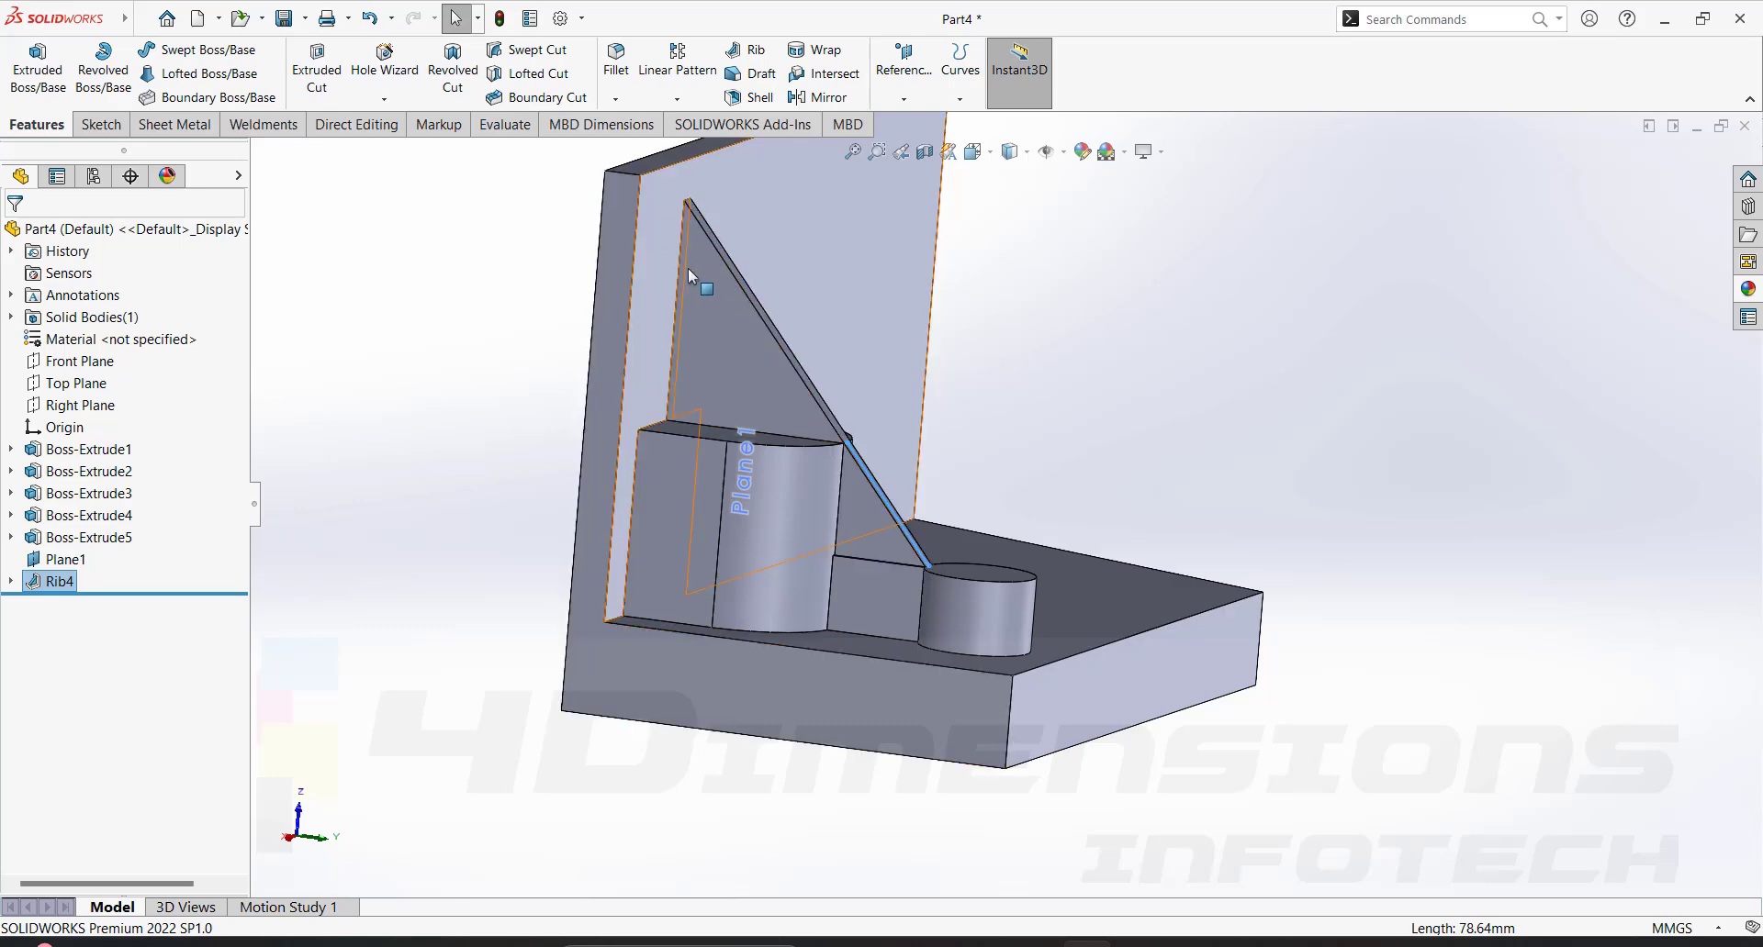
Delete the rib built from the sloping line, keeping its sketch.
{"action": "scroll", "coordinate": [841, 501], "scroll_direction": "down", "scroll_amount": 6}
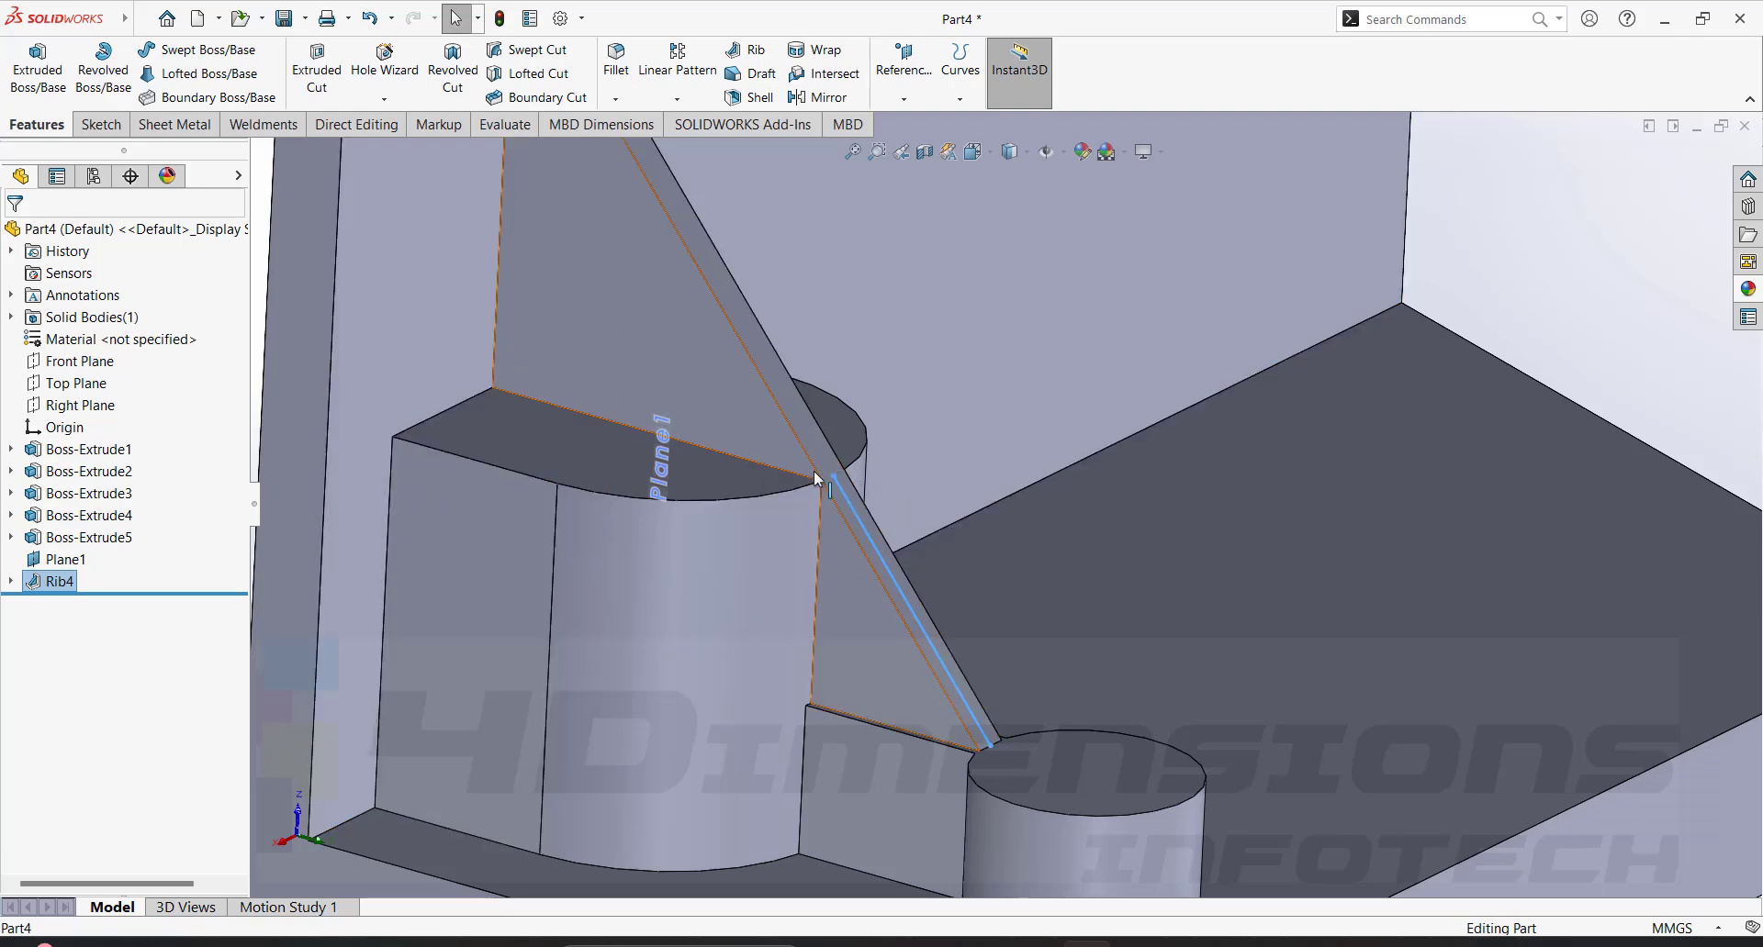
{"action": "right_click", "coordinate": [60, 581]}
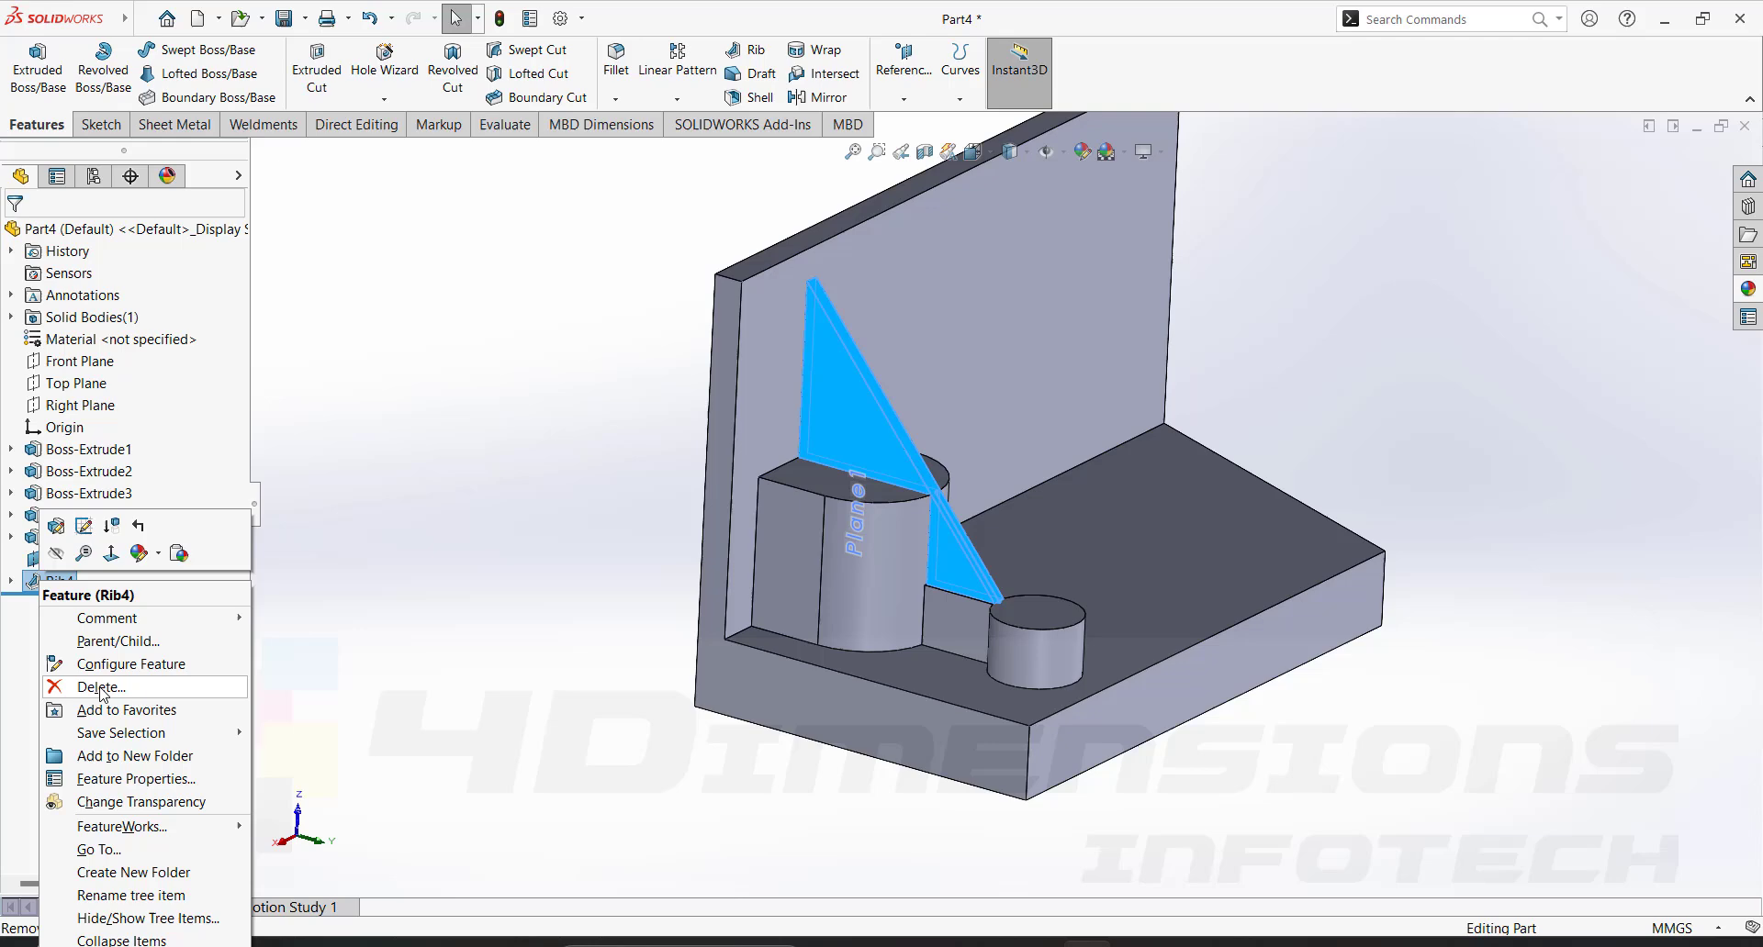
{"action": "left_click", "coordinate": [103, 691]}
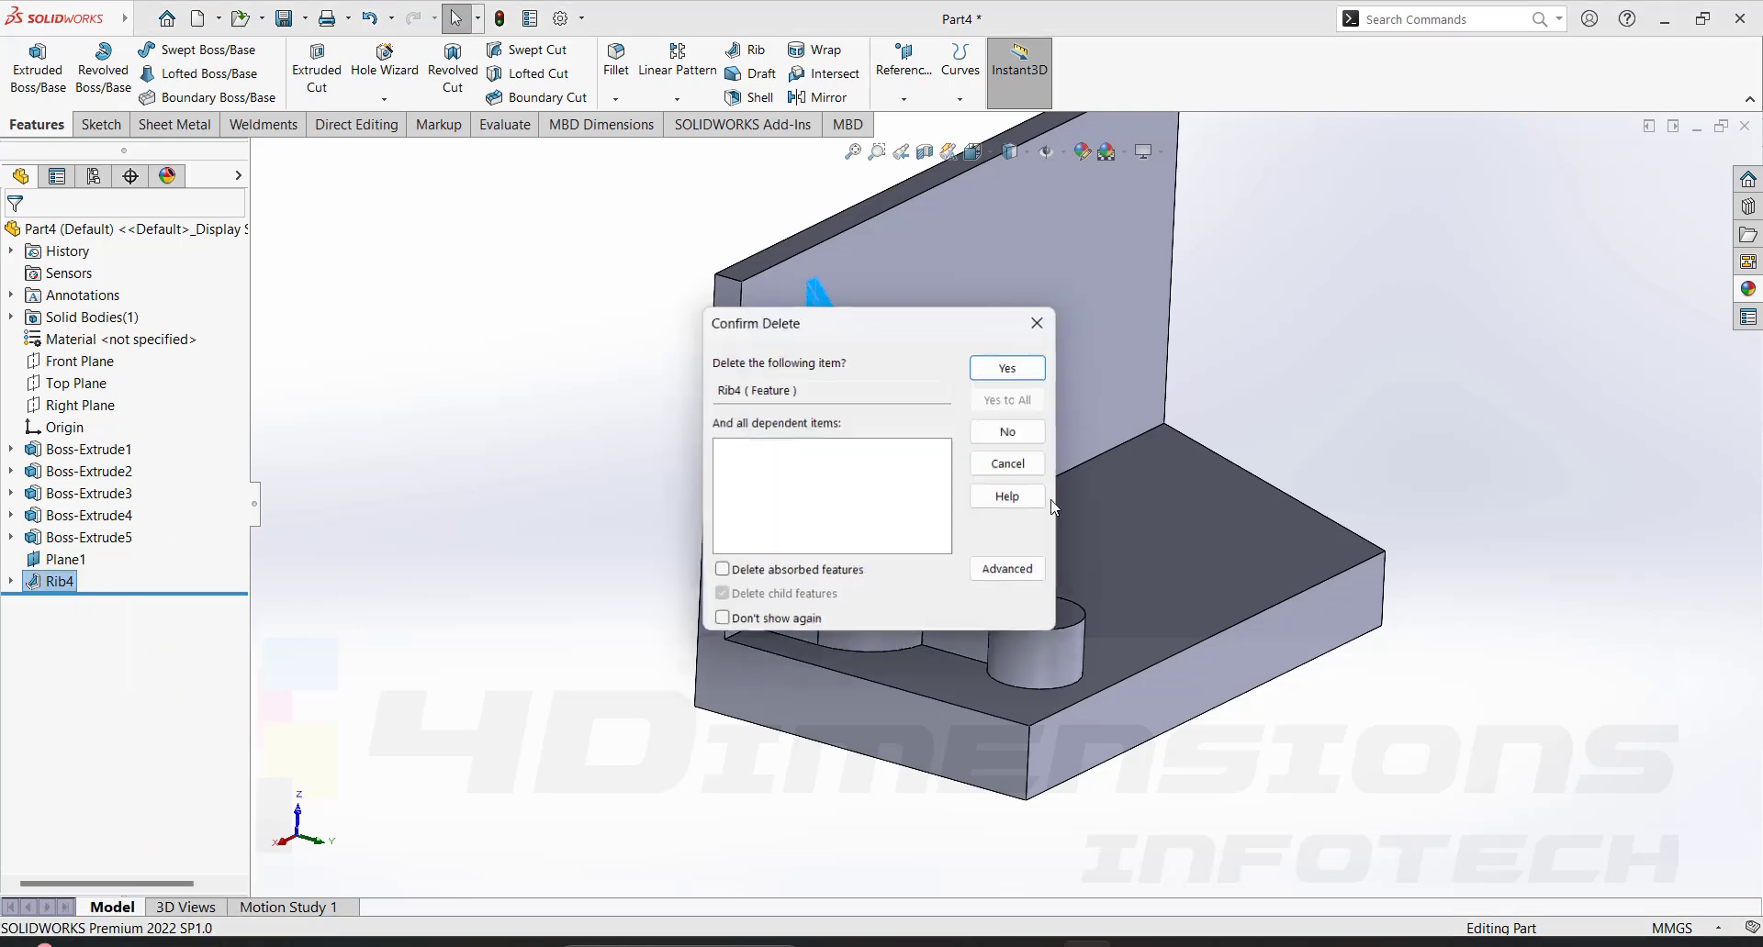
{"action": "left_click", "coordinate": [1019, 365]}
Edit the rib sketch to add a short vertical line down from the sloping line's end at the rounded boss's front upper edge, and exit.
{"action": "left_click", "coordinate": [966, 541]}
{"action": "left_click", "coordinate": [1024, 455]}
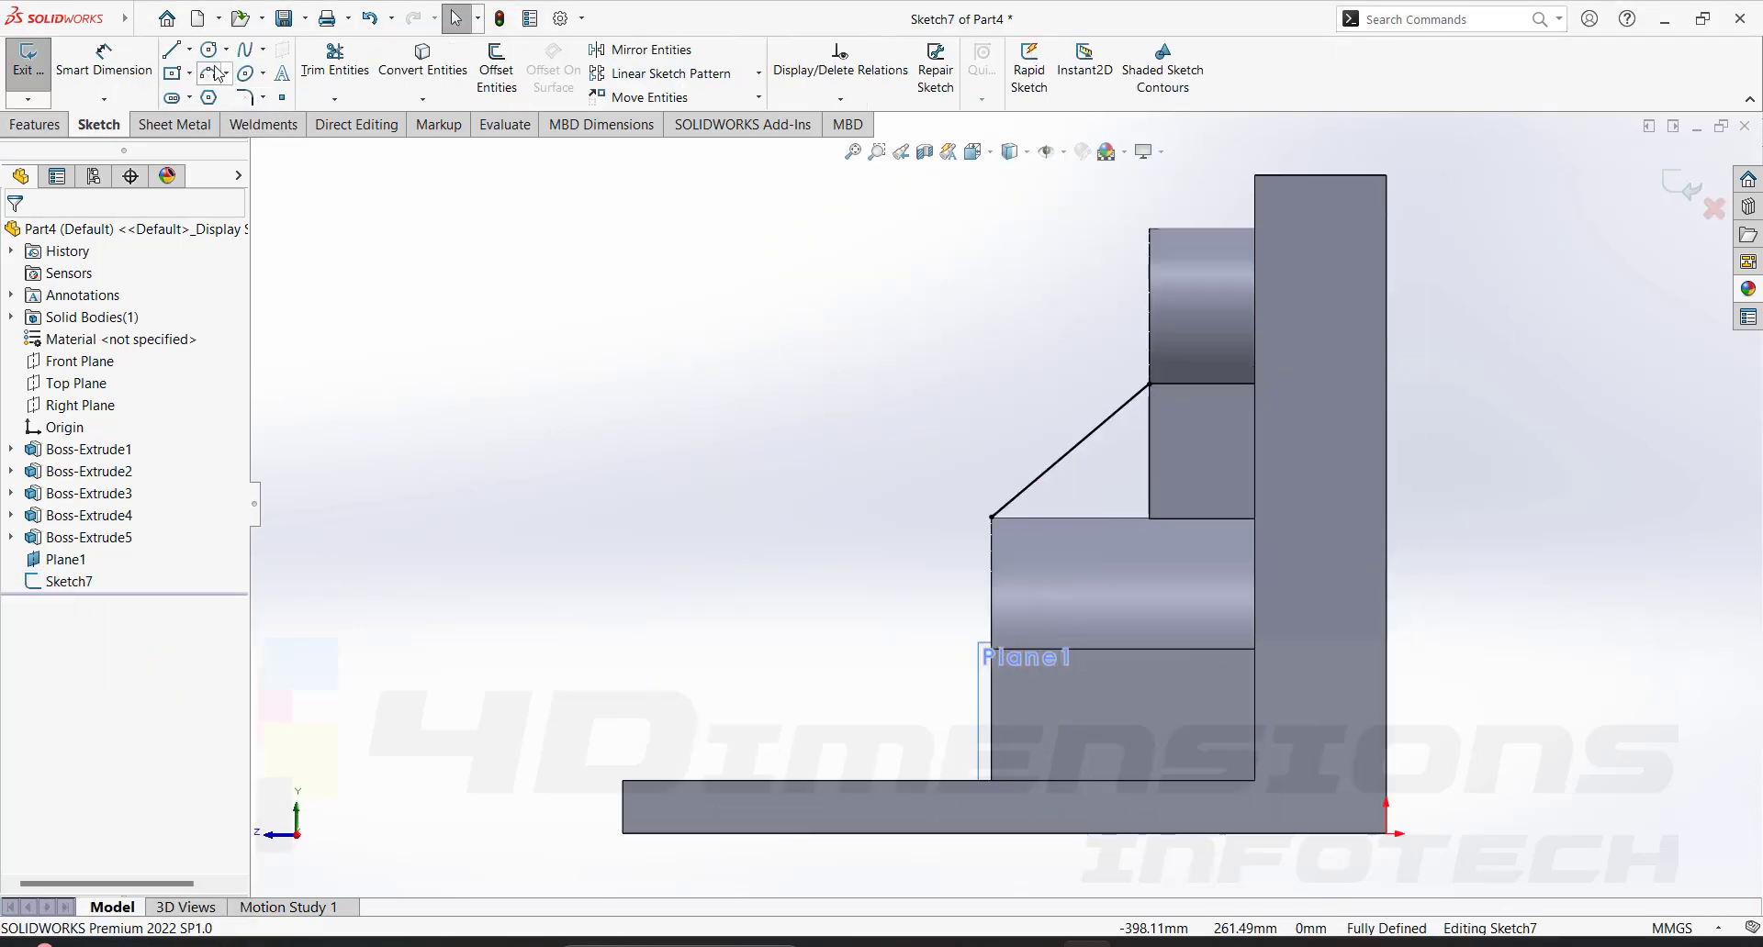
{"action": "left_click", "coordinate": [171, 49]}
{"action": "left_click", "coordinate": [992, 518]}
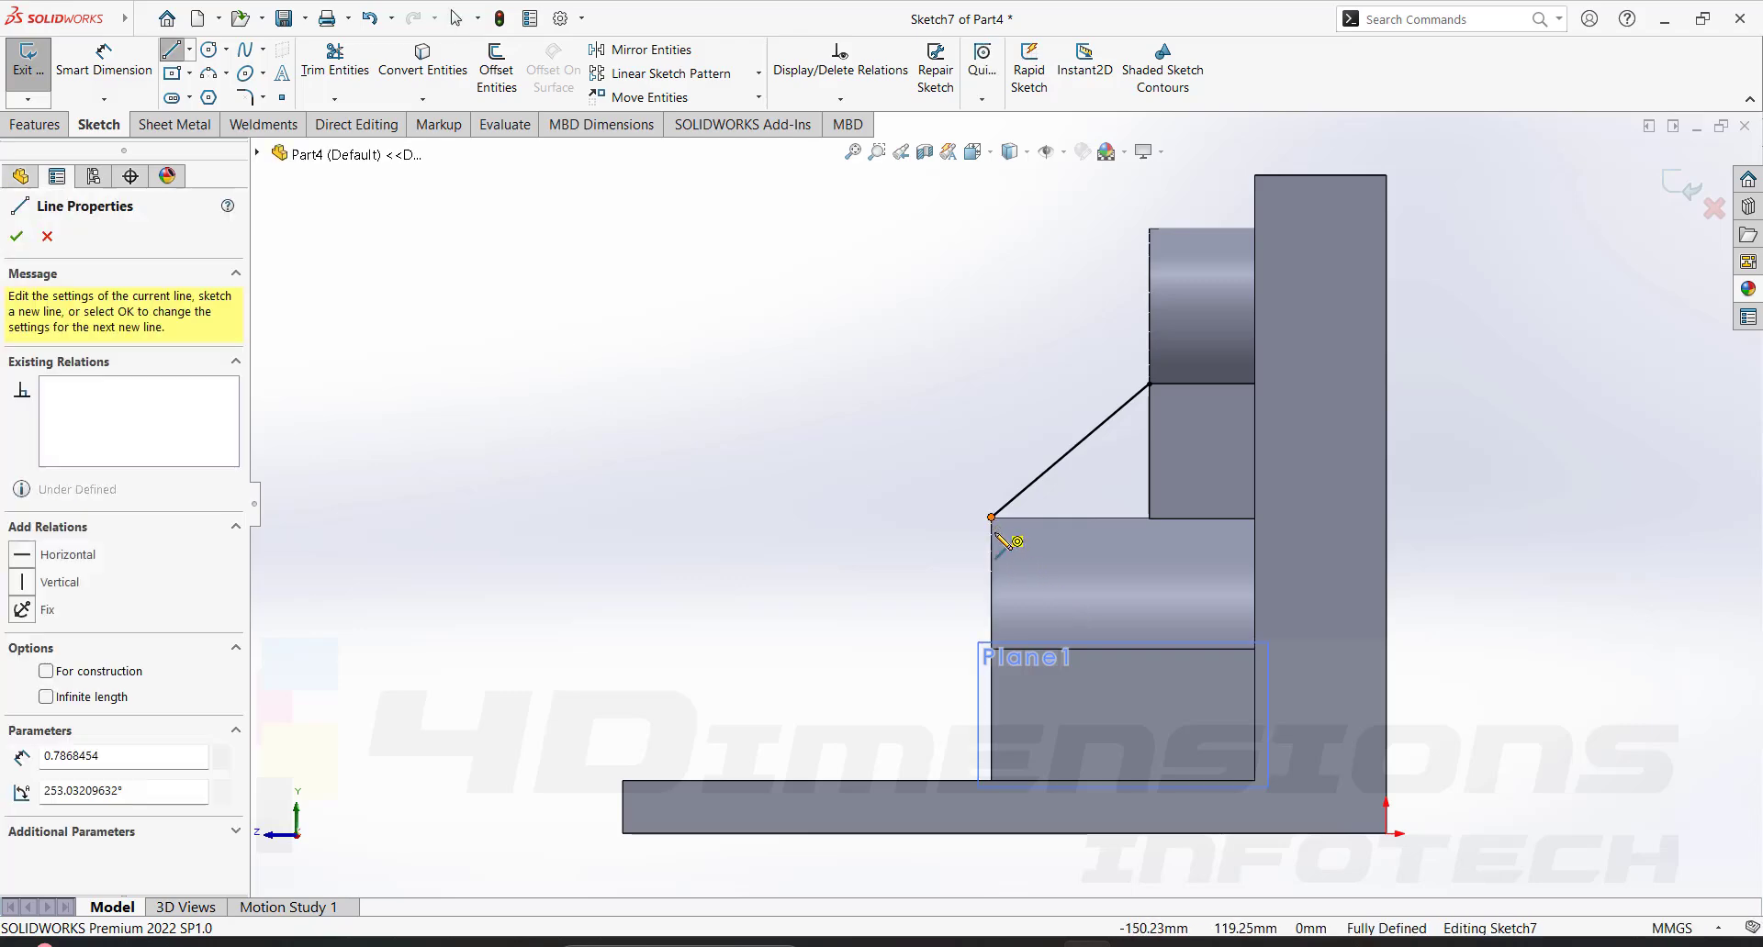
{"action": "left_click", "coordinate": [991, 535]}
{"action": "key", "text": "Escape"}
{"action": "scroll", "coordinate": [996, 532], "scroll_direction": "down", "scroll_amount": 5}
{"action": "scroll", "coordinate": [889, 515], "scroll_direction": "up", "scroll_amount": 10}
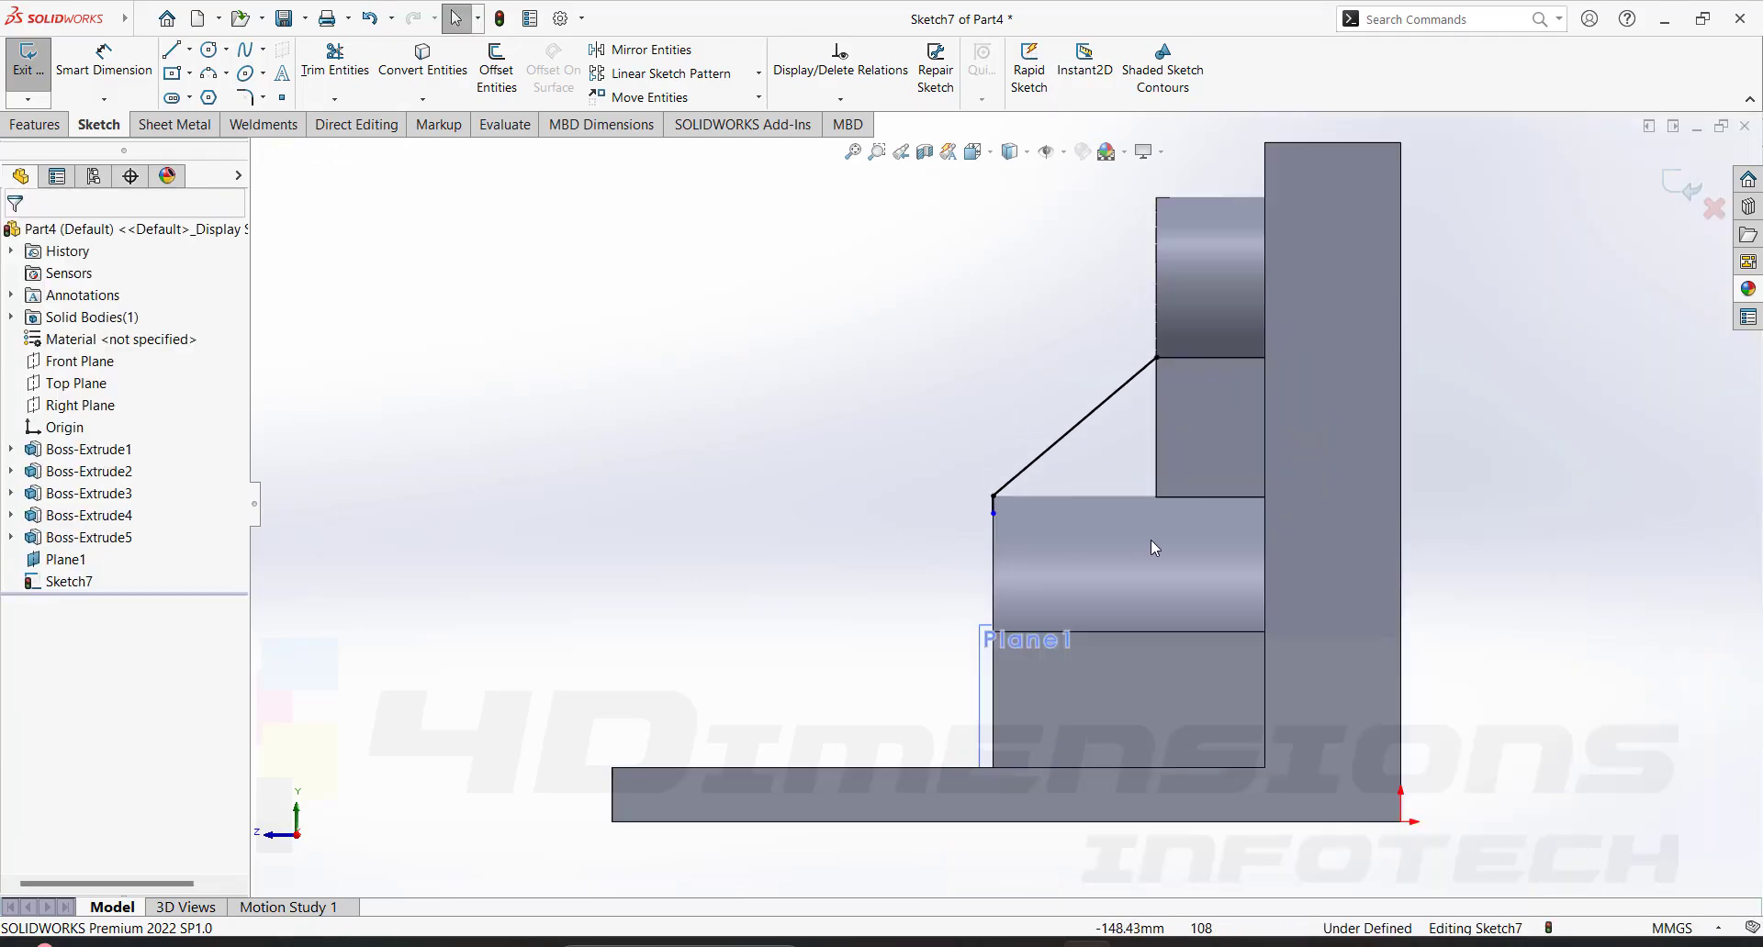
{"action": "middle_click_drag", "start_coordinate": [1149, 540], "coordinate": [1230, 441]}
{"action": "left_click", "coordinate": [1668, 190]}
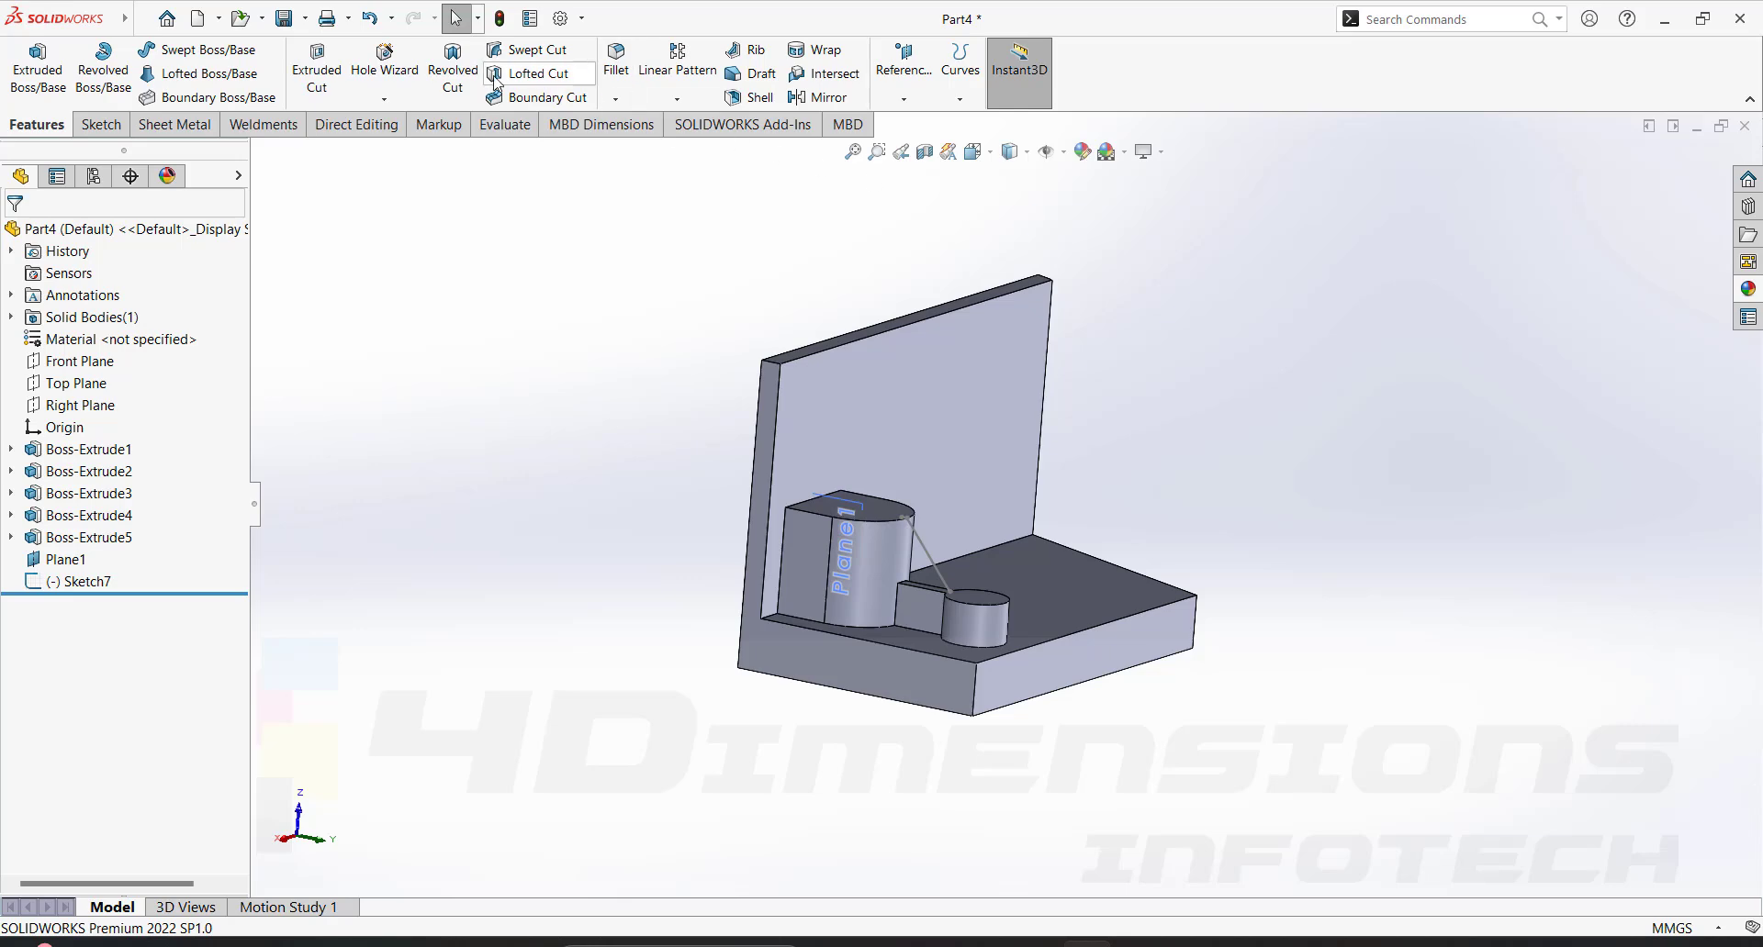
Create a rib from the extended sketch with a thickness of 10 mm on both sides, extruded parallel to the sketch.
{"action": "left_click", "coordinate": [755, 61]}
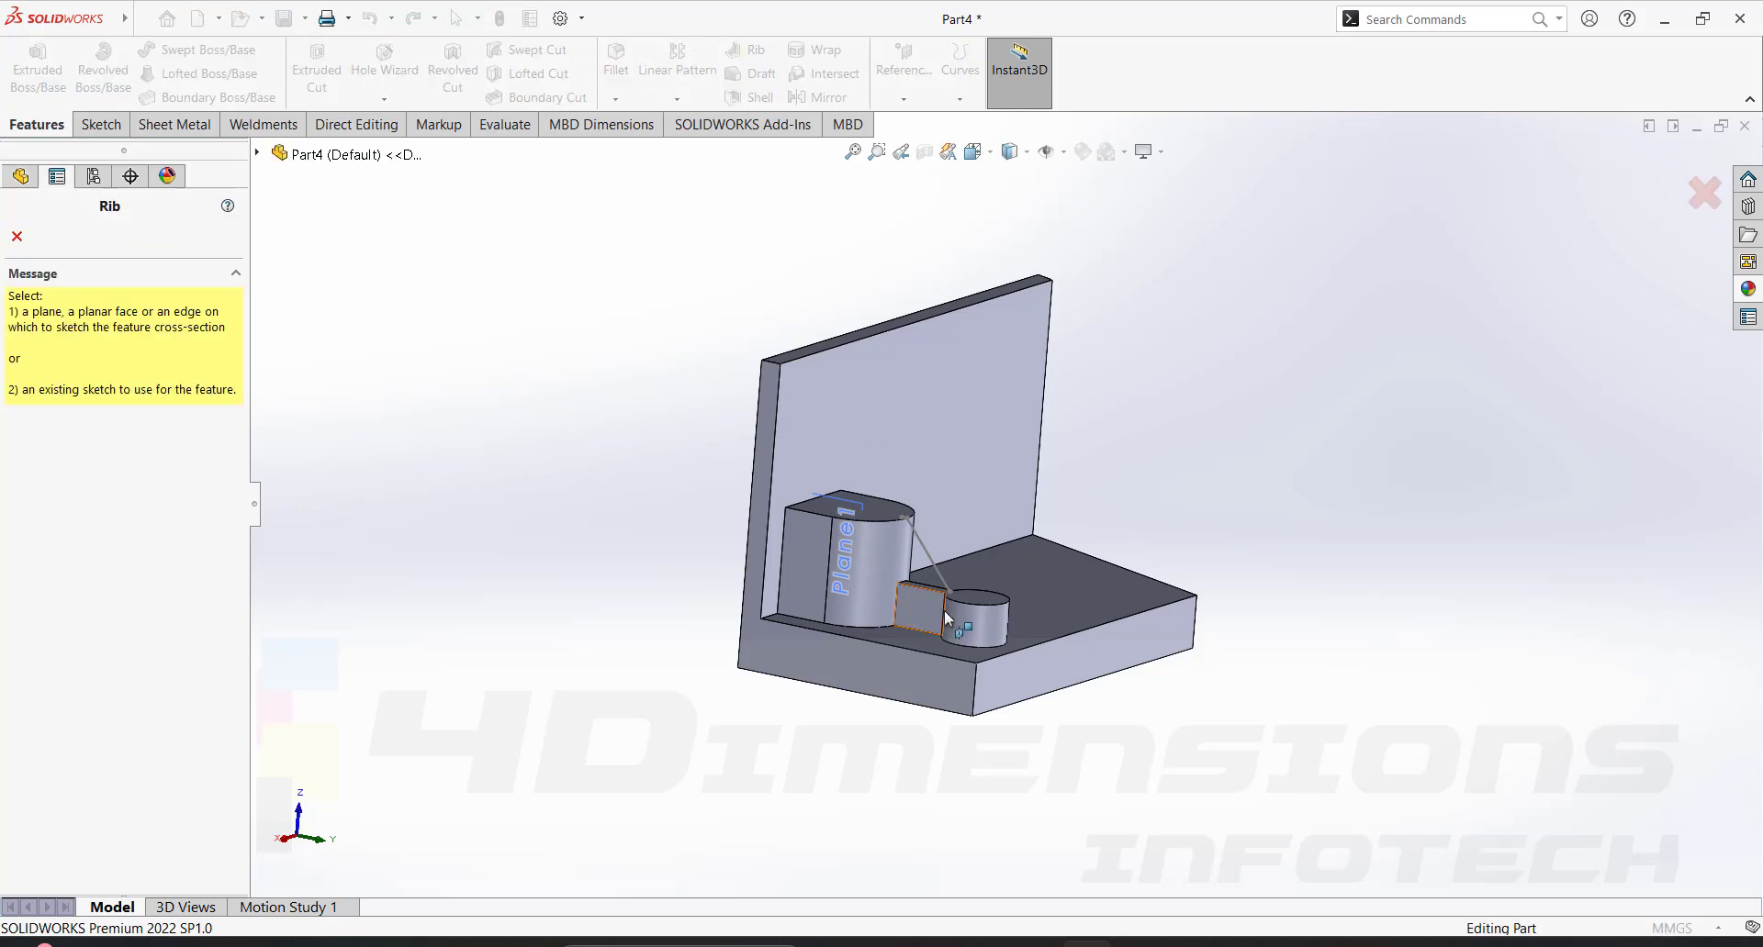
{"action": "left_click", "coordinate": [929, 555]}
{"action": "scroll", "coordinate": [936, 543], "scroll_direction": "down", "scroll_amount": 3}
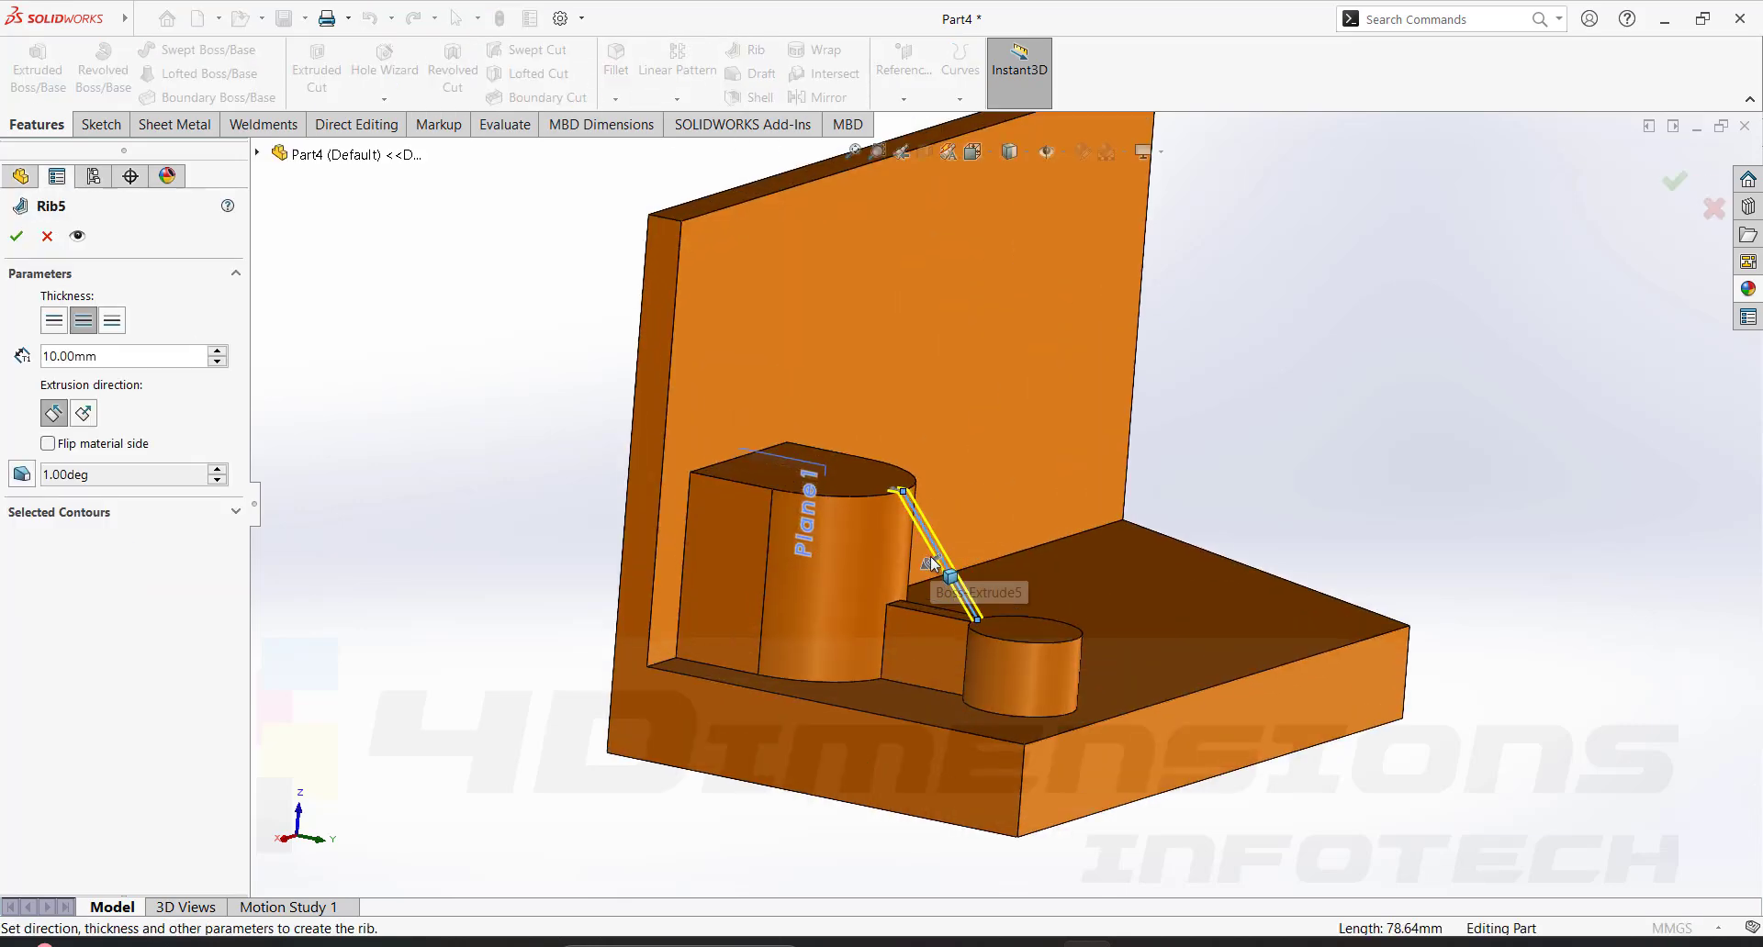
{"action": "left_click", "coordinate": [15, 238]}
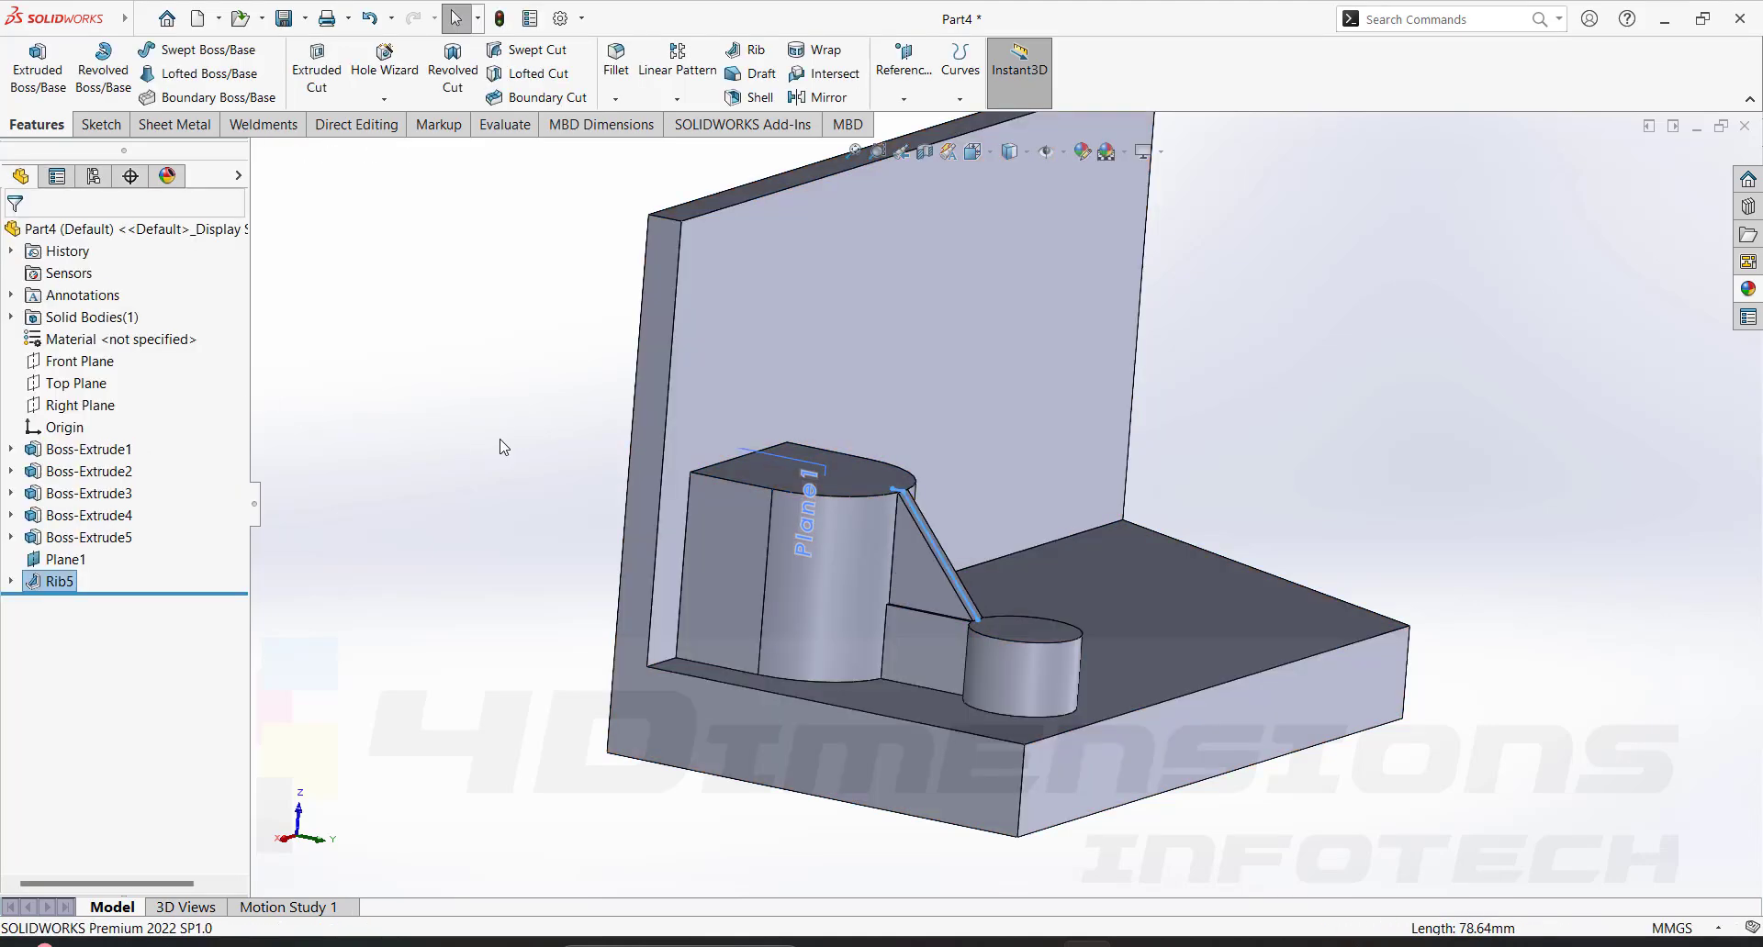
Set the thickness of the rib between the rounded boss and small cylinder to 15 mm and rebuild the part.
{"action": "scroll", "coordinate": [927, 620], "scroll_direction": "down", "scroll_amount": 5}
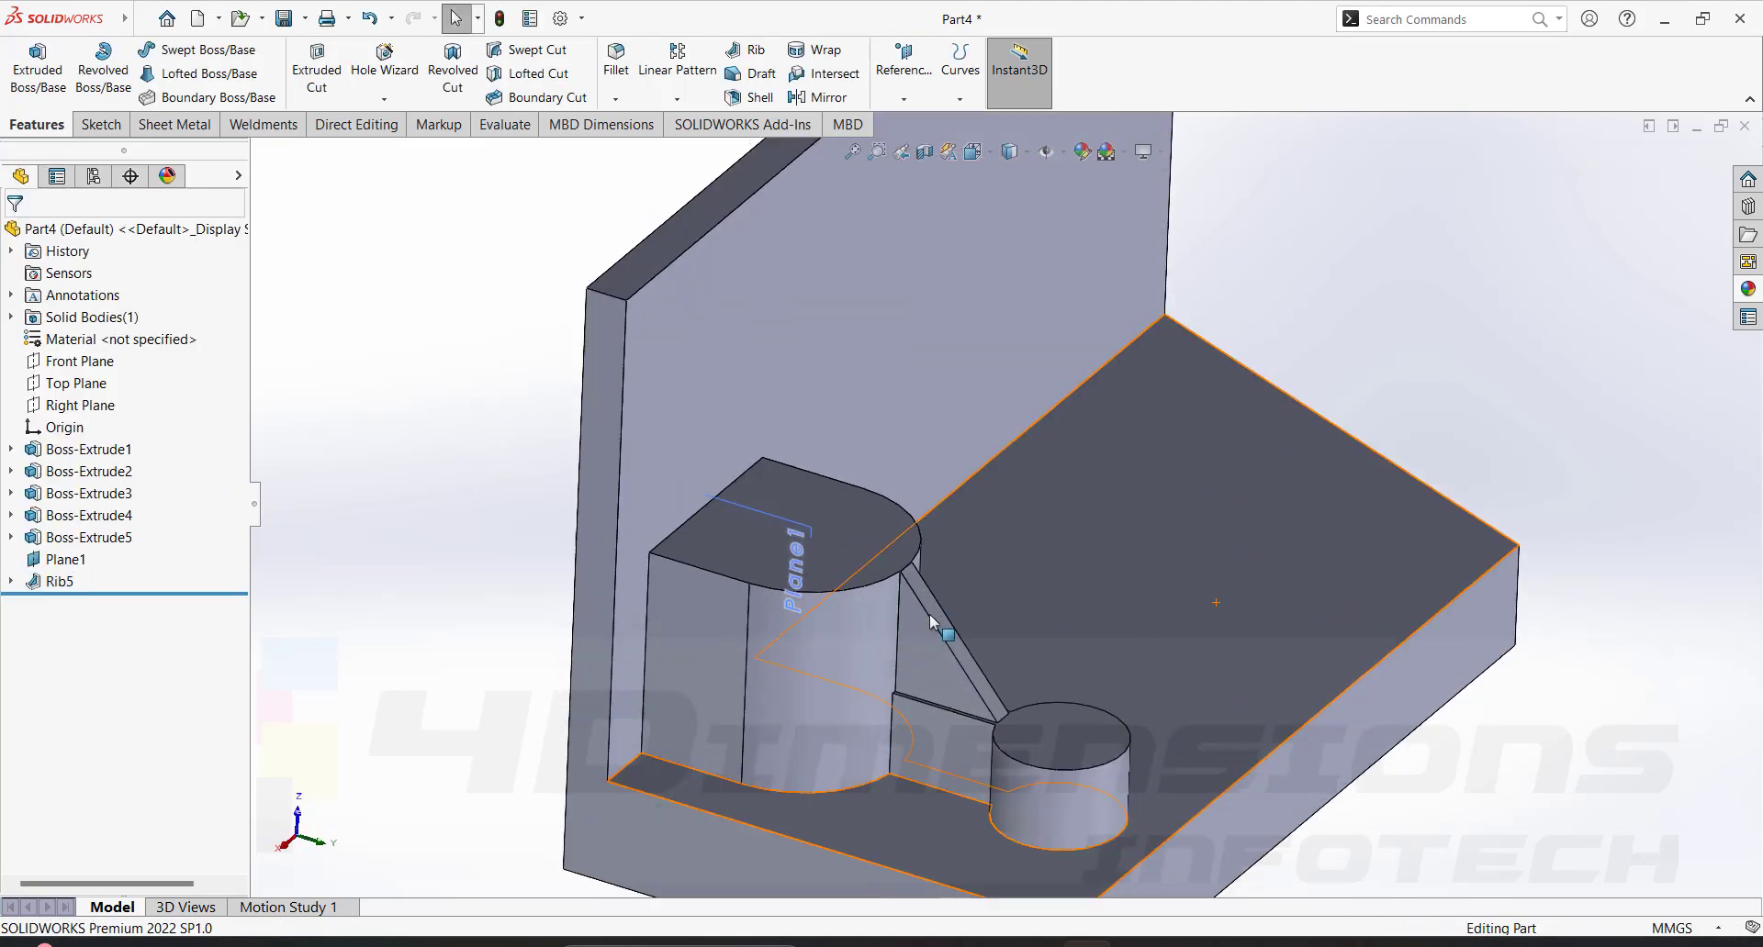
{"action": "scroll", "coordinate": [1115, 789], "scroll_direction": "up", "scroll_amount": 4}
{"action": "middle_click_drag", "start_coordinate": [1116, 786], "coordinate": [1105, 680]}
{"action": "scroll", "coordinate": [1085, 665], "scroll_direction": "down", "scroll_amount": 7}
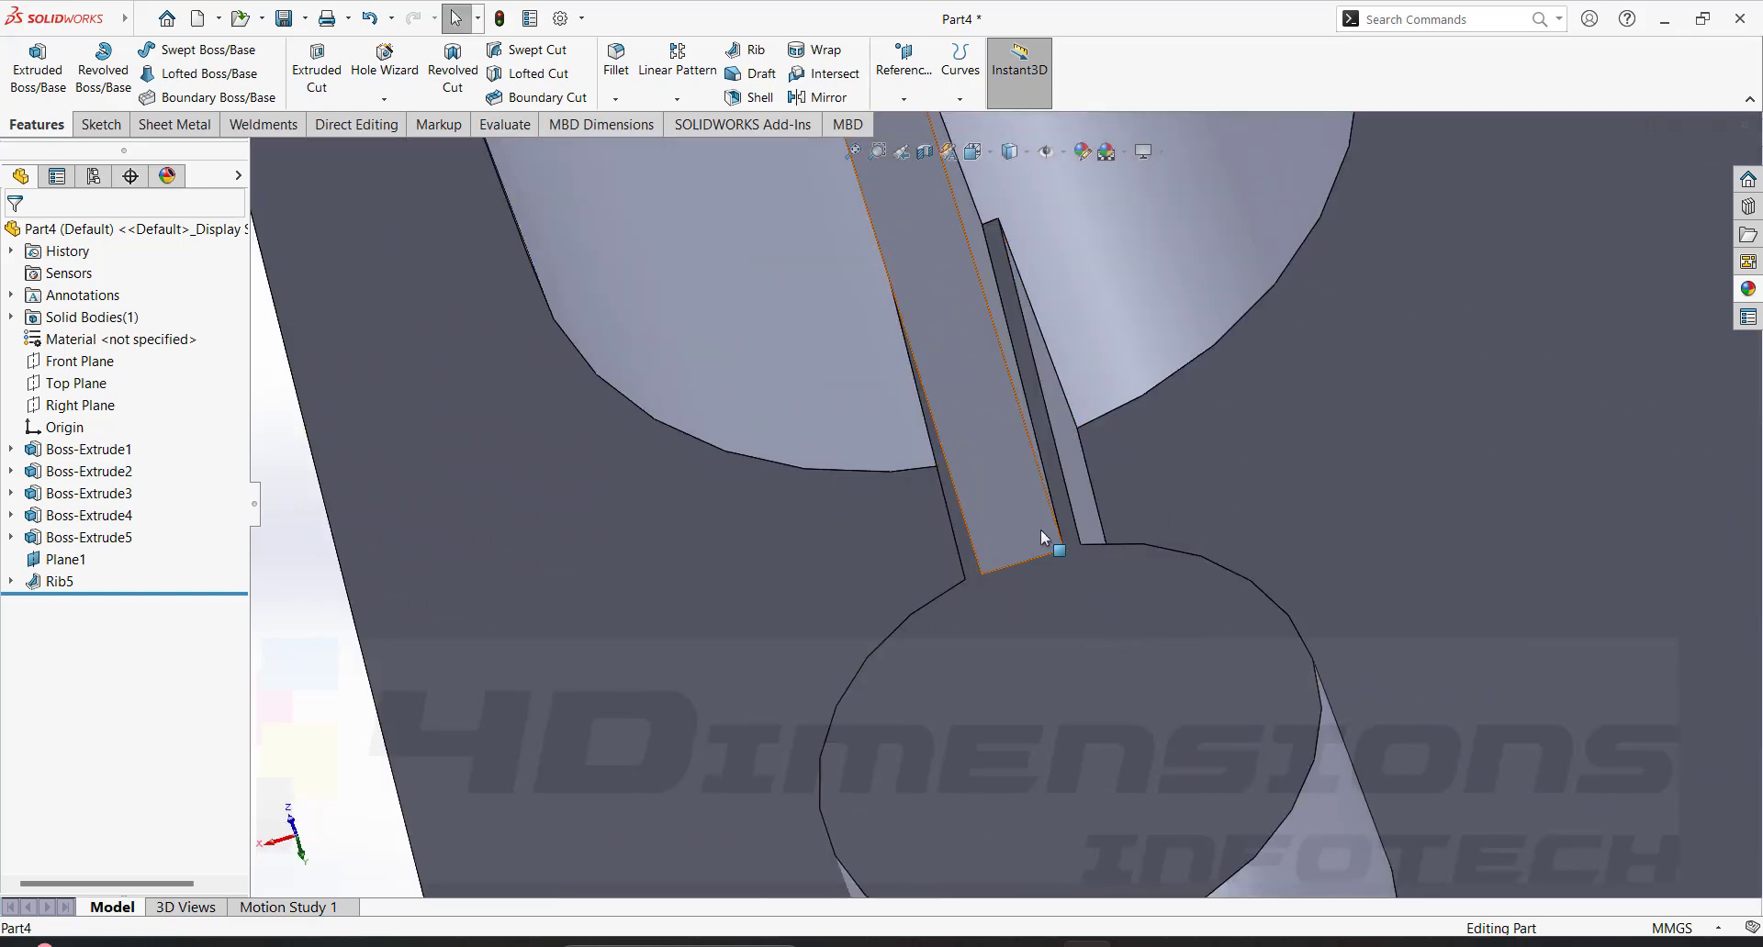
{"action": "middle_click_drag", "start_coordinate": [1040, 531], "coordinate": [984, 371]}
{"action": "left_click", "coordinate": [984, 371]}
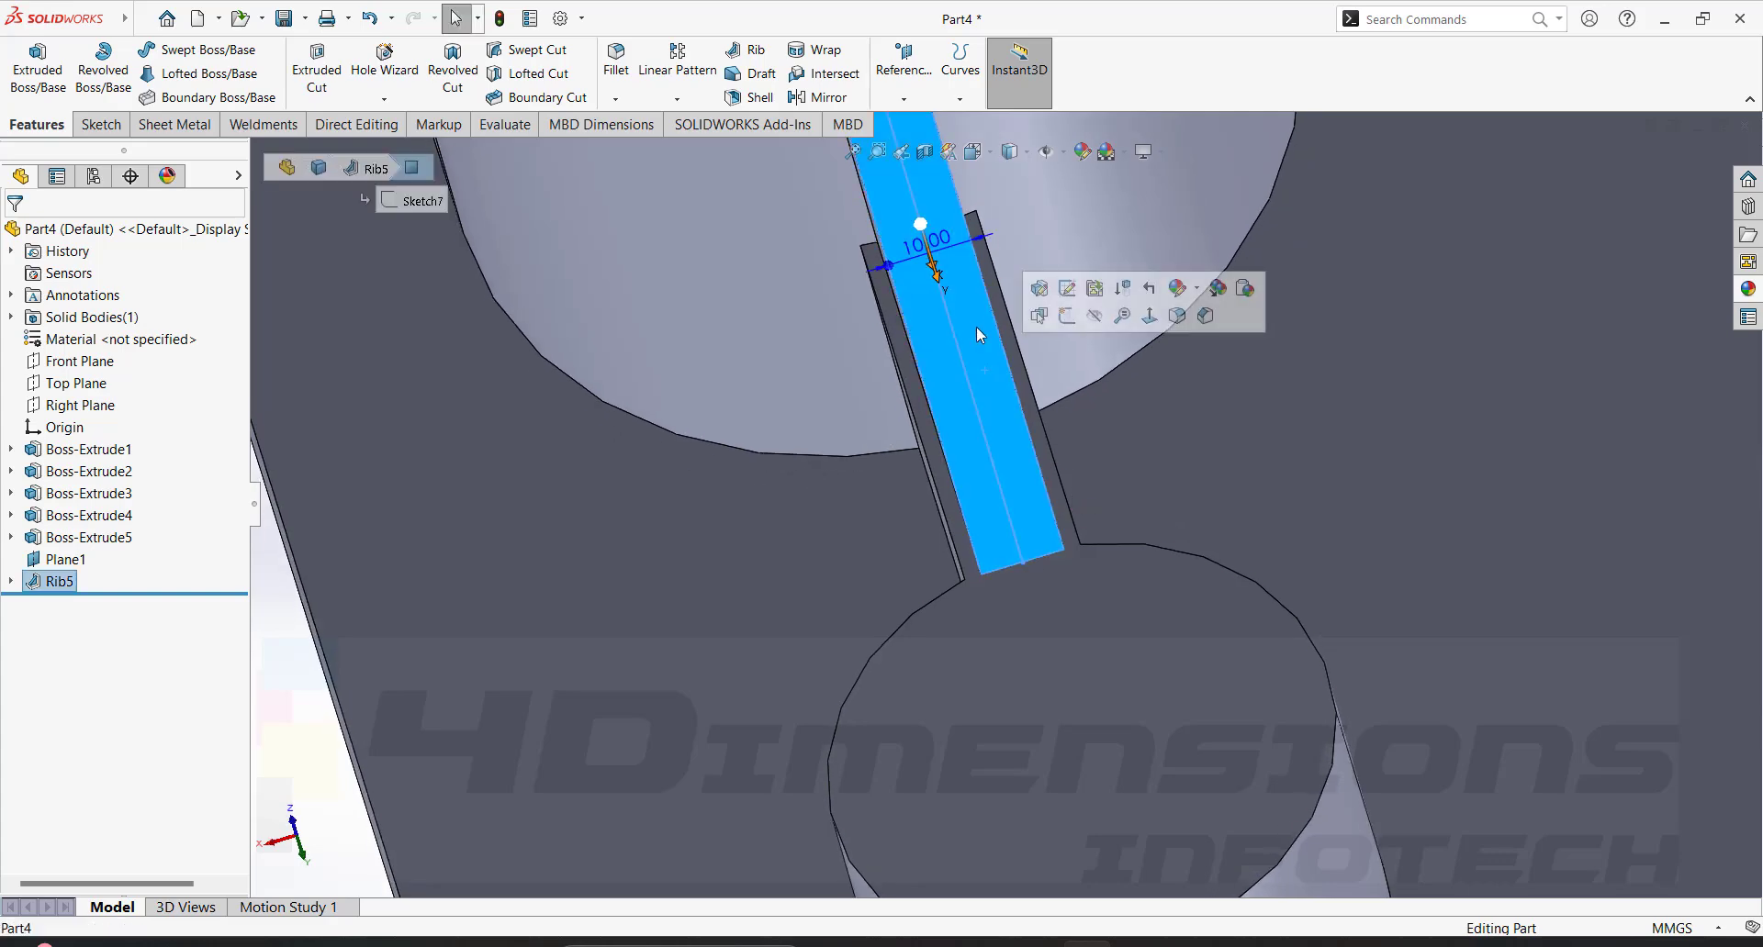
{"action": "double_click", "coordinate": [927, 241]}
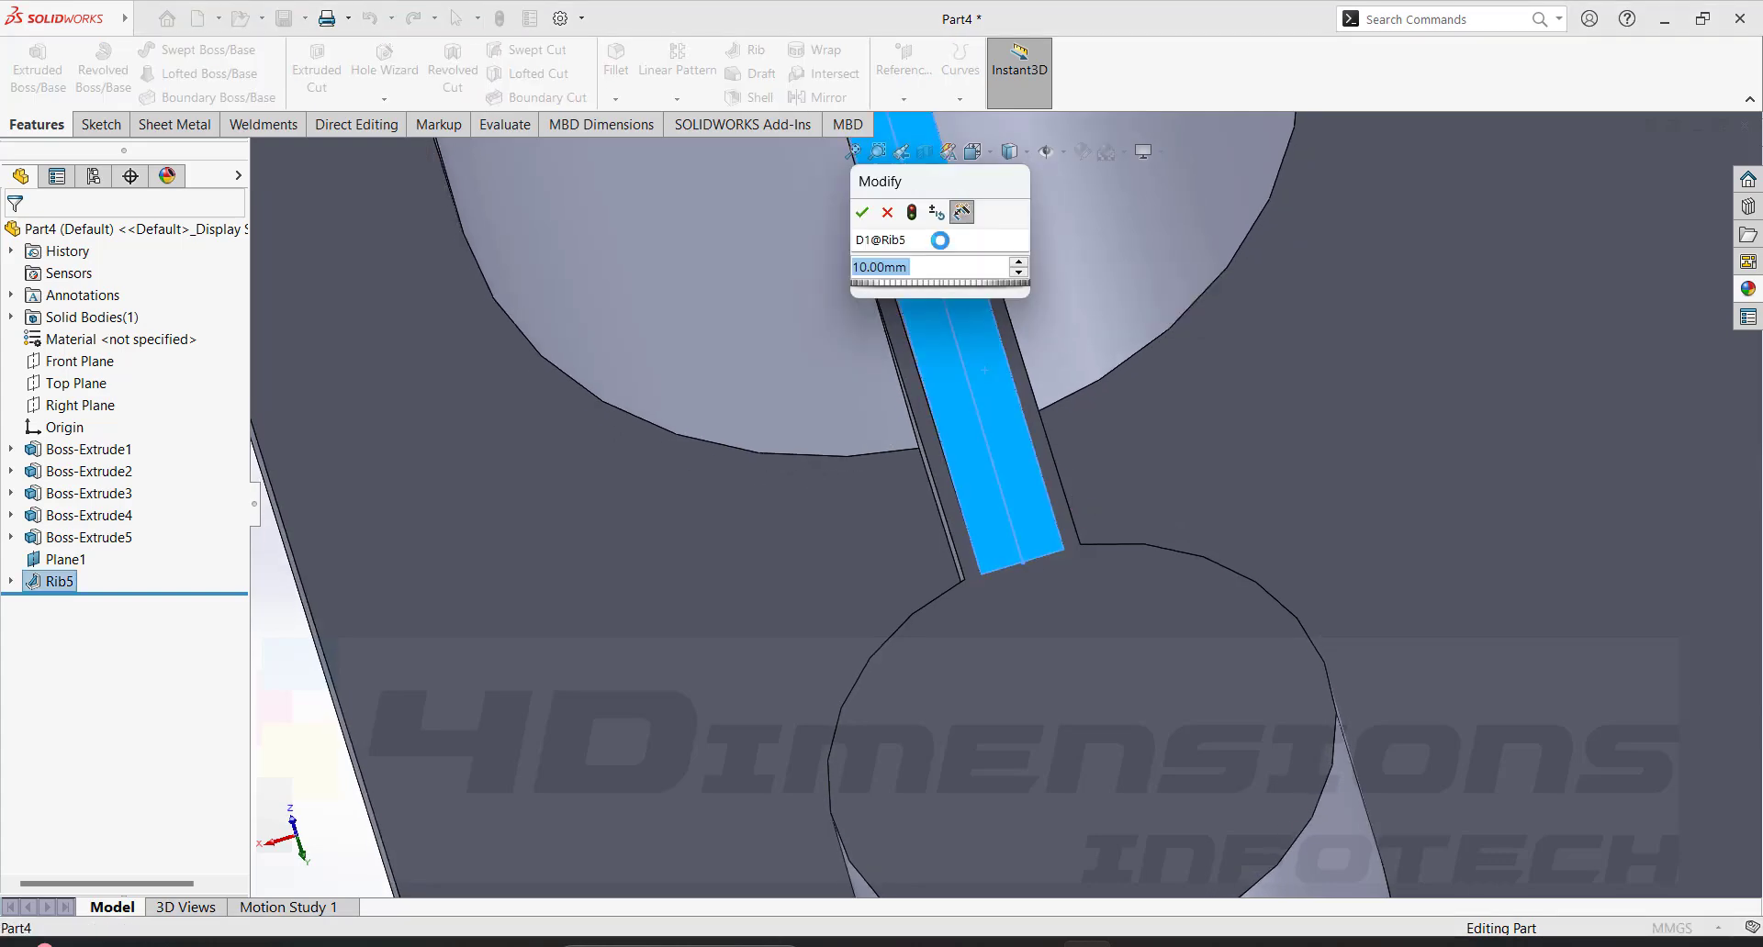
{"action": "type", "text": "15"}
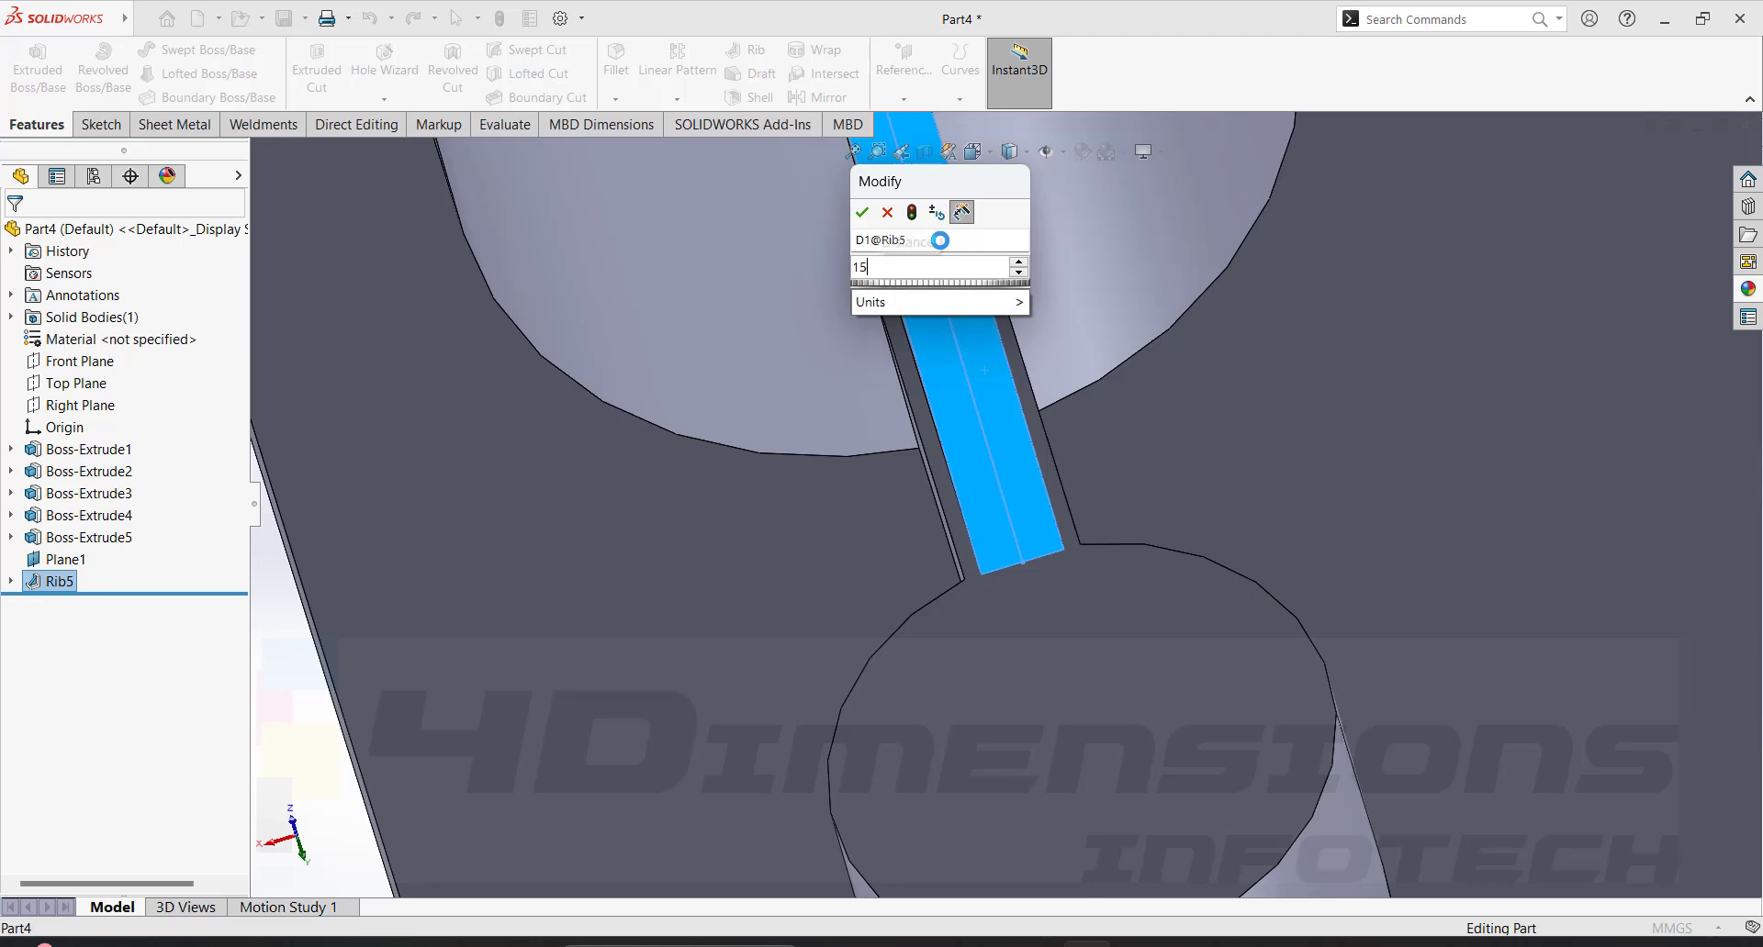
{"action": "key", "text": "Return"}
{"action": "middle_click_drag", "start_coordinate": [971, 336], "coordinate": [698, 165]}
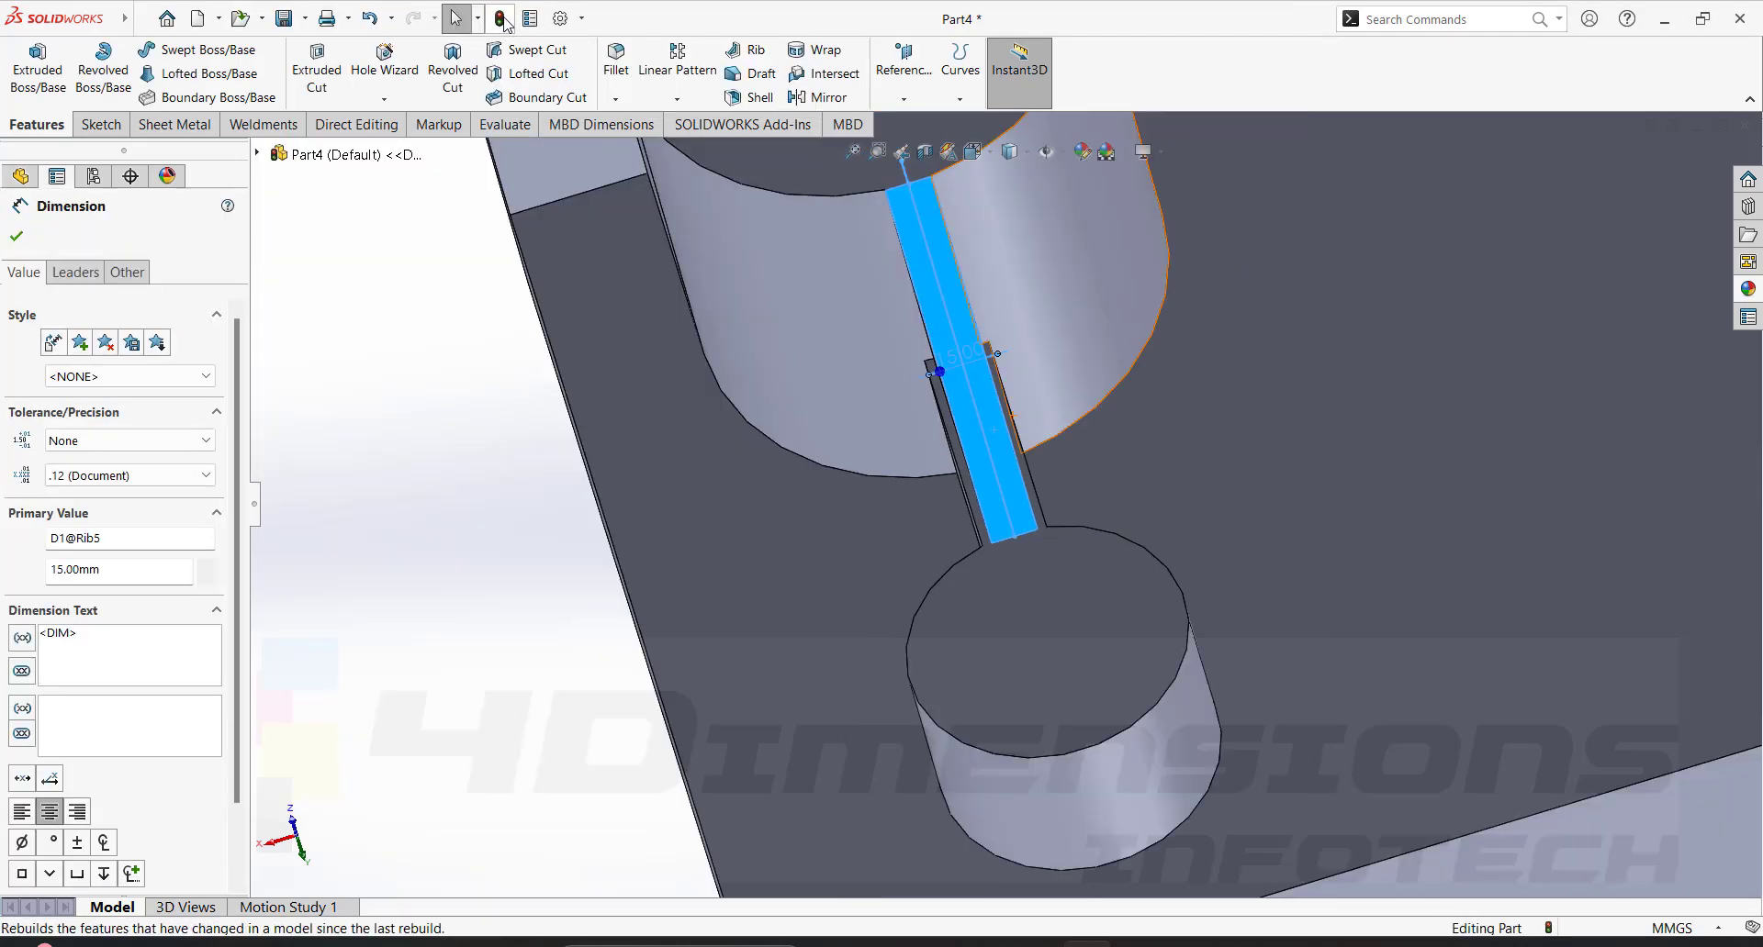
{"action": "left_click", "coordinate": [500, 19]}
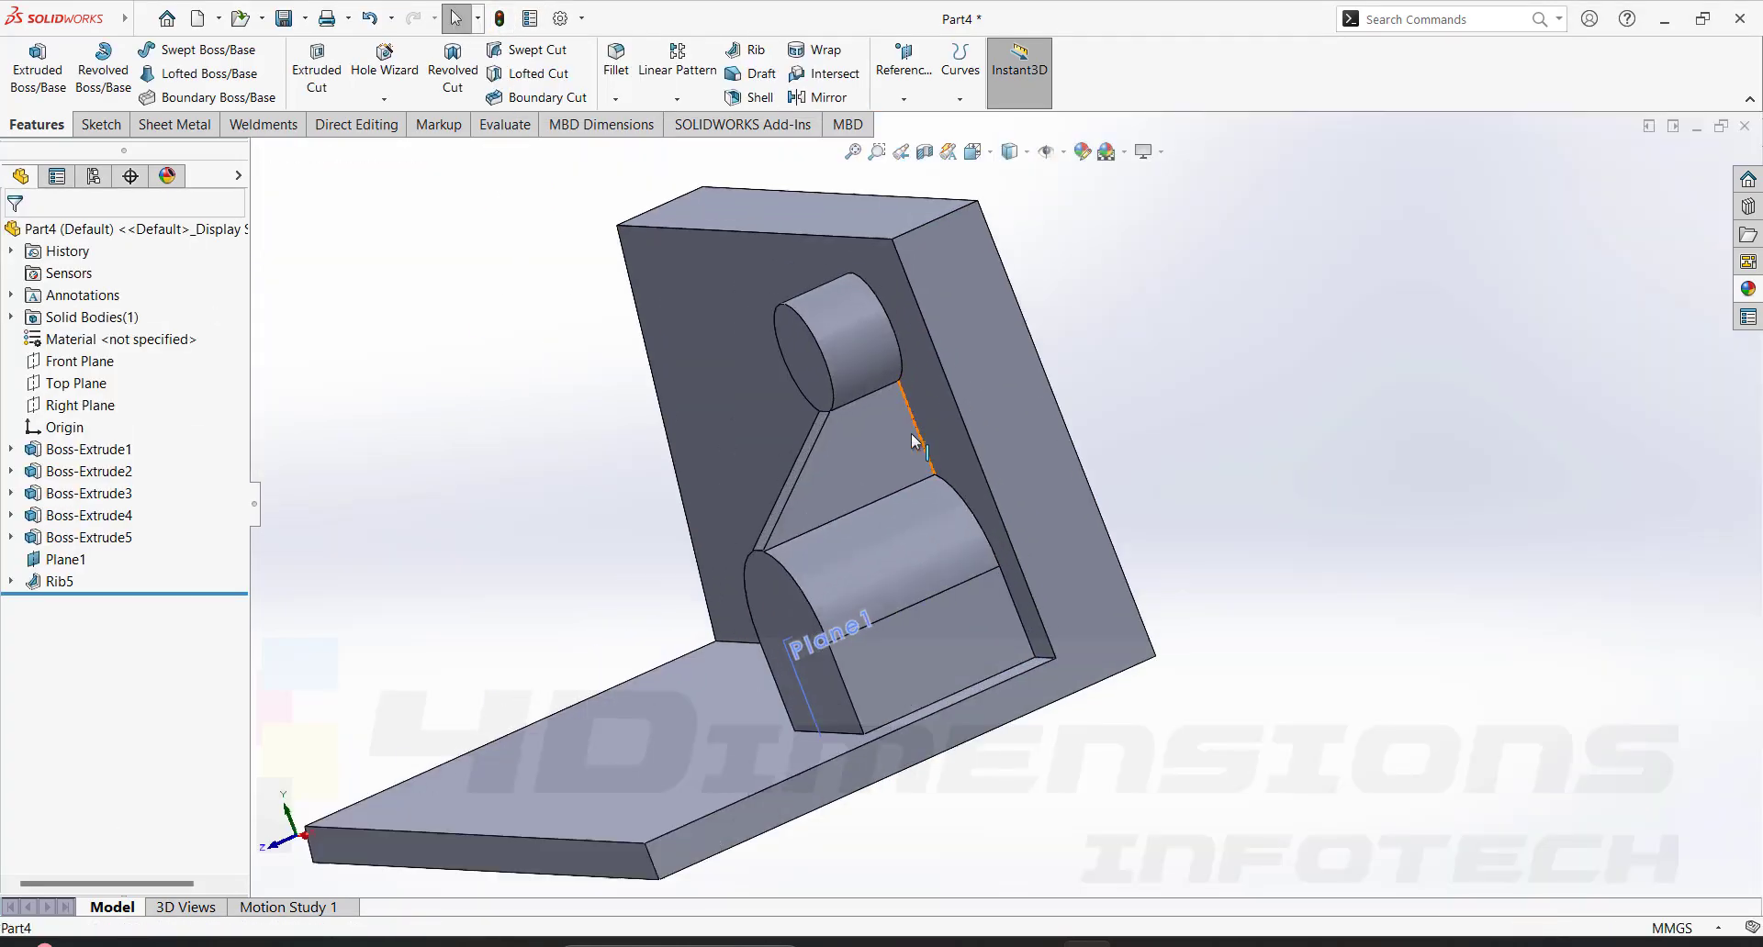
Hide the mid plane running through the rounded boss.
{"action": "middle_click_drag", "start_coordinate": [1093, 506], "coordinate": [1110, 553]}
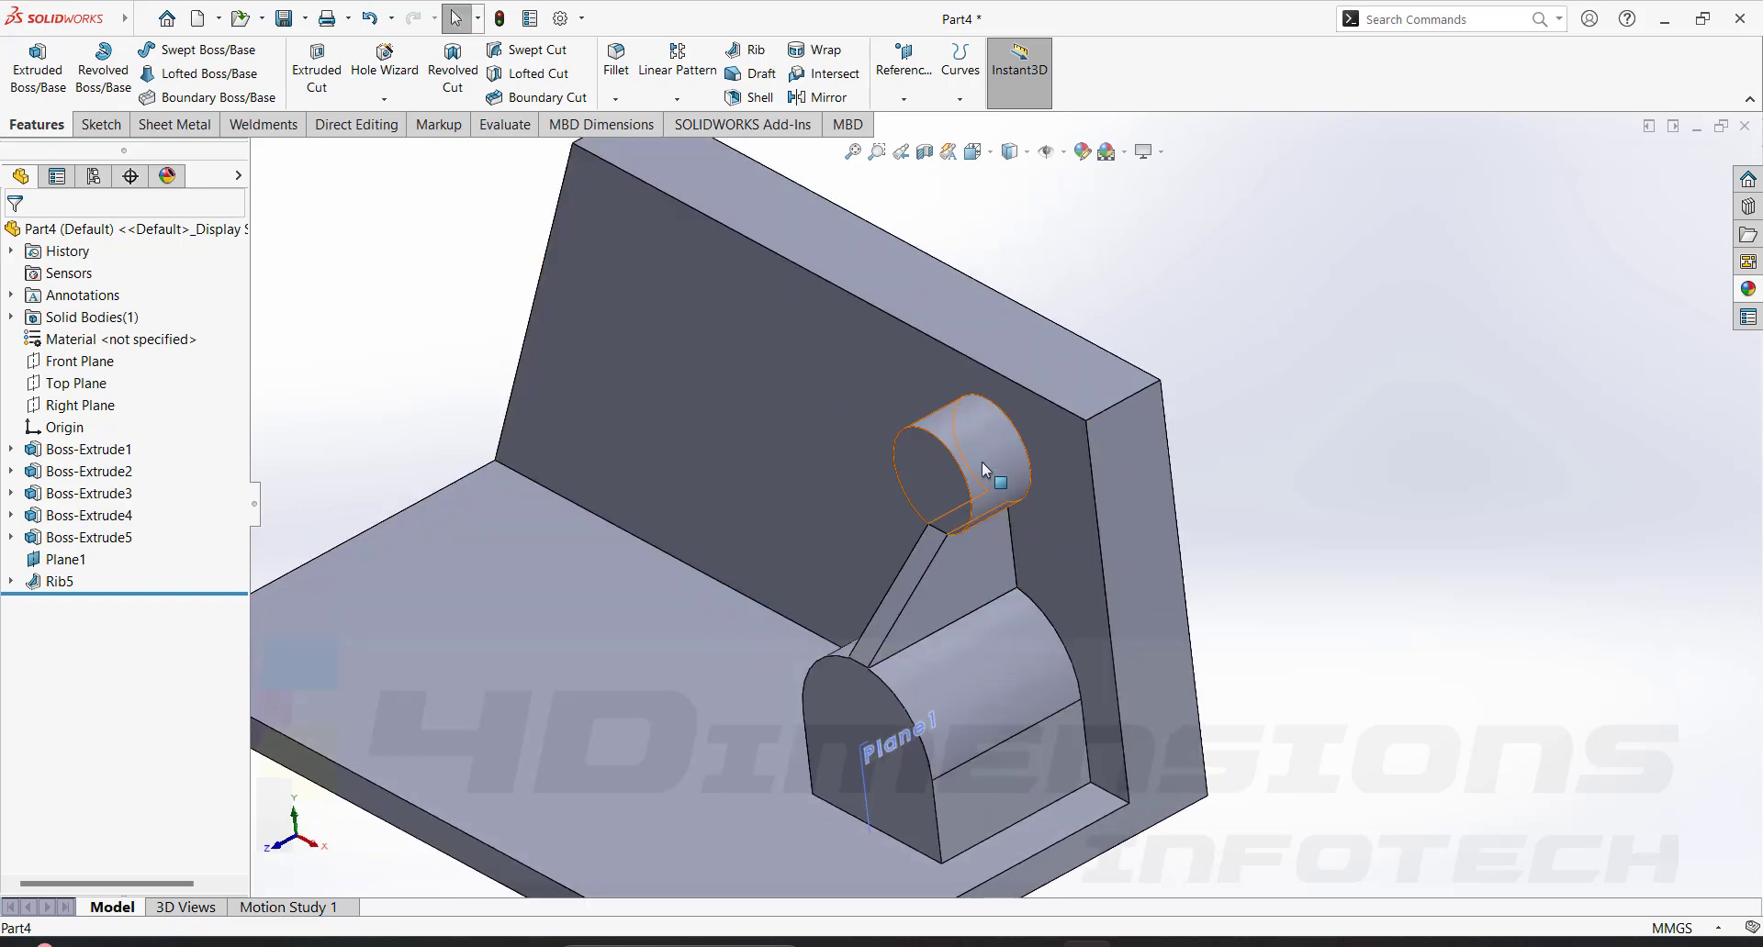
{"action": "middle_click_drag", "start_coordinate": [1092, 691], "coordinate": [951, 538]}
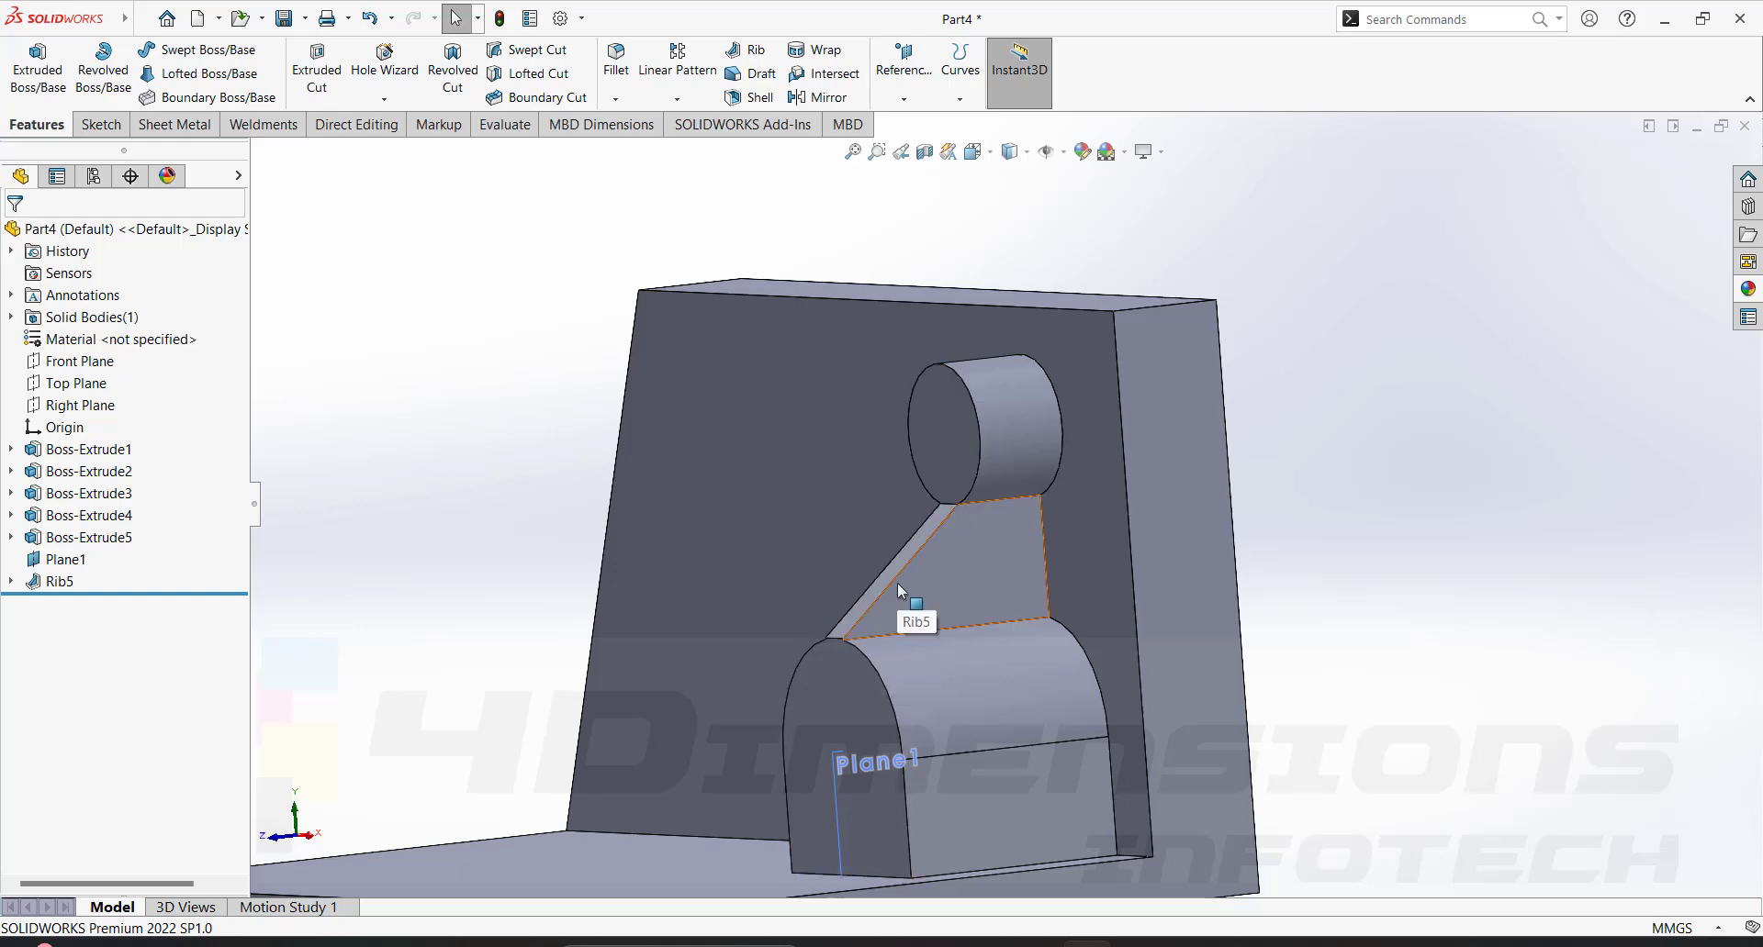
{"action": "scroll", "coordinate": [1043, 639], "scroll_direction": "up", "scroll_amount": 3}
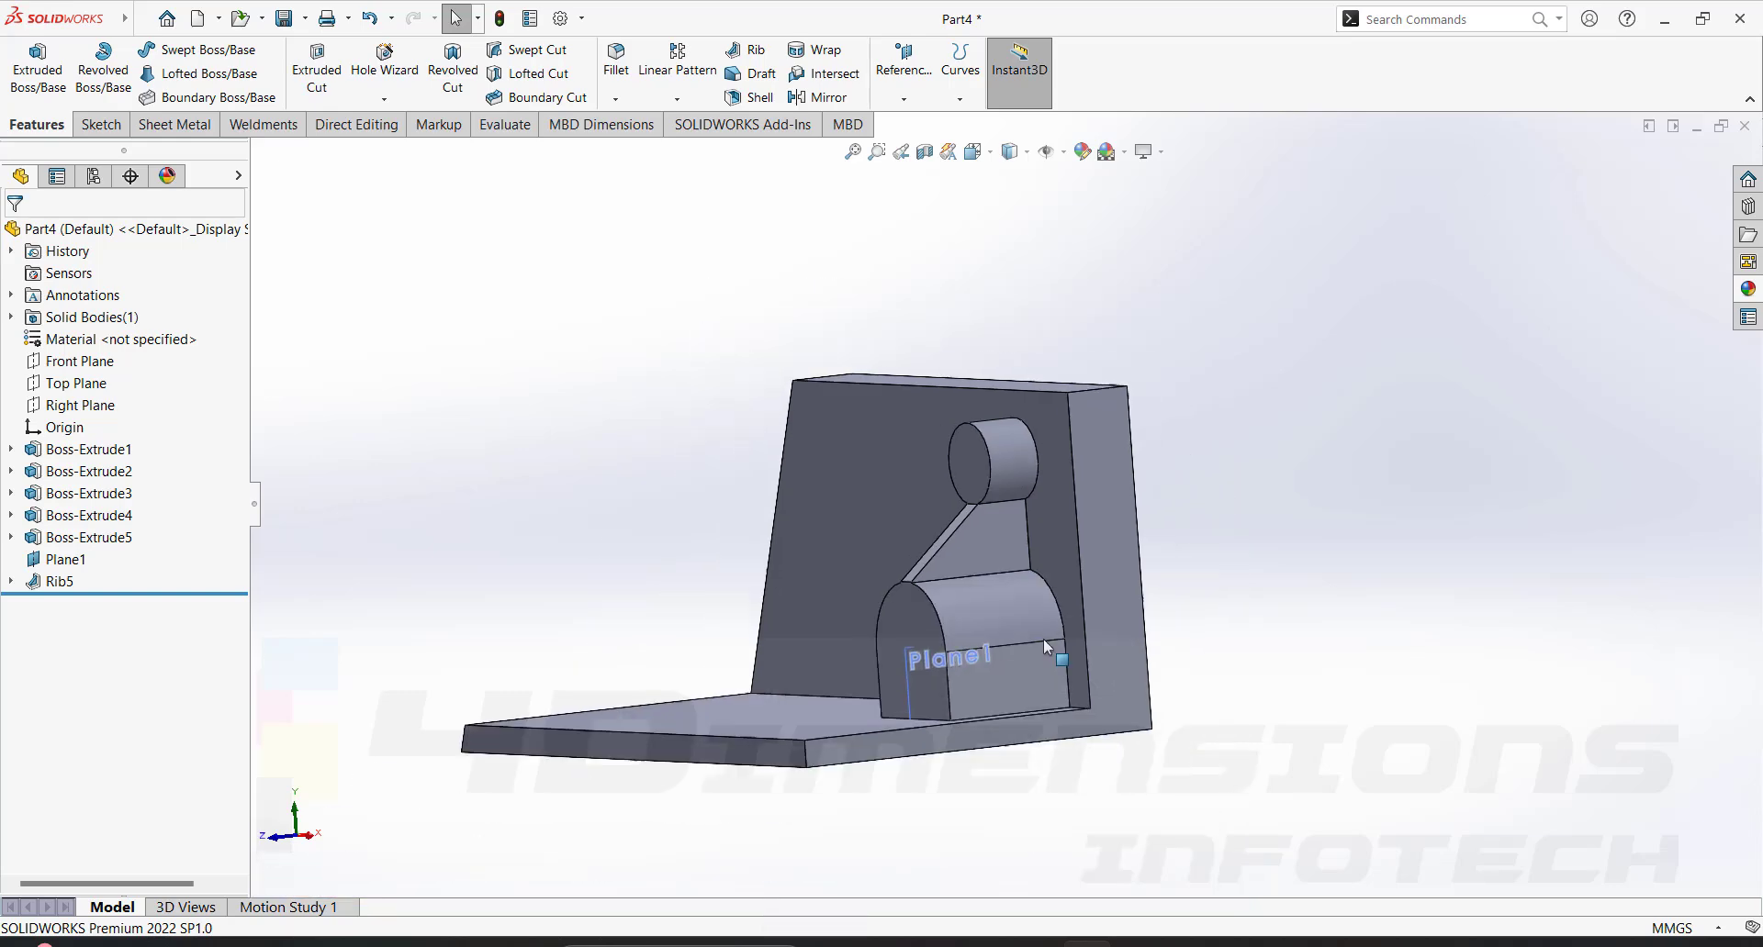
{"action": "middle_click_drag", "start_coordinate": [1043, 639], "coordinate": [1030, 701]}
{"action": "scroll", "coordinate": [973, 657], "scroll_direction": "down", "scroll_amount": 1}
{"action": "left_click", "coordinate": [918, 643]}
{"action": "left_click", "coordinate": [1025, 584]}
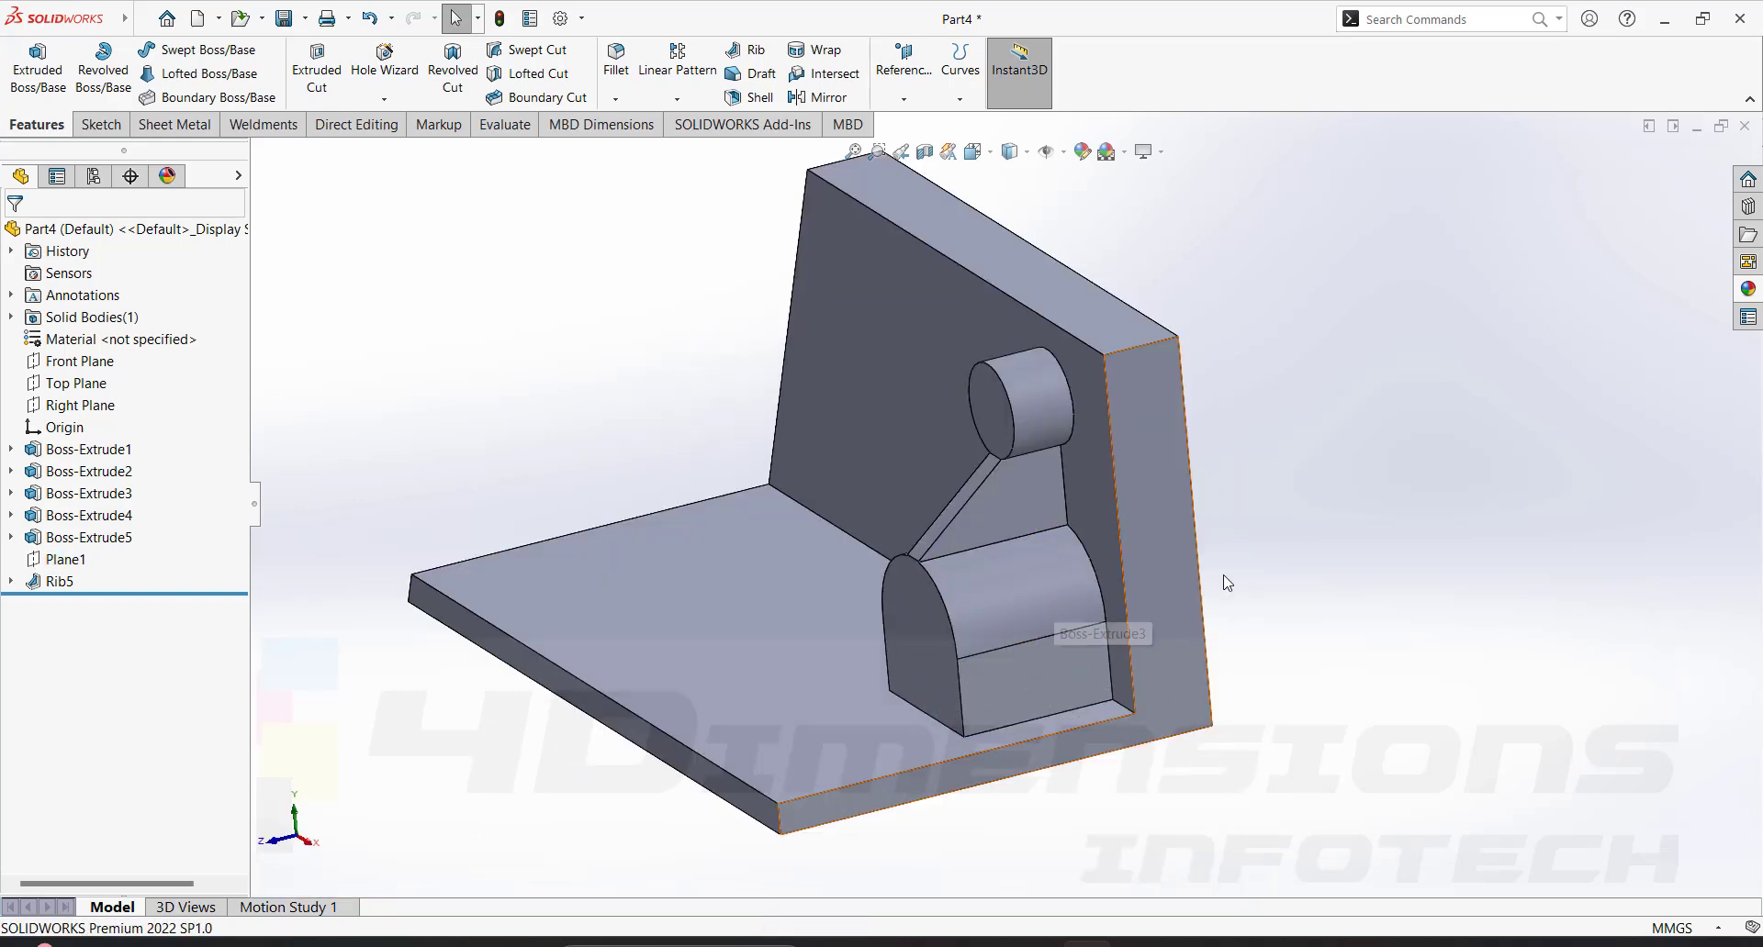
{"action": "middle_click_drag", "start_coordinate": [1231, 579], "coordinate": [1045, 508]}
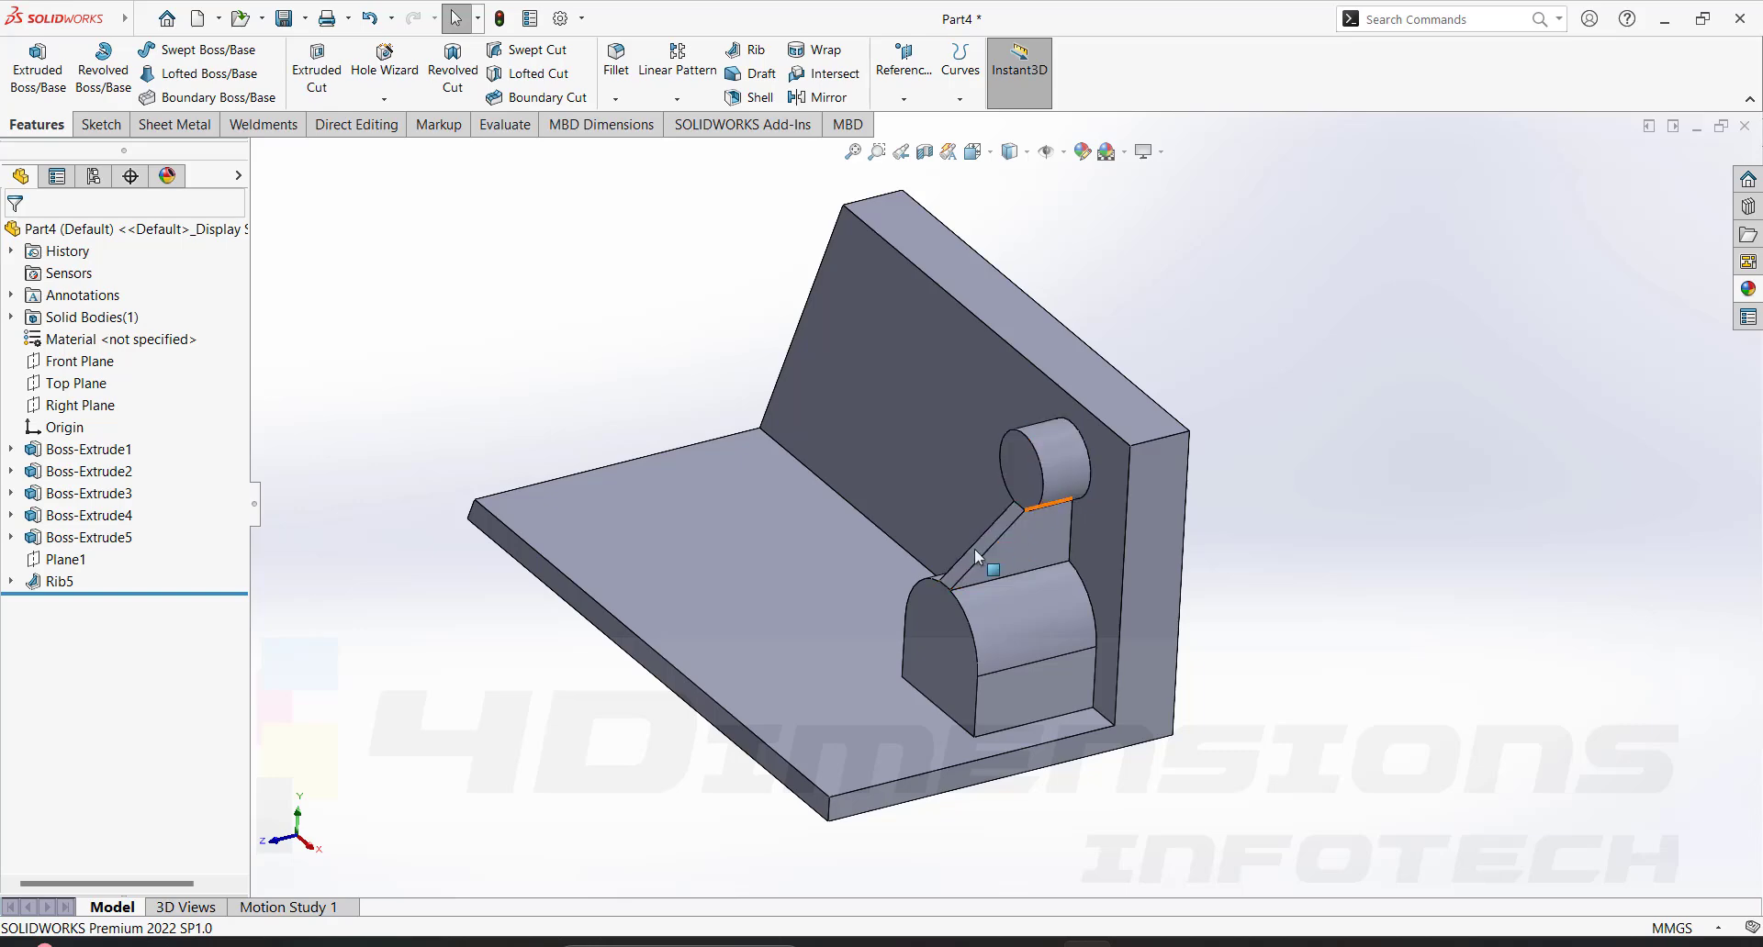
{"action": "scroll", "coordinate": [1317, 573], "scroll_direction": "up", "scroll_amount": 1}
{"action": "middle_click_drag", "start_coordinate": [1316, 573], "coordinate": [1311, 526]}
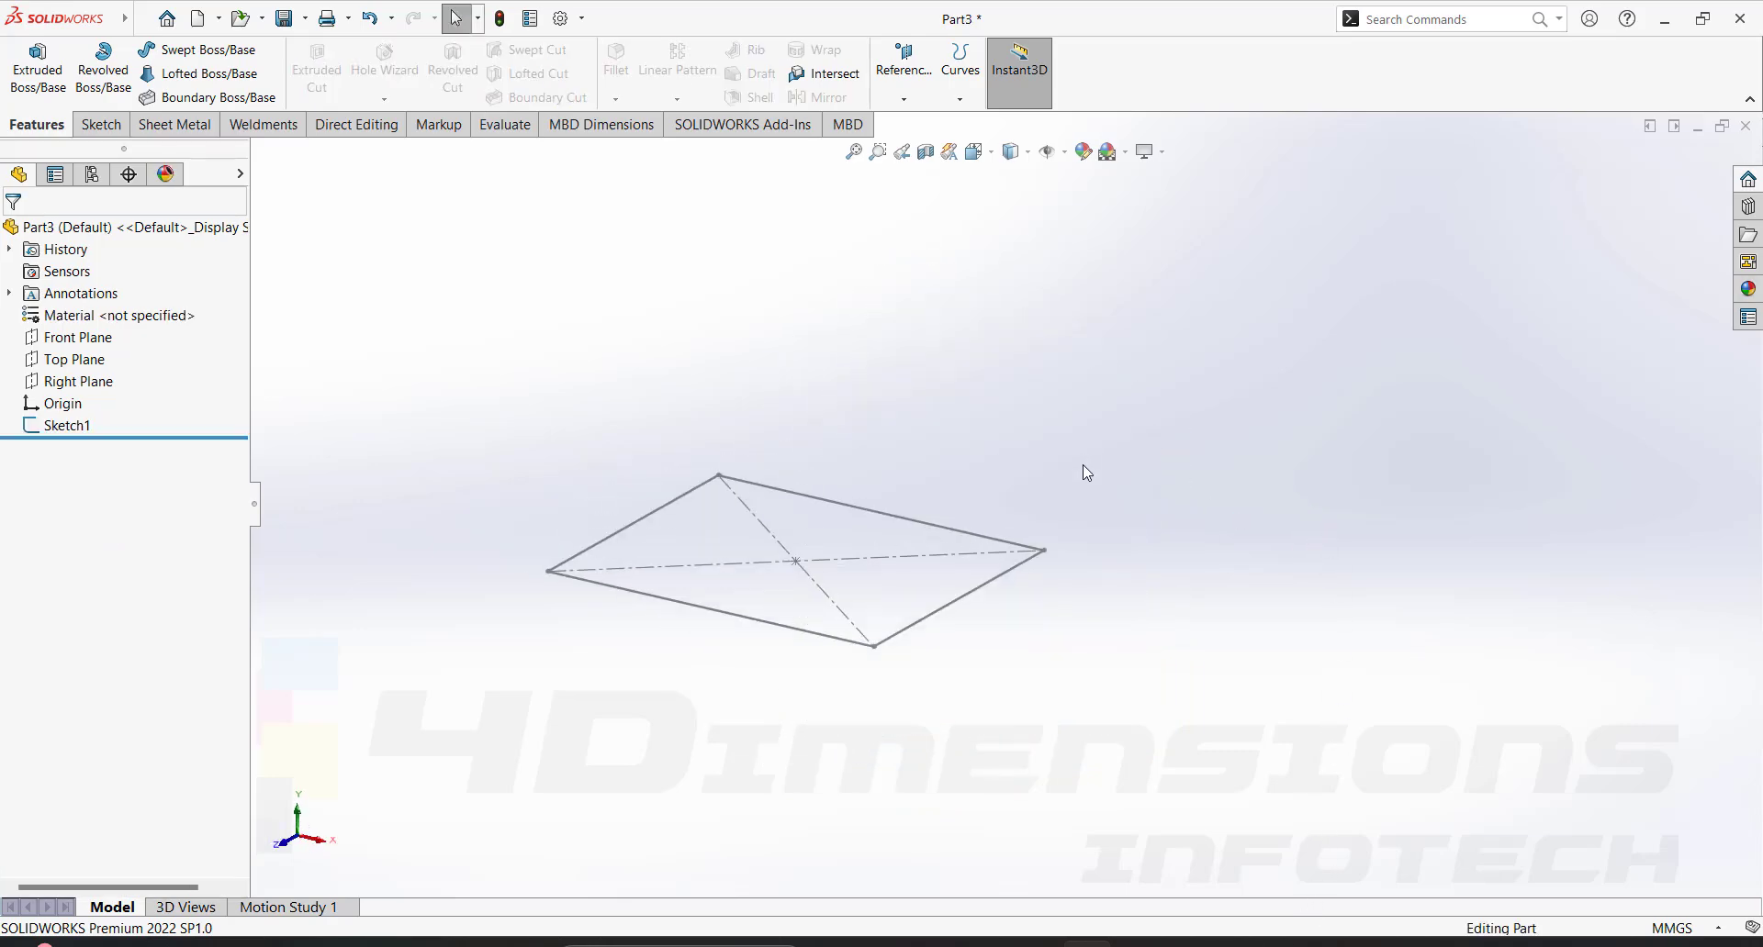
Set up a boss extrusion of the rectangle sketch in Part3 with a blind depth of 120 mm in one direction.
{"action": "scroll", "coordinate": [1081, 469], "scroll_direction": "down", "scroll_amount": 2}
{"action": "scroll", "coordinate": [1053, 472], "scroll_direction": "up", "scroll_amount": 2}
{"action": "mouse_move", "coordinate": [1052, 474]}
{"action": "middle_mouse_down"}
{"action": "mouse_move", "coordinate": [1054, 502]}
{"action": "mouse_move", "coordinate": [1057, 489]}
{"action": "middle_mouse_up"}
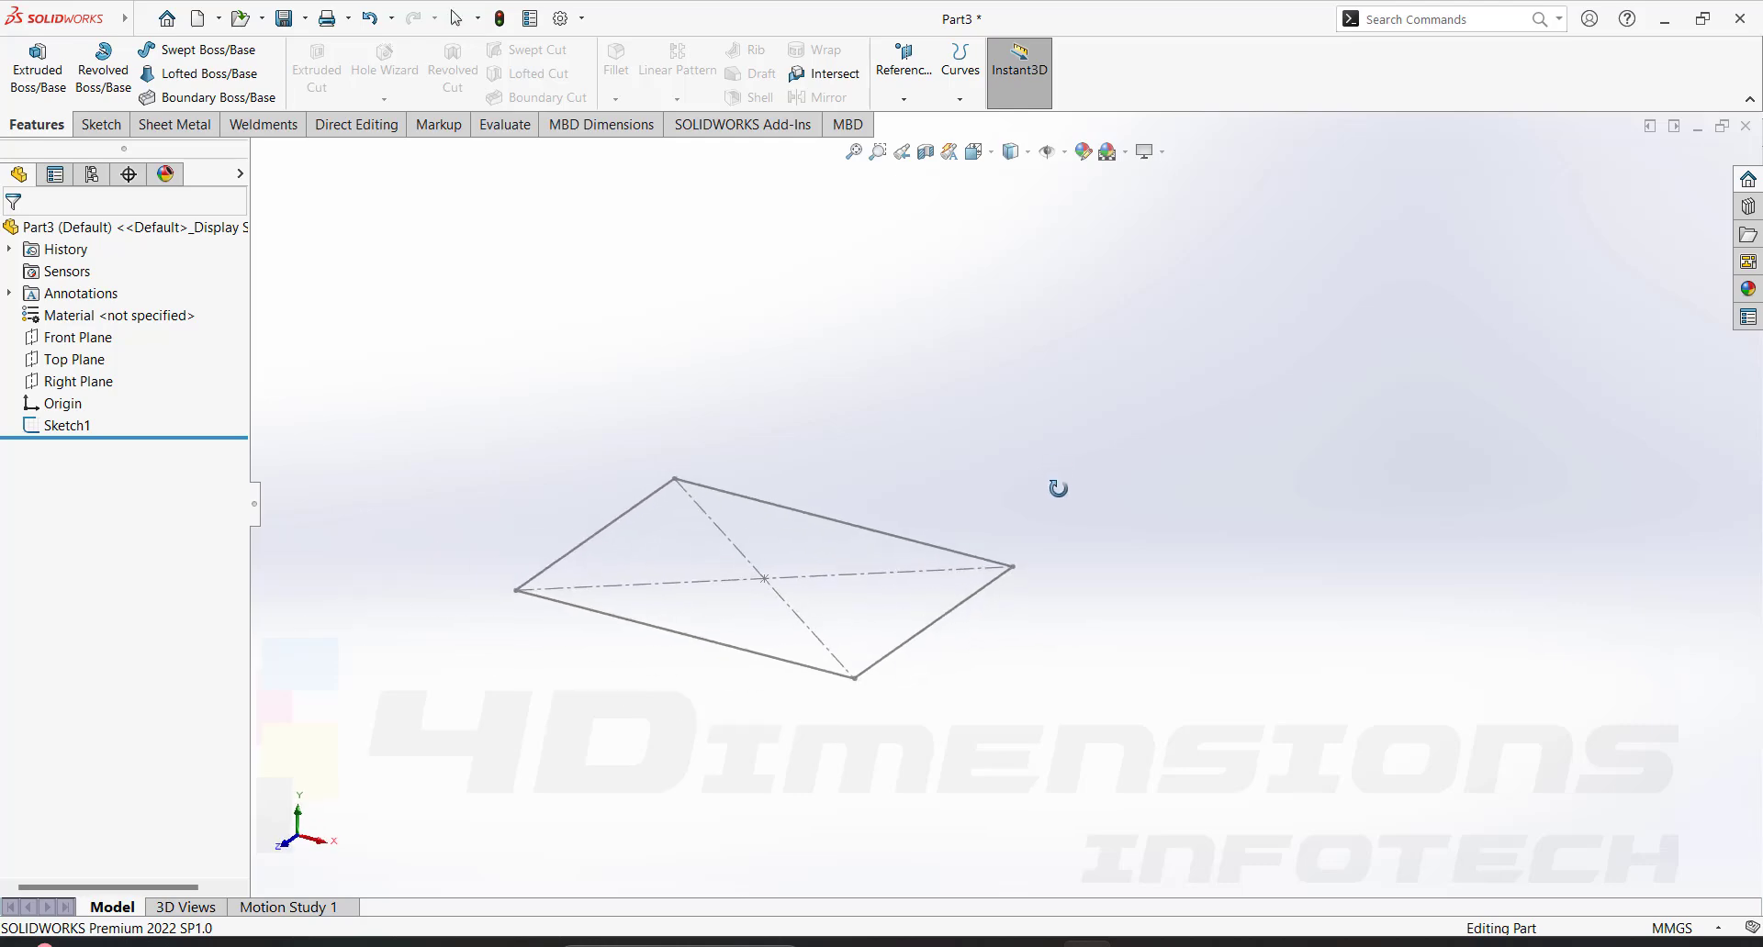
{"action": "left_click", "coordinate": [38, 66]}
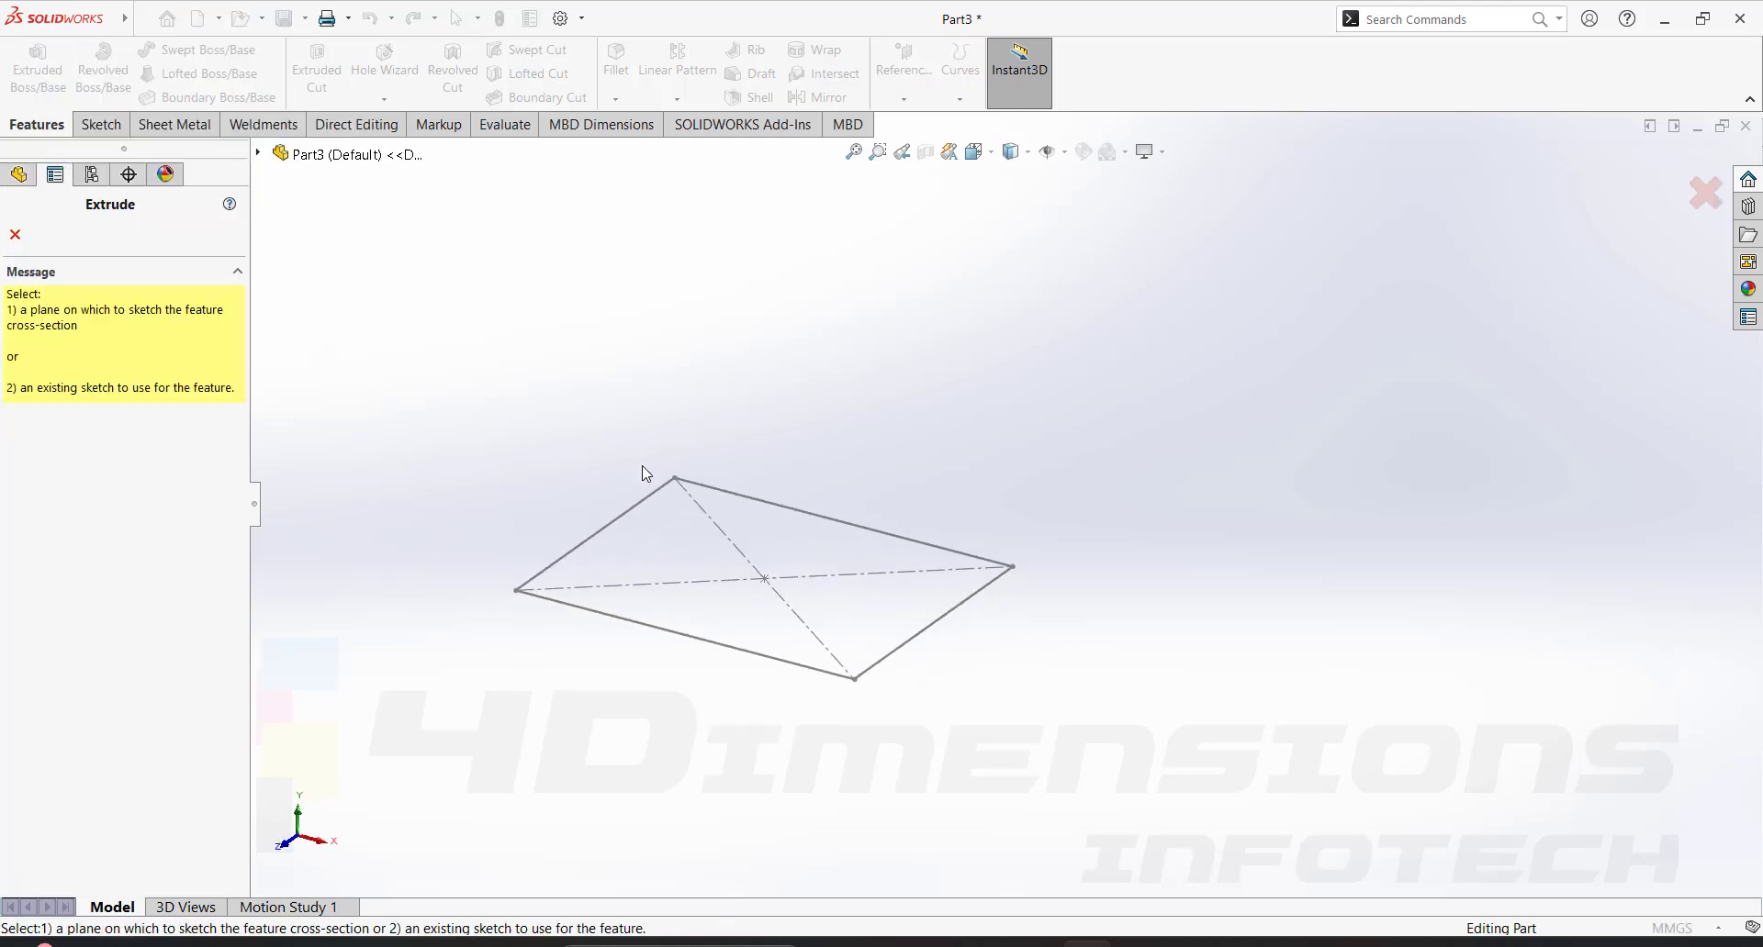
{"action": "left_click", "coordinate": [948, 612]}
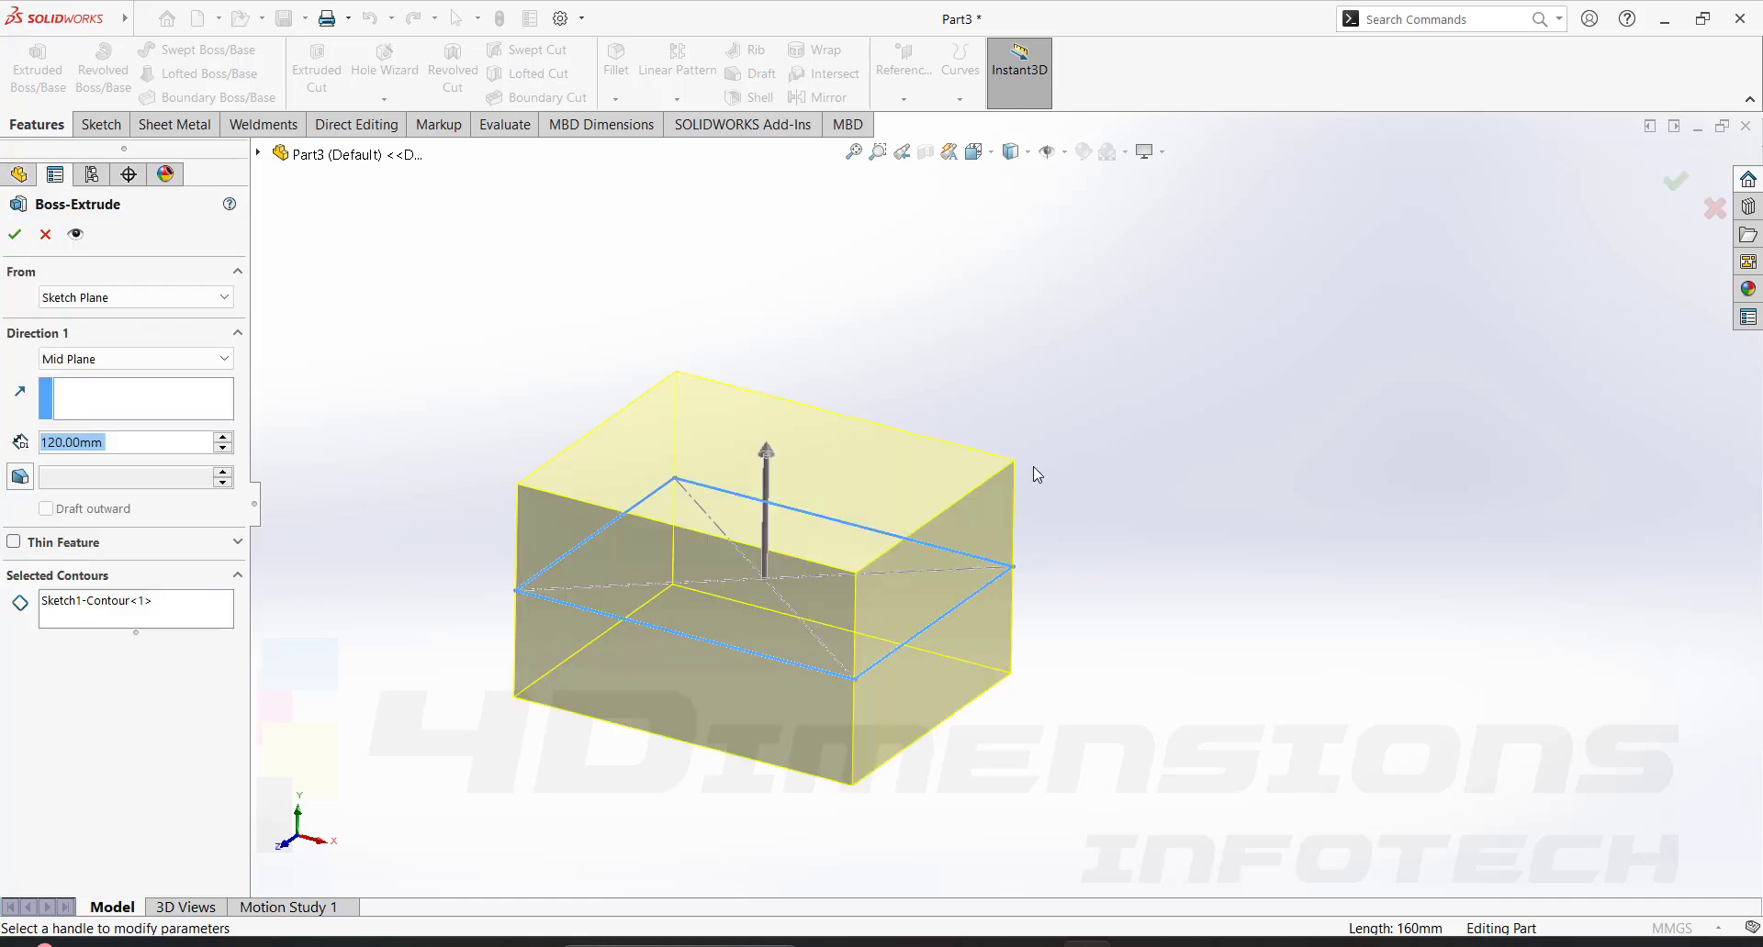
{"action": "left_click", "coordinate": [138, 359]}
{"action": "left_click", "coordinate": [87, 377]}
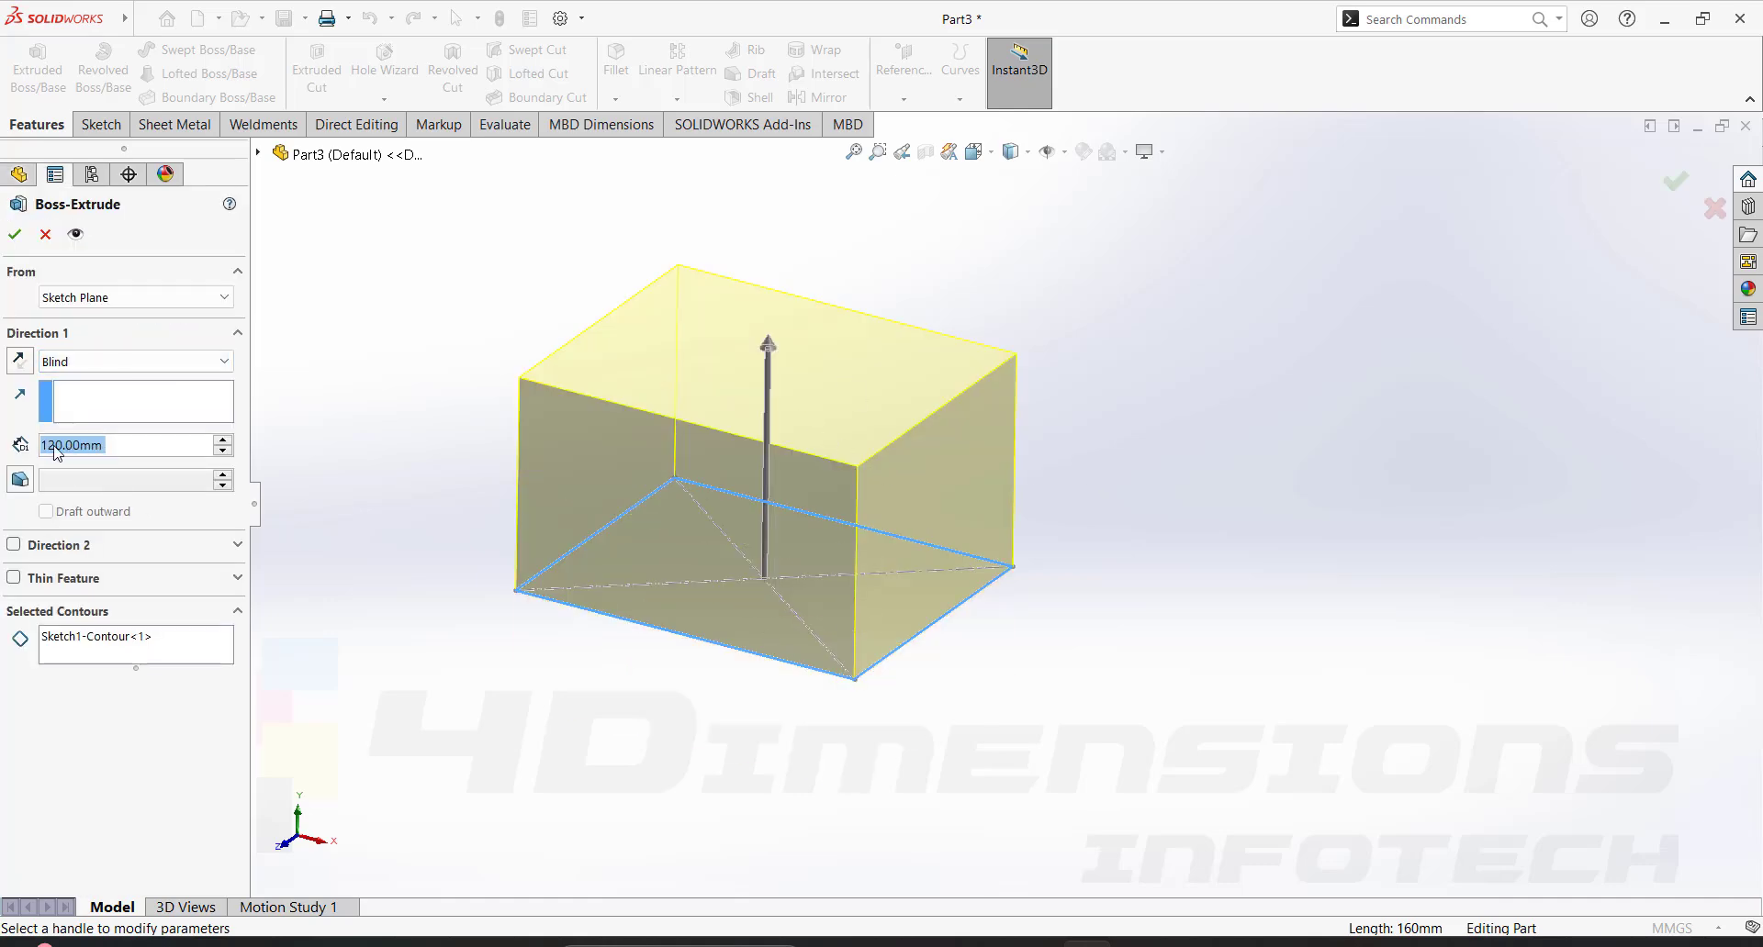
{"action": "middle_click_drag", "start_coordinate": [925, 634], "coordinate": [933, 420]}
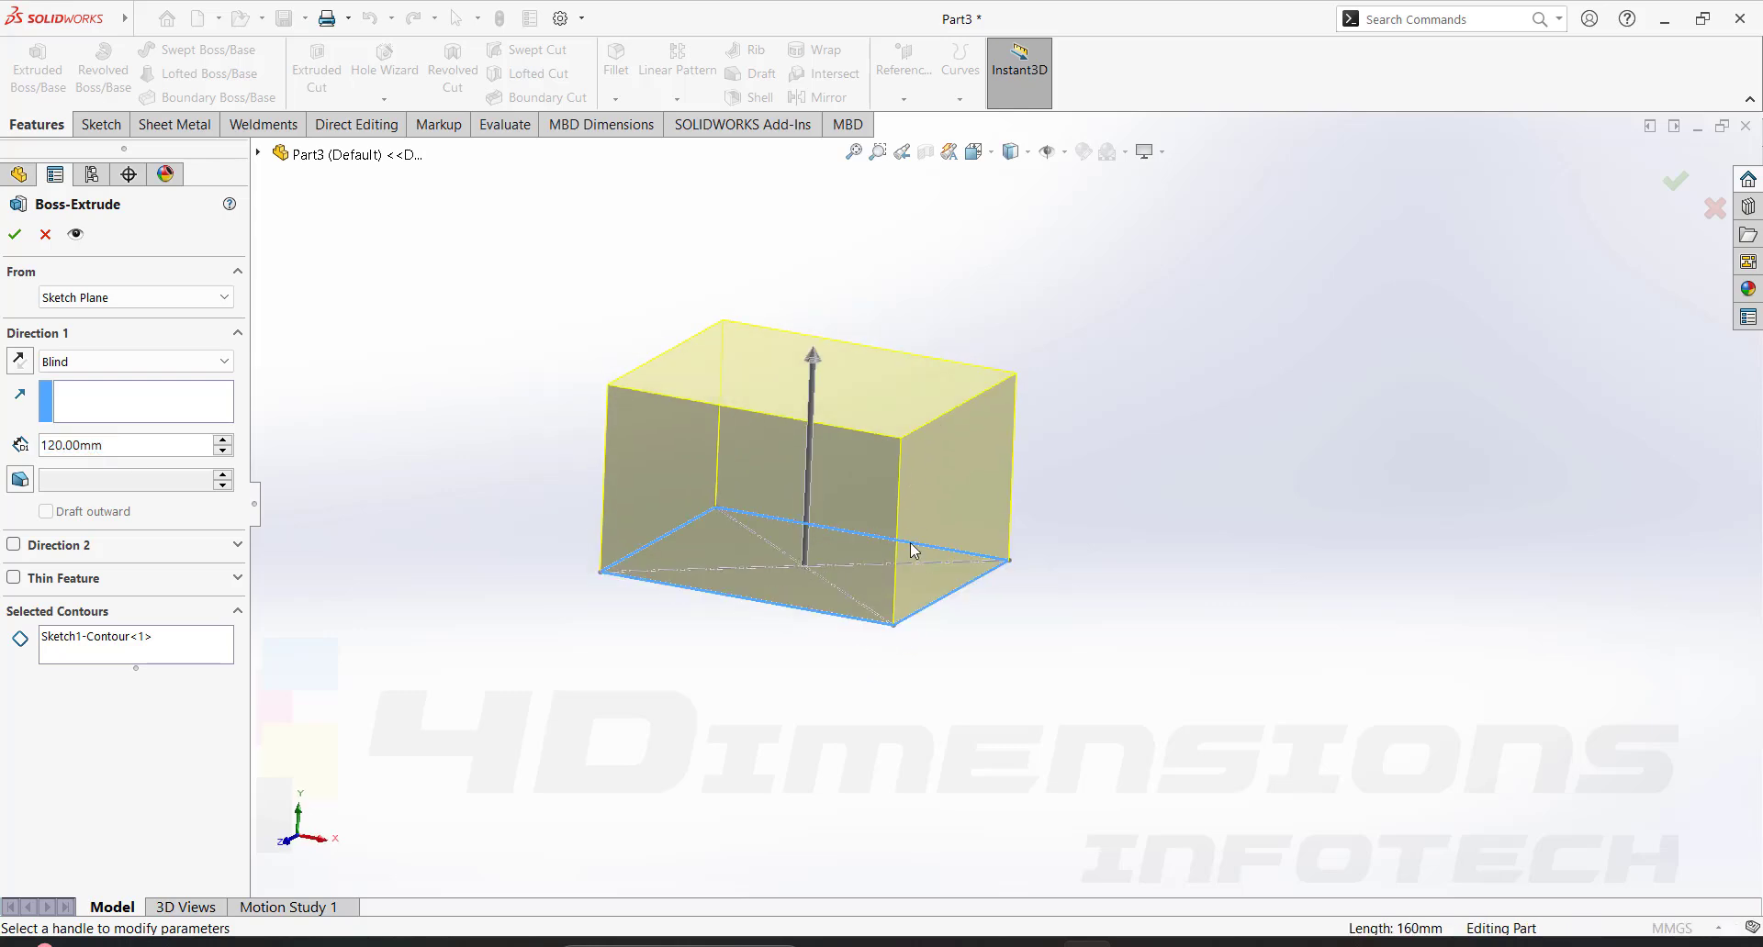
{"action": "scroll", "coordinate": [911, 542], "scroll_direction": "down", "scroll_amount": 3}
{"action": "middle_click_drag", "start_coordinate": [991, 669], "coordinate": [975, 625]}
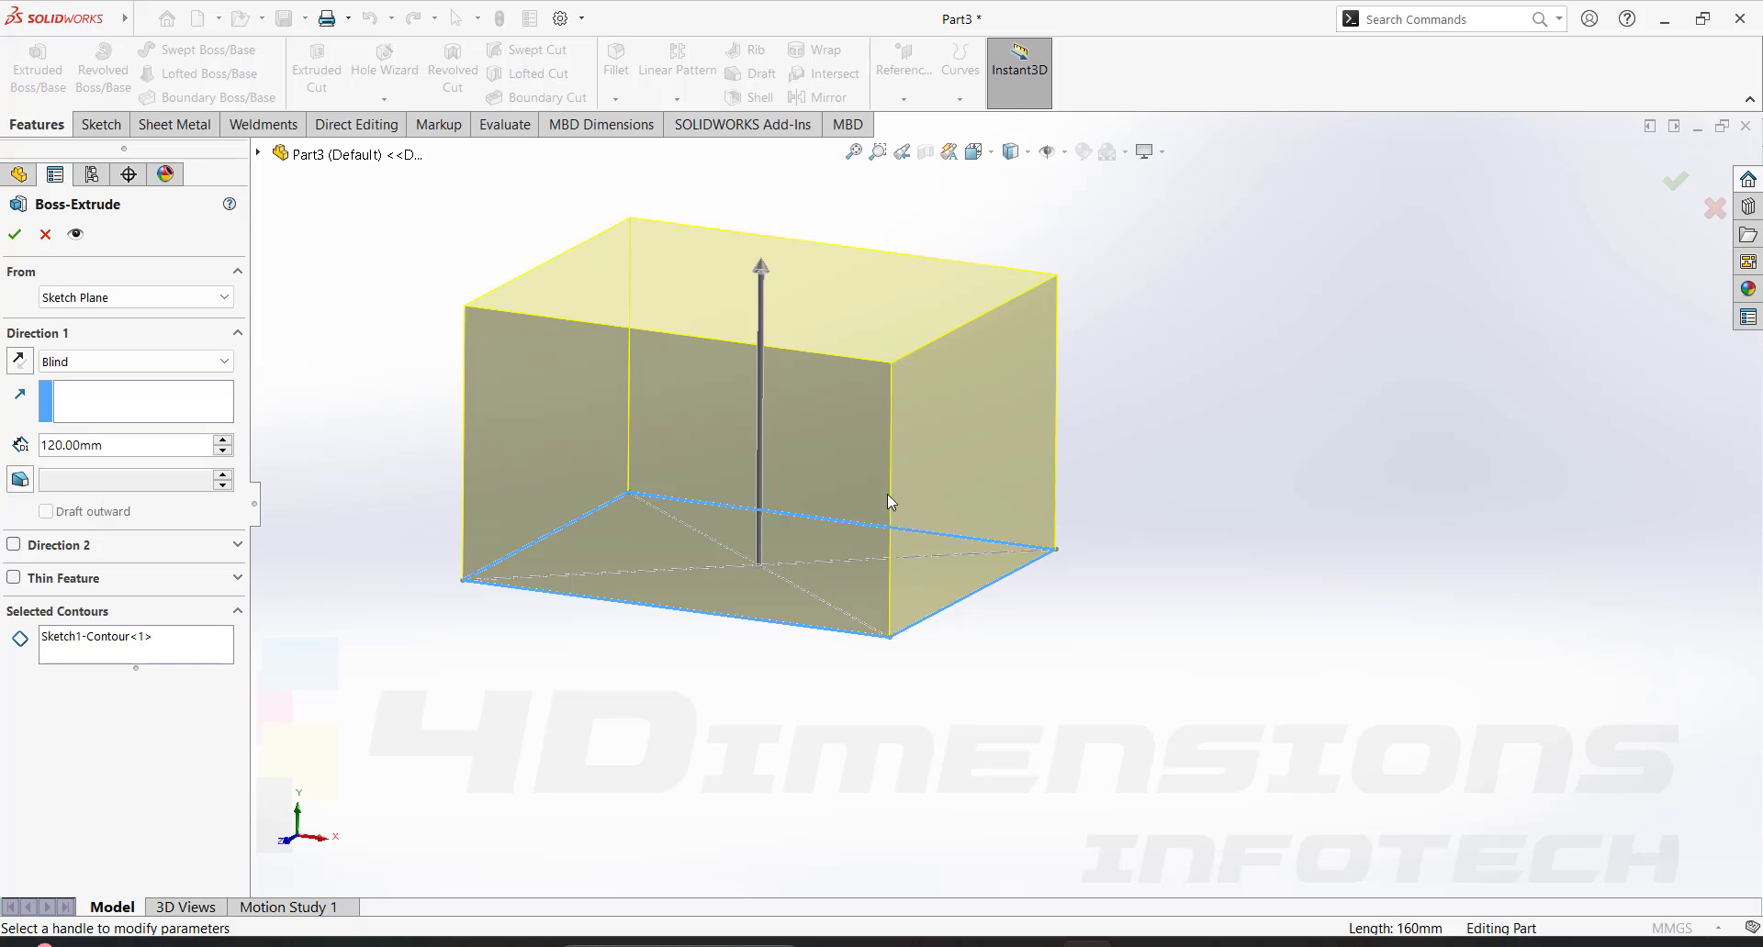
Apply a draft angle of 5 degrees to the rectangular block's extrusion.
{"action": "left_click", "coordinate": [19, 479]}
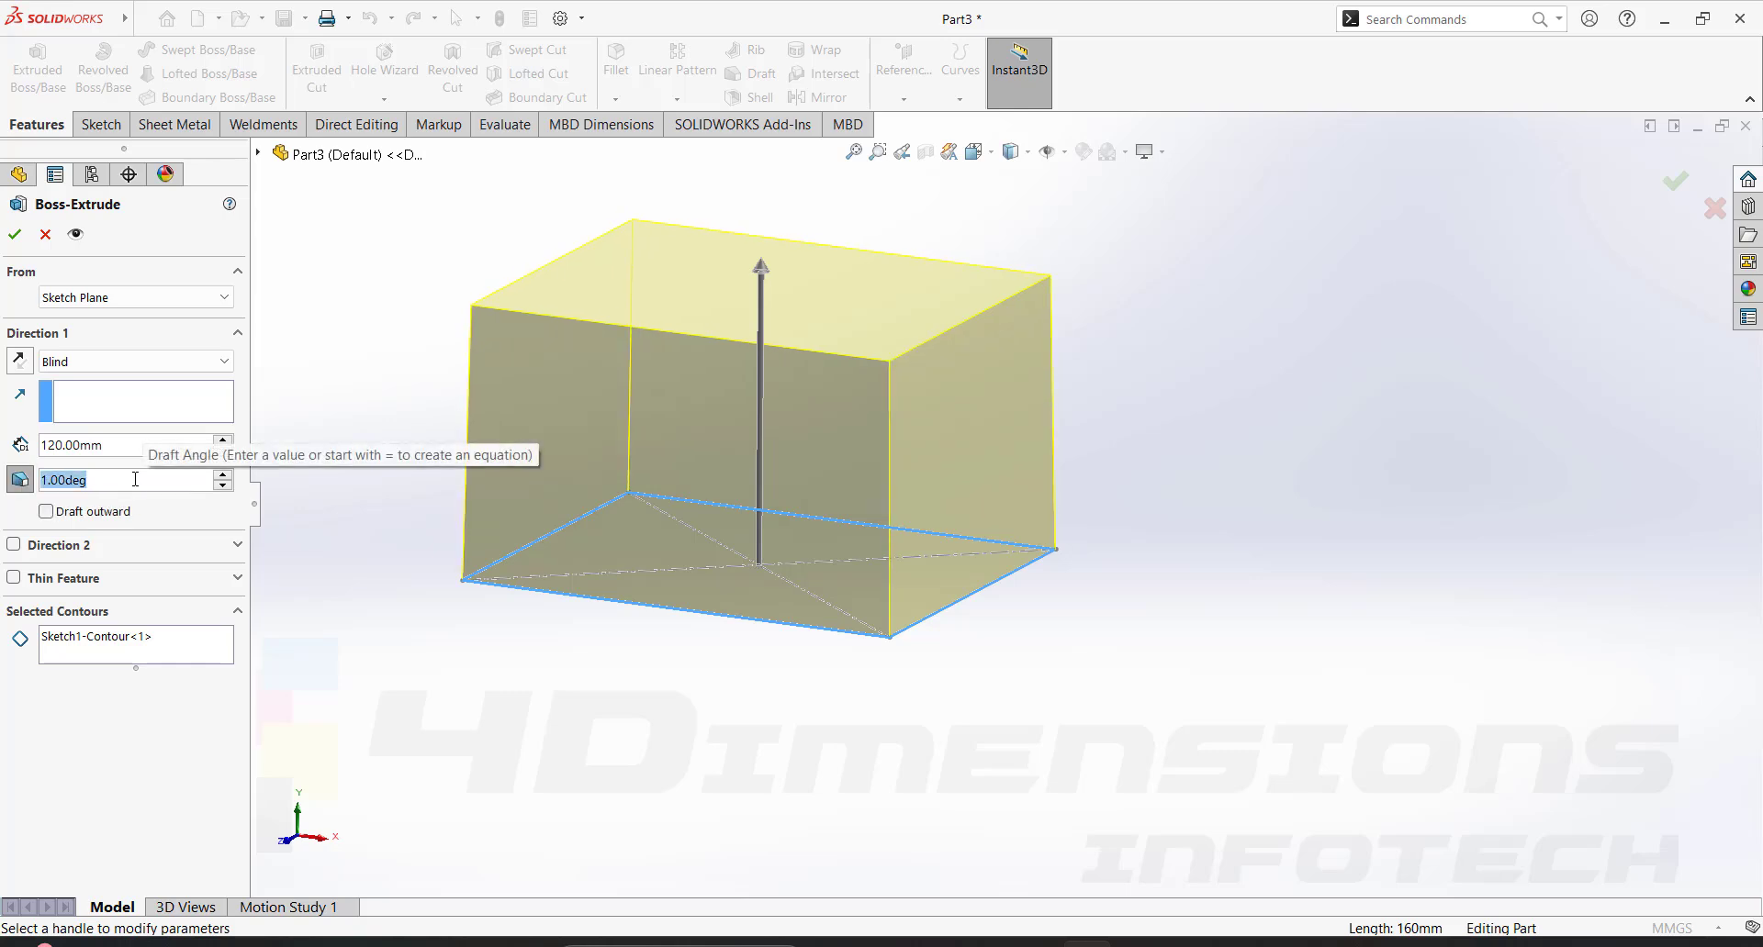
{"action": "type", "text": "5"}
{"action": "key", "text": "Return"}
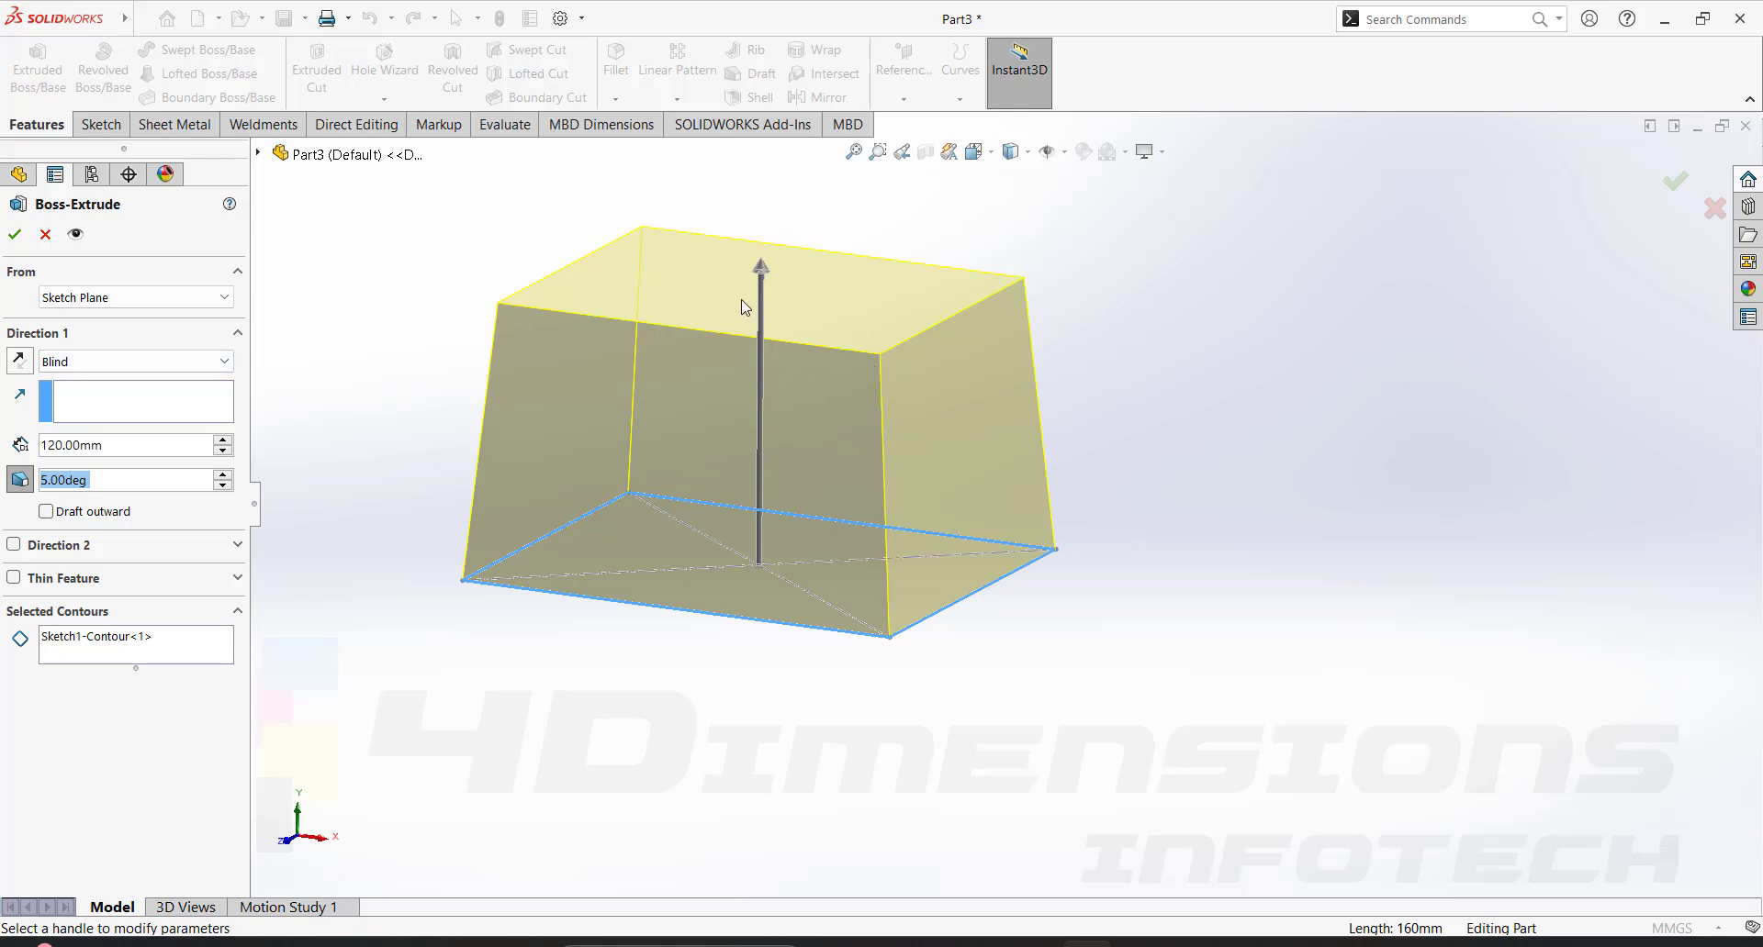
Try the outward draft direction on the block's extrusion, and switch back to inward draft.
{"action": "middle_click_drag", "start_coordinate": [1165, 522], "coordinate": [987, 306]}
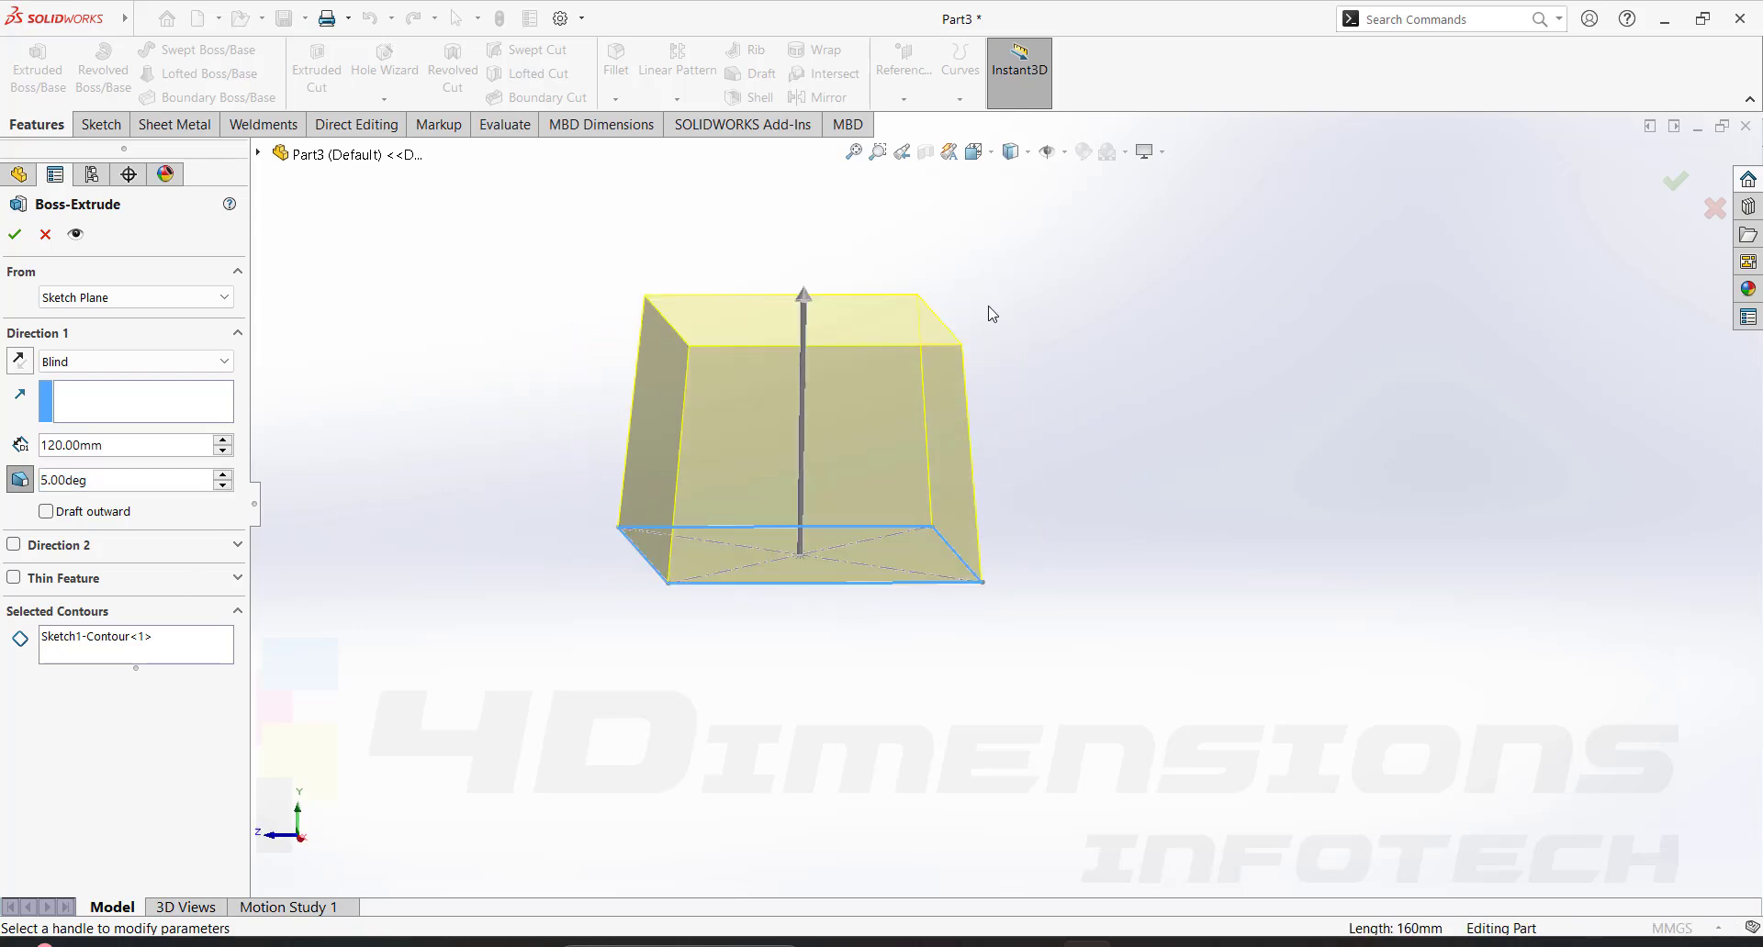
{"action": "left_click", "coordinate": [46, 512]}
{"action": "mouse_move", "coordinate": [979, 618]}
{"action": "middle_mouse_down"}
{"action": "mouse_move", "coordinate": [763, 425]}
{"action": "mouse_move", "coordinate": [731, 425]}
{"action": "mouse_move", "coordinate": [956, 491]}
{"action": "mouse_move", "coordinate": [882, 394]}
{"action": "mouse_move", "coordinate": [909, 457]}
{"action": "mouse_move", "coordinate": [874, 527]}
{"action": "mouse_move", "coordinate": [986, 587]}
{"action": "middle_mouse_up"}
{"action": "left_click", "coordinate": [46, 513]}
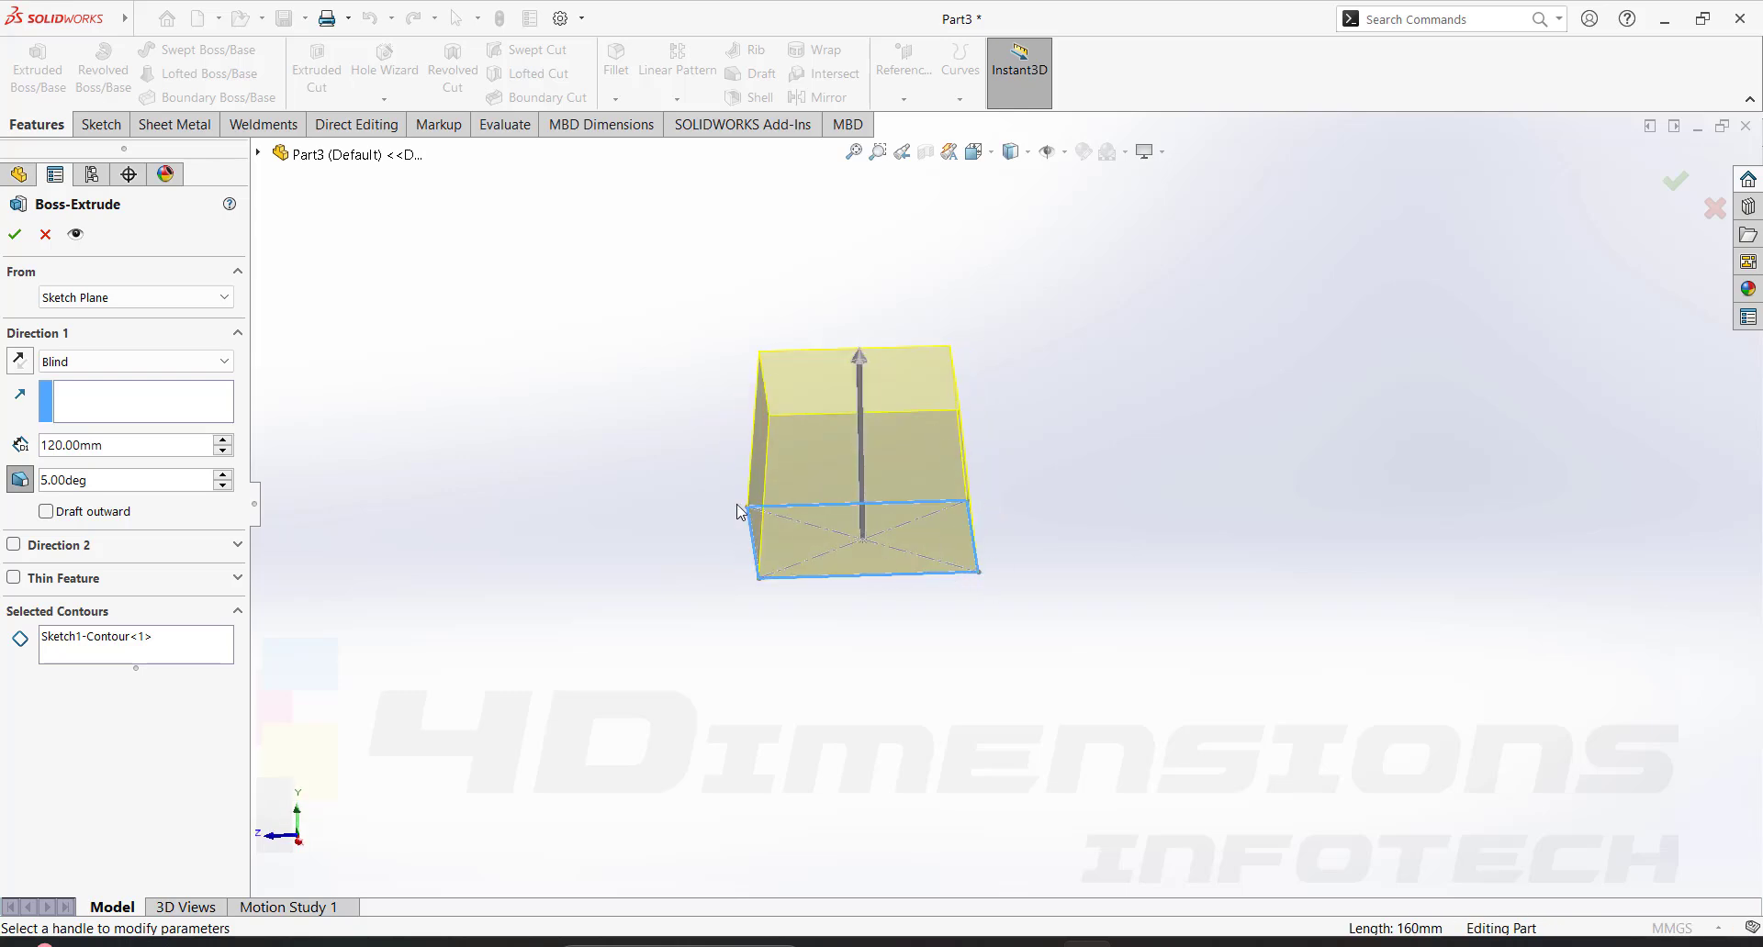
{"action": "middle_click_drag", "start_coordinate": [739, 512], "coordinate": [853, 460]}
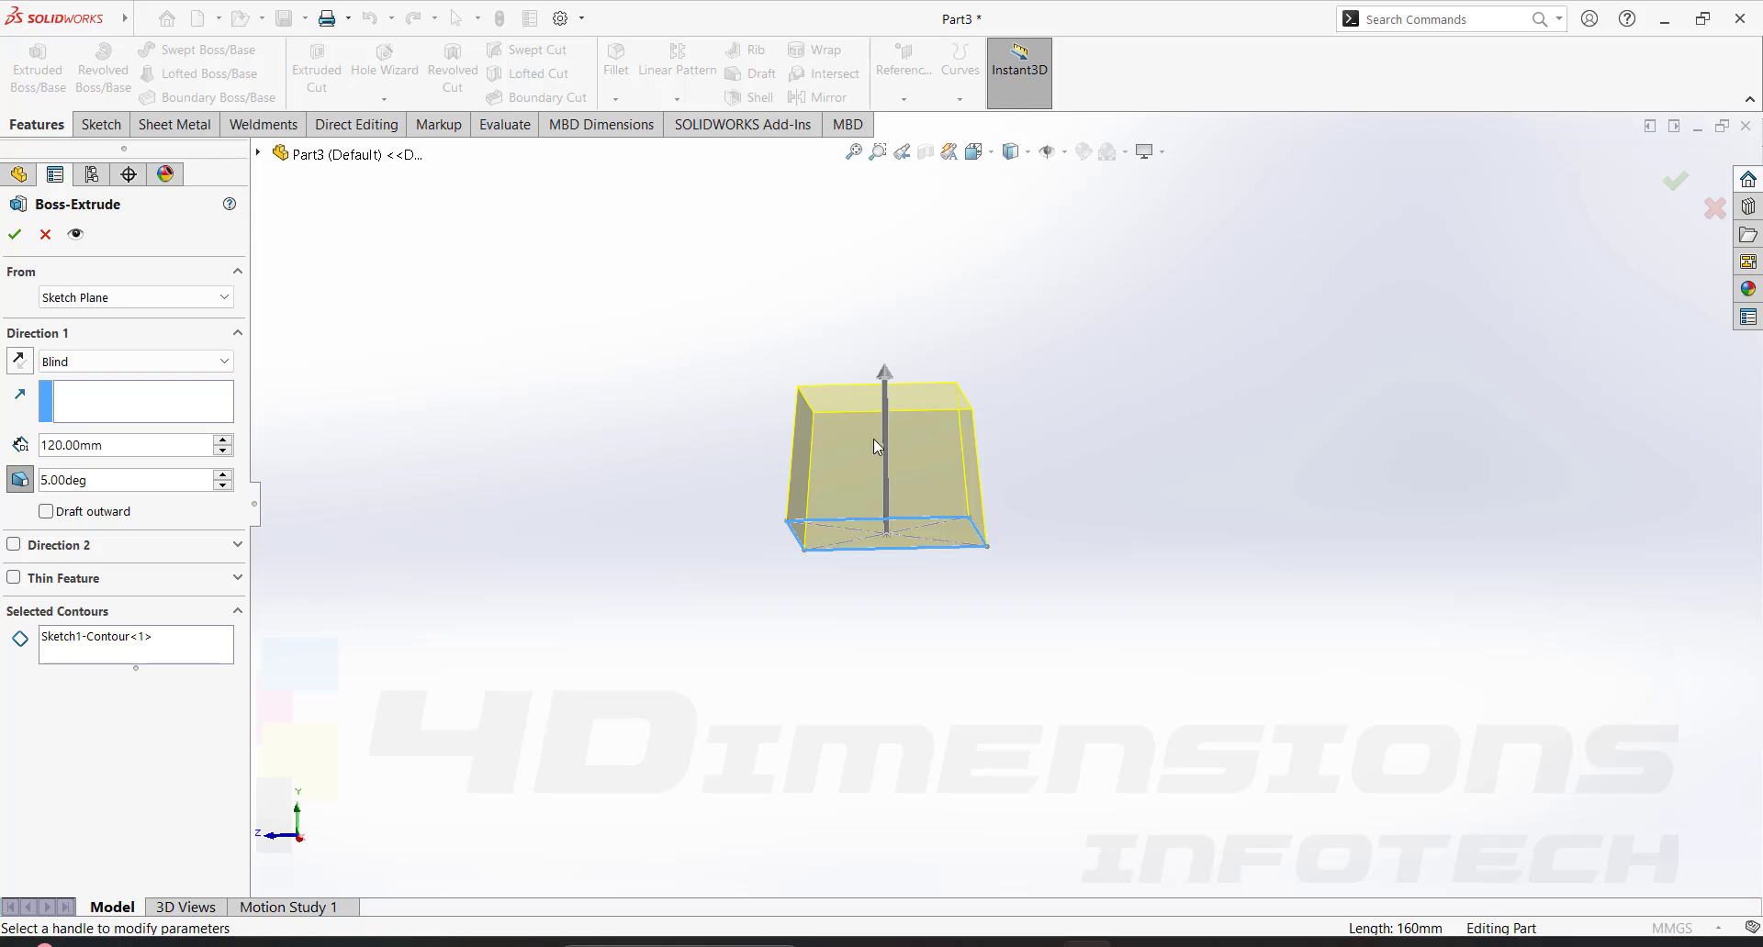
{"action": "middle_click_drag", "start_coordinate": [895, 475], "coordinate": [832, 434]}
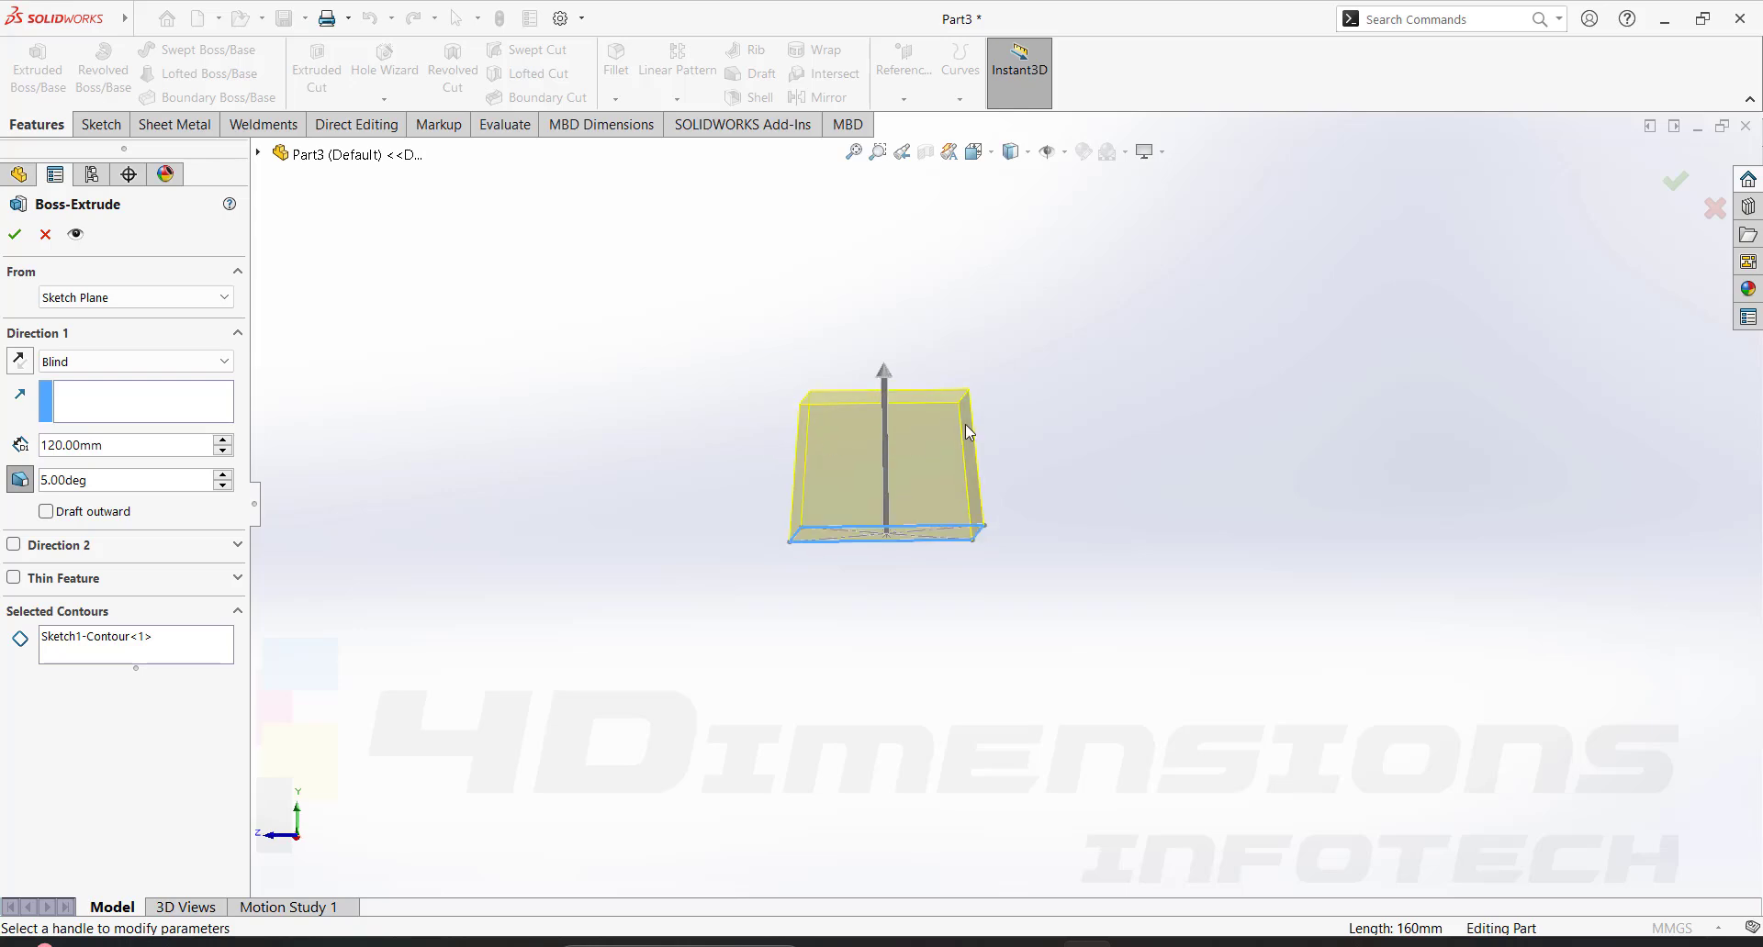
Turn off the draft on the block's extrusion and accept the boss with straight sides.
{"action": "middle_click_drag", "start_coordinate": [965, 425], "coordinate": [958, 445]}
{"action": "middle_click_drag", "start_coordinate": [1133, 479], "coordinate": [1264, 499]}
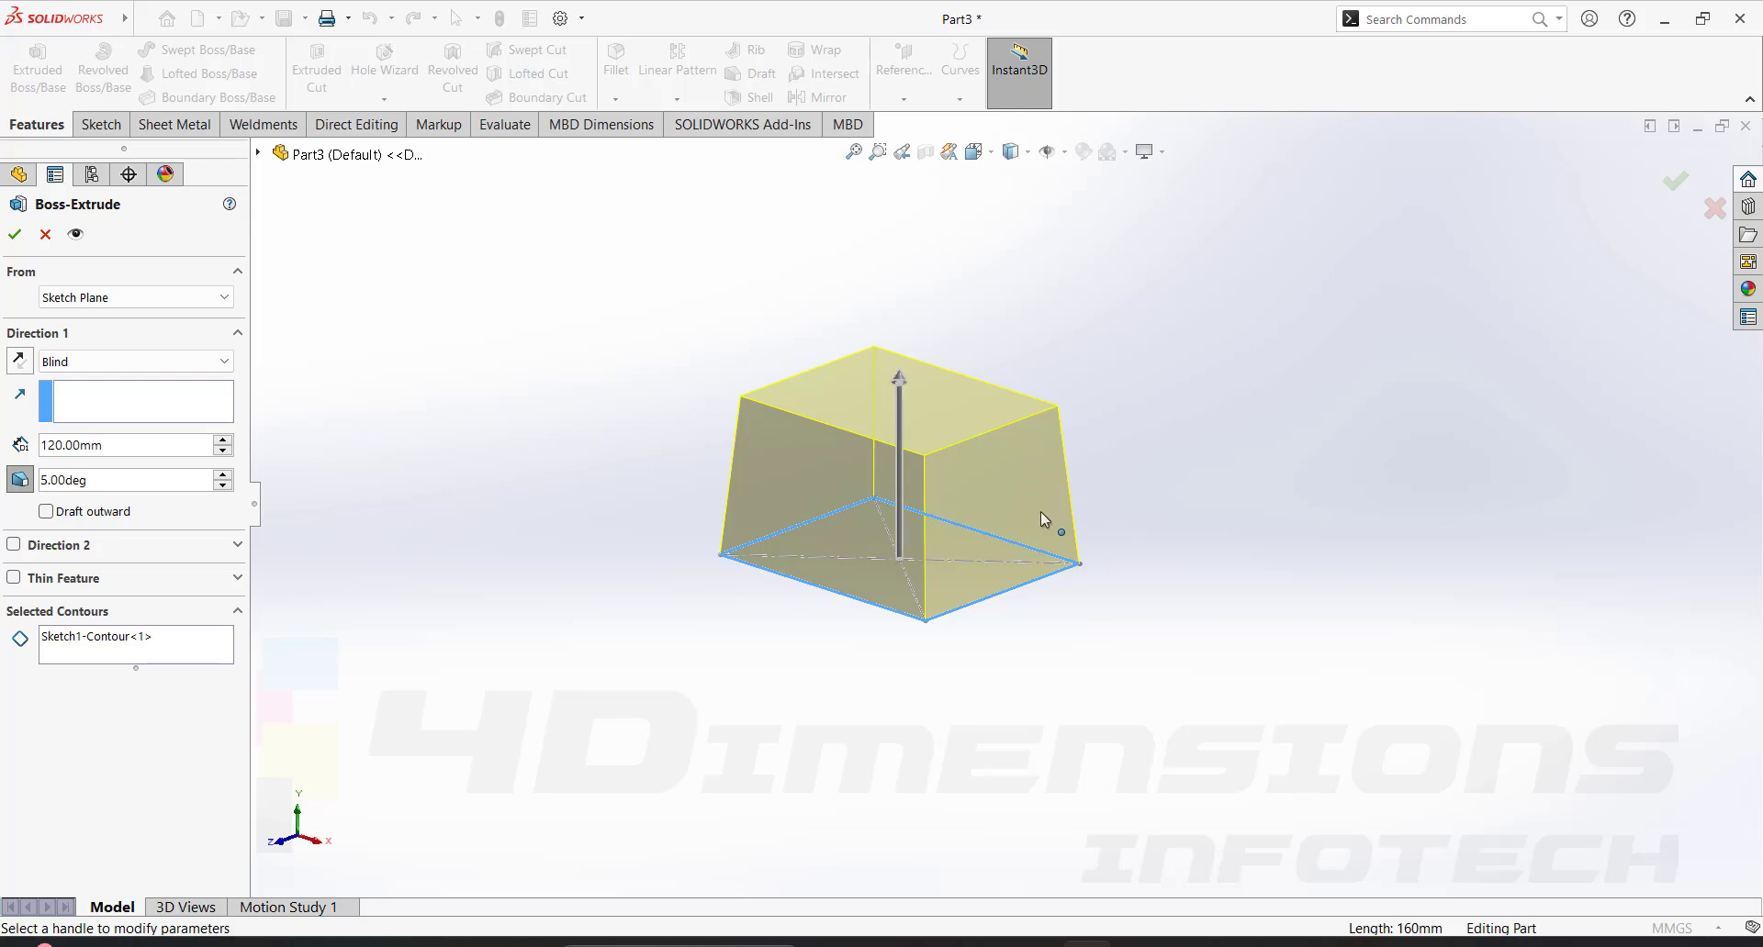
{"action": "scroll", "coordinate": [992, 505], "scroll_direction": "down", "scroll_amount": 2}
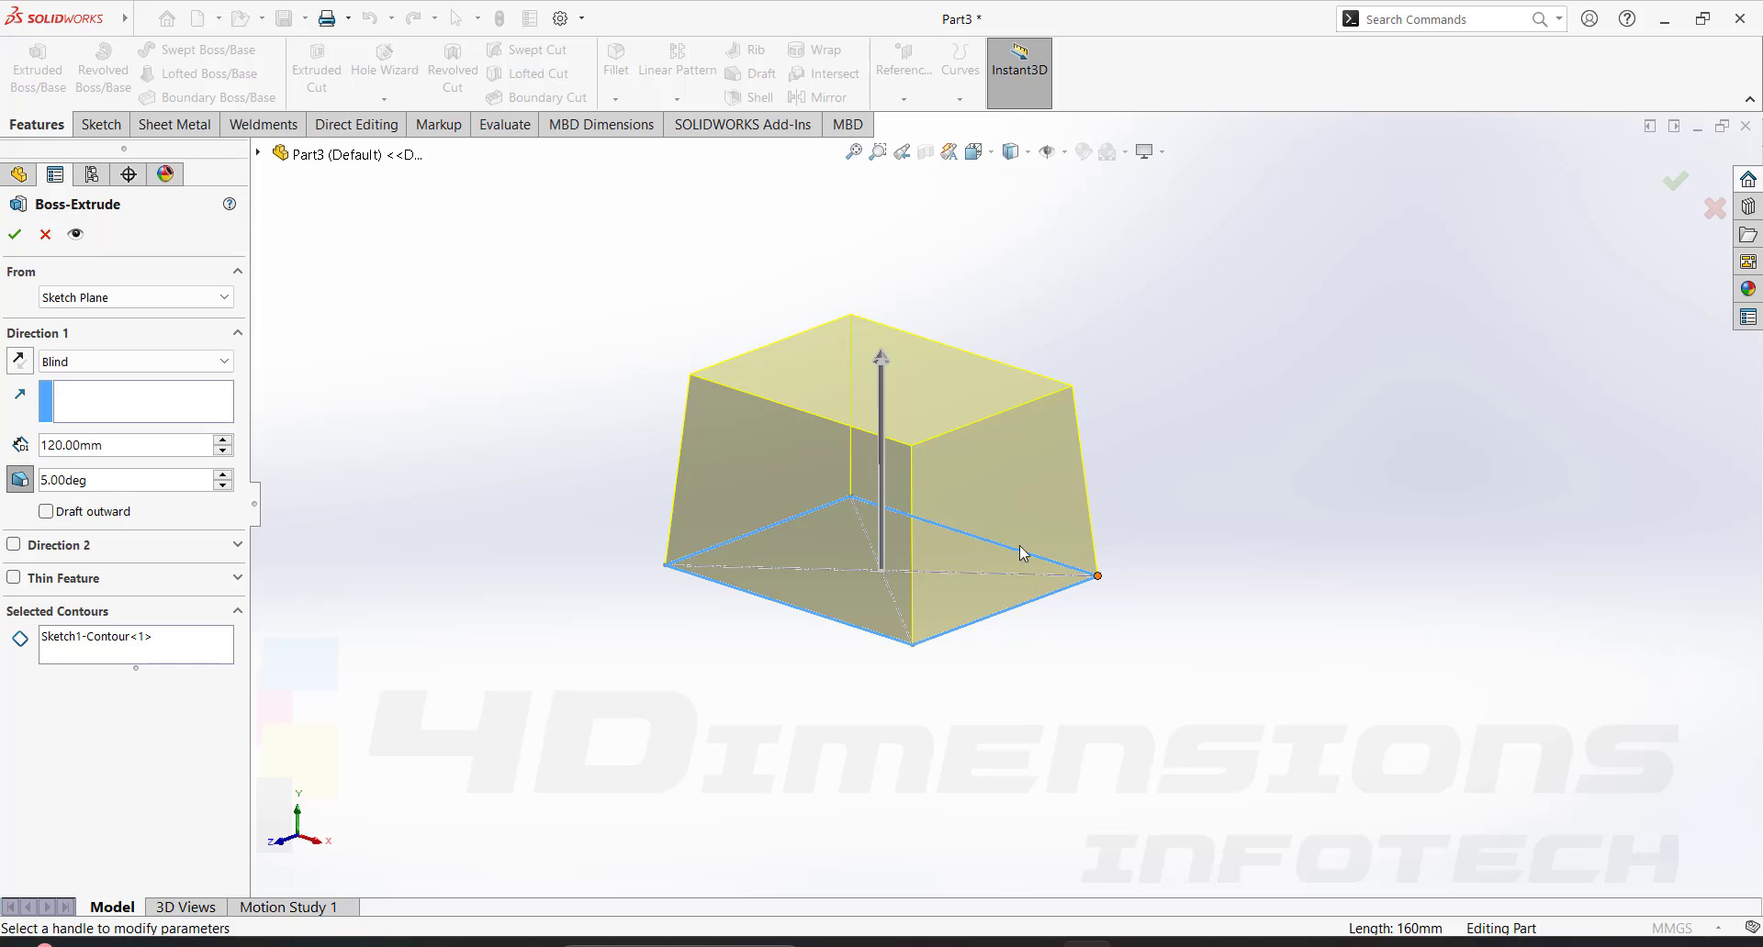
{"action": "left_click_drag", "start_coordinate": [115, 480], "coordinate": [1, 472]}
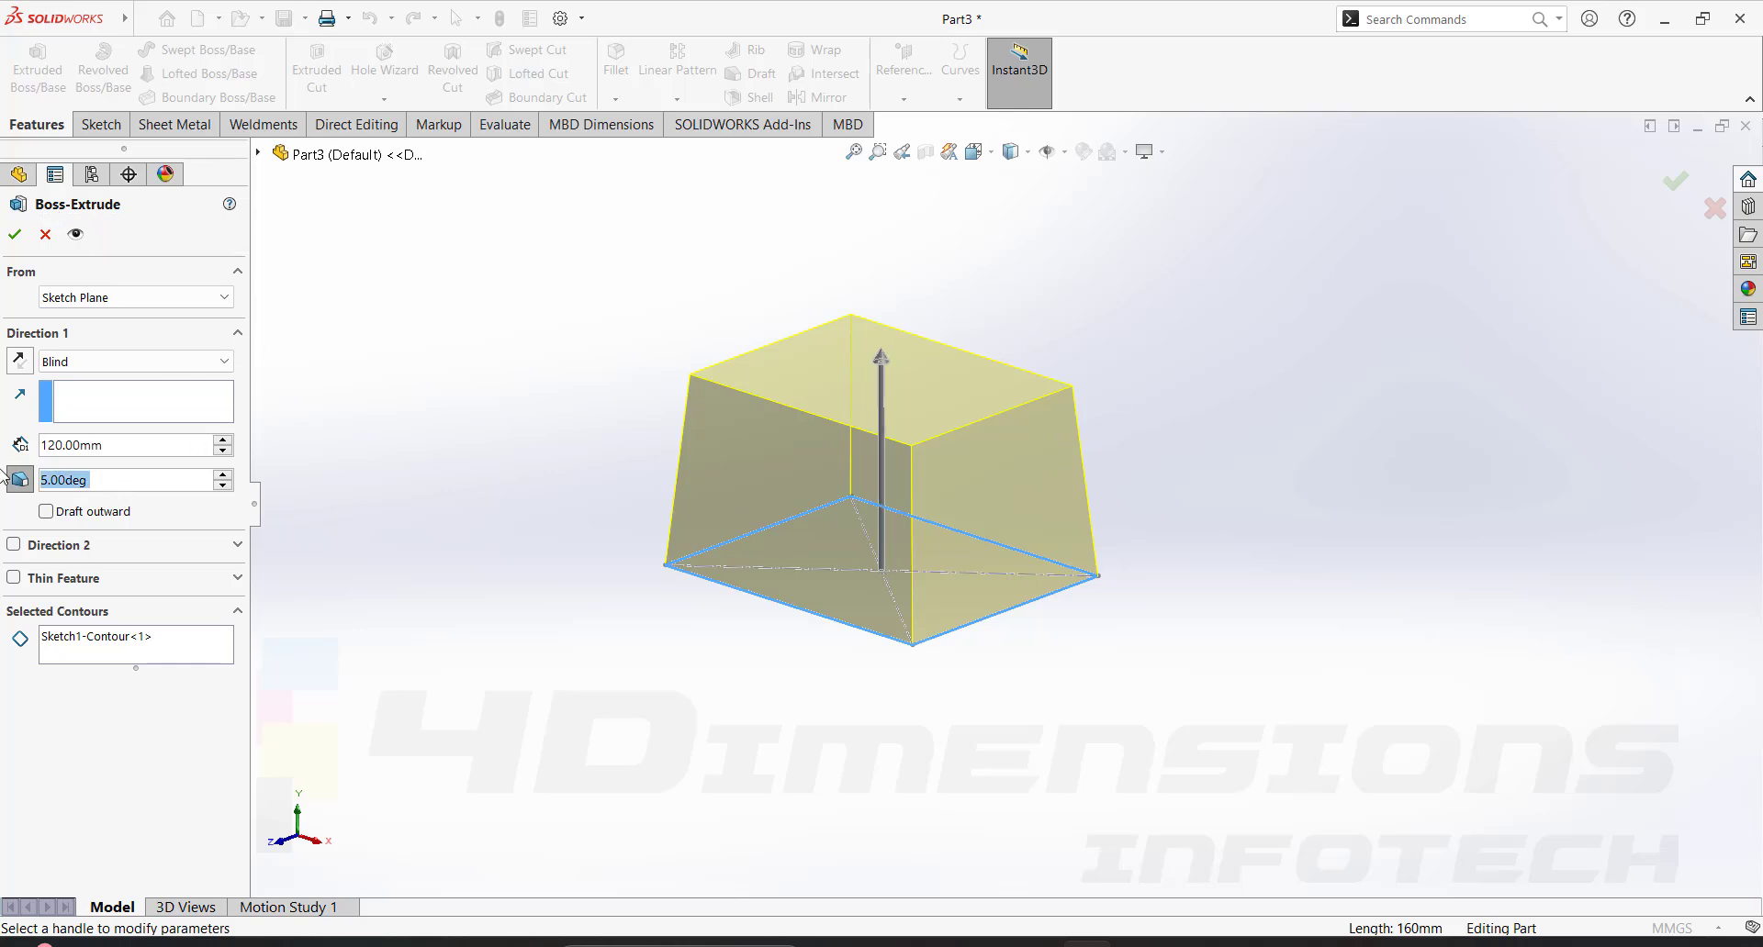
{"action": "left_click", "coordinate": [20, 481]}
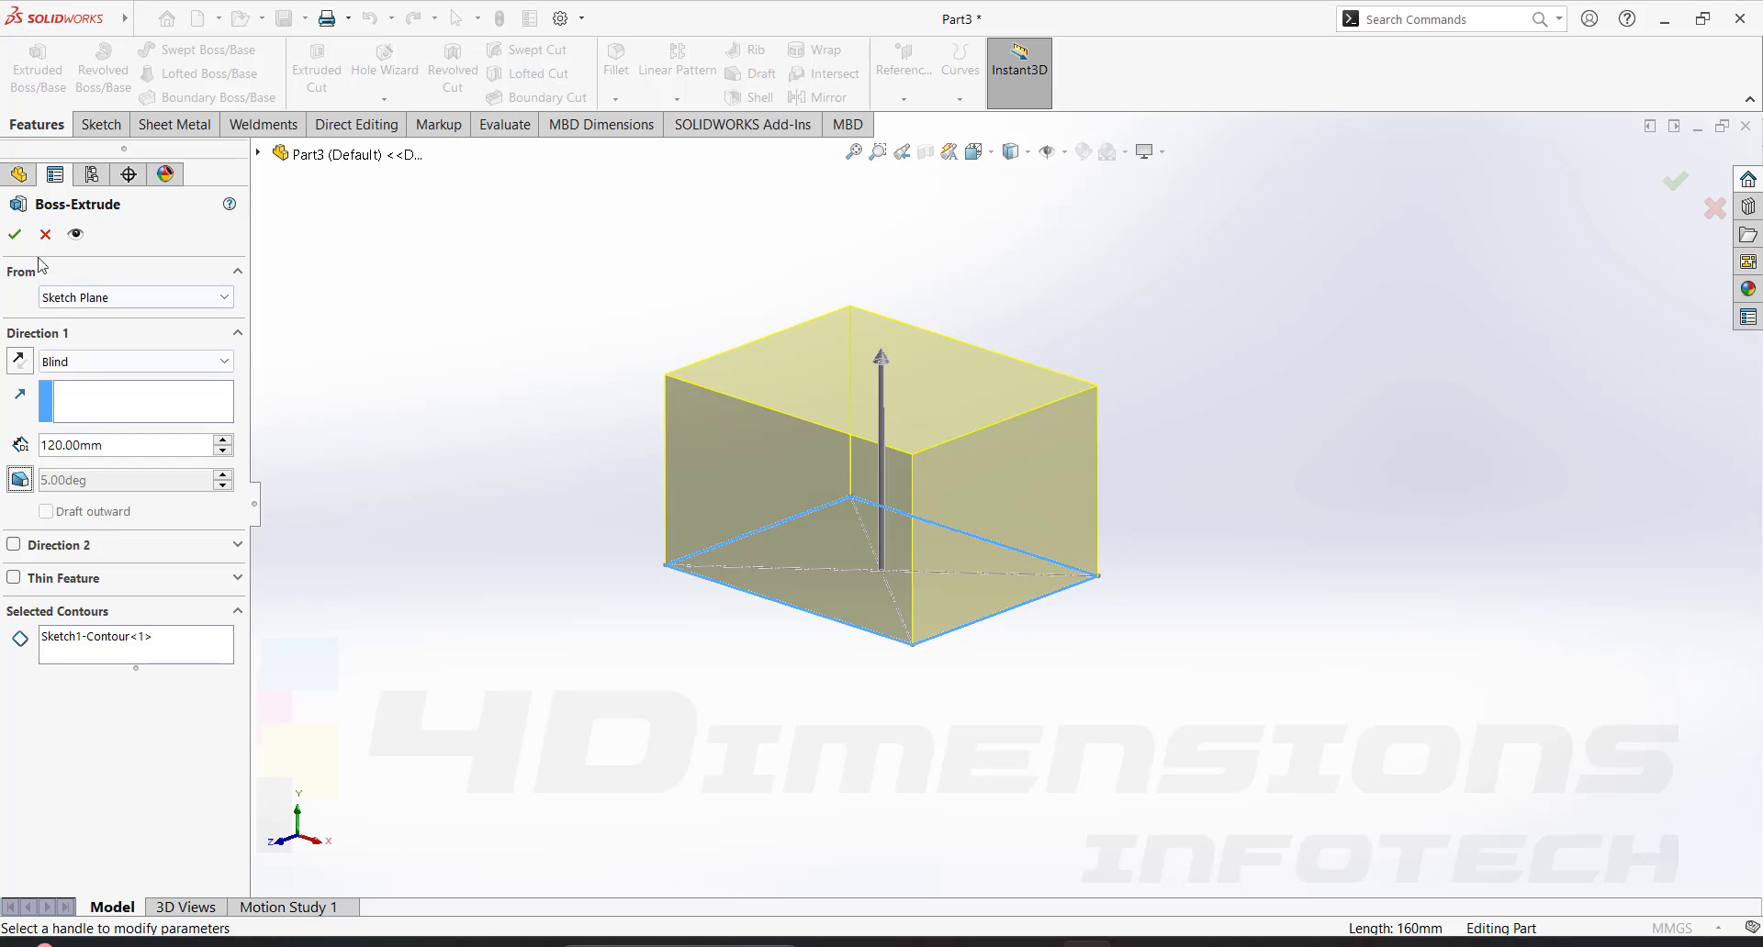
{"action": "left_click", "coordinate": [15, 237]}
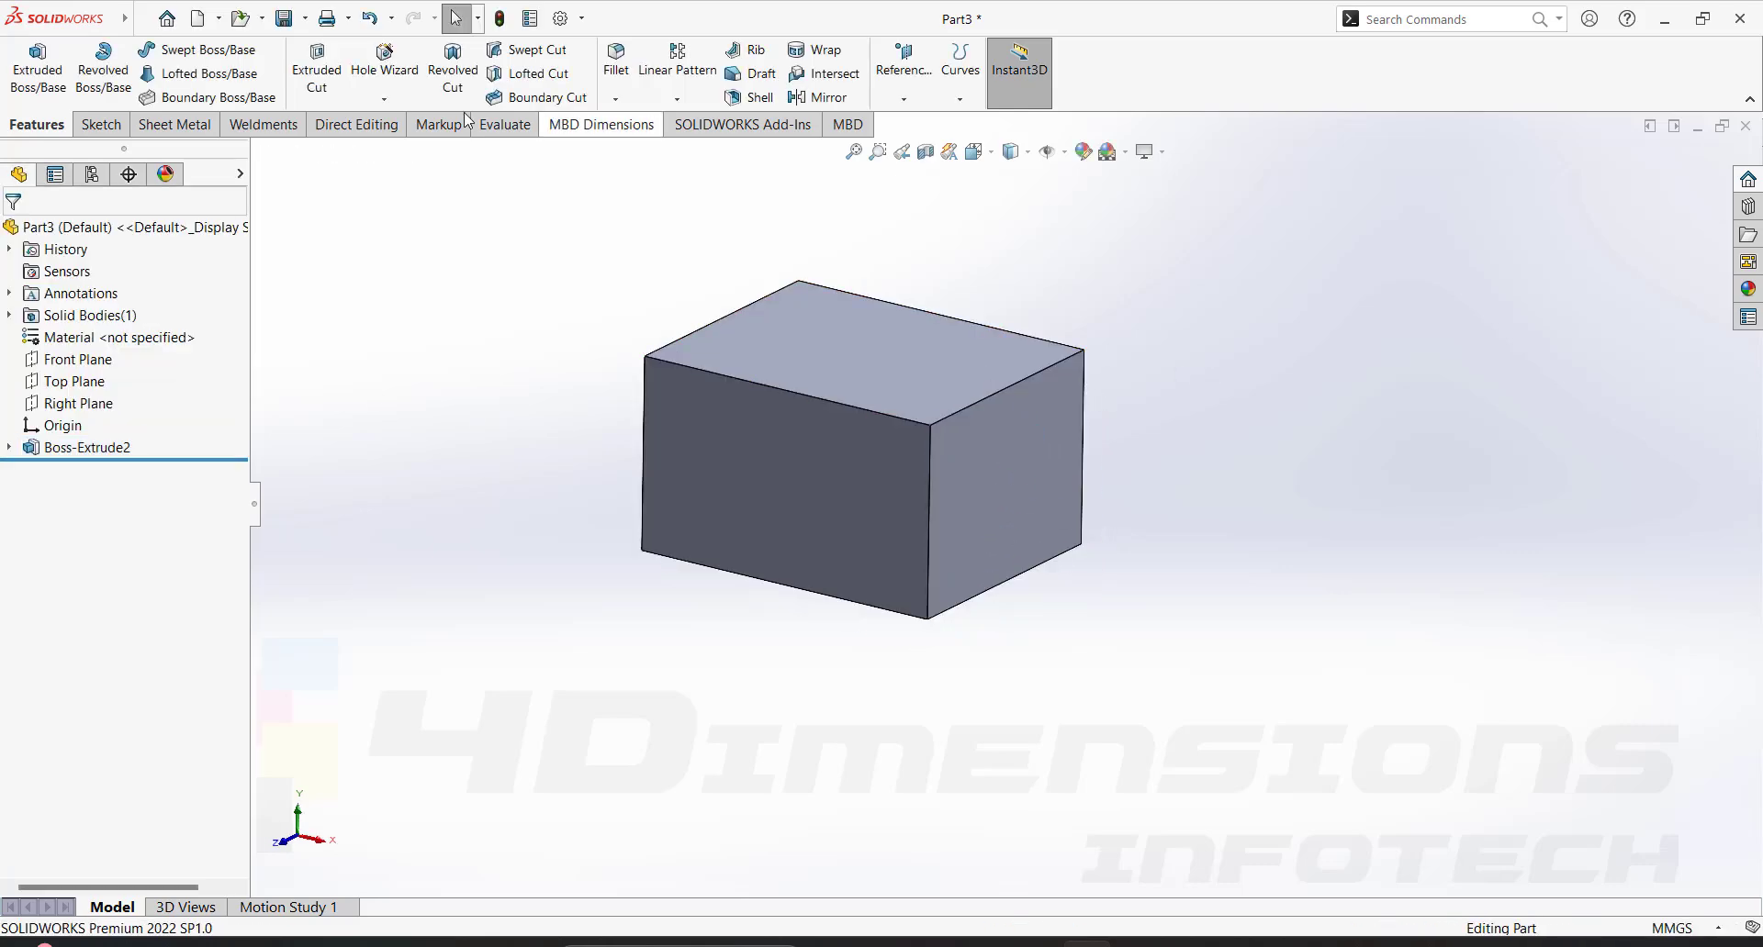
Set up a manual neutral-plane Draft on the block, using its top face as neutral plane and a 15 degree angle.
{"action": "left_click", "coordinate": [750, 73]}
{"action": "left_click", "coordinate": [93, 265]}
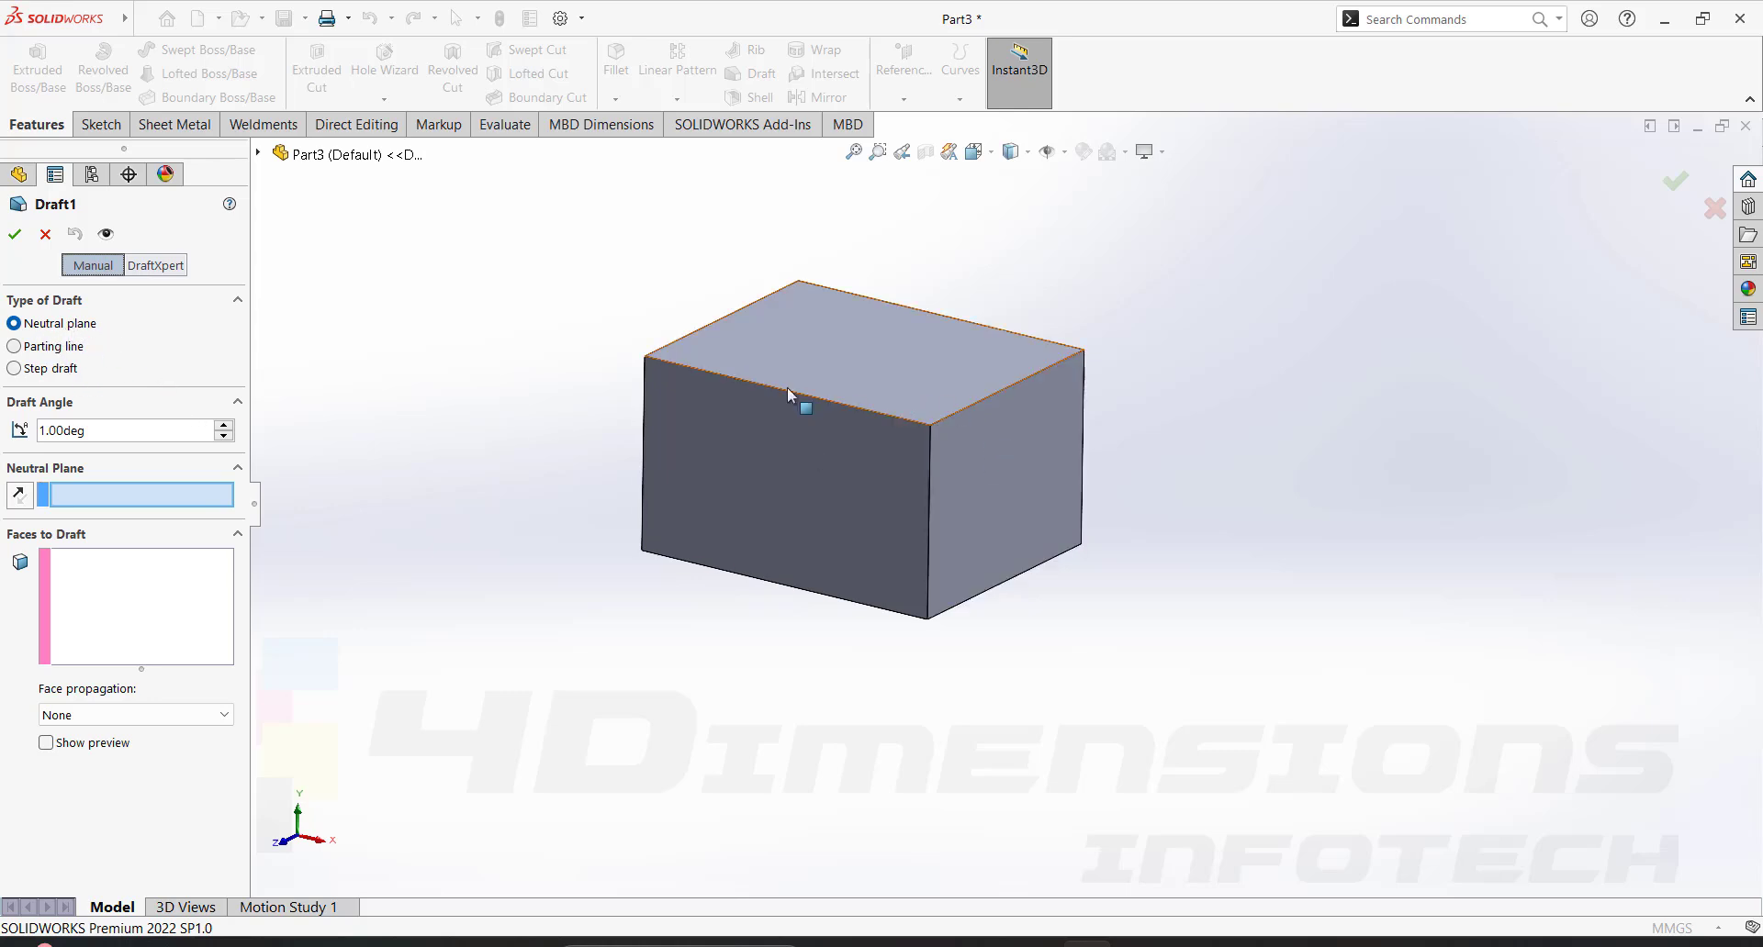
{"action": "left_click", "coordinate": [156, 494]}
{"action": "left_click", "coordinate": [911, 372]}
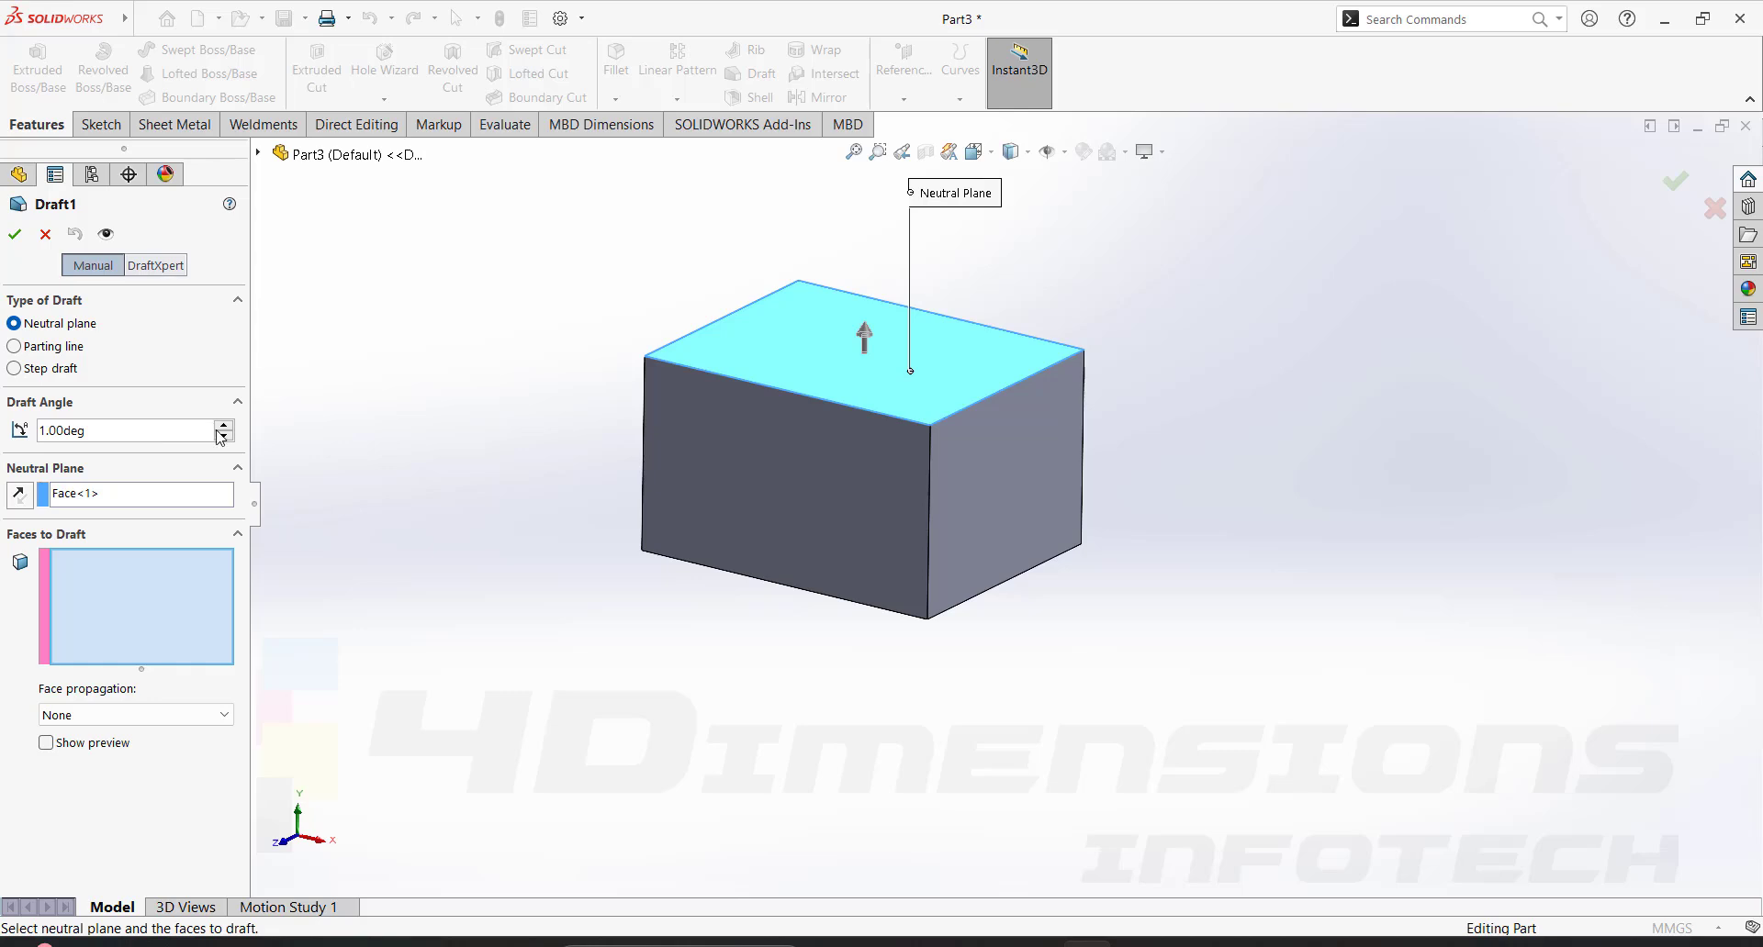
{"action": "left_click", "coordinate": [161, 438]}
{"action": "type", "text": "15"}
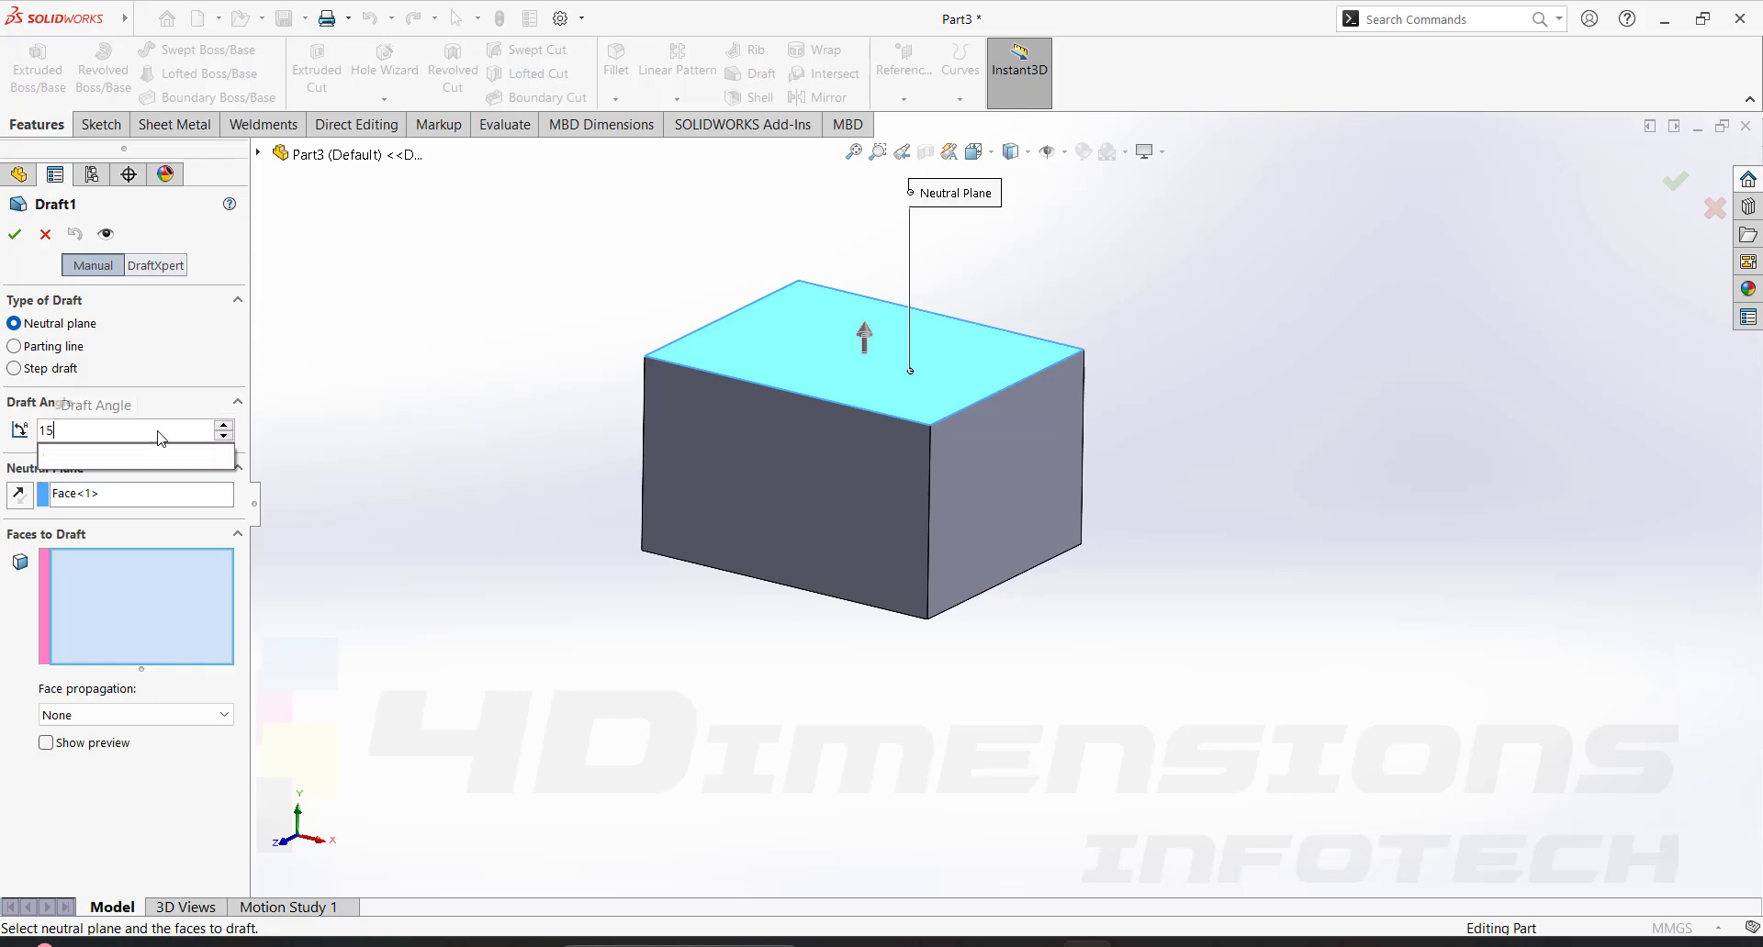
{"action": "key", "text": "Return"}
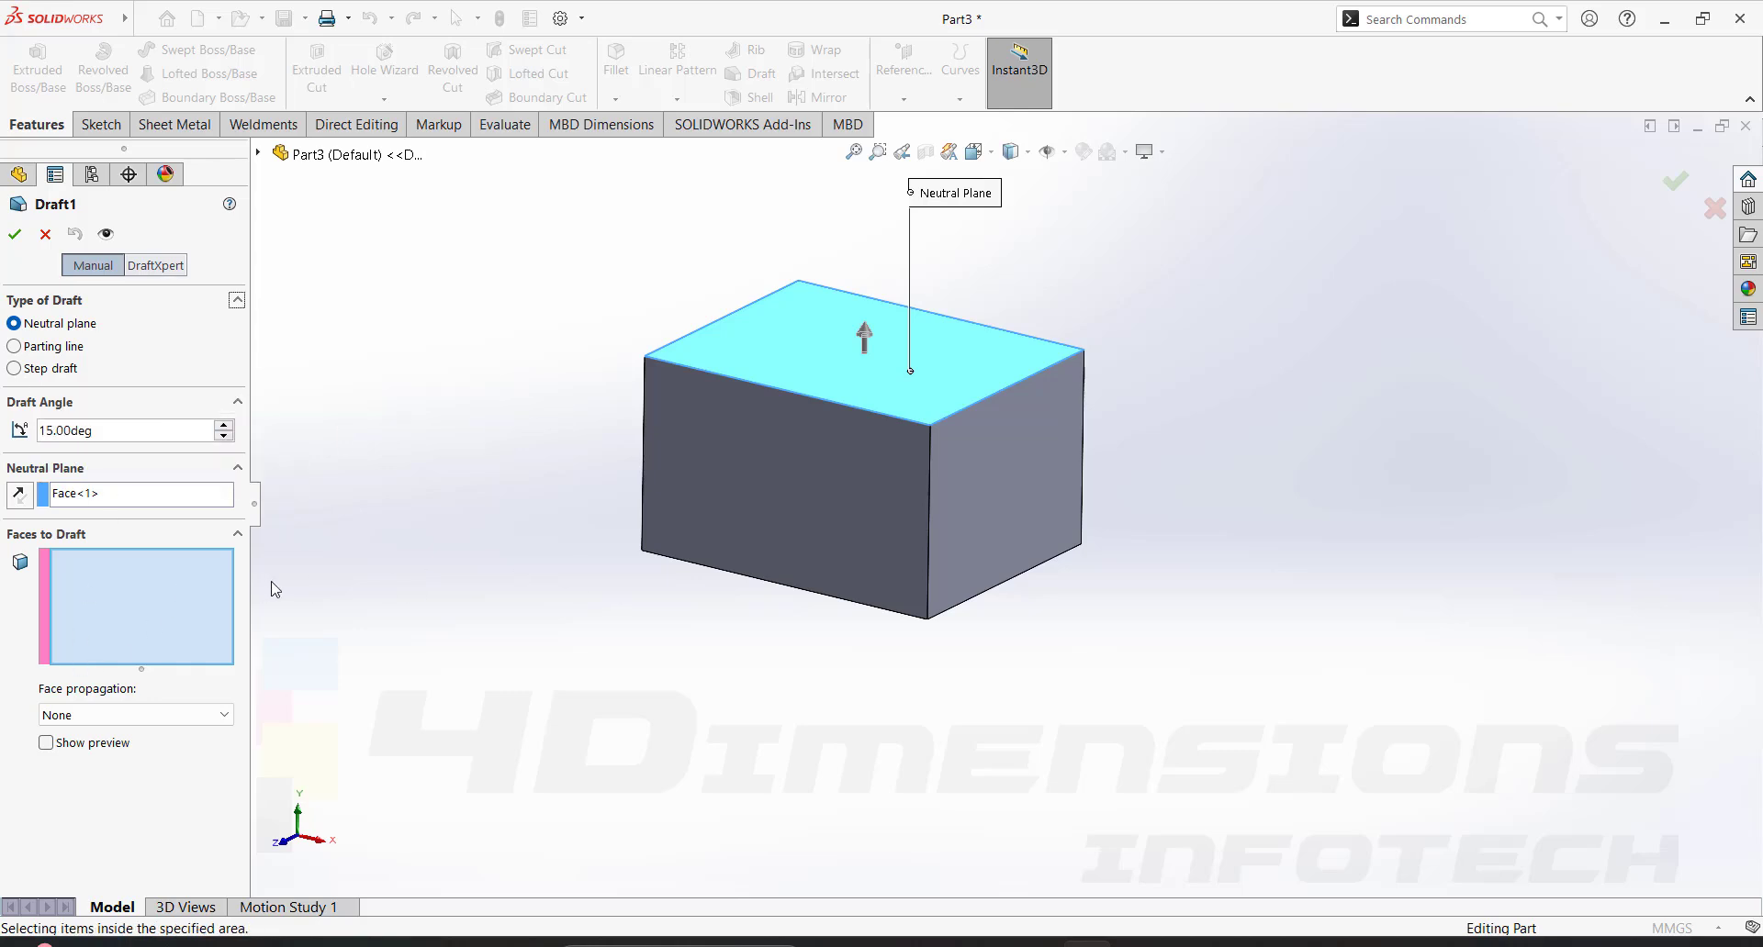
Choose the block's right-hand side face as the face to draft and accept the draft.
{"action": "left_click", "coordinate": [132, 611]}
{"action": "left_click", "coordinate": [1013, 458]}
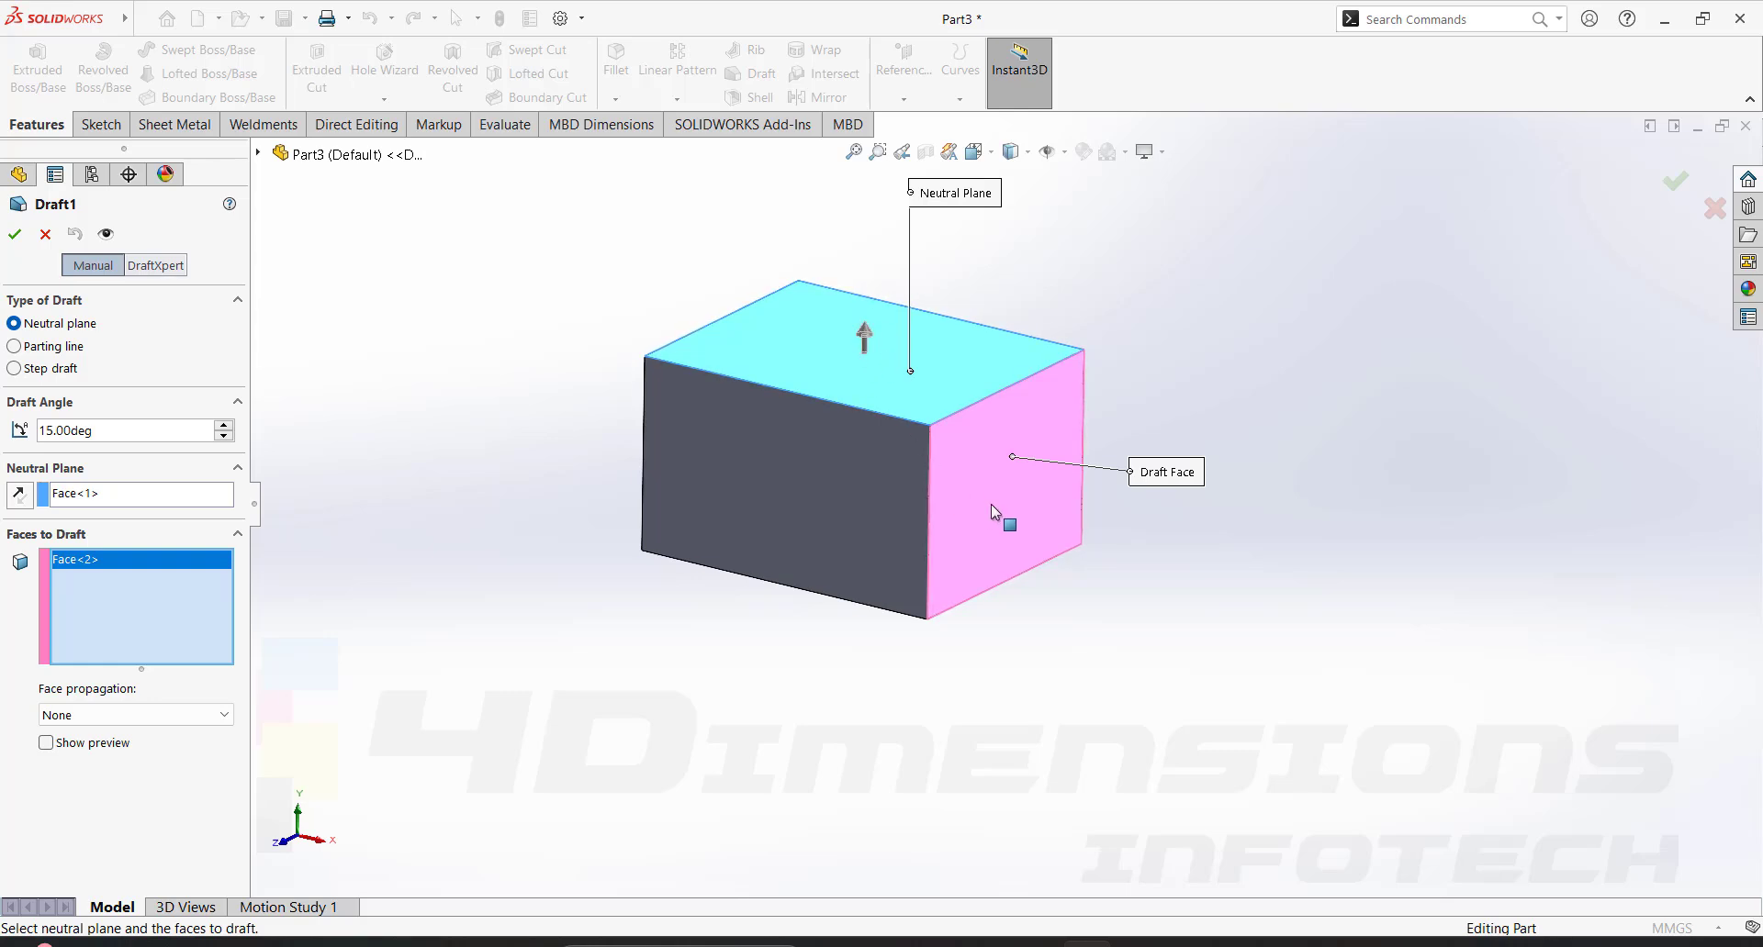
{"action": "middle_click_drag", "start_coordinate": [1051, 464], "coordinate": [1028, 459]}
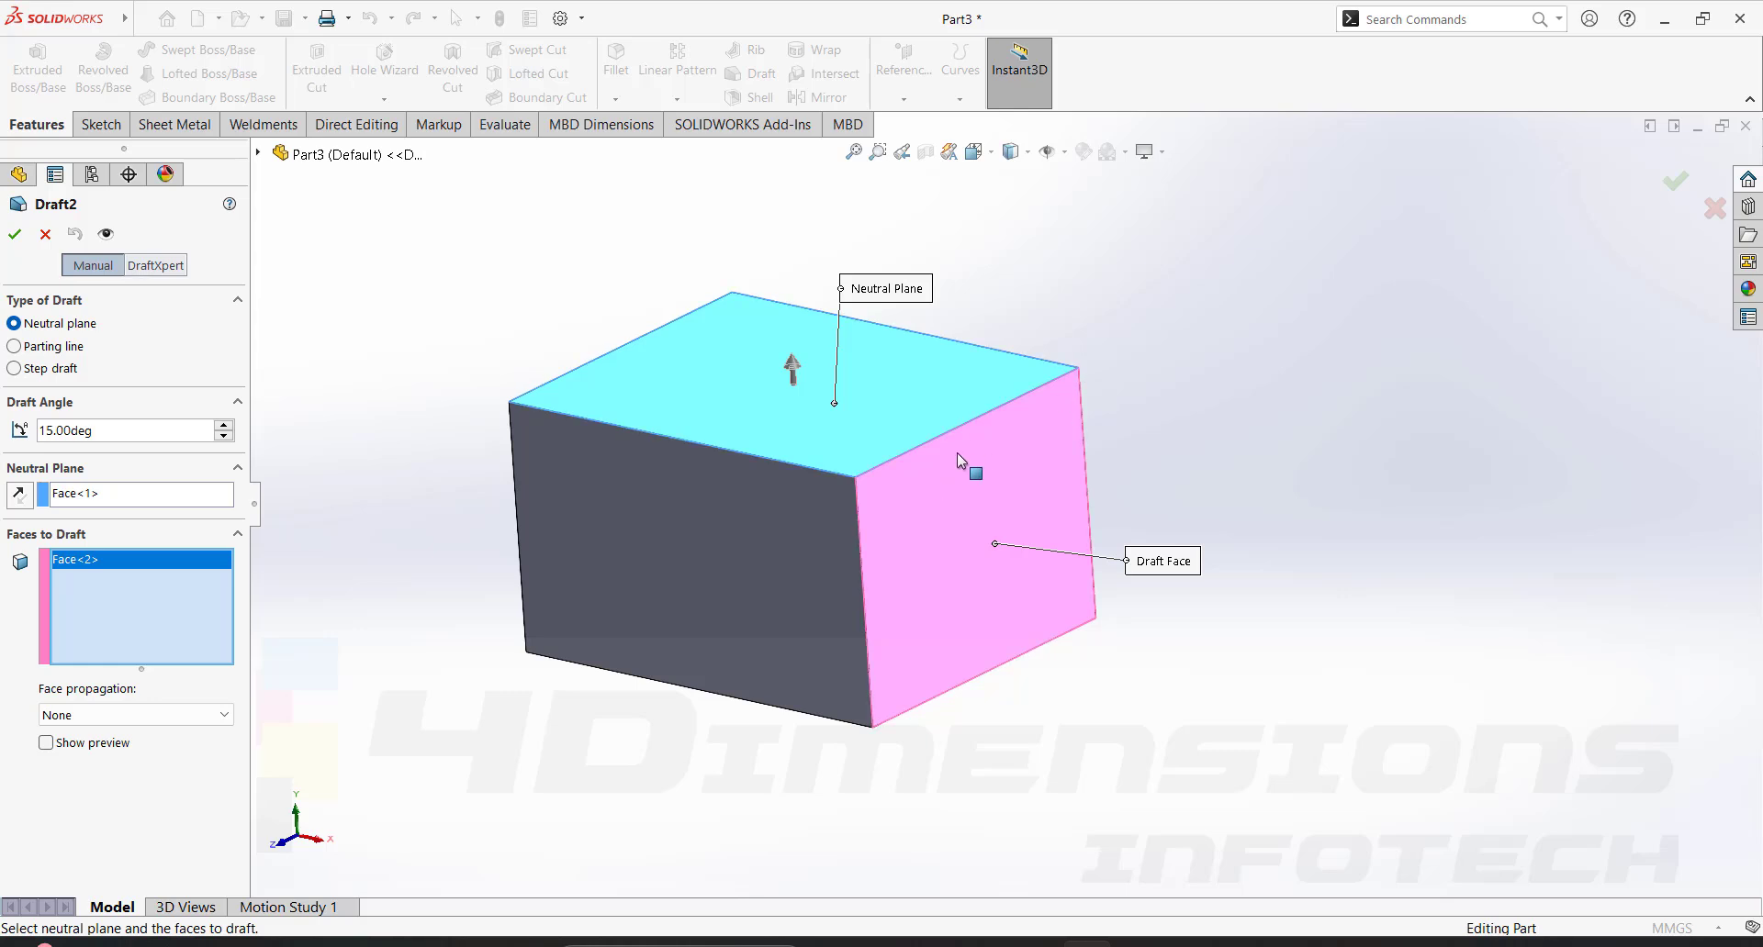
{"action": "middle_click_drag", "start_coordinate": [957, 453], "coordinate": [977, 463]}
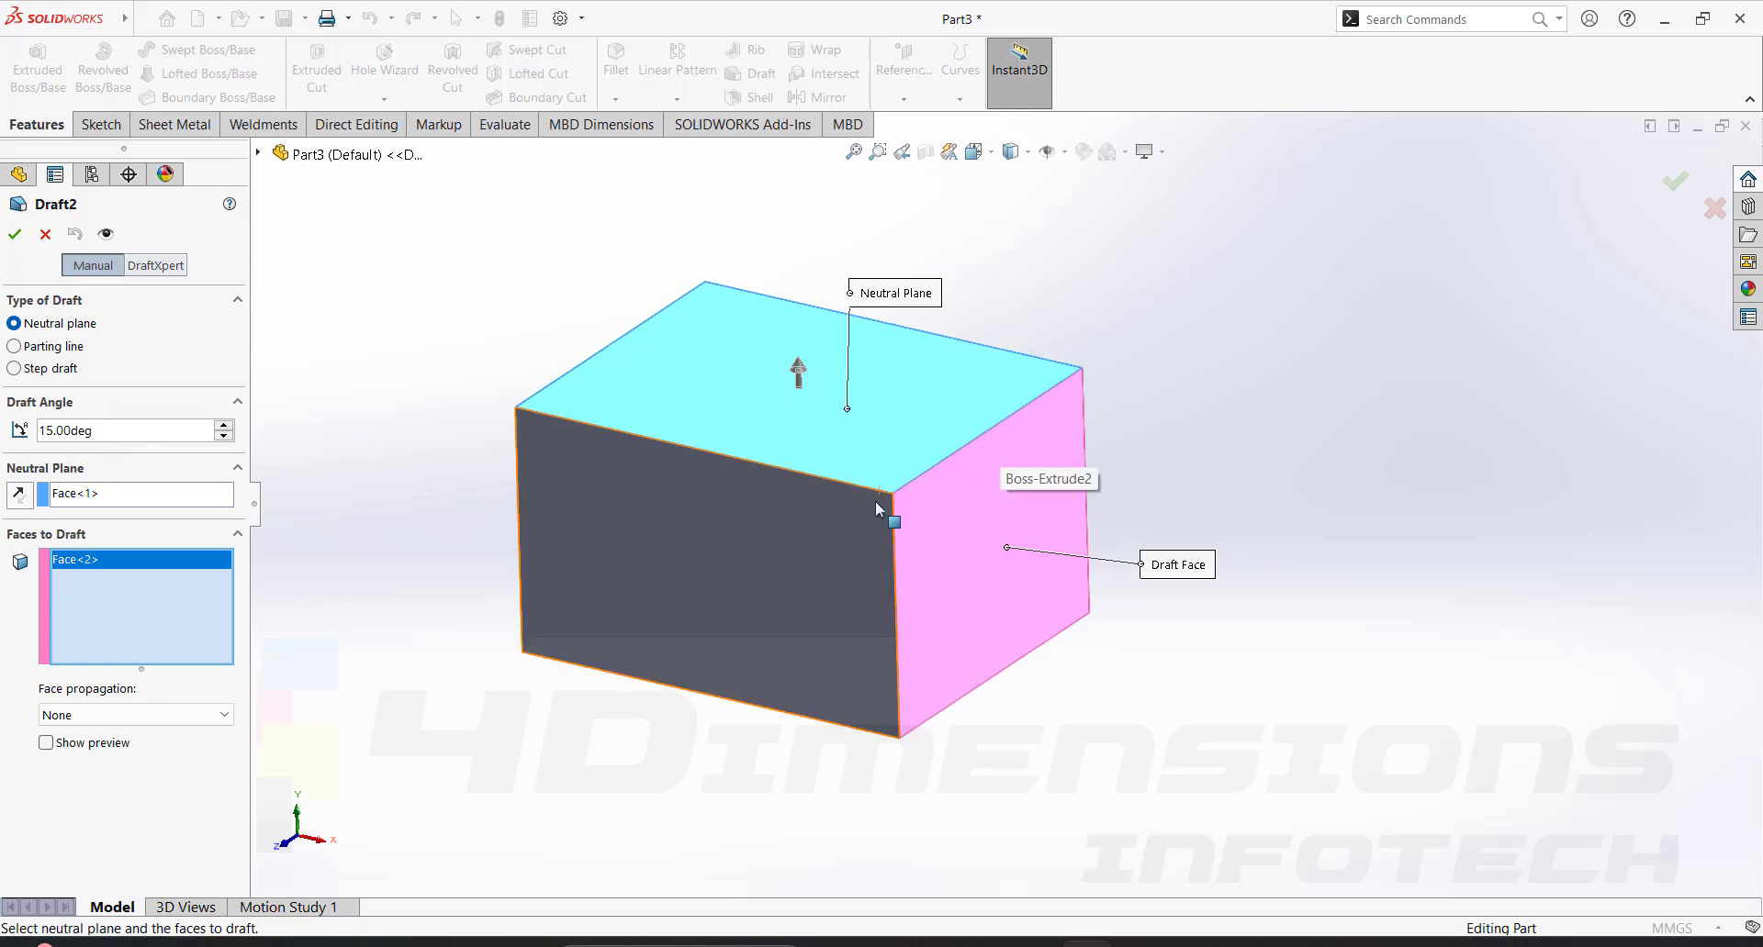
{"action": "left_click", "coordinate": [15, 235]}
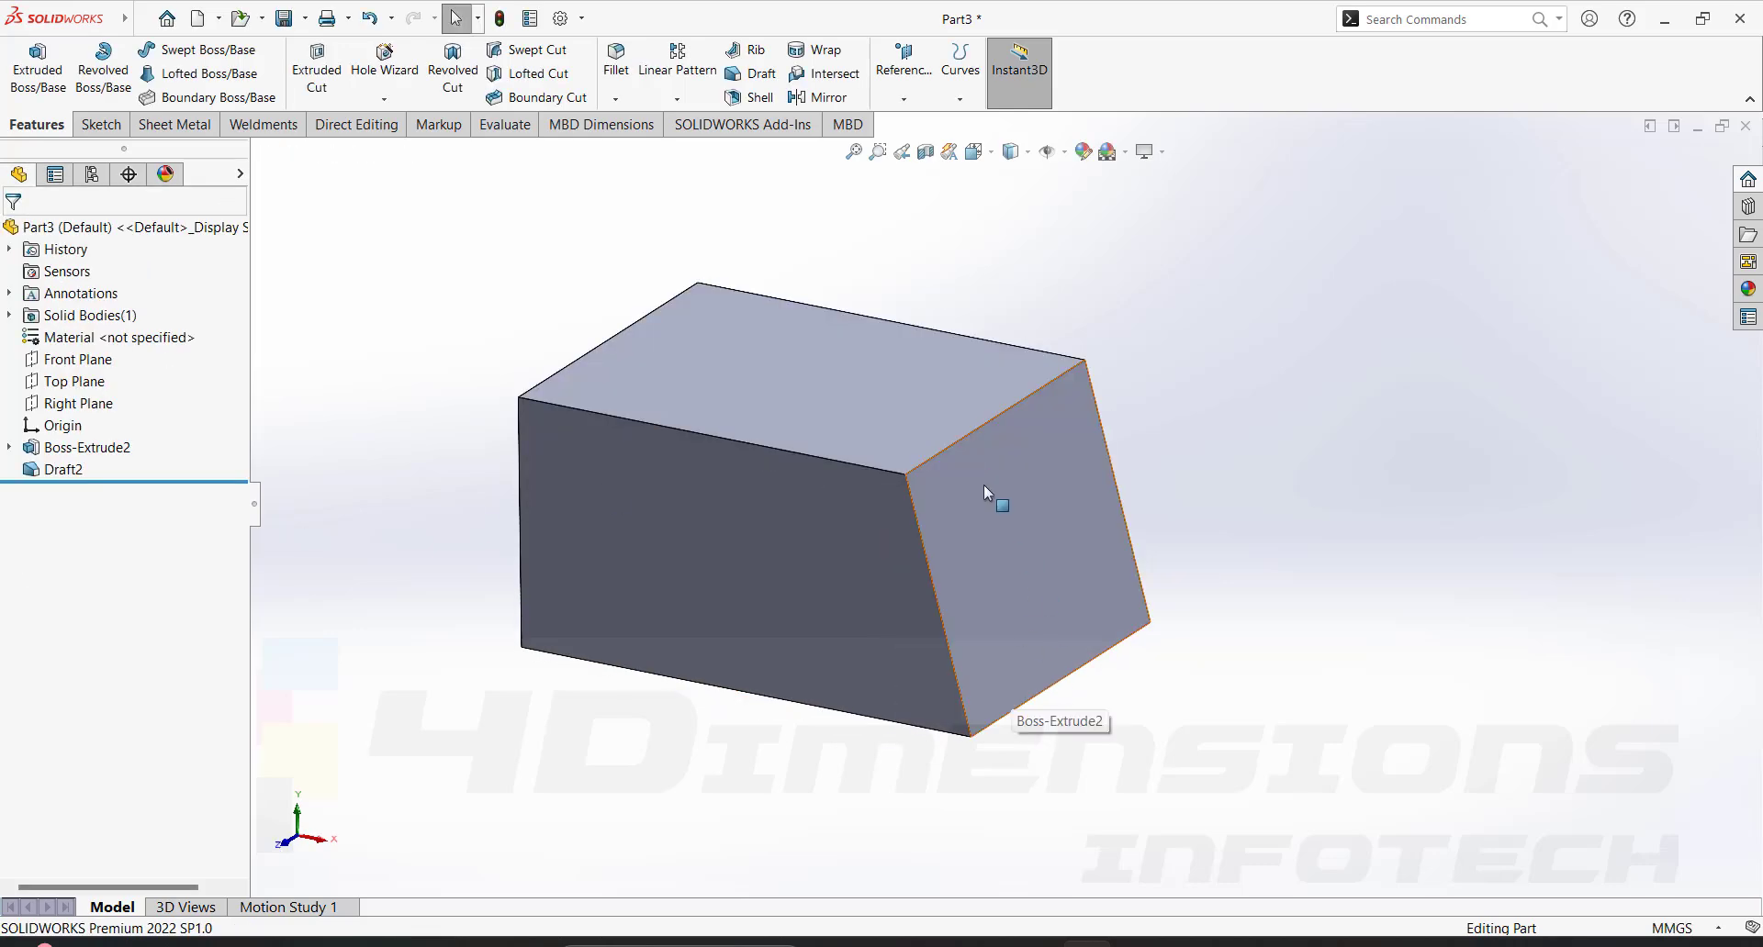
Edit the draft feature to include the block's front face among the drafted faces, and accept it.
{"action": "left_click", "coordinate": [64, 470]}
{"action": "left_click", "coordinate": [81, 427]}
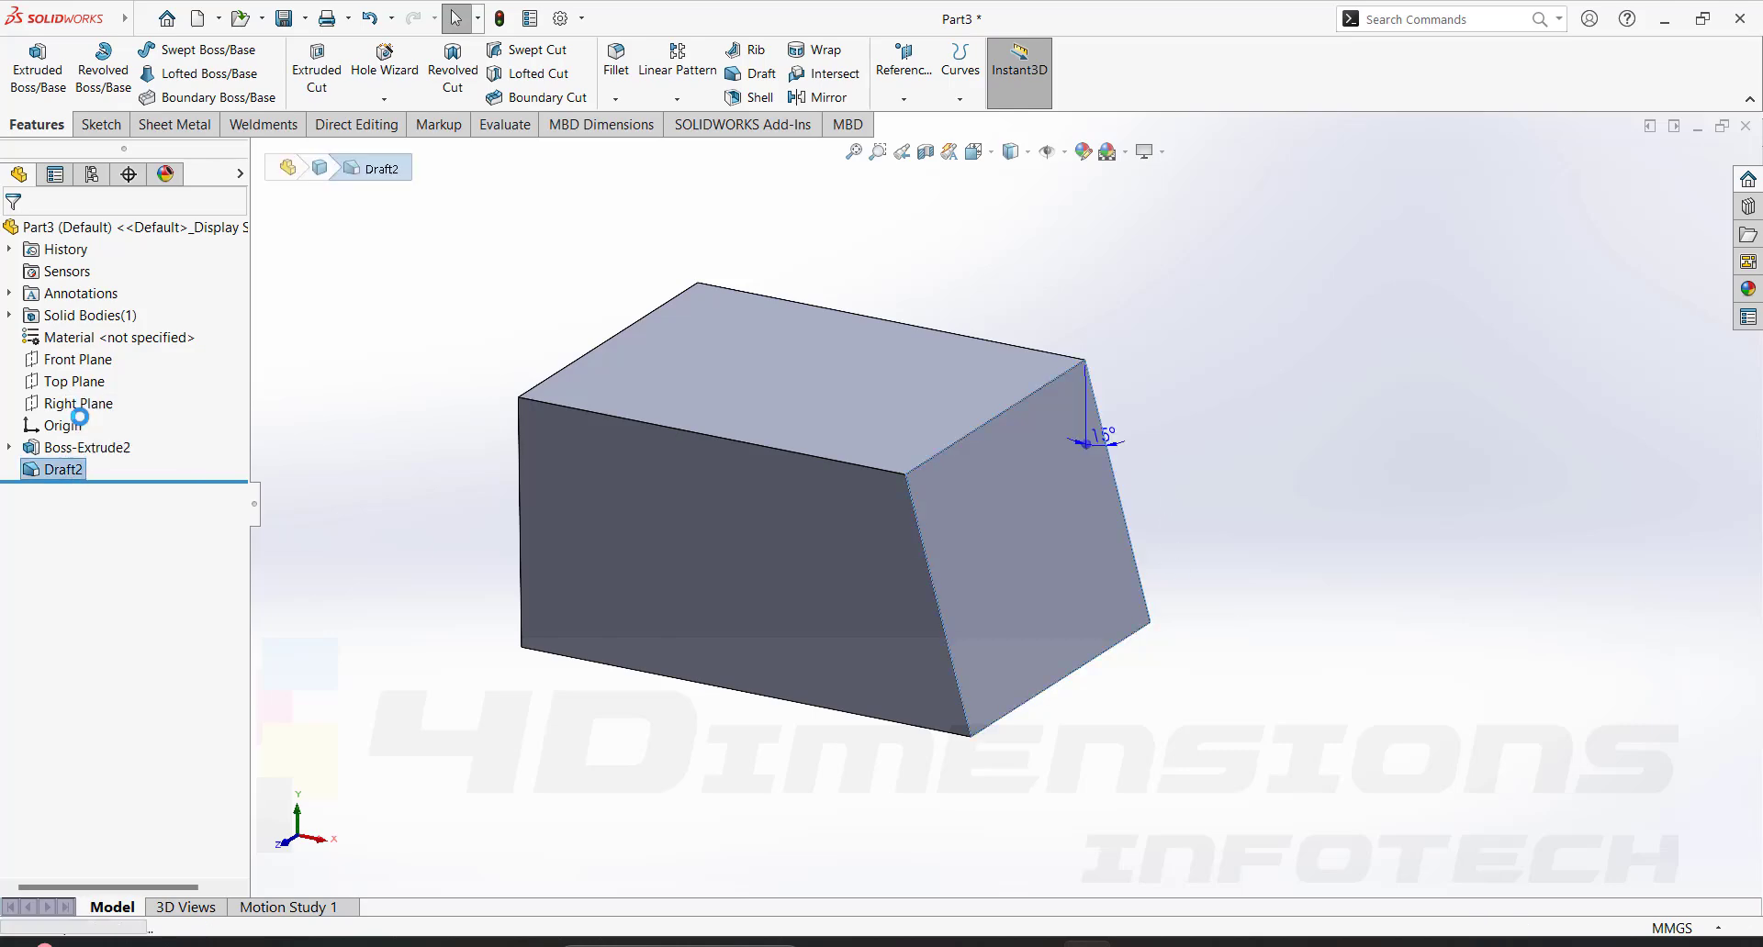
{"action": "left_click", "coordinate": [869, 556]}
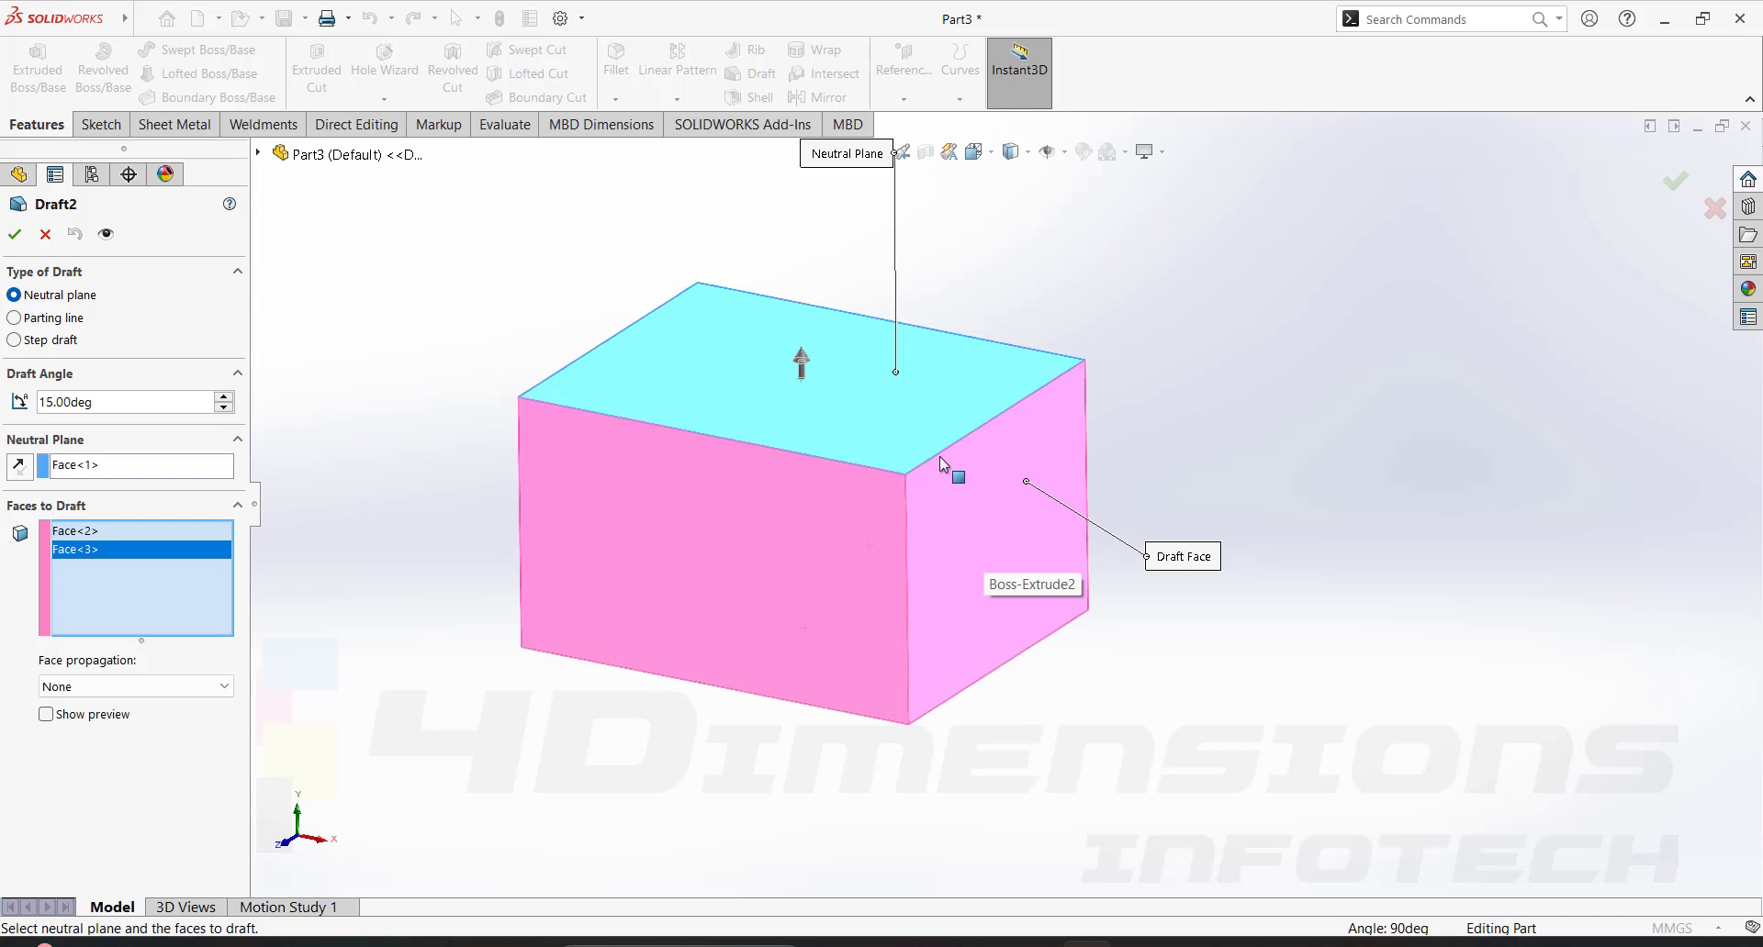
{"action": "middle_click_drag", "start_coordinate": [927, 454], "coordinate": [867, 559]}
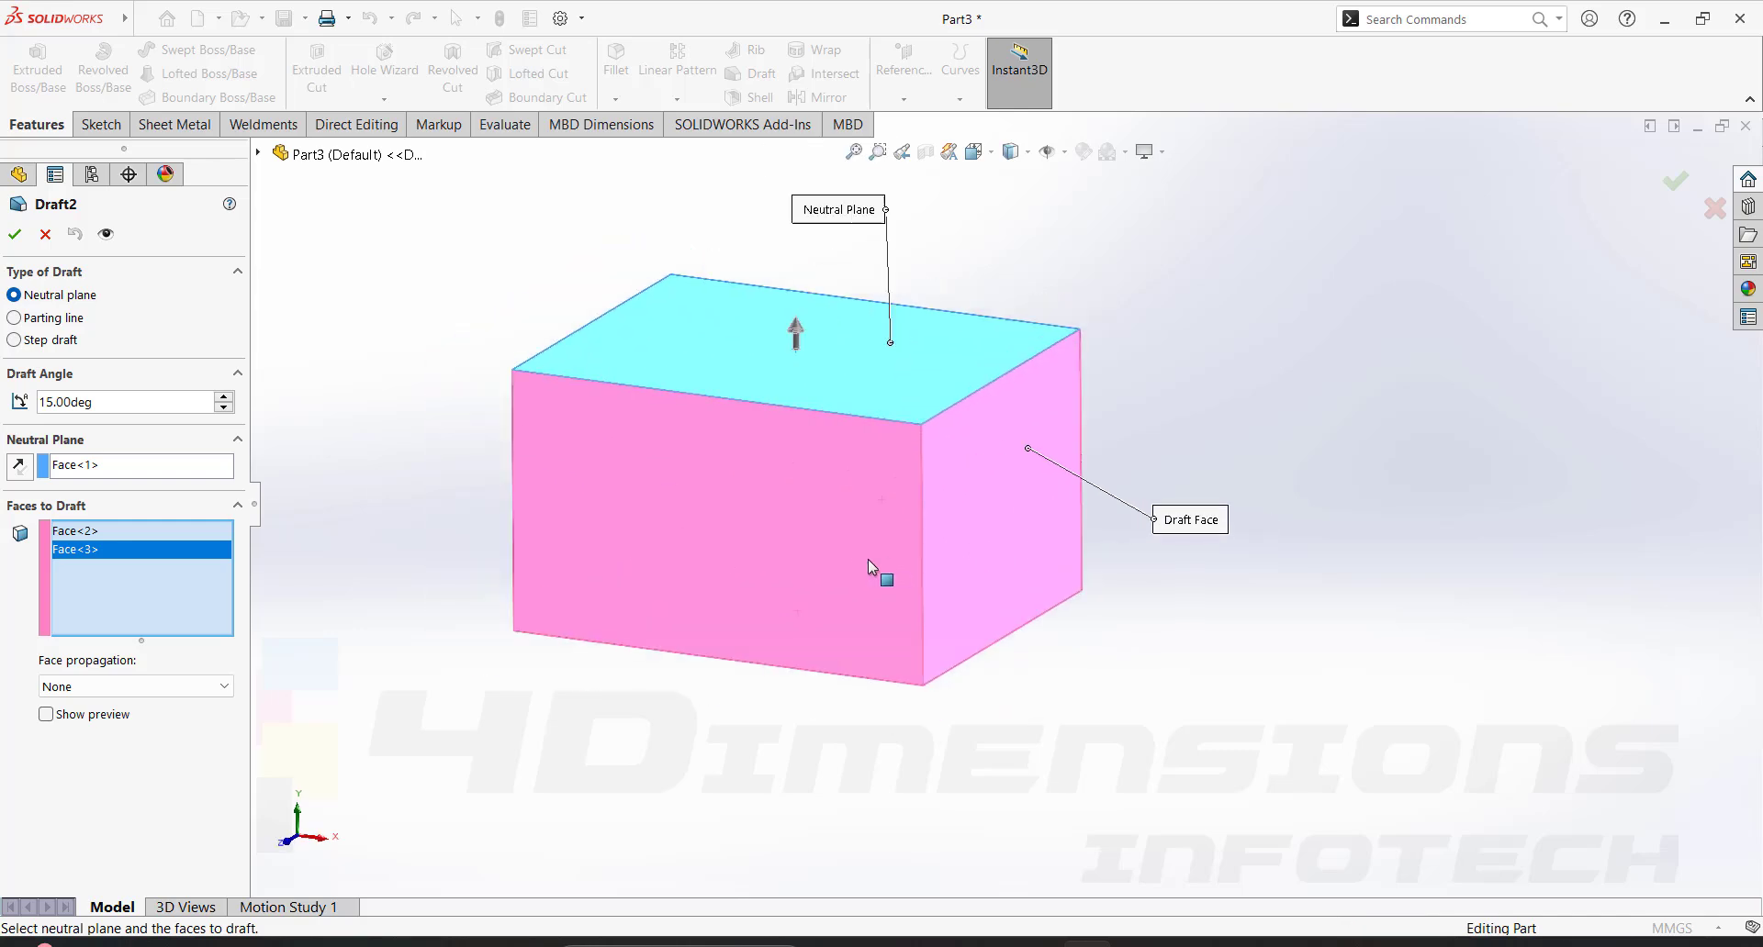
{"action": "left_click", "coordinate": [14, 234]}
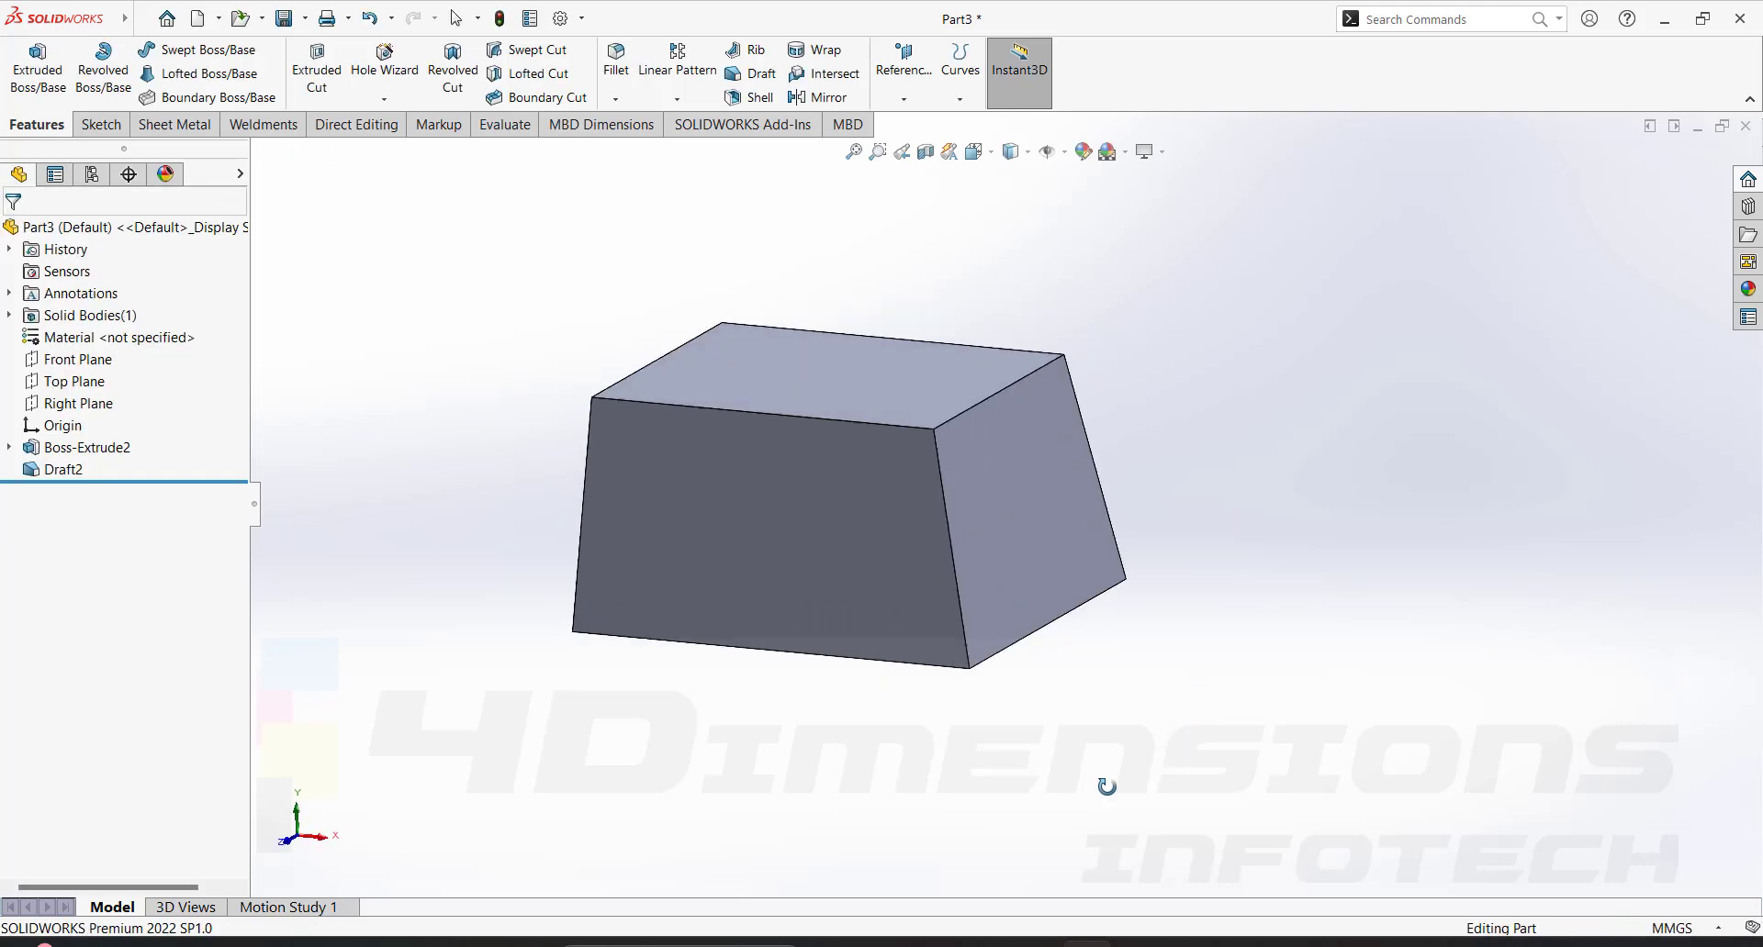
{"action": "middle_click_drag", "start_coordinate": [1106, 783], "coordinate": [1074, 588]}
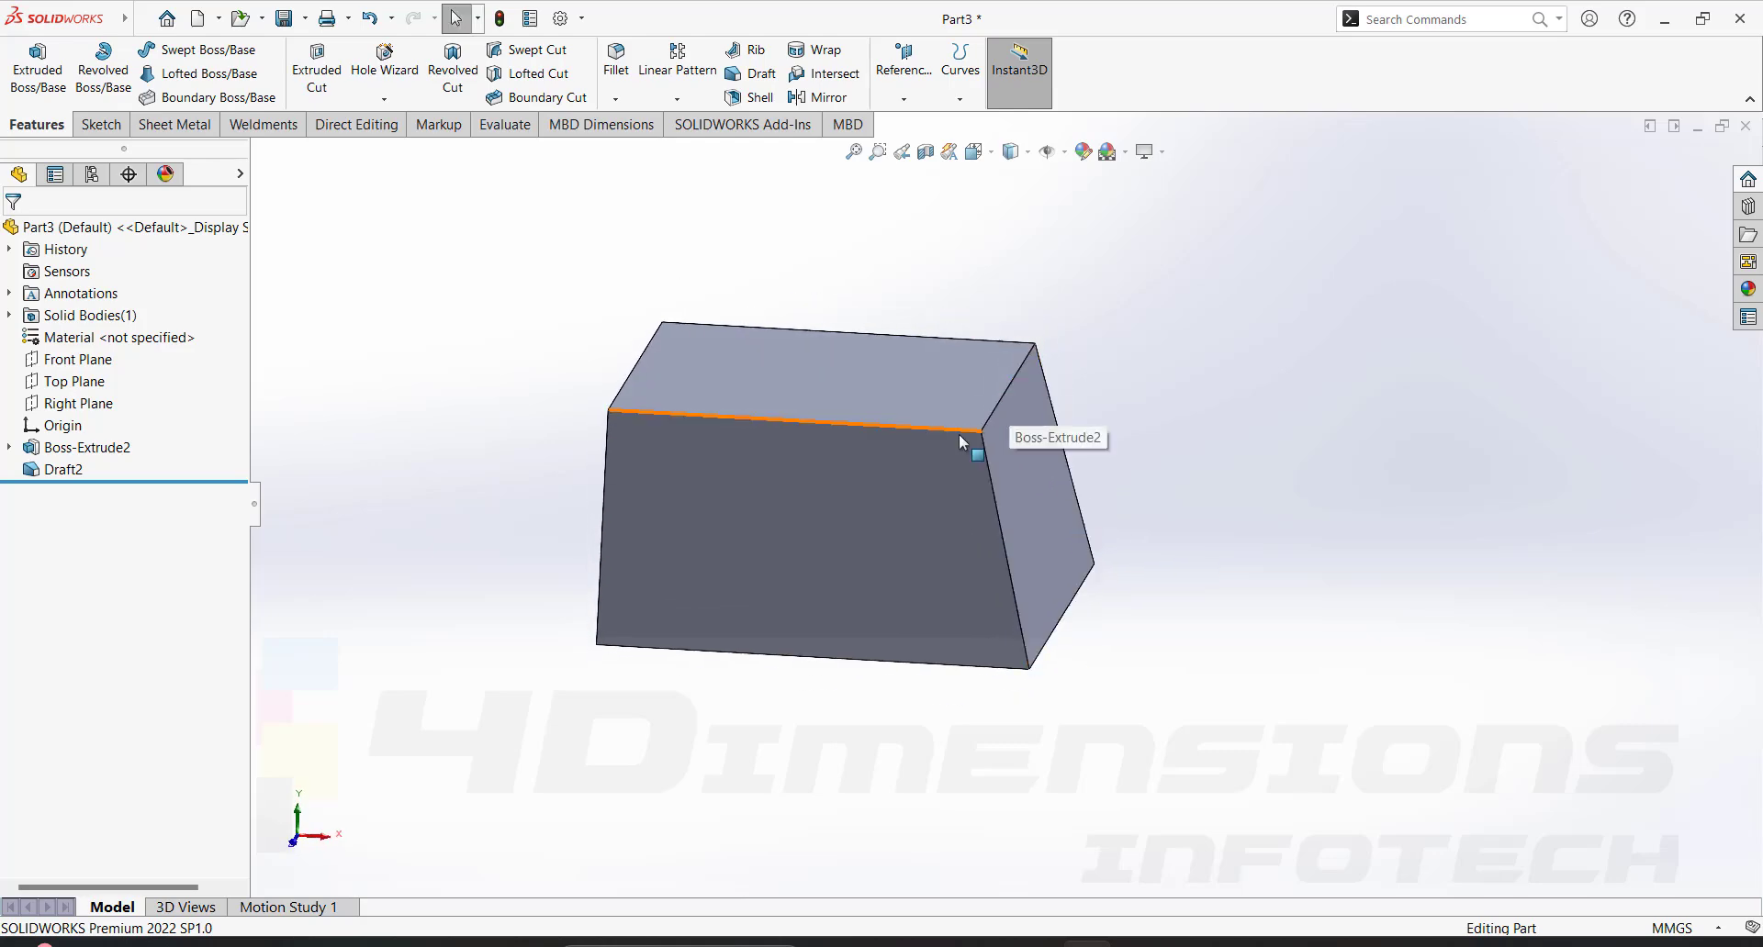
Edit the draft feature to reverse its pull direction from the top face, accept it, and inspect the drafted sides.
{"action": "left_click", "coordinate": [64, 469]}
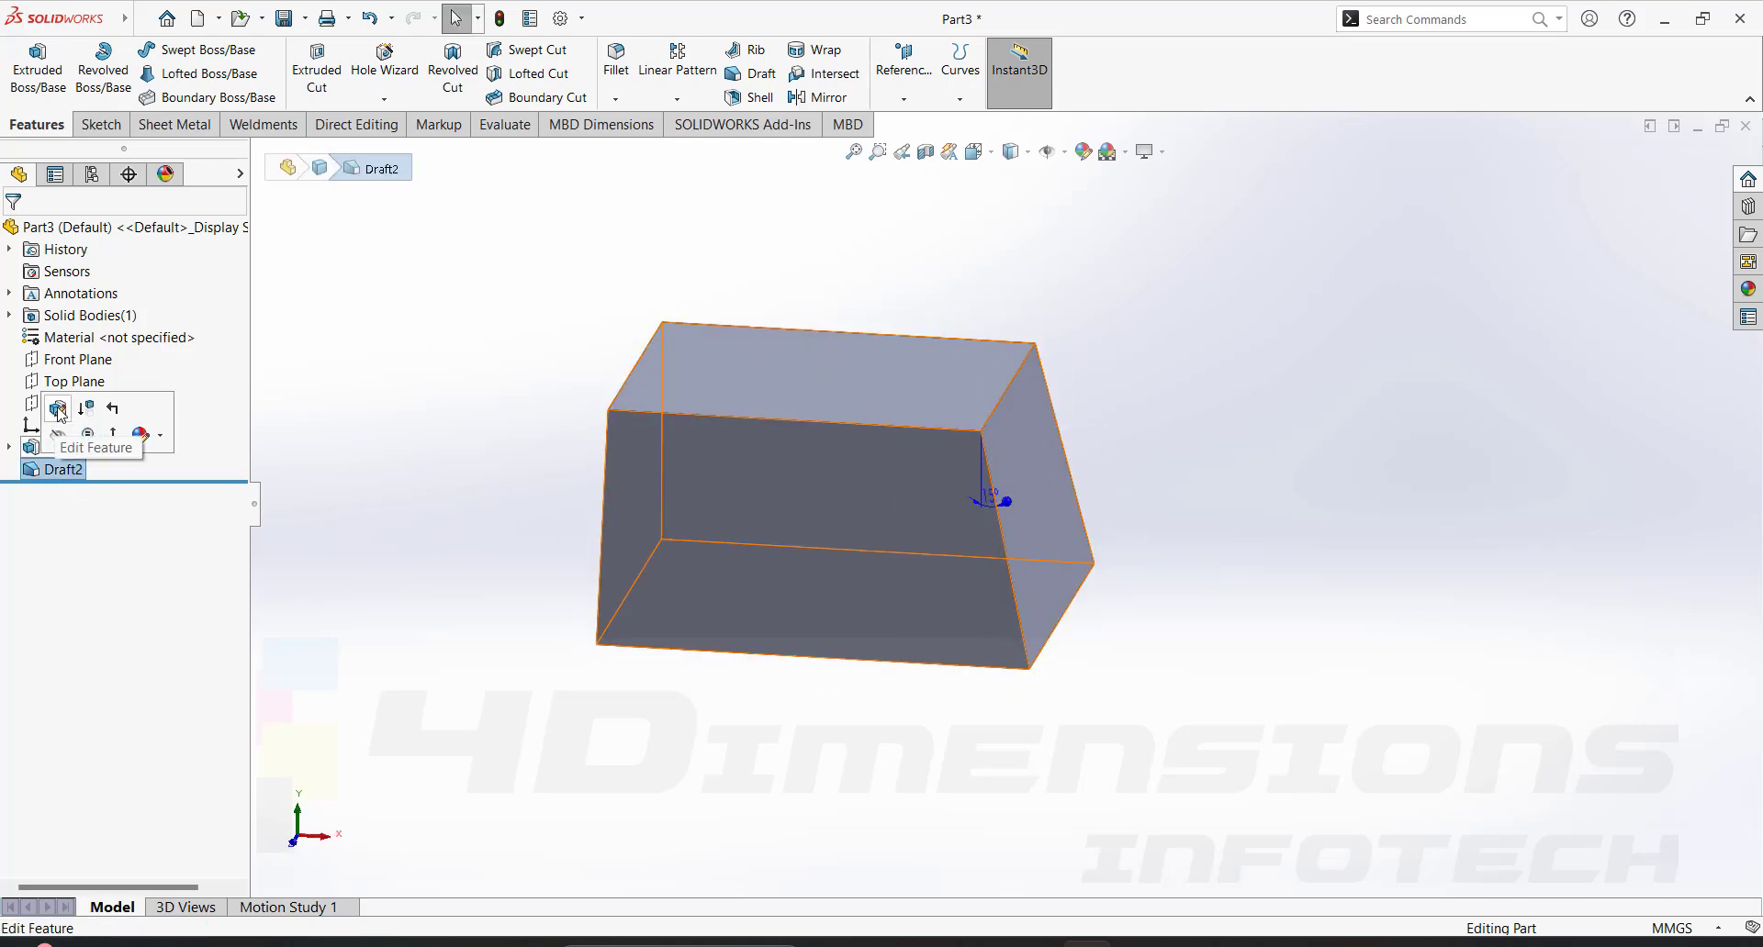
{"action": "left_click", "coordinate": [57, 409]}
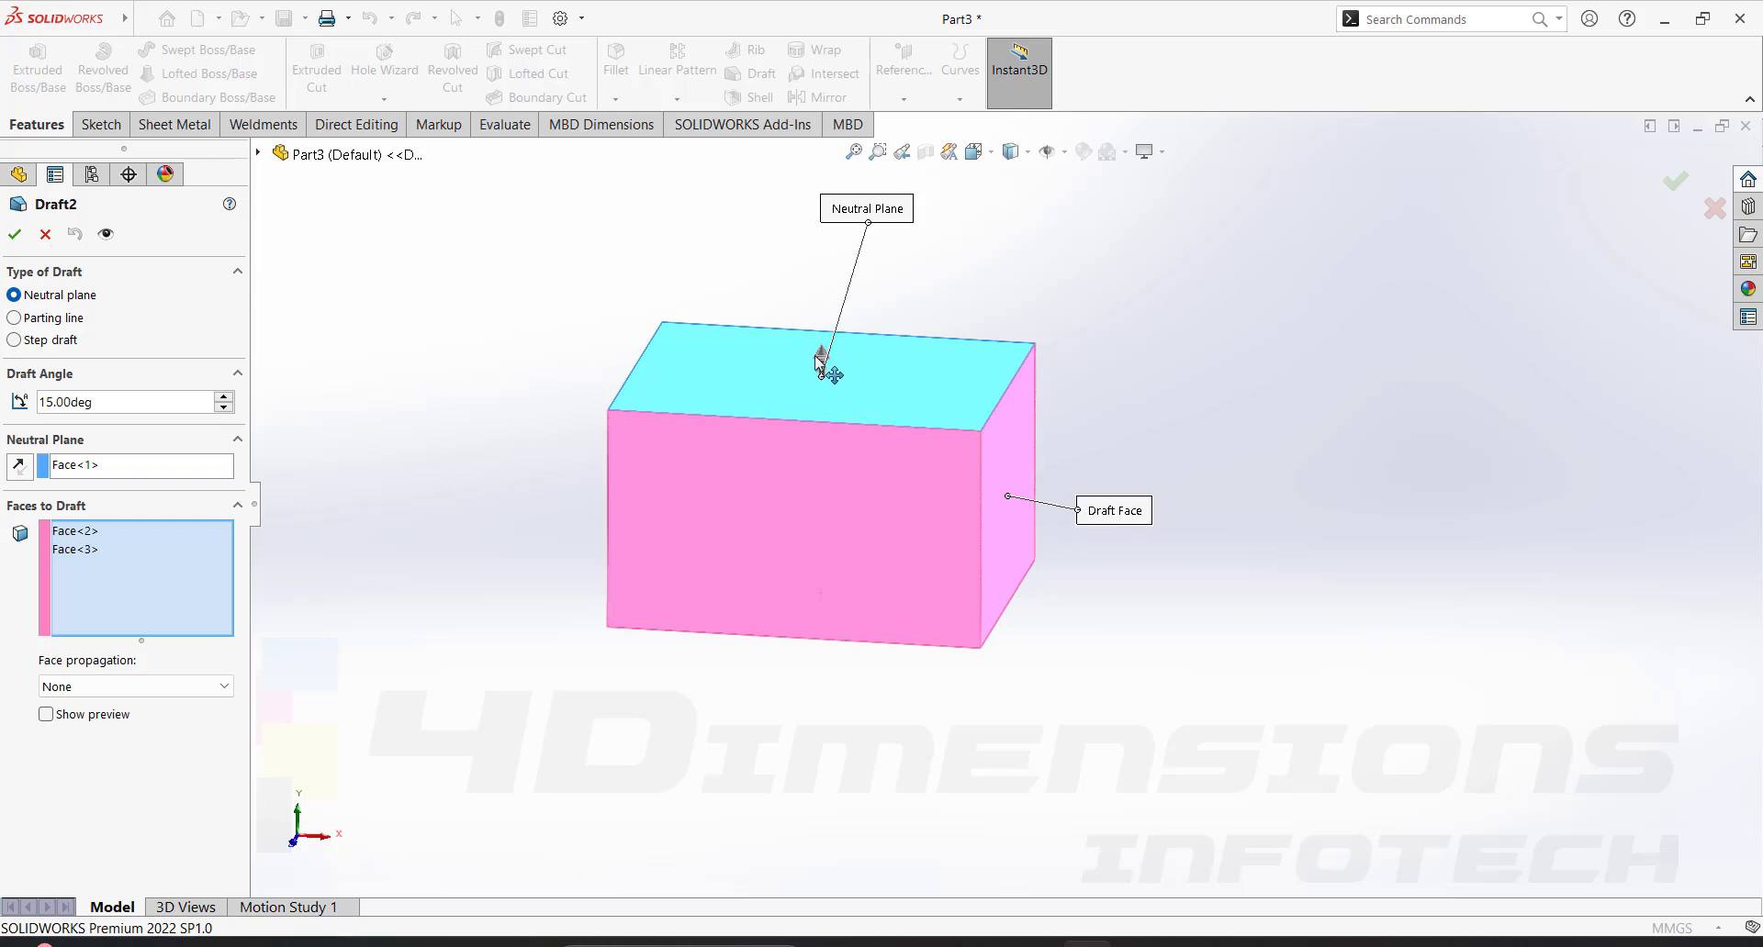
{"action": "left_click", "coordinate": [19, 469]}
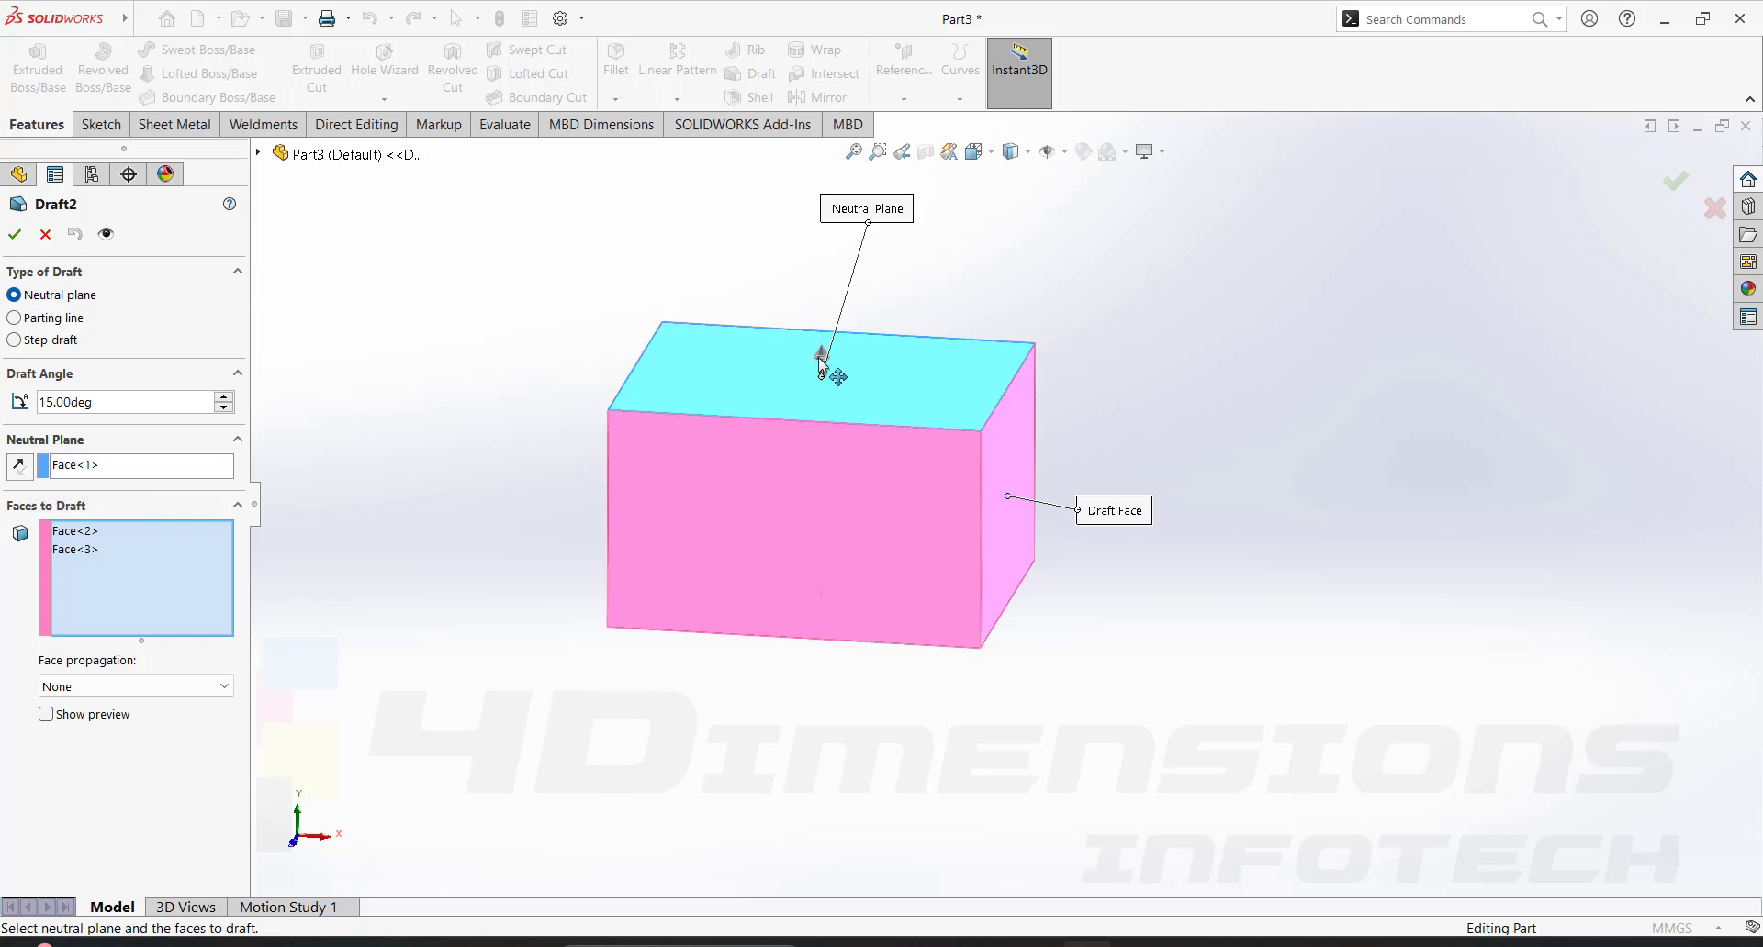
{"action": "scroll", "coordinate": [955, 478], "scroll_direction": "down", "scroll_amount": 2}
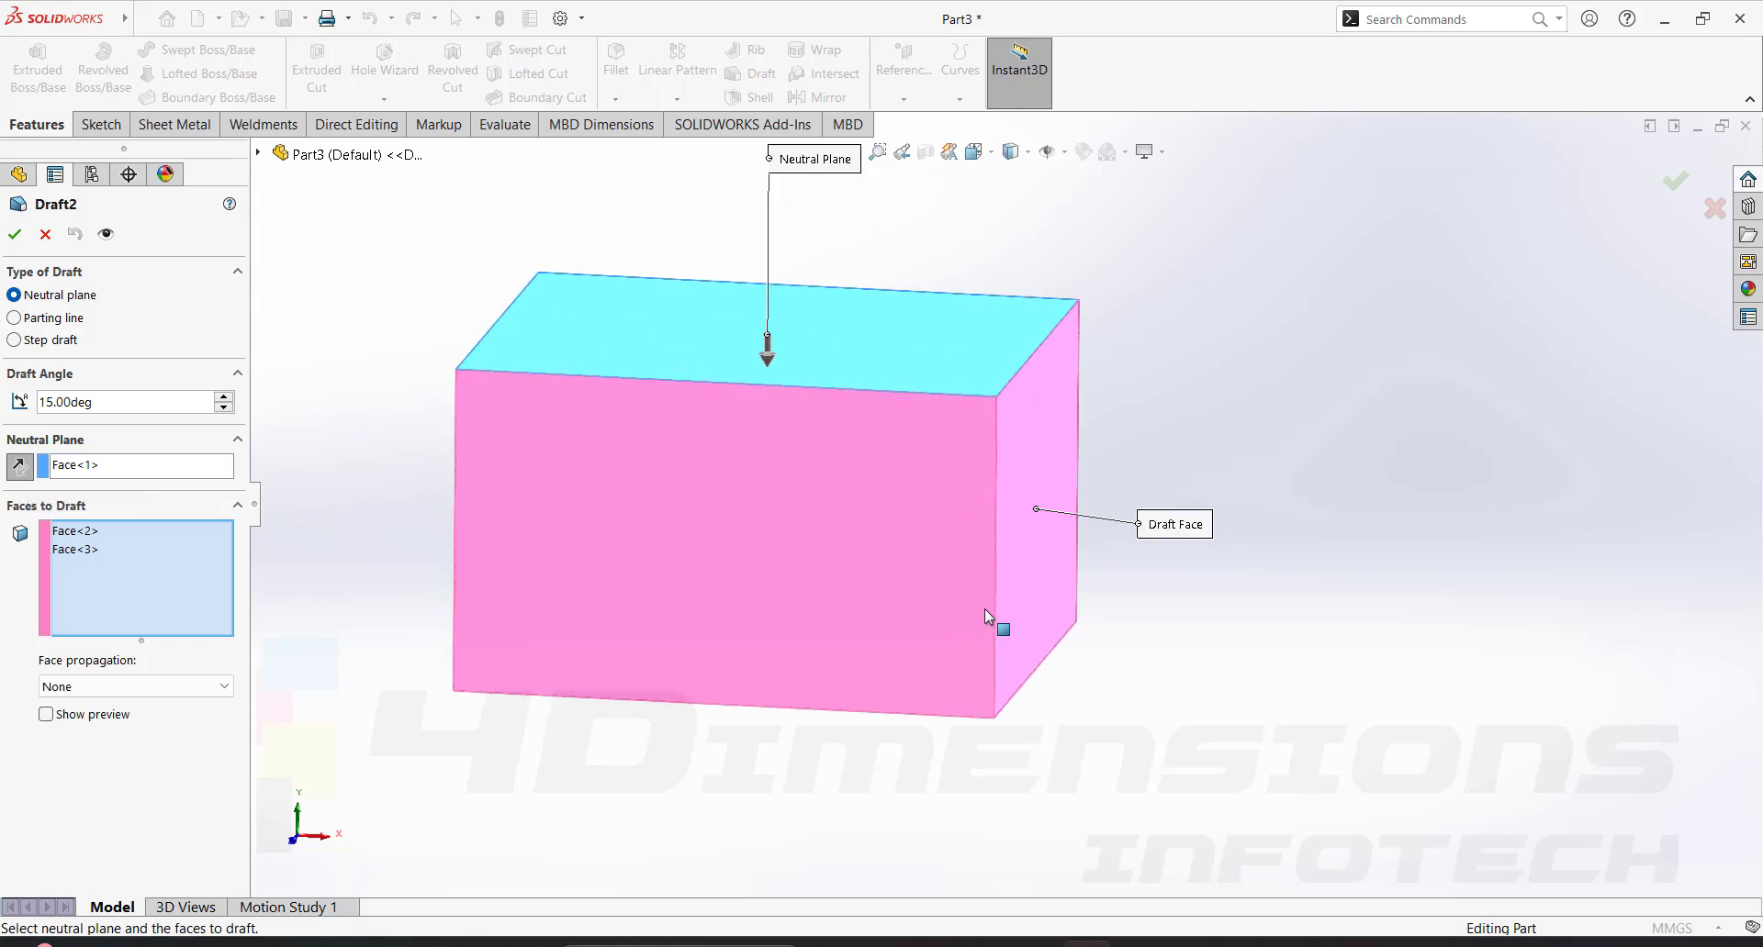
{"action": "key", "text": "Return"}
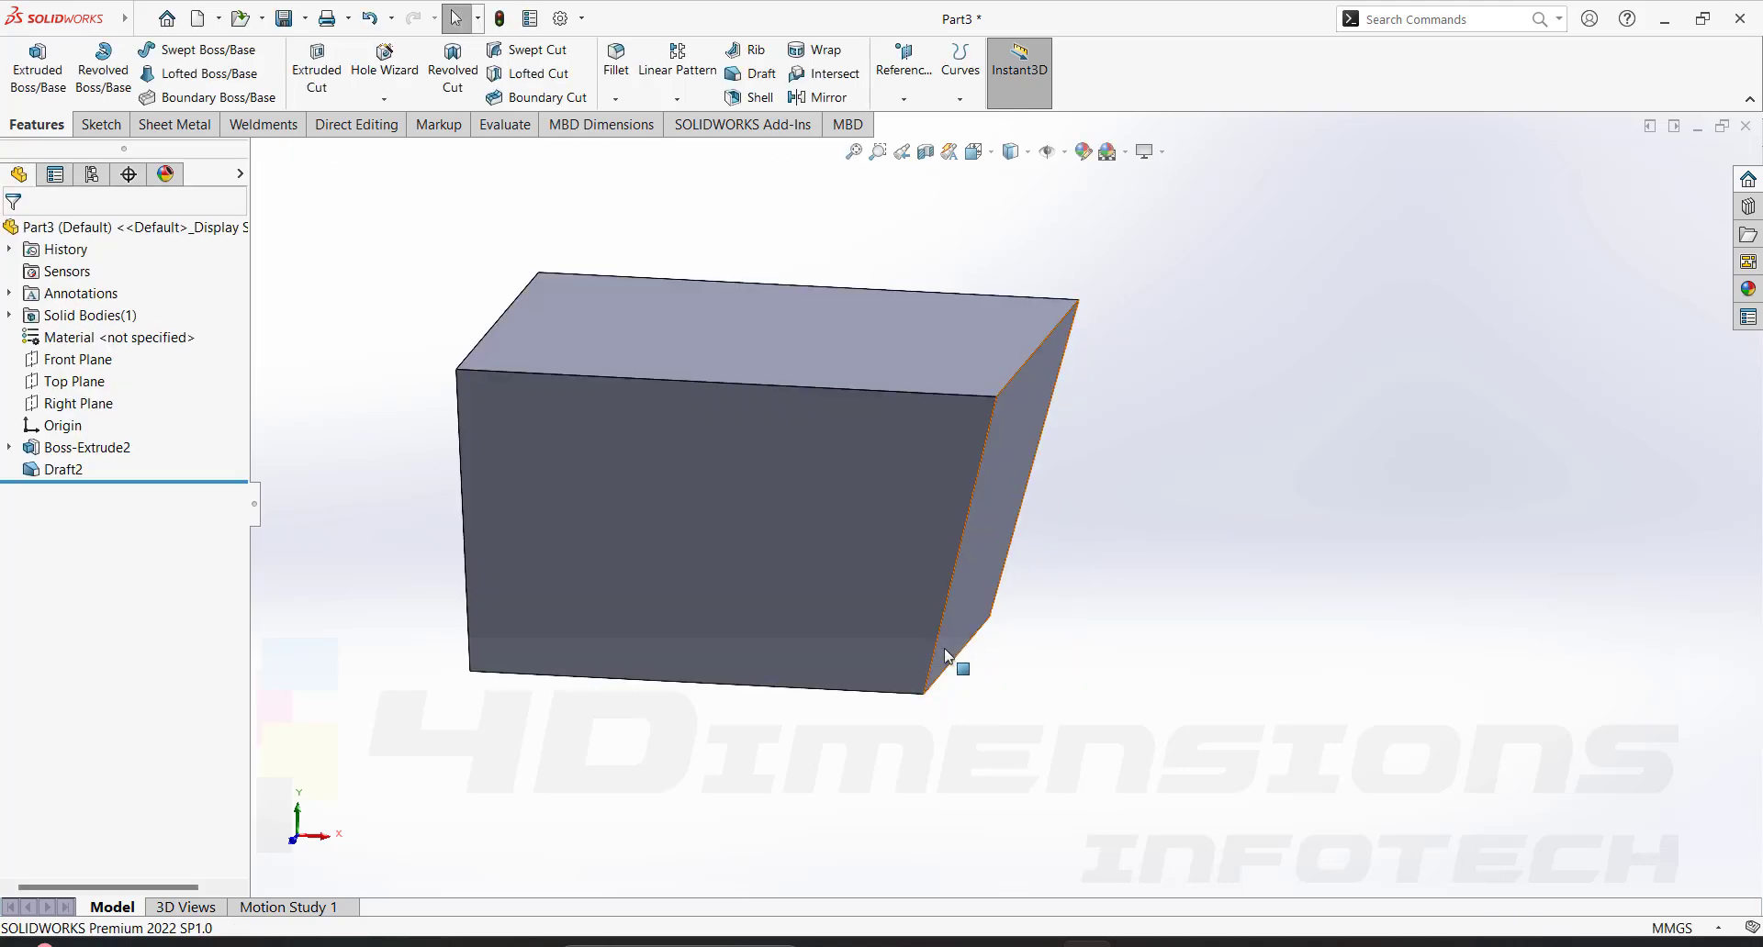
{"action": "middle_click_drag", "start_coordinate": [1023, 406], "coordinate": [1074, 742]}
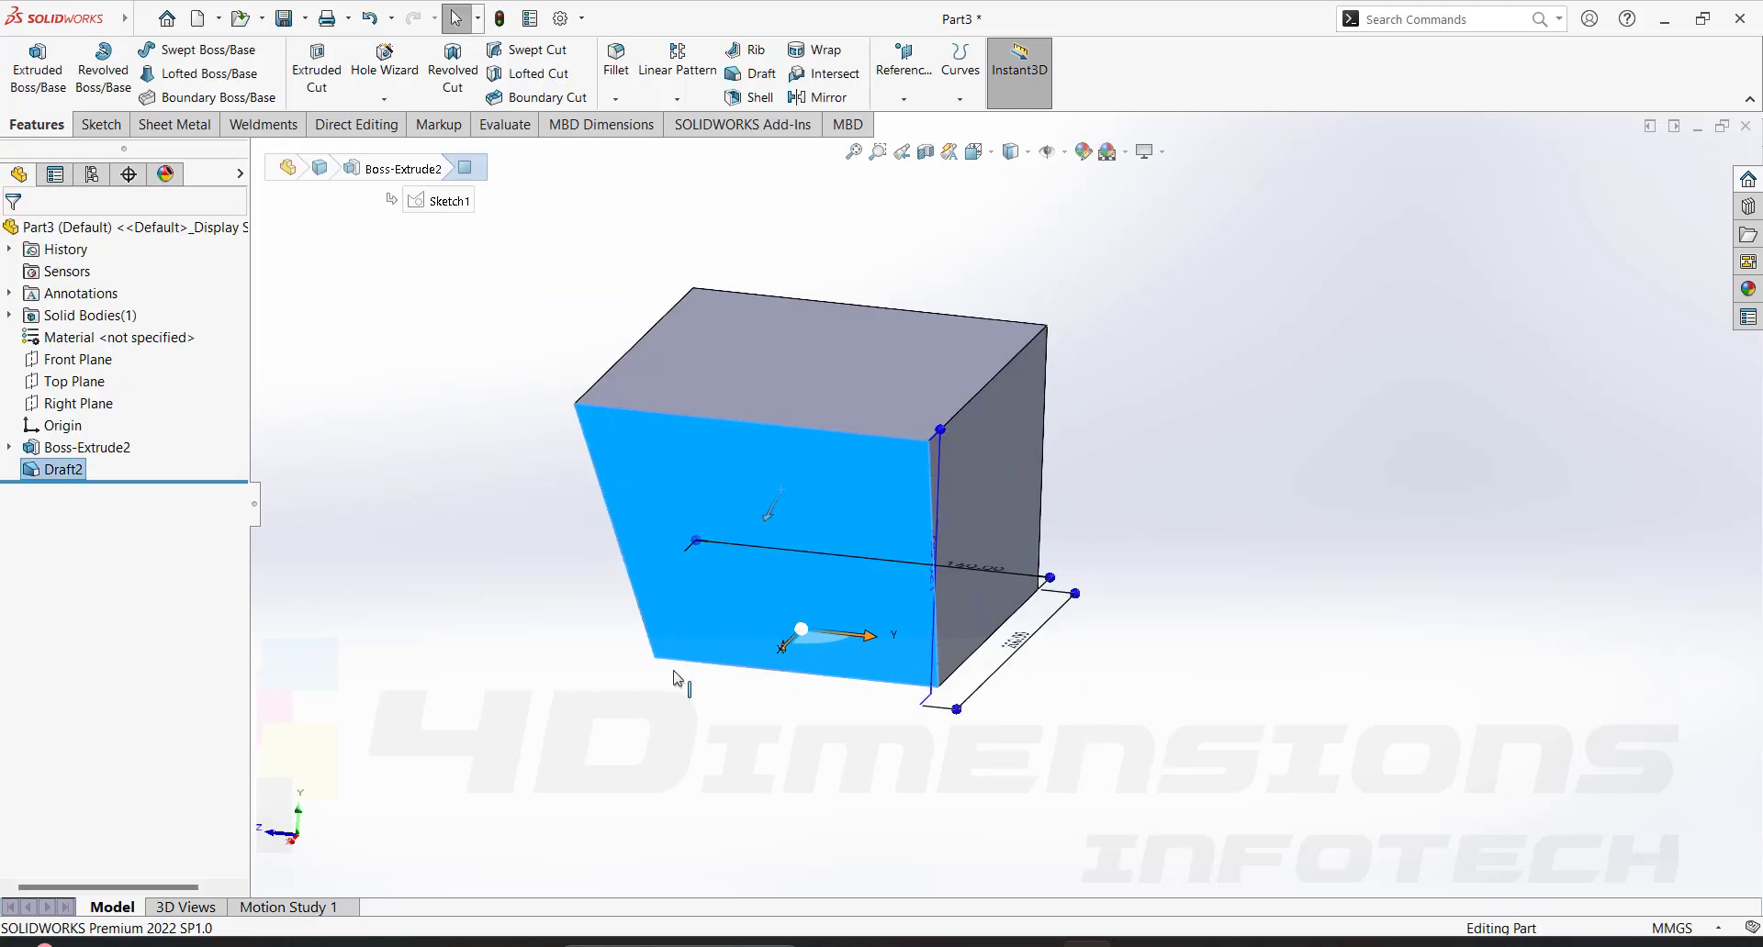
{"action": "middle_click_drag", "start_coordinate": [681, 684], "coordinate": [958, 750]}
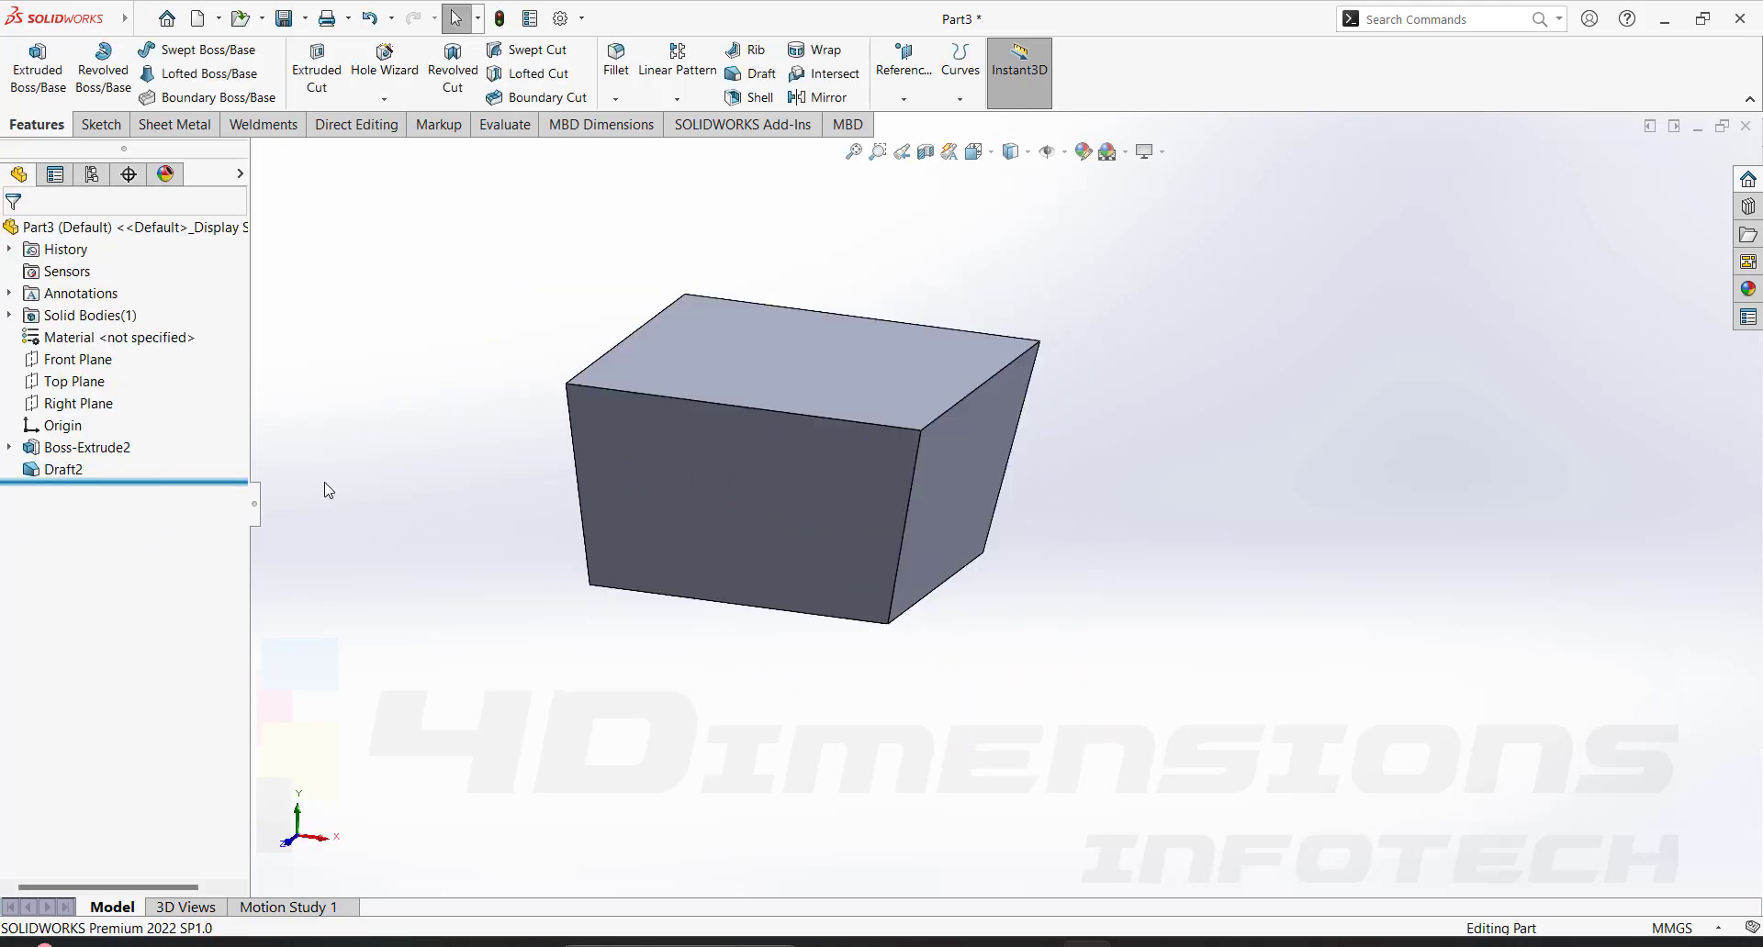
{"action": "scroll", "coordinate": [812, 493], "scroll_direction": "down", "scroll_amount": 2}
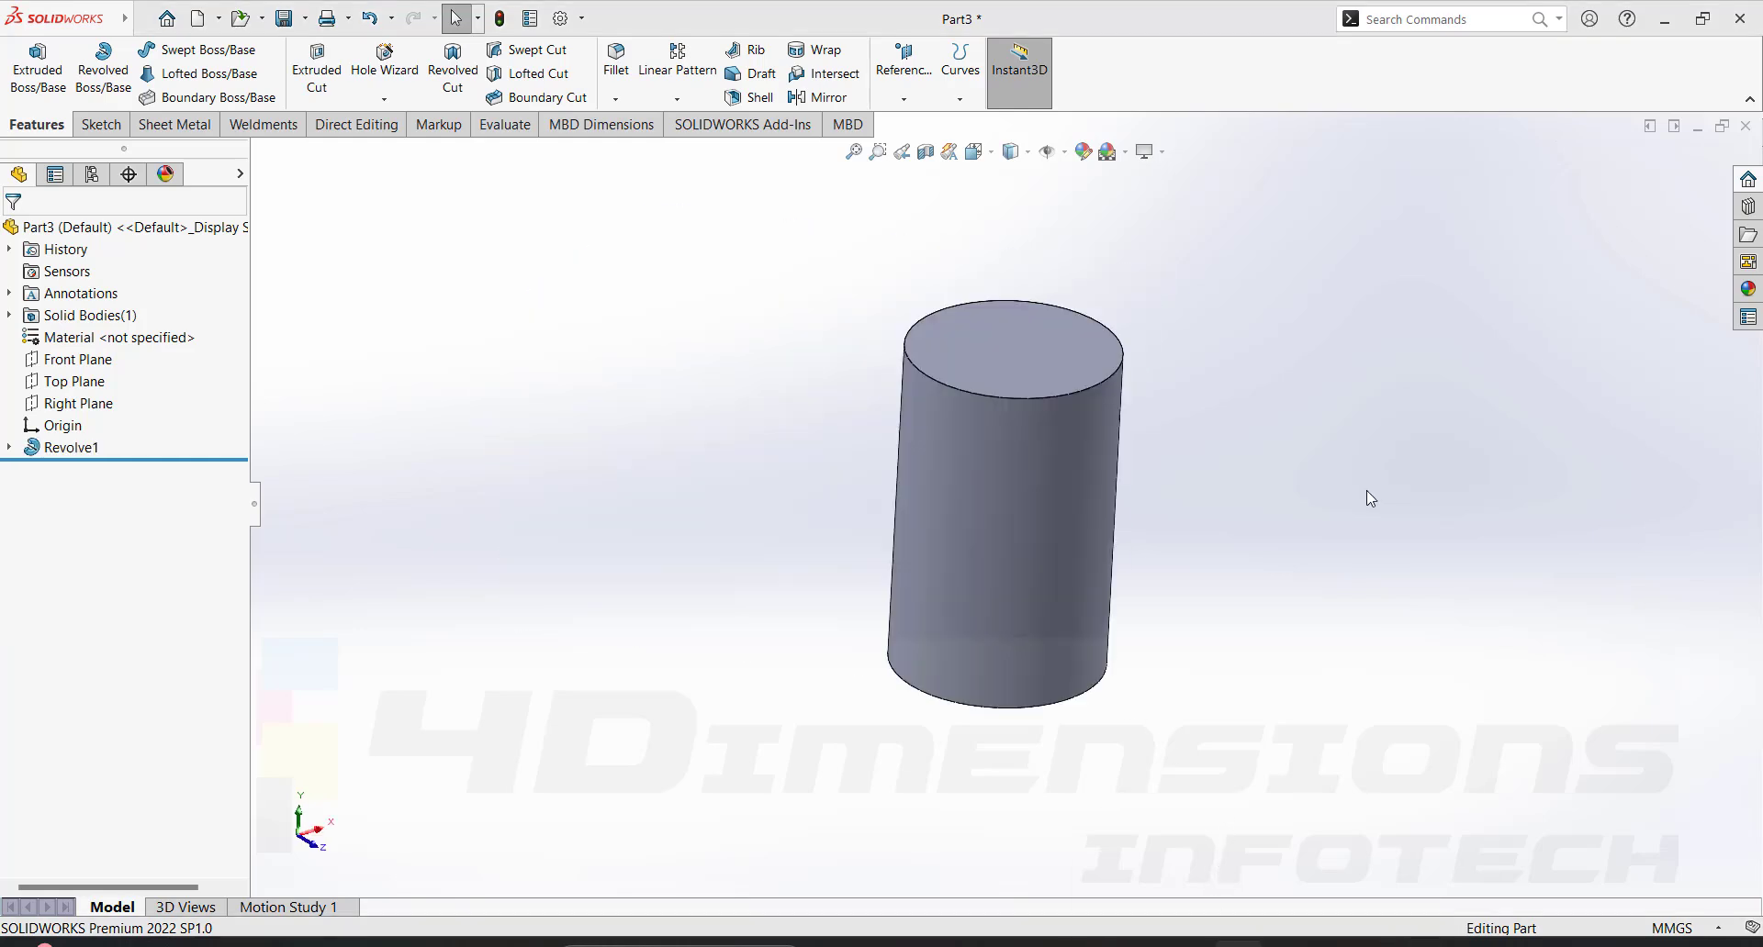
Create a reference plane offset 90 mm from the Front Plane, in front of the revolved cylinder.
{"action": "middle_click_drag", "start_coordinate": [1367, 491], "coordinate": [1235, 381]}
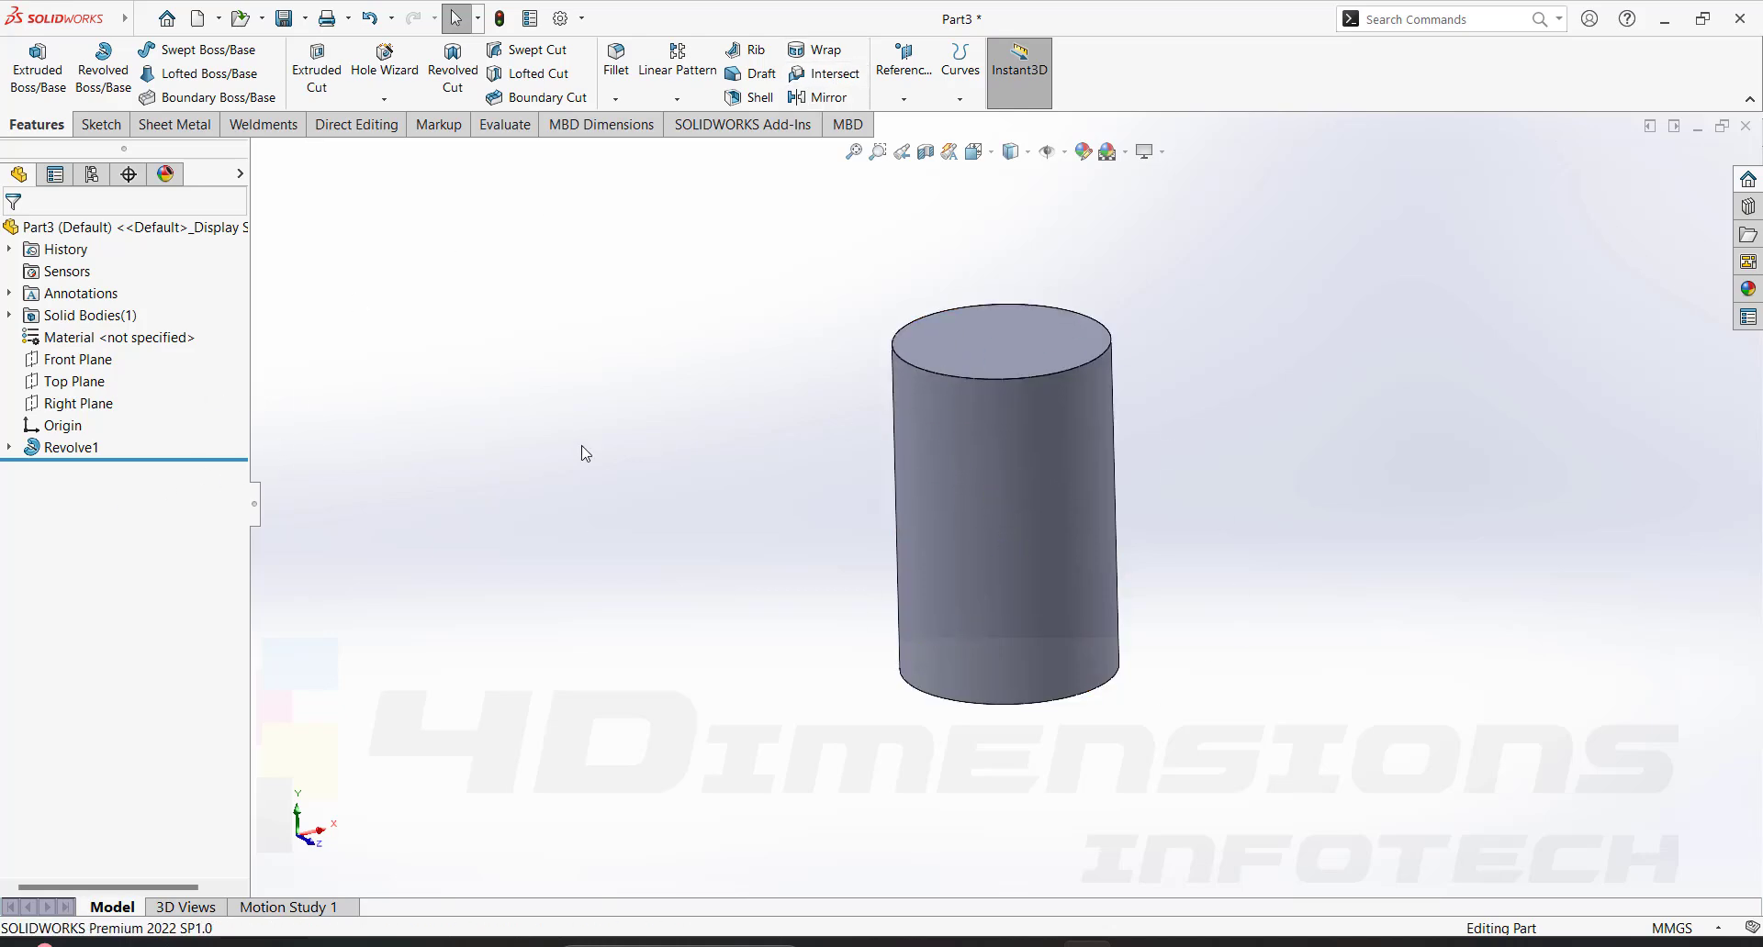
{"action": "left_click", "coordinate": [92, 360]}
{"action": "left_click", "coordinate": [903, 73]}
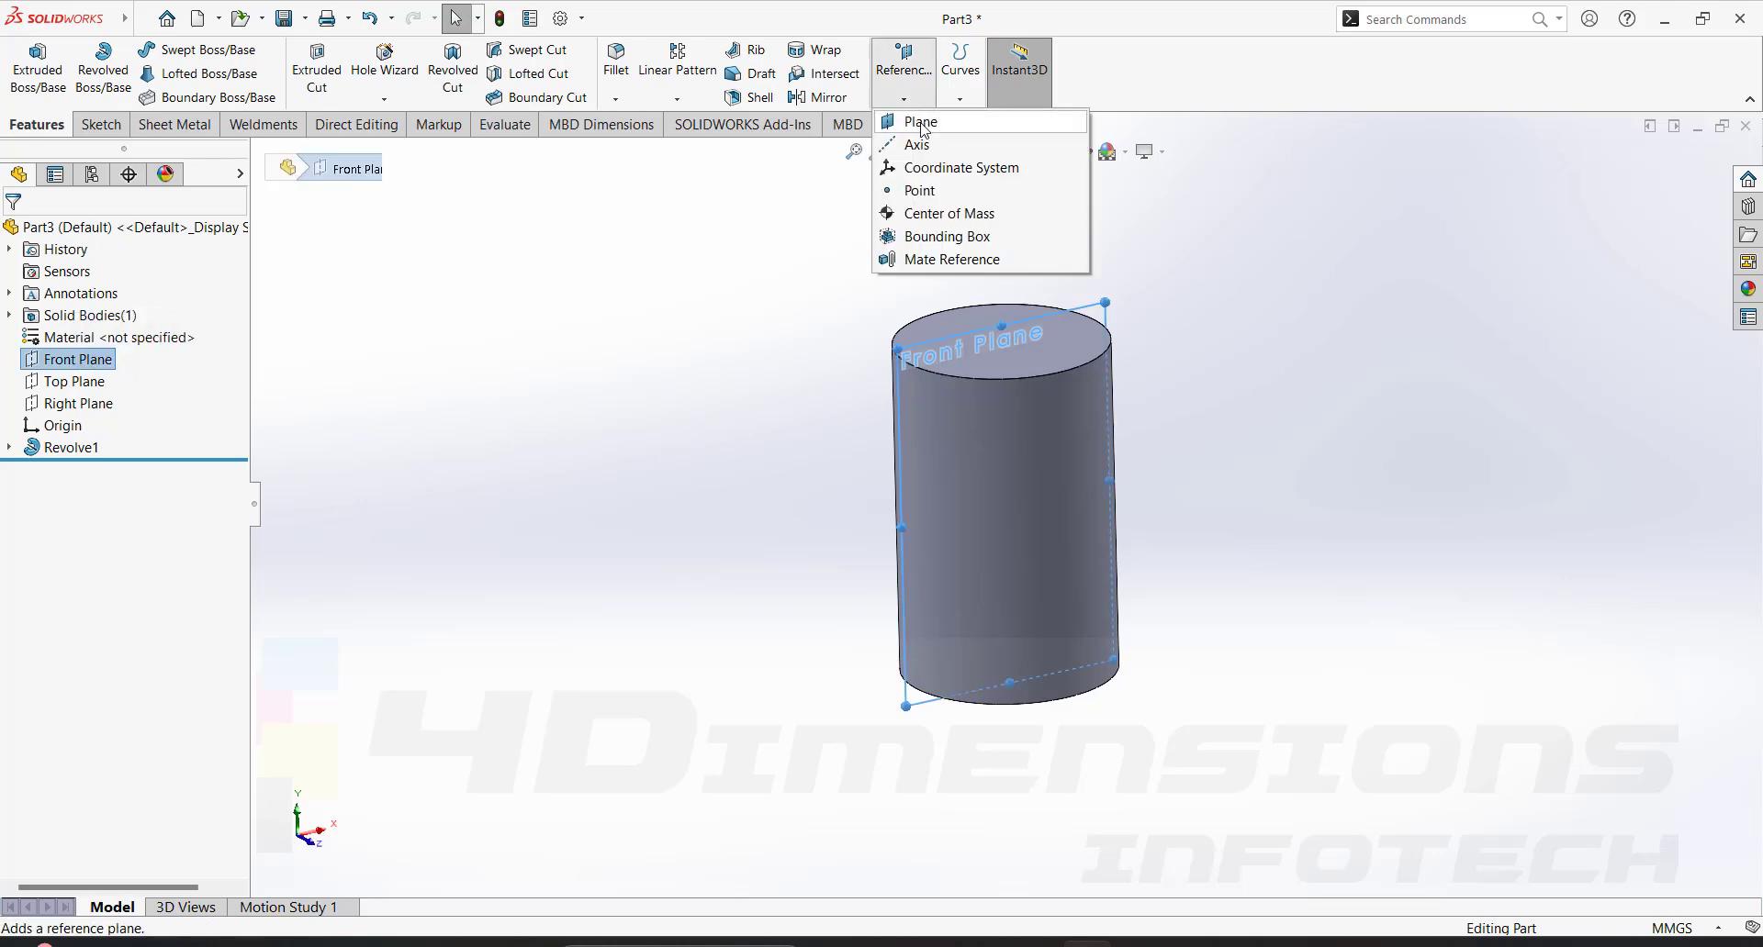
{"action": "left_click", "coordinate": [921, 124]}
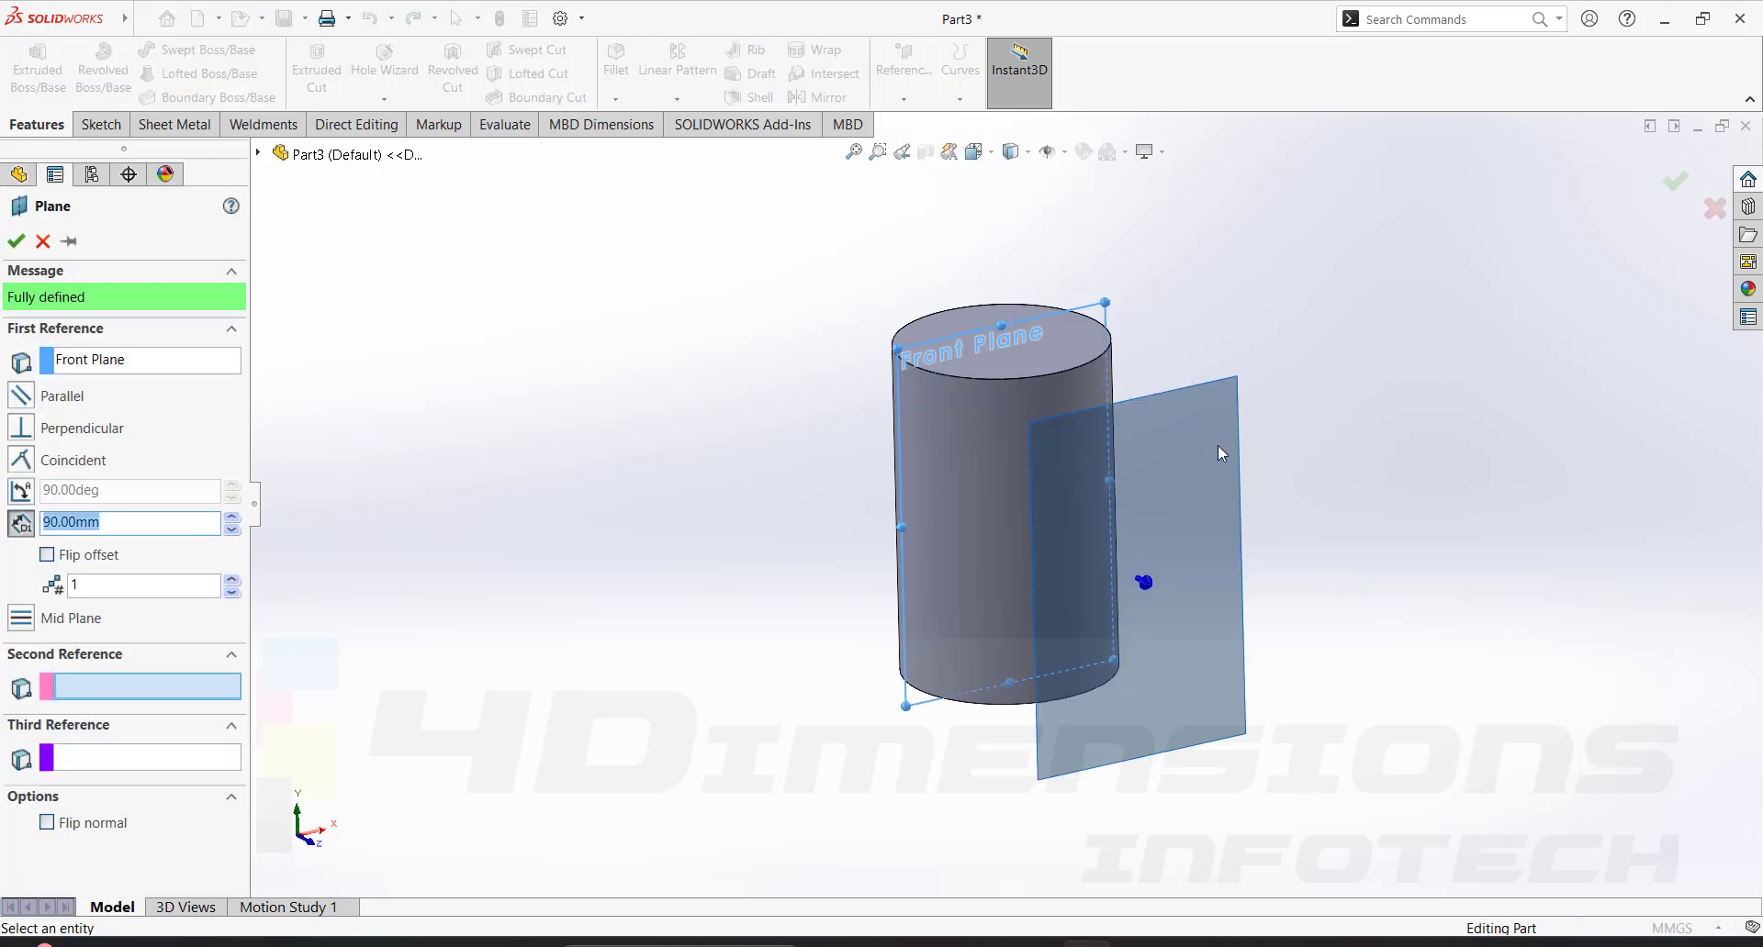
{"action": "left_click", "coordinate": [15, 240]}
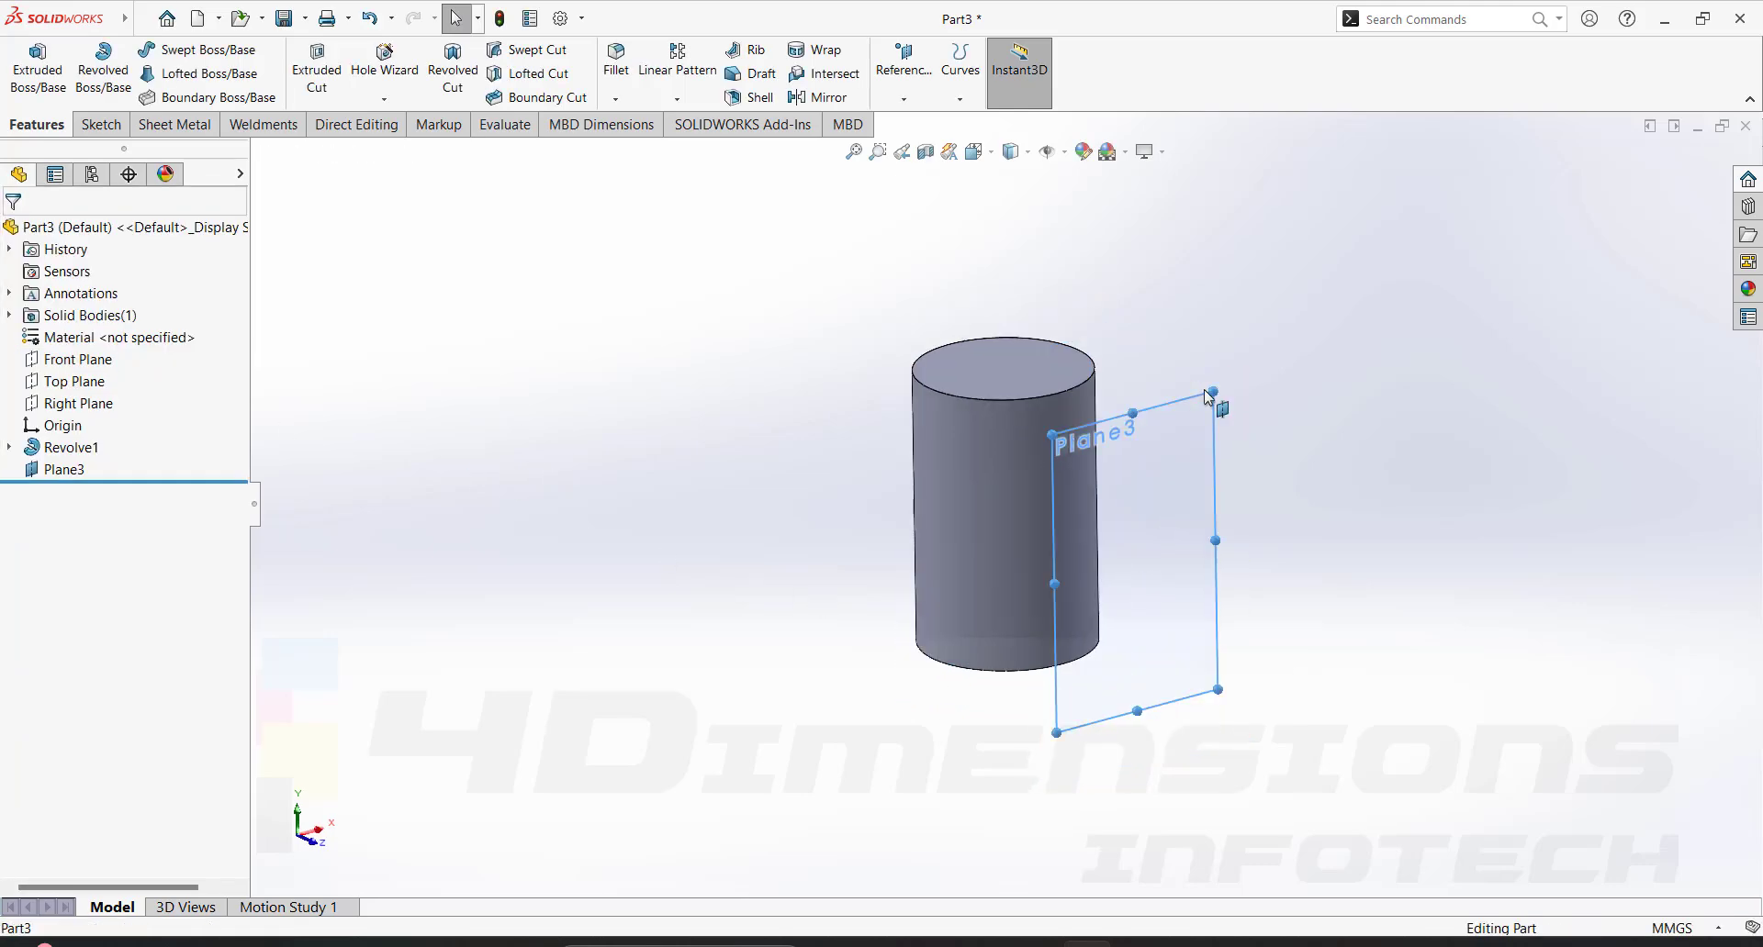
Start a sketch on the offset plane and place the sketch text "4 Dimensions Infotech" across the middle of the cylinder.
{"action": "left_click", "coordinate": [1208, 397]}
{"action": "left_click", "coordinate": [1284, 336]}
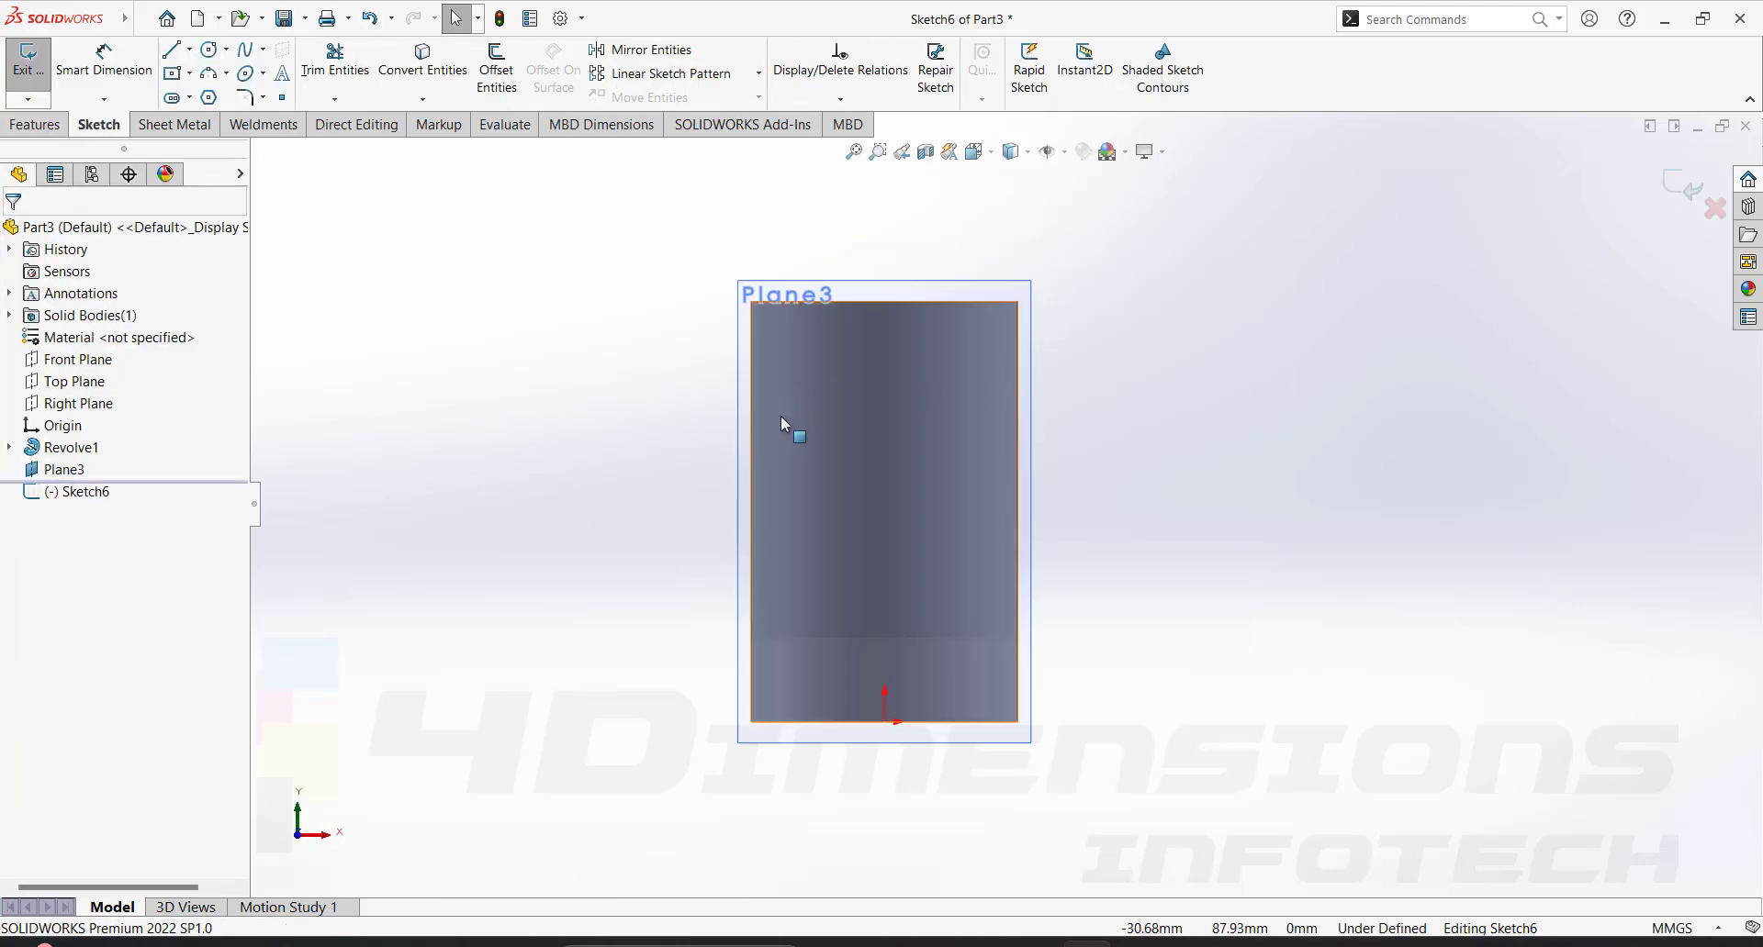
{"action": "left_click", "coordinate": [282, 74]}
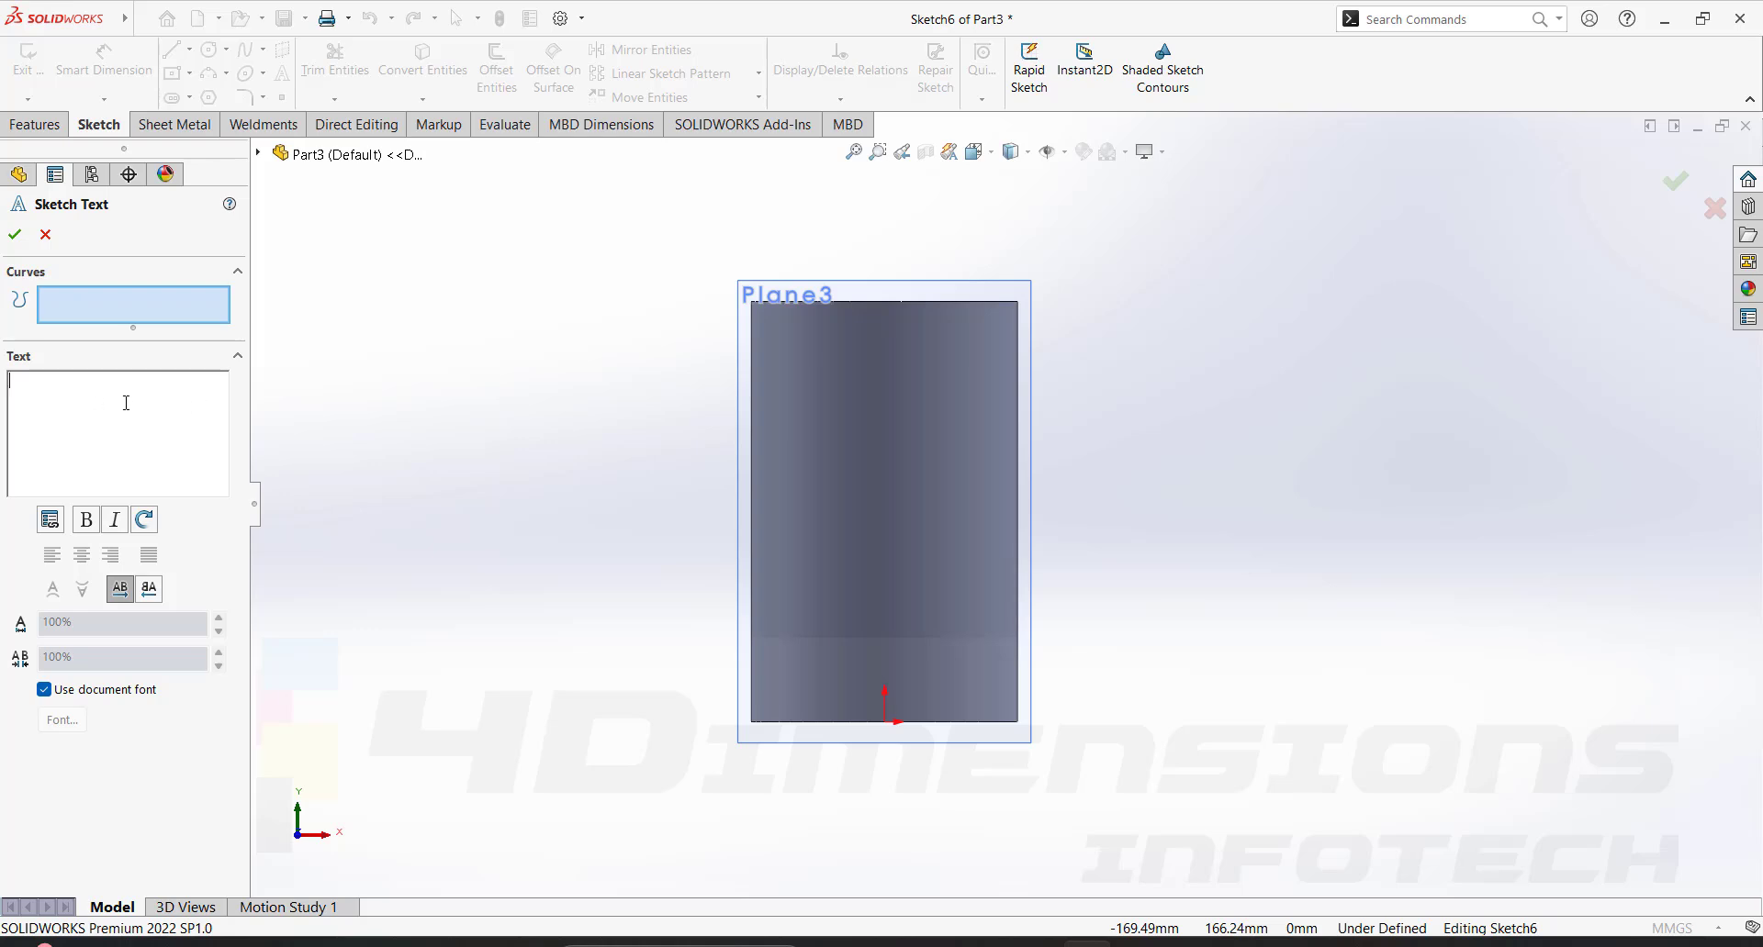
{"action": "type", "text": "4 Dimensions Infotech"}
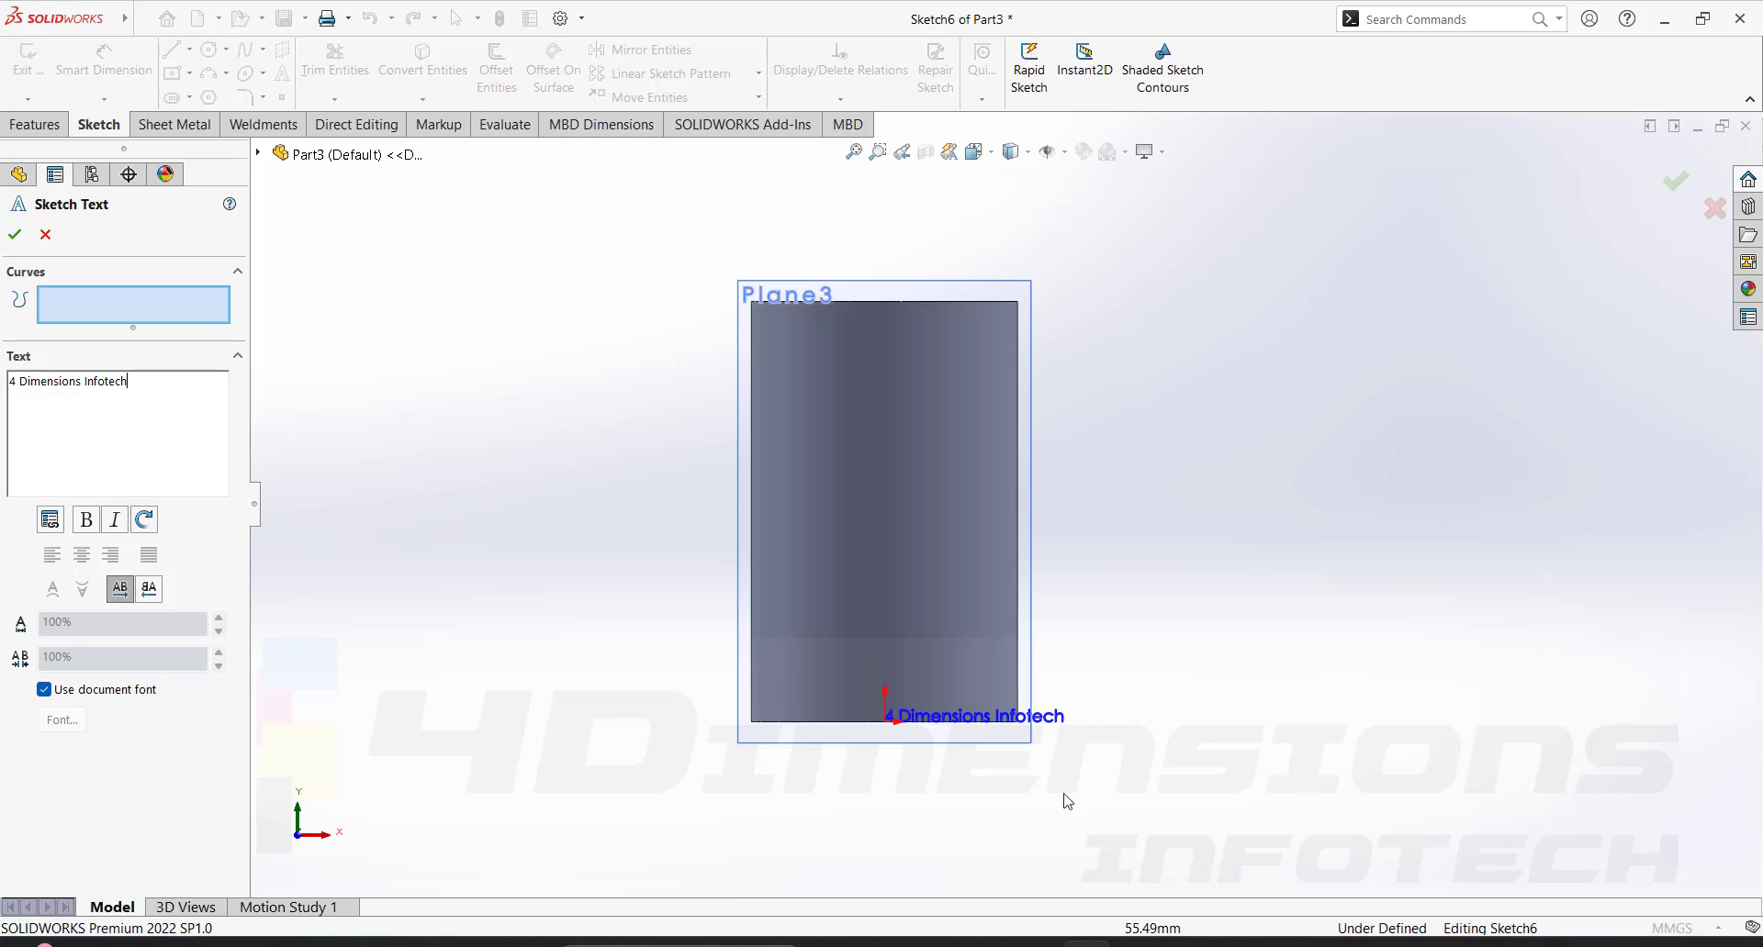
{"action": "left_click", "coordinate": [819, 498]}
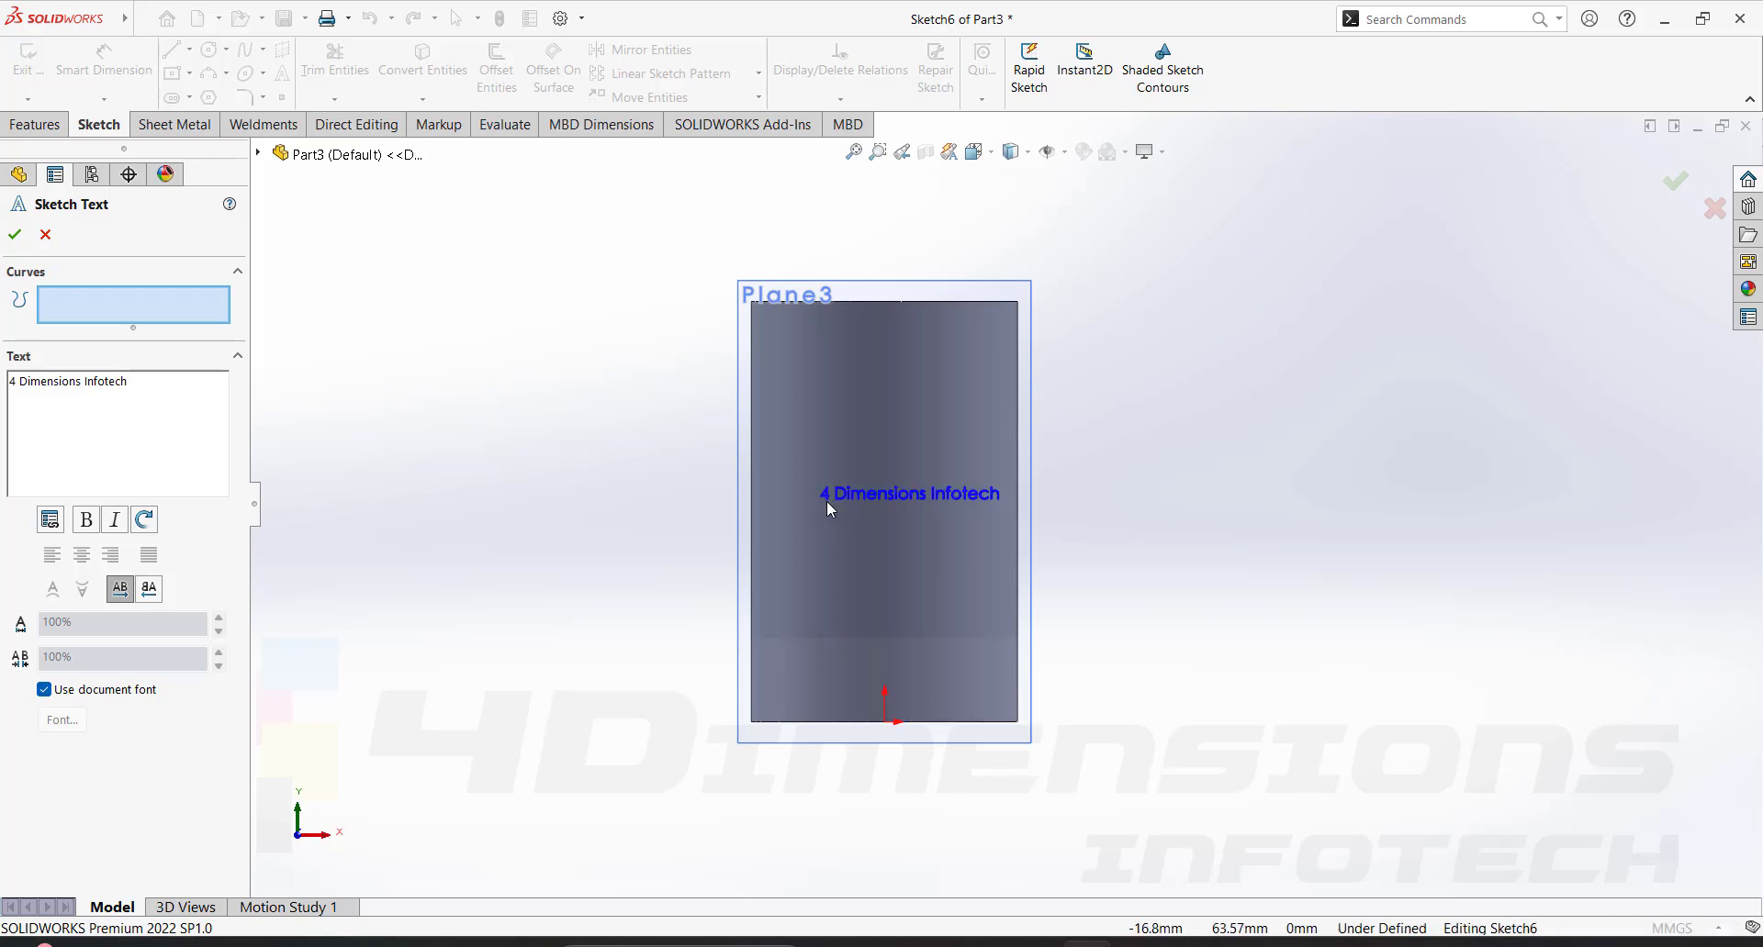
{"action": "left_click", "coordinate": [810, 496]}
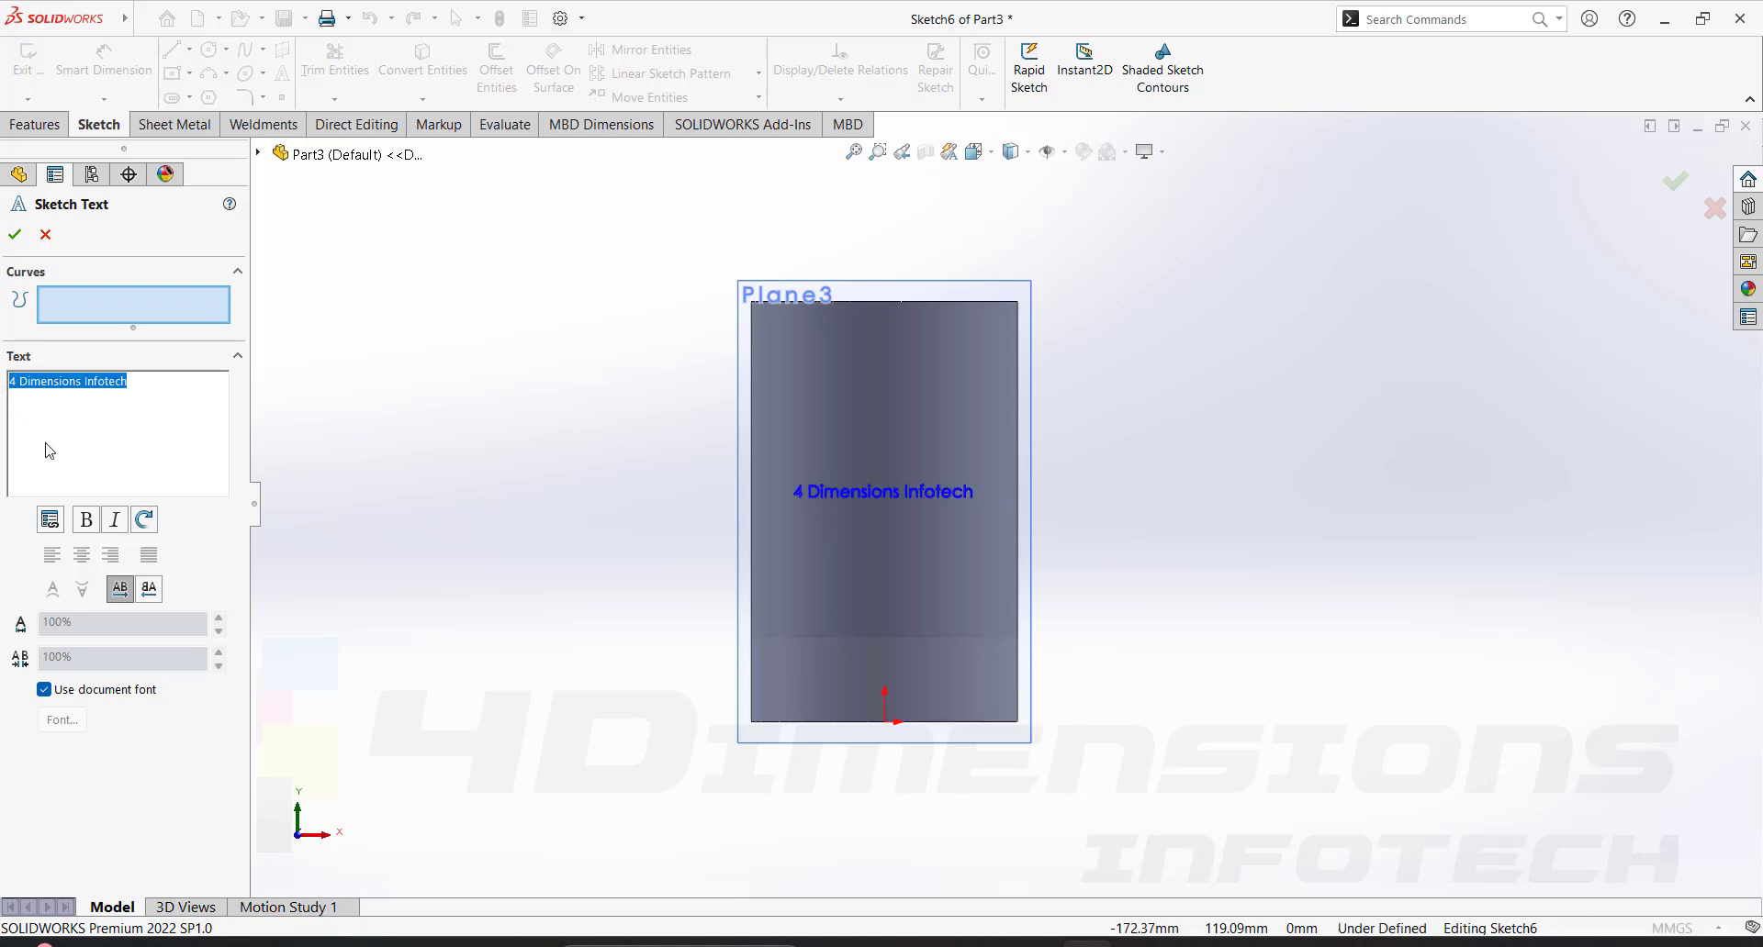
Make the sketch text bold italic, stop using the document font, set its height to 25 points, and move it to the cylinder's side edge.
{"action": "left_click", "coordinate": [88, 528]}
{"action": "left_click", "coordinate": [115, 525]}
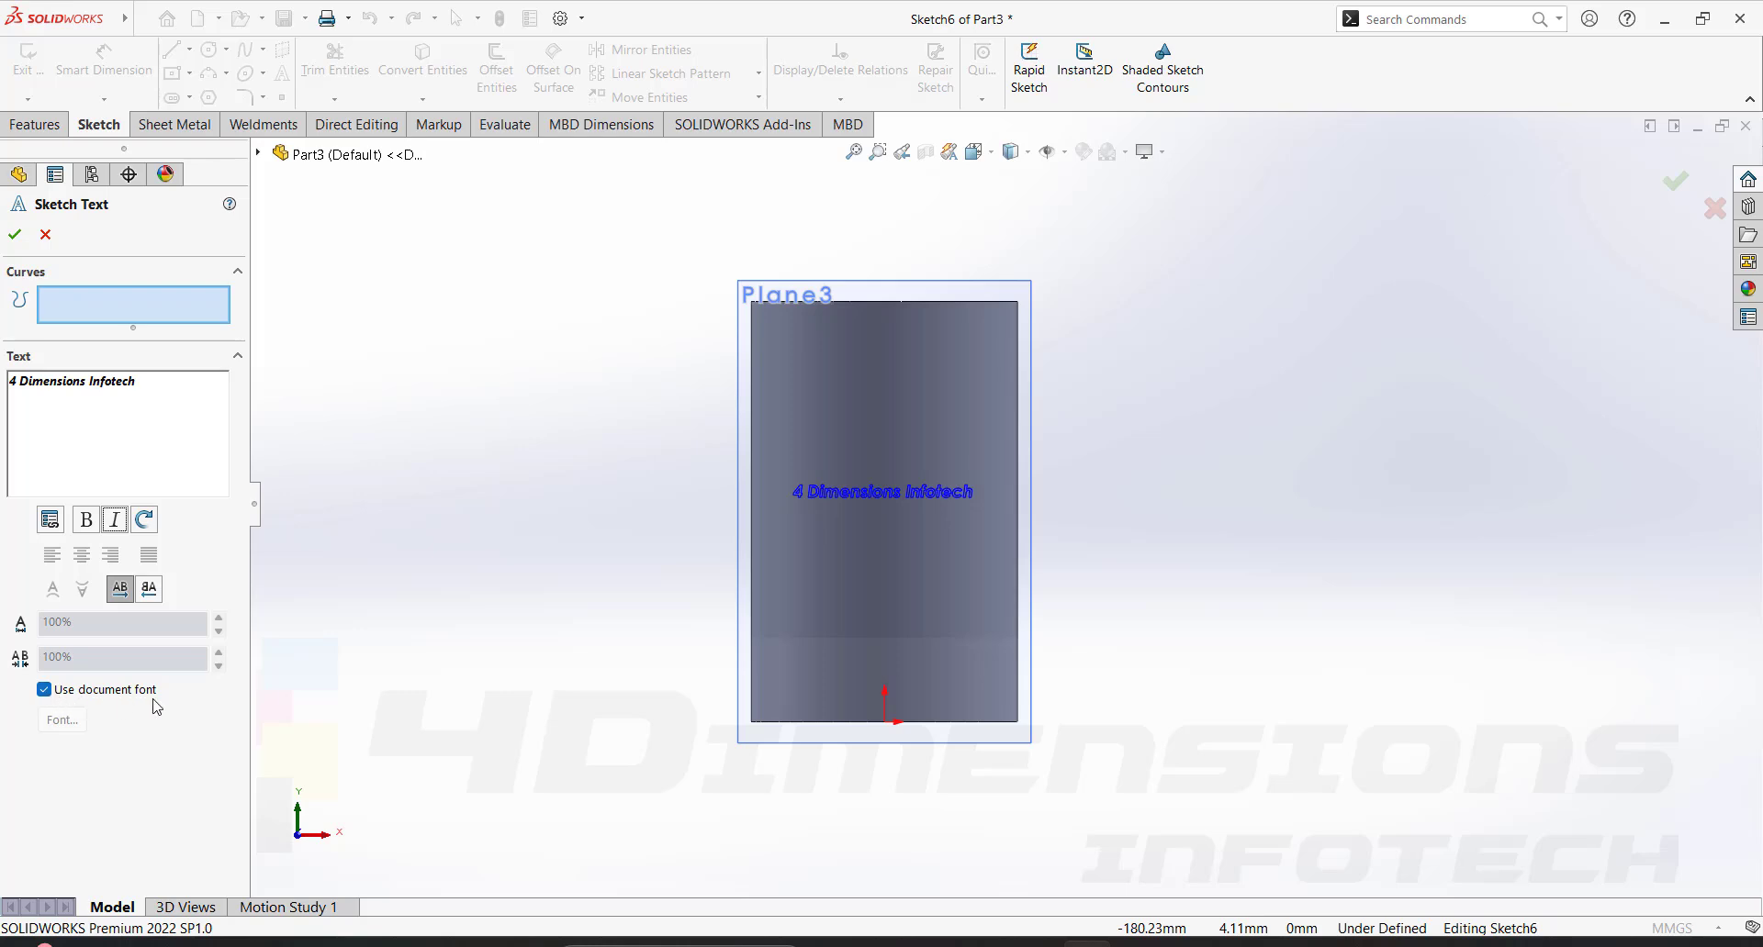
{"action": "left_click", "coordinate": [44, 689]}
{"action": "left_click", "coordinate": [62, 720]}
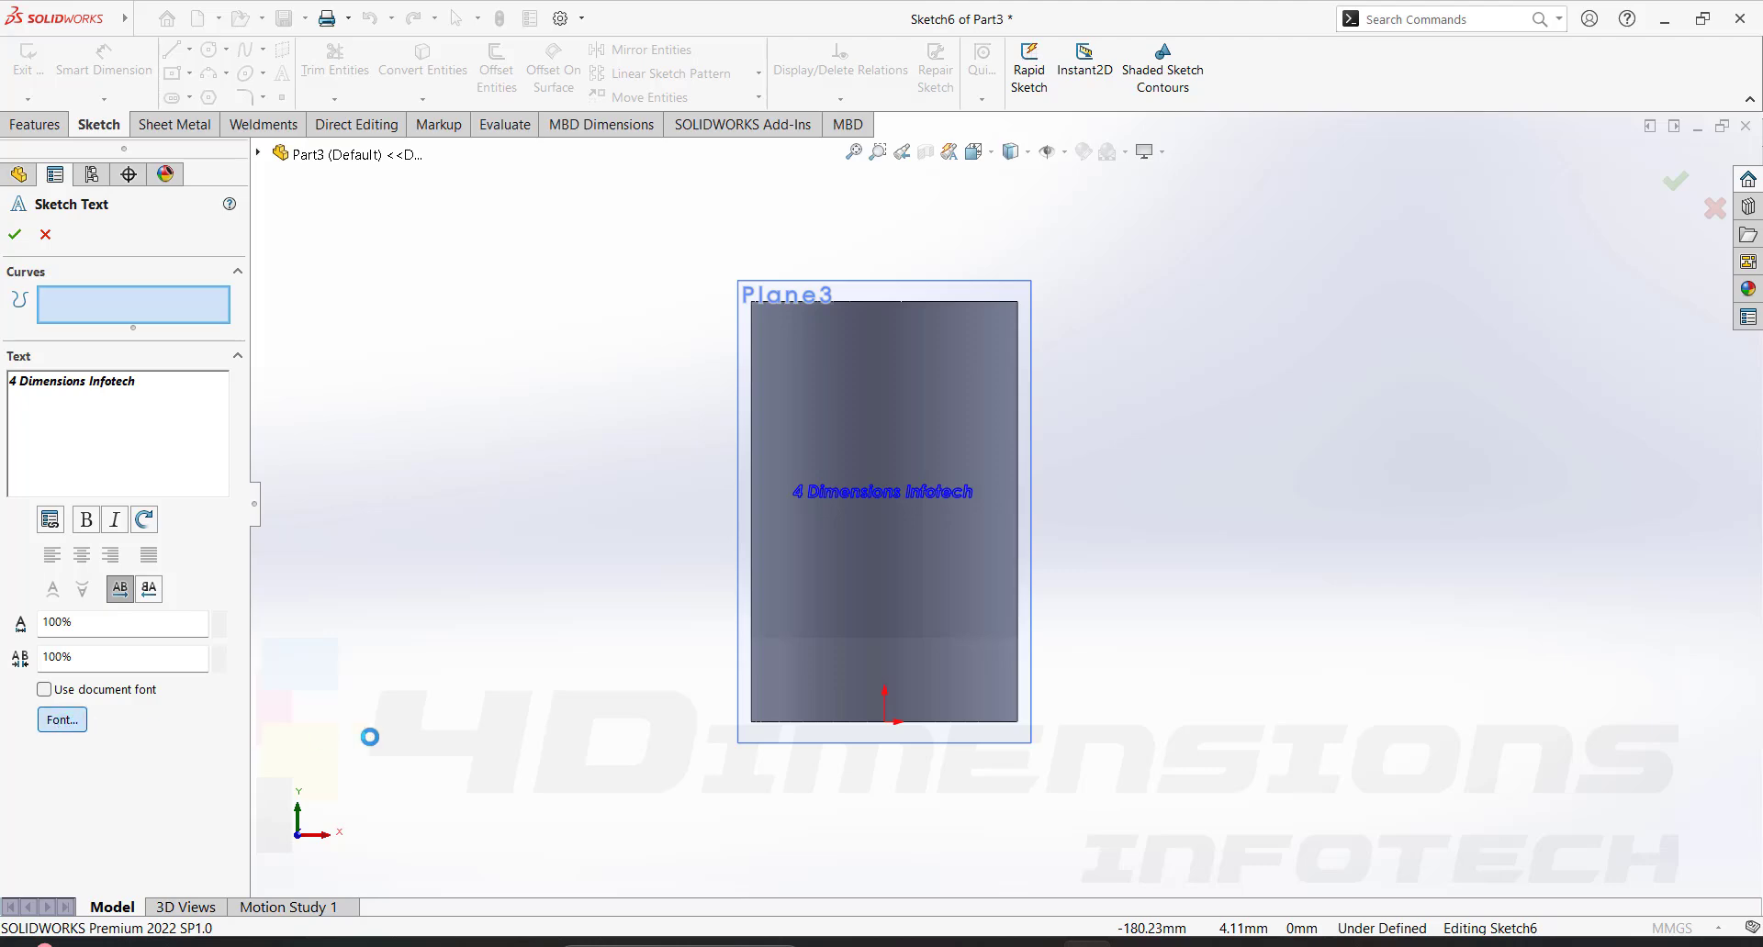
{"action": "left_click", "coordinate": [925, 401]}
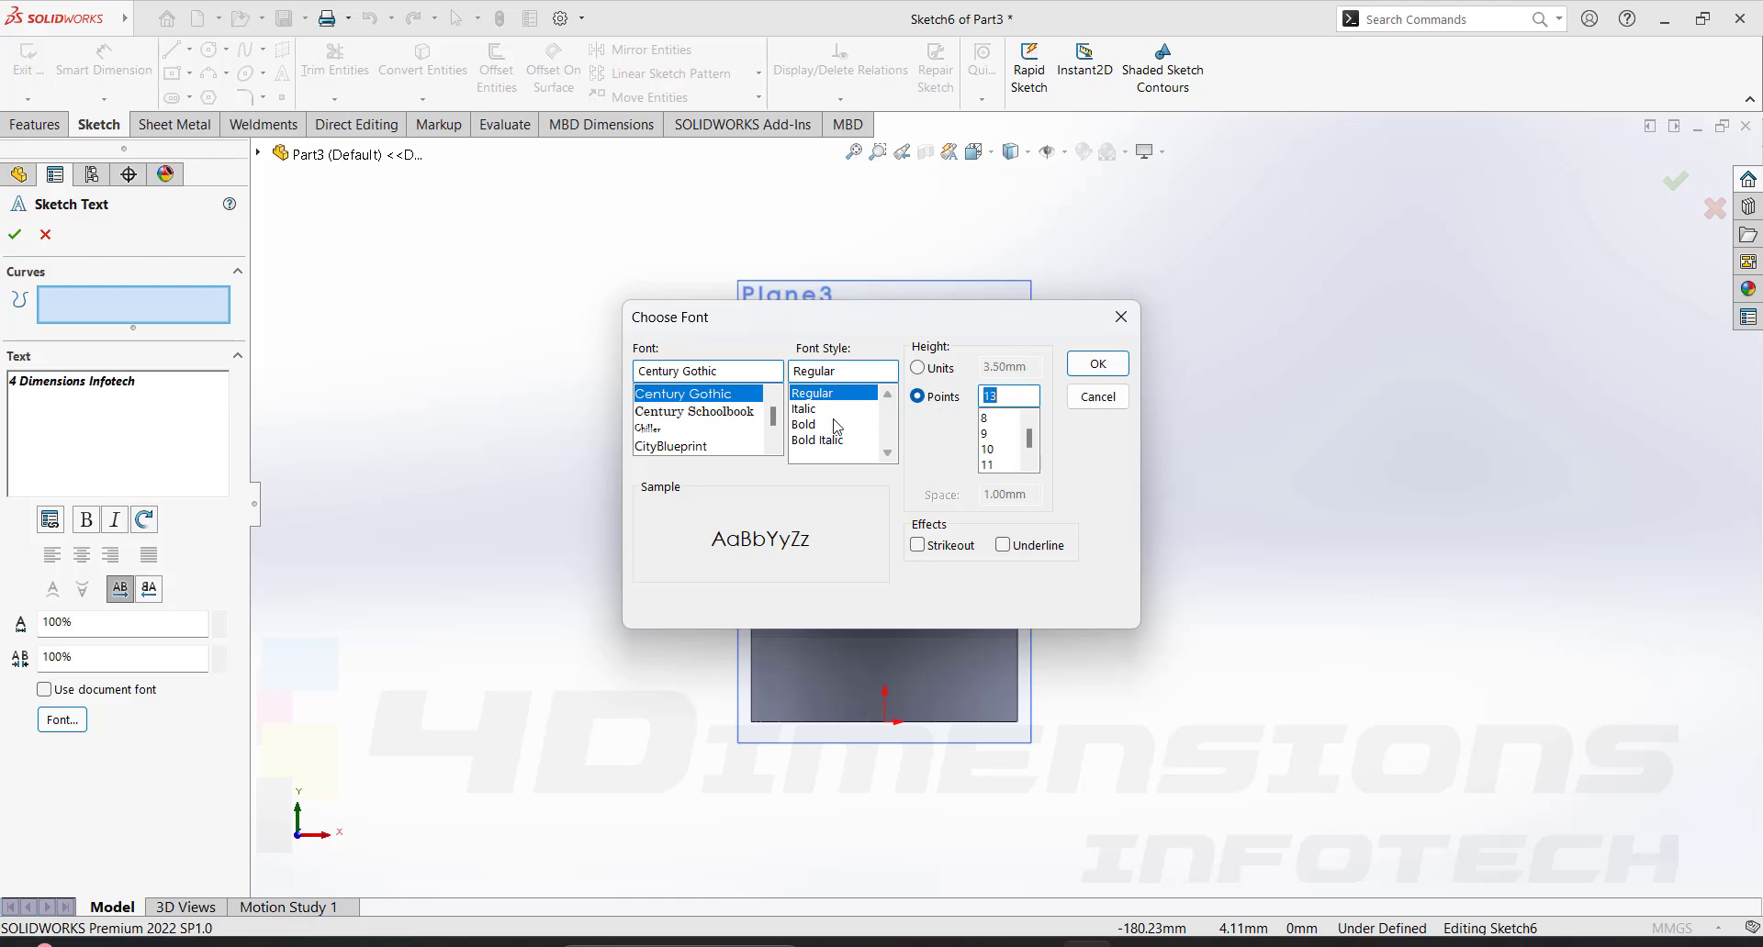
{"action": "key", "text": "Return"}
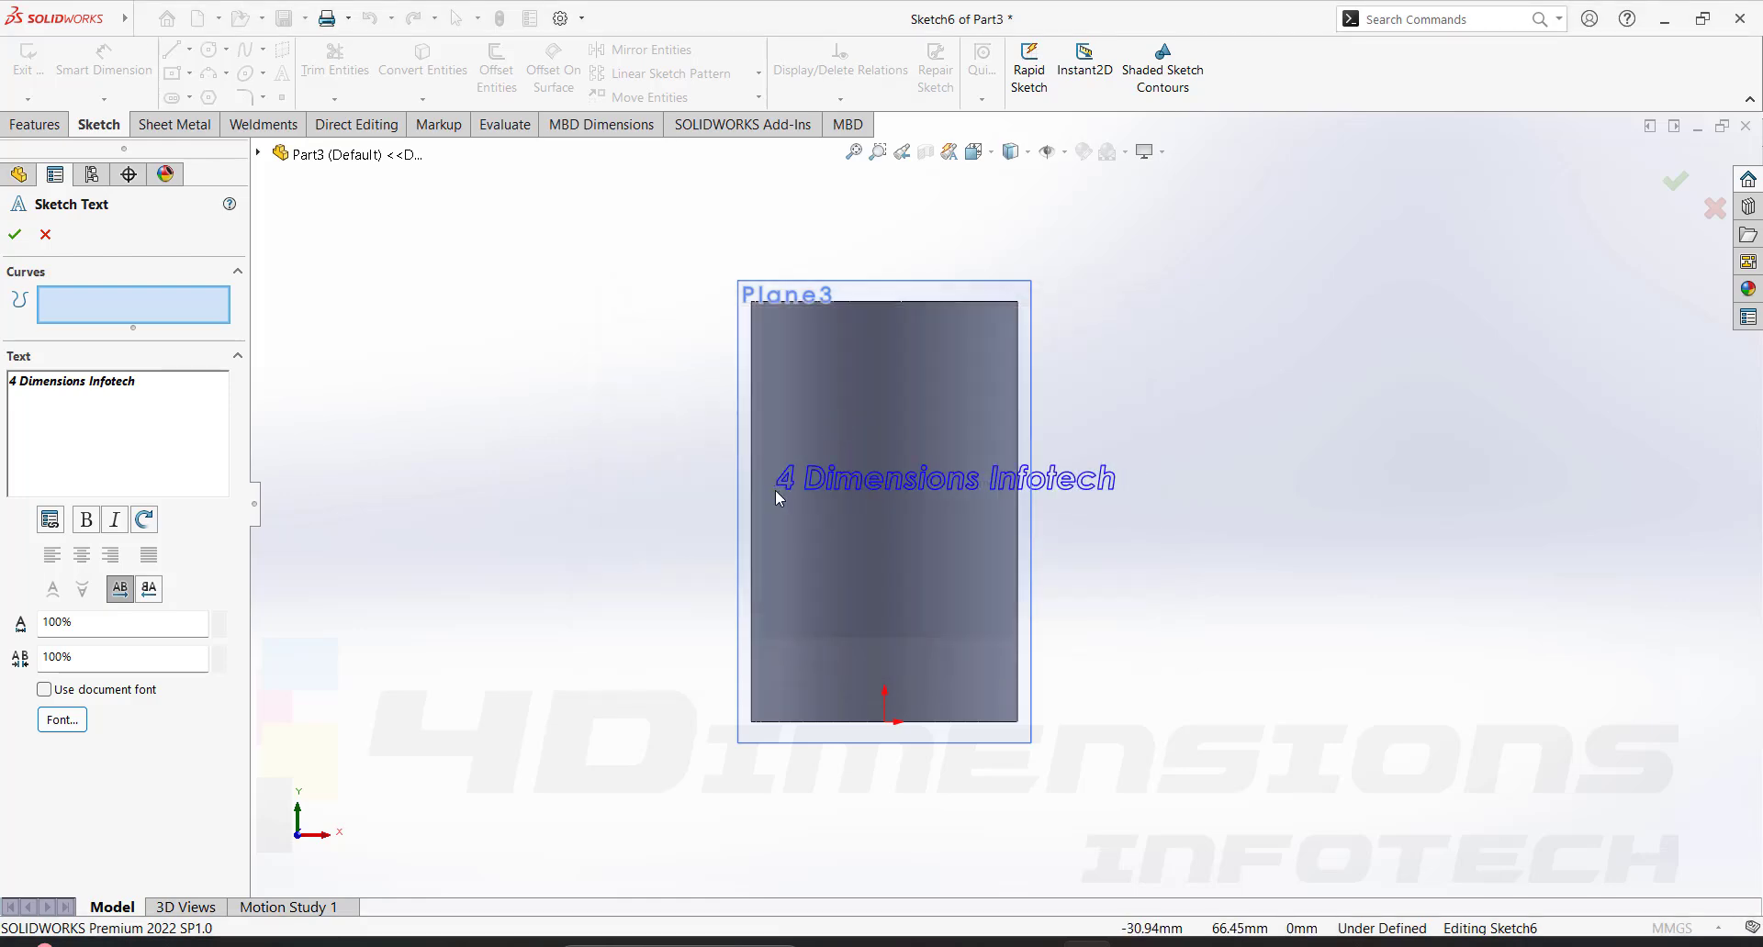
{"action": "left_click", "coordinate": [749, 483]}
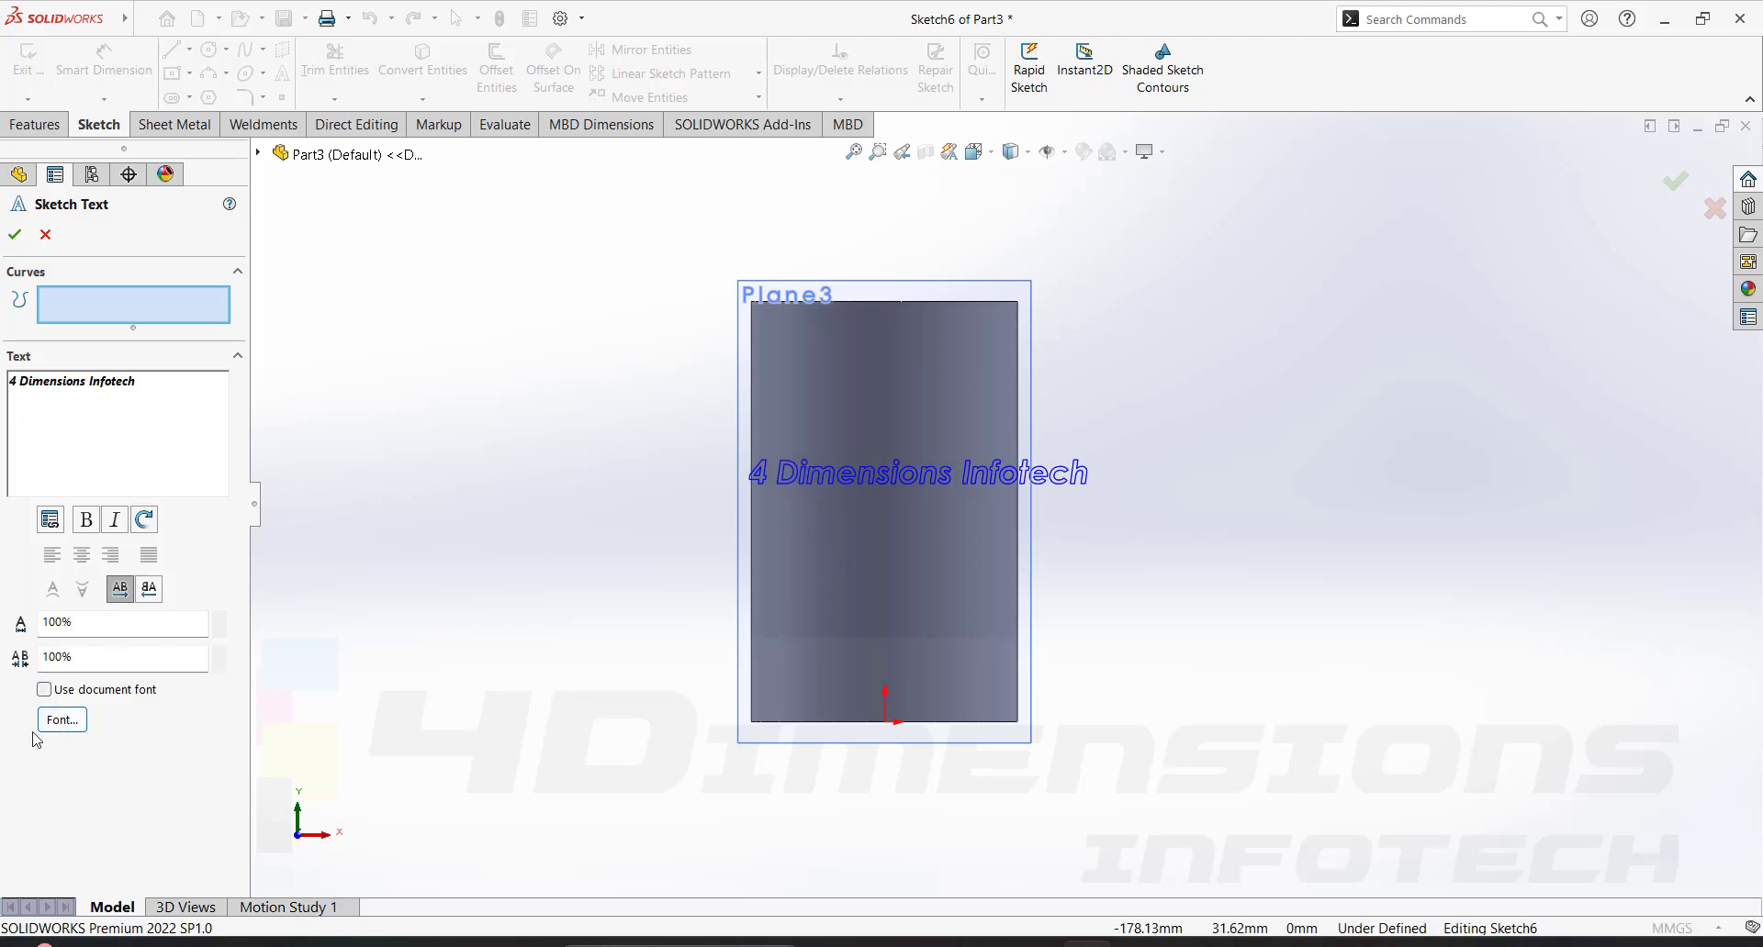
Set the sketch text's font height to 21 points and reposition the text across the cylinder.
{"action": "left_click", "coordinate": [63, 720]}
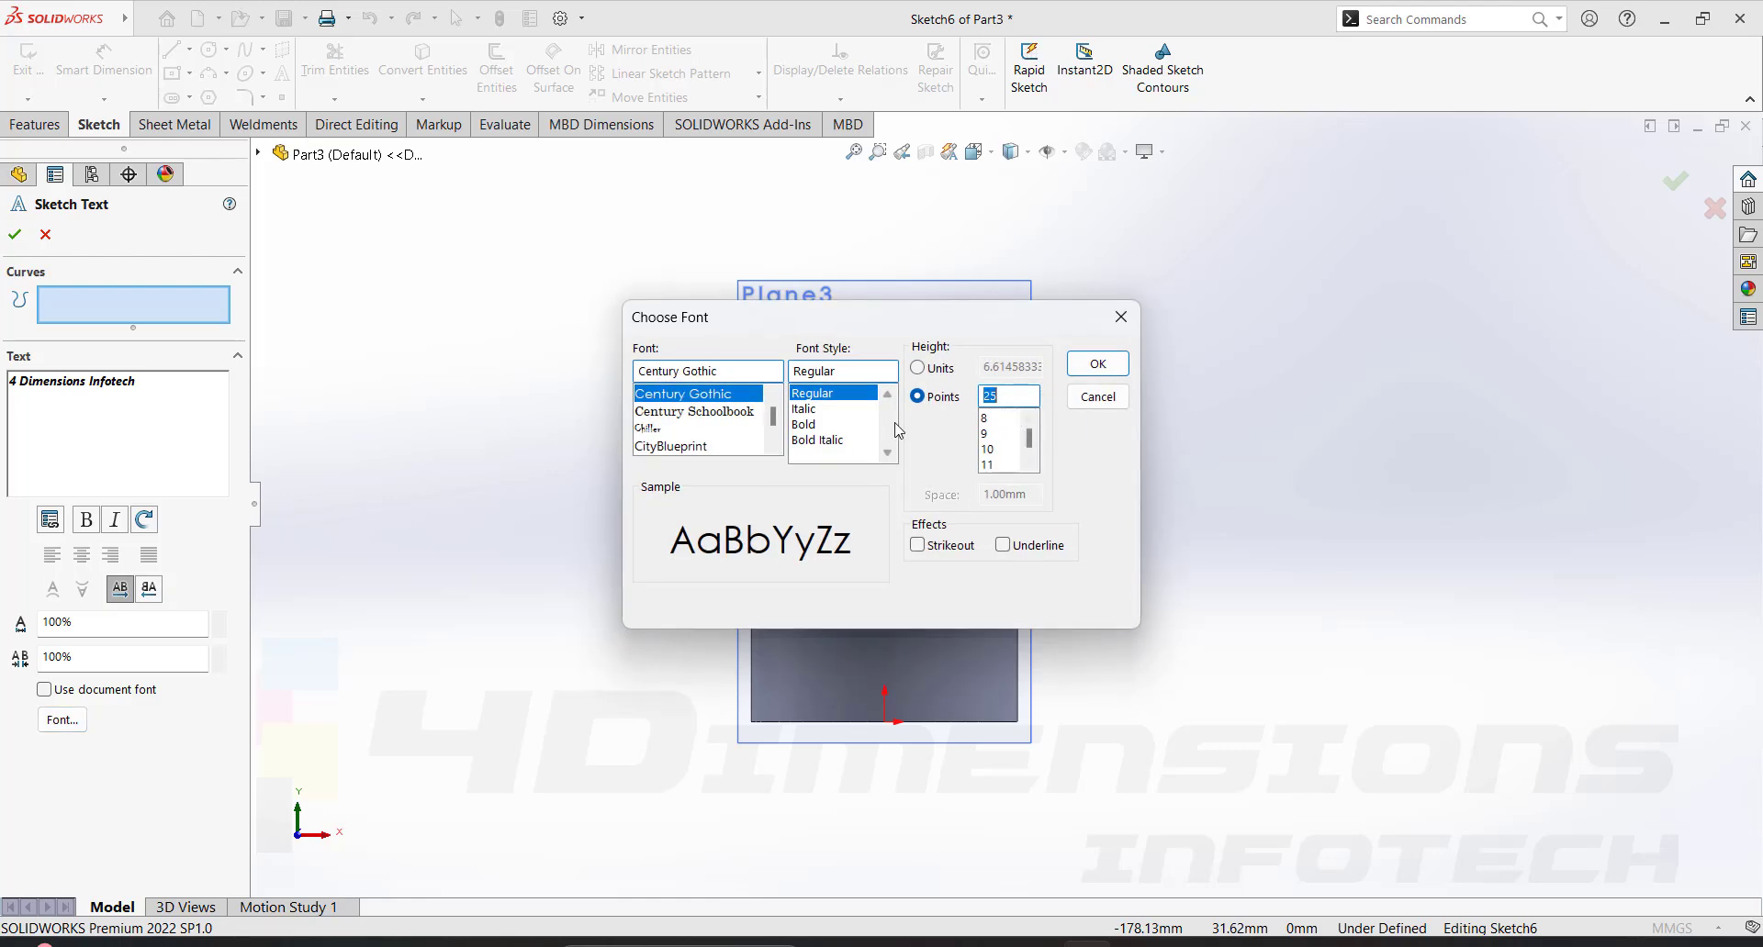
{"action": "type", "text": "21"}
{"action": "key", "text": "Return"}
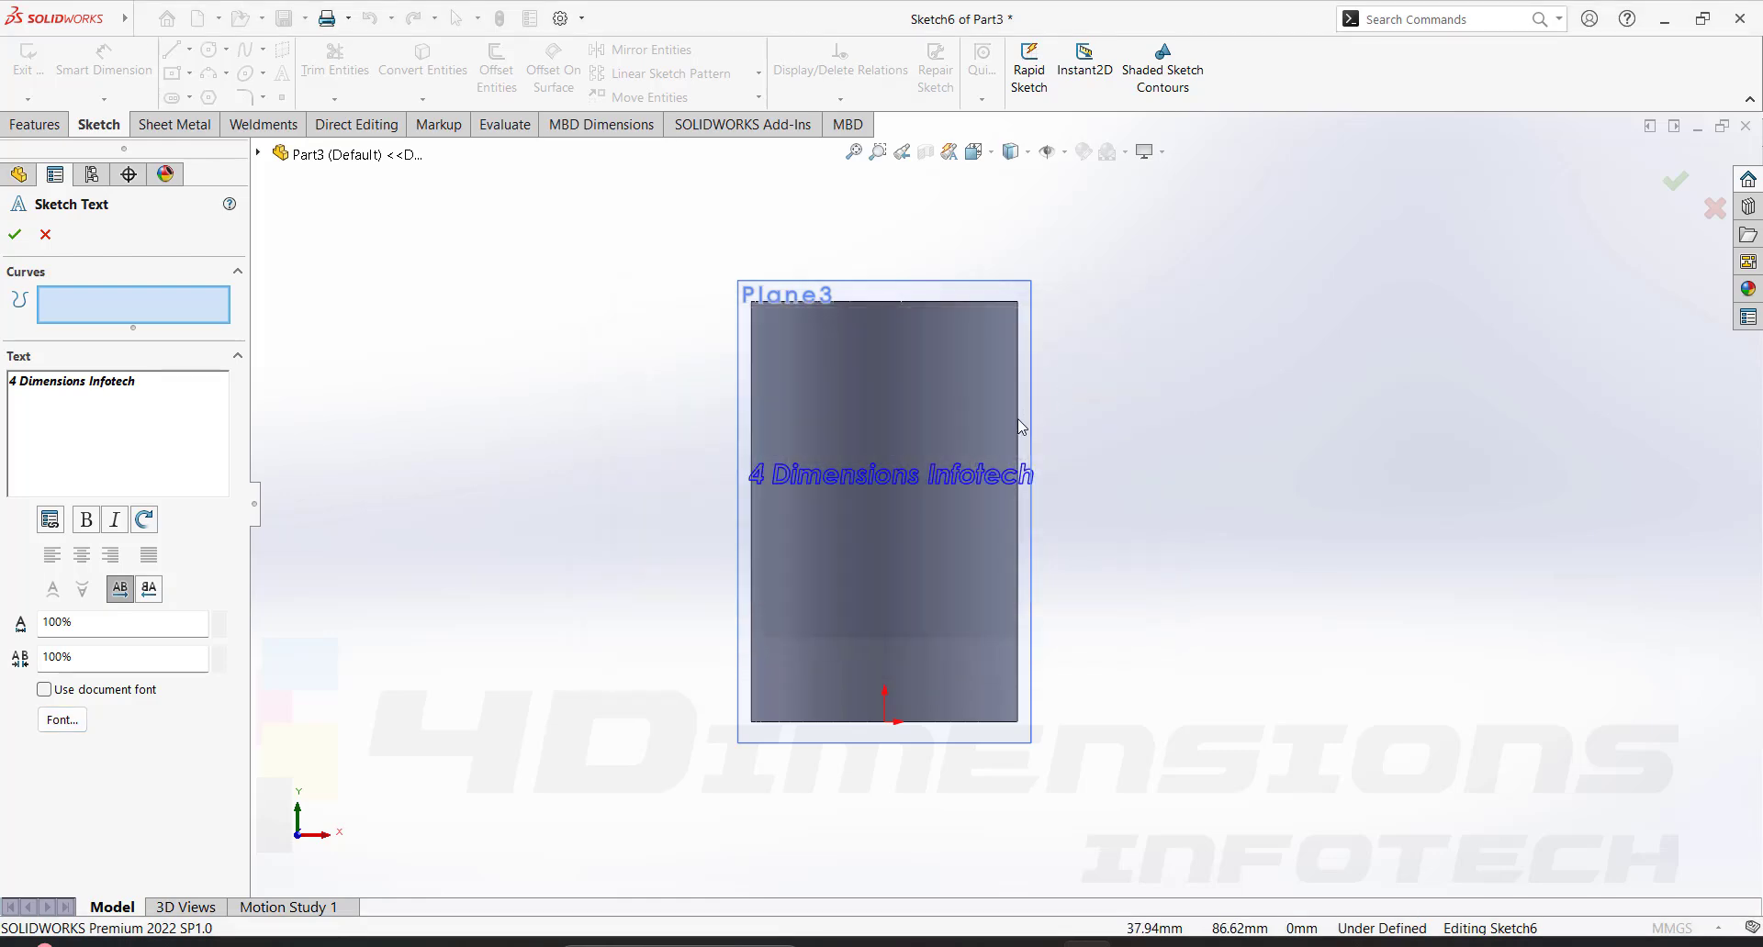
{"action": "left_click", "coordinate": [790, 487]}
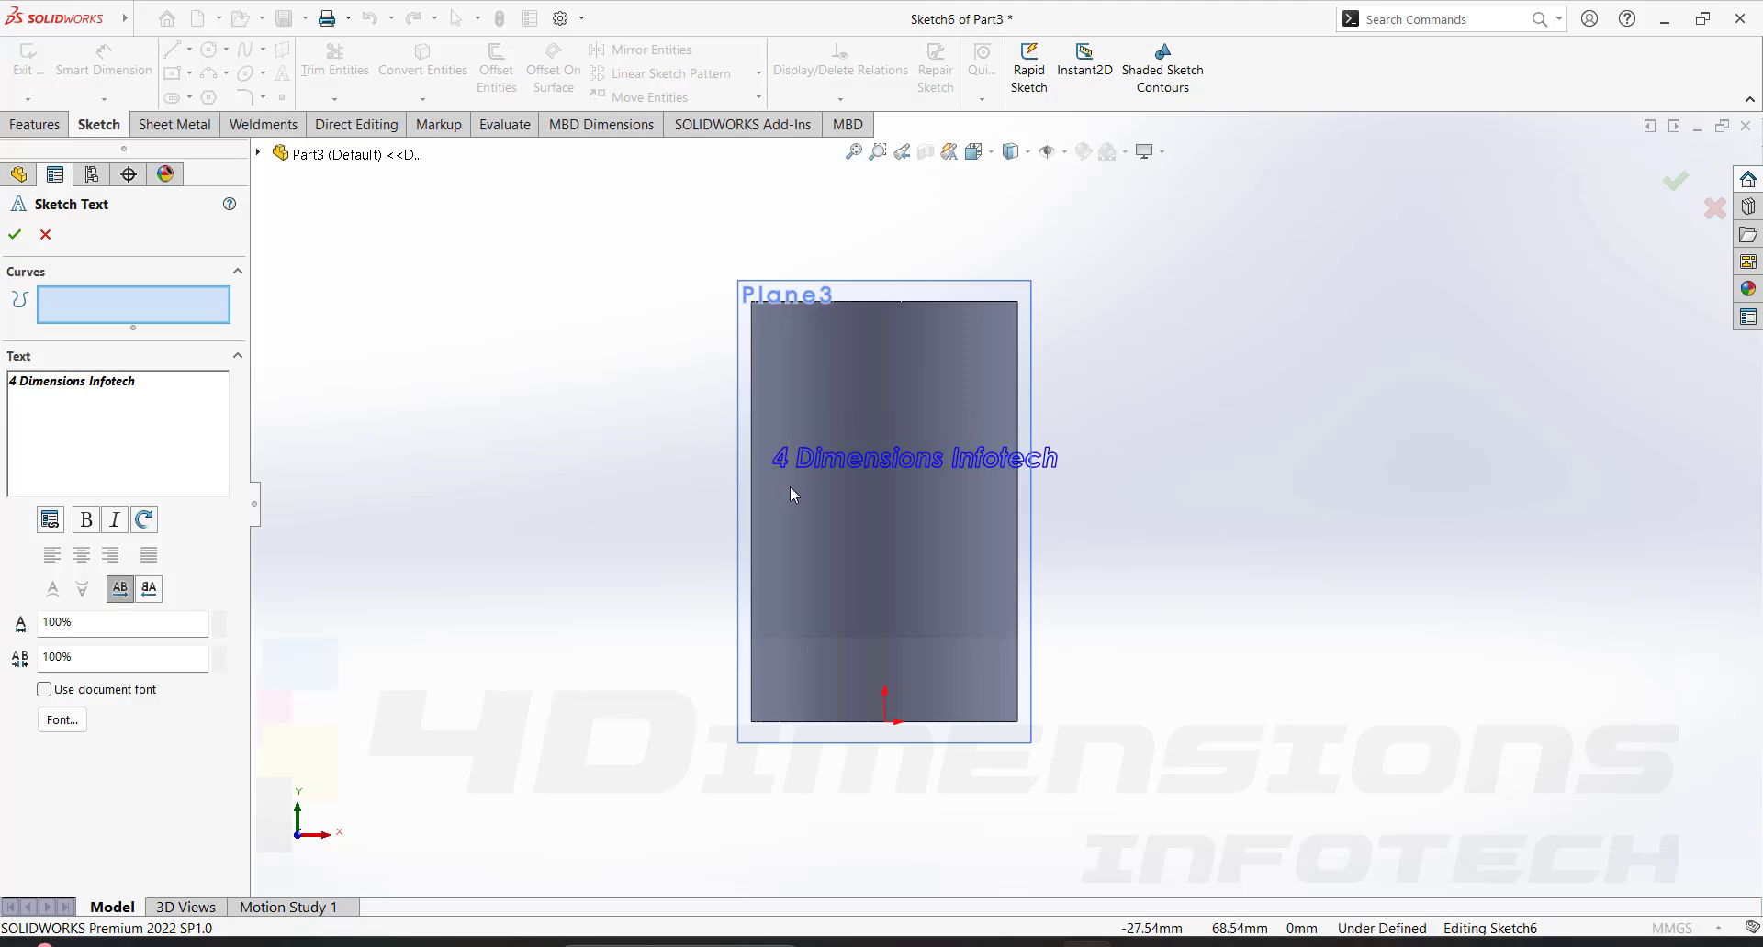
{"action": "left_click", "coordinate": [774, 486]}
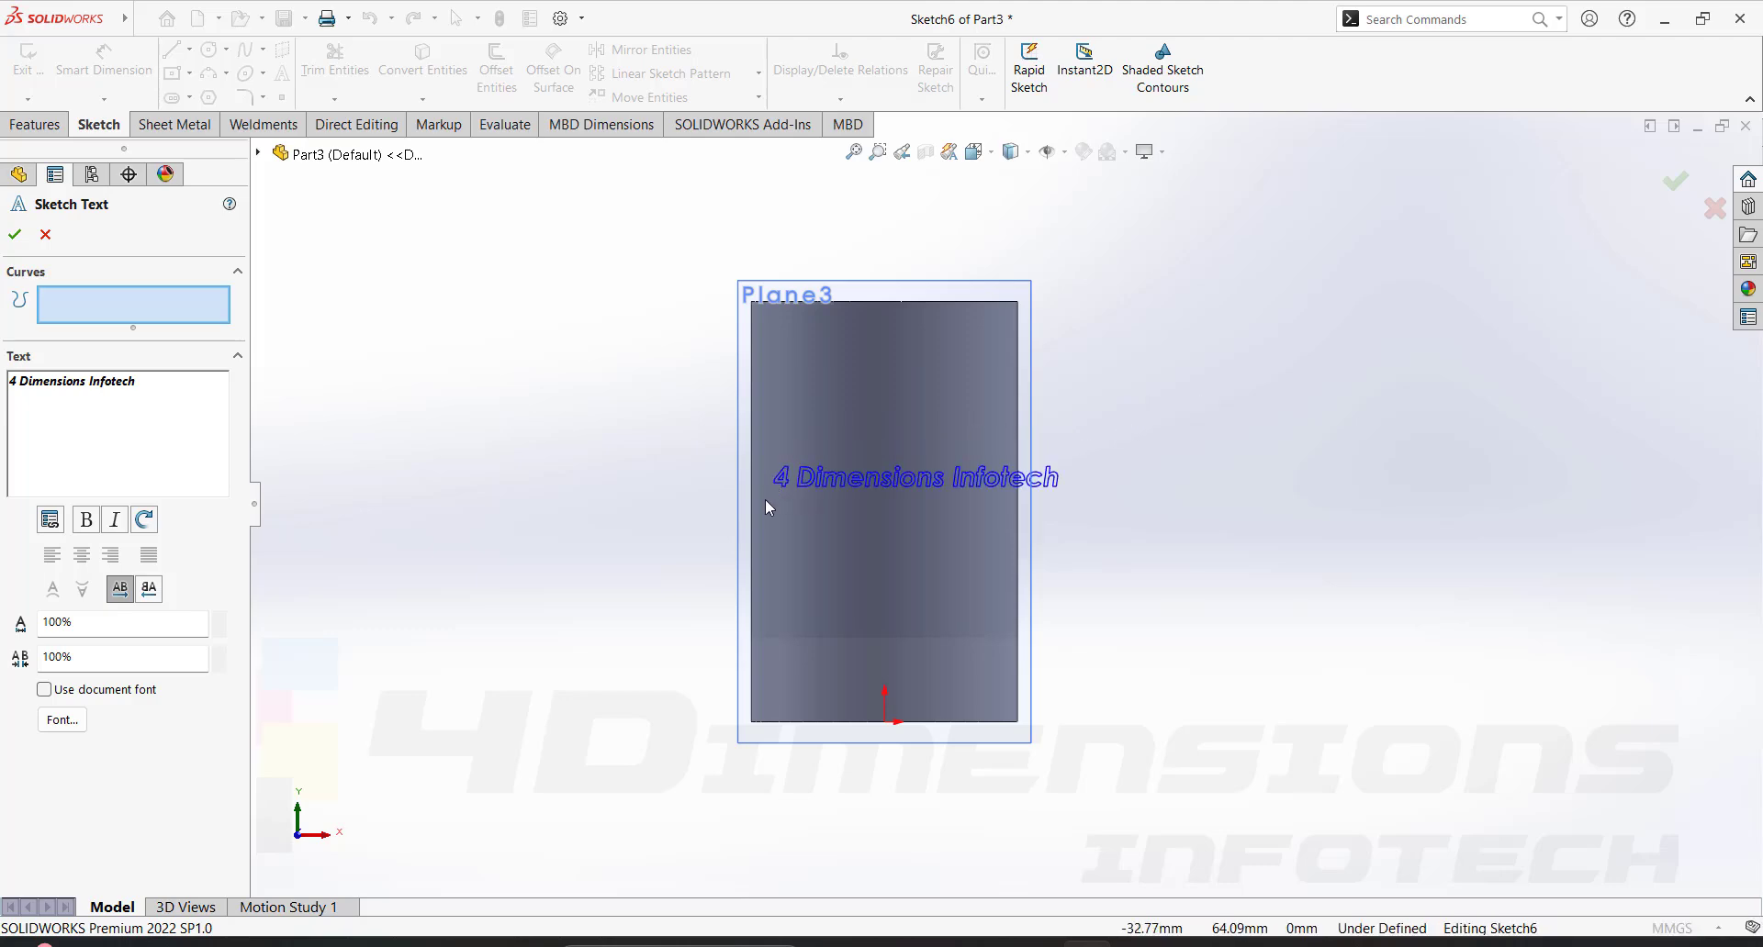
Change the sketch text's font to Century Schoolbook at 18 points and place the text within the cylinder's width.
{"action": "left_click", "coordinate": [63, 720]}
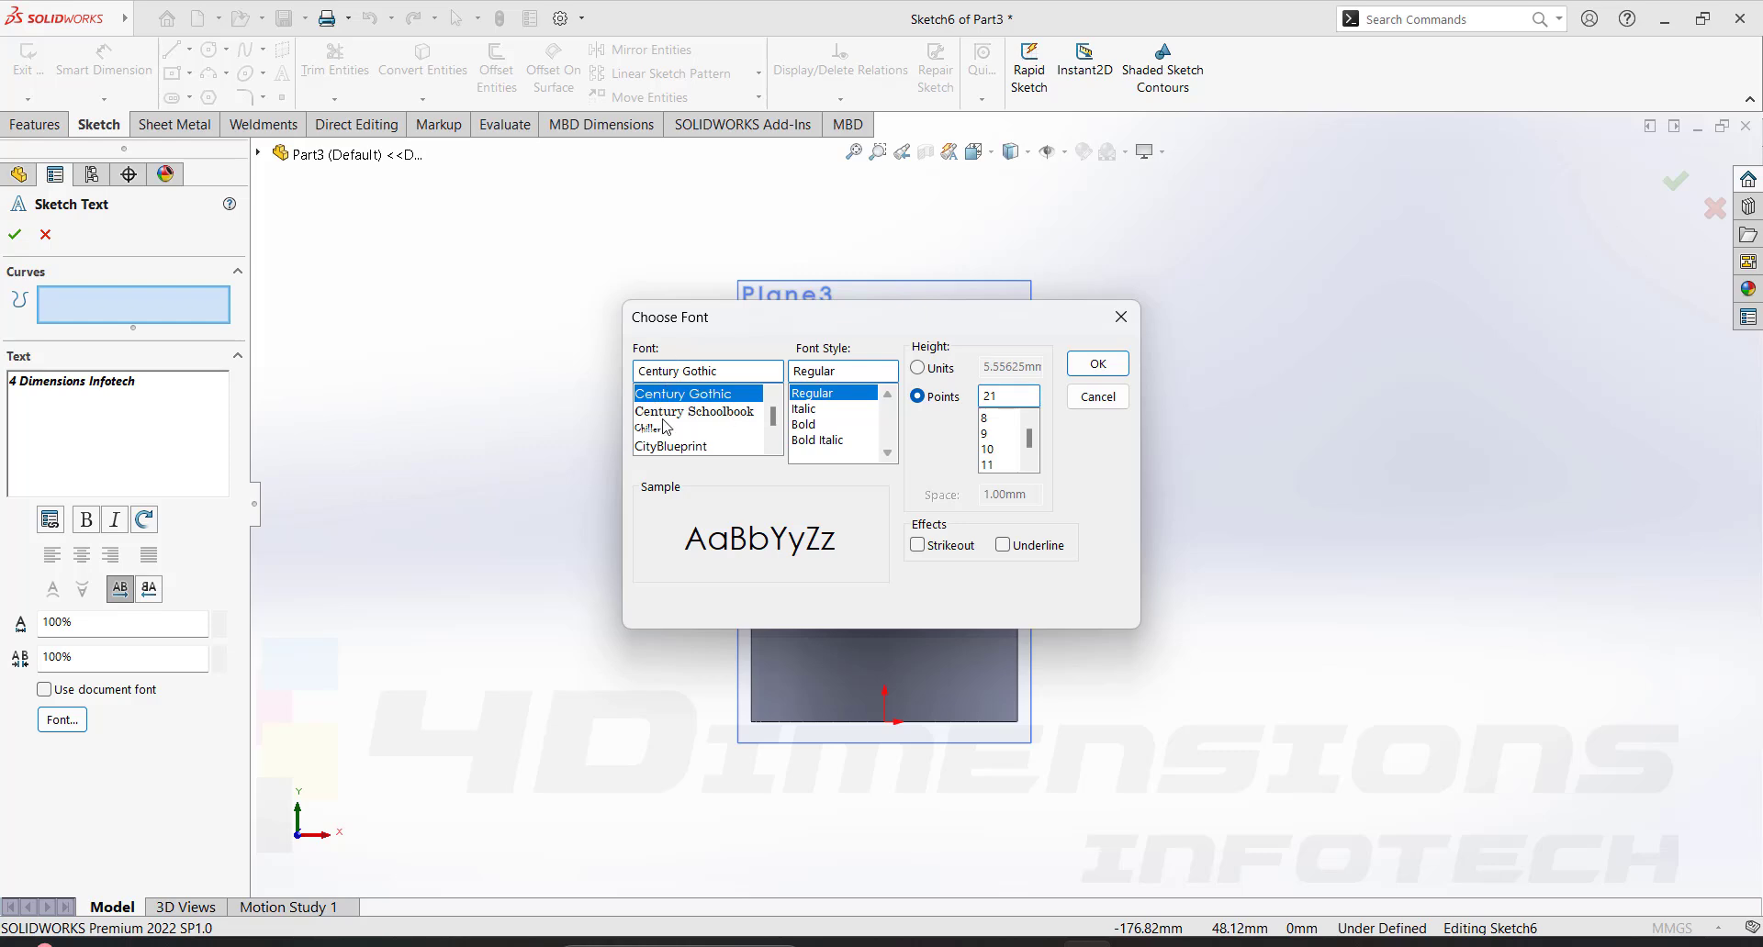
{"action": "left_click", "coordinate": [734, 421]}
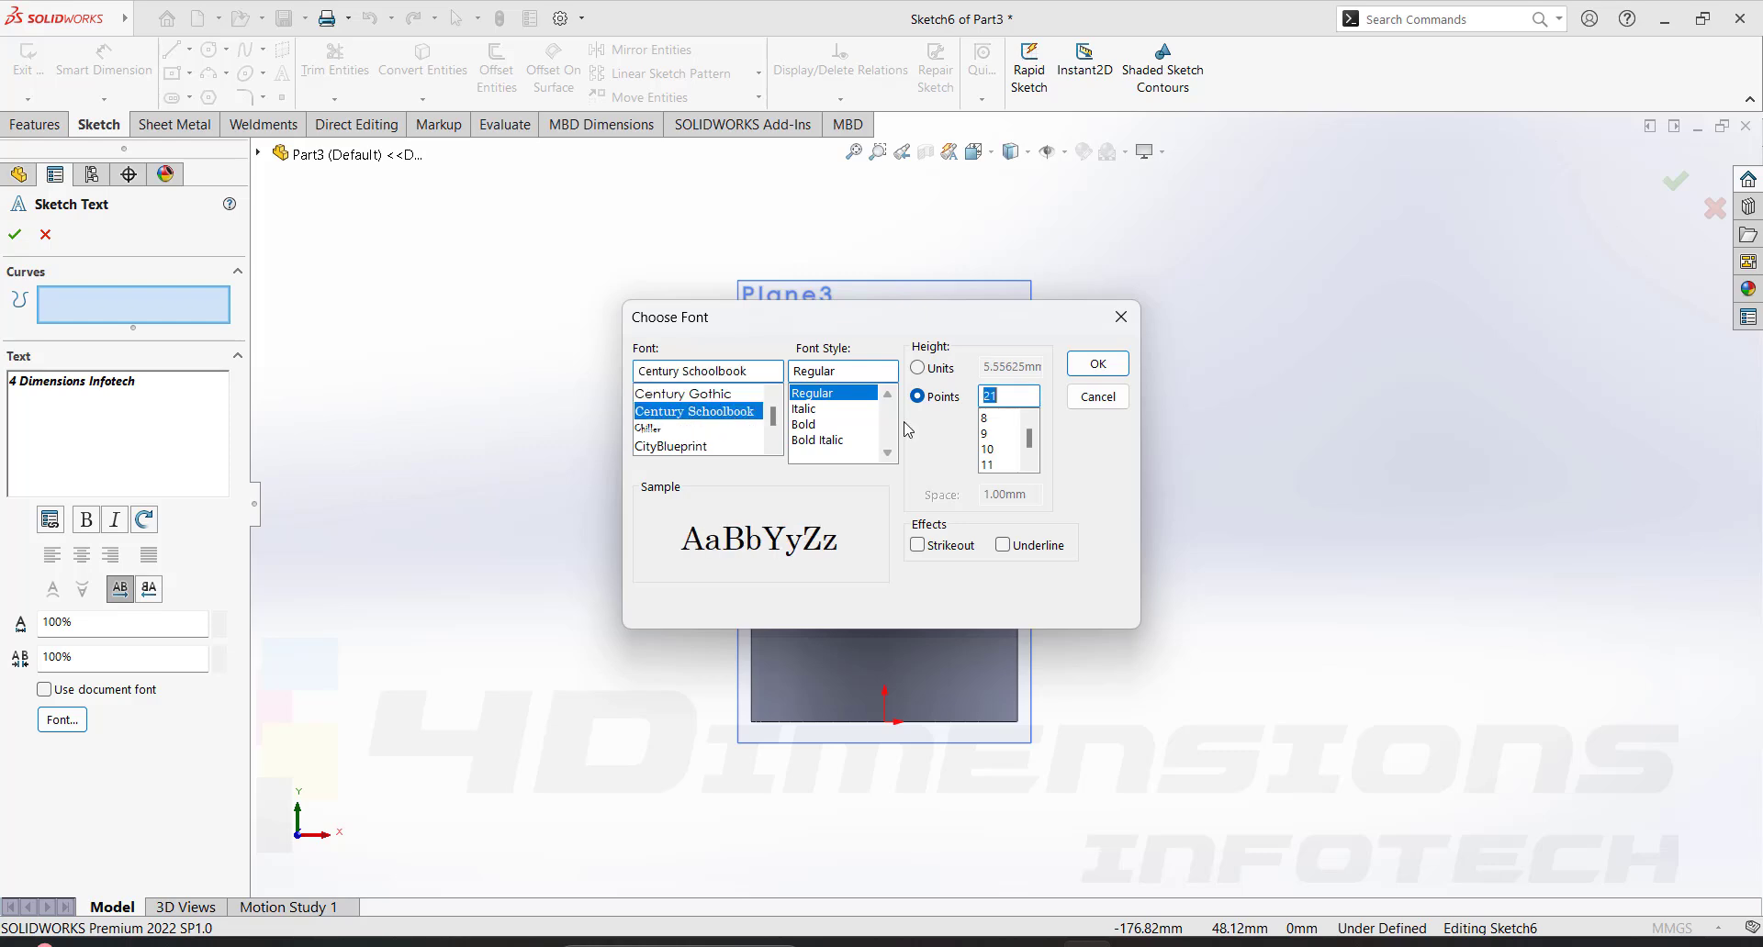
{"action": "key", "text": "Tab"}
{"action": "key", "text": "Tab"}
{"action": "type", "text": "18"}
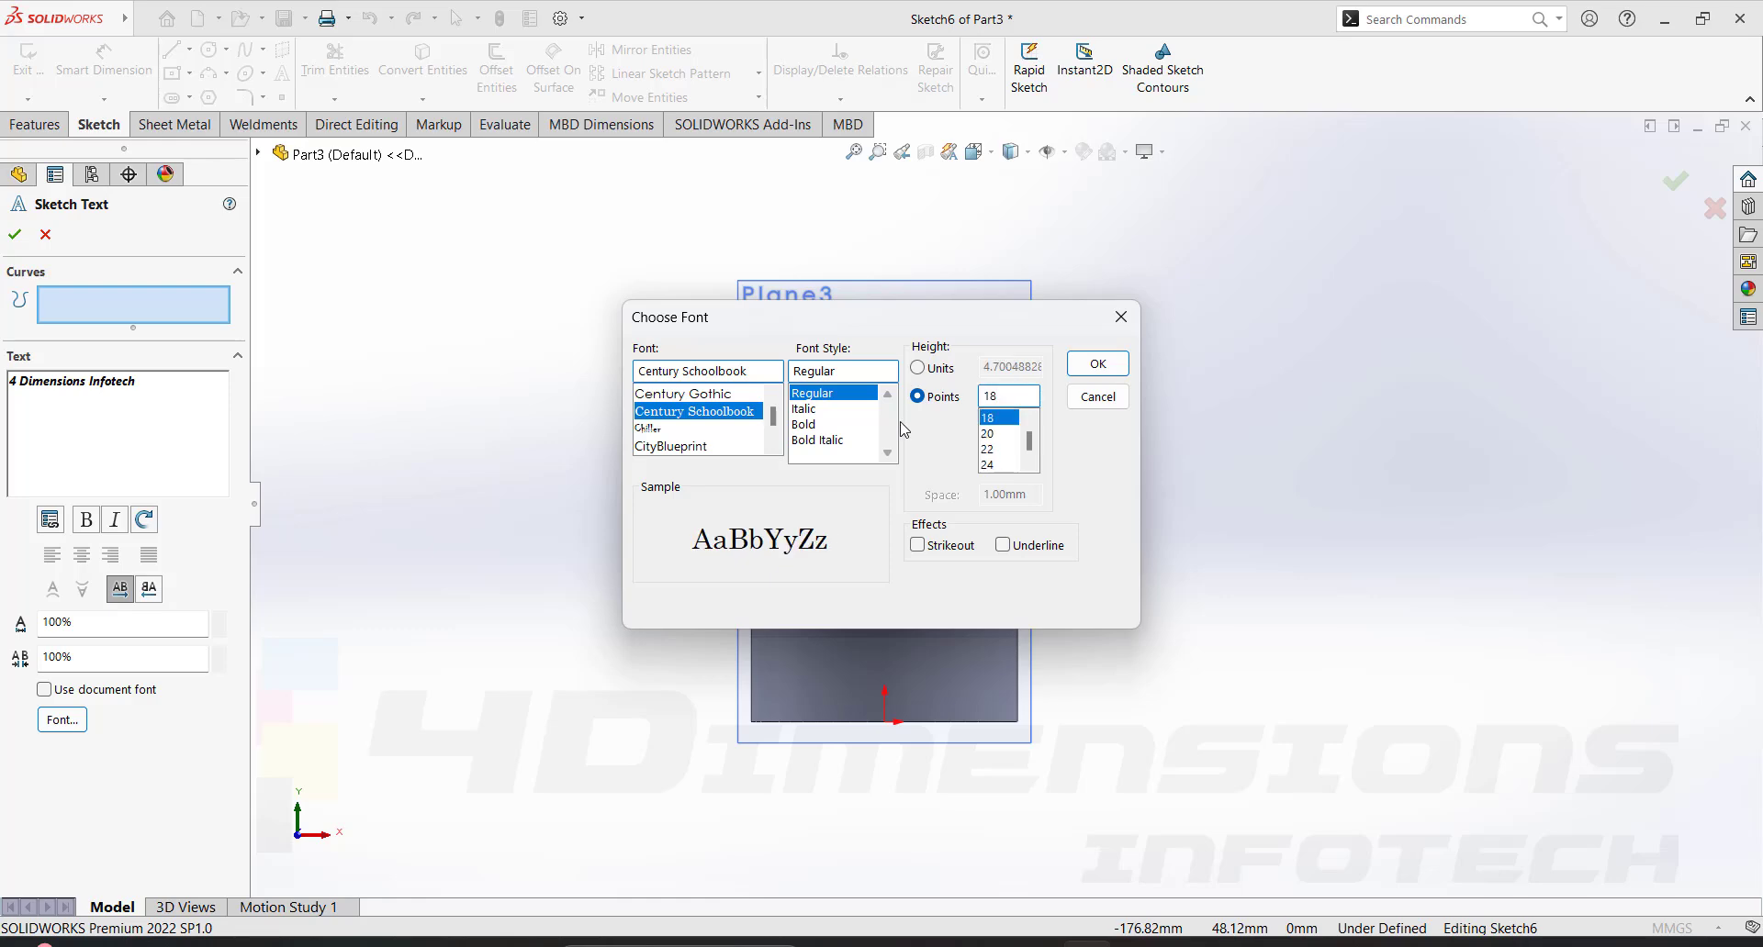
{"action": "left_click", "coordinate": [1097, 364]}
{"action": "left_click", "coordinate": [761, 486]}
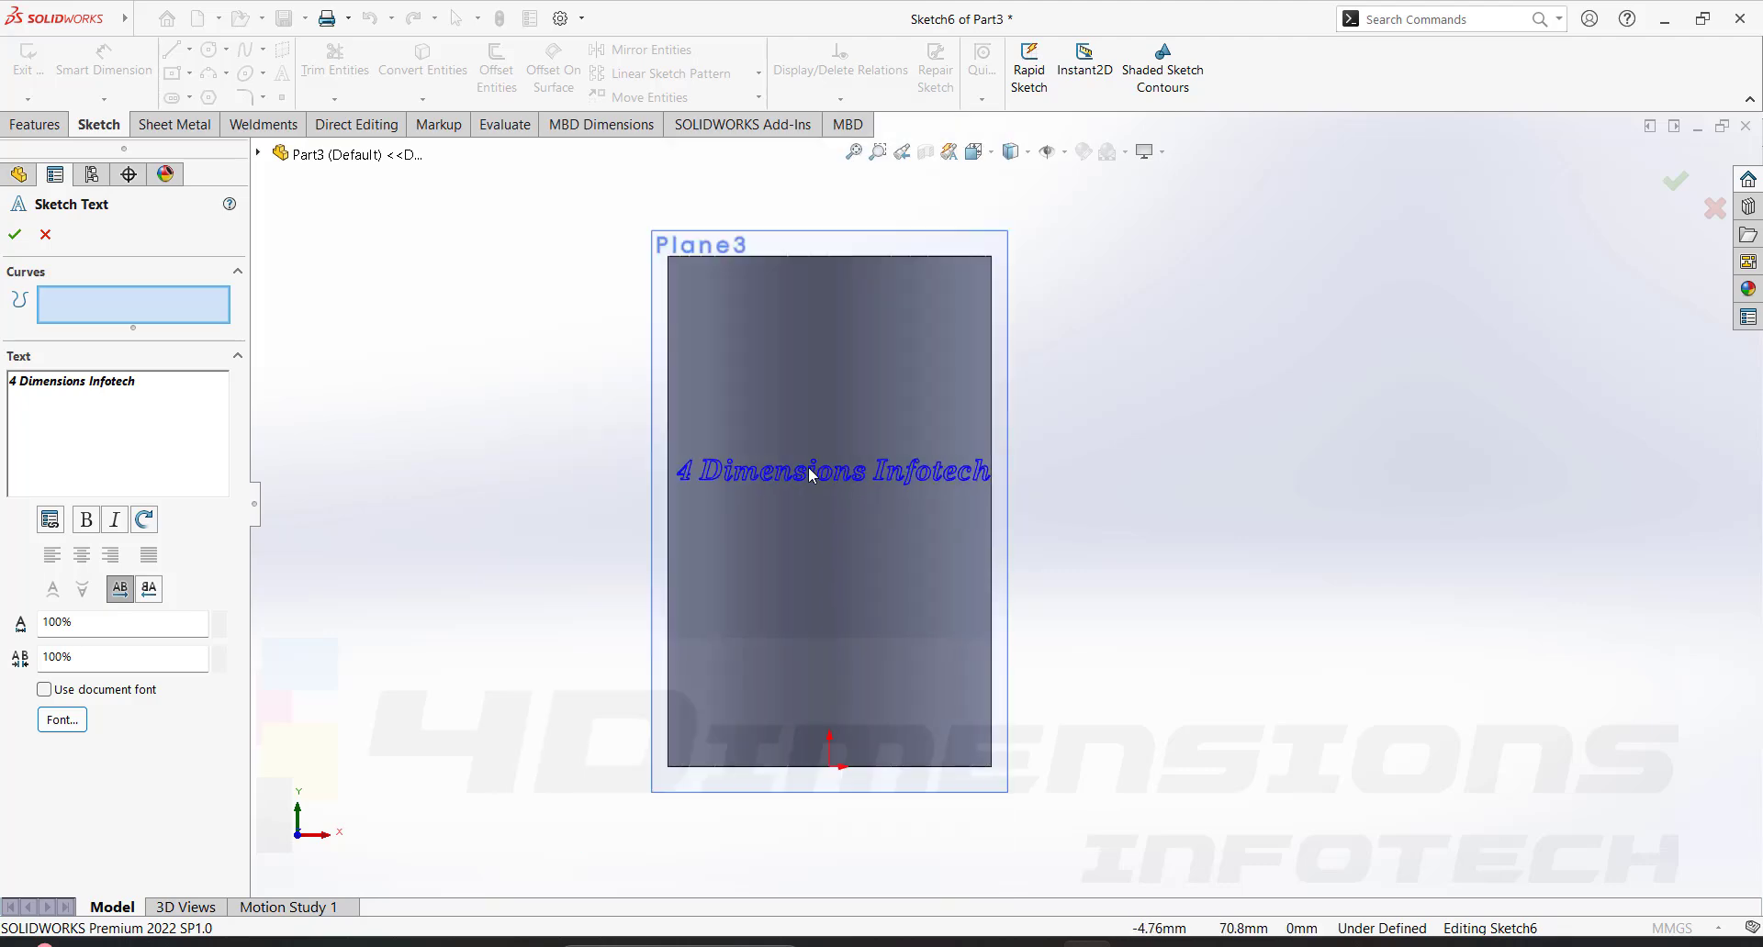
Set both the character spacing and the width factor of the sketch text to 120% and accept it.
{"action": "scroll", "coordinate": [808, 466], "scroll_direction": "down", "scroll_amount": 5}
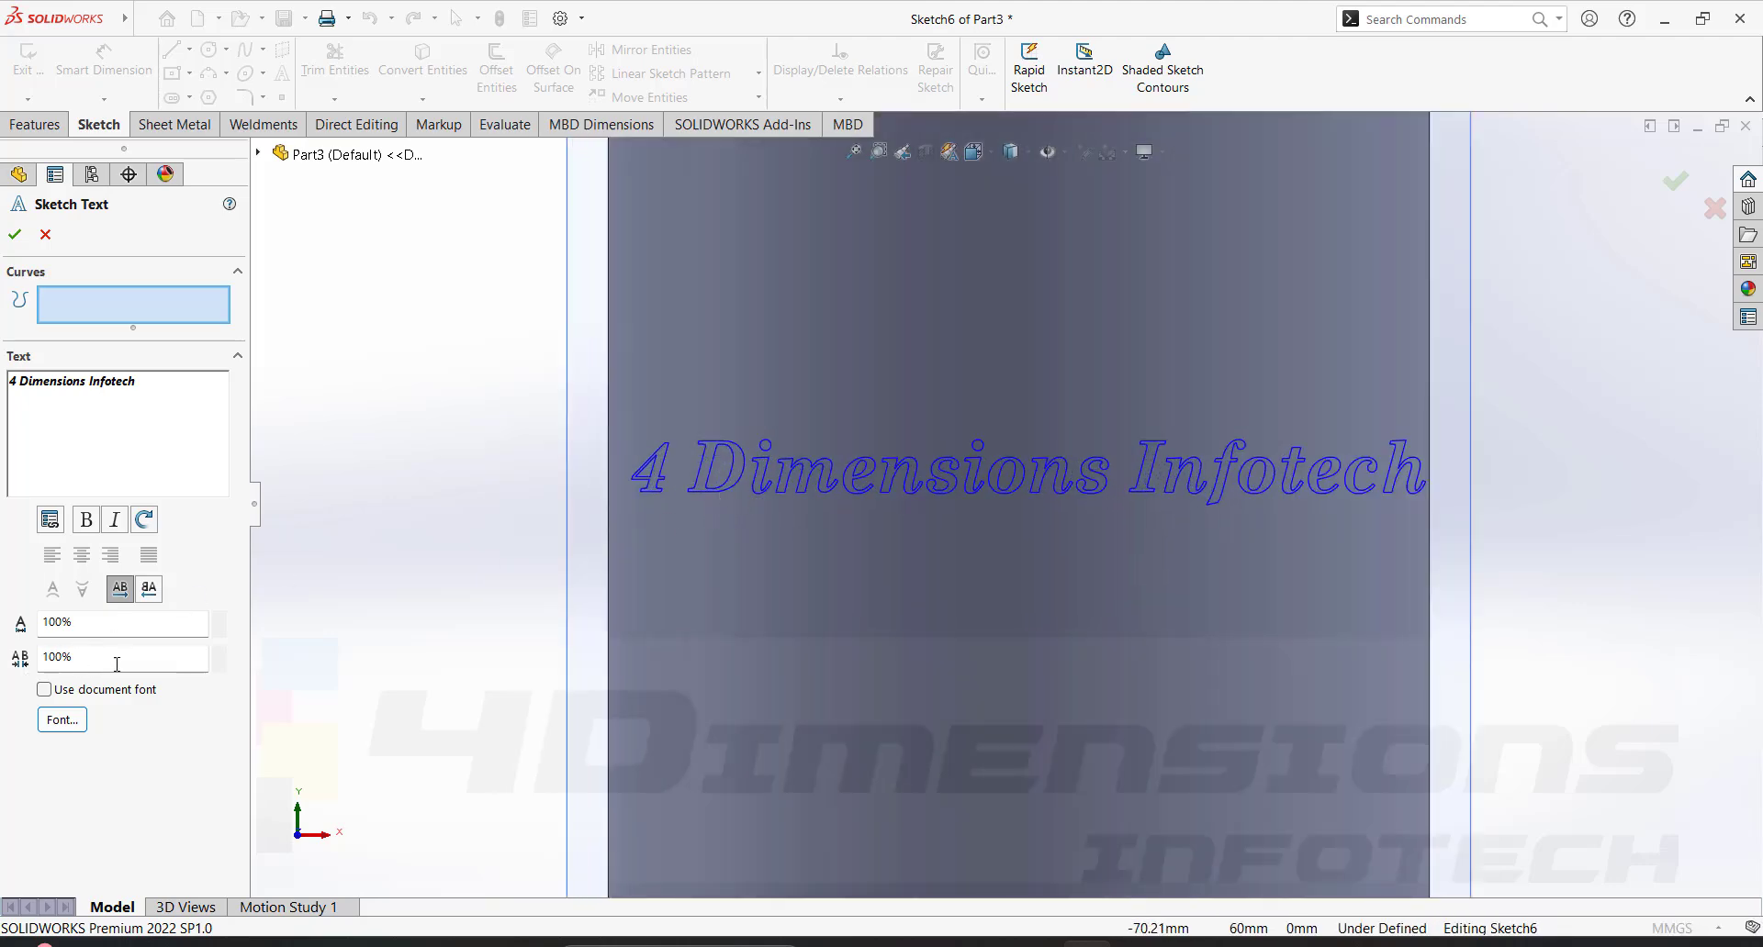
{"action": "left_click", "coordinate": [220, 654]}
{"action": "left_click", "coordinate": [220, 655]}
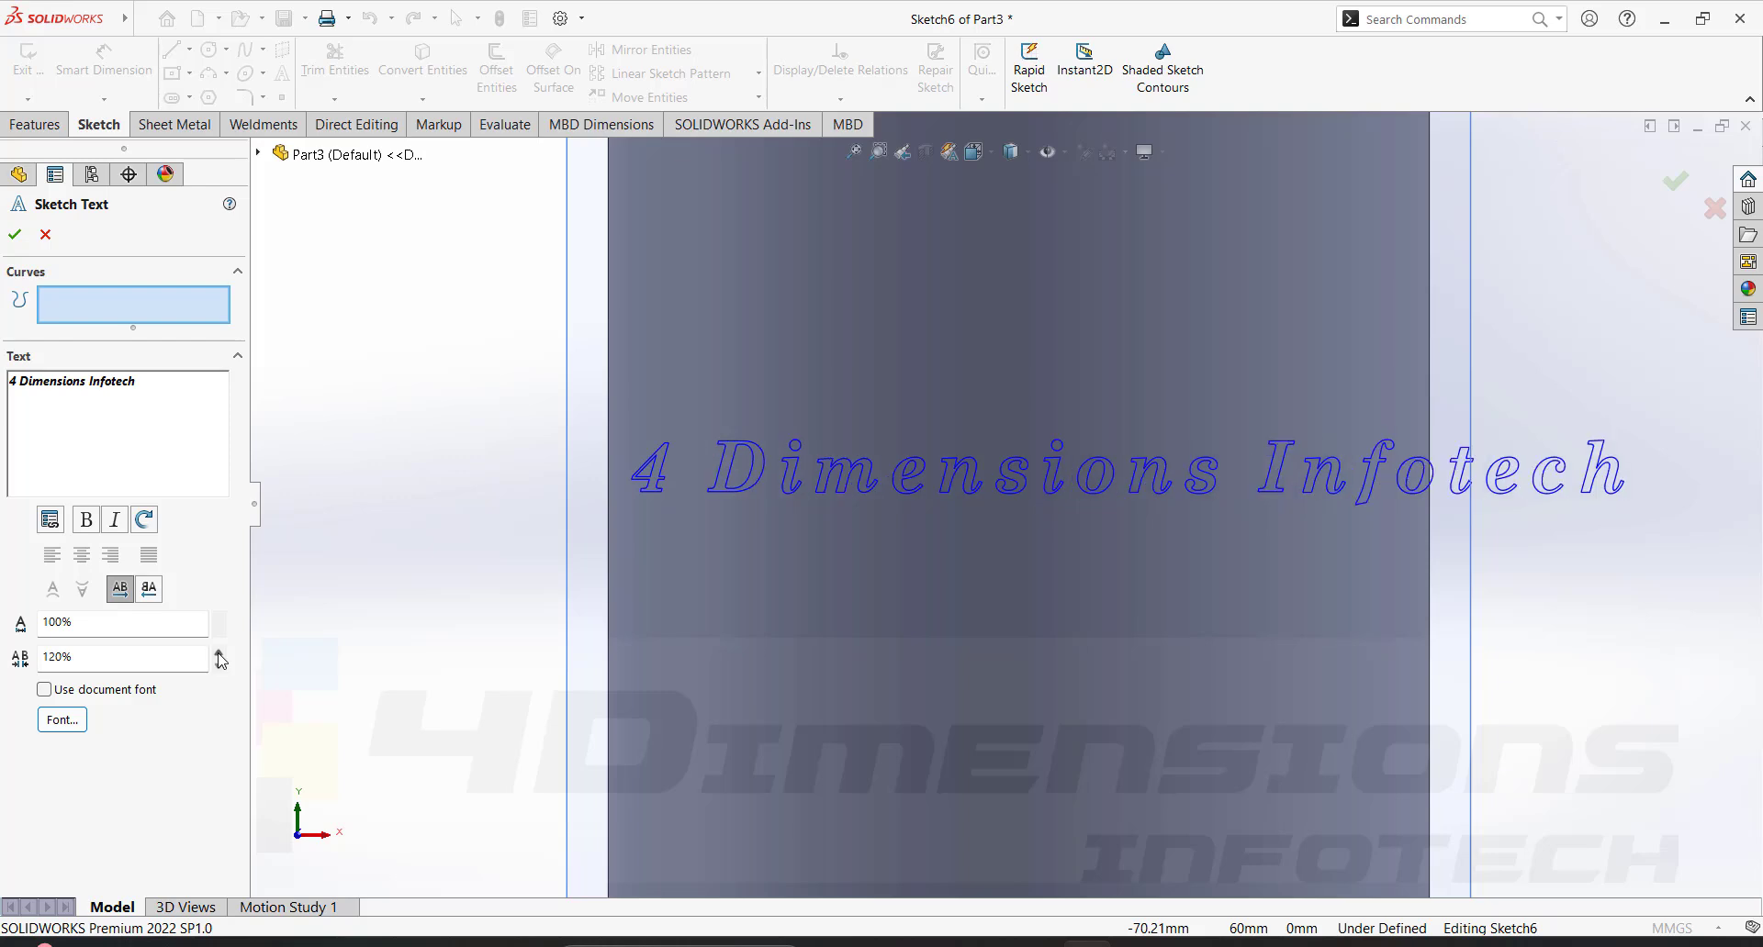
{"action": "left_click", "coordinate": [93, 625]}
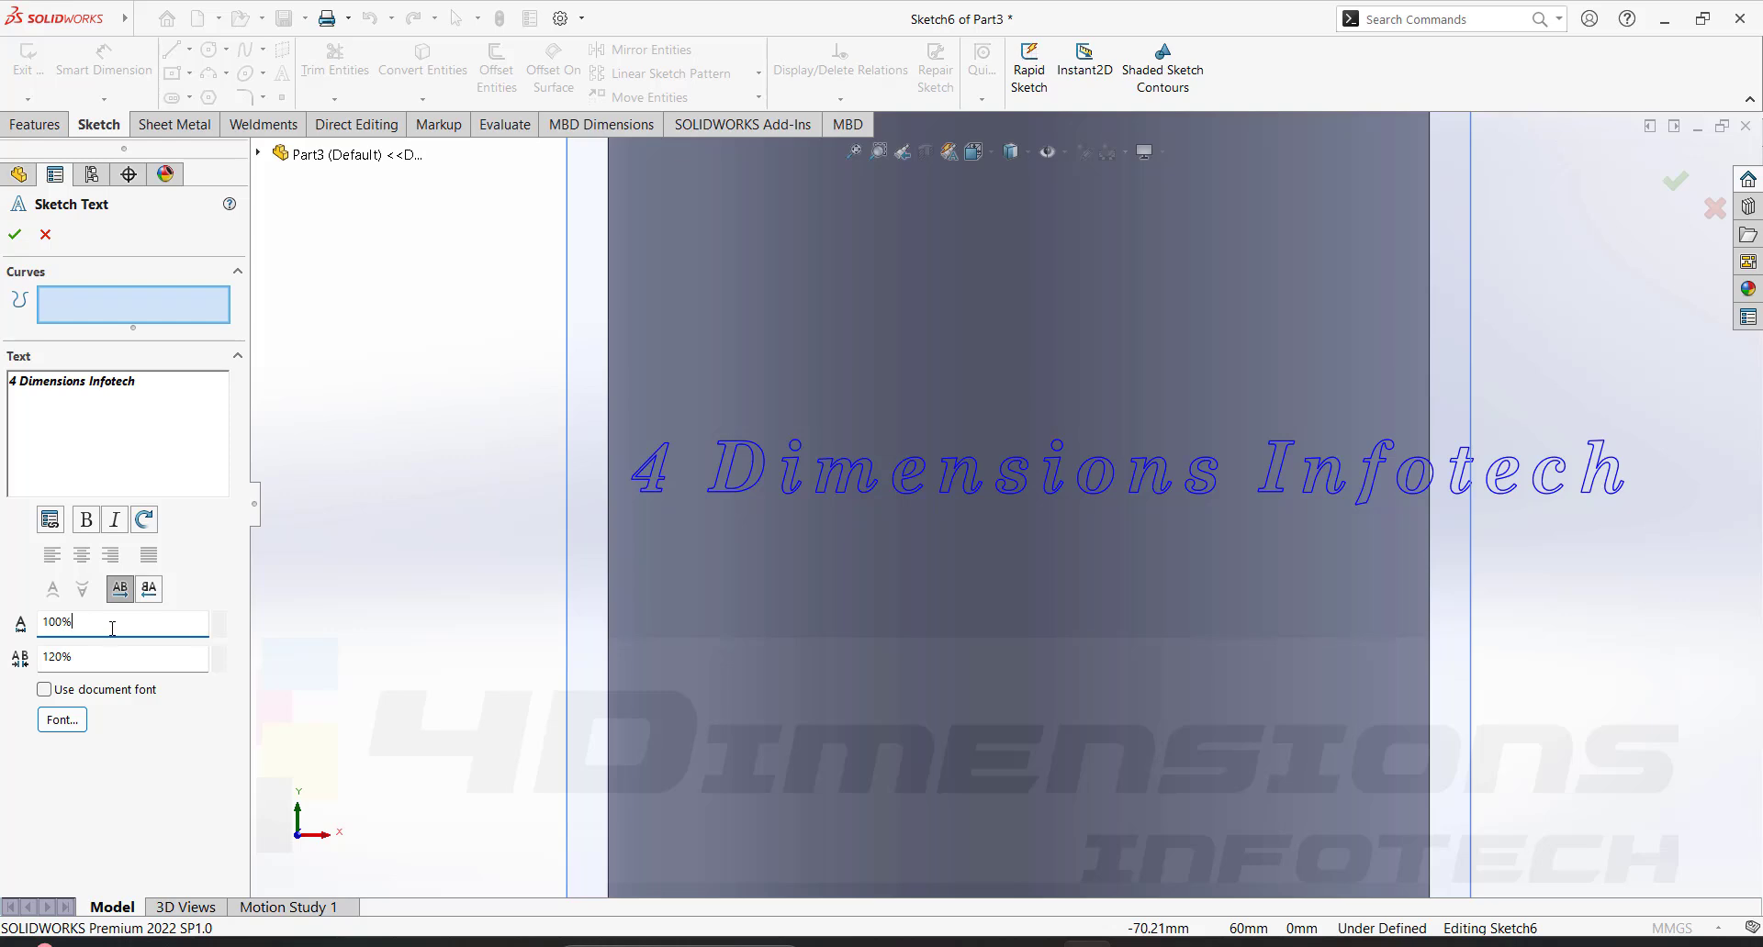
{"action": "double_click", "coordinate": [220, 620]}
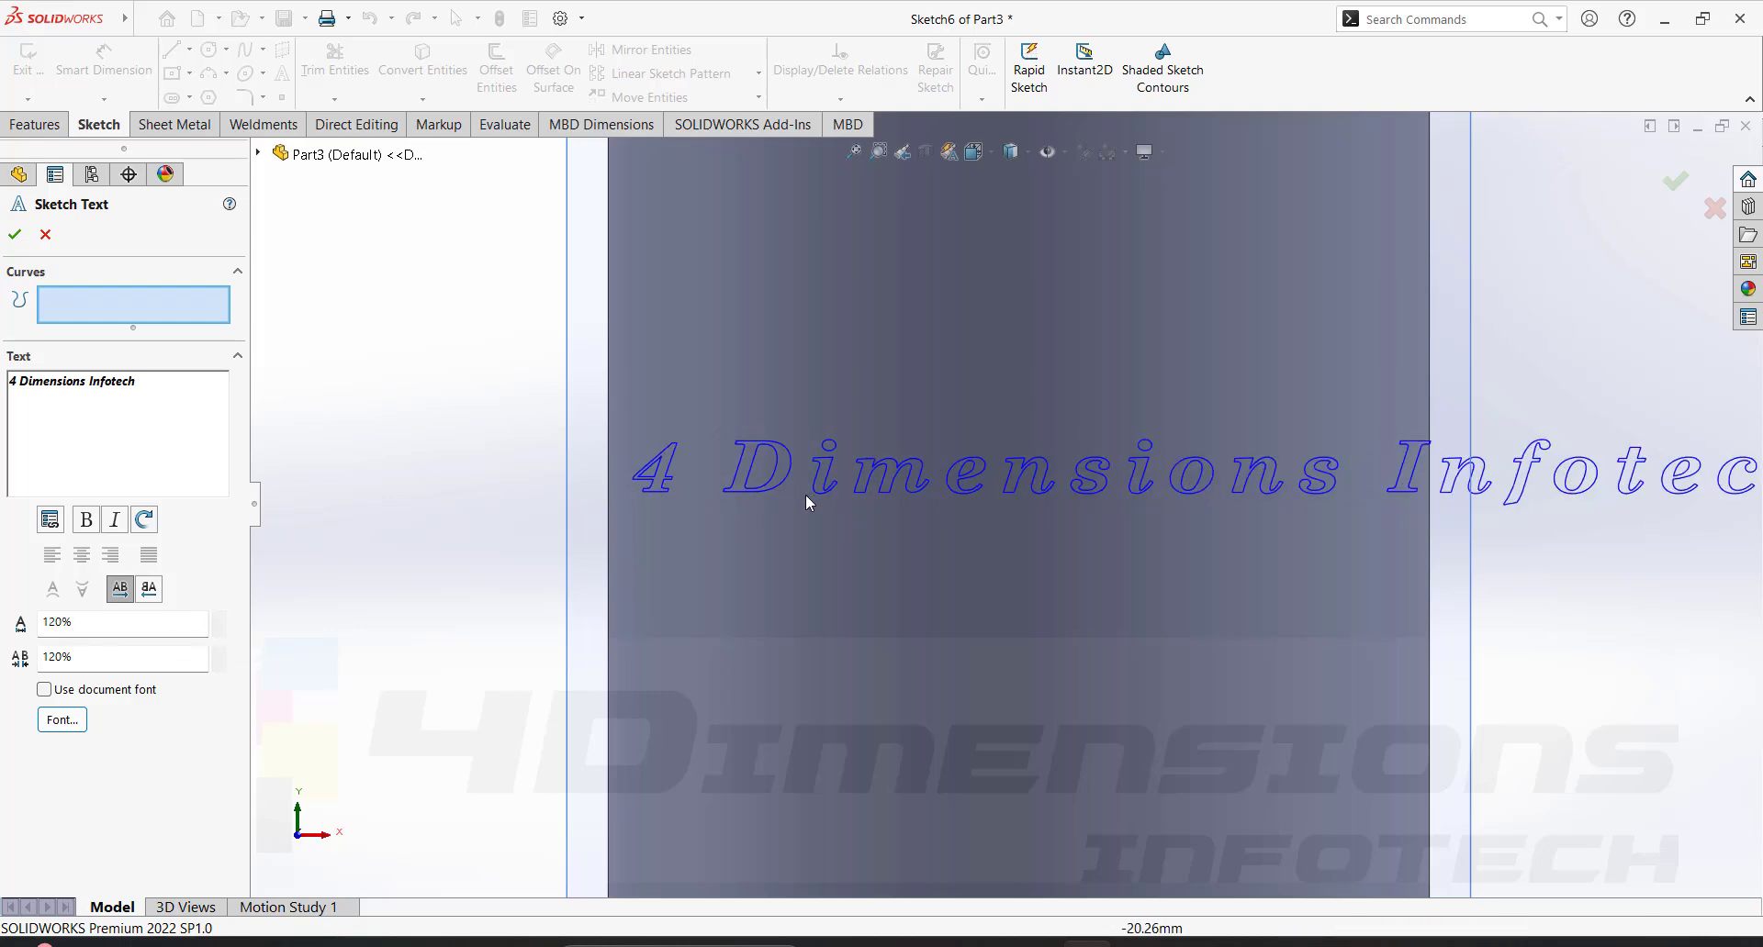
{"action": "left_click", "coordinate": [15, 235]}
{"action": "scroll", "coordinate": [1359, 534], "scroll_direction": "up", "scroll_amount": 4}
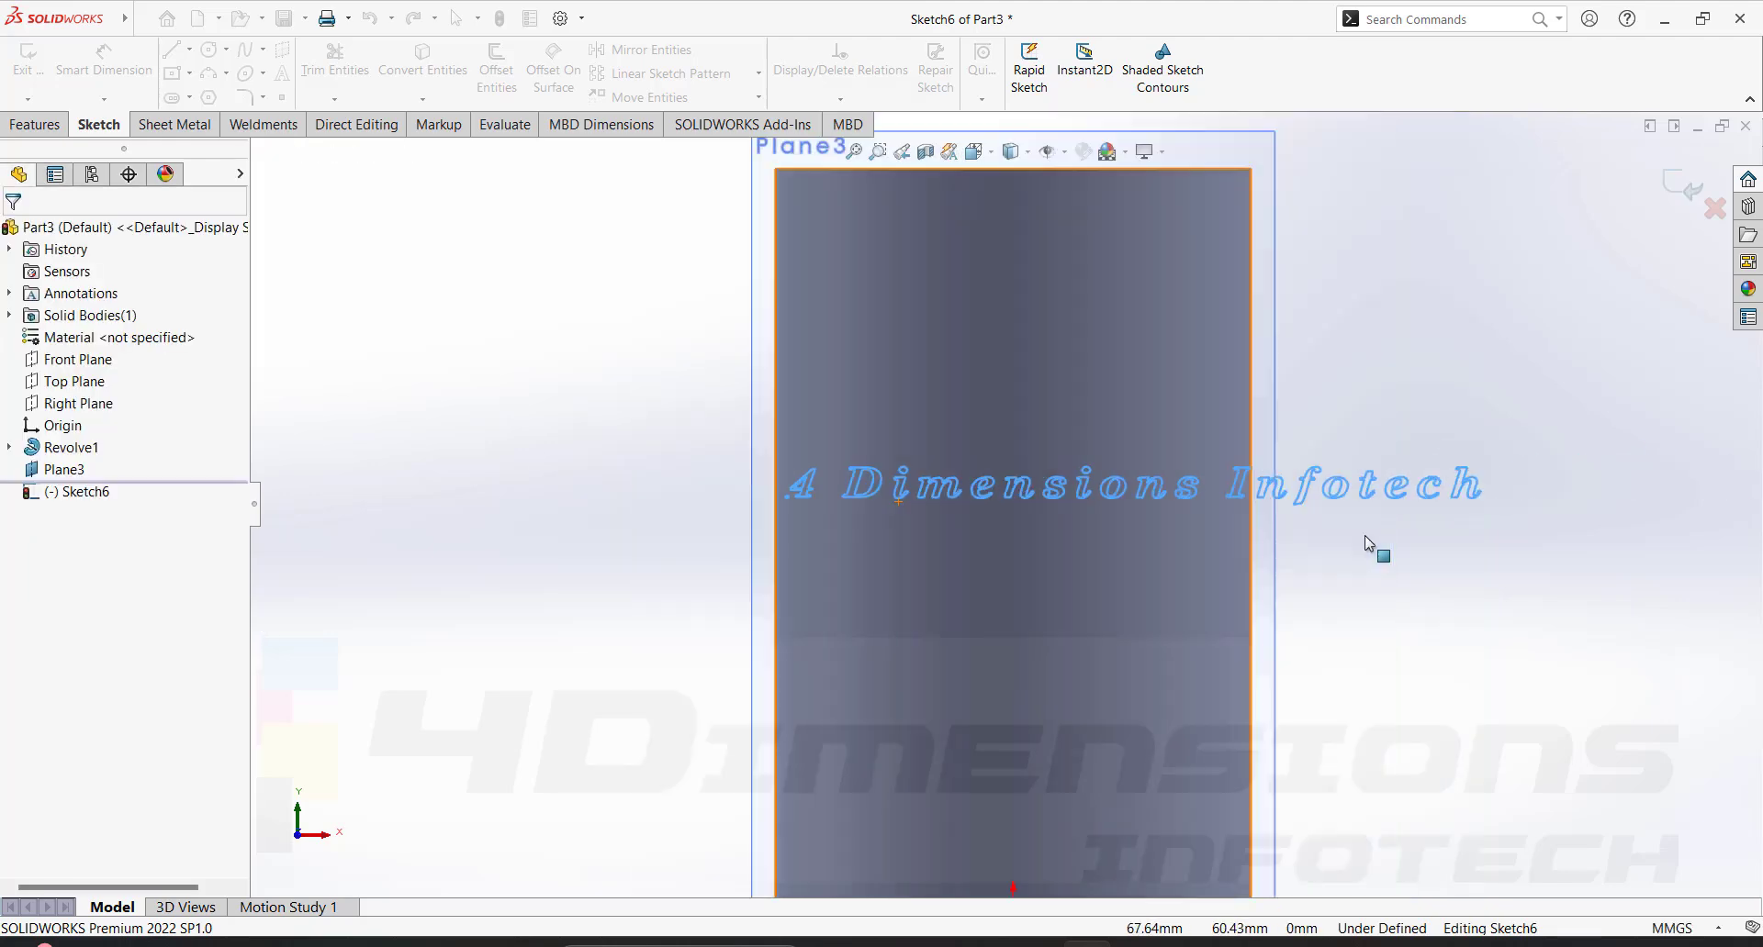
Edit the sketch text to a 90% width factor and 100% spacing, center it on the cylinder, accept it, and exit the sketch.
{"action": "double_click", "coordinate": [1289, 501]}
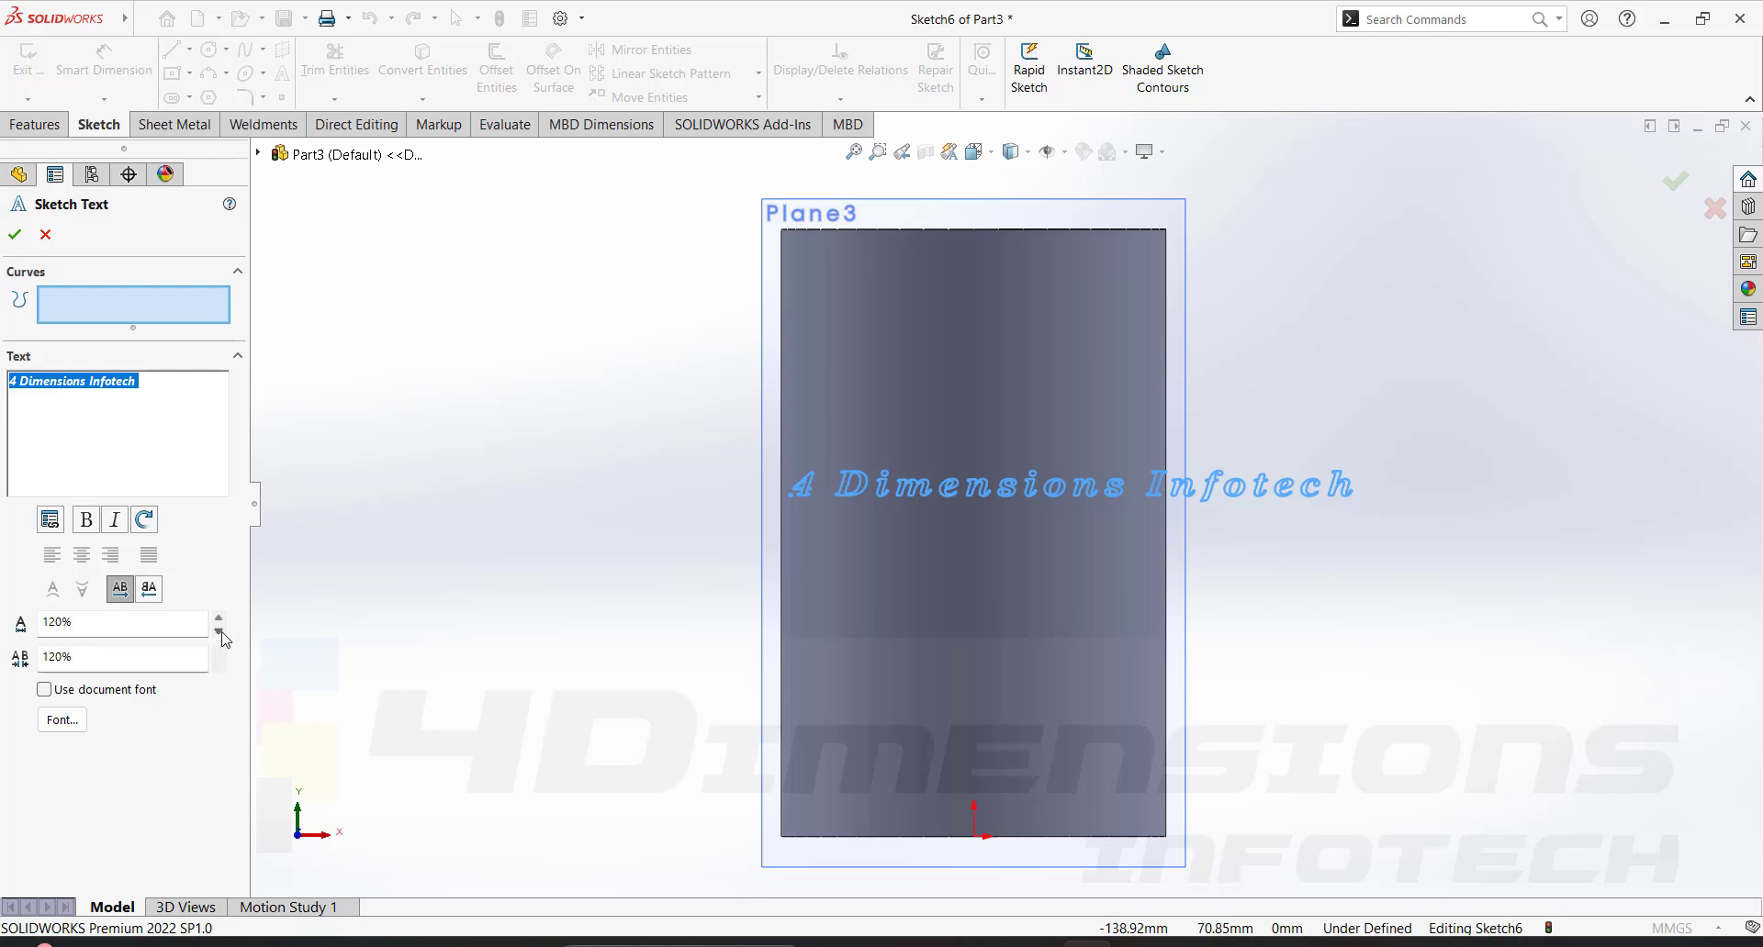
{"action": "left_click", "coordinate": [221, 631]}
{"action": "left_click", "coordinate": [220, 632]}
{"action": "left_click", "coordinate": [221, 632]}
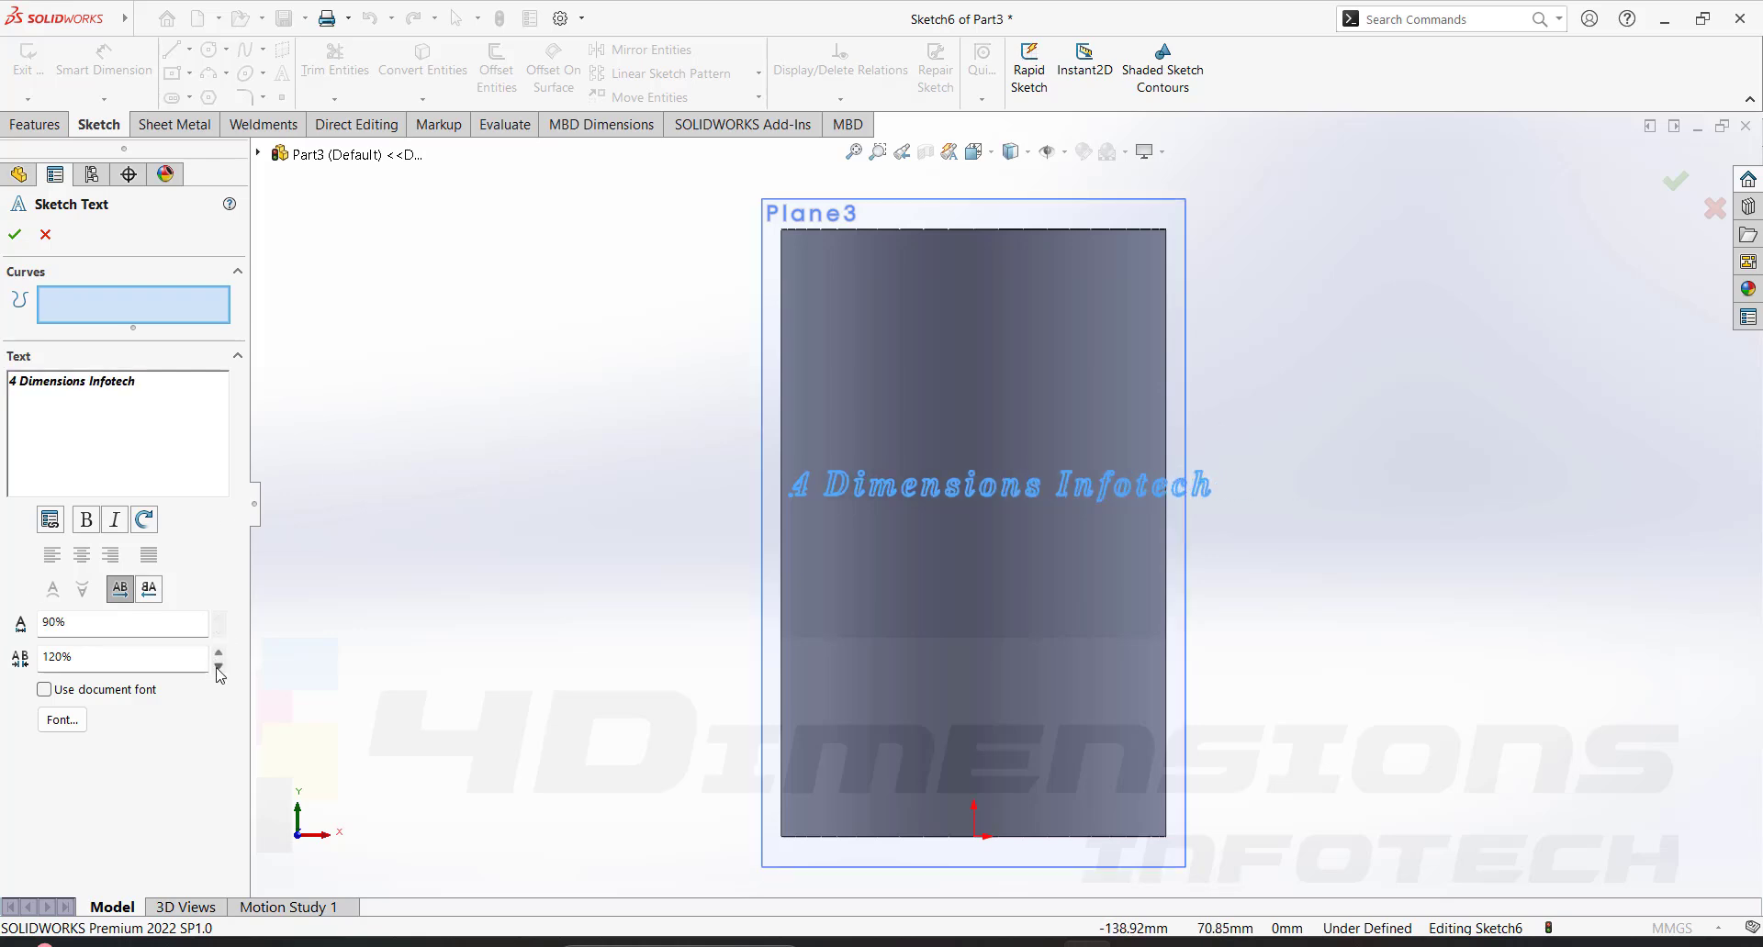
{"action": "left_click", "coordinate": [219, 669]}
{"action": "left_click", "coordinate": [218, 668]}
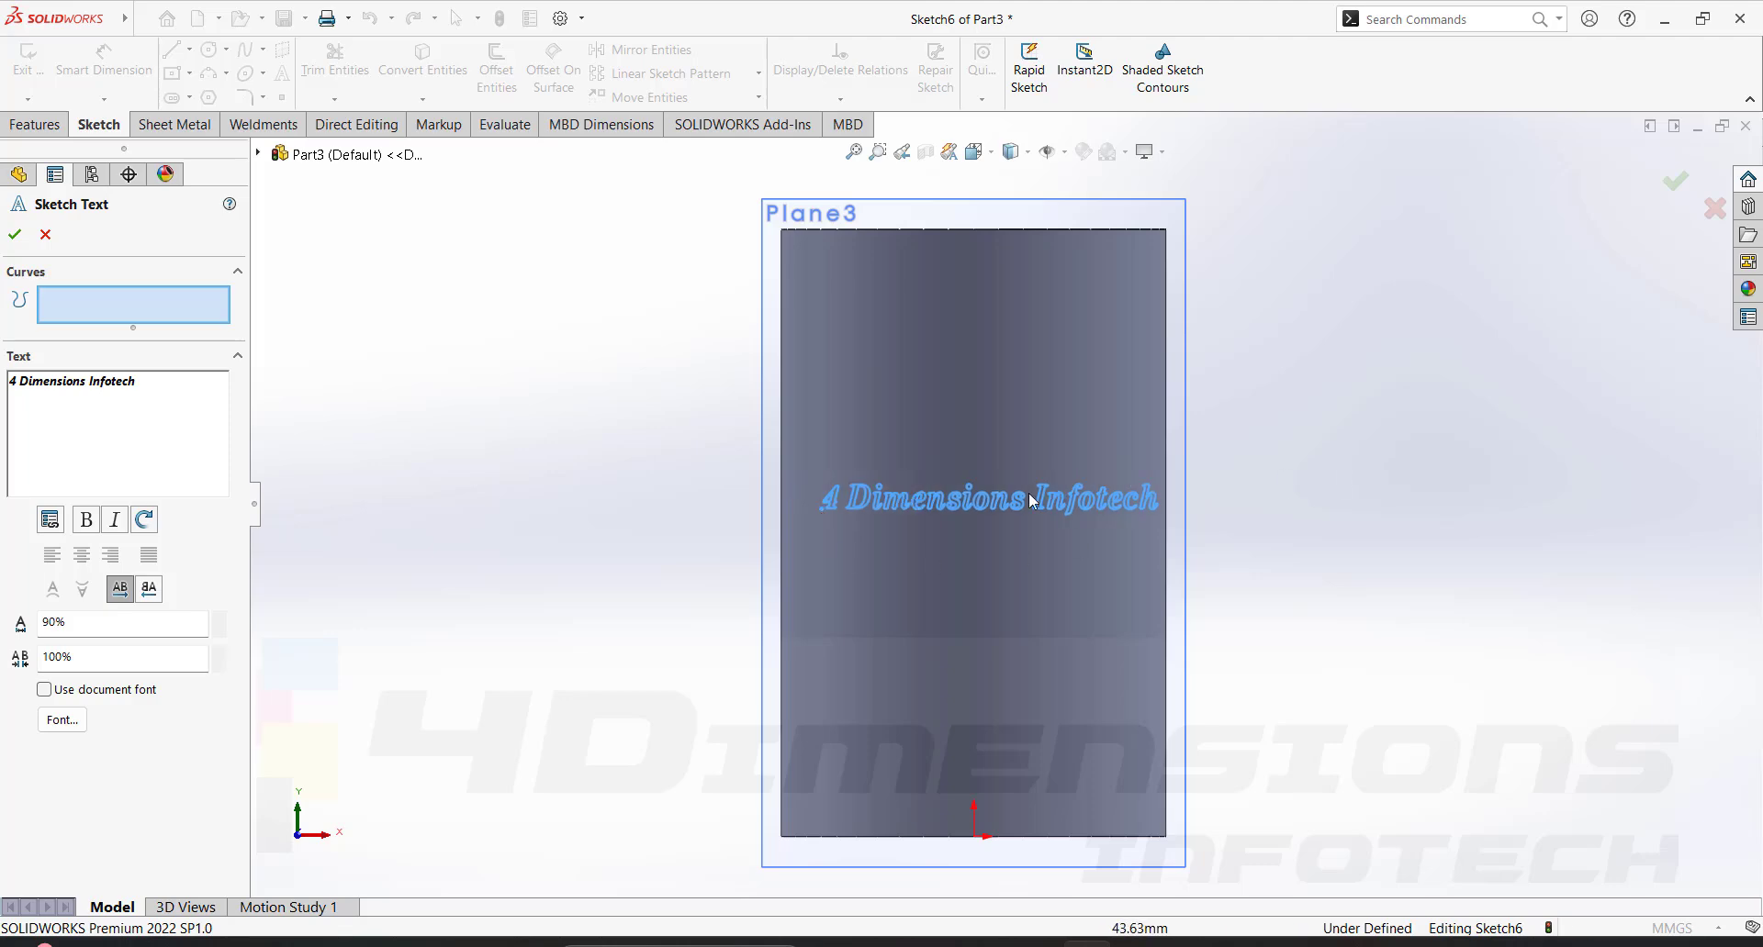
{"action": "left_click_drag", "start_coordinate": [1028, 500], "coordinate": [1018, 500]}
{"action": "left_click", "coordinate": [15, 235]}
{"action": "double_click", "coordinate": [669, 508]}
Start a Wrap feature with the text sketch as its source and the cylinder's curved face as its target.
{"action": "scroll", "coordinate": [936, 497], "scroll_direction": "up", "scroll_amount": 5}
{"action": "middle_click_drag", "start_coordinate": [1230, 500], "coordinate": [1368, 489]}
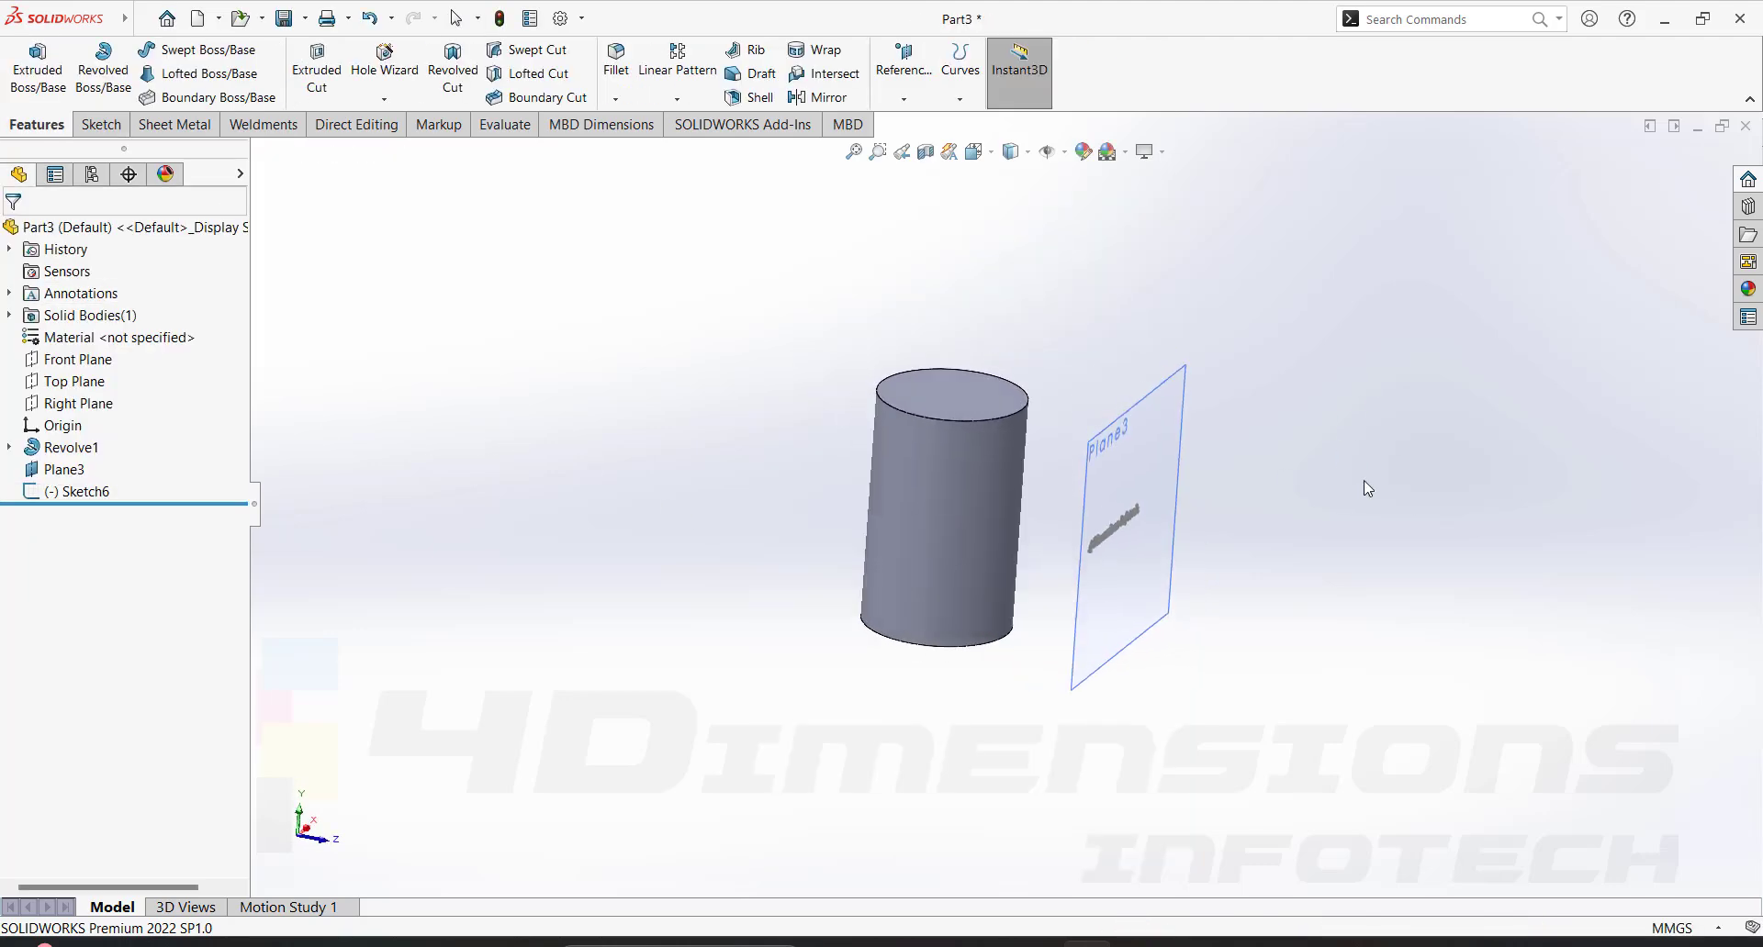
{"action": "middle_click_drag", "start_coordinate": [1288, 436], "coordinate": [1284, 456]}
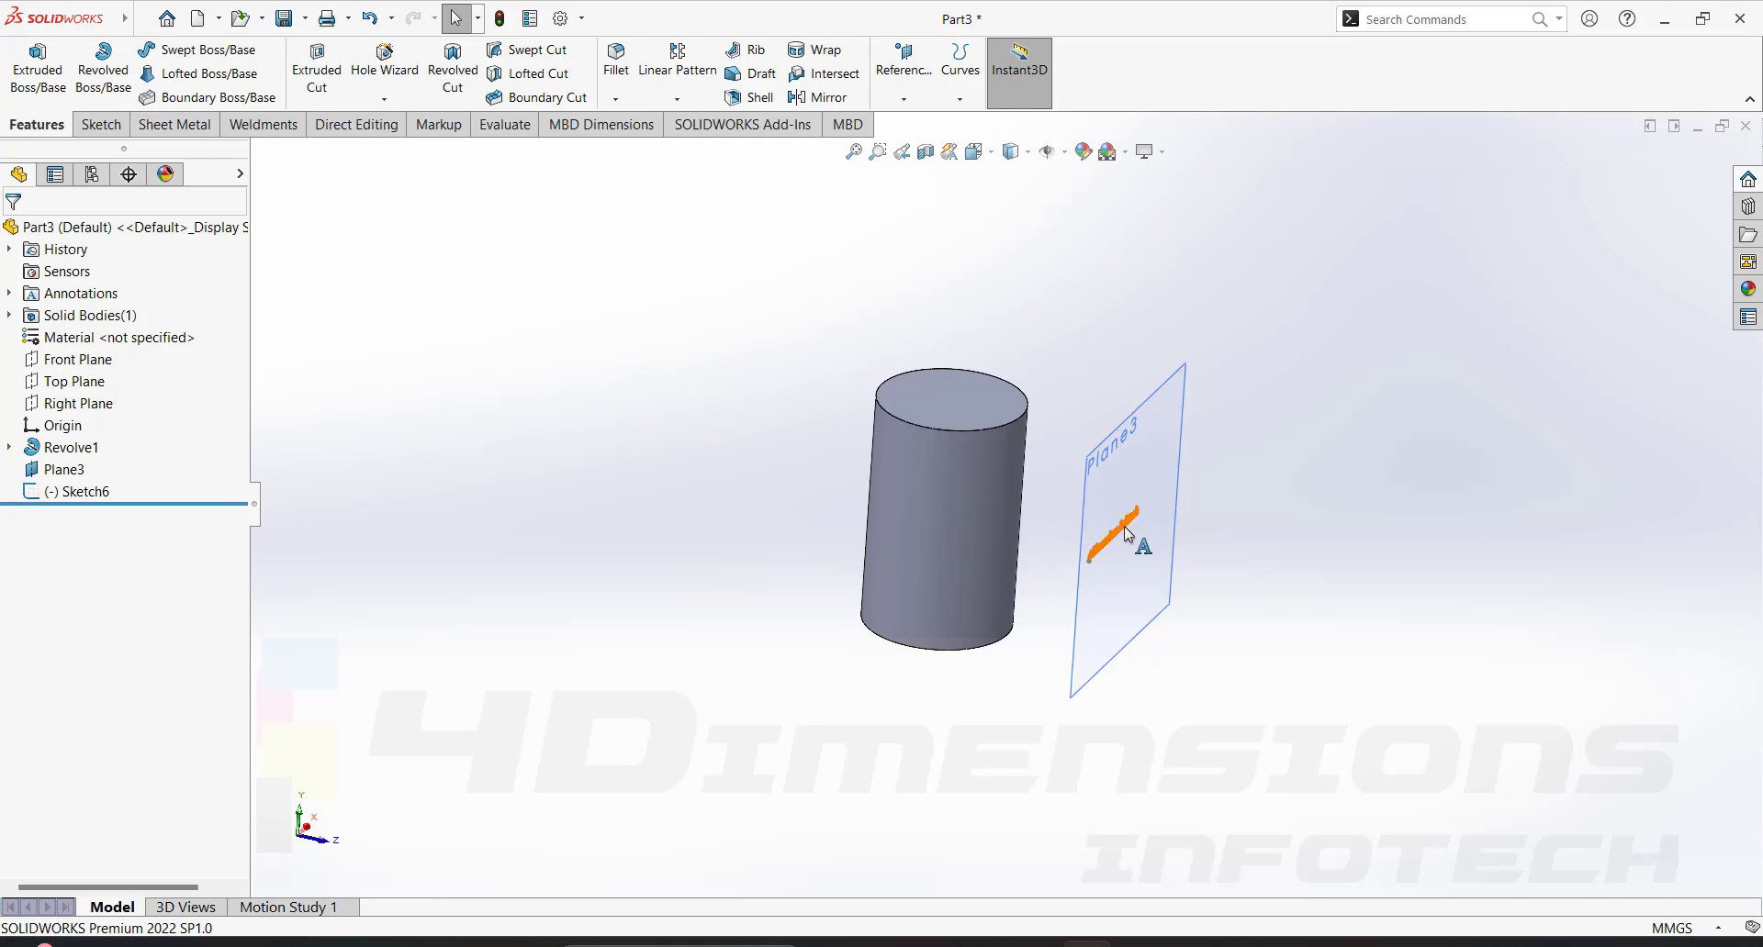
{"action": "left_click", "coordinate": [1128, 535]}
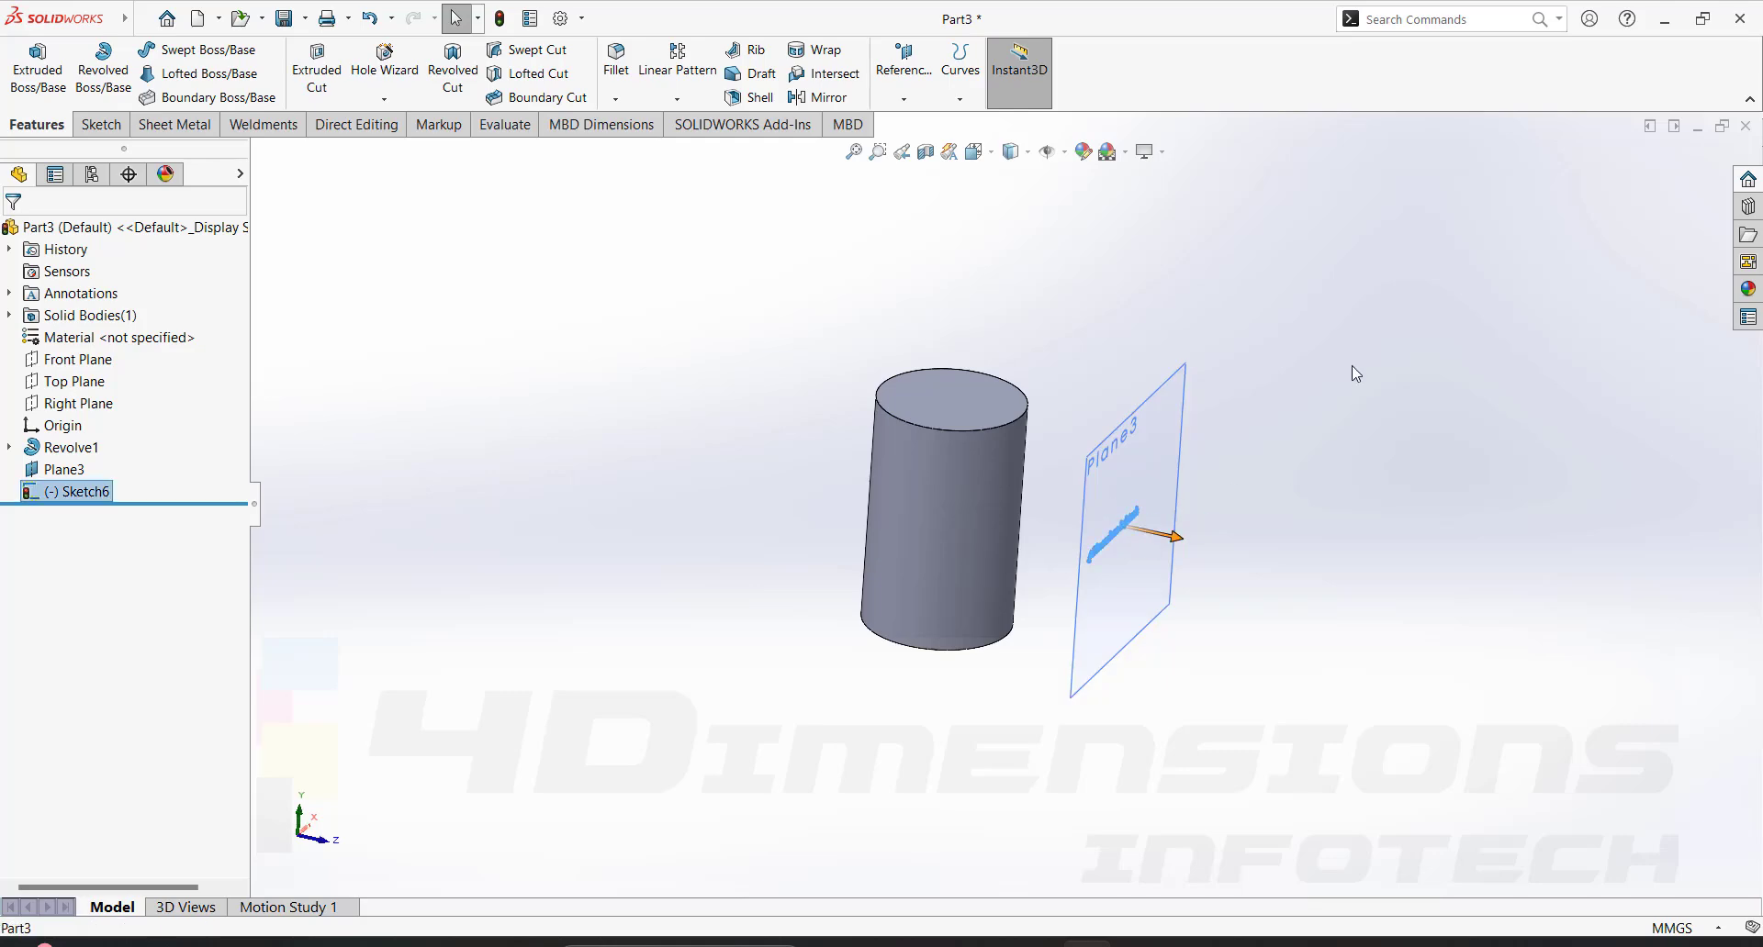
{"action": "left_click", "coordinate": [826, 51]}
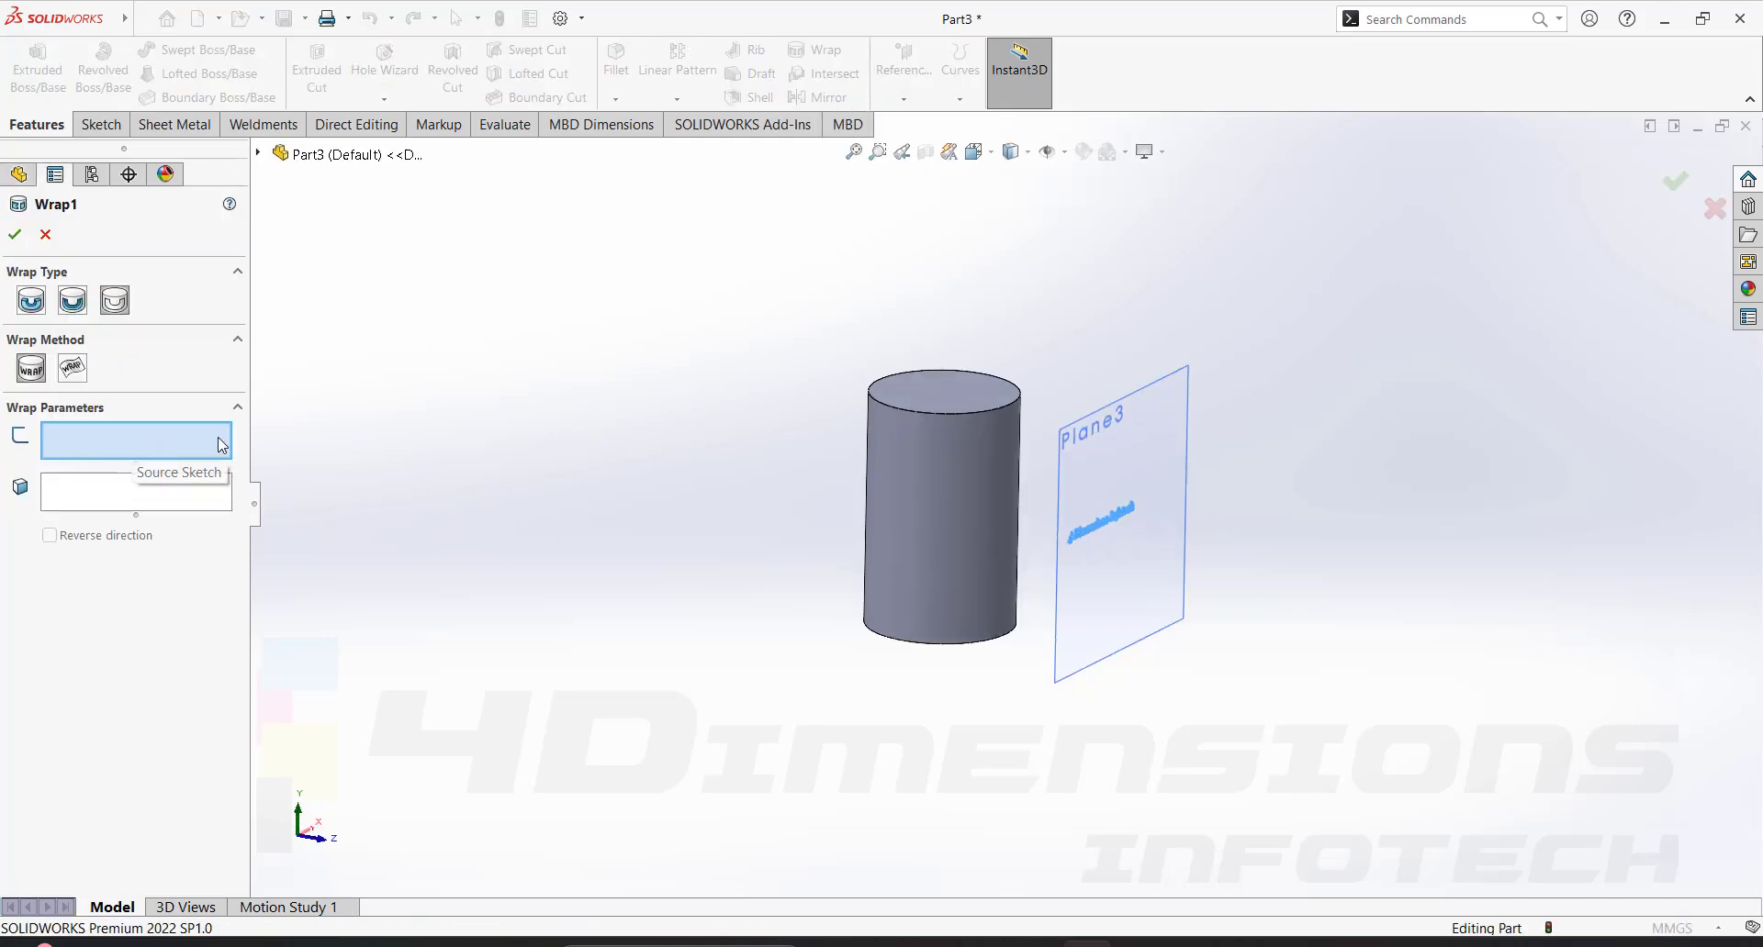
{"action": "left_click", "coordinate": [1117, 526]}
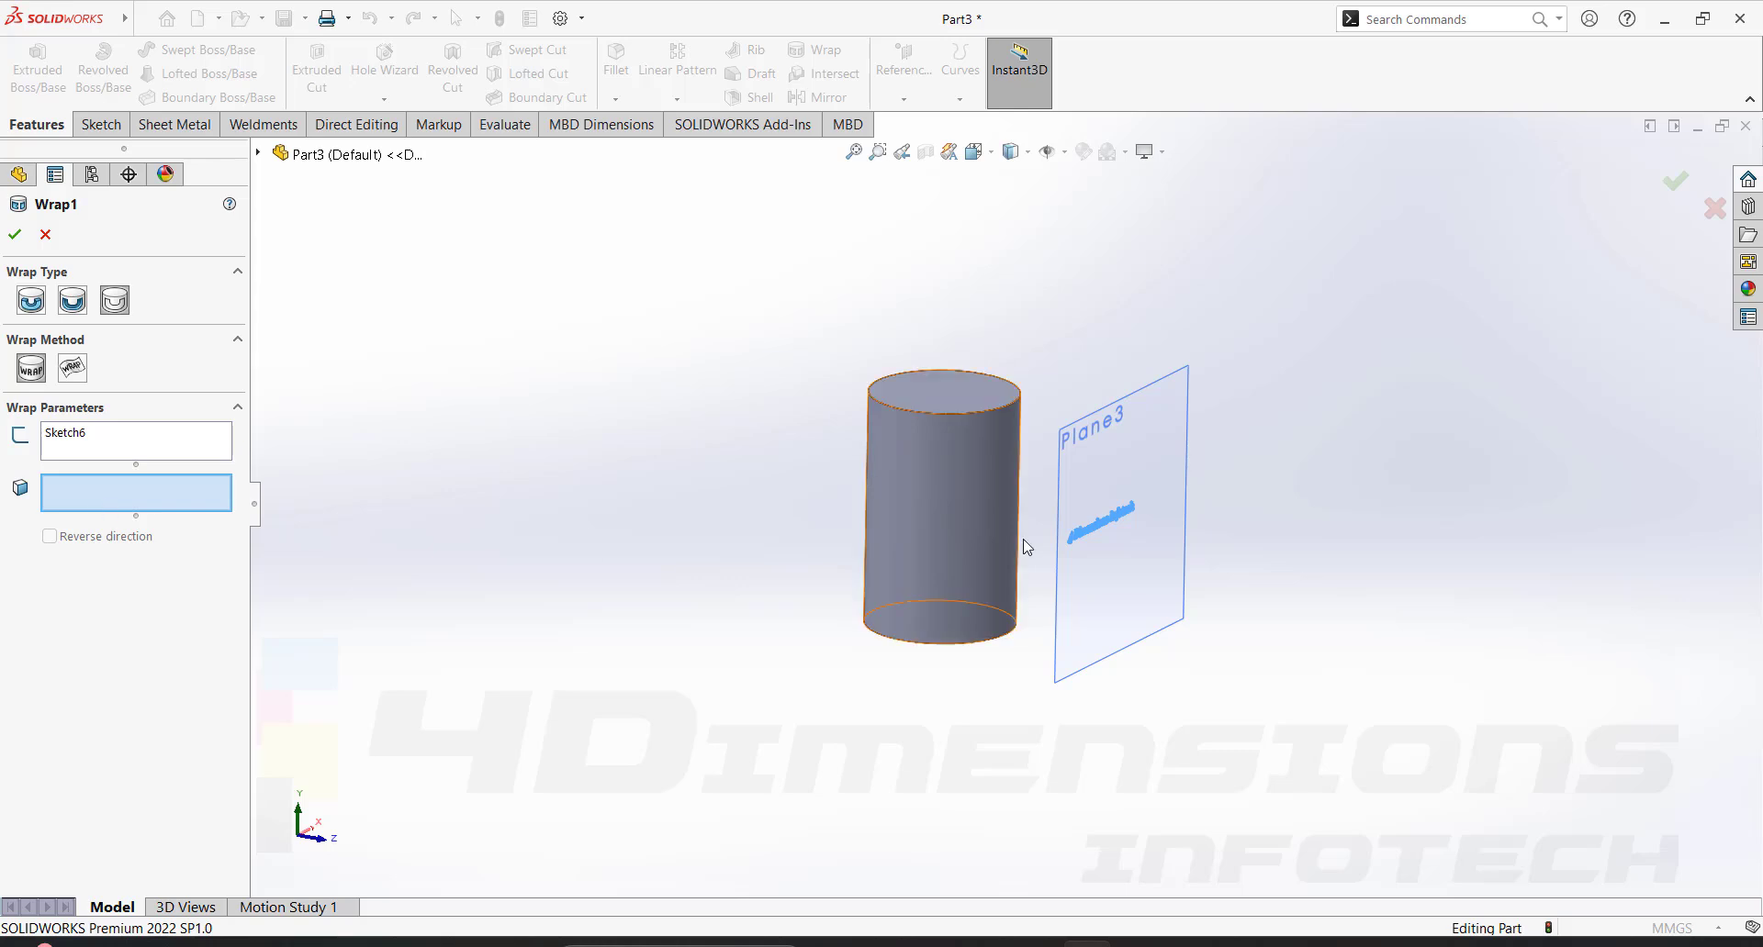
{"action": "left_click", "coordinate": [968, 487]}
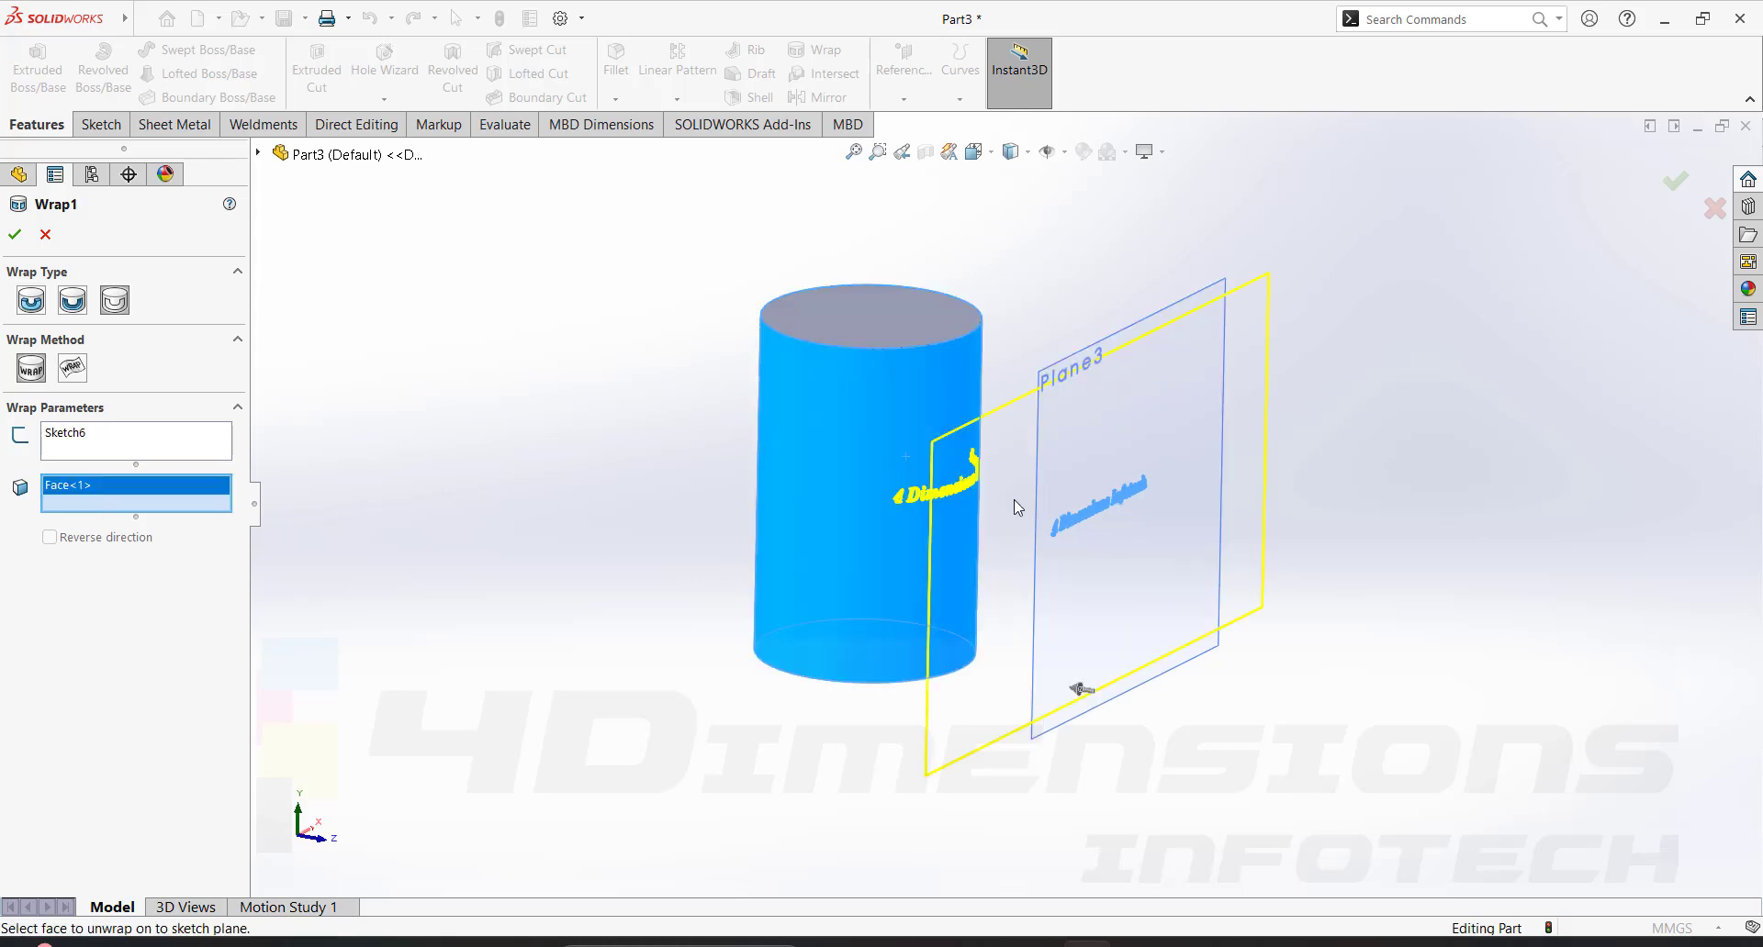
Set the wrap type to Emboss with a 1.50 mm thickness and accept the feature.
{"action": "left_click", "coordinate": [30, 303]}
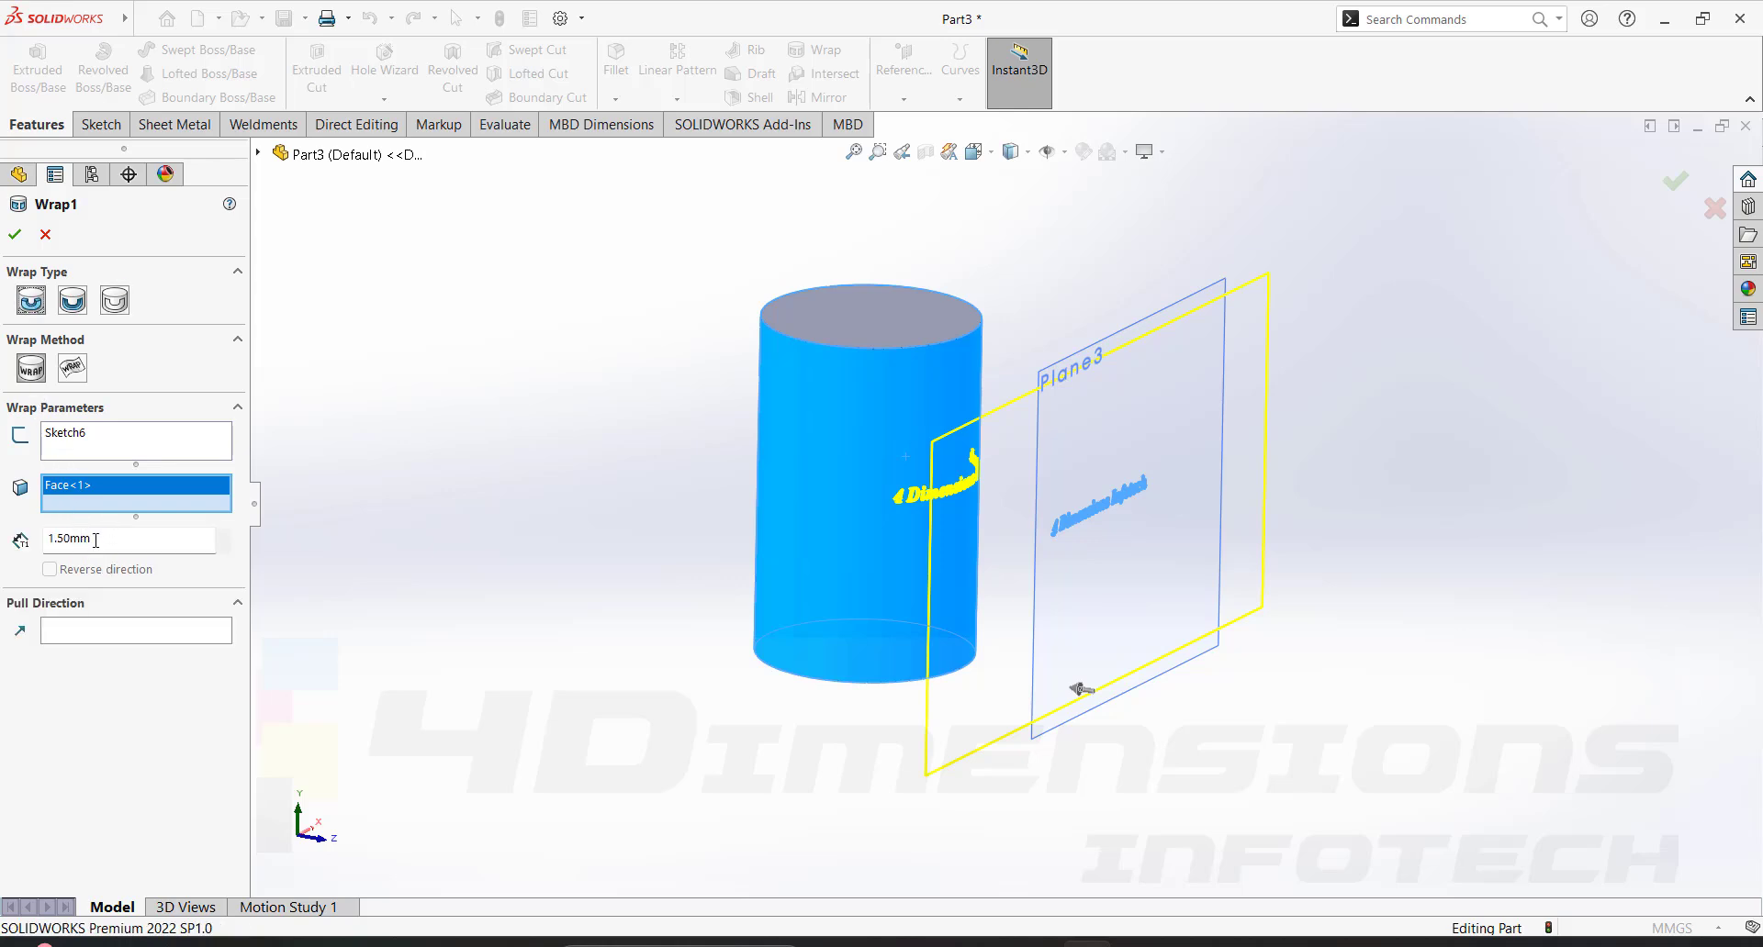
{"action": "scroll", "coordinate": [968, 514], "scroll_direction": "down", "scroll_amount": 5}
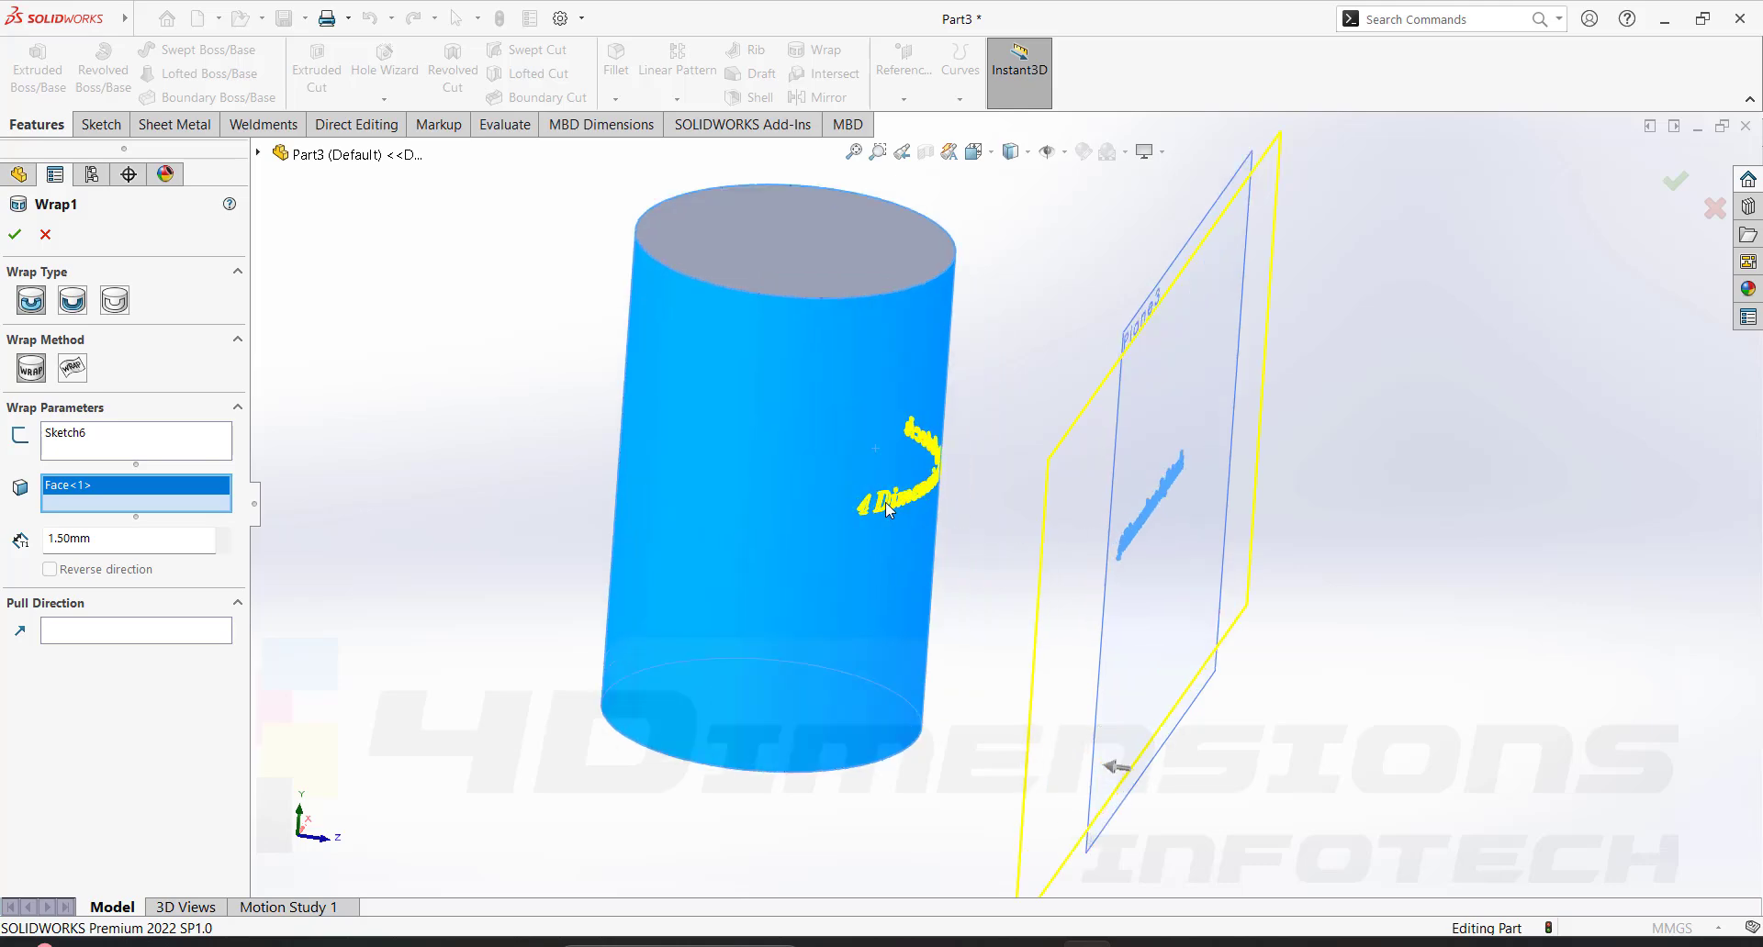
{"action": "middle_click_drag", "start_coordinate": [968, 516], "coordinate": [996, 537]}
{"action": "scroll", "coordinate": [996, 537], "scroll_direction": "up", "scroll_amount": 2}
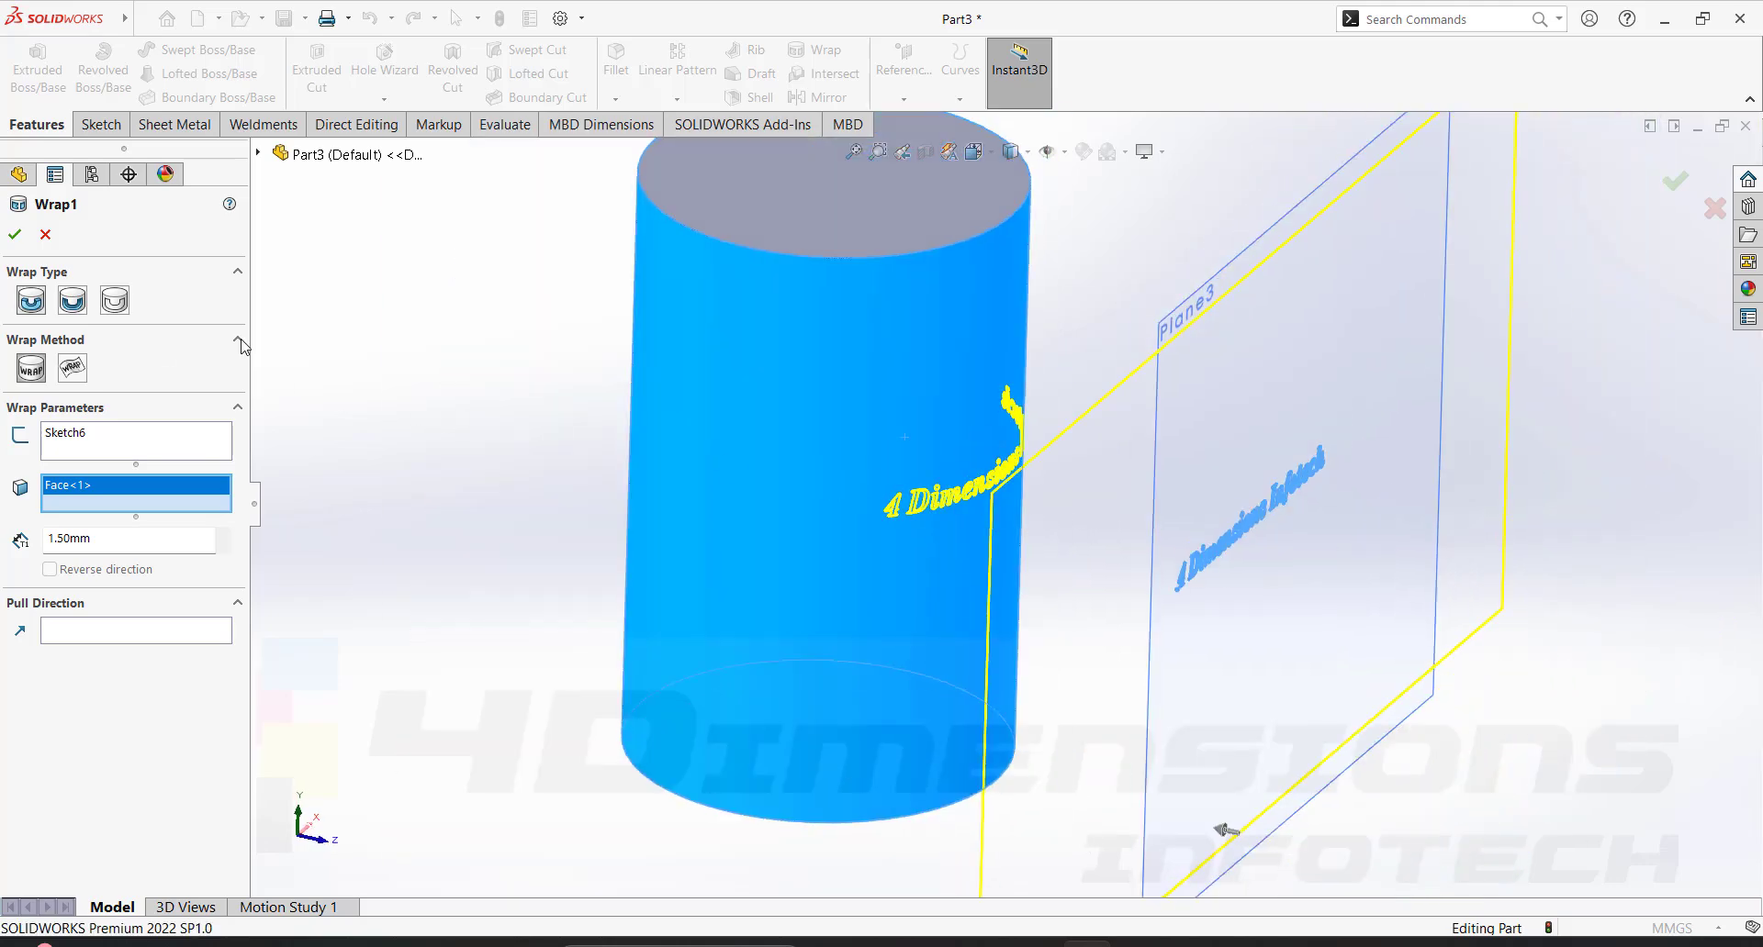
{"action": "scroll", "coordinate": [900, 486], "scroll_direction": "down", "scroll_amount": 3}
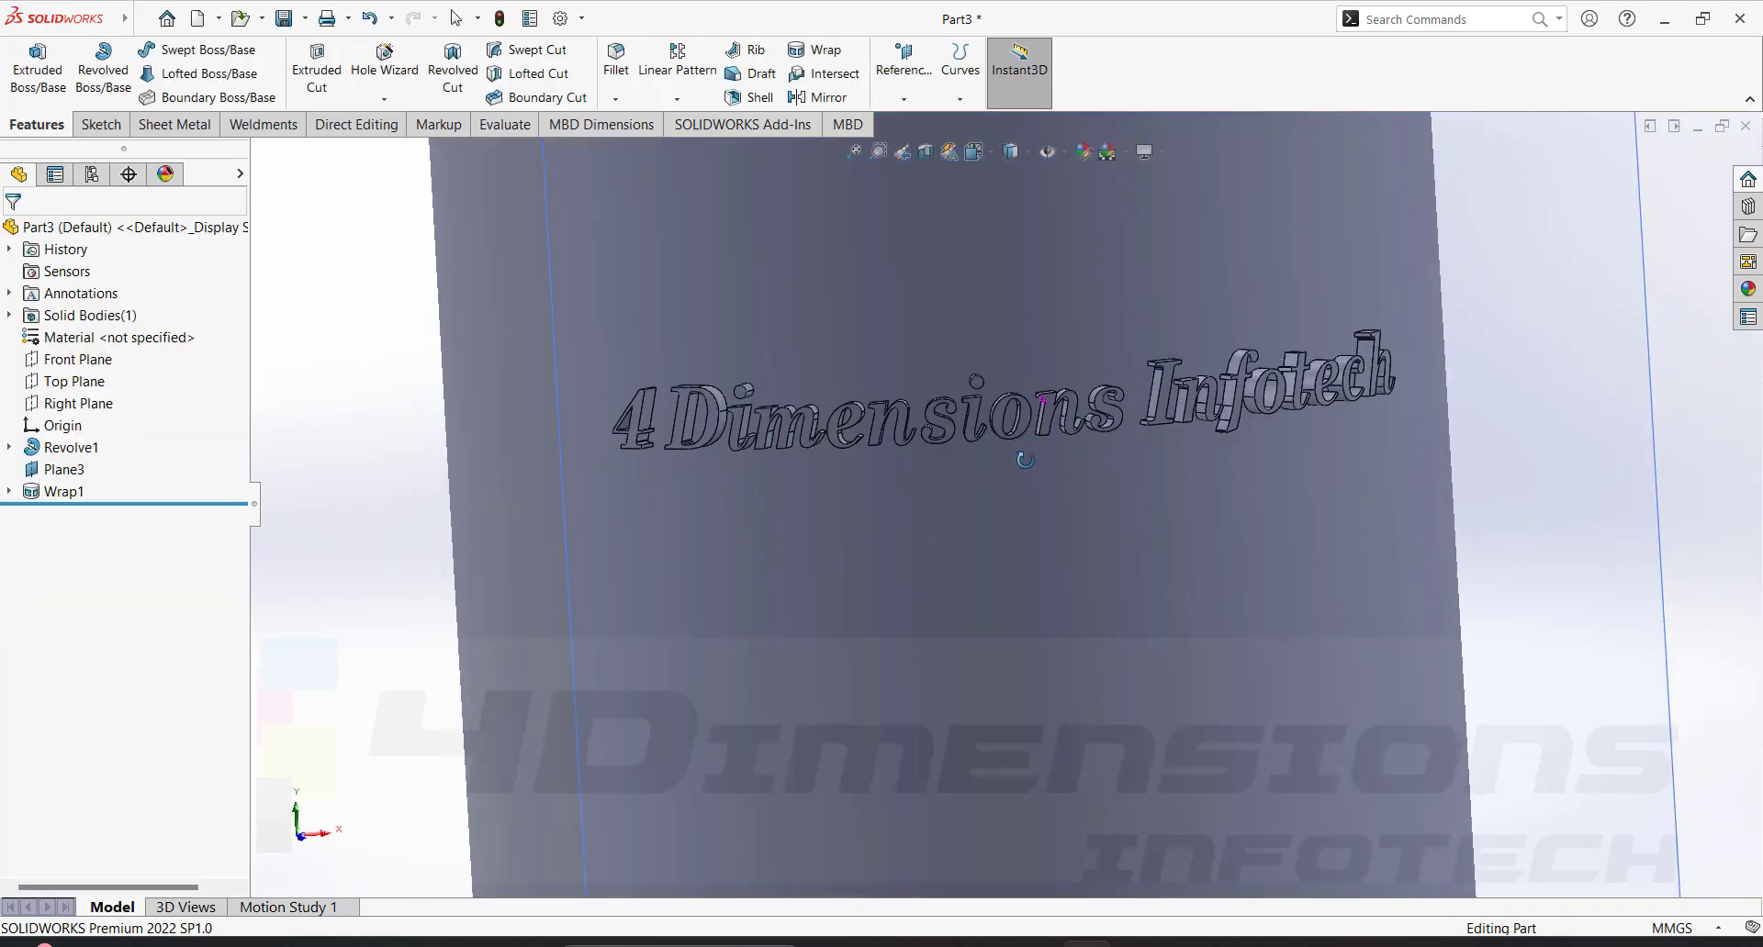
Examine the embossed letters on the cylinder's curved face from several angles.
{"action": "middle_click_drag", "start_coordinate": [1020, 596], "coordinate": [825, 615]}
{"action": "scroll", "coordinate": [826, 620], "scroll_direction": "down", "scroll_amount": 3}
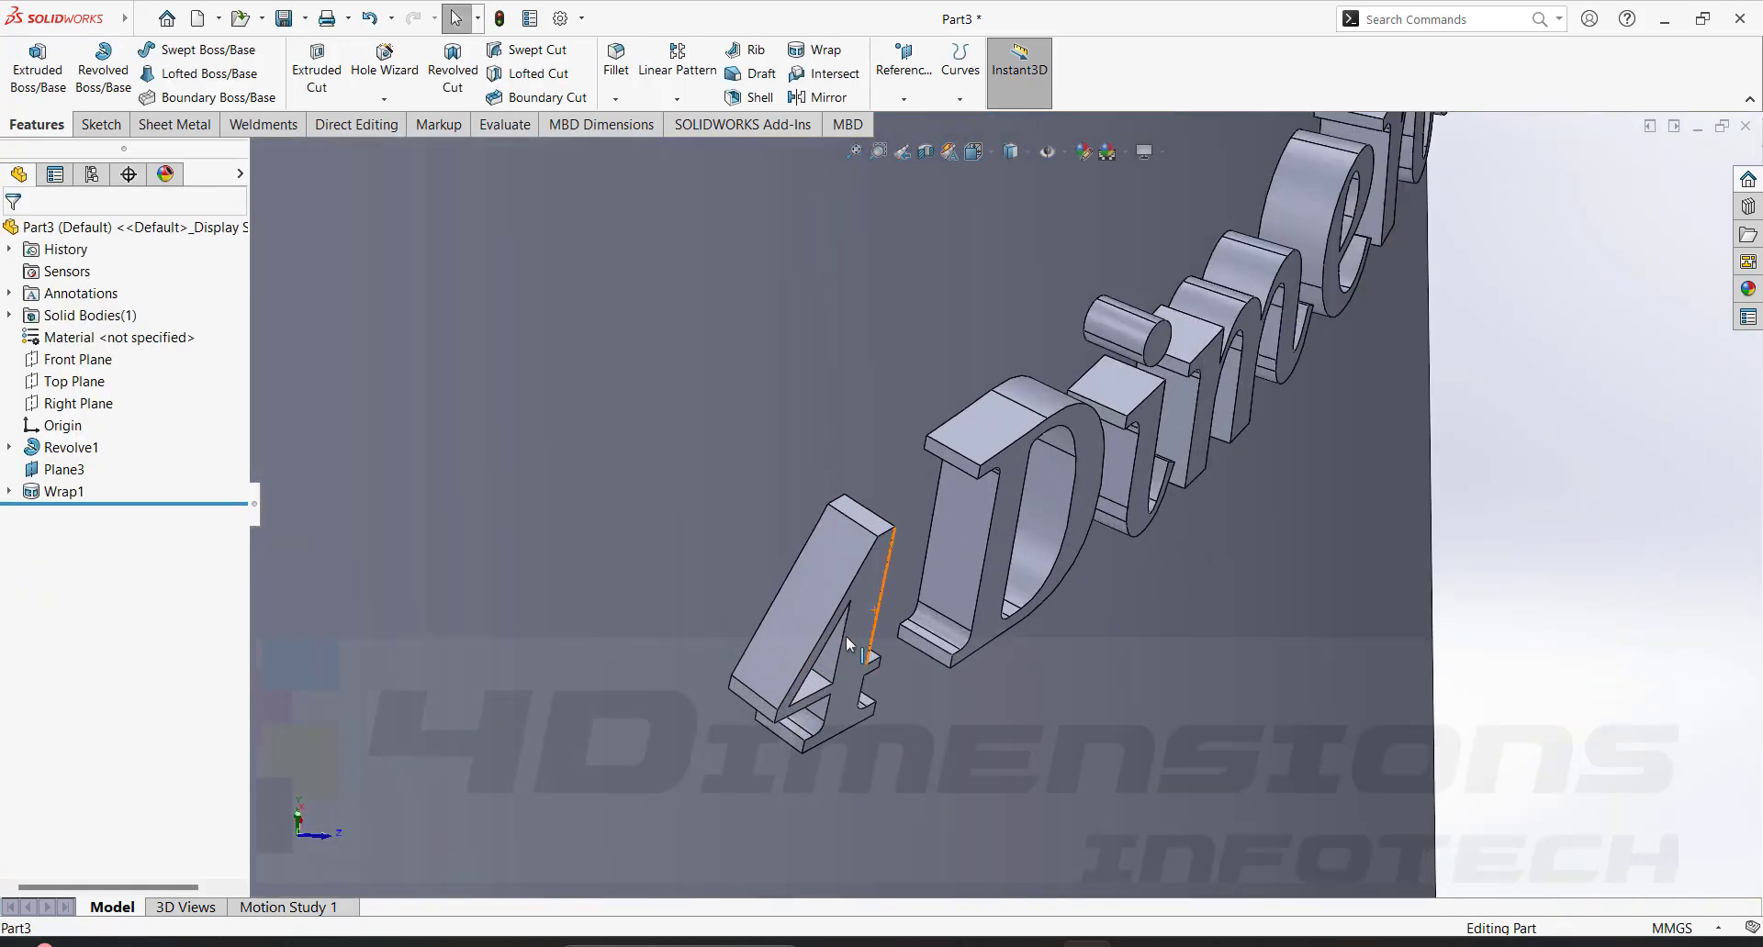
{"action": "scroll", "coordinate": [905, 457], "scroll_direction": "up", "scroll_amount": 3}
{"action": "scroll", "coordinate": [905, 456], "scroll_direction": "up", "scroll_amount": 3}
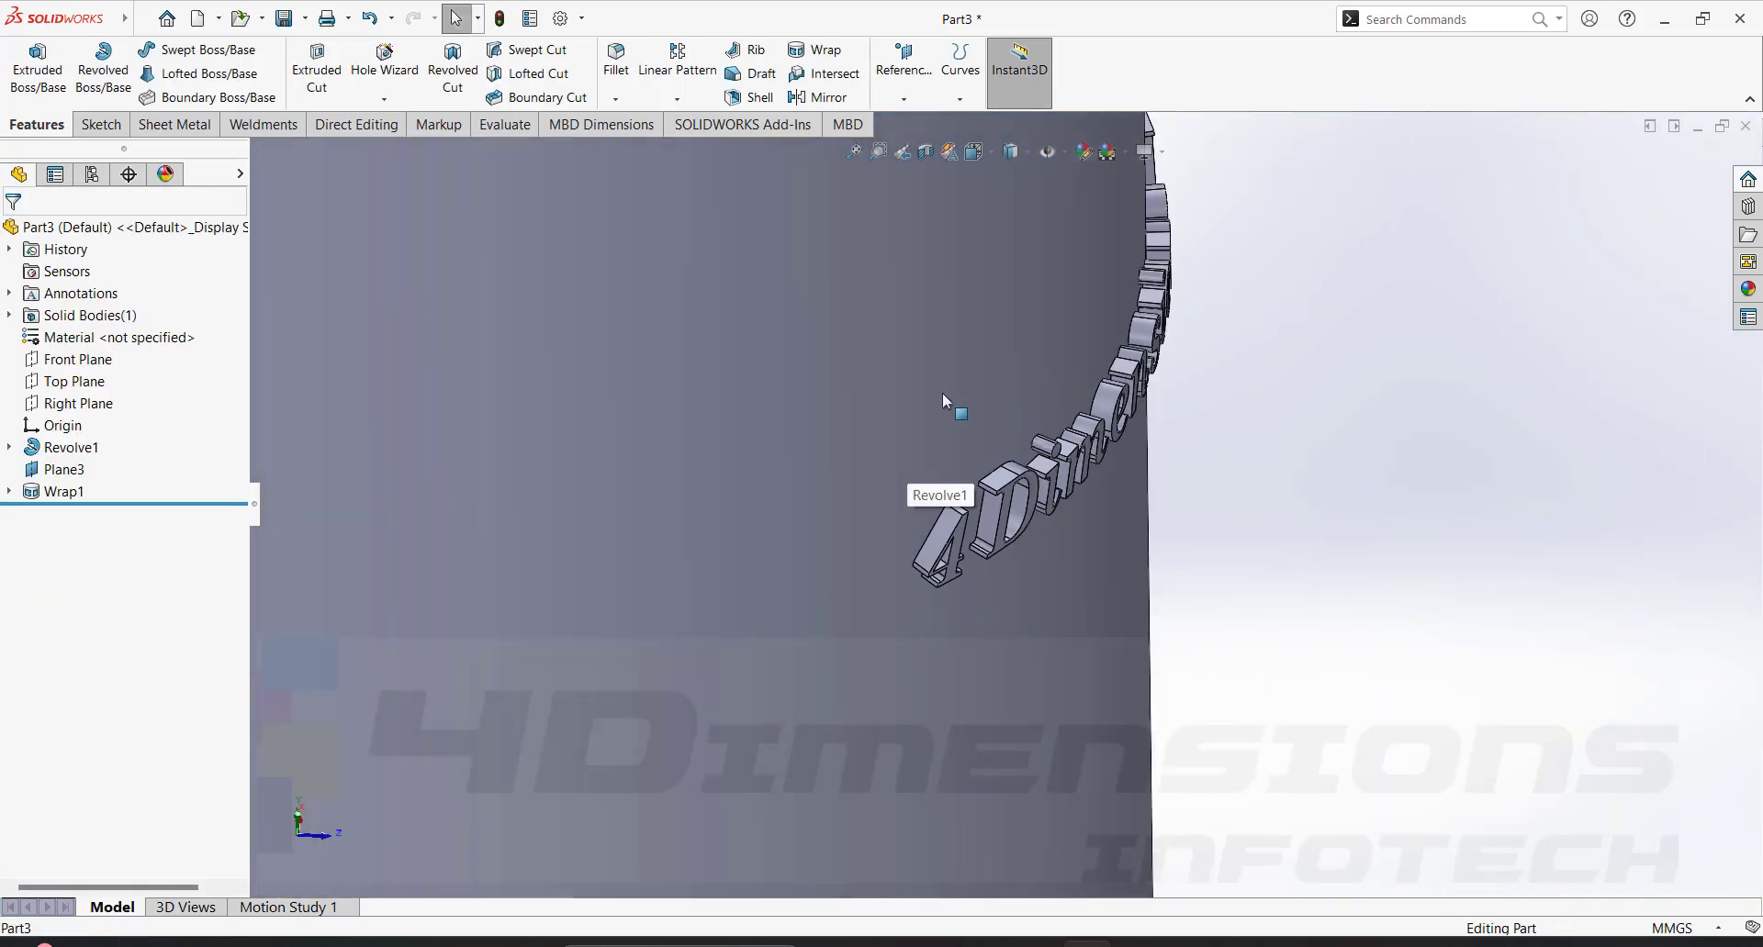
{"action": "scroll", "coordinate": [973, 469], "scroll_direction": "down", "scroll_amount": 3}
{"action": "middle_click_drag", "start_coordinate": [1016, 508], "coordinate": [826, 501]}
{"action": "scroll", "coordinate": [1010, 413], "scroll_direction": "up", "scroll_amount": 6}
Hide the reference plane in front of the cylinder and view the embossed text from the side.
{"action": "left_click", "coordinate": [1318, 209]}
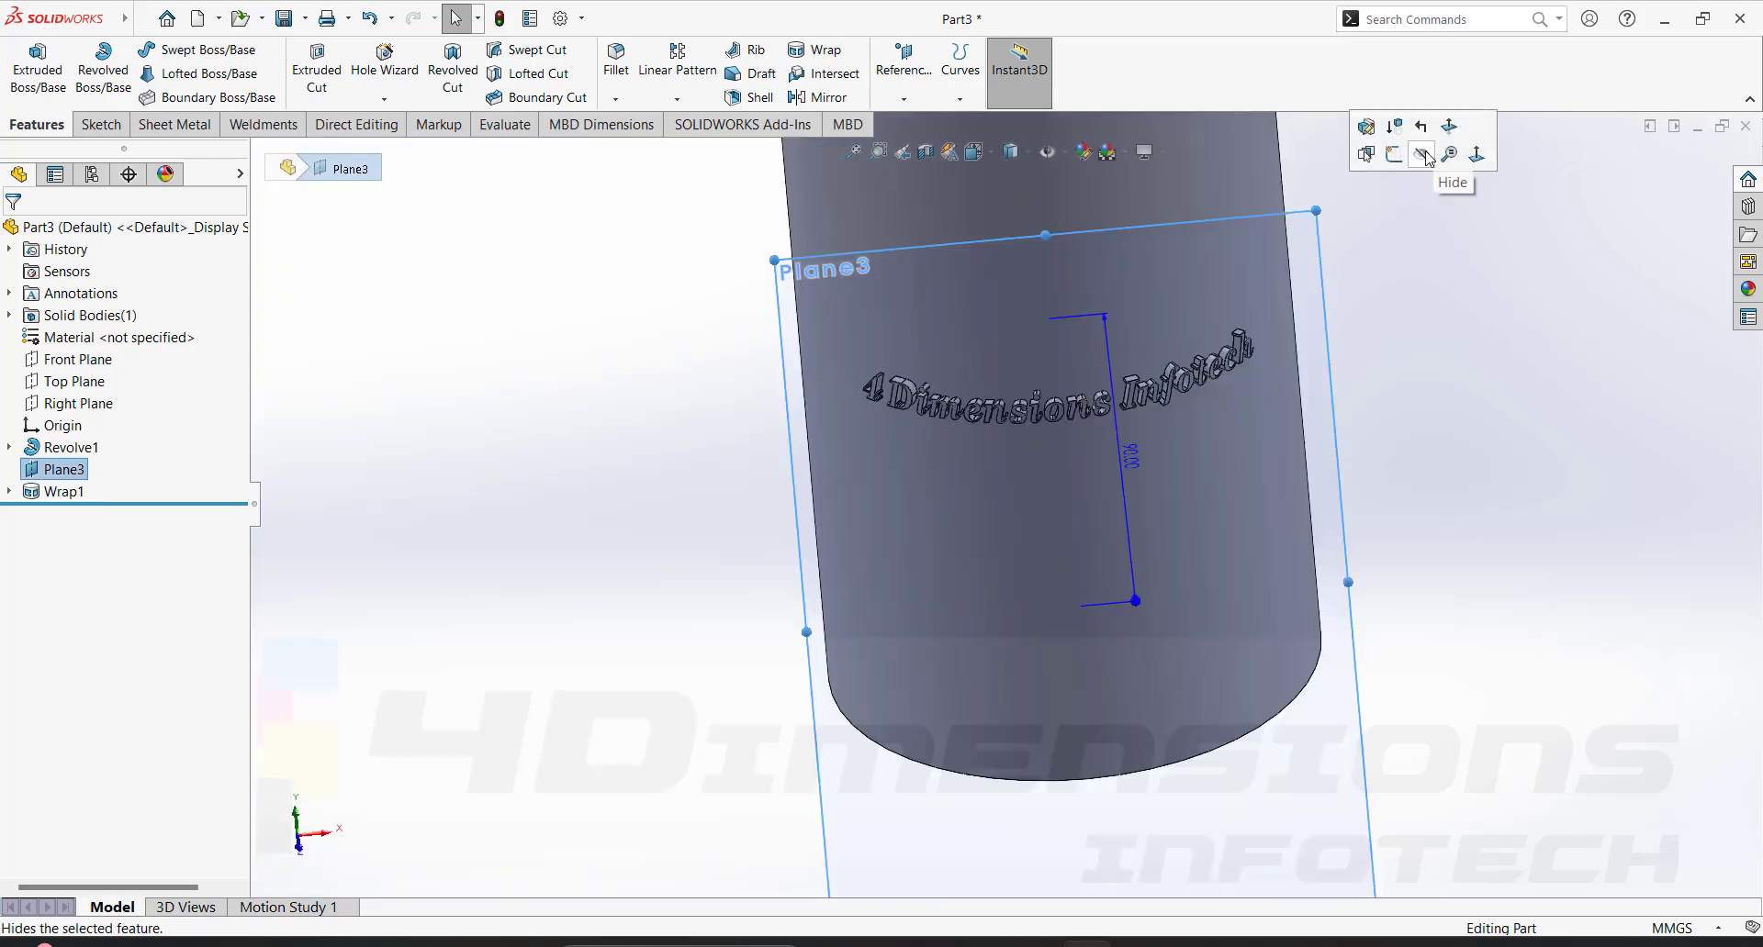
{"action": "left_click", "coordinate": [1422, 155]}
{"action": "mouse_move", "coordinate": [1208, 493]}
{"action": "middle_mouse_down"}
{"action": "mouse_move", "coordinate": [1209, 473]}
{"action": "mouse_move", "coordinate": [1283, 520]}
{"action": "mouse_move", "coordinate": [1280, 460]}
{"action": "mouse_move", "coordinate": [1214, 507]}
{"action": "mouse_move", "coordinate": [1381, 469]}
{"action": "mouse_move", "coordinate": [1397, 445]}
{"action": "mouse_move", "coordinate": [1405, 515]}
{"action": "middle_mouse_up"}
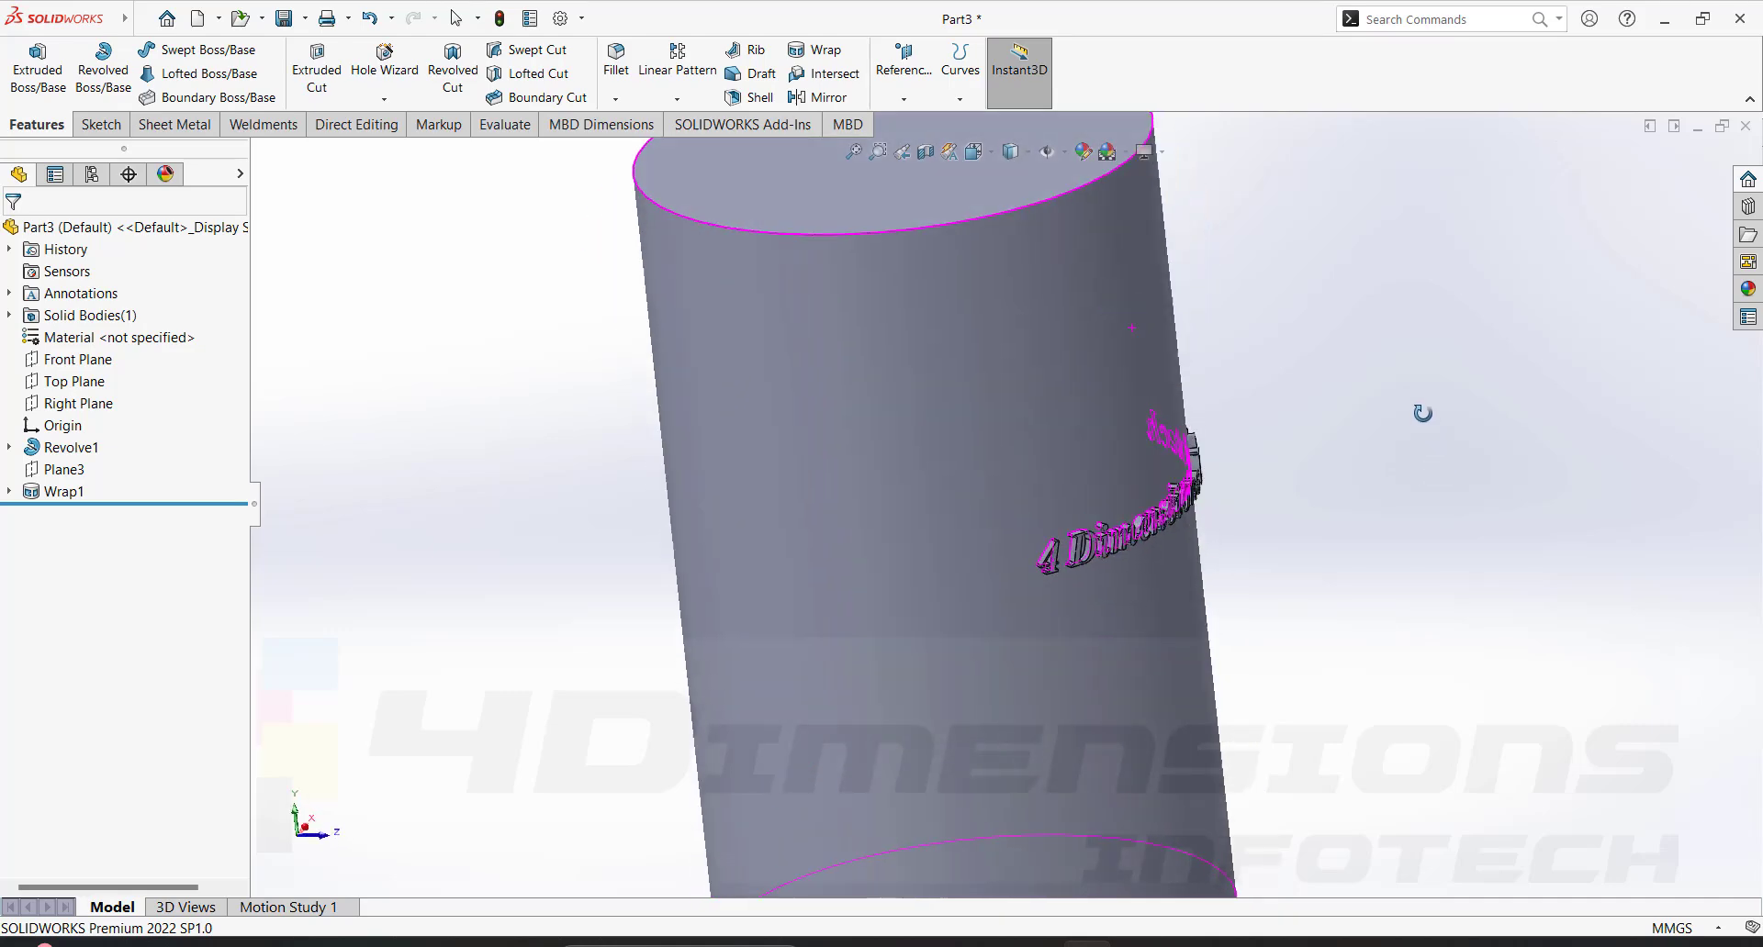
Edit the Wrap feature and change its wrap type to Deboss, with a 1.50 mm depth.
{"action": "left_click", "coordinate": [64, 491]}
{"action": "left_click", "coordinate": [78, 431]}
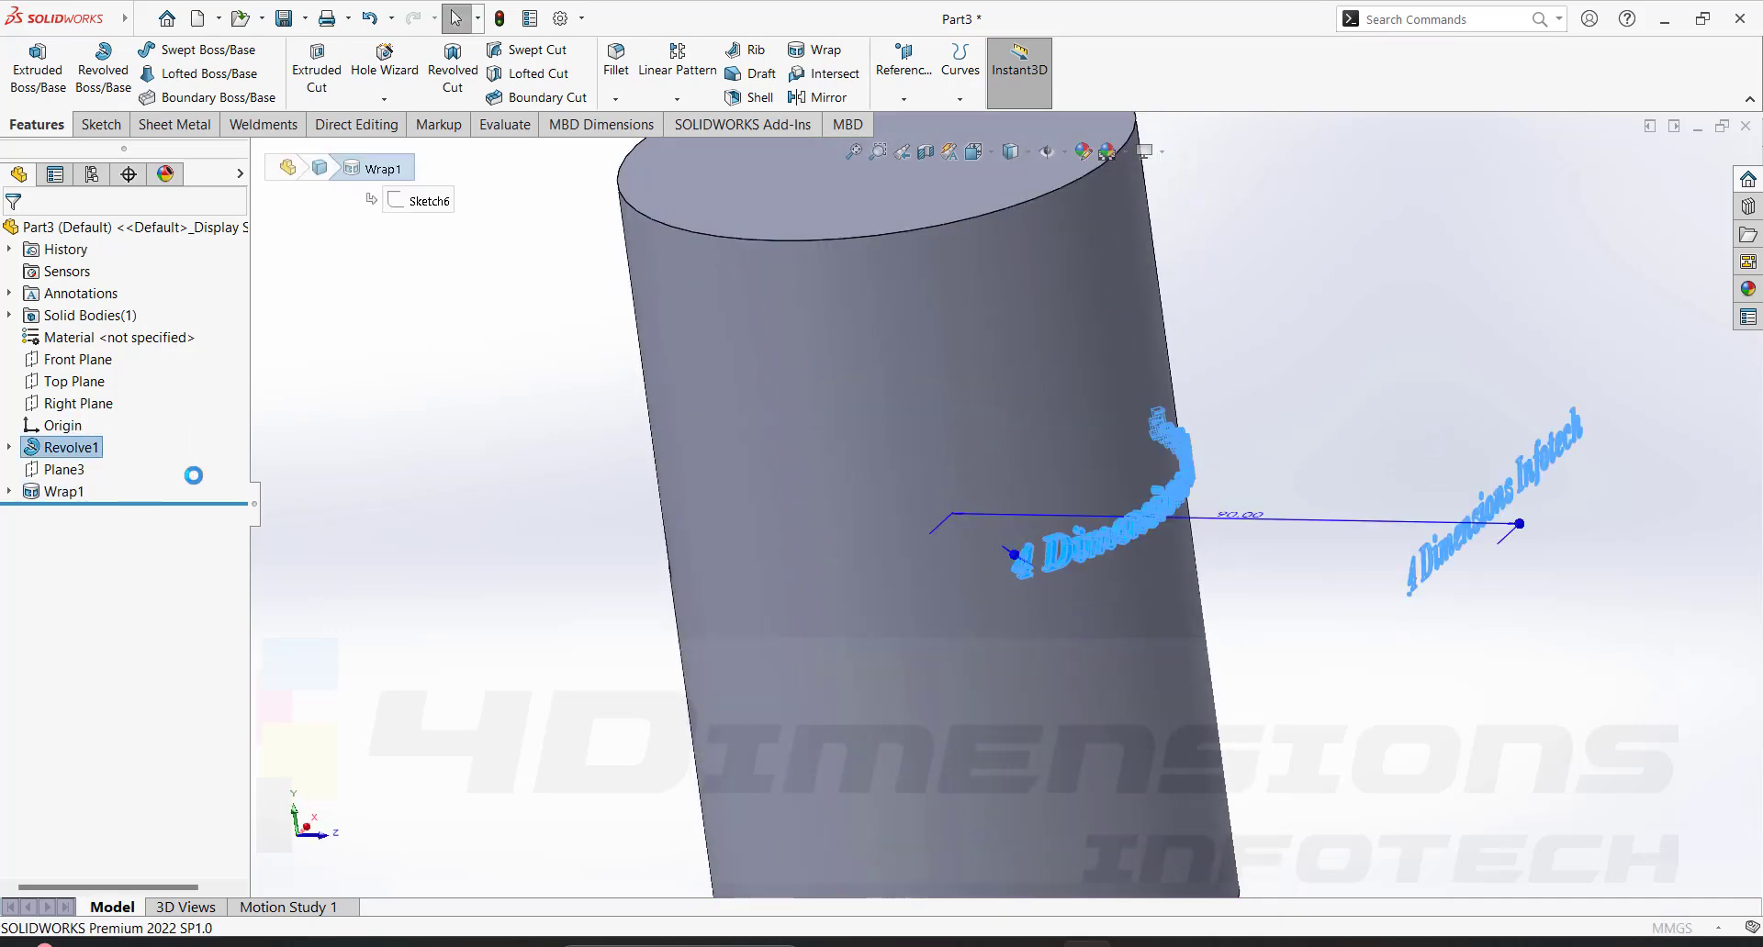
{"action": "left_click", "coordinate": [79, 310]}
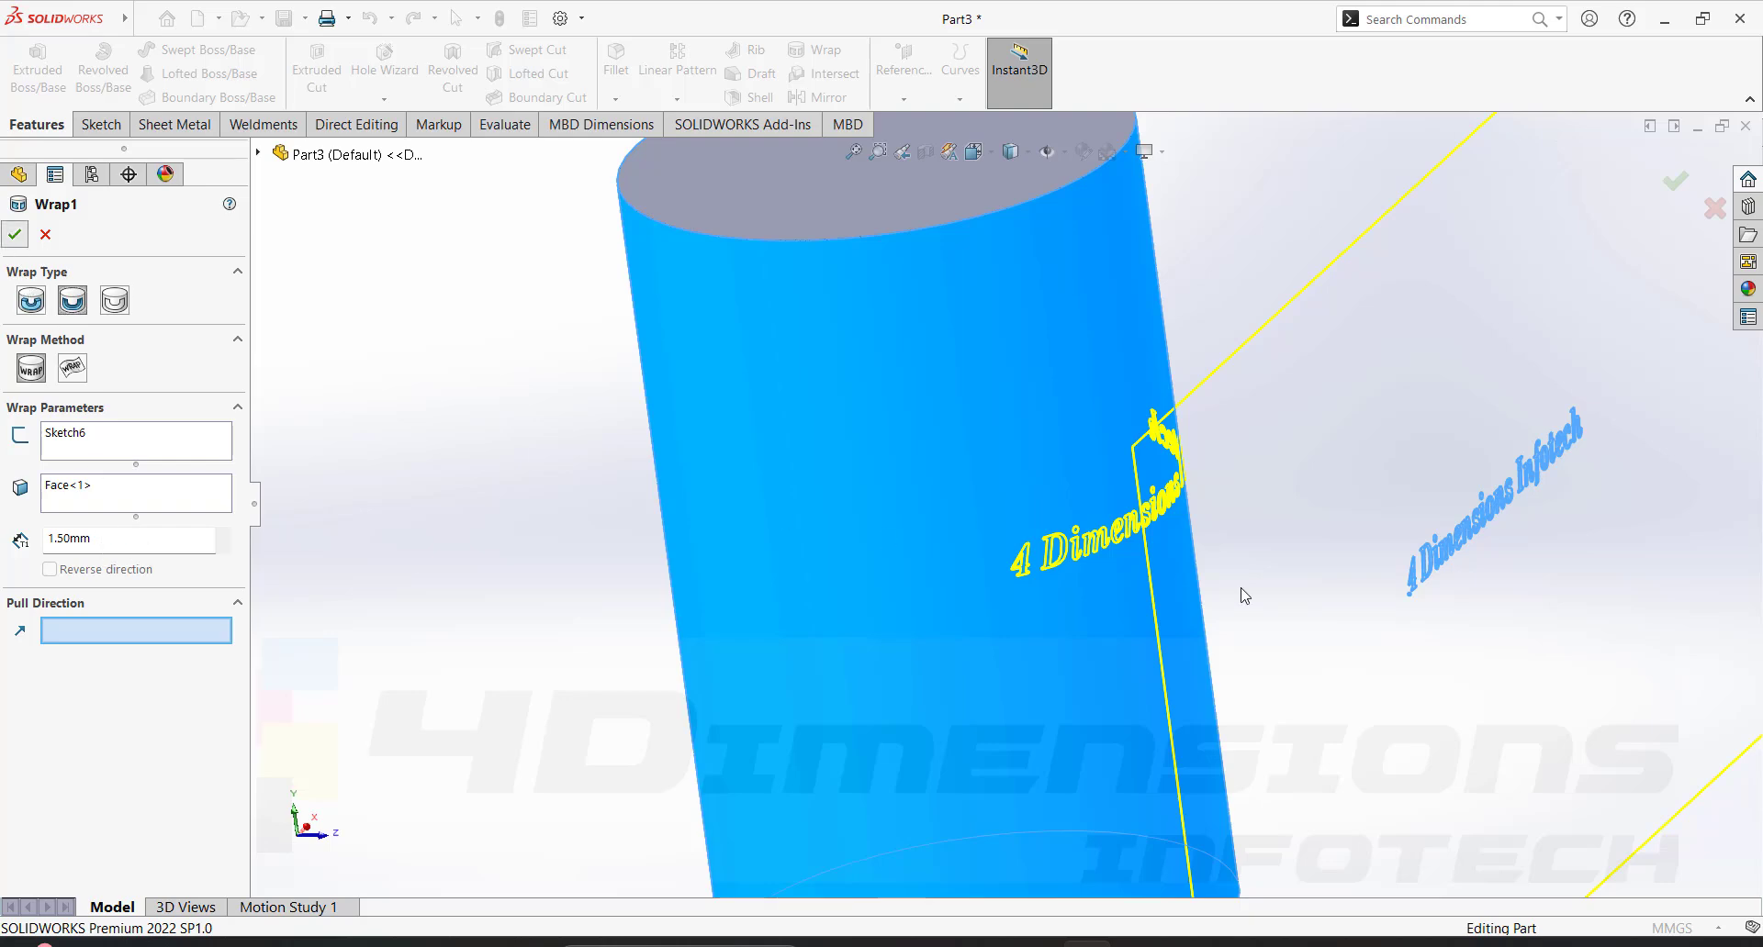
Examine the debossed letters cut into the cylinder's curved face, up close and from several angles.
{"action": "scroll", "coordinate": [1191, 509], "scroll_direction": "down", "scroll_amount": 1}
{"action": "mouse_move", "coordinate": [1153, 476]}
{"action": "middle_mouse_down"}
{"action": "mouse_move", "coordinate": [1190, 509]}
{"action": "mouse_move", "coordinate": [1161, 461]}
{"action": "middle_mouse_up"}
{"action": "scroll", "coordinate": [1029, 496], "scroll_direction": "down", "scroll_amount": 6}
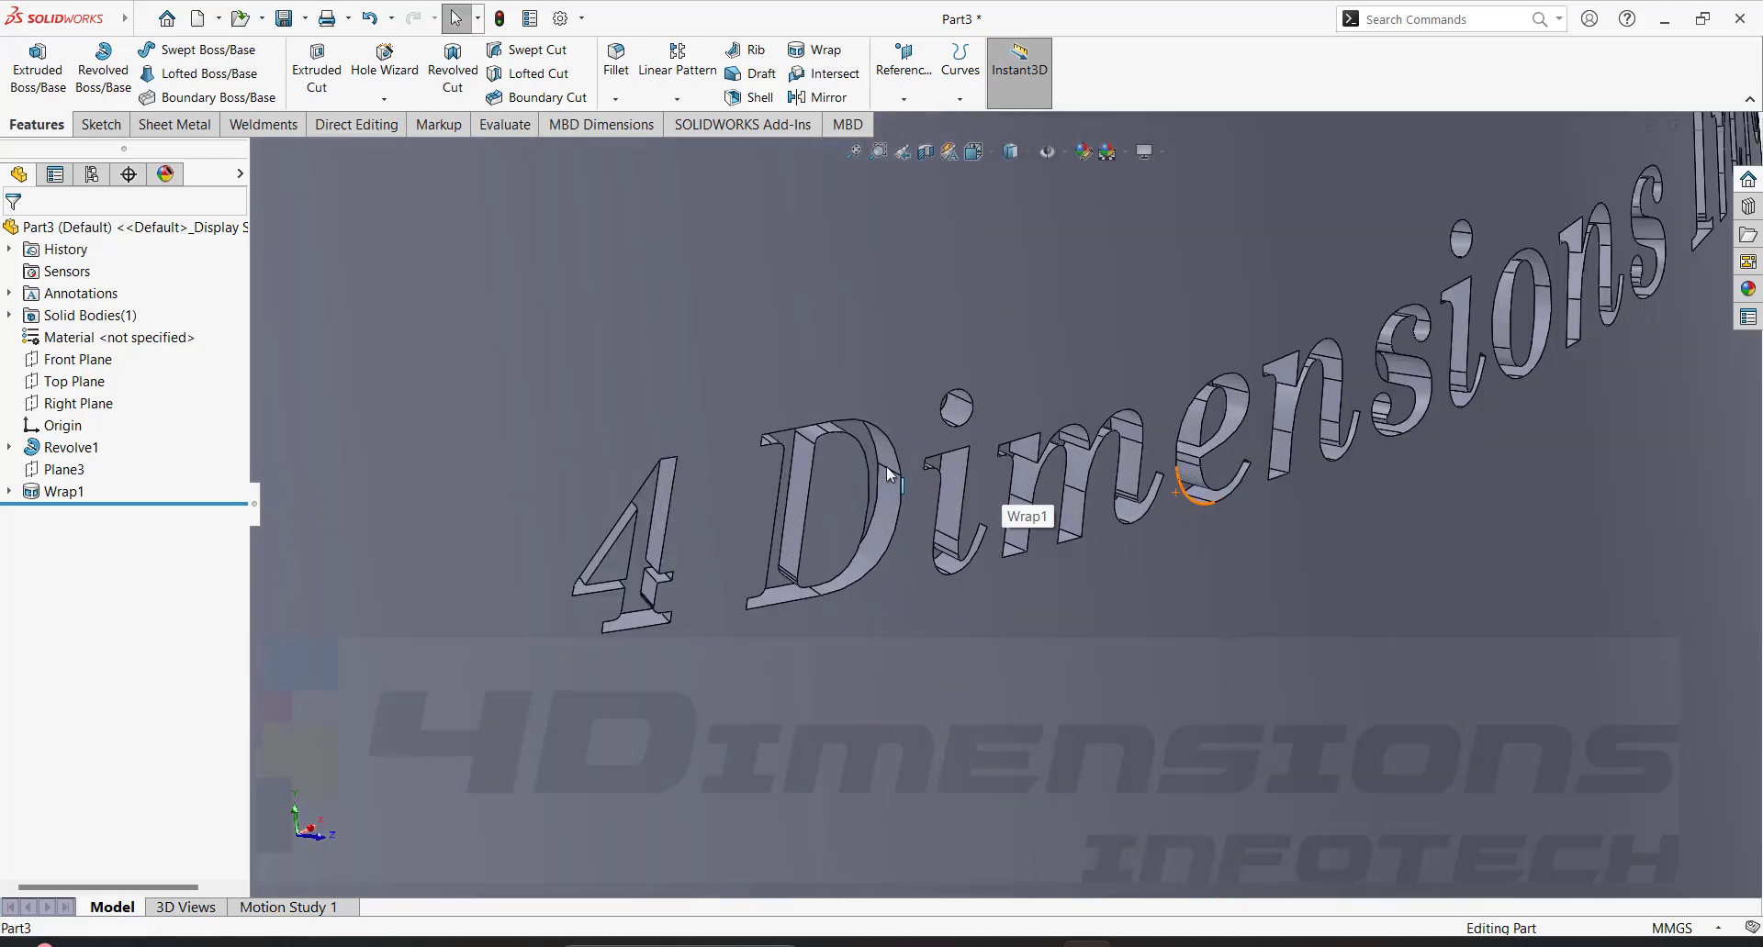
{"action": "middle_click_drag", "start_coordinate": [887, 474], "coordinate": [983, 510]}
{"action": "scroll", "coordinate": [982, 510], "scroll_direction": "down", "scroll_amount": 2}
{"action": "scroll", "coordinate": [1019, 510], "scroll_direction": "up", "scroll_amount": 4}
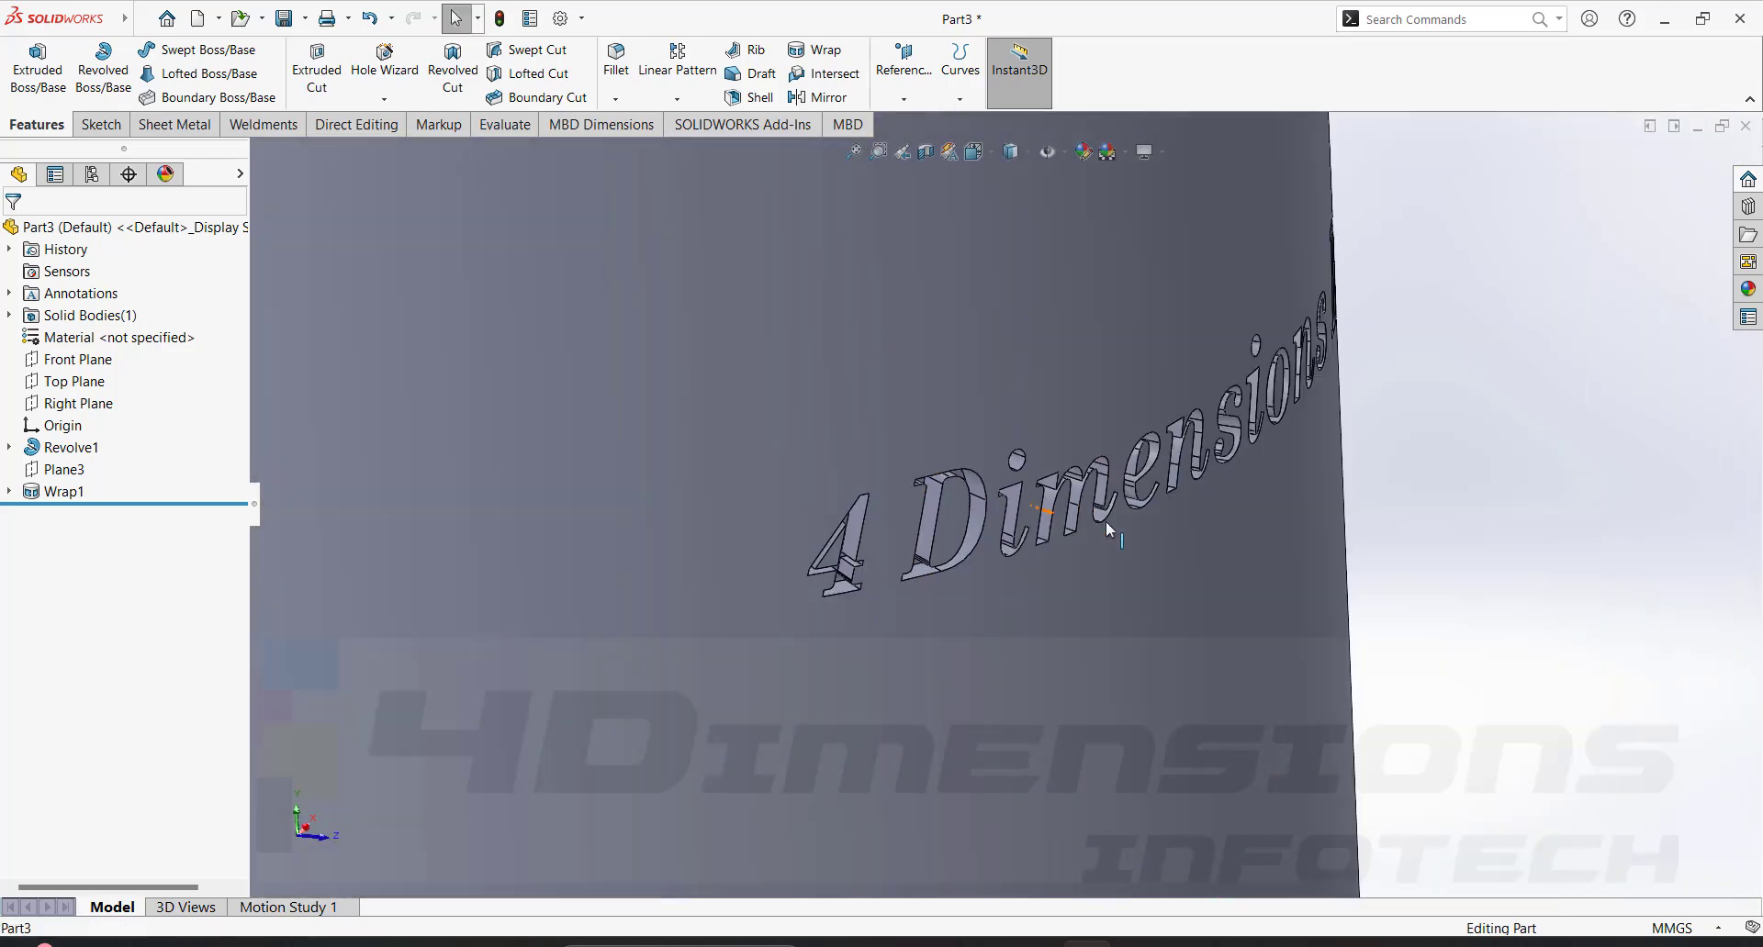
{"action": "scroll", "coordinate": [1105, 522], "scroll_direction": "up", "scroll_amount": 3}
{"action": "middle_click_drag", "start_coordinate": [1169, 480], "coordinate": [1415, 512]}
{"action": "scroll", "coordinate": [1033, 456], "scroll_direction": "up", "scroll_amount": 7}
{"action": "scroll", "coordinate": [1184, 533], "scroll_direction": "down", "scroll_amount": 3}
{"action": "middle_click_drag", "start_coordinate": [881, 468], "coordinate": [964, 498]}
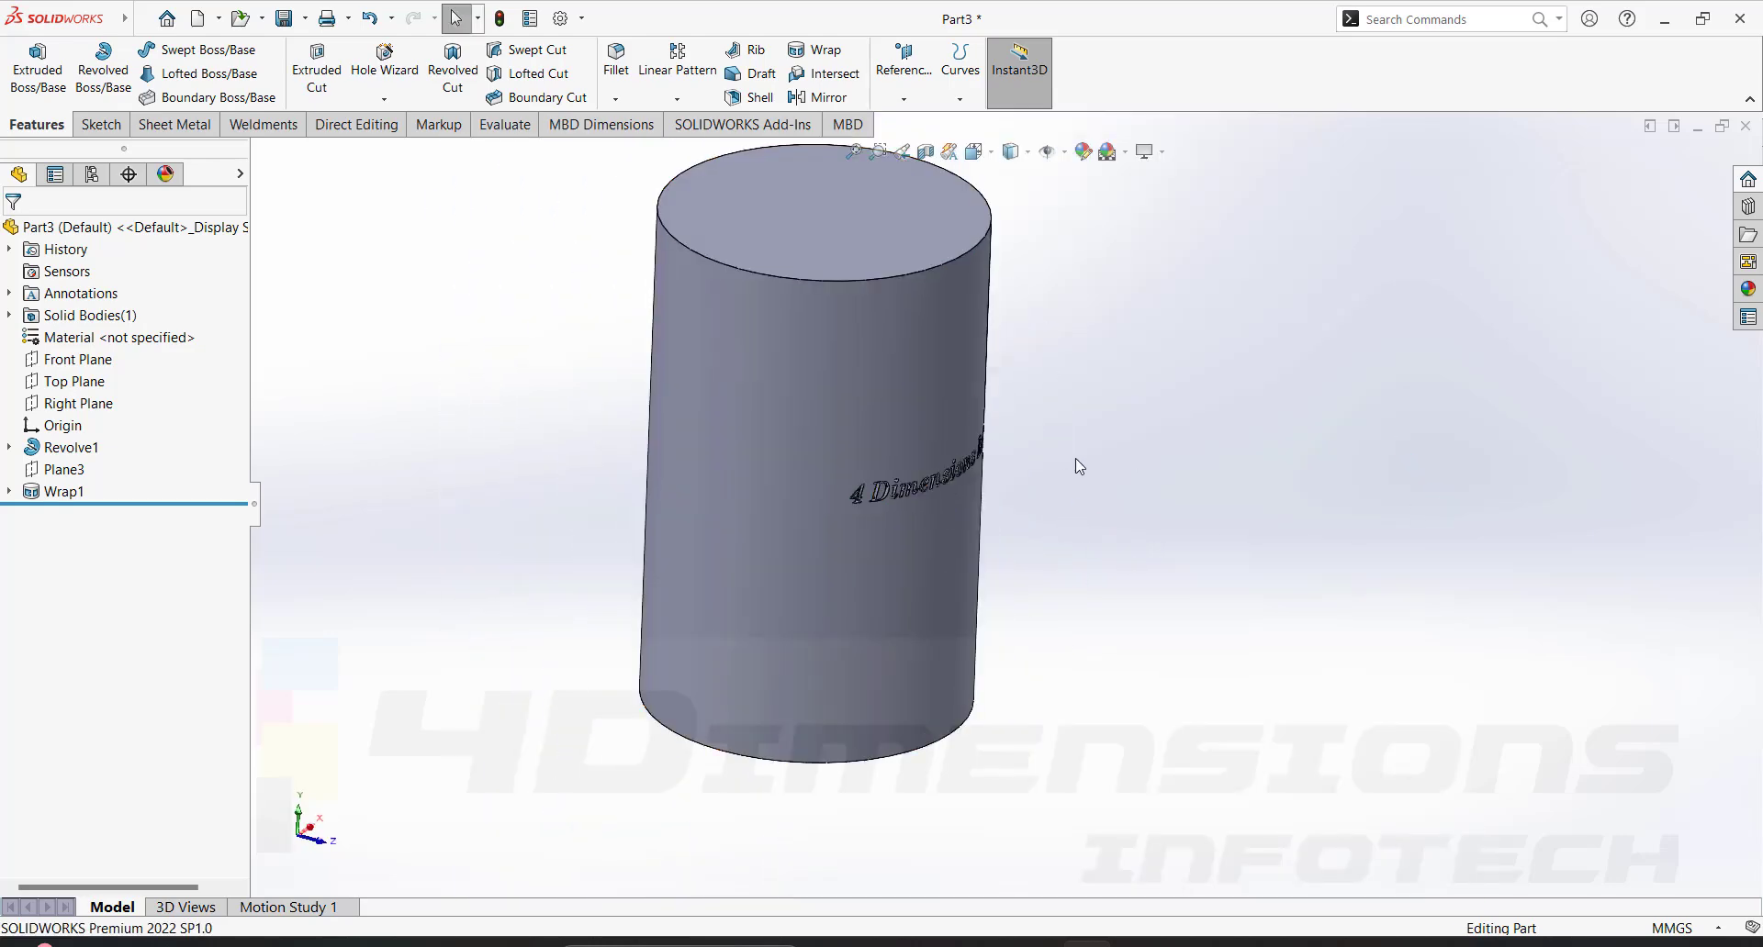
{"action": "scroll", "coordinate": [879, 511], "scroll_direction": "down", "scroll_amount": 4}
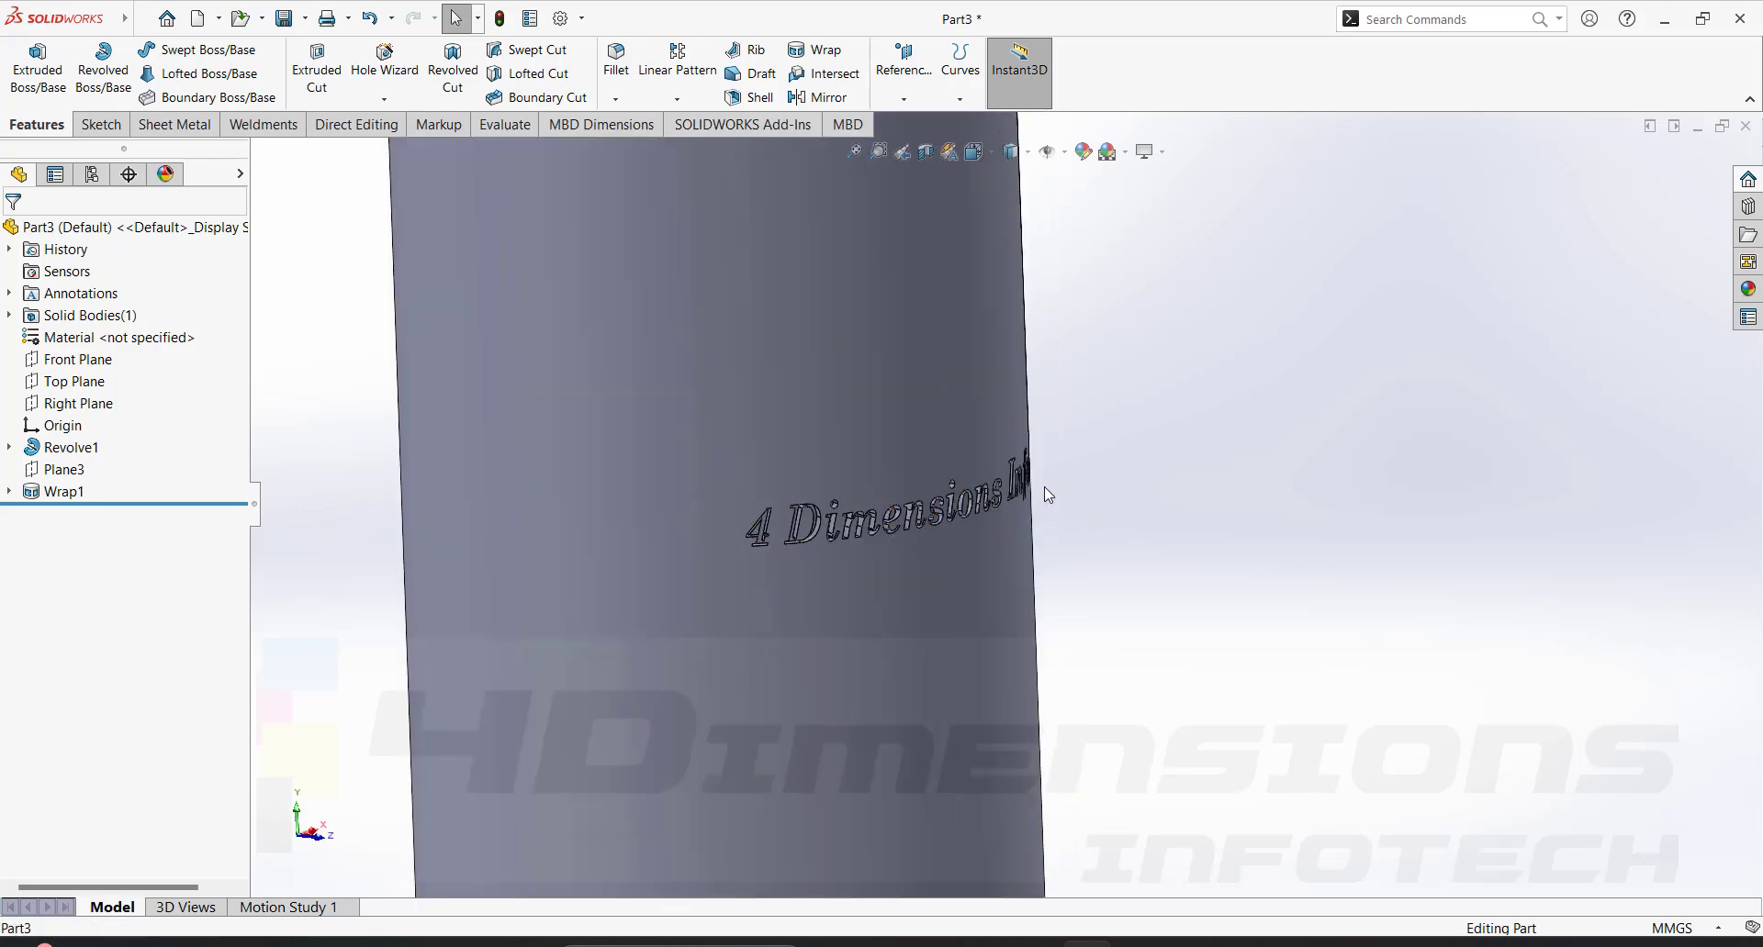
{"action": "scroll", "coordinate": [1047, 495], "scroll_direction": "up", "scroll_amount": 5}
{"action": "middle_click_drag", "start_coordinate": [1102, 488], "coordinate": [911, 477]}
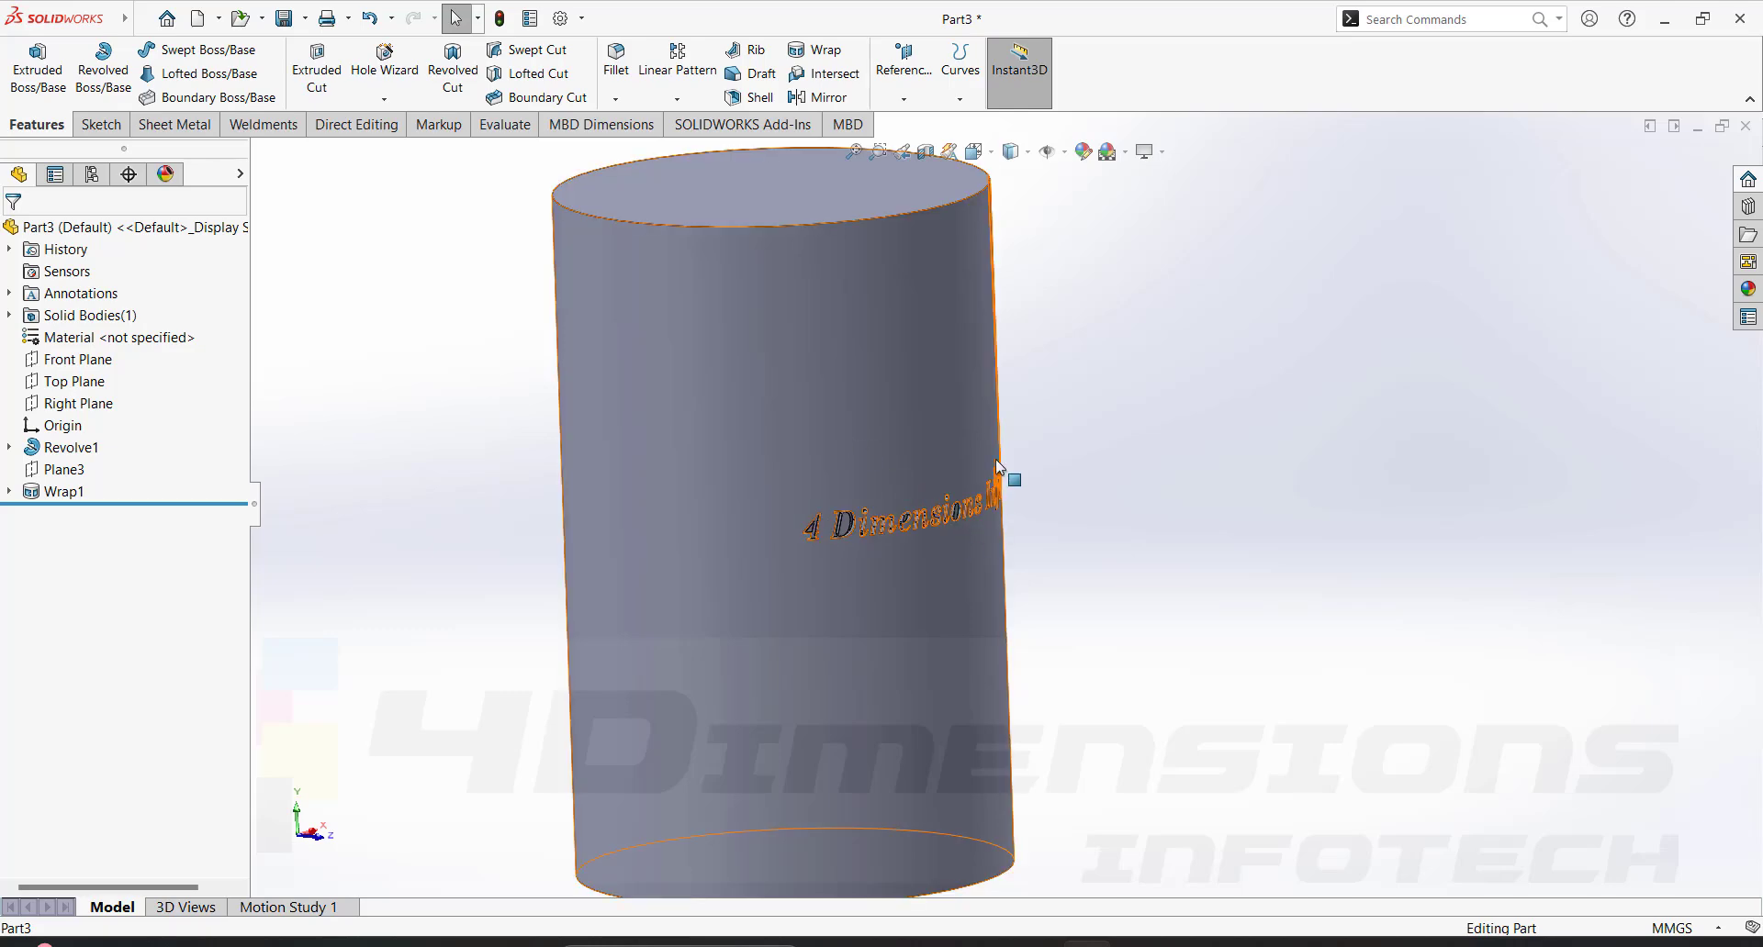
Edit the Wrap feature again, change its wrap type to Scribe and accept the feature.
{"action": "left_click", "coordinate": [57, 492]}
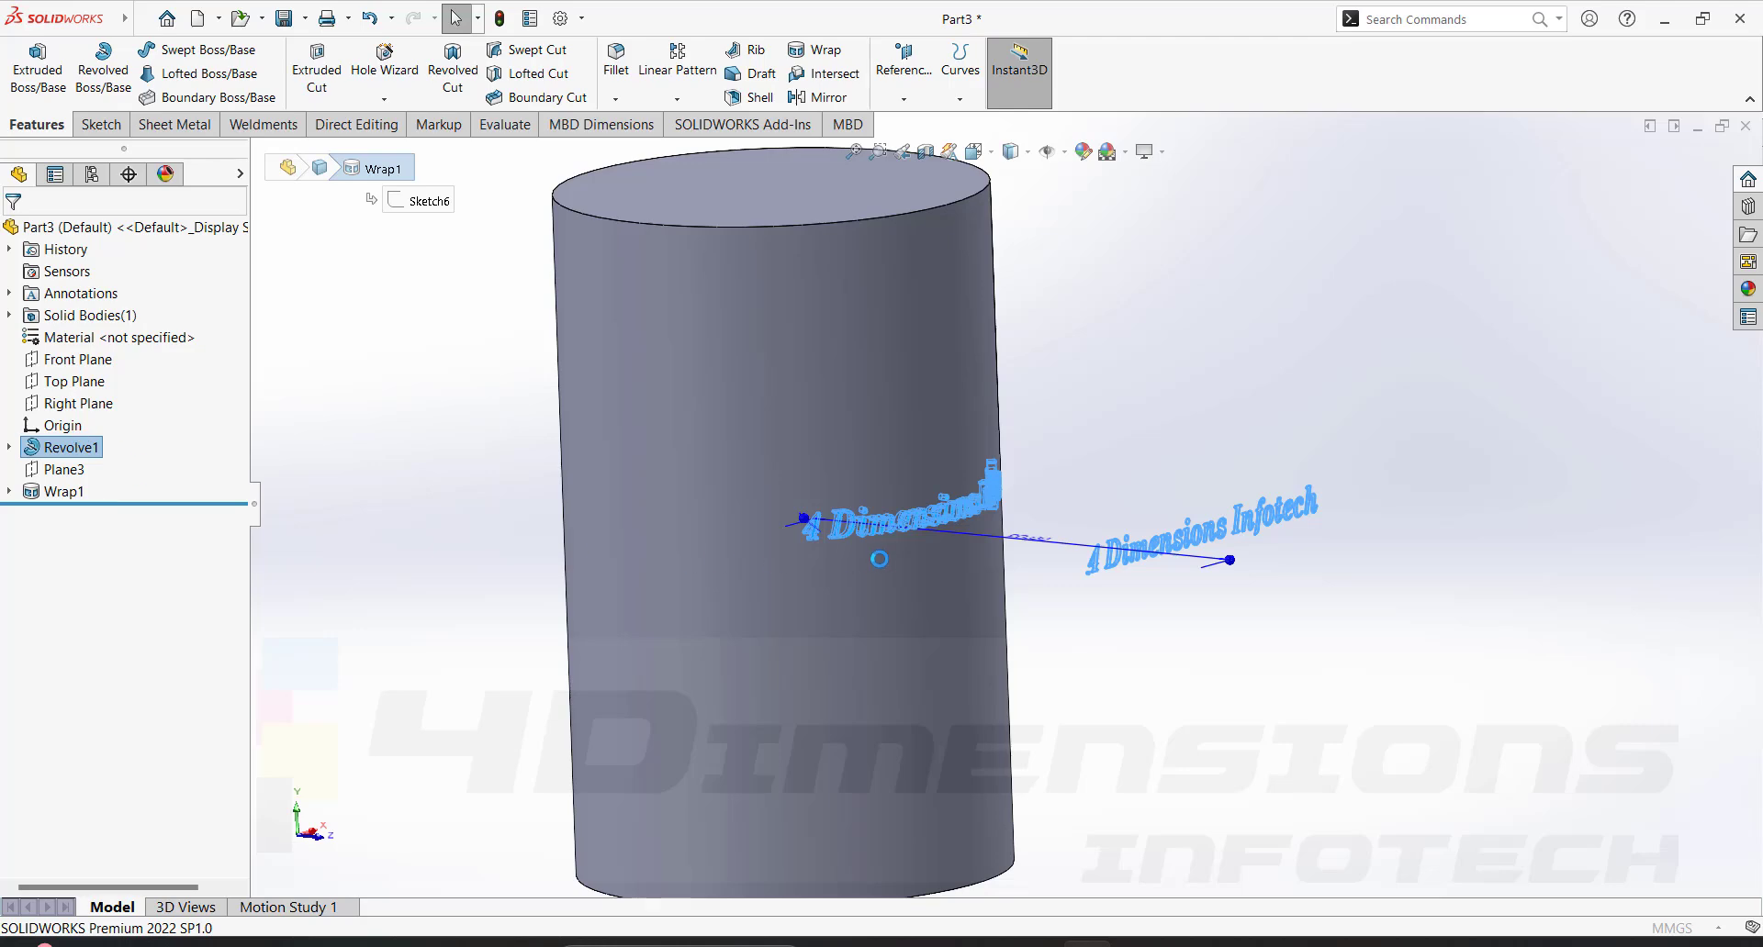
{"action": "left_click", "coordinate": [15, 234]}
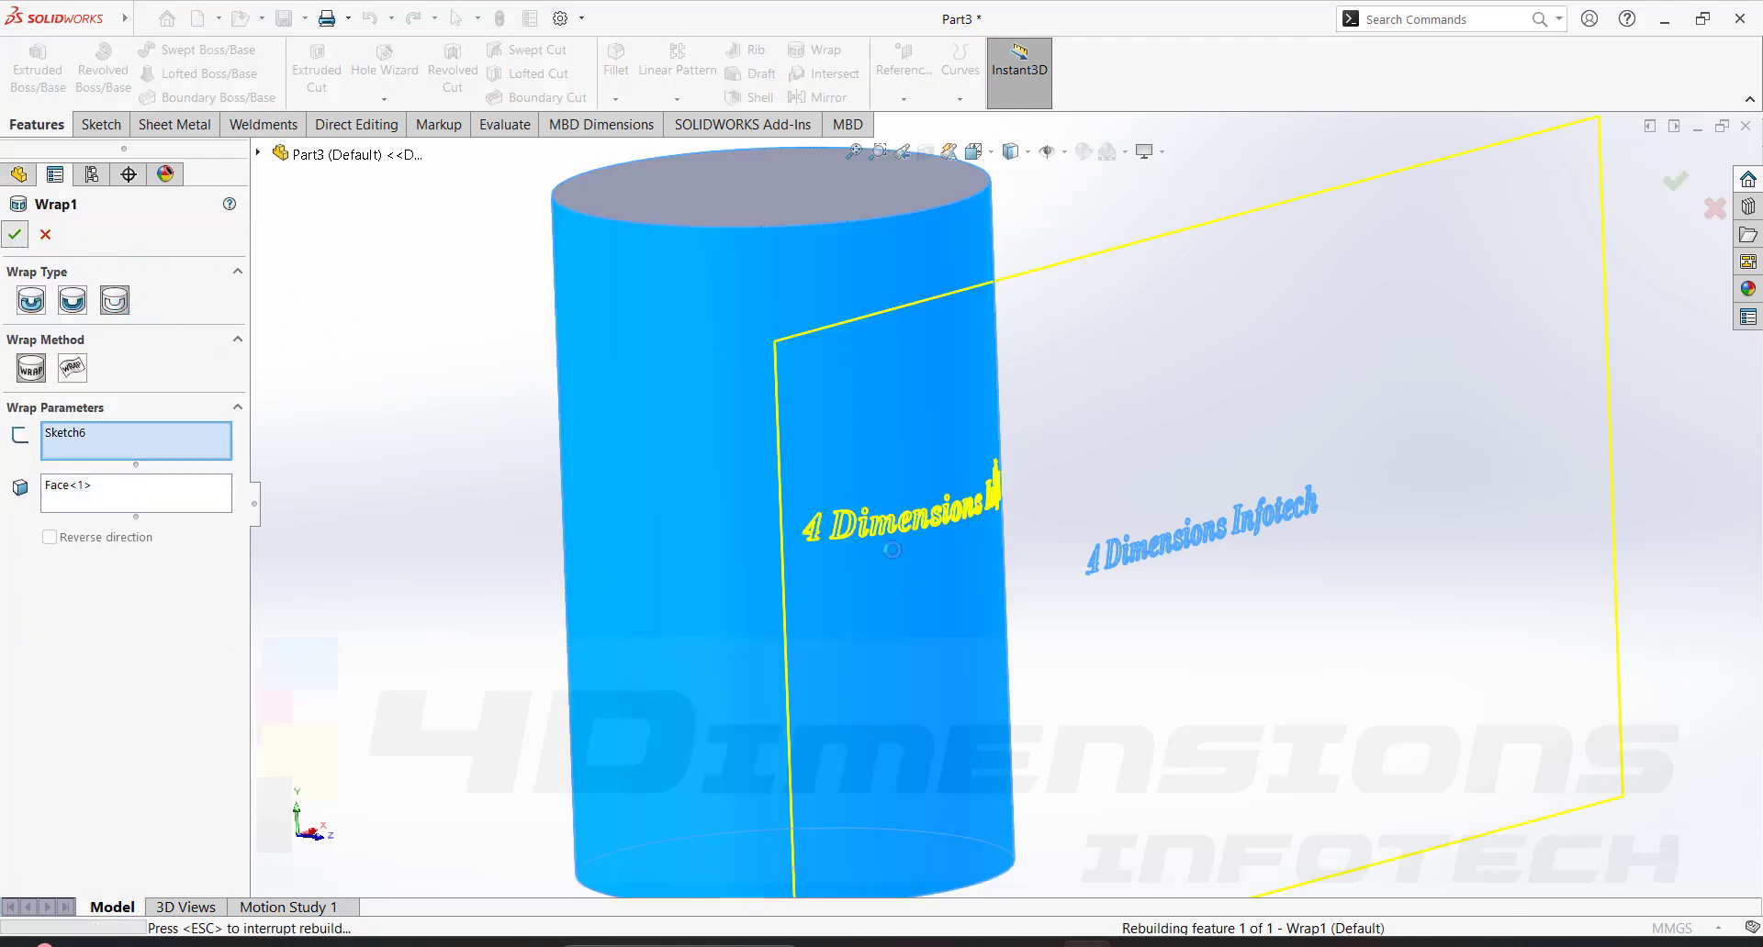
{"action": "scroll", "coordinate": [920, 527], "scroll_direction": "down", "scroll_amount": 3}
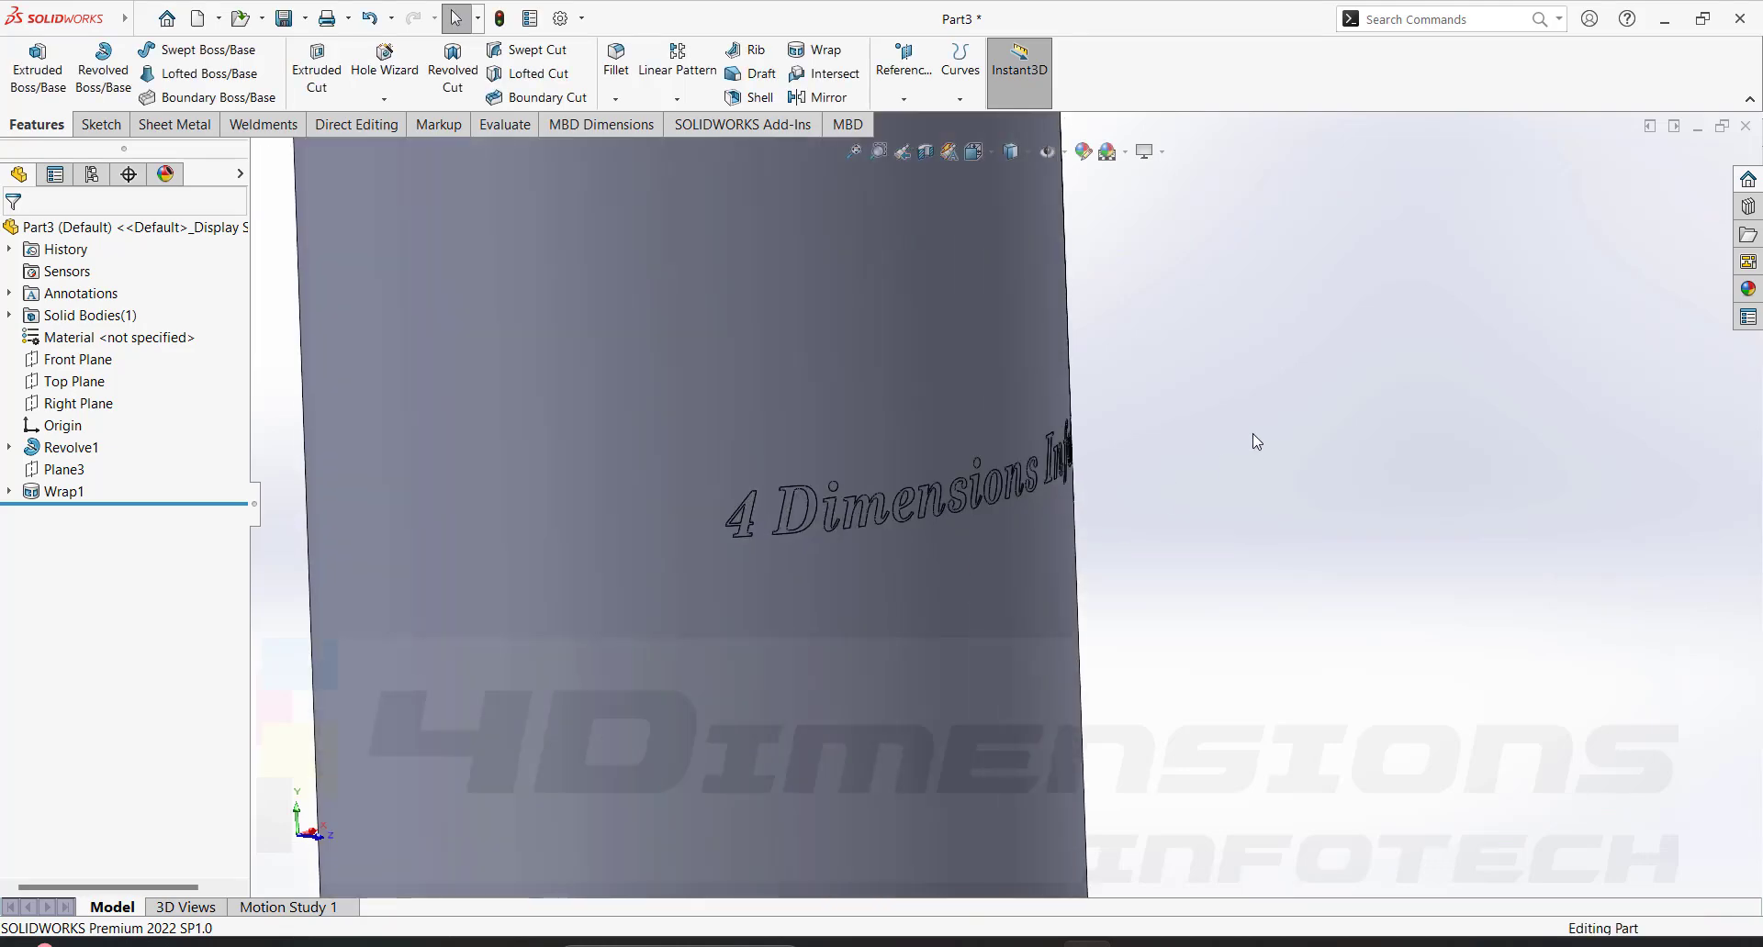
{"action": "scroll", "coordinate": [848, 520], "scroll_direction": "down", "scroll_amount": 2}
{"action": "scroll", "coordinate": [962, 553], "scroll_direction": "up", "scroll_amount": 5}
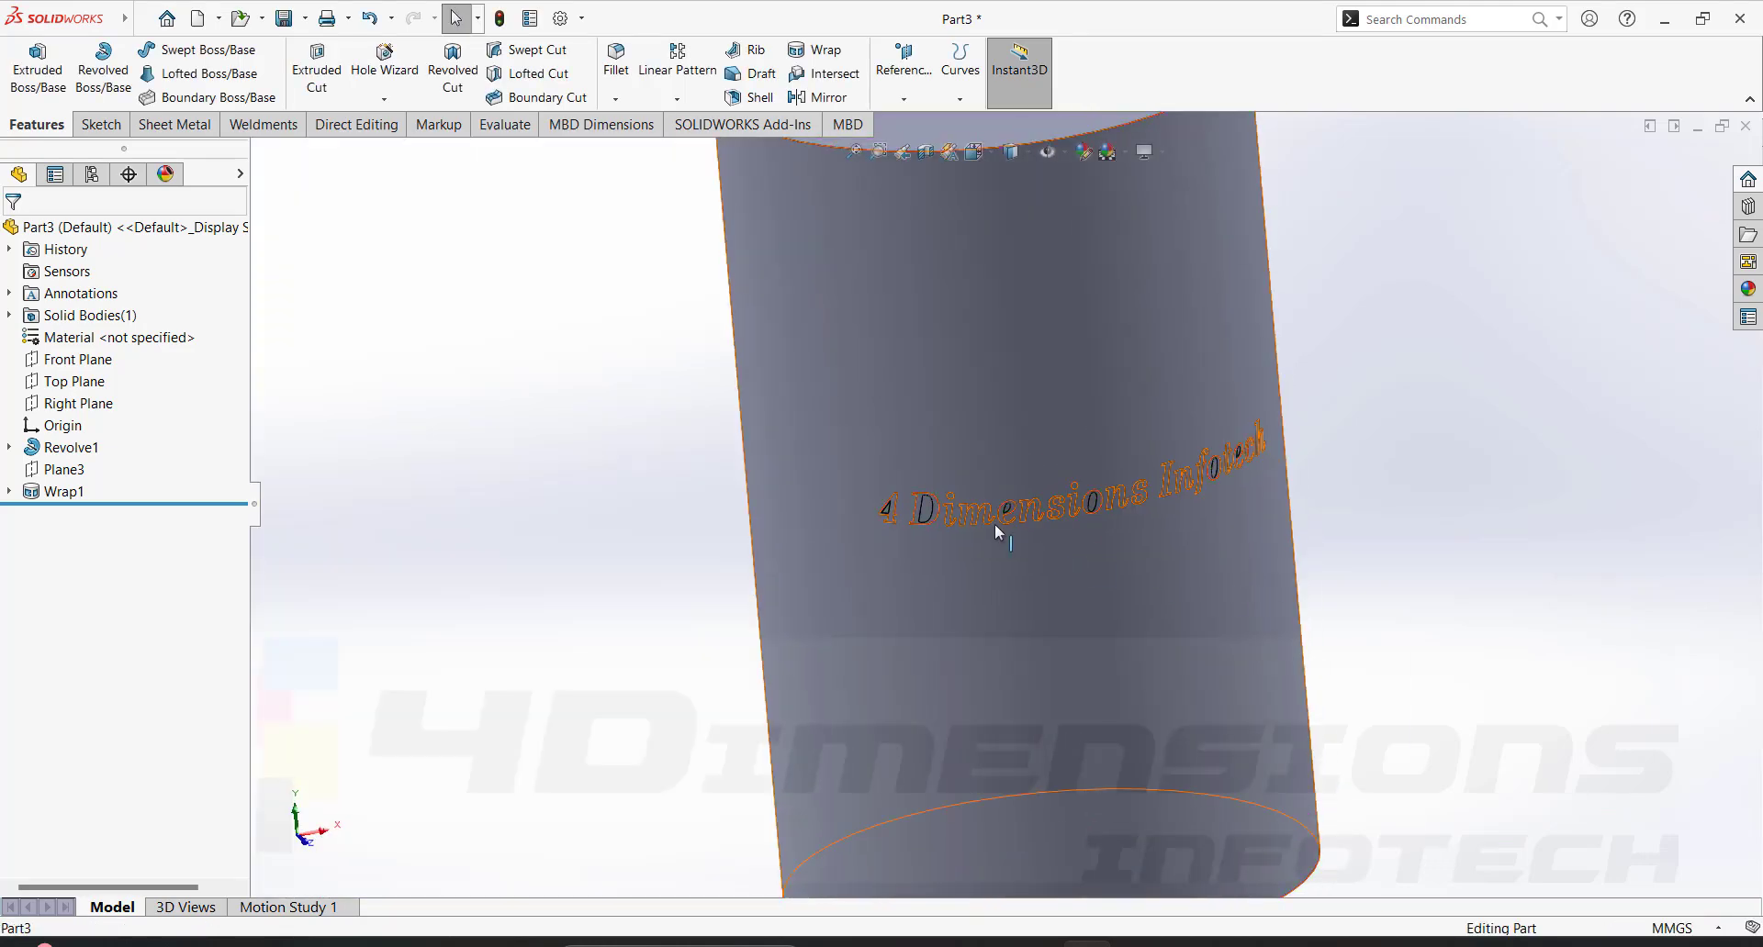
Apply a new appearance colour to the whole Wrap feature, starting from the face of the scribed letter "h".
{"action": "scroll", "coordinate": [1210, 338], "scroll_direction": "down", "scroll_amount": 5}
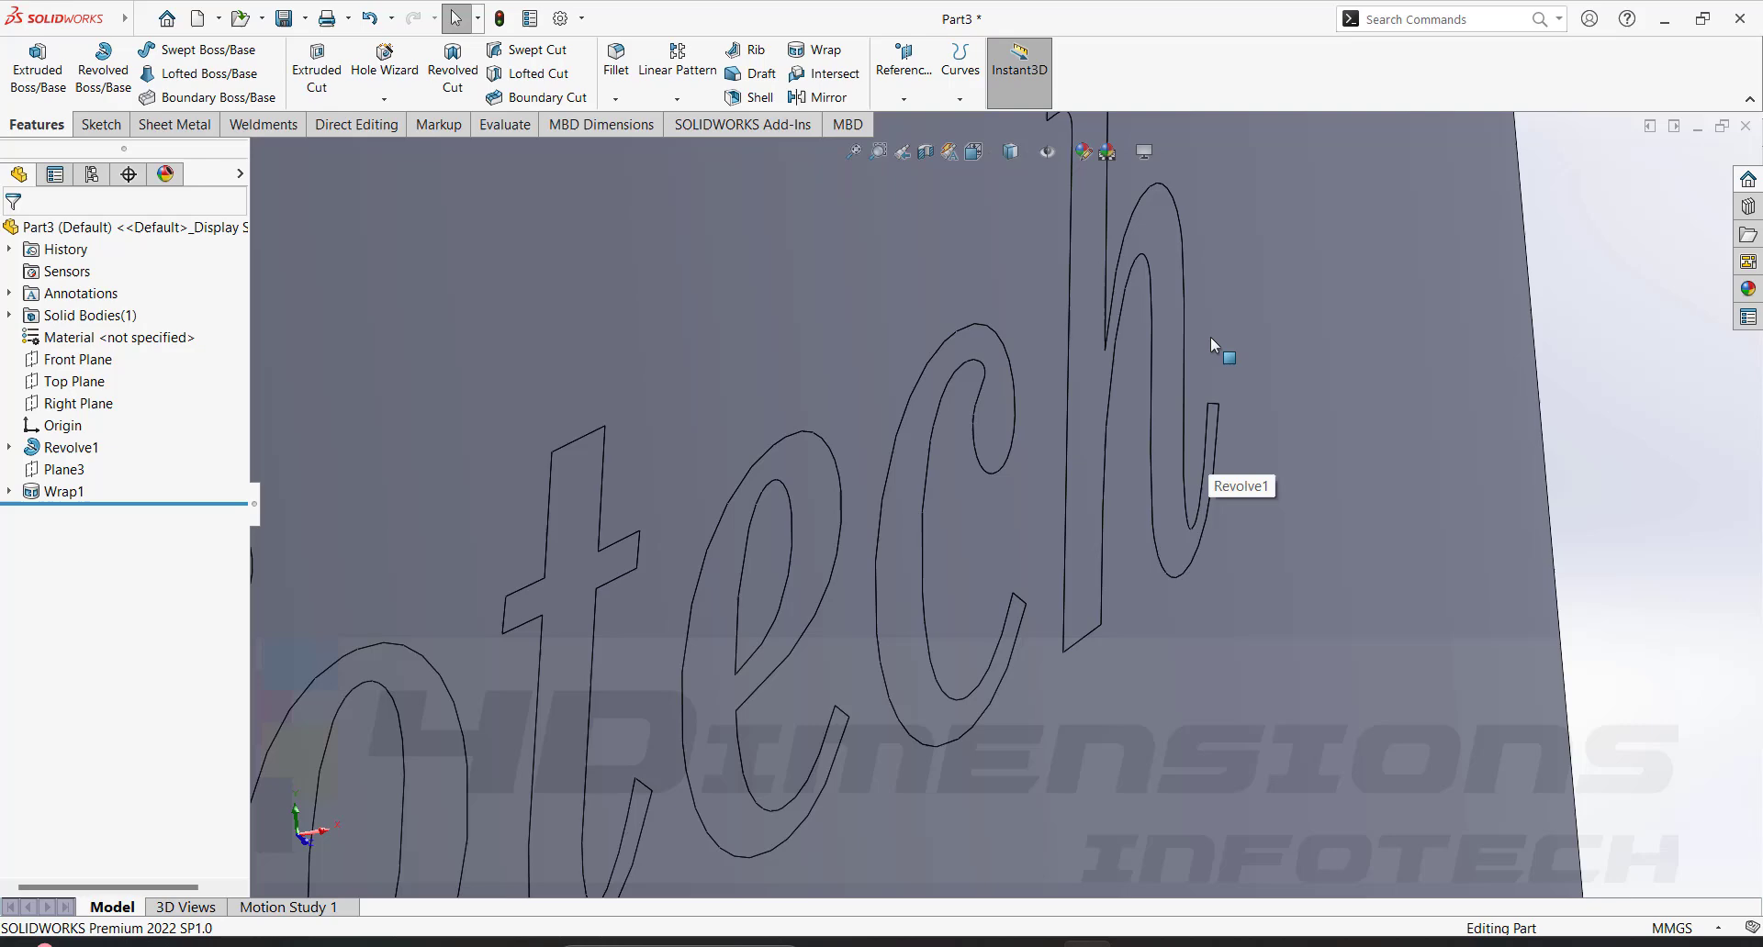
{"action": "right_click", "coordinate": [1160, 237]}
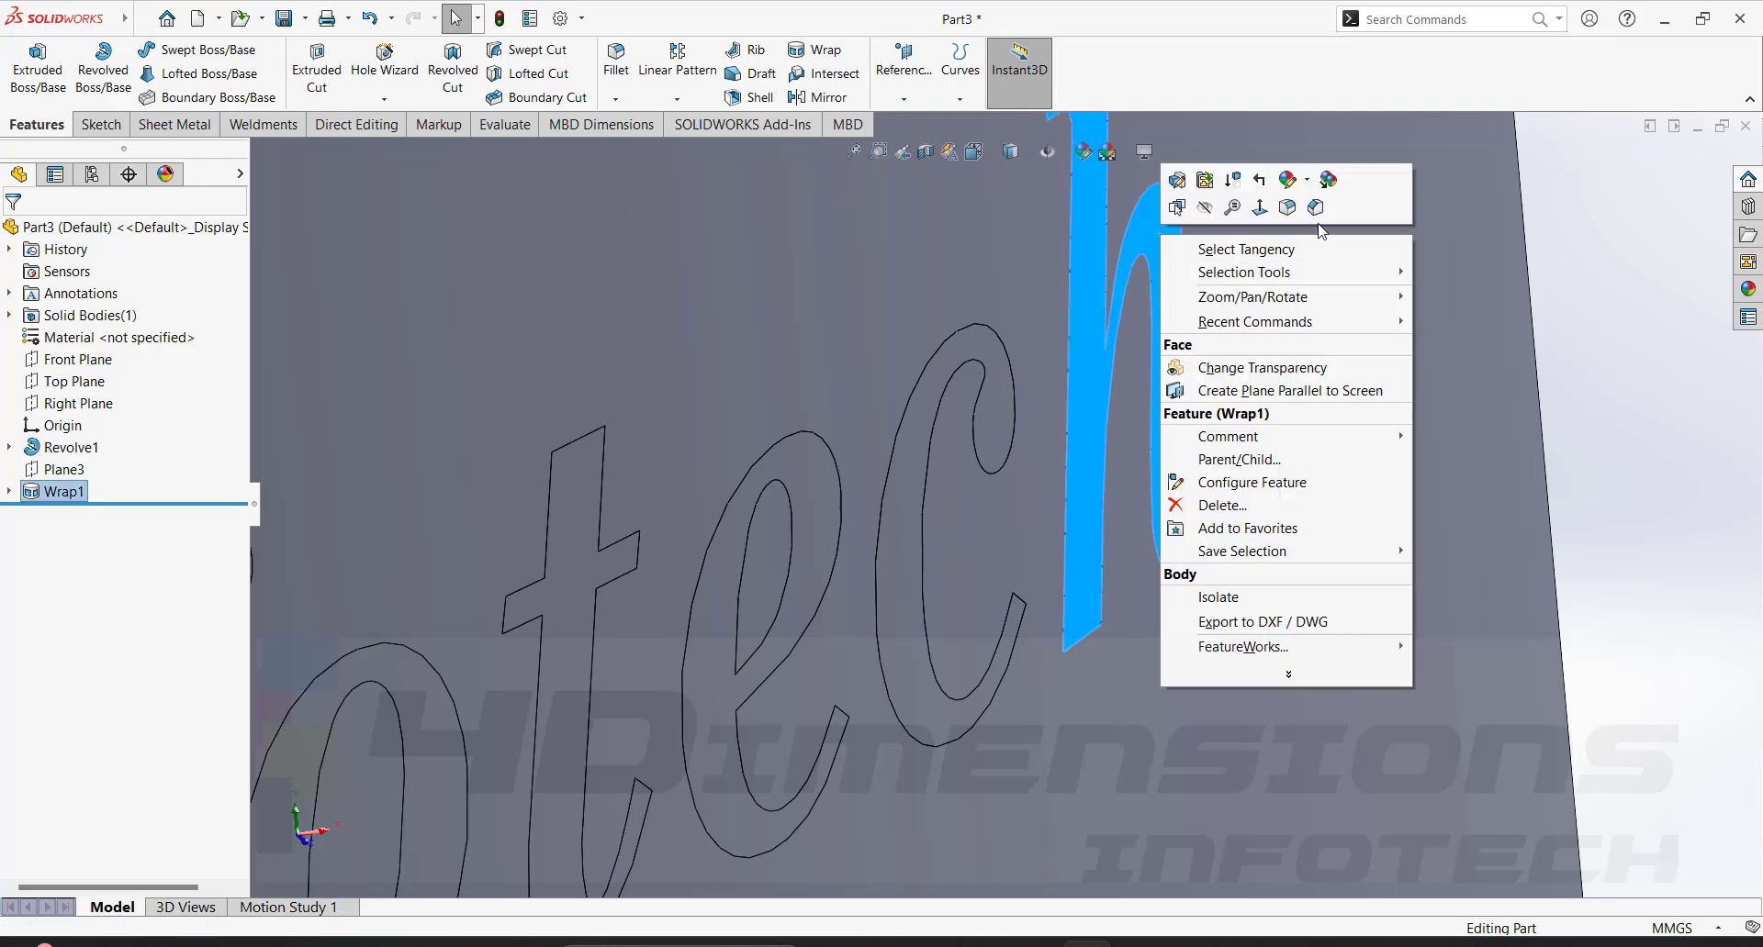
{"action": "left_click", "coordinate": [1704, 350]}
{"action": "scroll", "coordinate": [1133, 275], "scroll_direction": "up", "scroll_amount": 3}
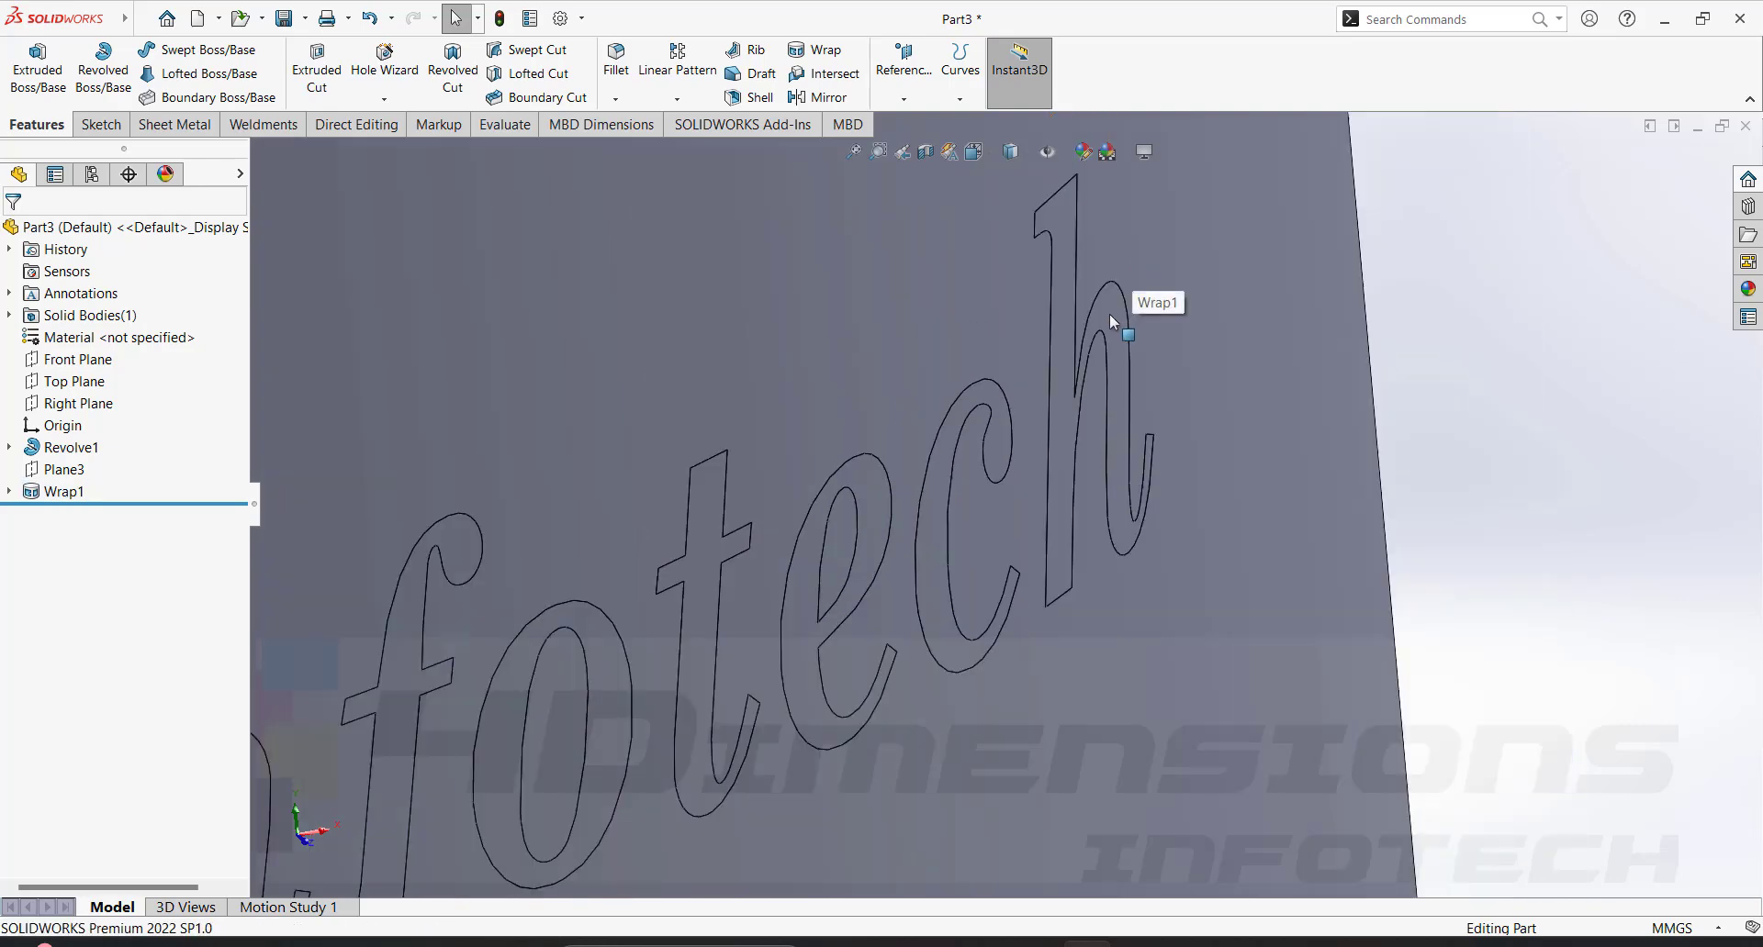
{"action": "right_click", "coordinate": [1109, 314]}
{"action": "left_click", "coordinate": [1257, 262]}
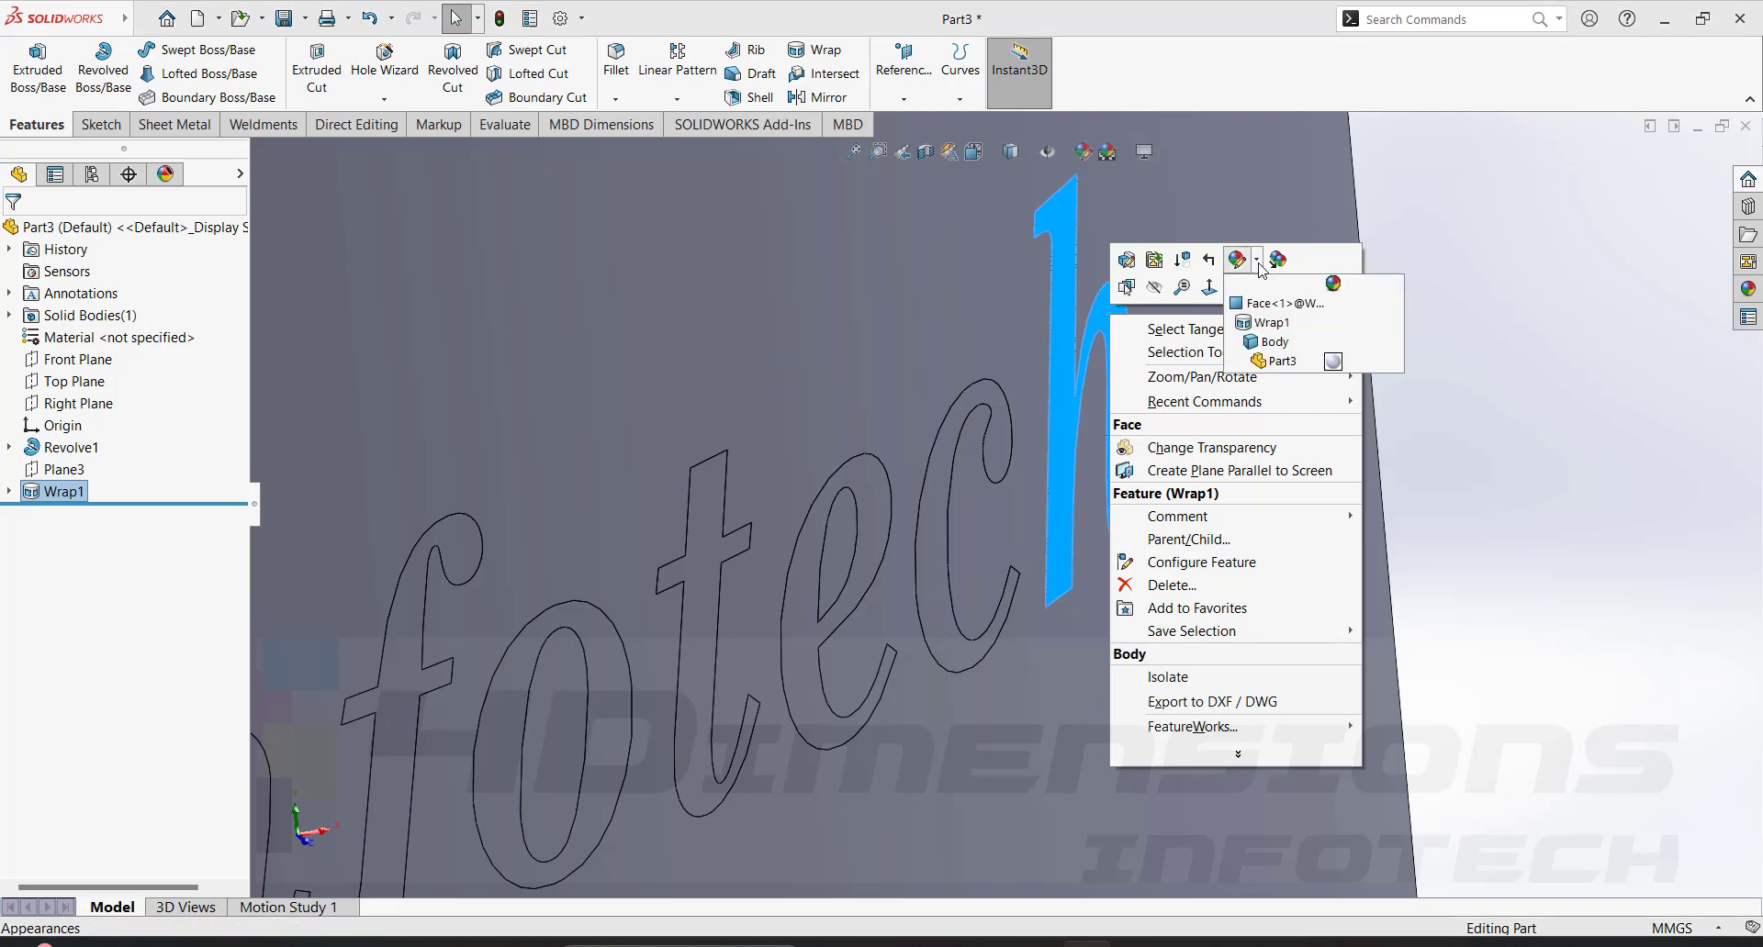
{"action": "left_click", "coordinate": [1274, 324]}
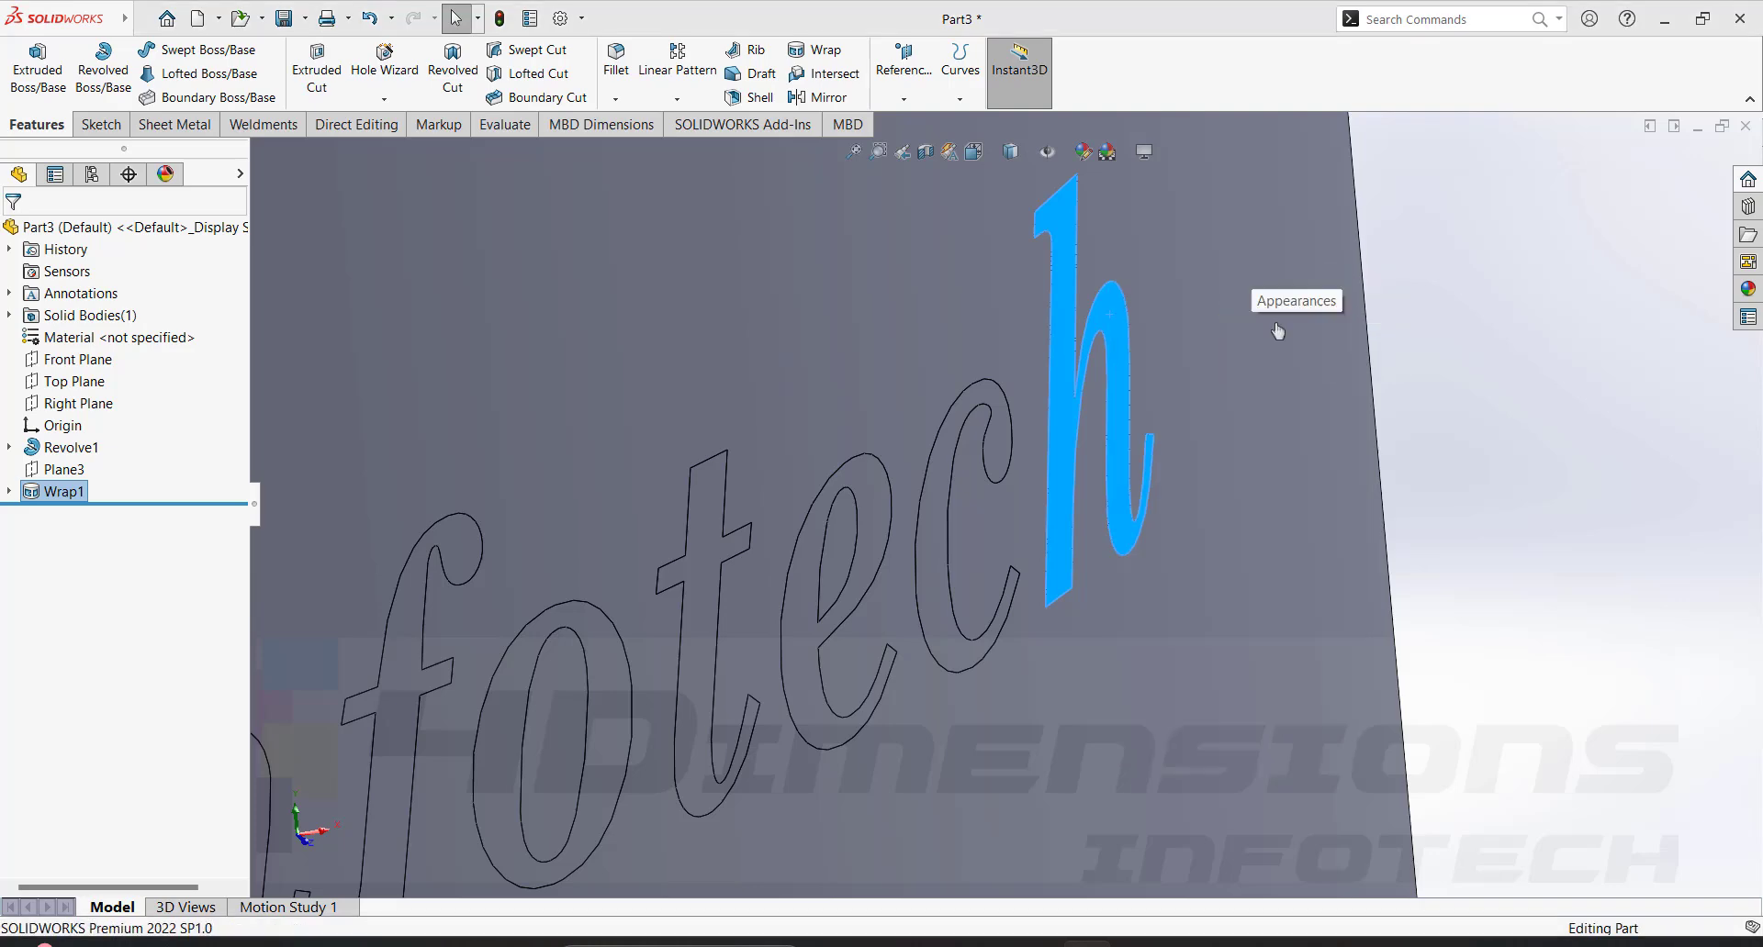
{"action": "left_click_drag", "start_coordinate": [118, 606], "coordinate": [41, 558]}
{"action": "left_click", "coordinate": [15, 234]}
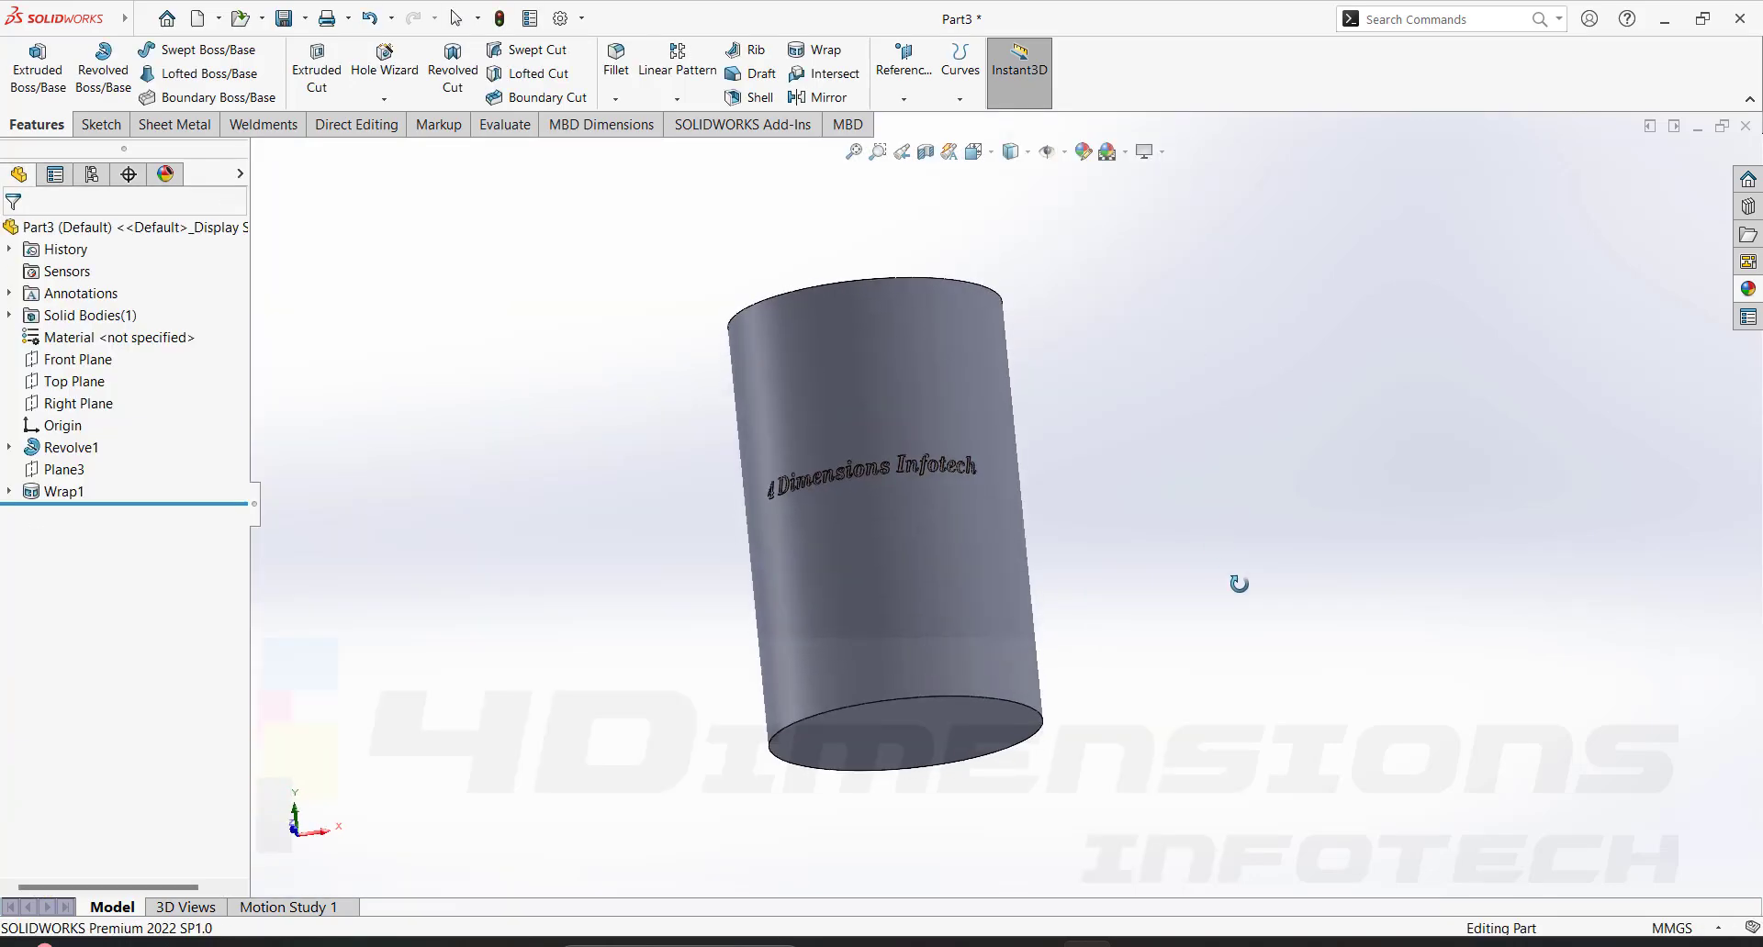
Edit the Wrap feature to compare the Emboss and Deboss types, and accept it with the Scribe type.
{"action": "middle_click_drag", "start_coordinate": [1239, 584], "coordinate": [785, 532]}
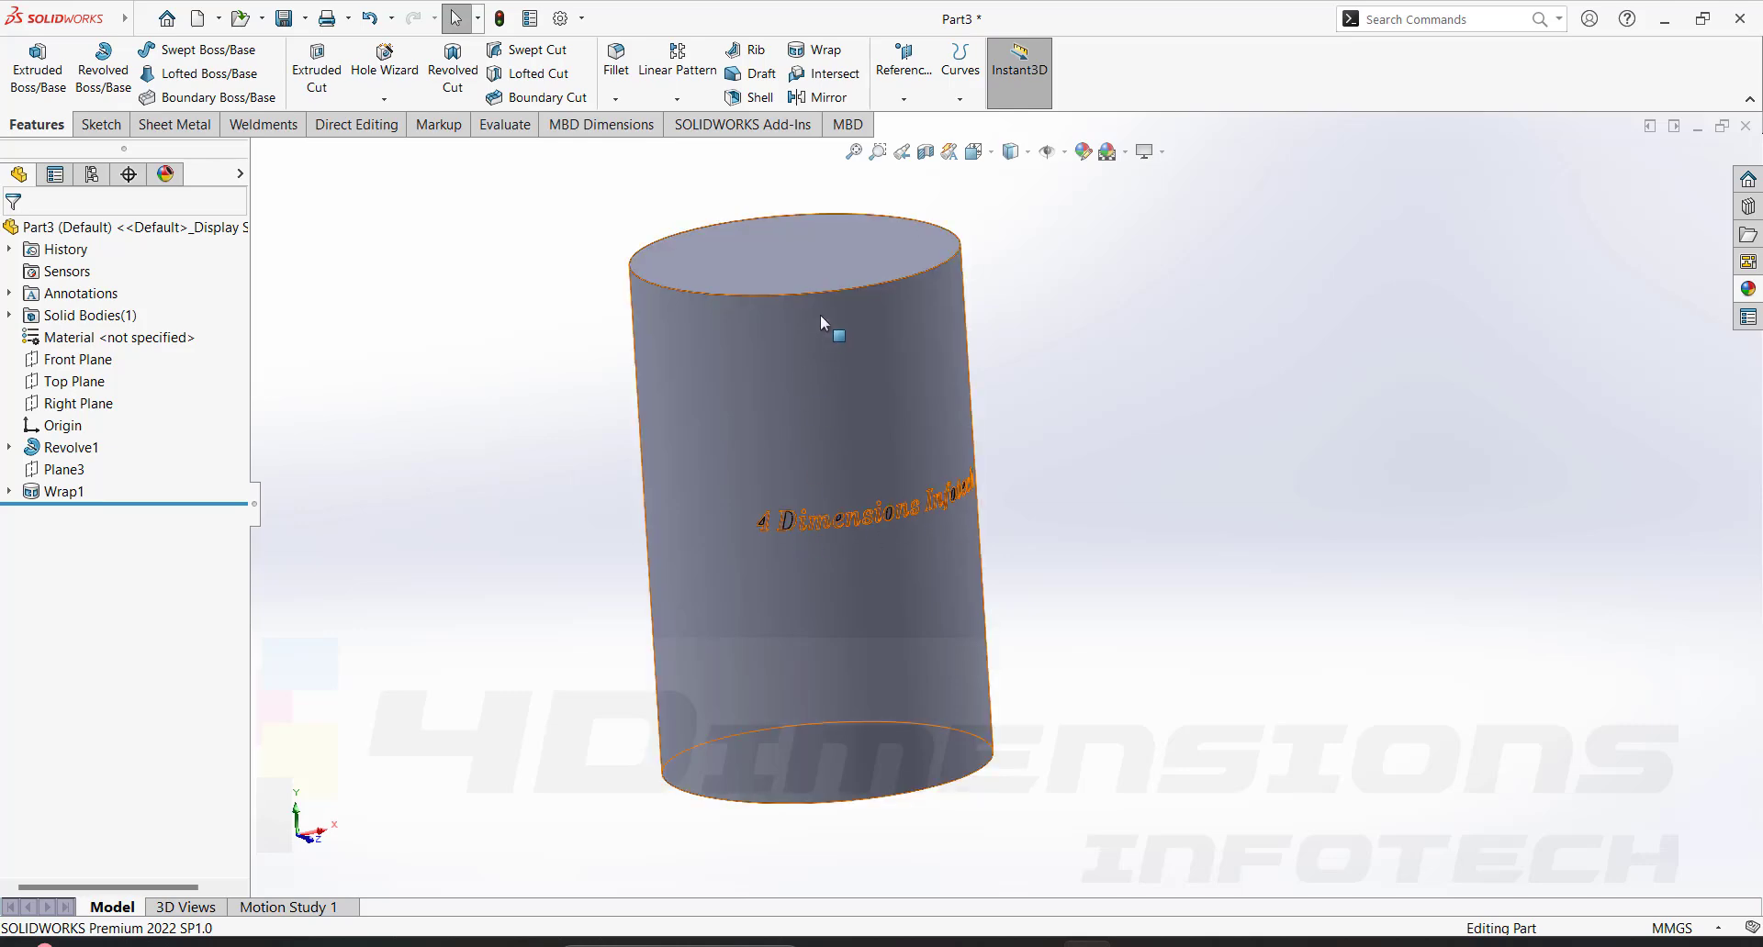
{"action": "left_click", "coordinate": [62, 491]}
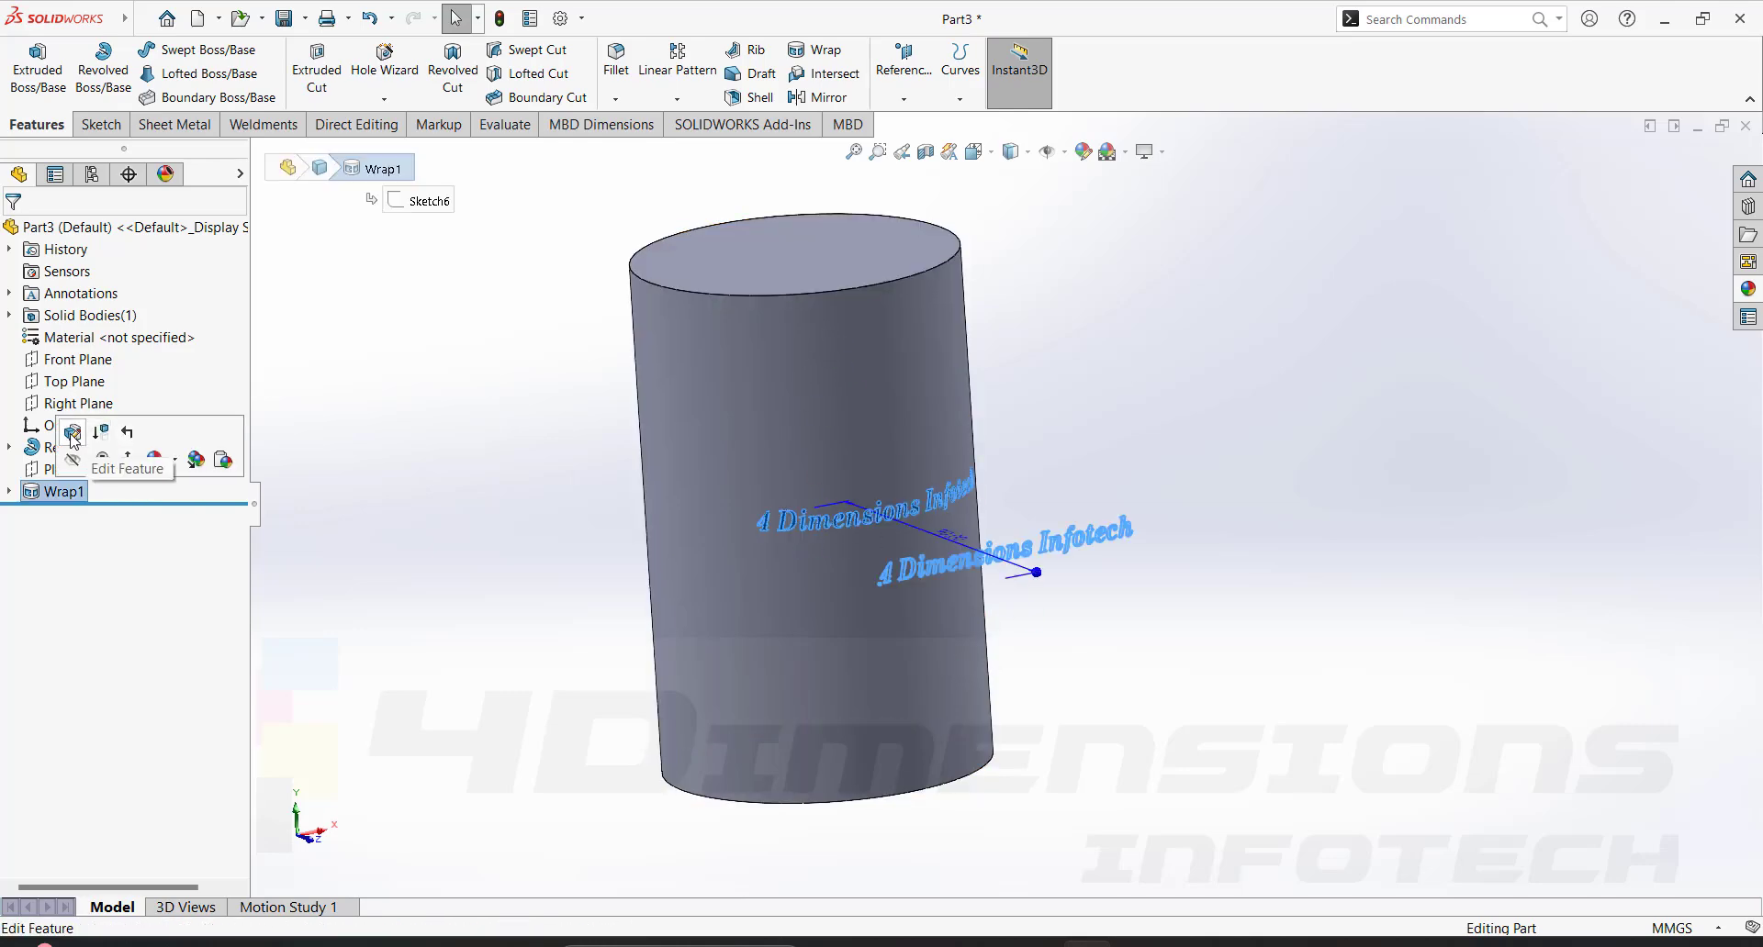
{"action": "left_click", "coordinate": [73, 435]}
{"action": "left_click", "coordinate": [31, 301]}
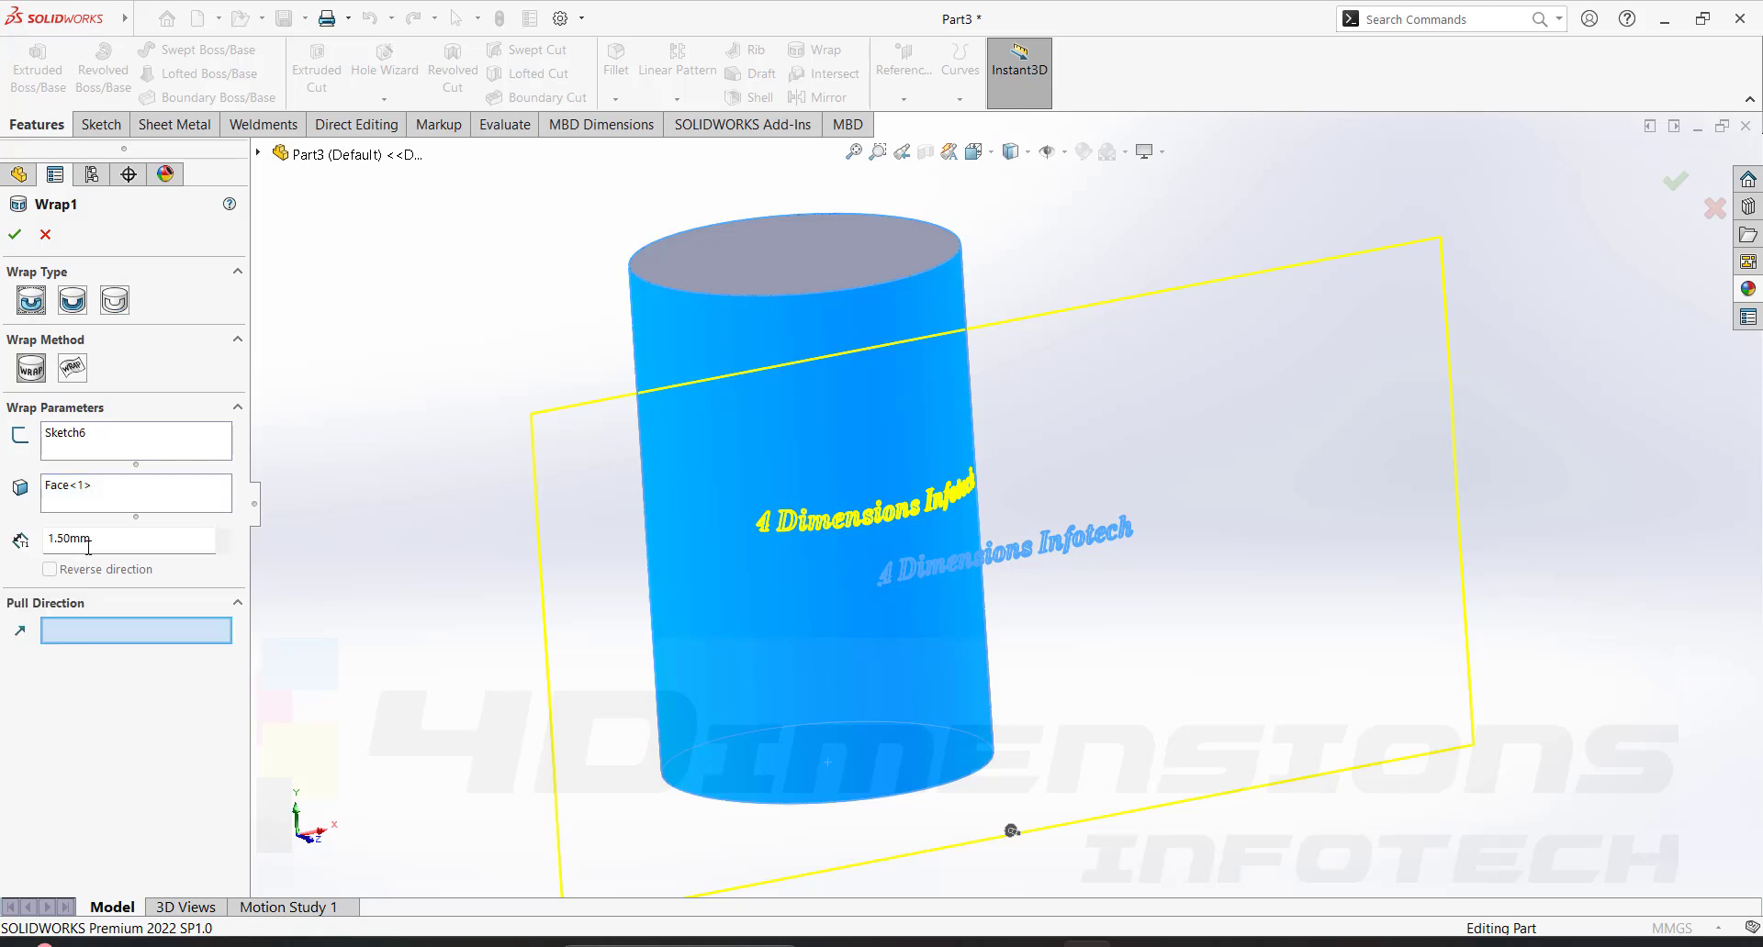
{"action": "left_click", "coordinate": [75, 303]}
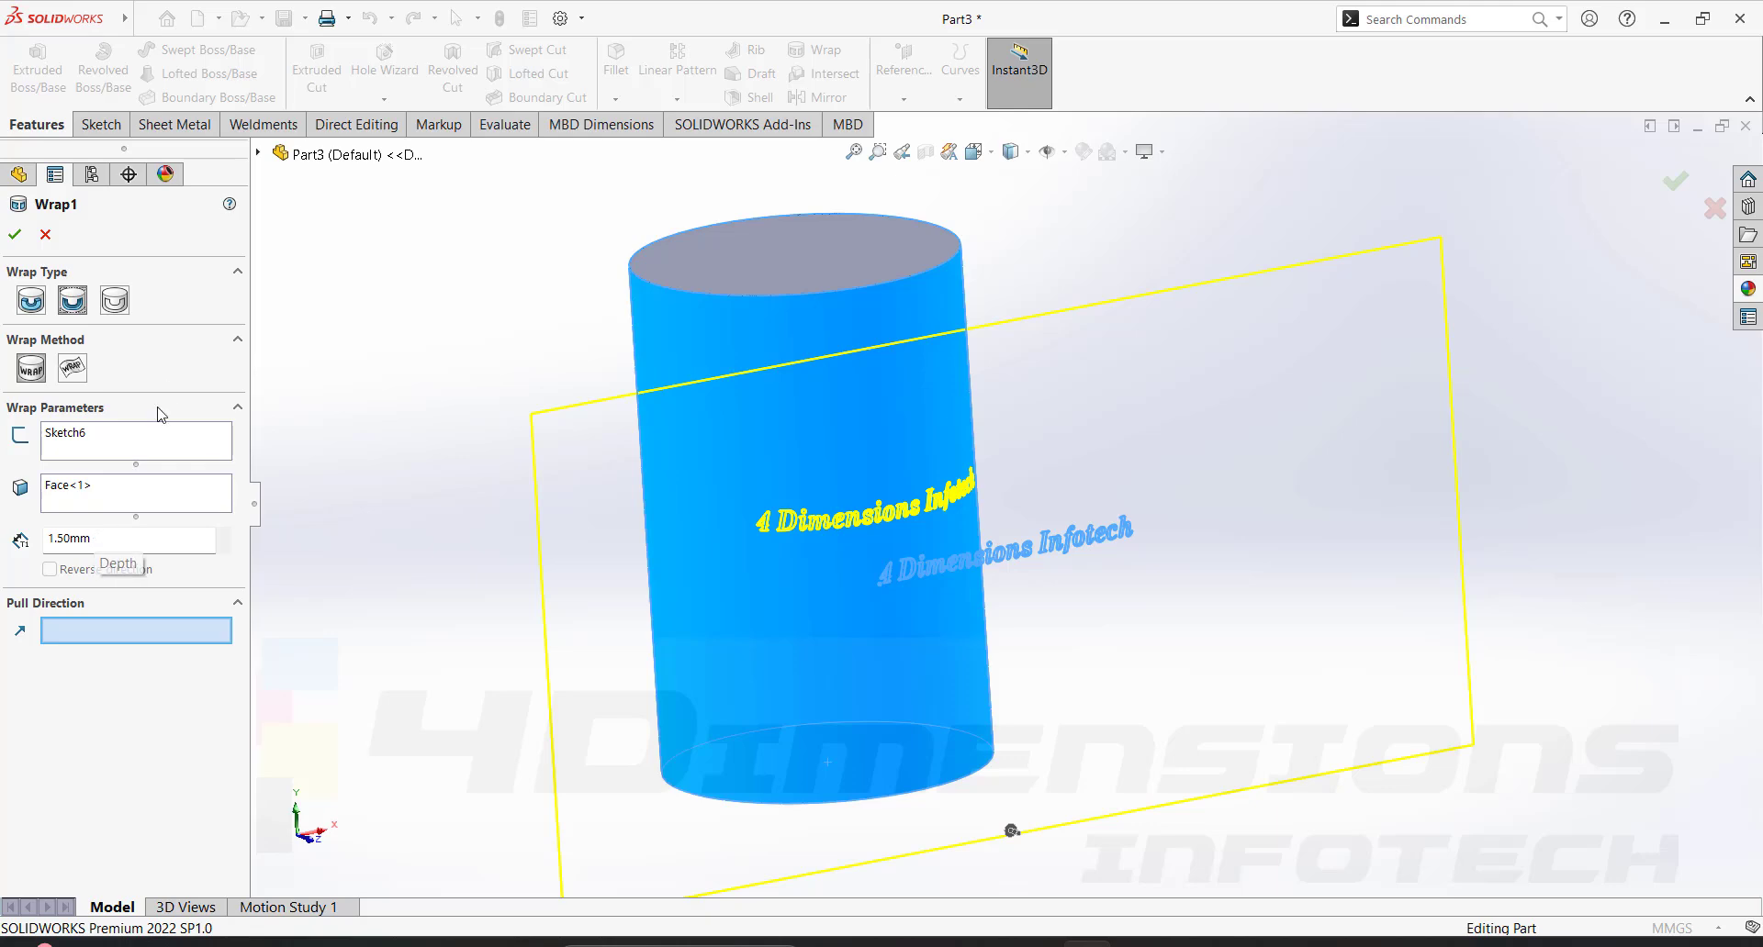
{"action": "left_click", "coordinate": [114, 303]}
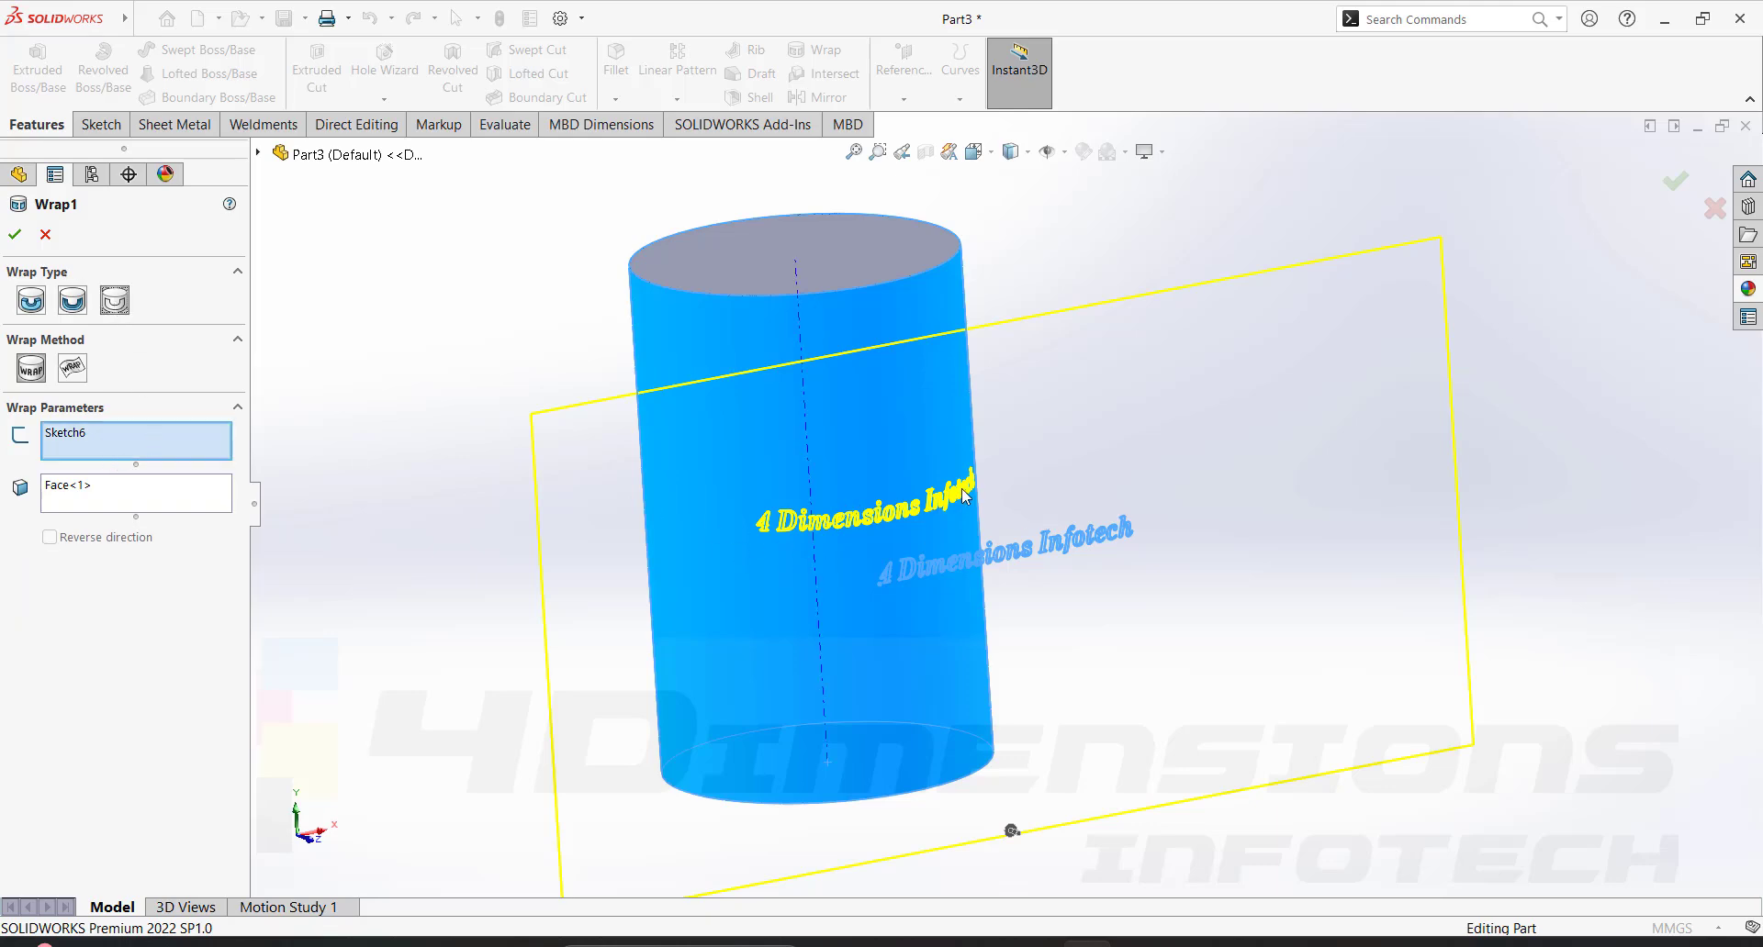
{"action": "left_click", "coordinate": [15, 234]}
Examine the scribed, coloured text on the cylinder's curved face from different angles and distances.
{"action": "middle_click_drag", "start_coordinate": [889, 448], "coordinate": [976, 583]}
{"action": "scroll", "coordinate": [976, 583], "scroll_direction": "up", "scroll_amount": 3}
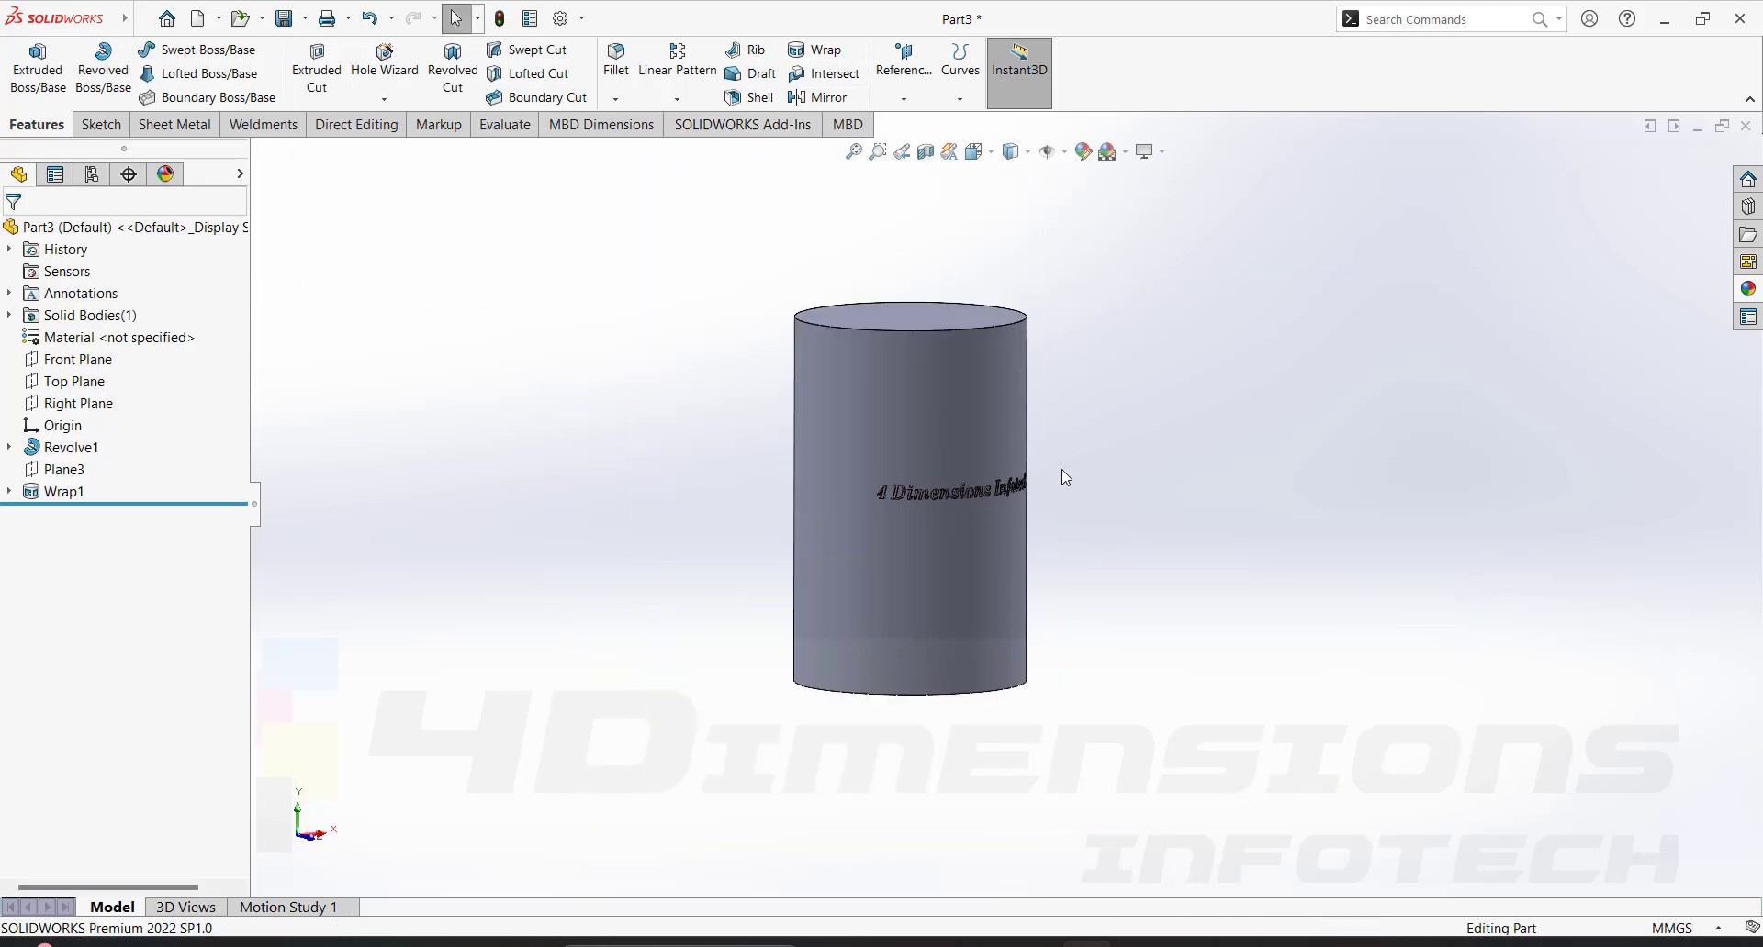
{"action": "scroll", "coordinate": [1056, 549], "scroll_direction": "down", "scroll_amount": 2}
{"action": "mouse_move", "coordinate": [1027, 476]}
{"action": "middle_mouse_down"}
{"action": "mouse_move", "coordinate": [1157, 524]}
{"action": "mouse_move", "coordinate": [1137, 499]}
{"action": "mouse_move", "coordinate": [877, 496]}
{"action": "mouse_move", "coordinate": [1070, 500]}
{"action": "mouse_move", "coordinate": [996, 453]}
{"action": "mouse_move", "coordinate": [936, 496]}
{"action": "mouse_move", "coordinate": [1081, 492]}
{"action": "mouse_move", "coordinate": [1039, 468]}
{"action": "mouse_move", "coordinate": [1062, 484]}
{"action": "mouse_move", "coordinate": [1038, 486]}
{"action": "middle_mouse_up"}
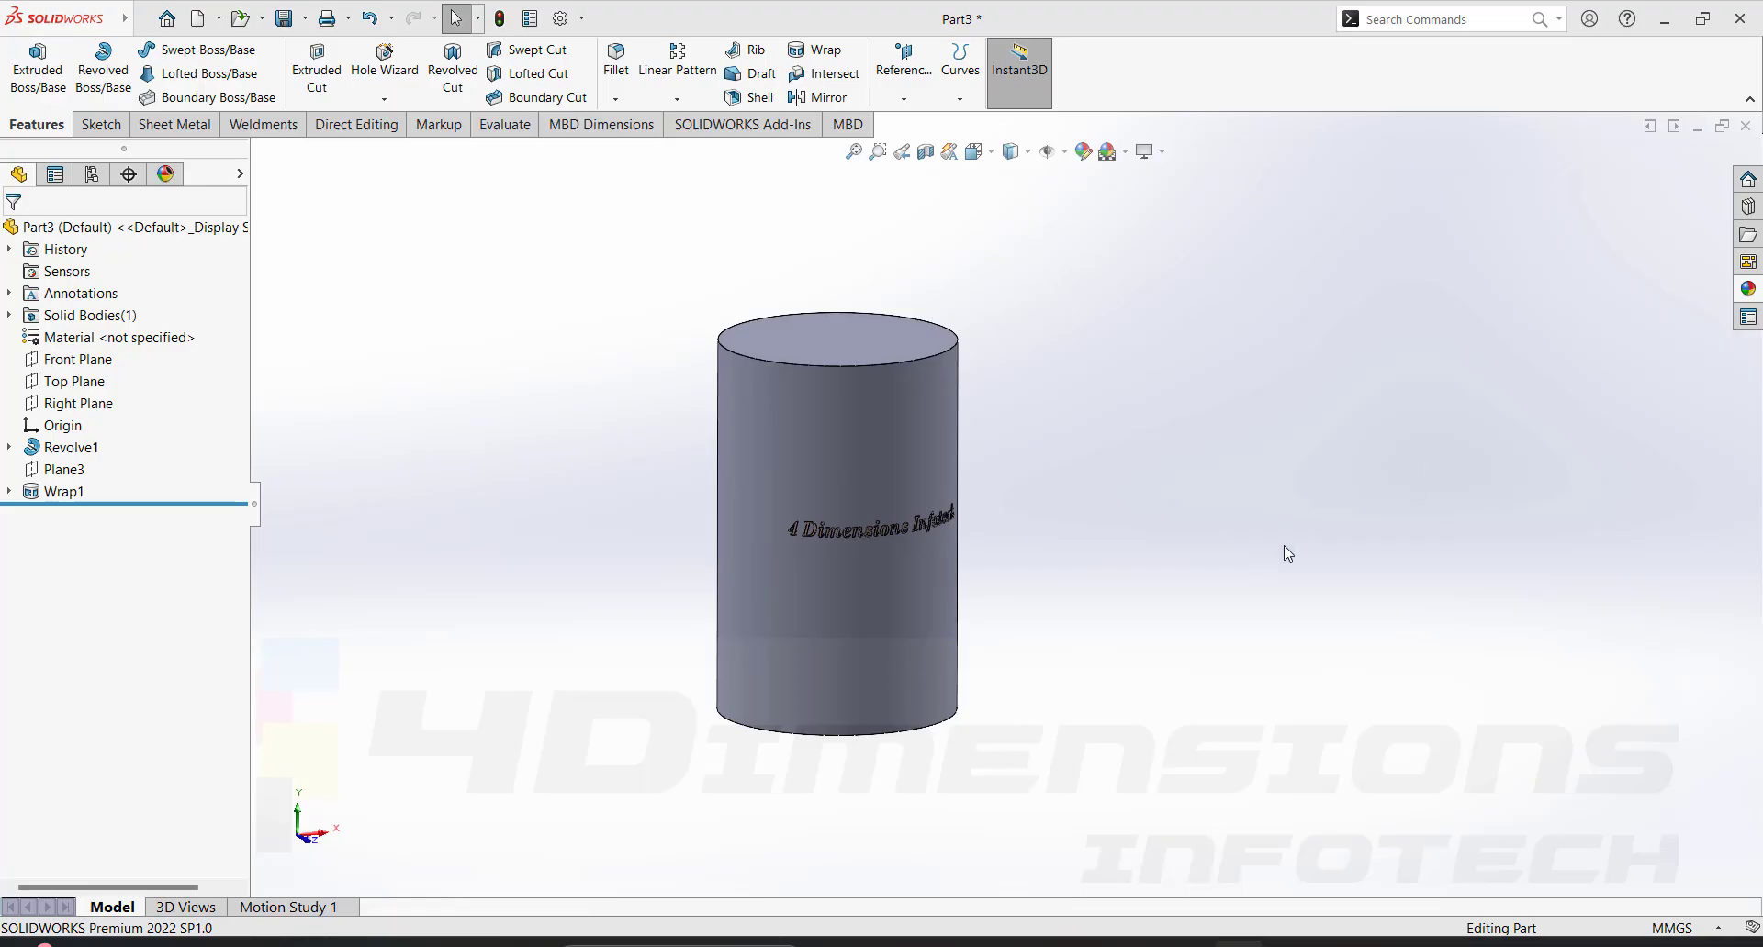
{"action": "middle_click_drag", "start_coordinate": [1283, 551], "coordinate": [1131, 523]}
{"action": "scroll", "coordinate": [1138, 495], "scroll_direction": "down", "scroll_amount": 2}
{"action": "scroll", "coordinate": [1136, 537], "scroll_direction": "up", "scroll_amount": 2}
{"action": "scroll", "coordinate": [1065, 473], "scroll_direction": "down", "scroll_amount": 2}
{"action": "mouse_move", "coordinate": [1064, 473]}
{"action": "middle_mouse_down"}
{"action": "mouse_move", "coordinate": [1064, 437]}
{"action": "mouse_move", "coordinate": [1059, 472]}
{"action": "middle_mouse_up"}
{"action": "scroll", "coordinate": [1065, 459], "scroll_direction": "up", "scroll_amount": 3}
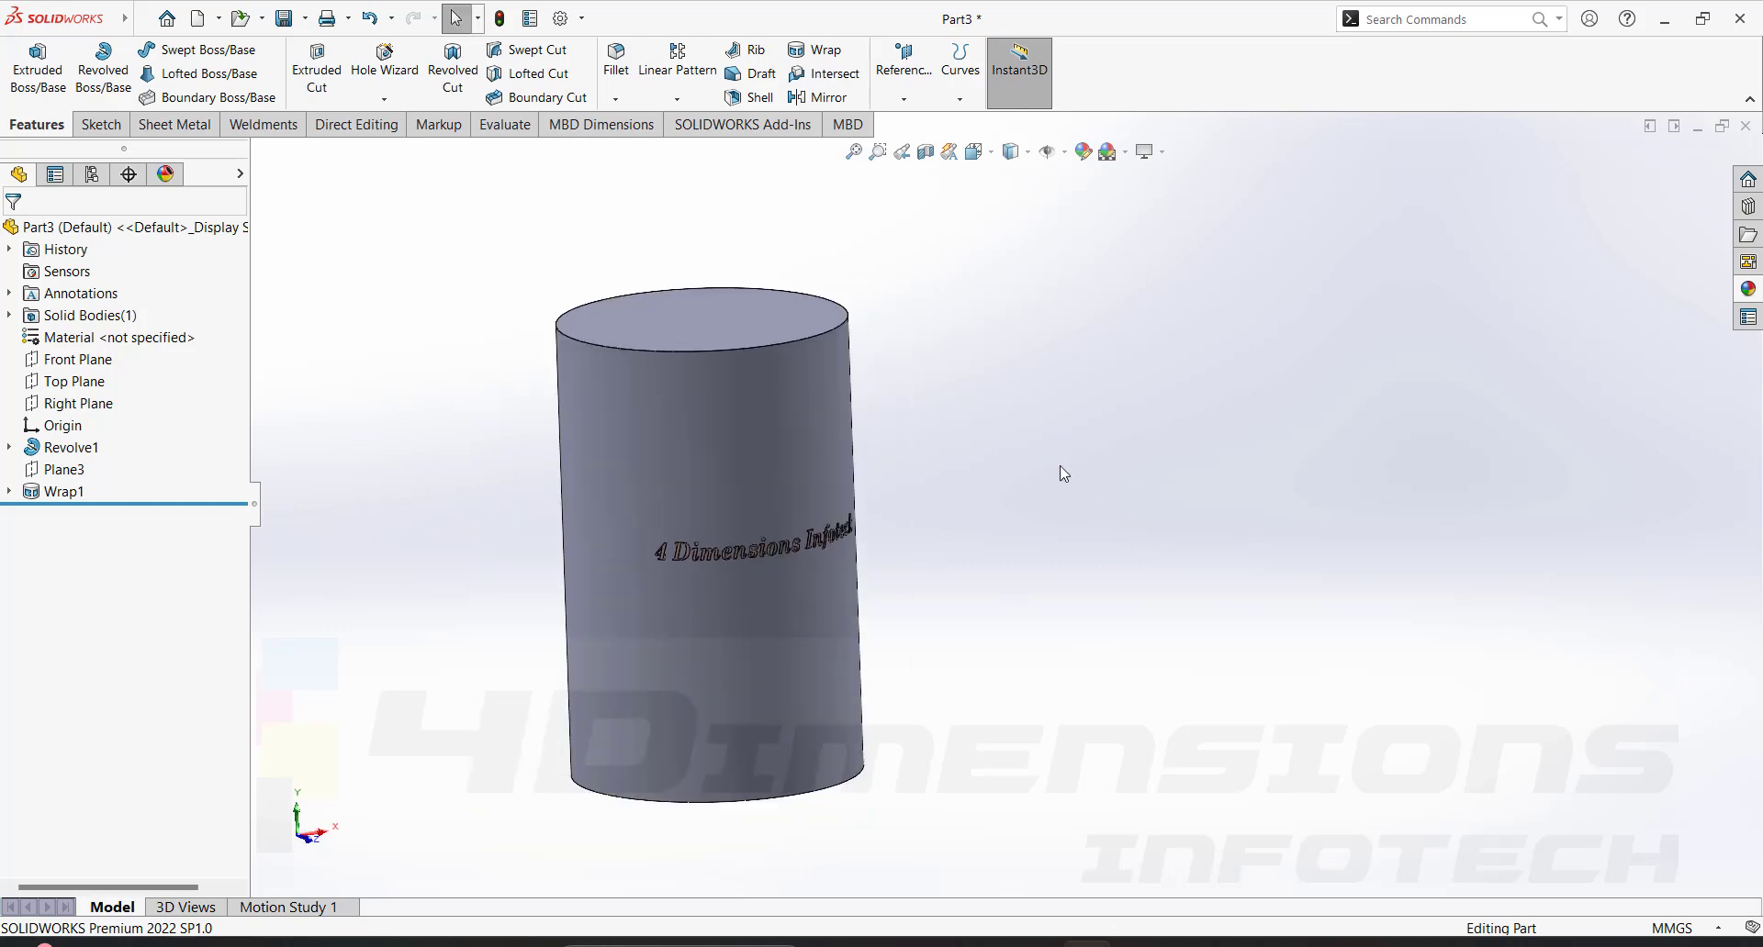
{"action": "middle_click_drag", "start_coordinate": [1089, 543], "coordinate": [1047, 549]}
{"action": "scroll", "coordinate": [1016, 520], "scroll_direction": "down", "scroll_amount": 2}
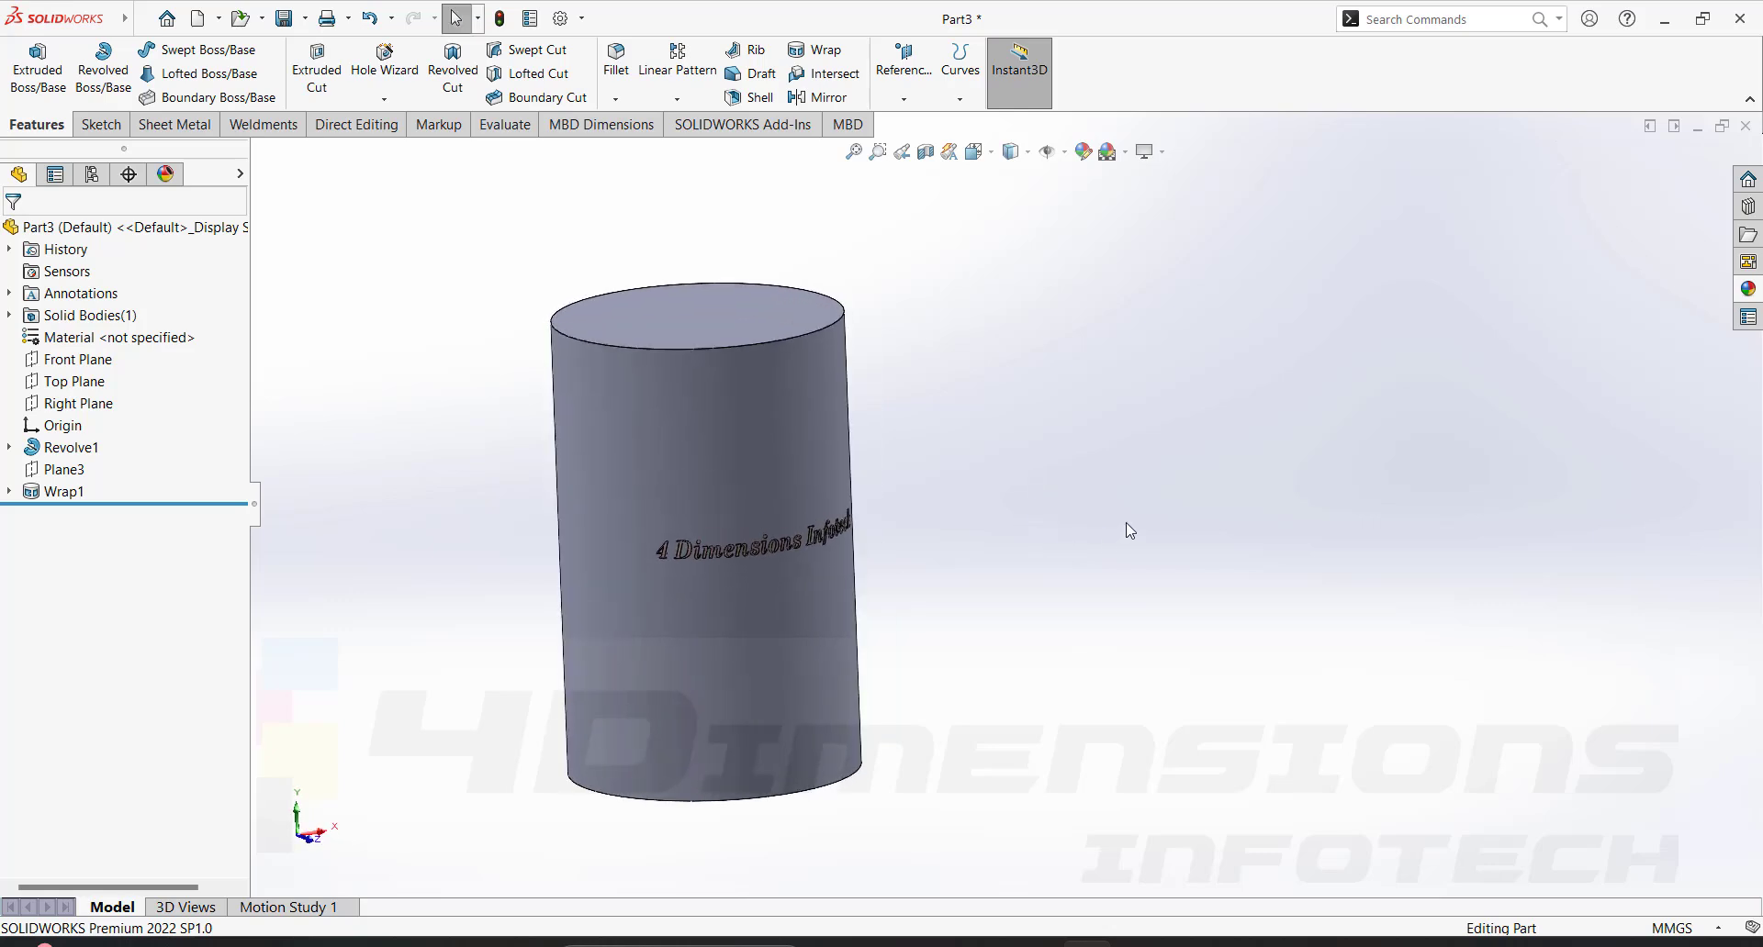
{"action": "middle_click_drag", "start_coordinate": [1129, 531], "coordinate": [1010, 597]}
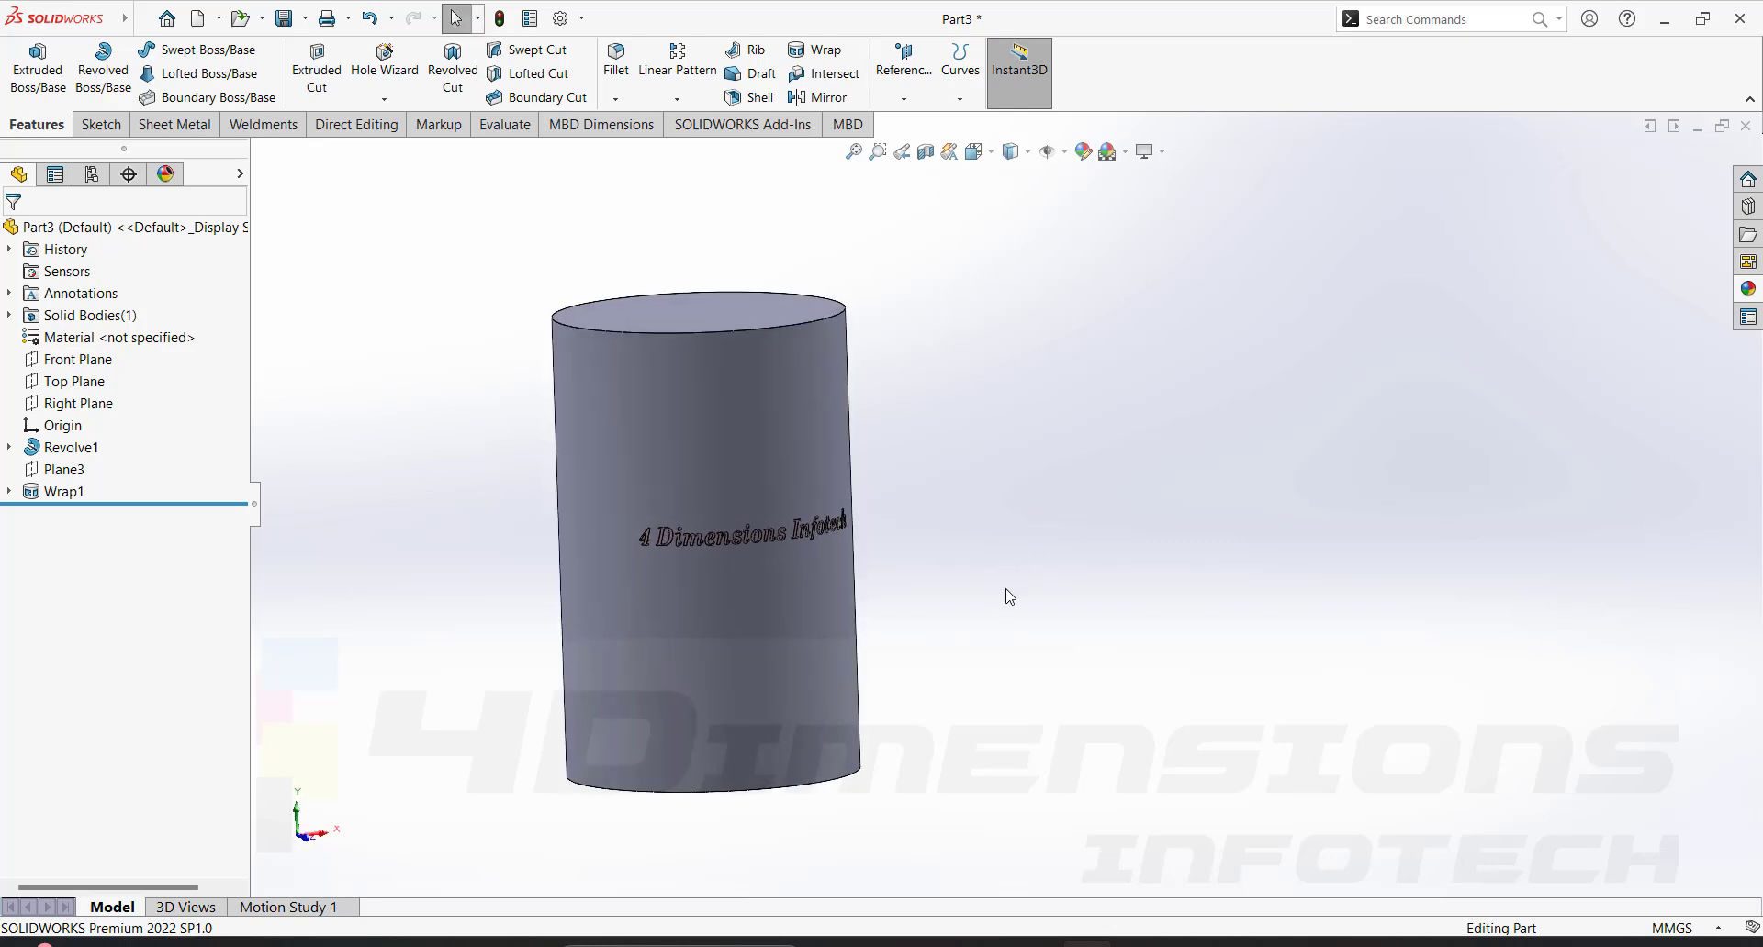